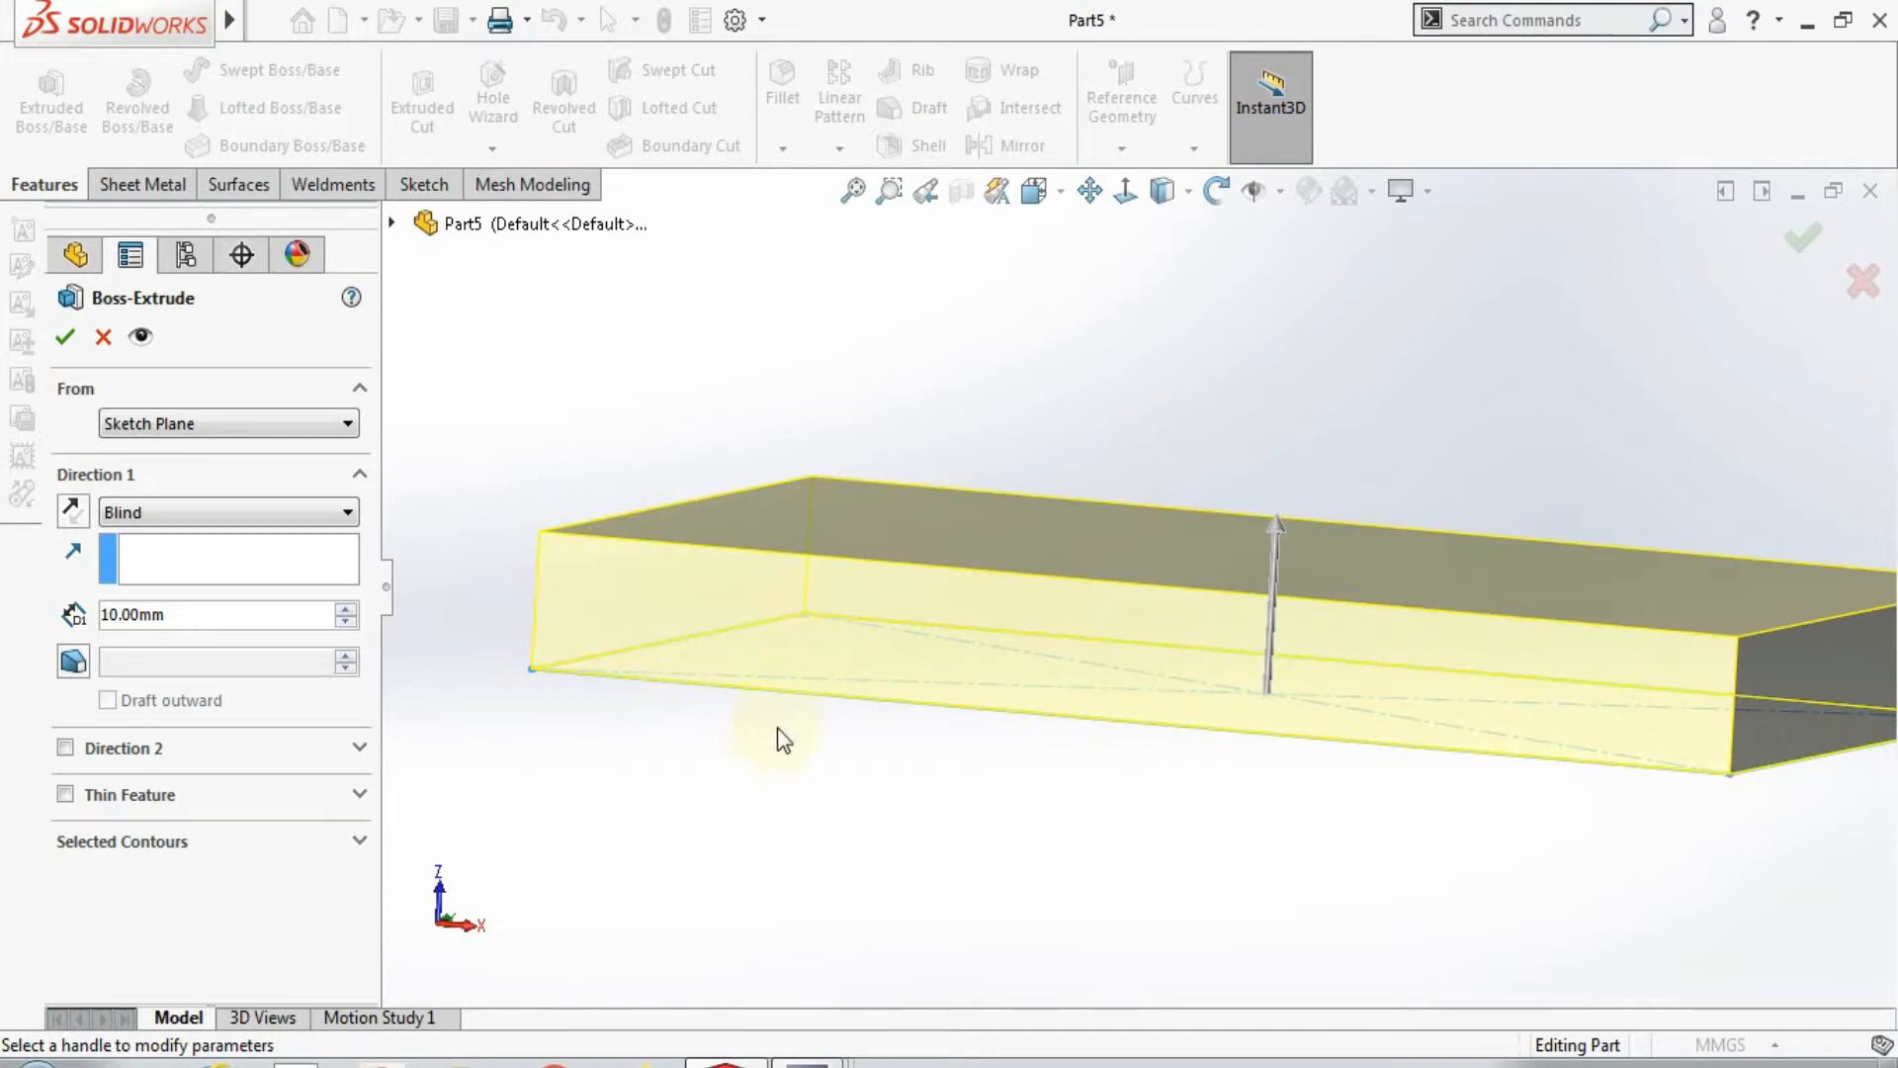
click(294, 423)
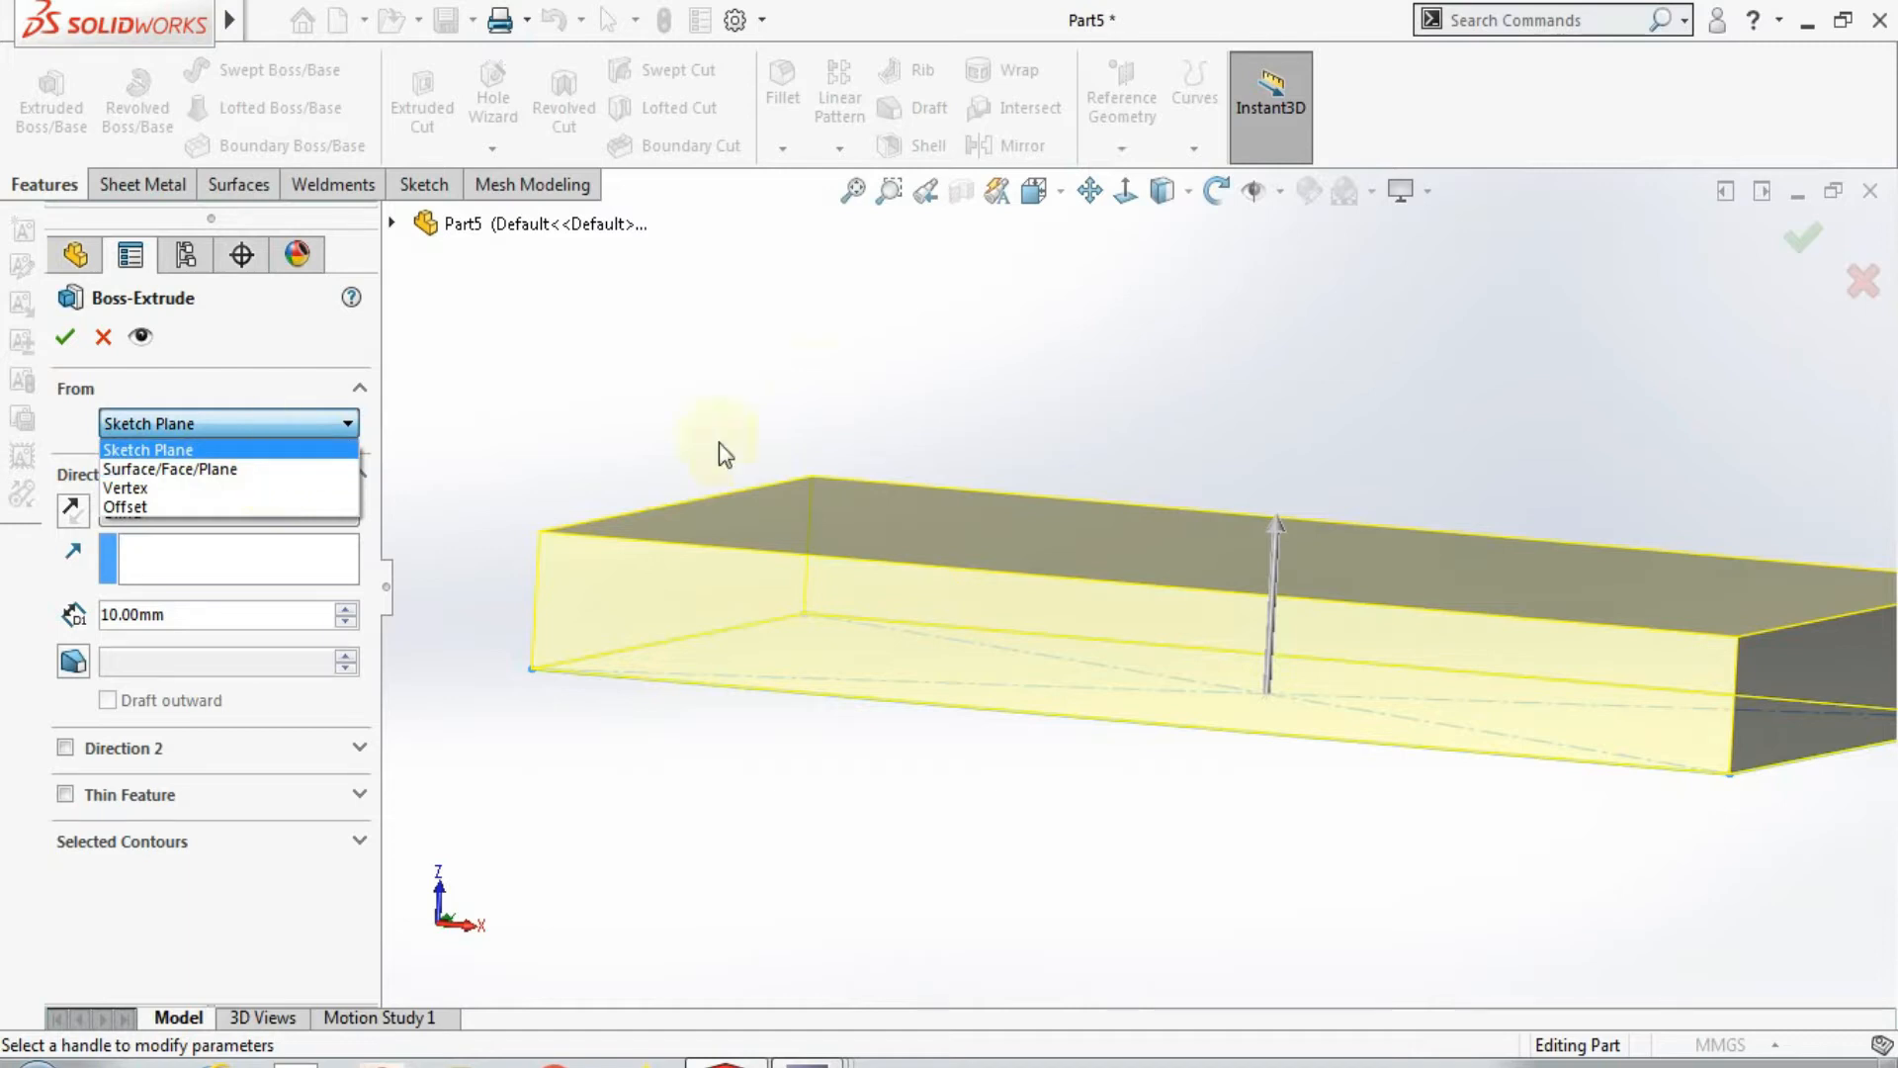
click(828, 381)
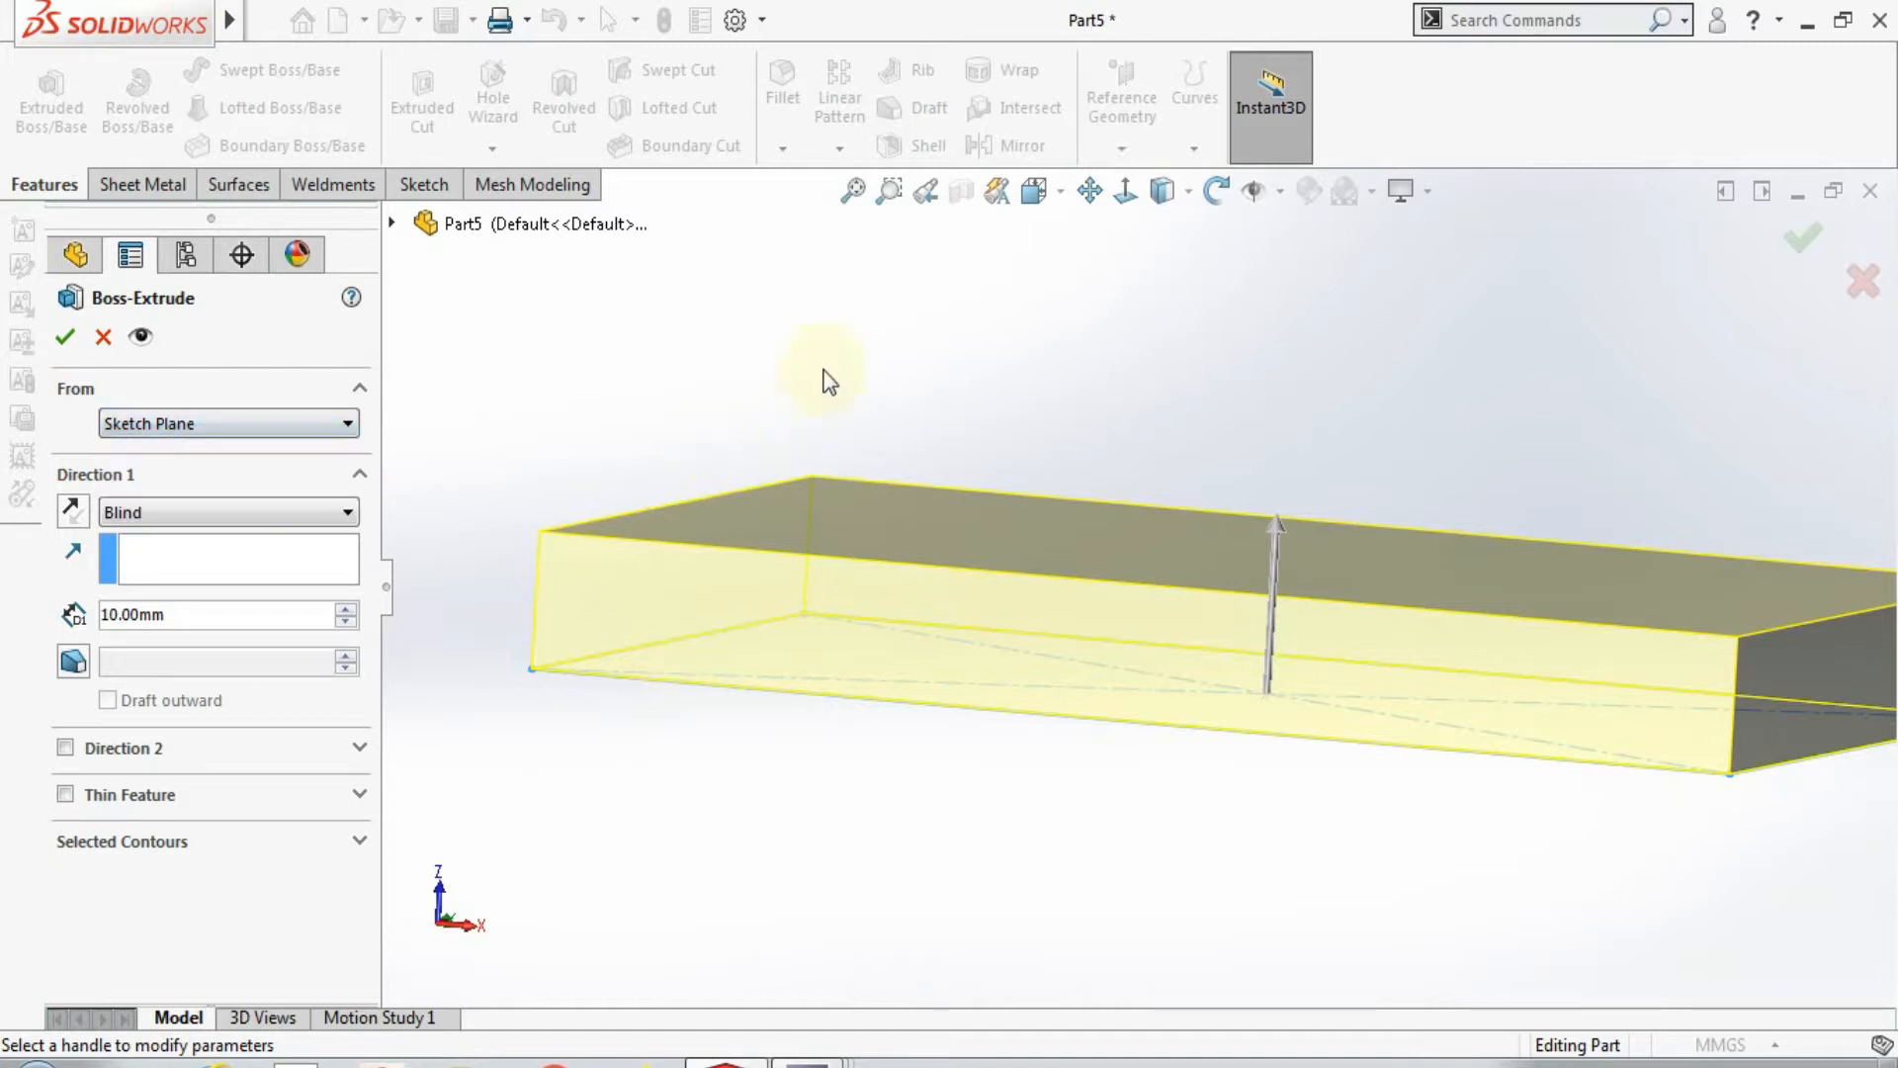
click(1425, 190)
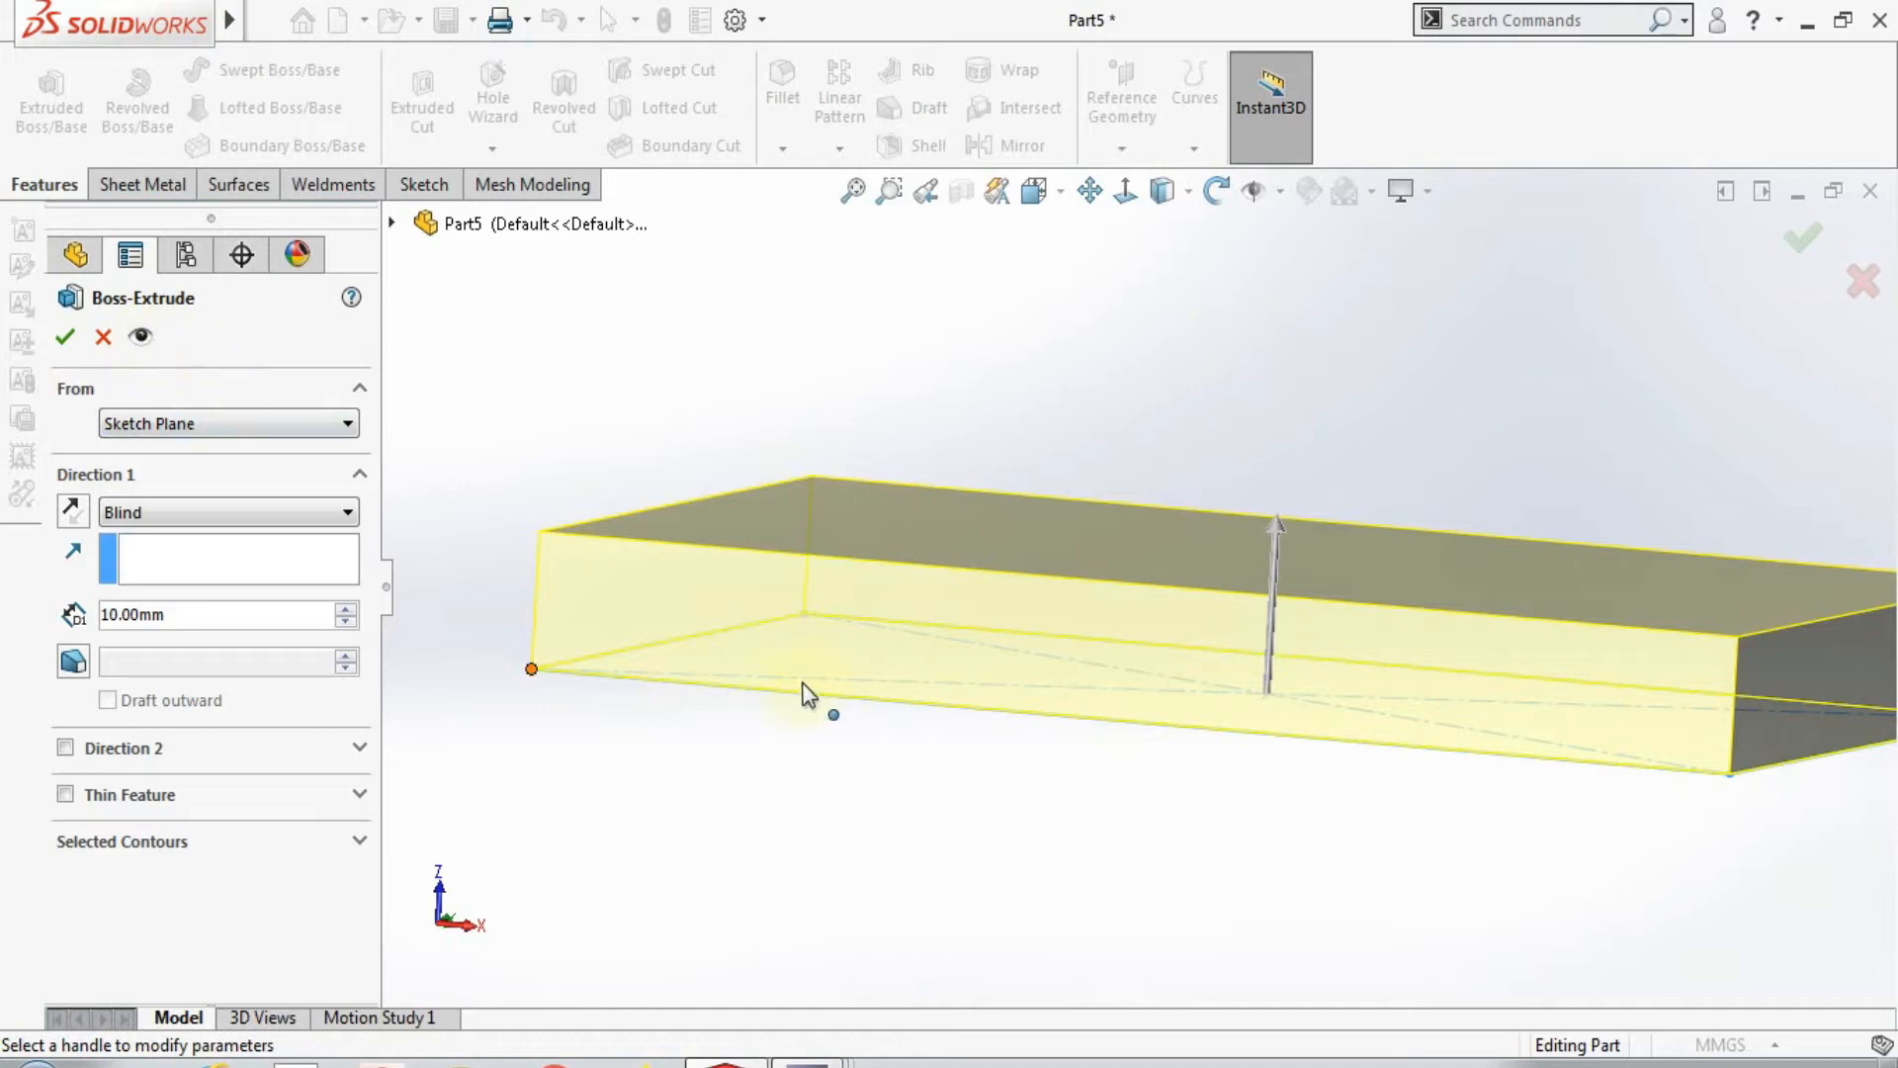
Step: Start the rectangle's extrusion from an offset of 20 mm instead of the sketch plane
click(317, 425)
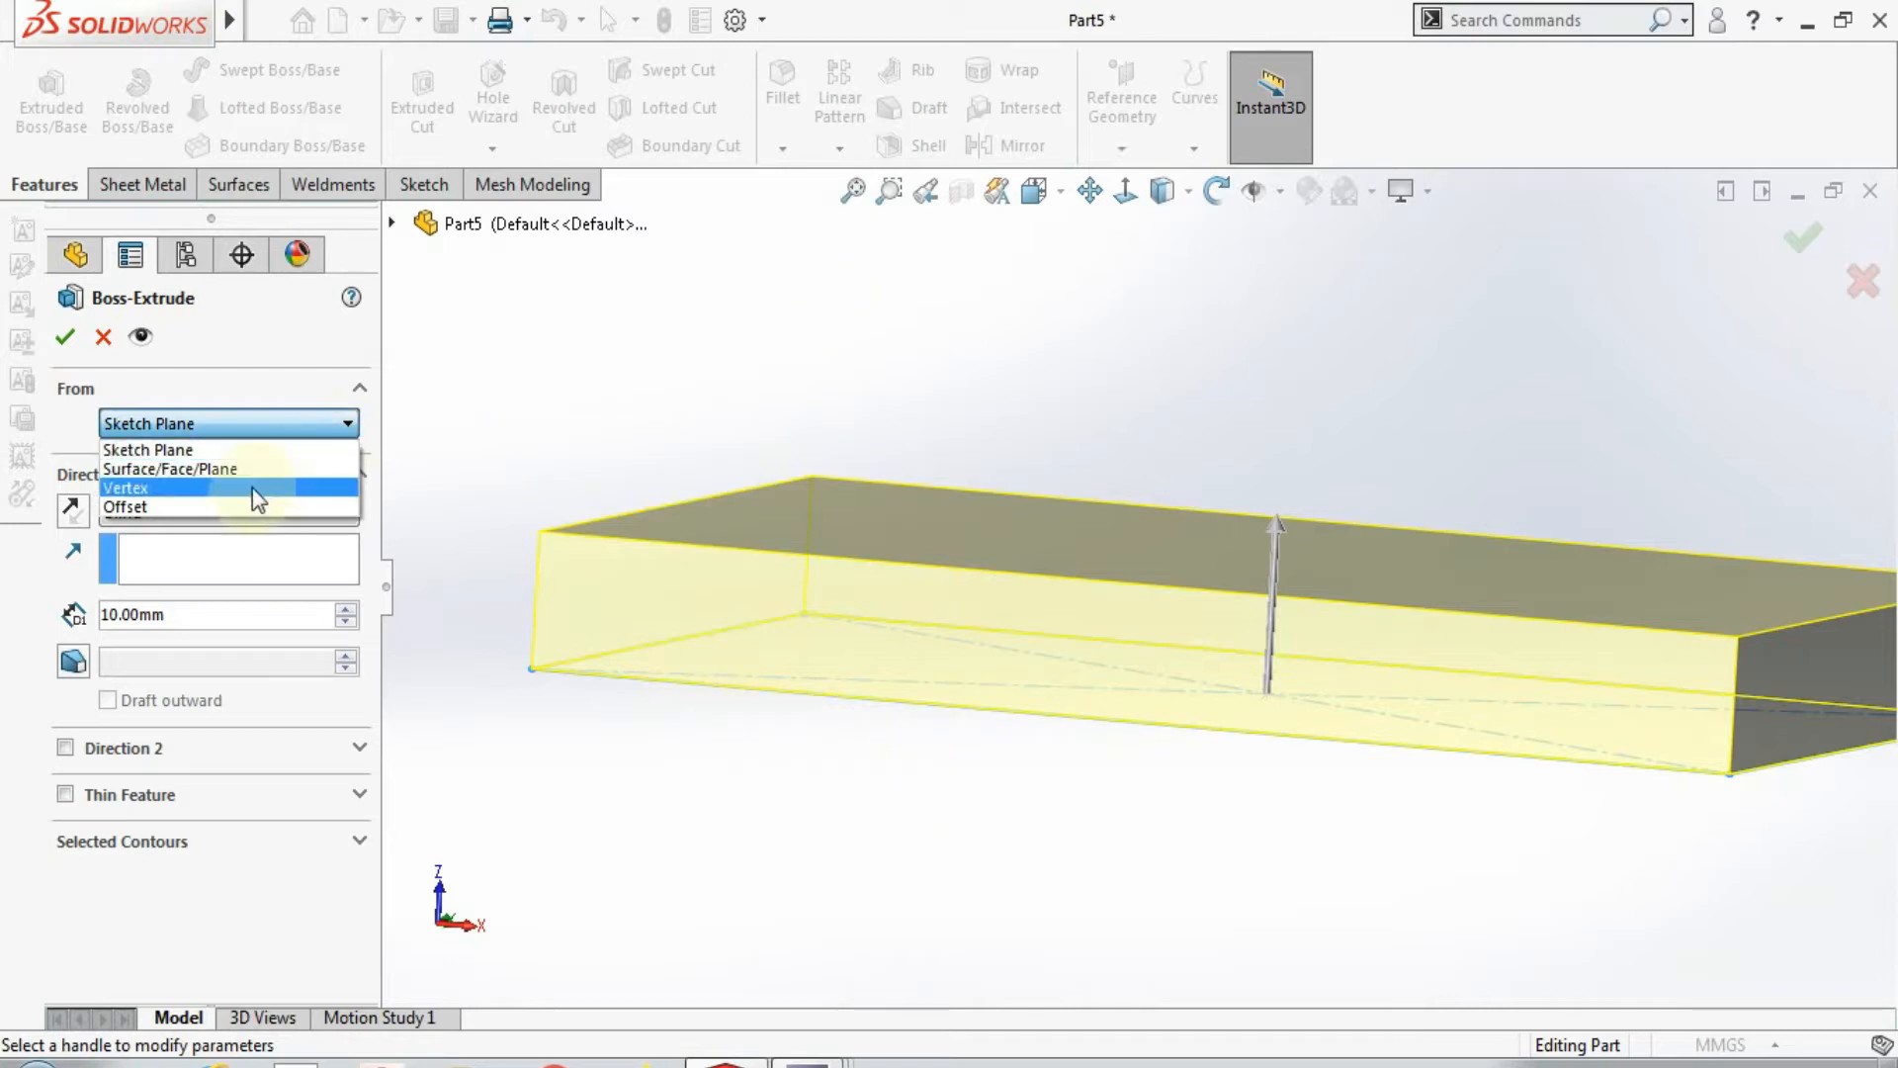
scroll(656, 455, up, 2)
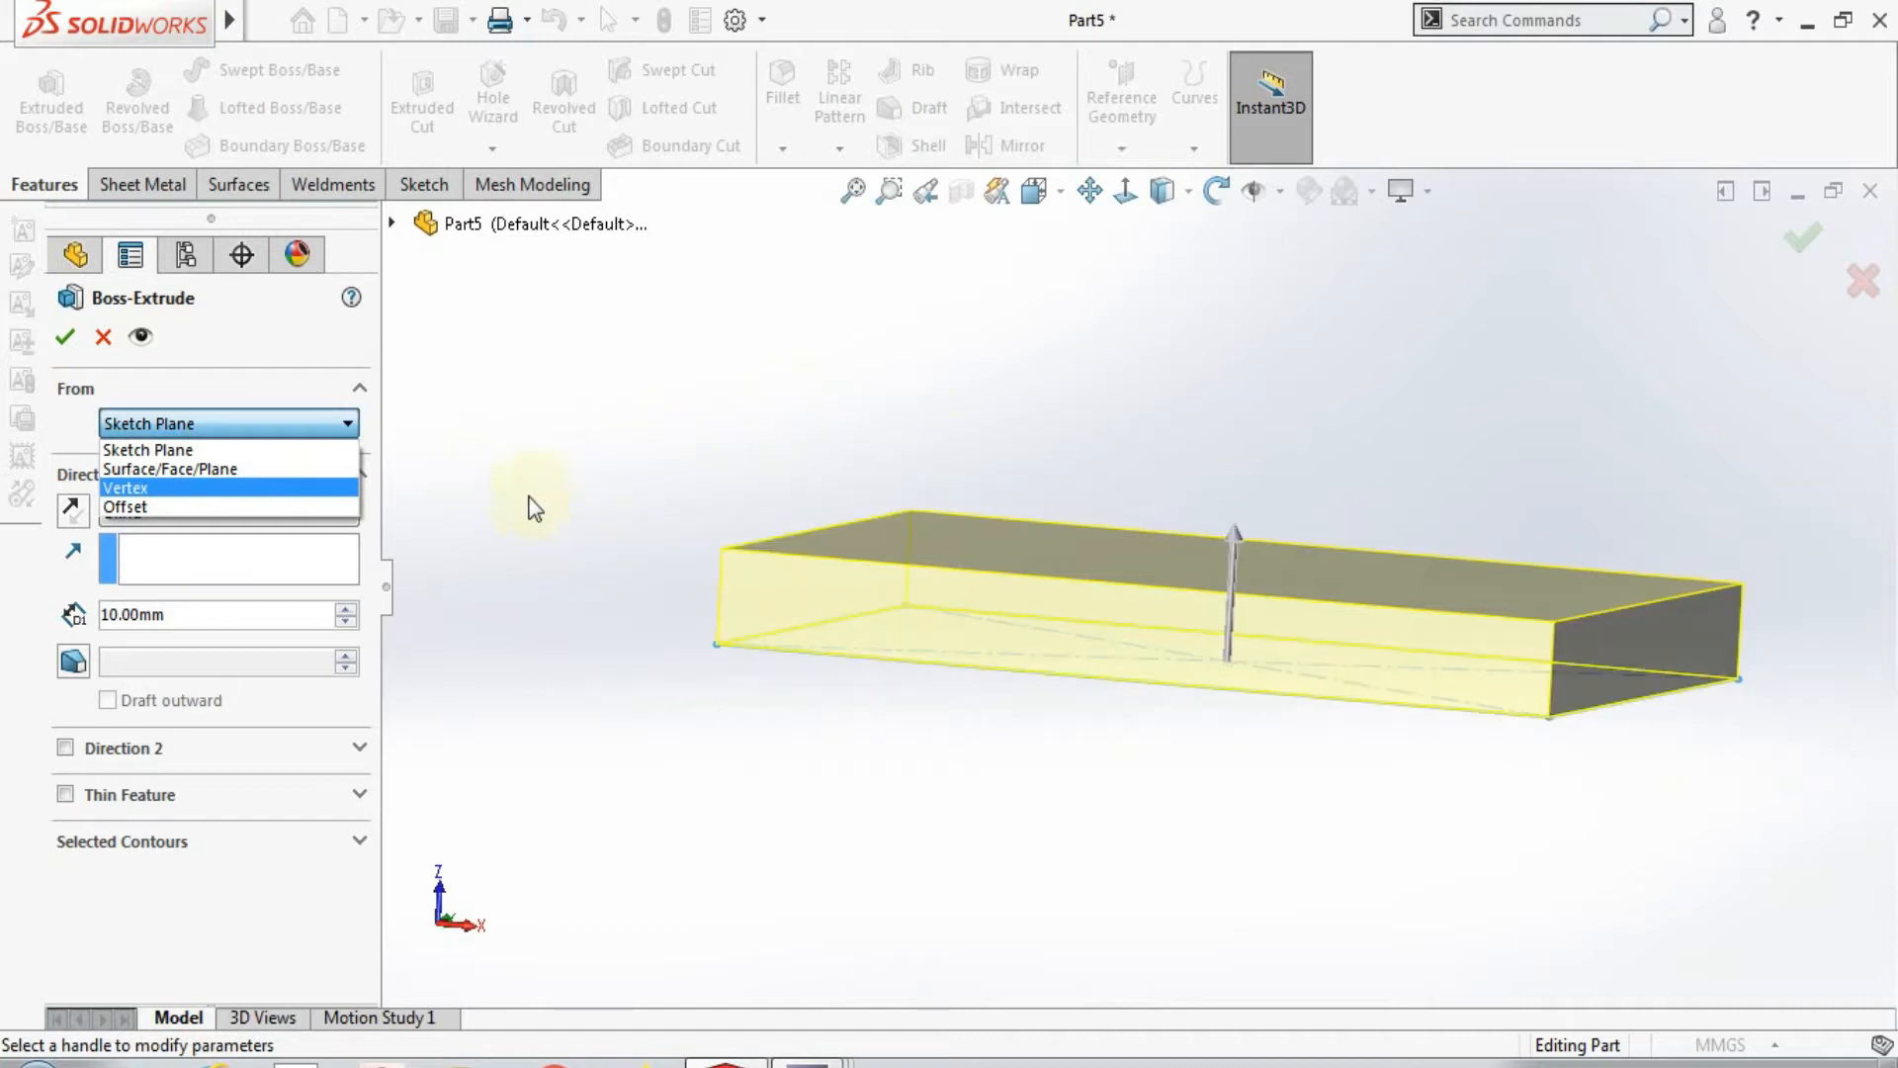
click(291, 501)
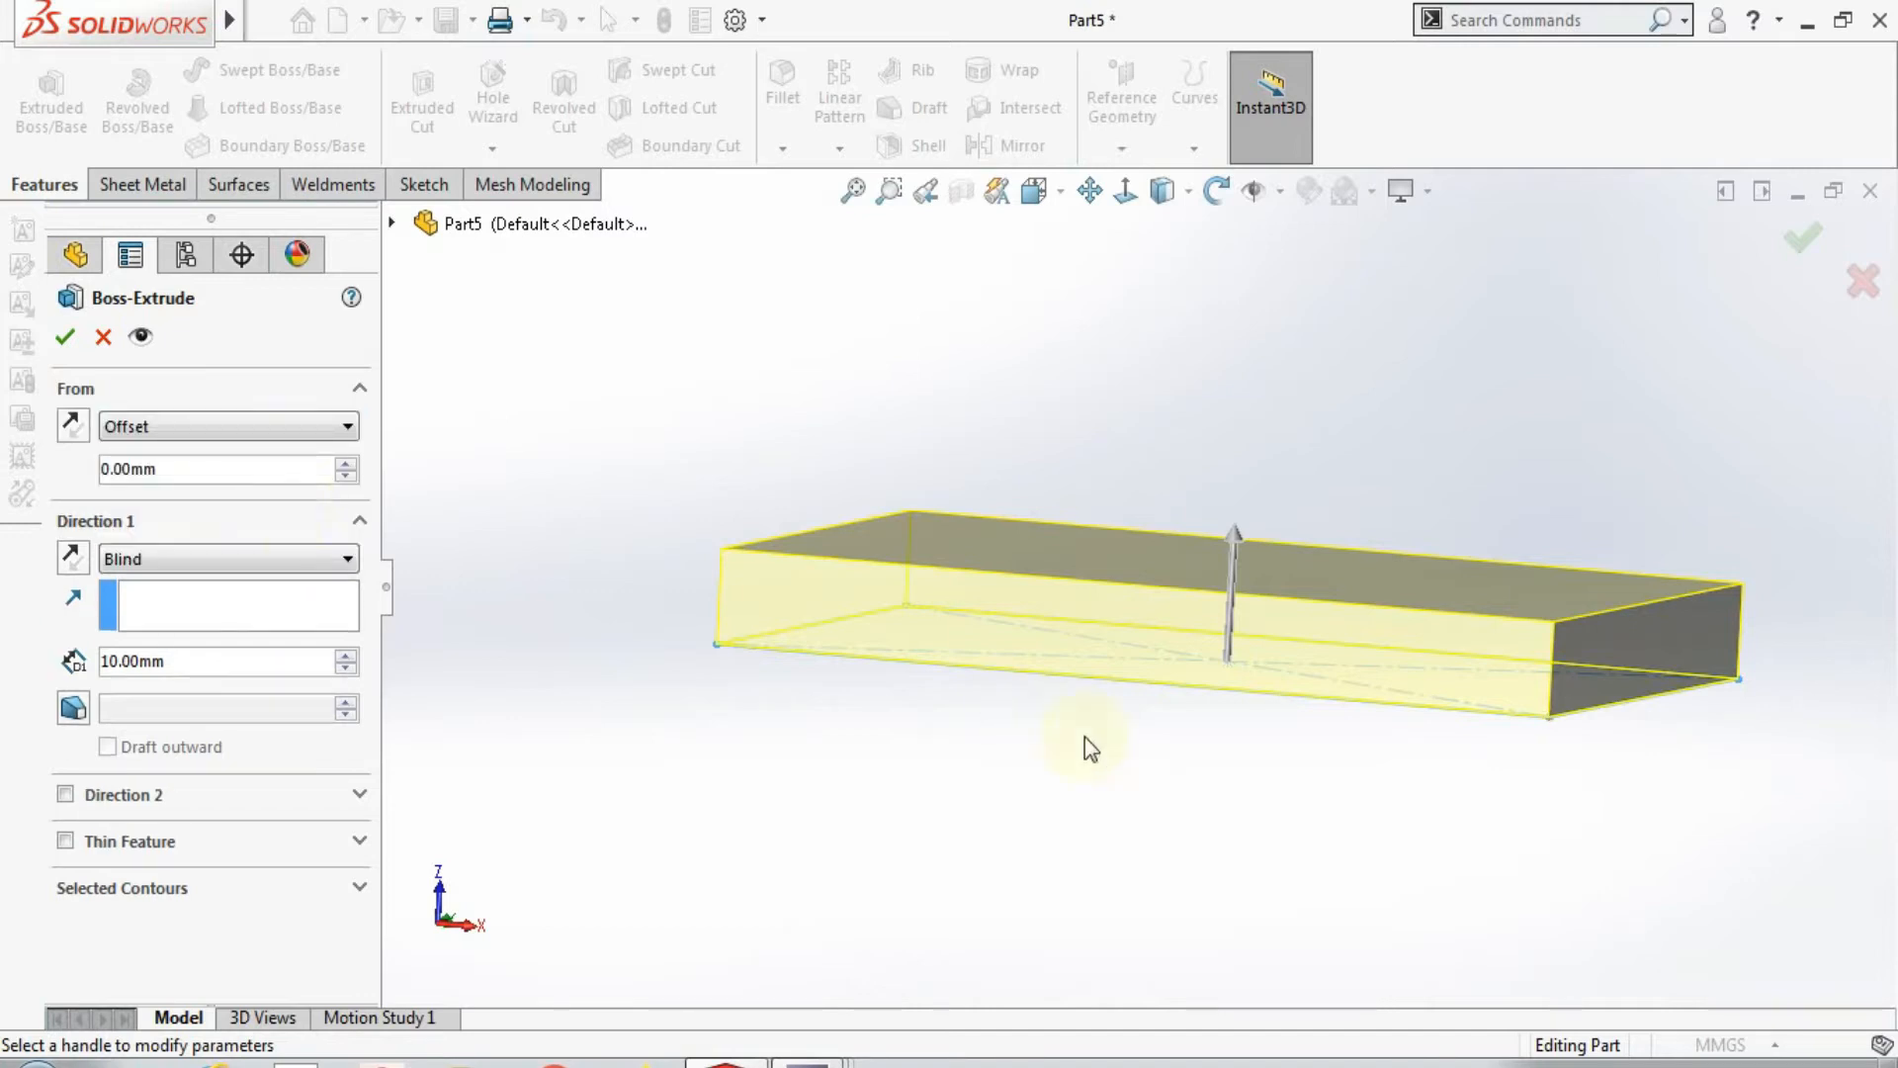
scroll(888, 699, down, 1)
mouse_move(888, 699)
middle_down()
mouse_move(910, 678)
mouse_move(899, 712)
middle_up()
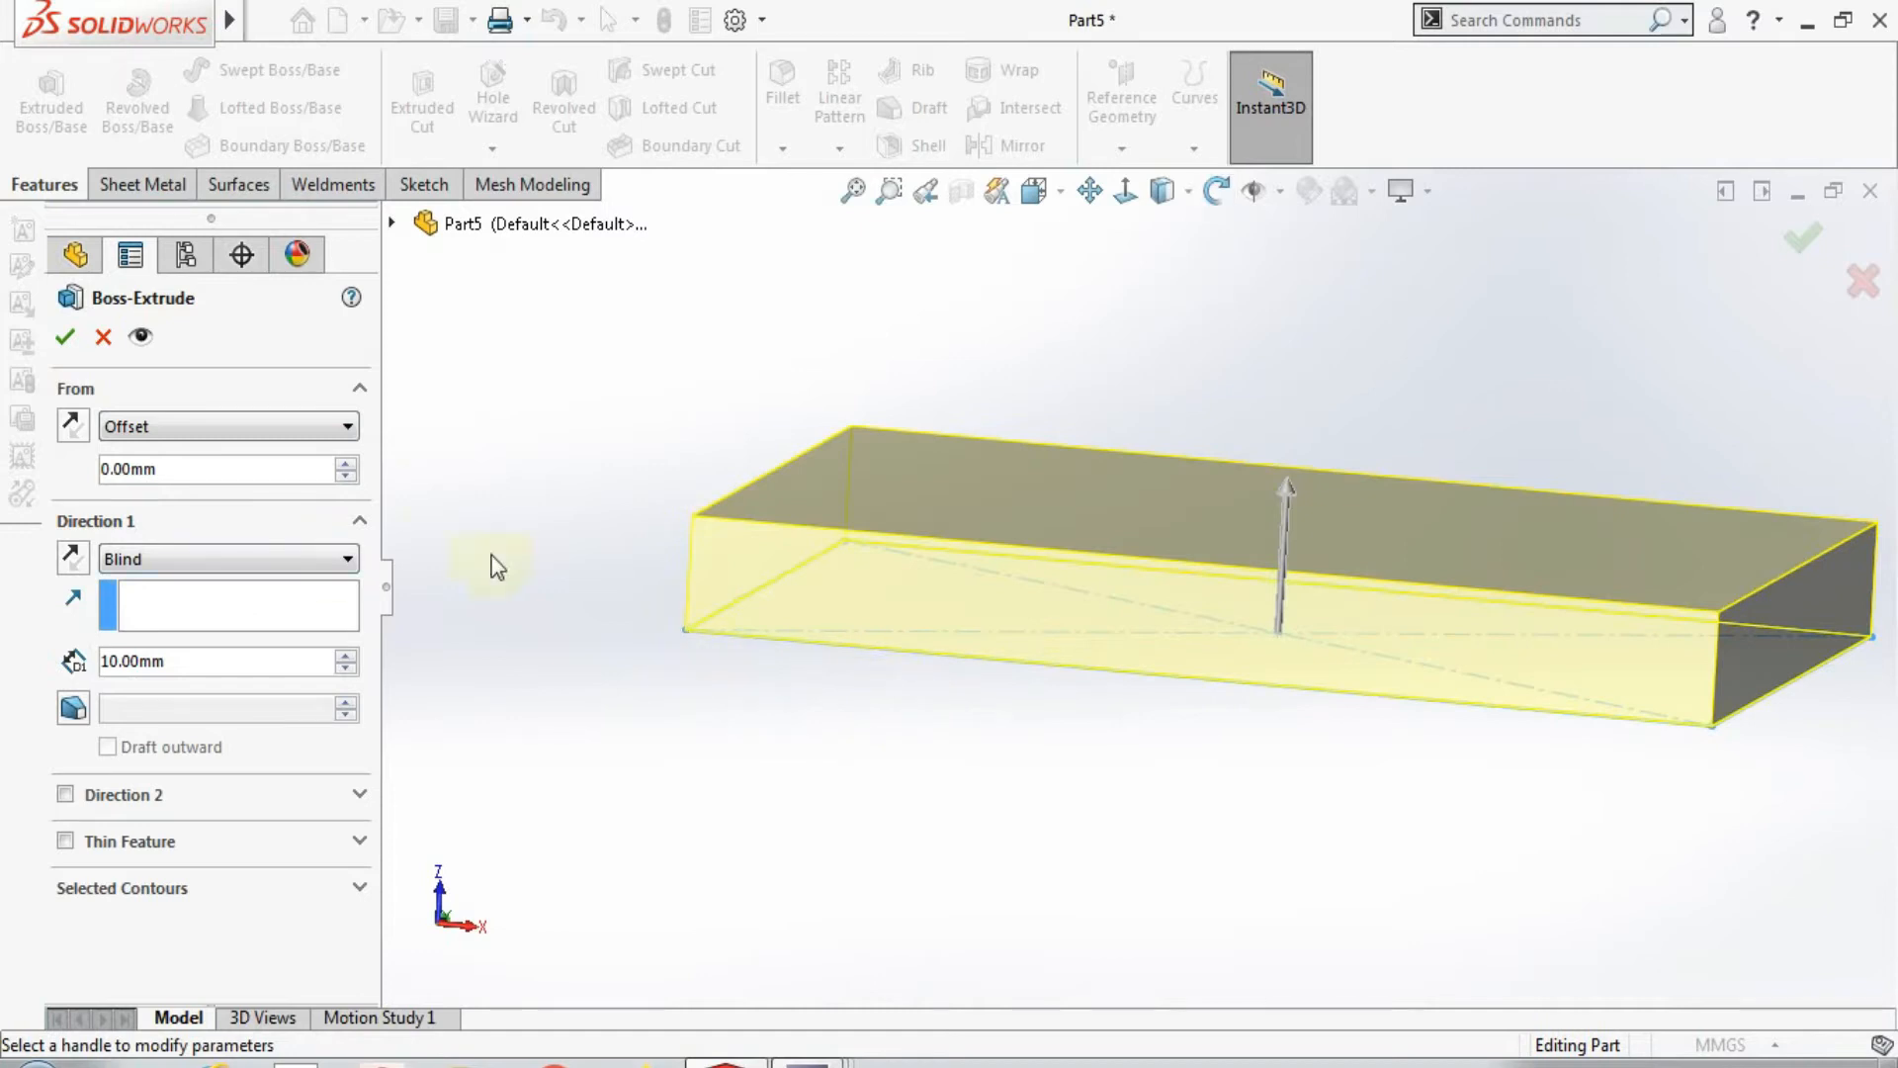
click(348, 463)
click(348, 463)
mouse_move(775, 691)
middle_down()
mouse_move(940, 653)
mouse_move(974, 666)
mouse_move(980, 732)
mouse_move(1071, 529)
mouse_move(1037, 561)
mouse_move(975, 564)
mouse_move(991, 530)
mouse_move(989, 561)
middle_up()
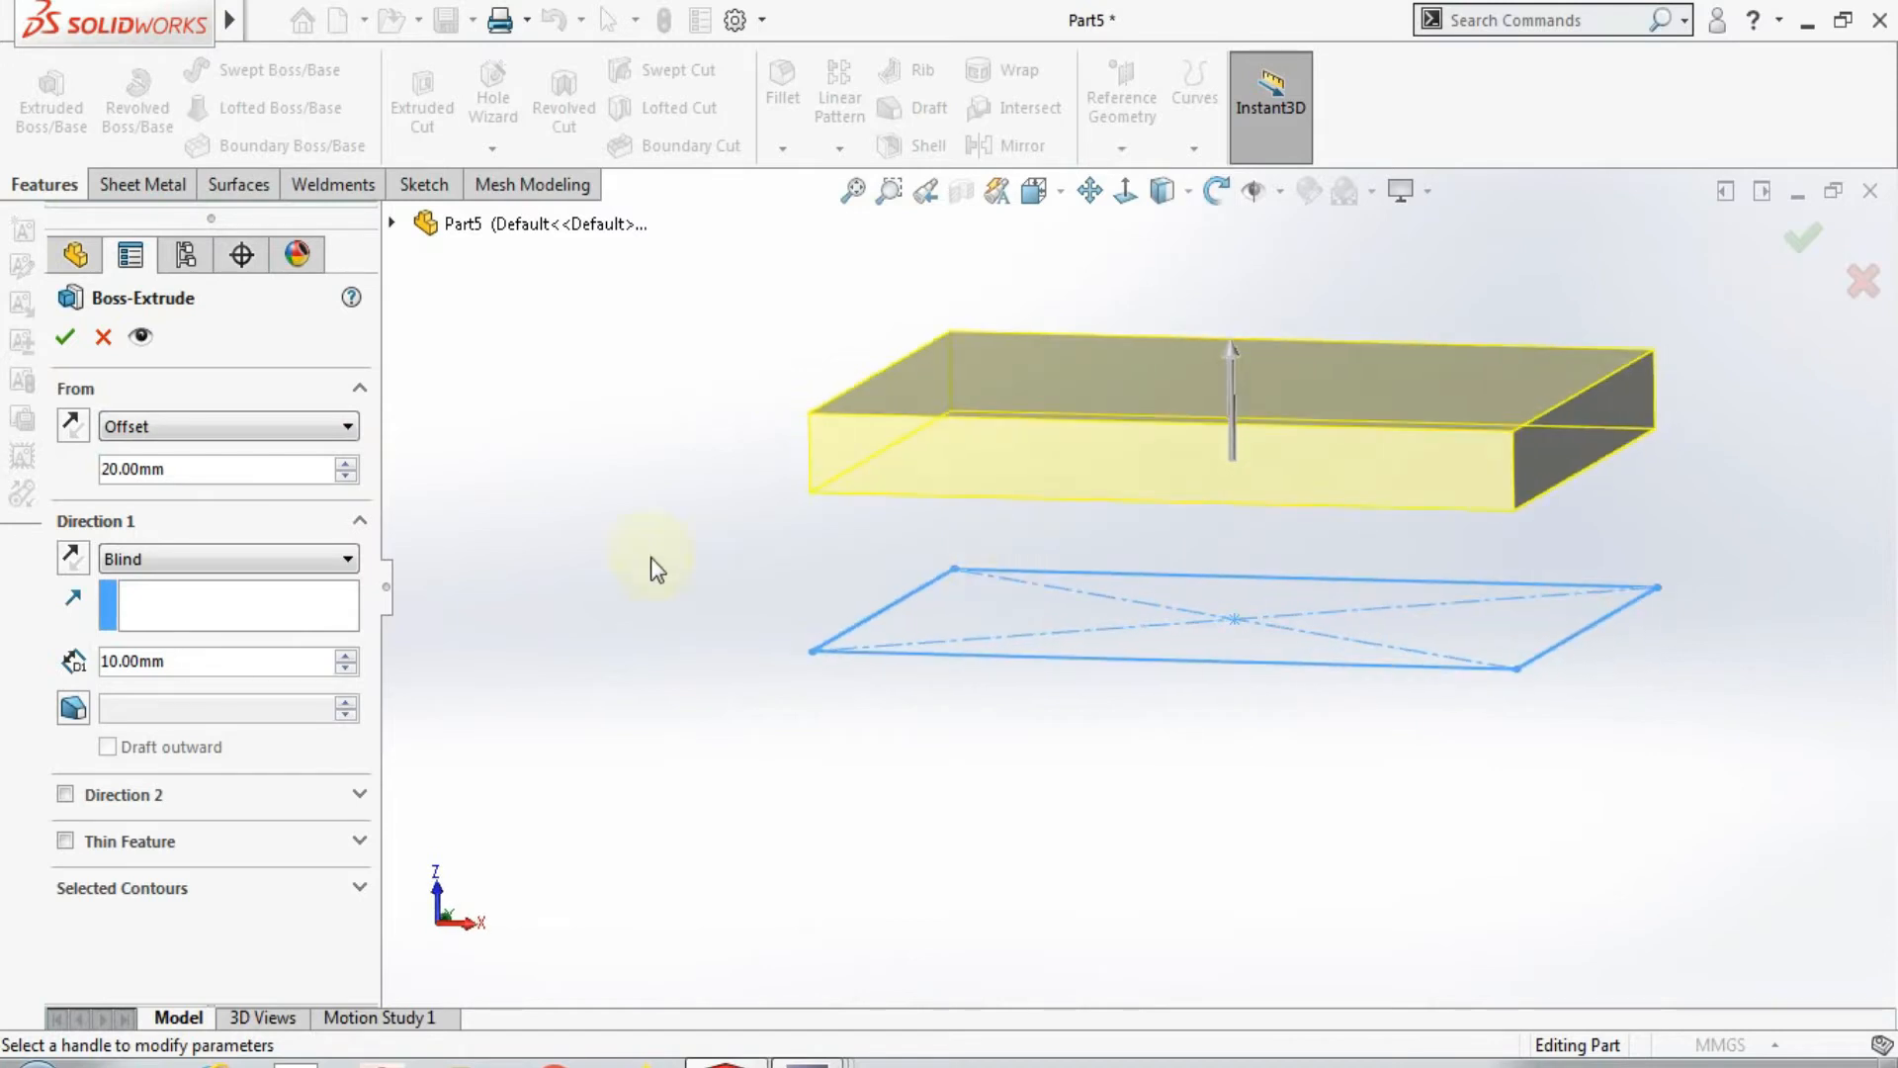
Step: Start the extrusion from the Sketch Plane again and set the Direction 1 blind depth to 30 mm
click(328, 427)
click(296, 454)
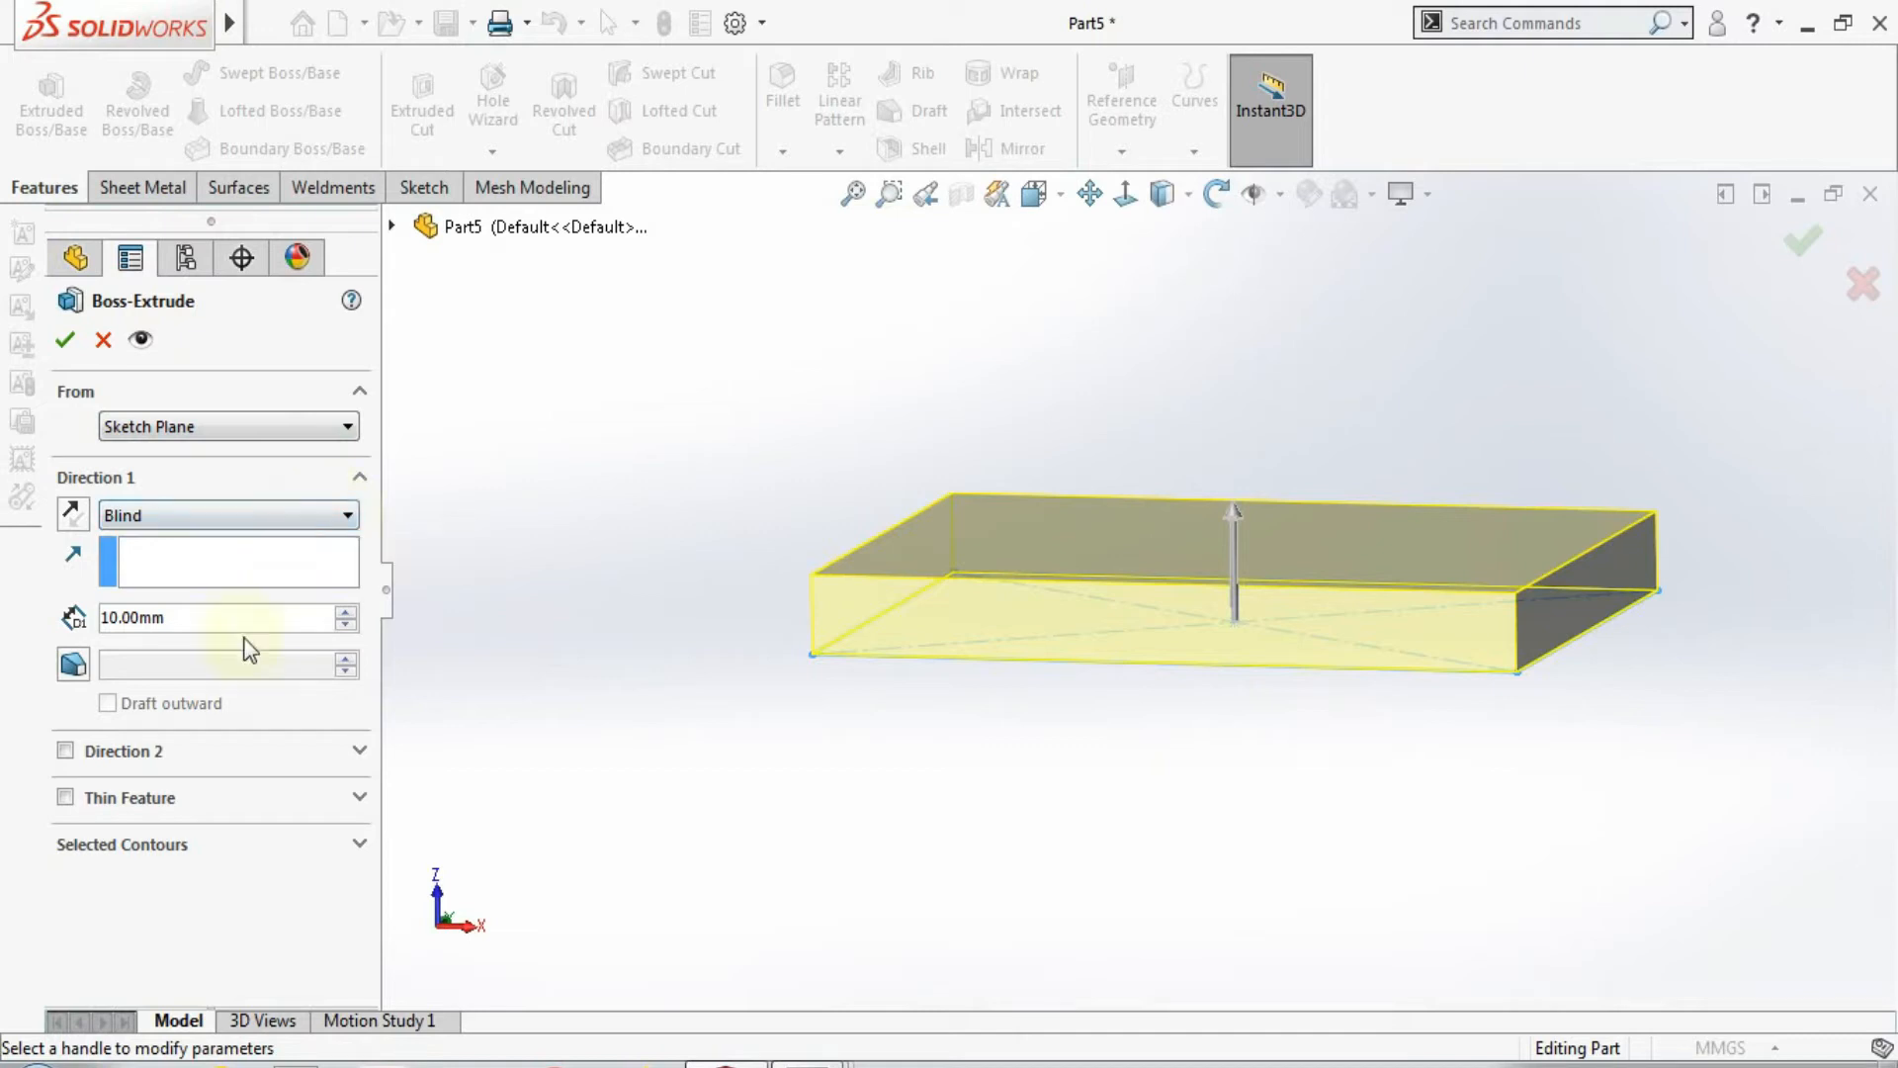
middle_drag(839, 610, 819, 665)
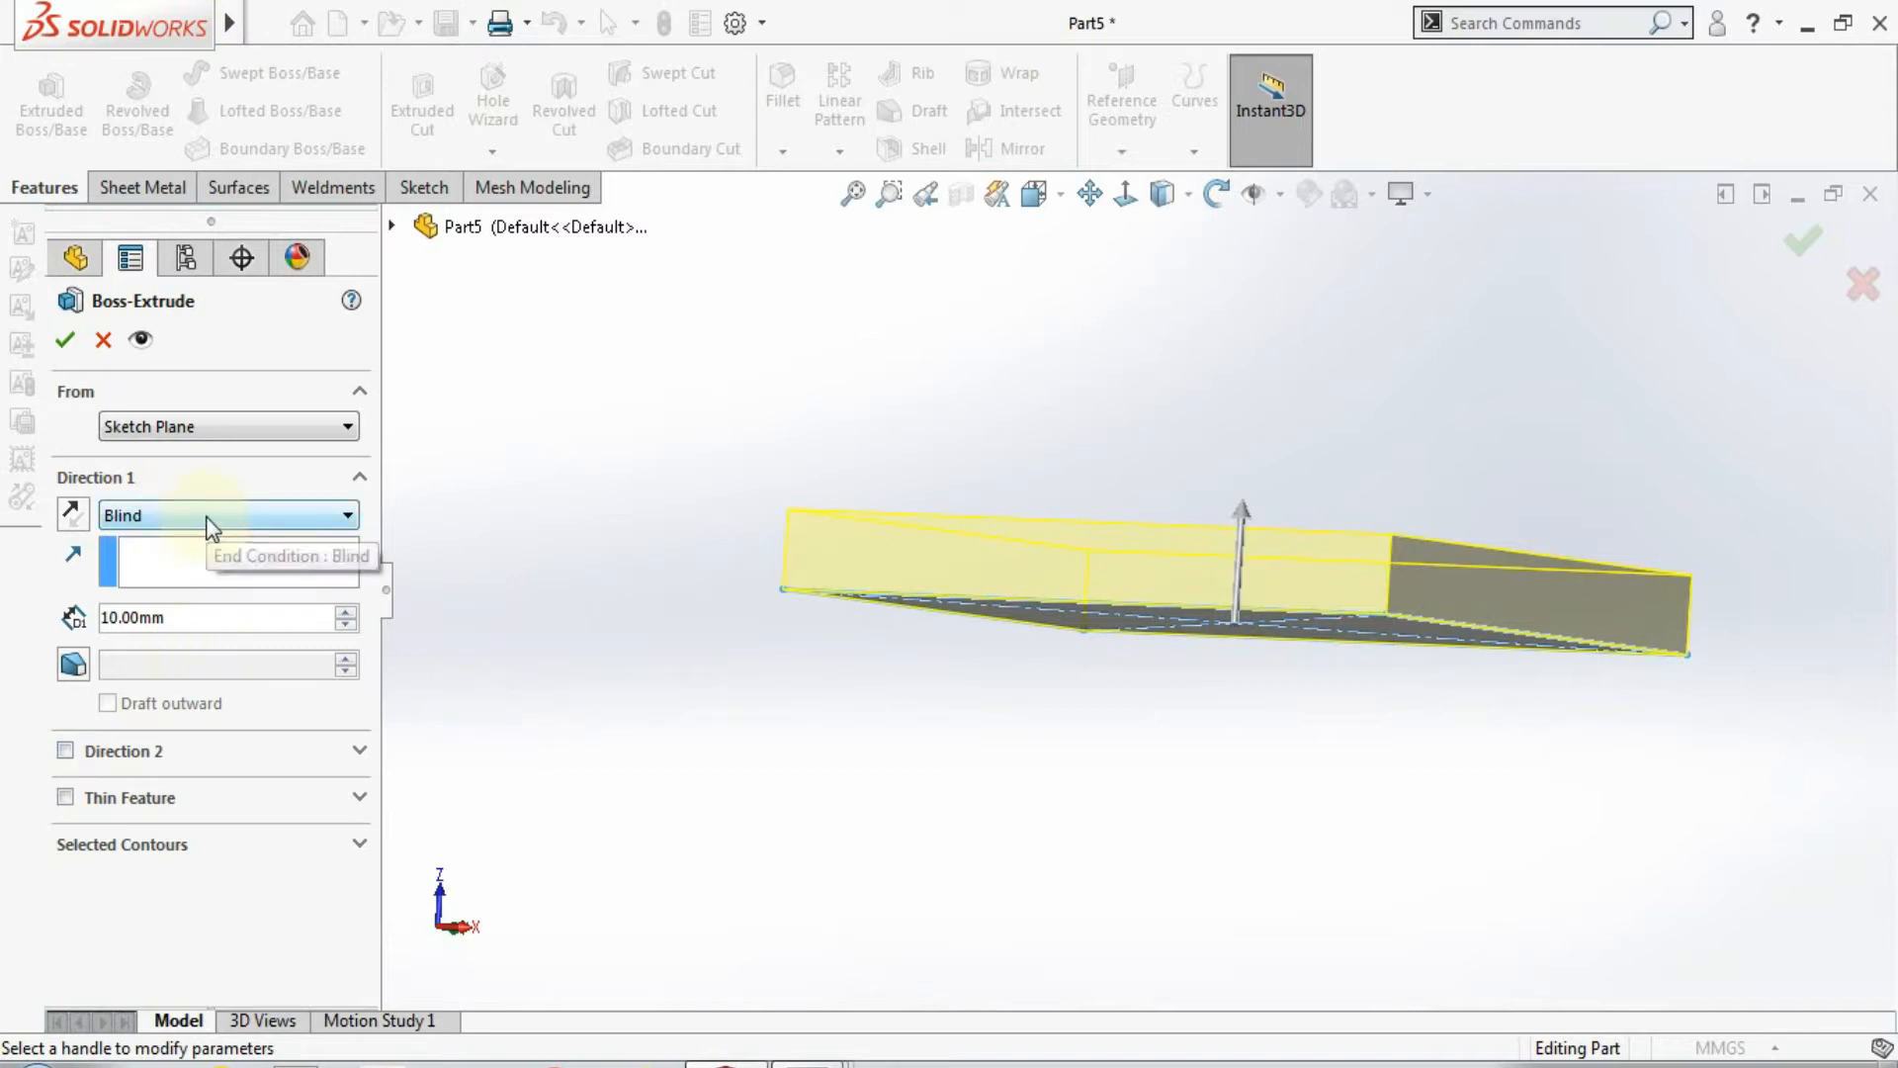
click(346, 612)
click(346, 612)
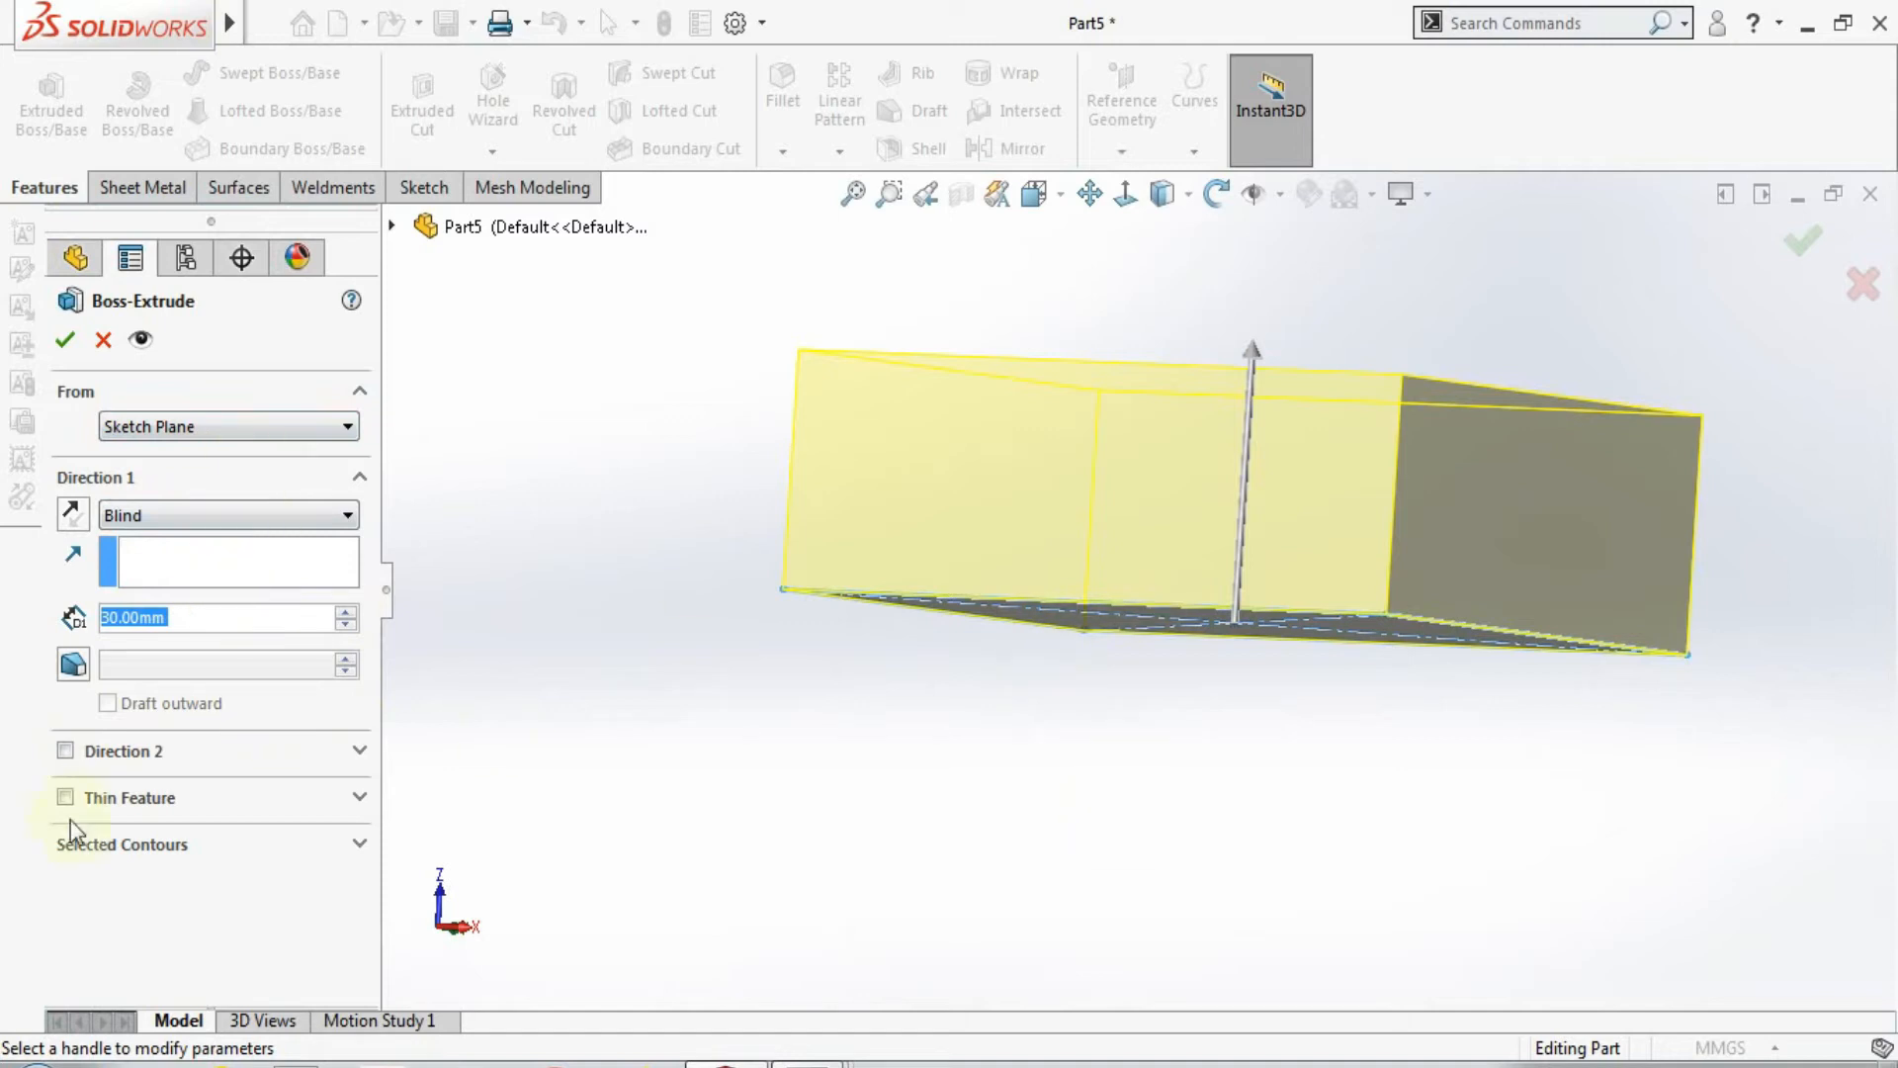
Step: Extrude the rectangle in Direction 2 as well, with a blind depth of 30 mm
click(64, 751)
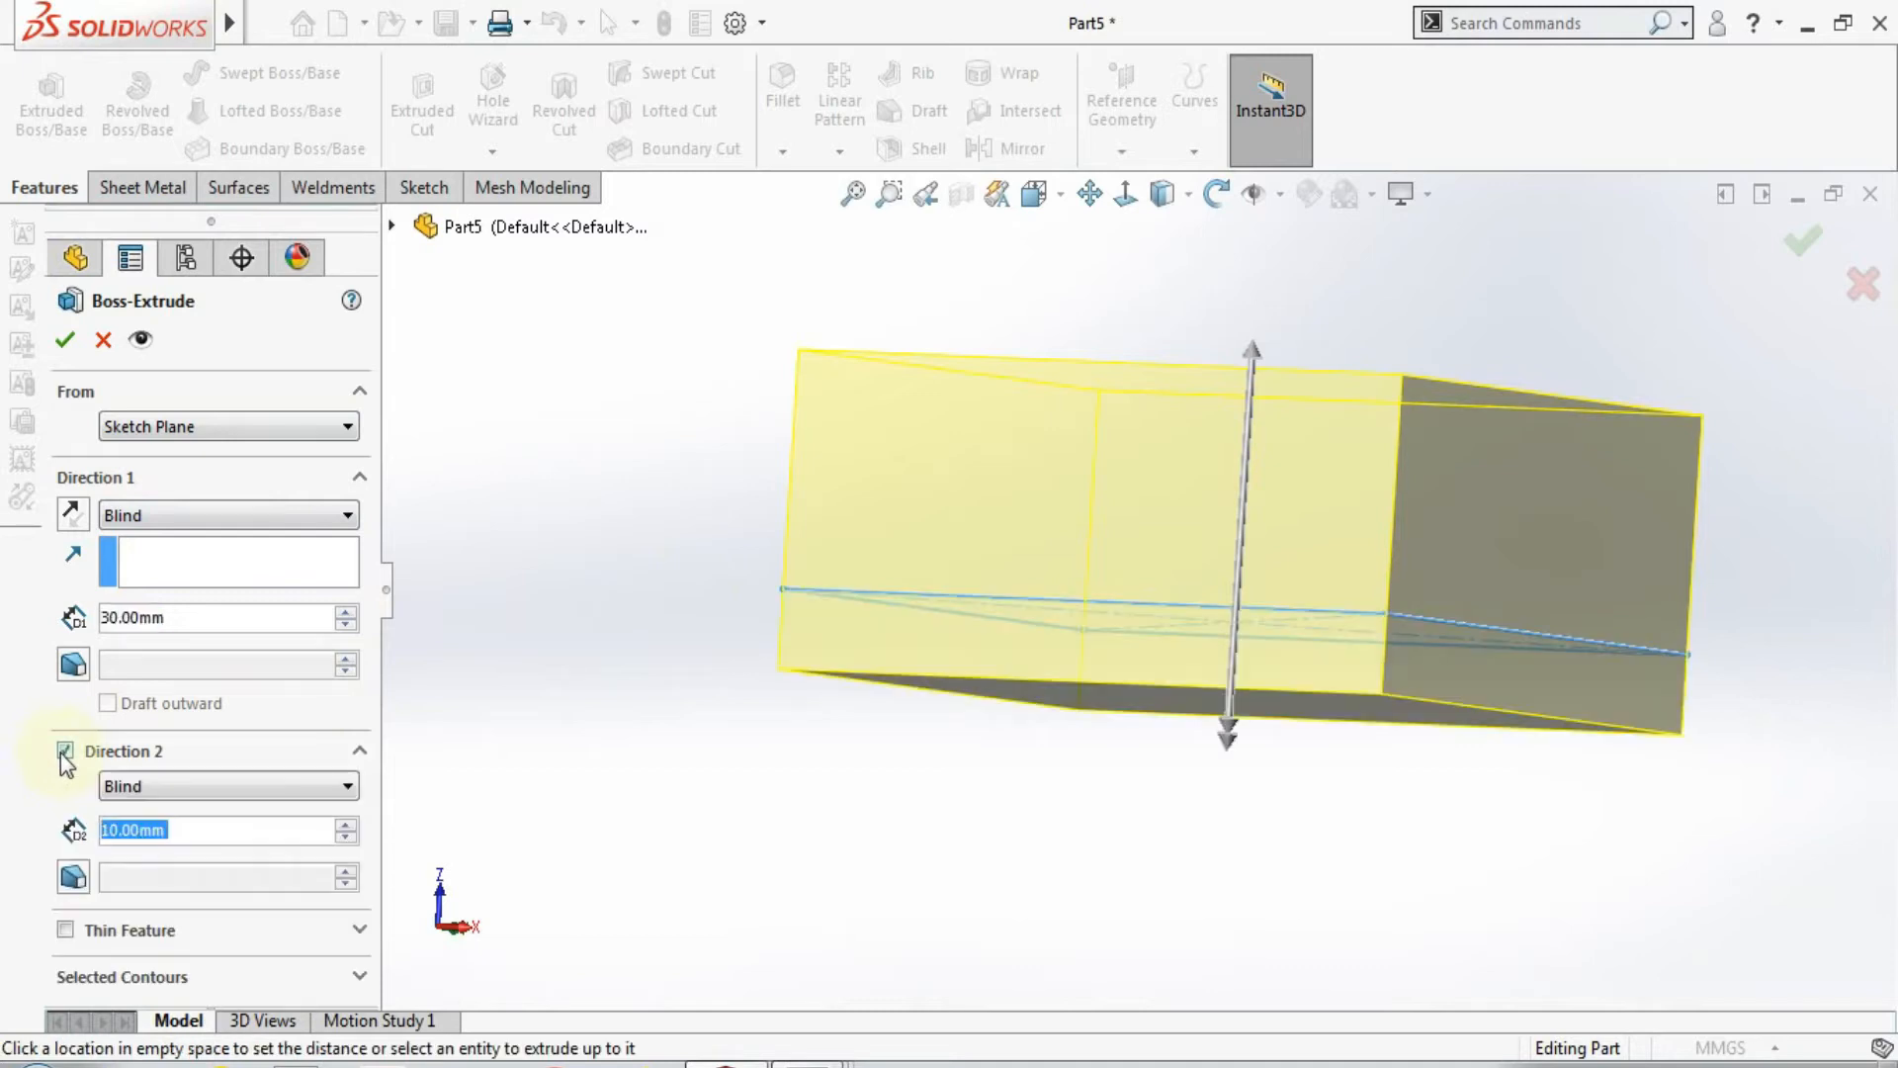
click(348, 827)
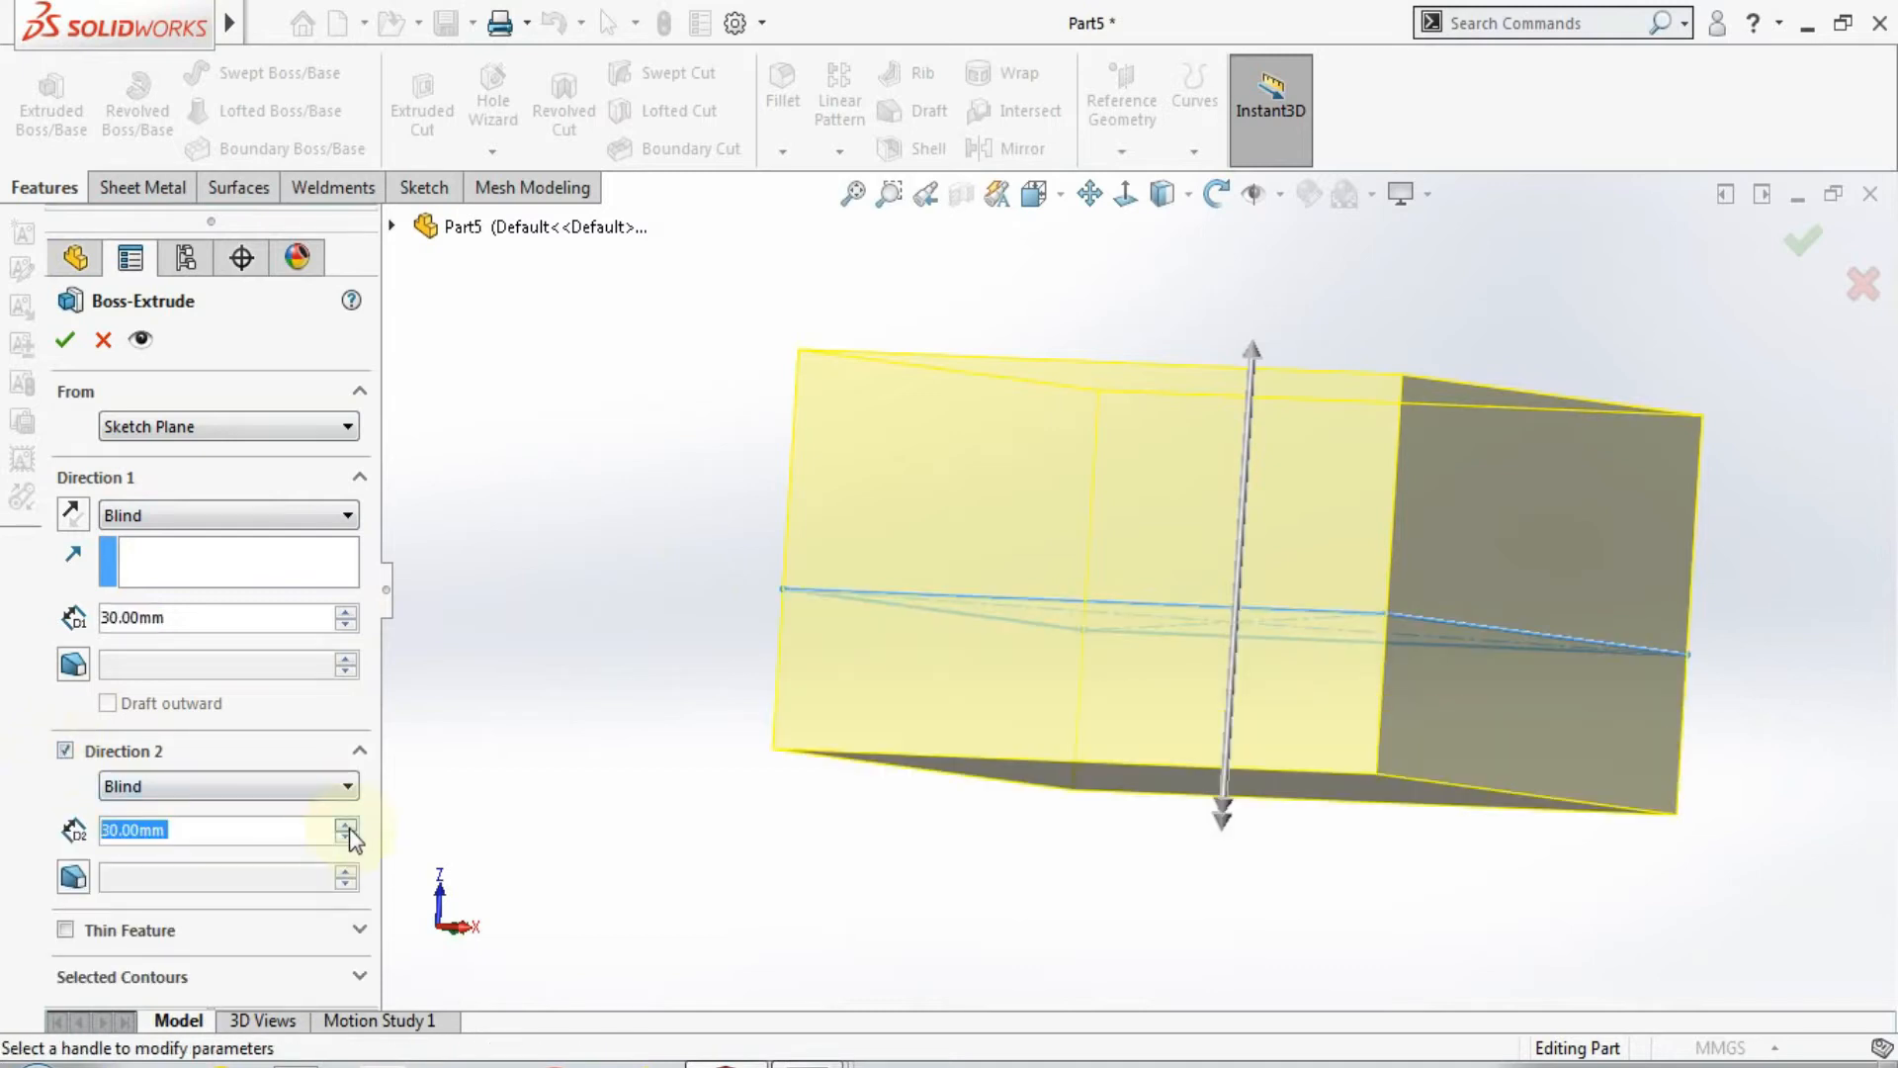
click(348, 827)
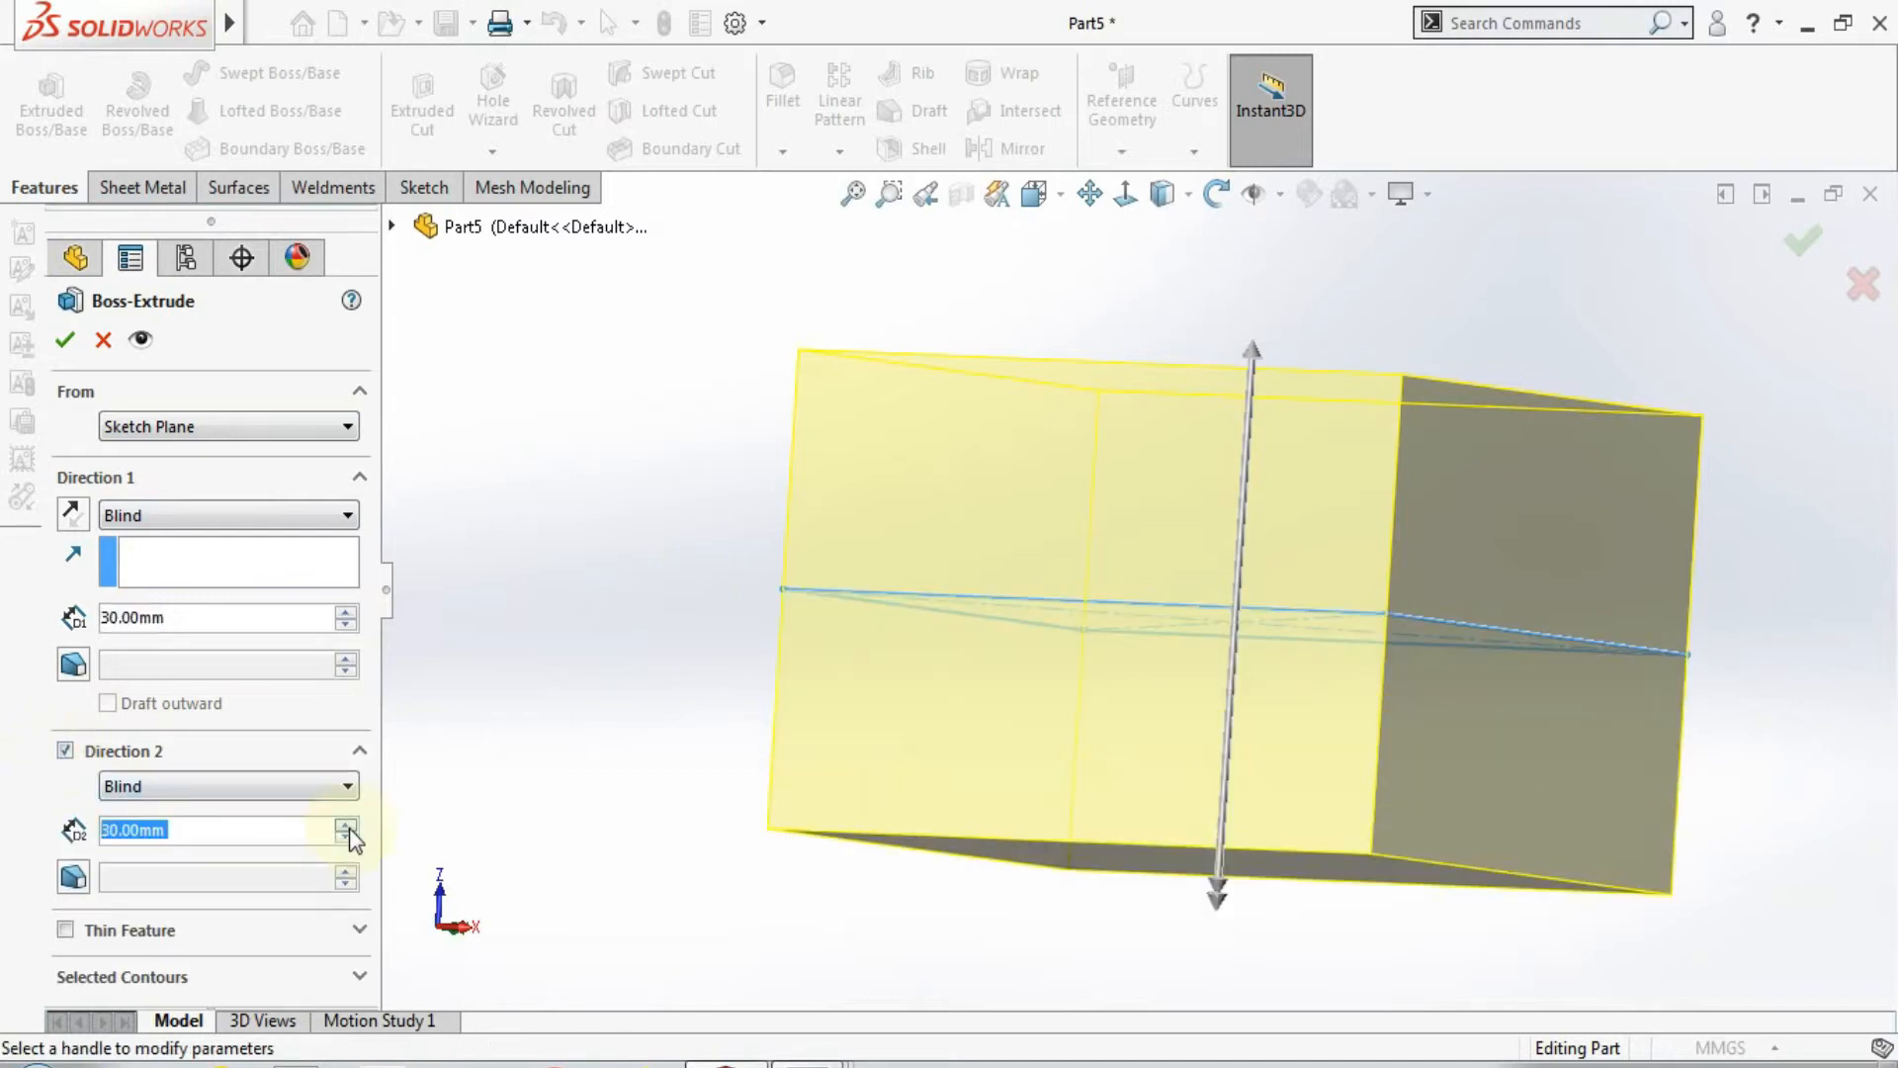
Step: Turn off Direction 2 and choose Blind as the end condition of Direction 1
click(66, 750)
middle_drag(670, 728, 775, 702)
click(302, 516)
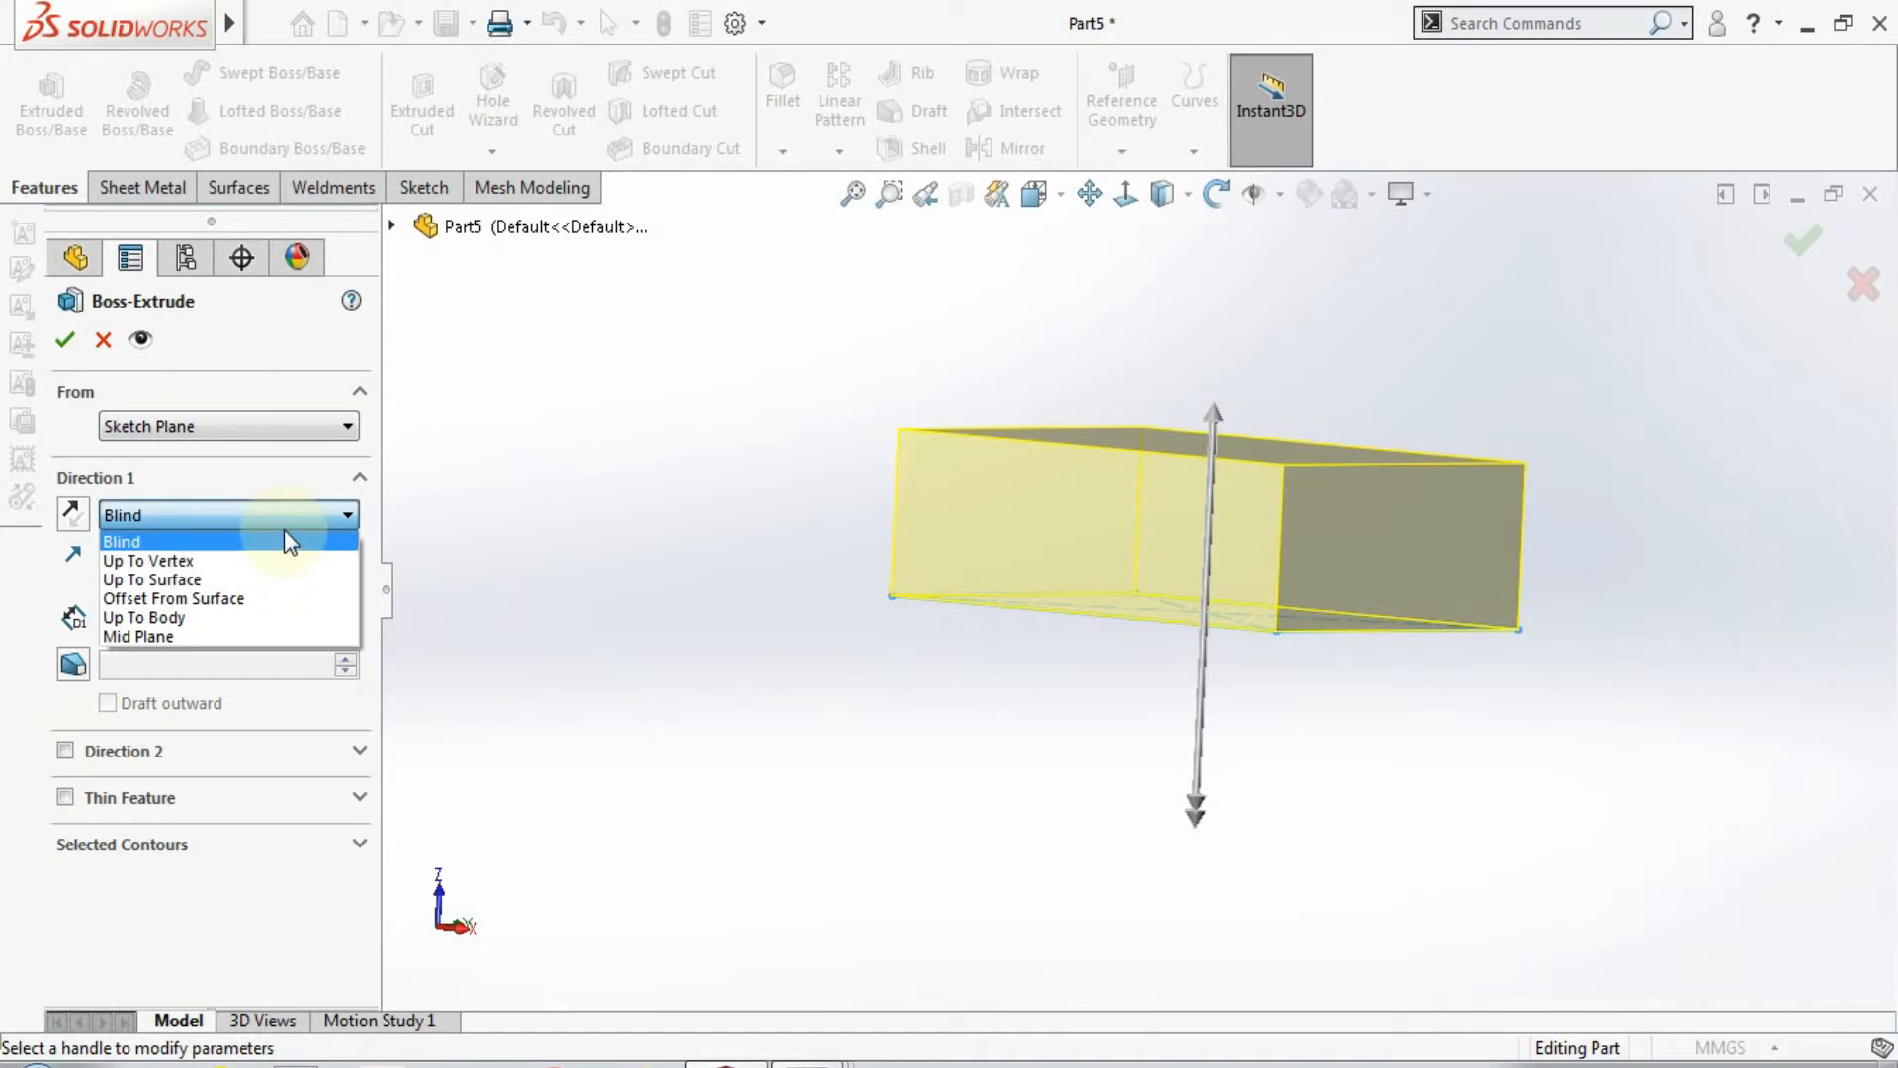
click(273, 544)
middle_drag(656, 614, 1183, 445)
click(304, 519)
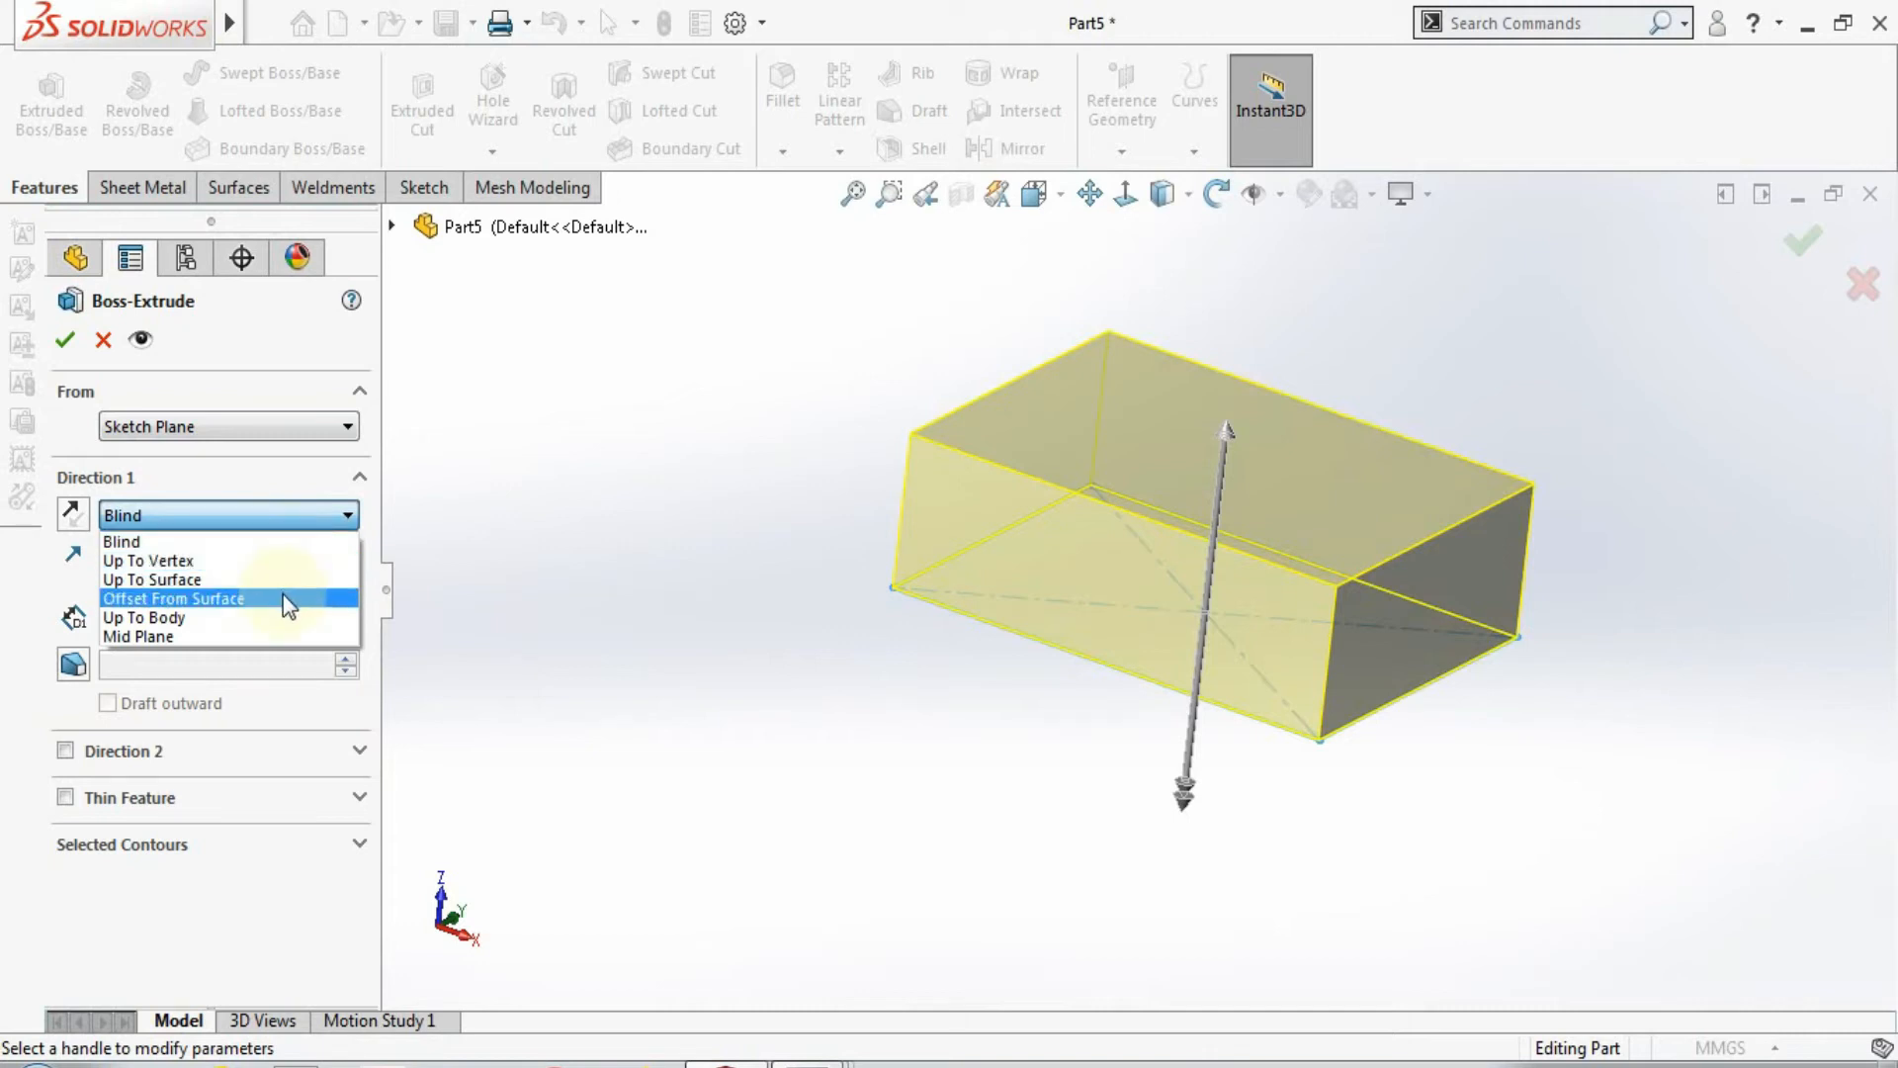
click(267, 542)
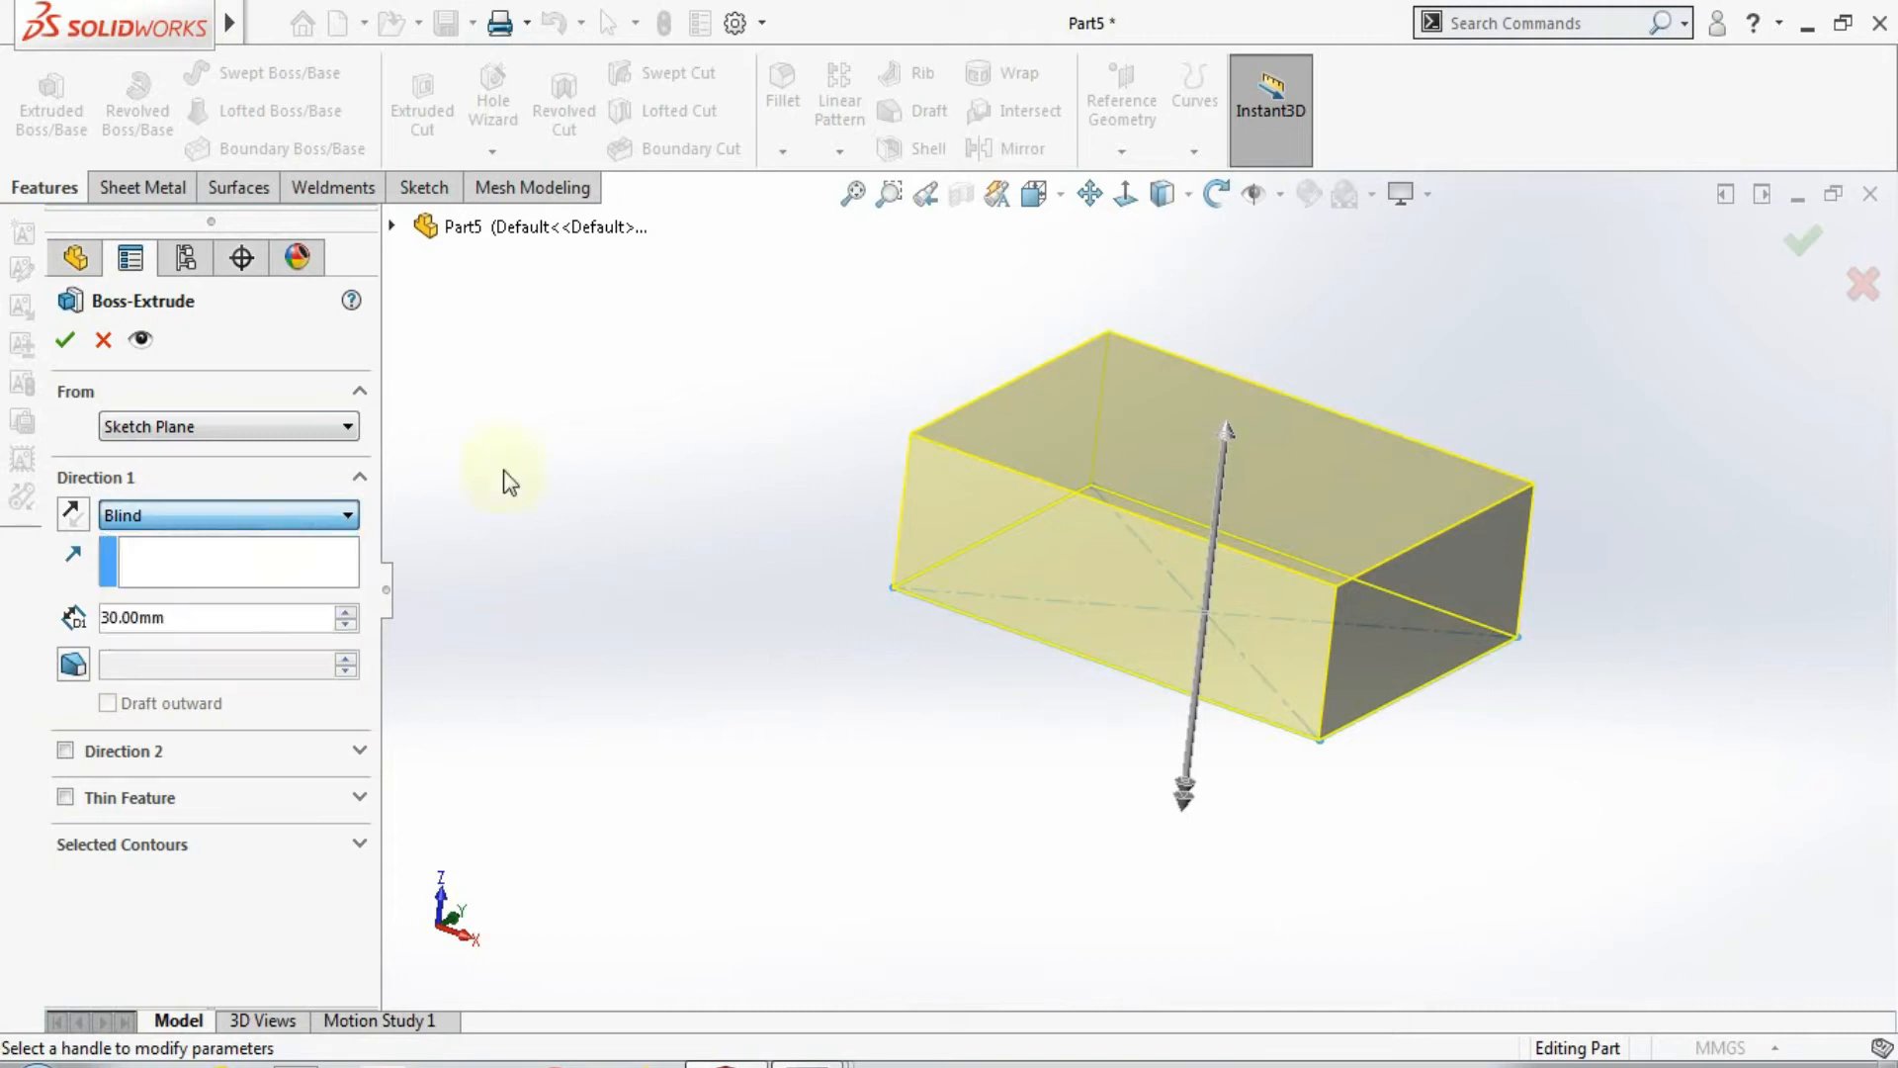
middle_drag(643, 599, 707, 475)
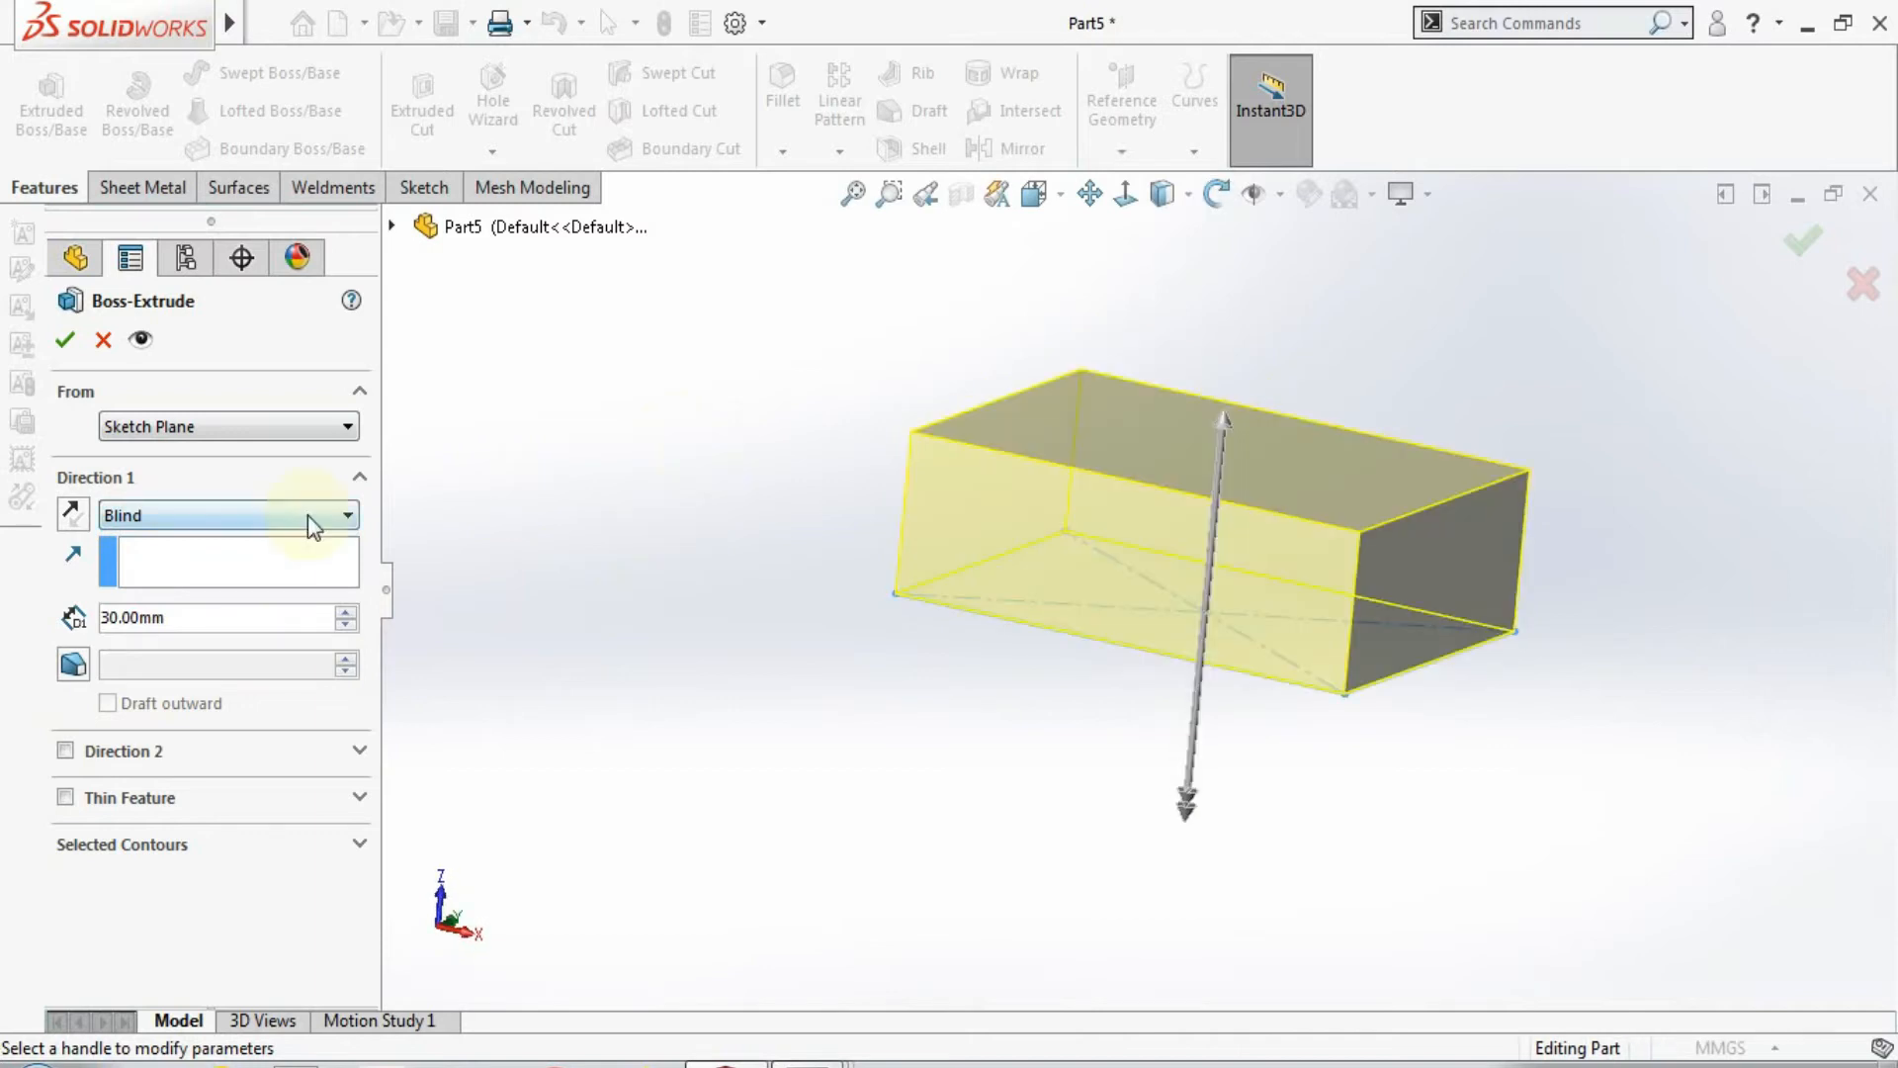
Step: Set the end condition of Direction 1 to Mid Plane and view the symmetric preview from several sides
click(306, 514)
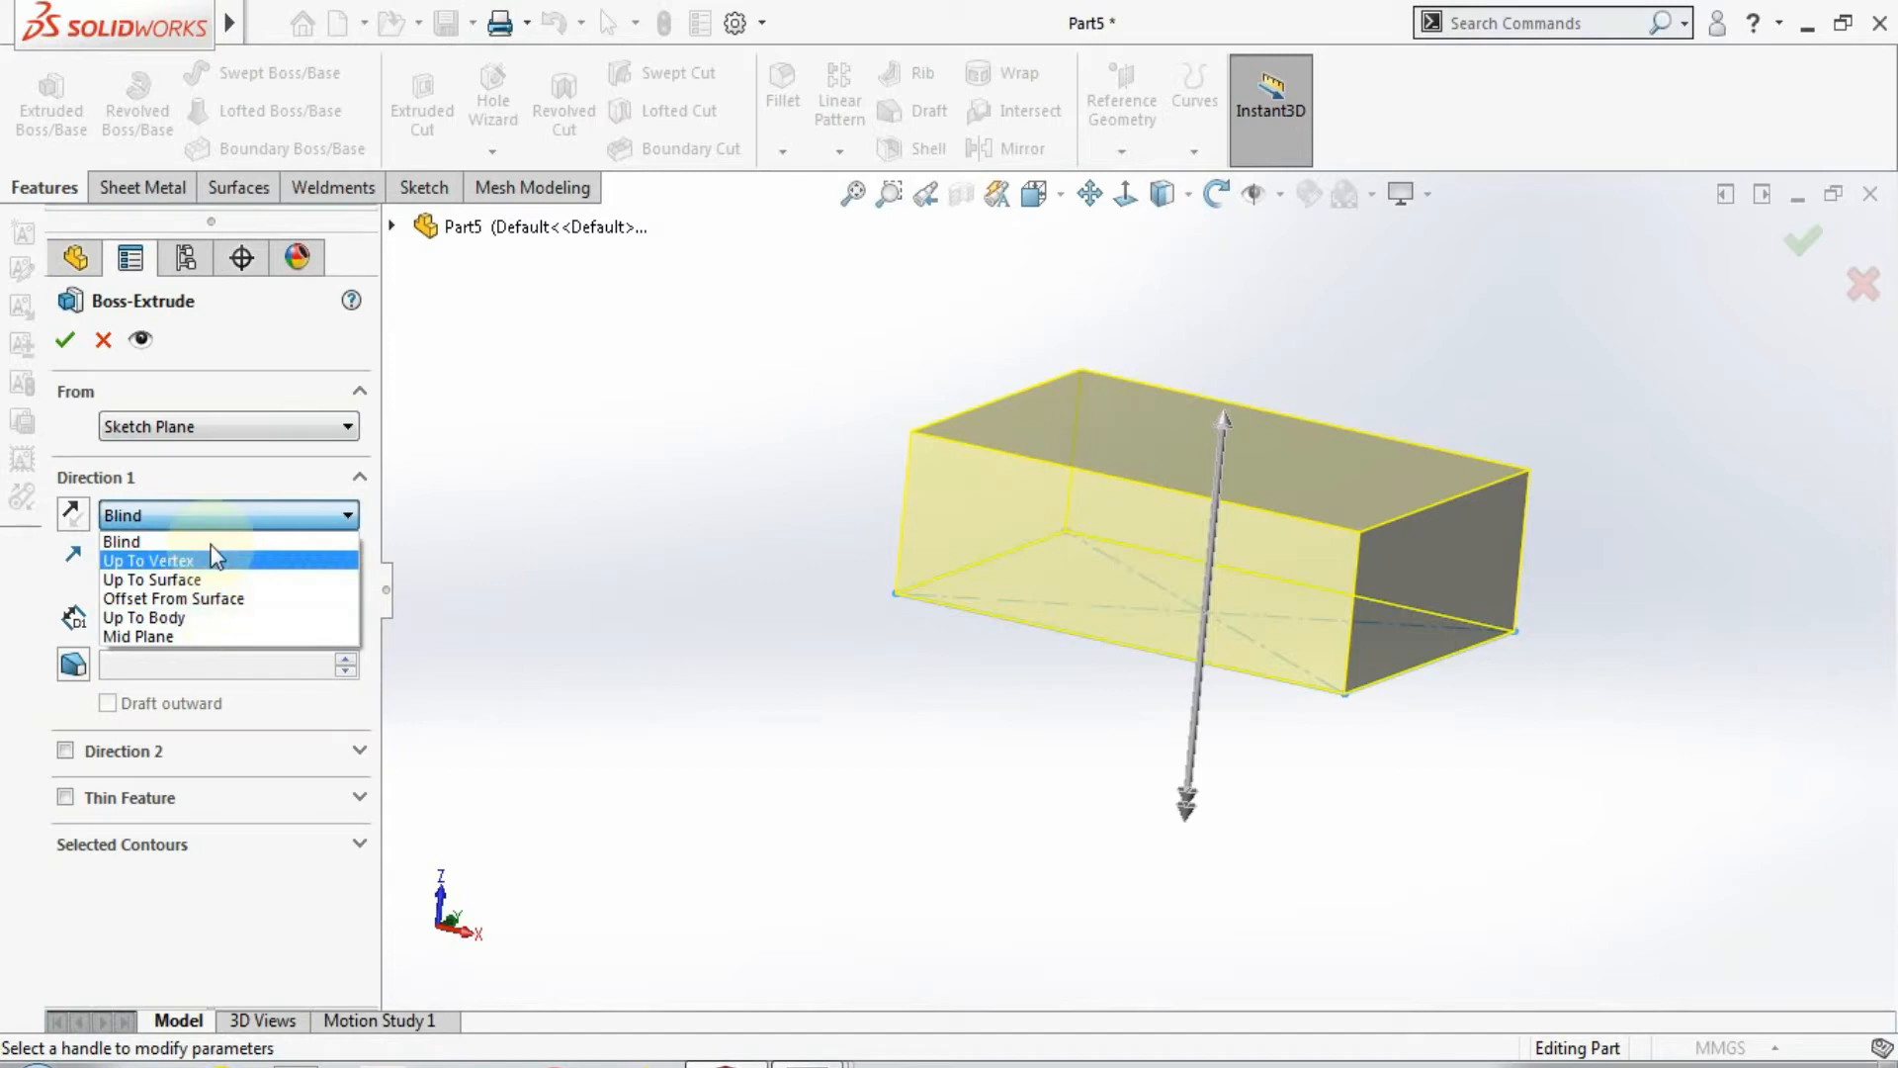
click(201, 632)
middle_drag(692, 672, 1381, 784)
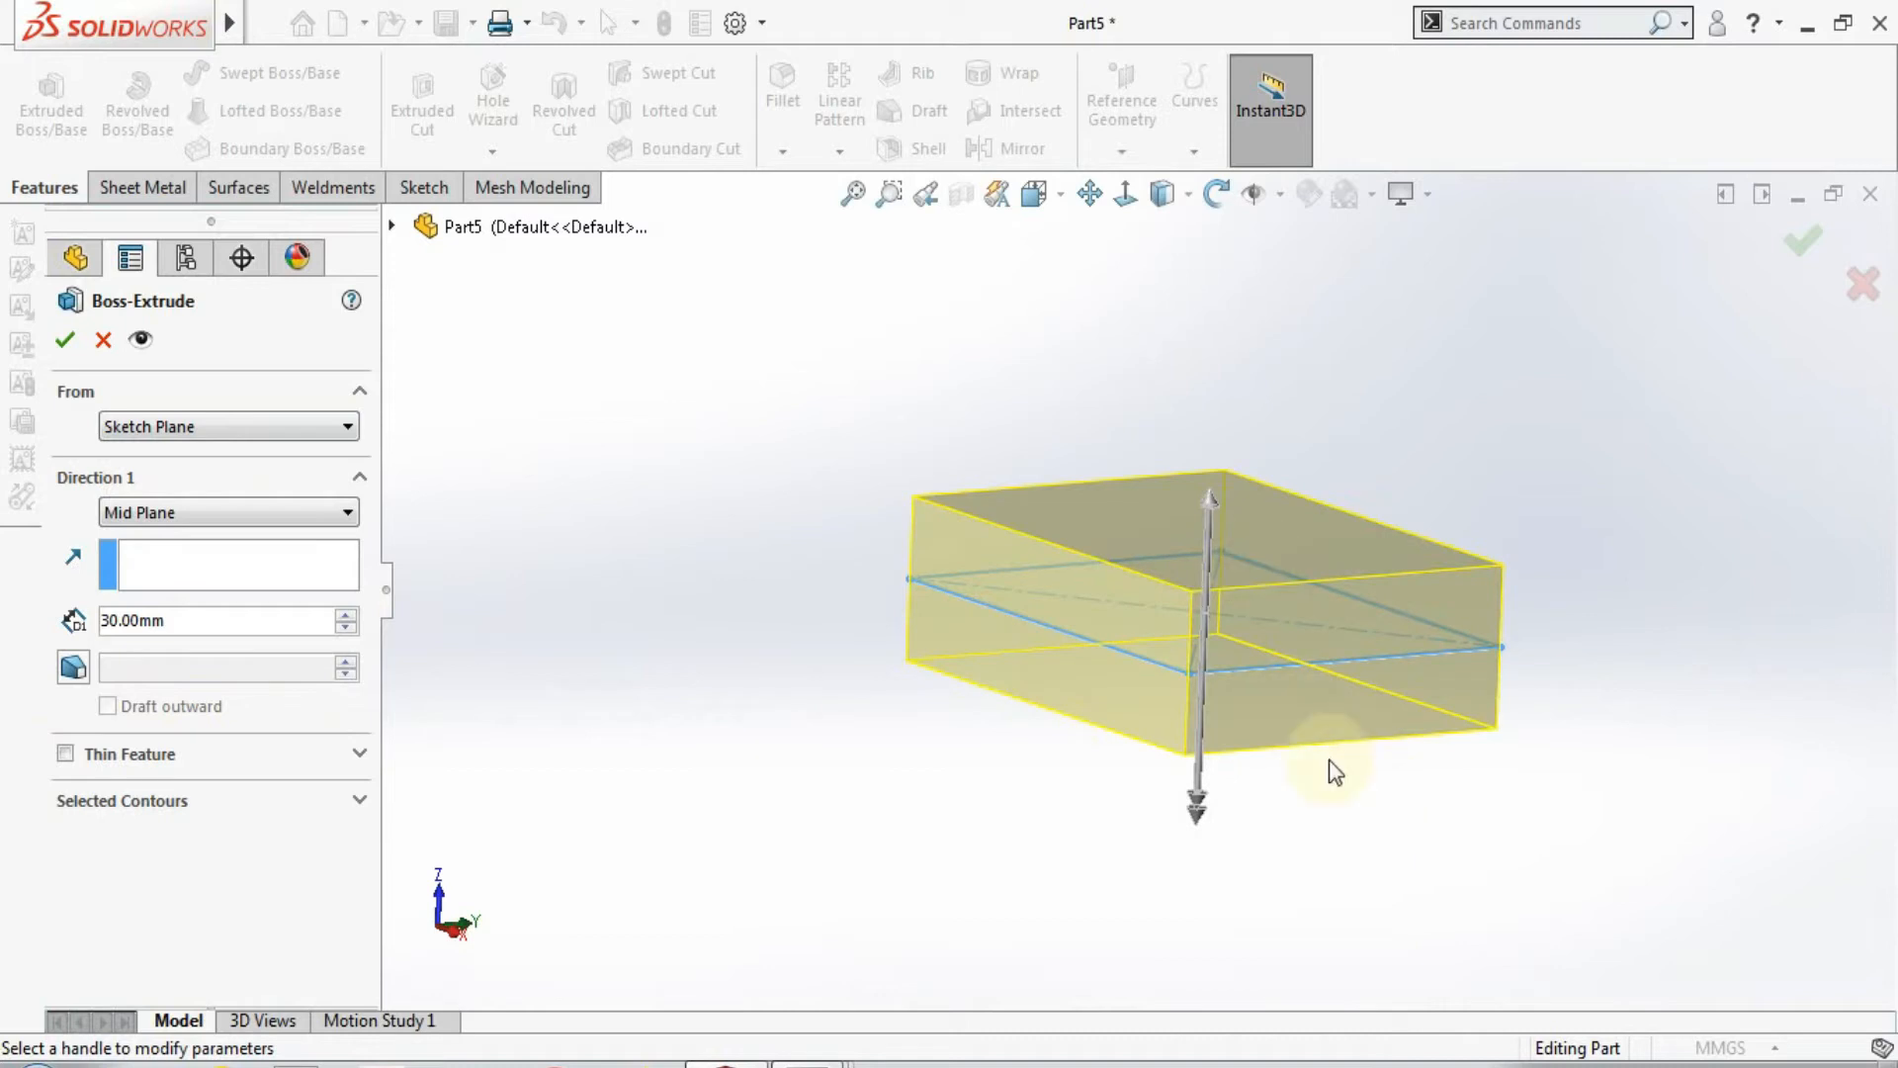
middle_drag(979, 731, 989, 640)
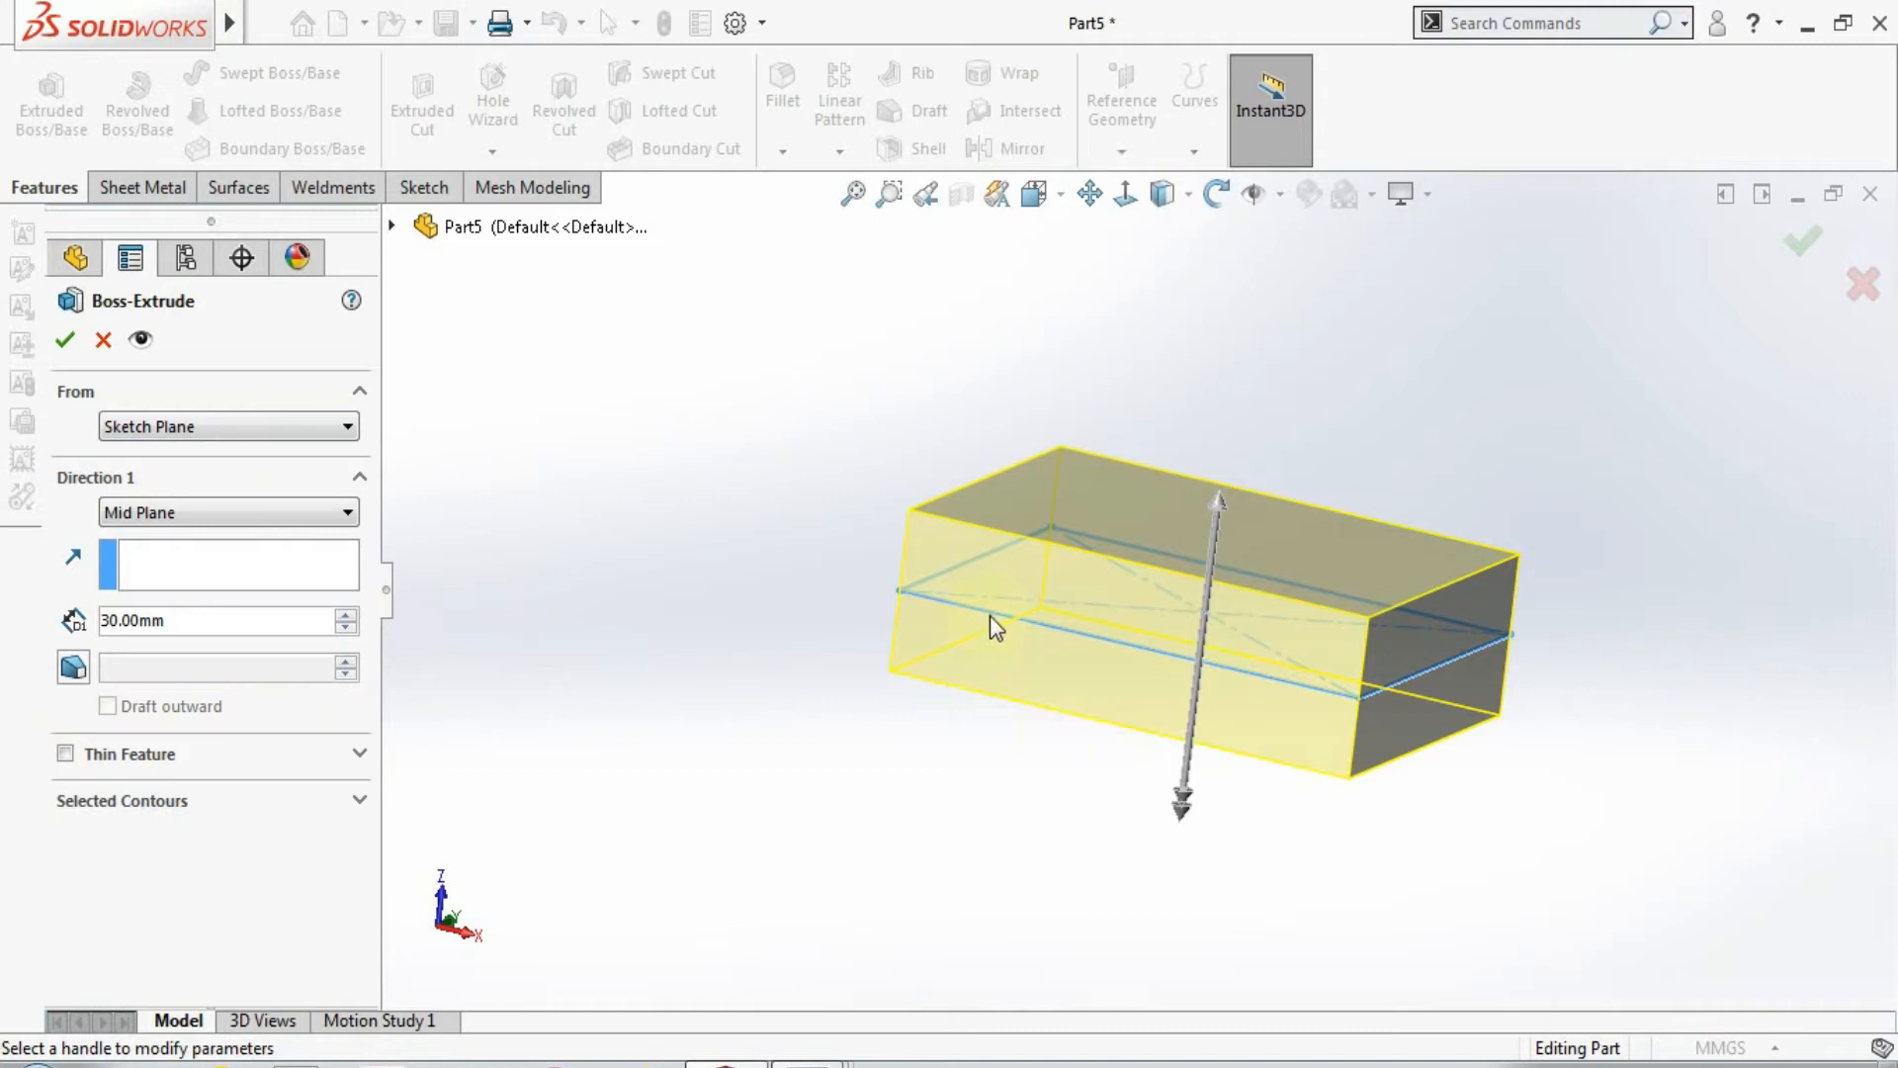
middle_drag(1498, 850, 1424, 850)
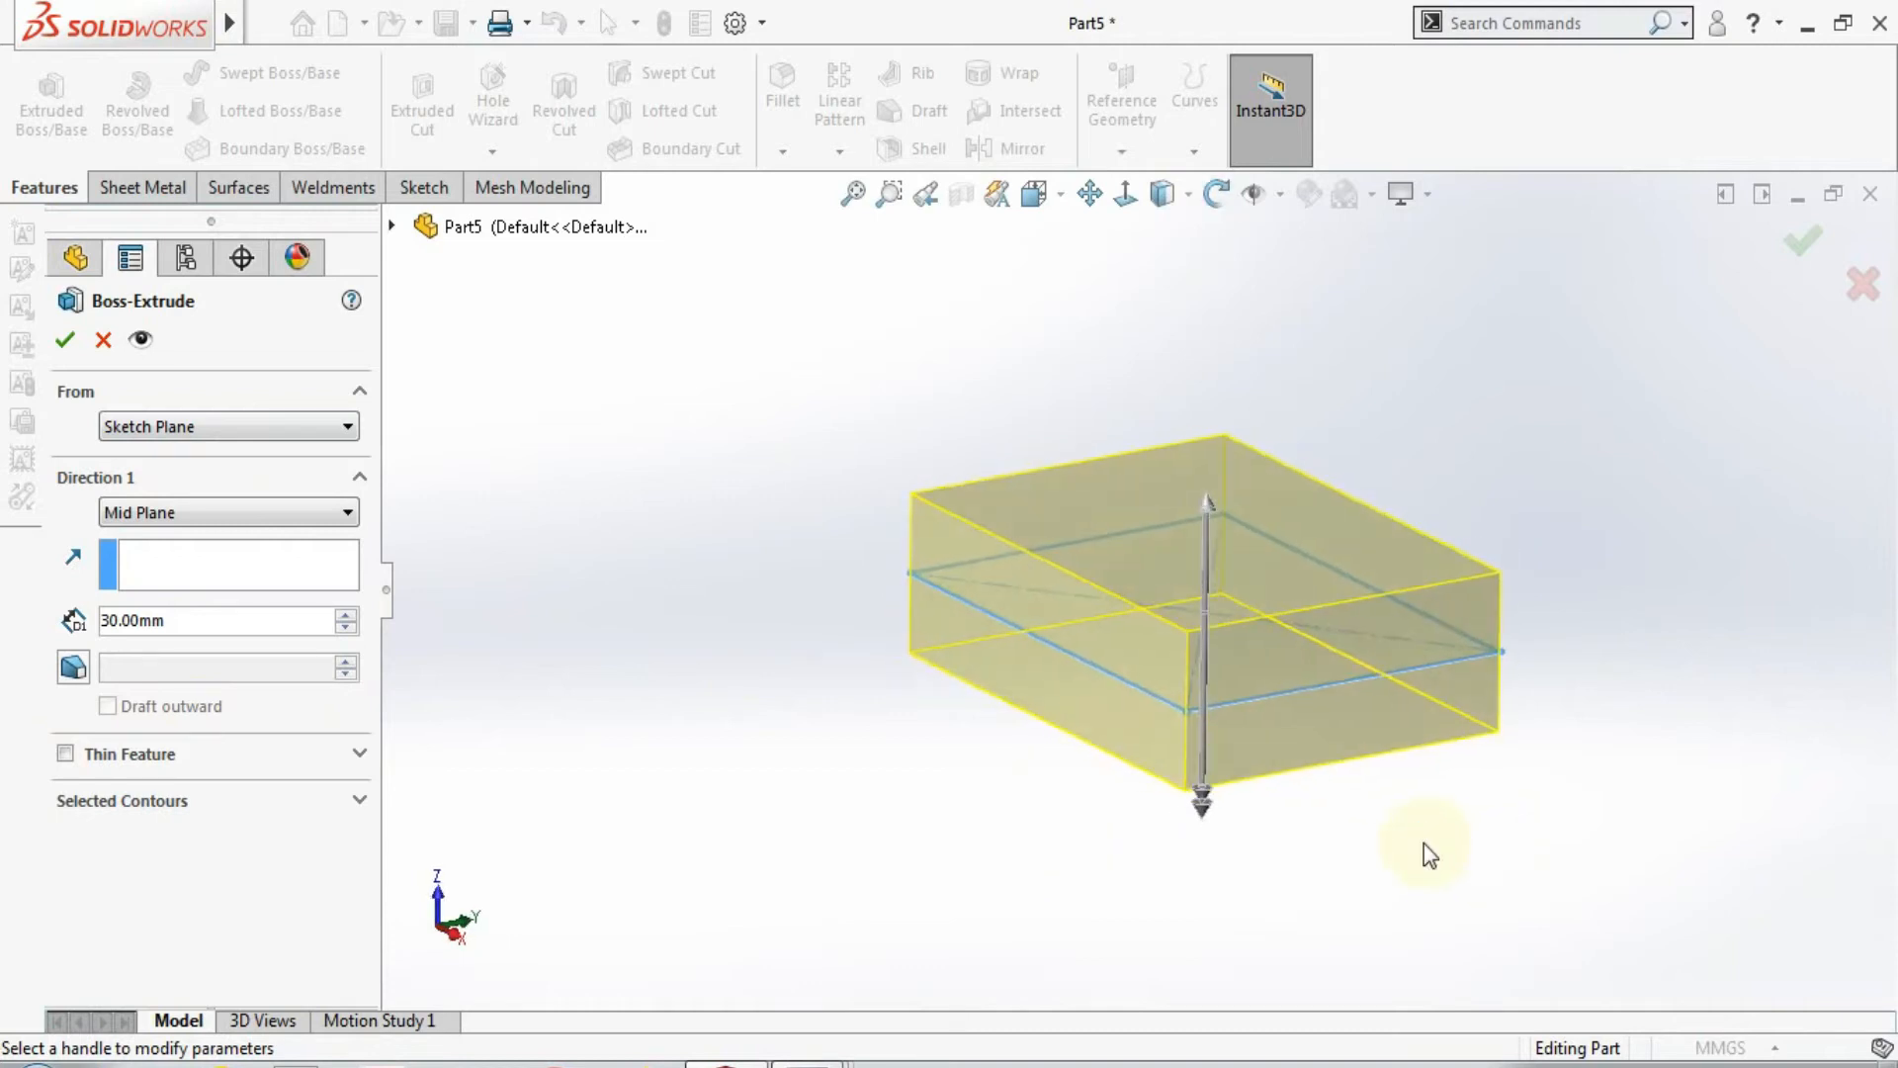
middle_drag(775, 672, 833, 689)
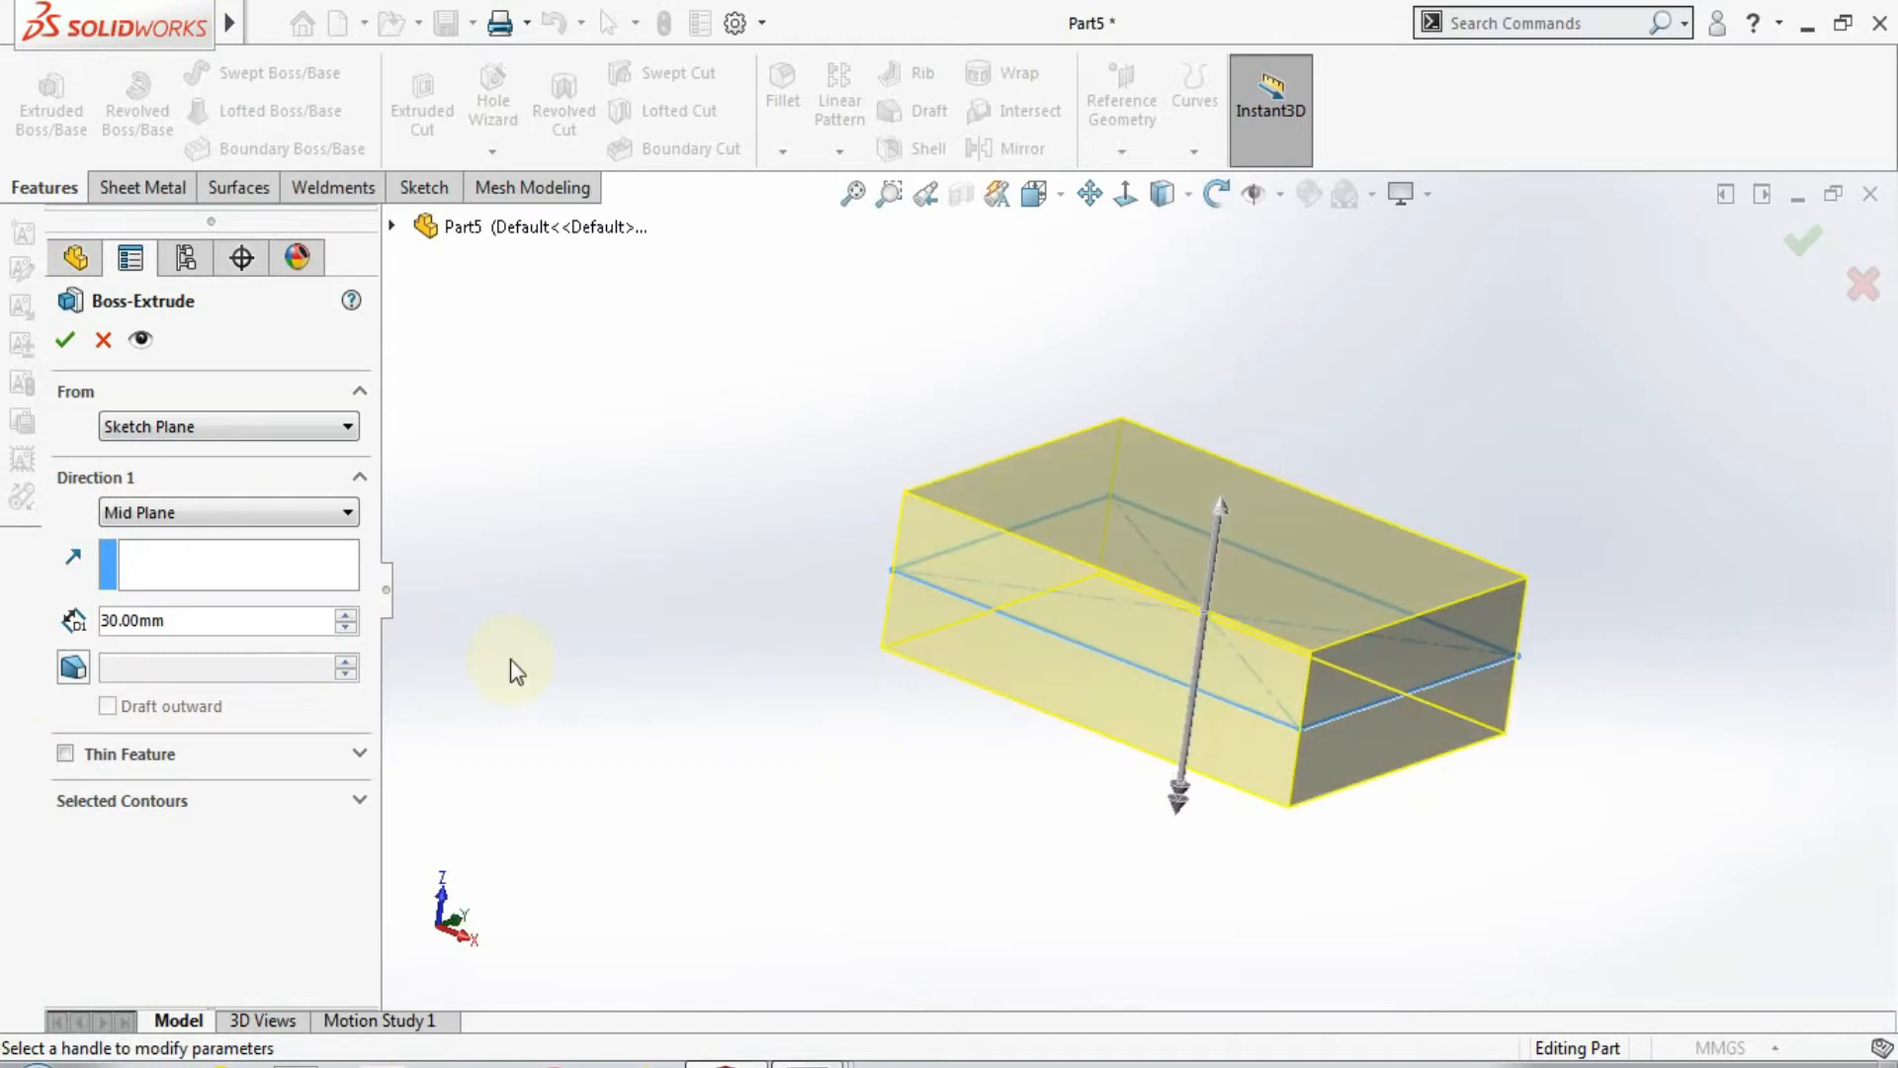
middle_drag(687, 674, 652, 676)
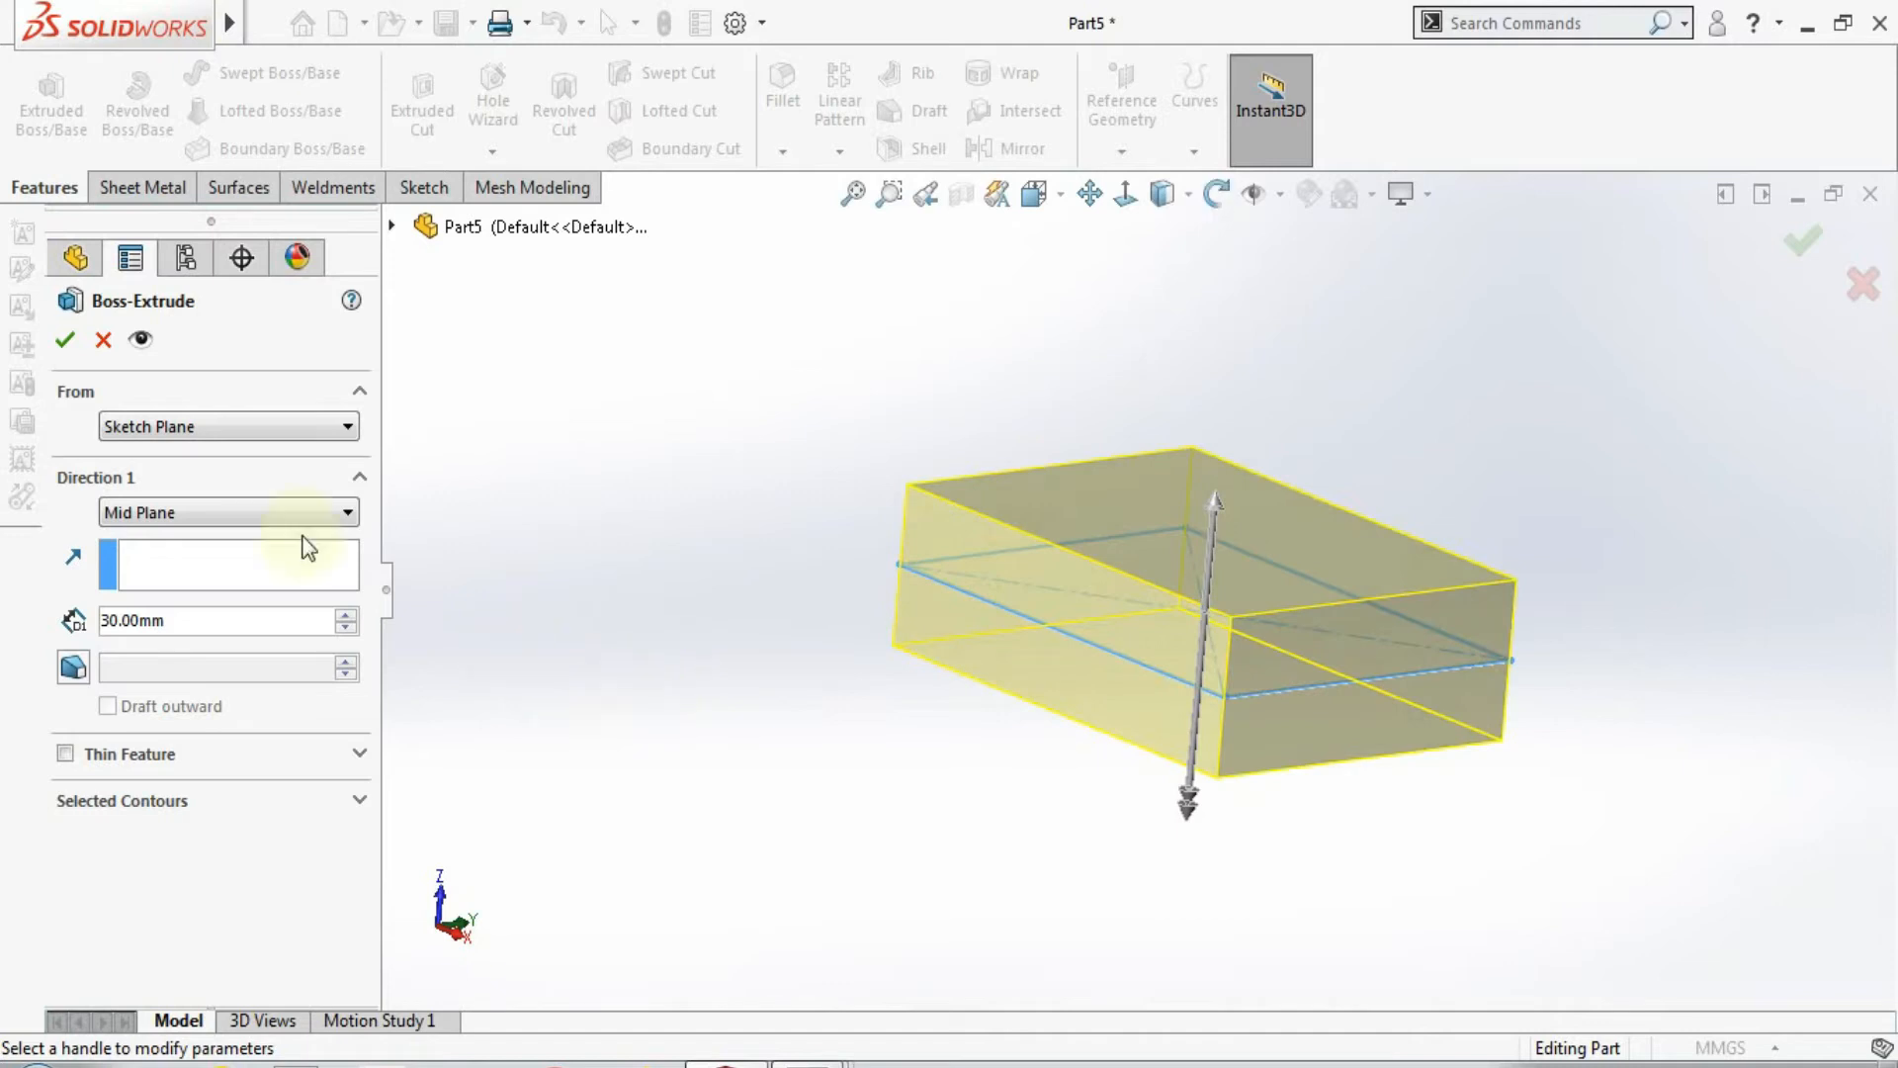
Step: Set the total depth of the mid-plane extrusion to 50 mm
middle_drag(673, 583, 691, 691)
click(346, 615)
click(349, 616)
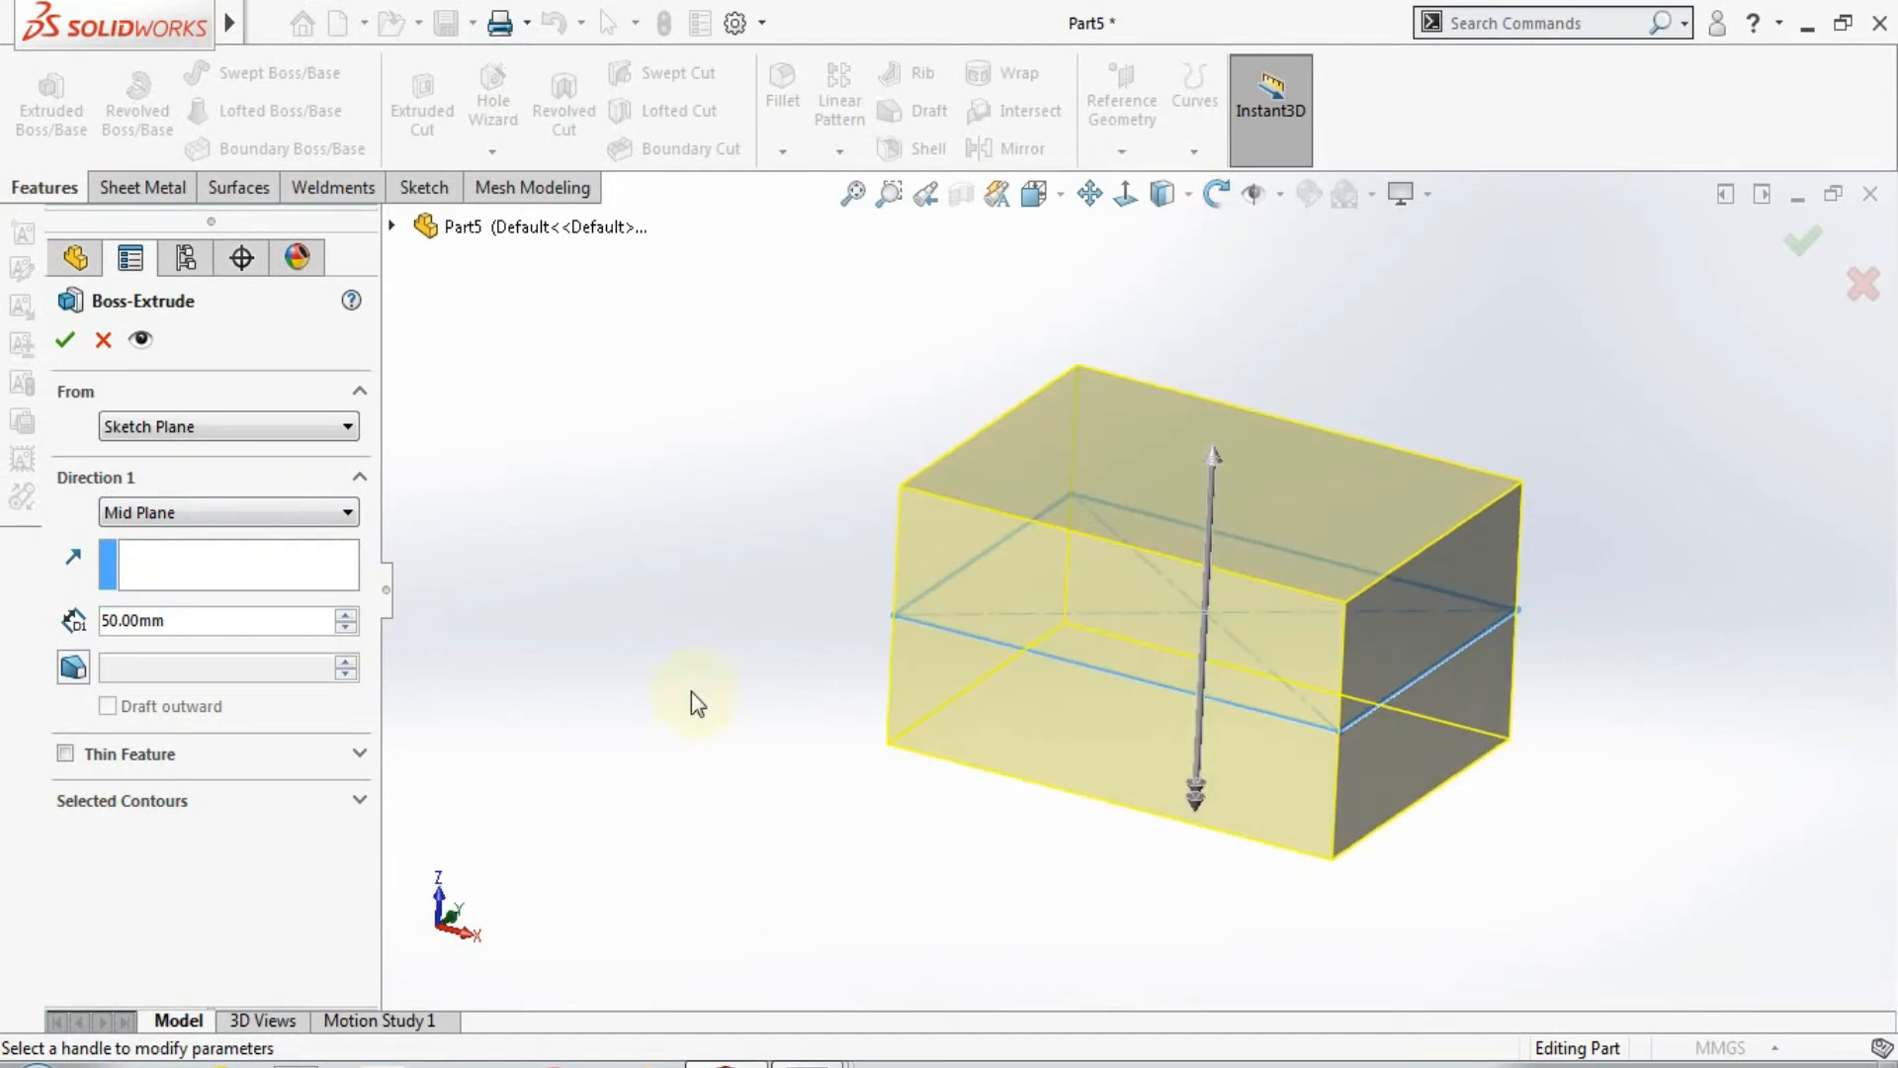
click(339, 512)
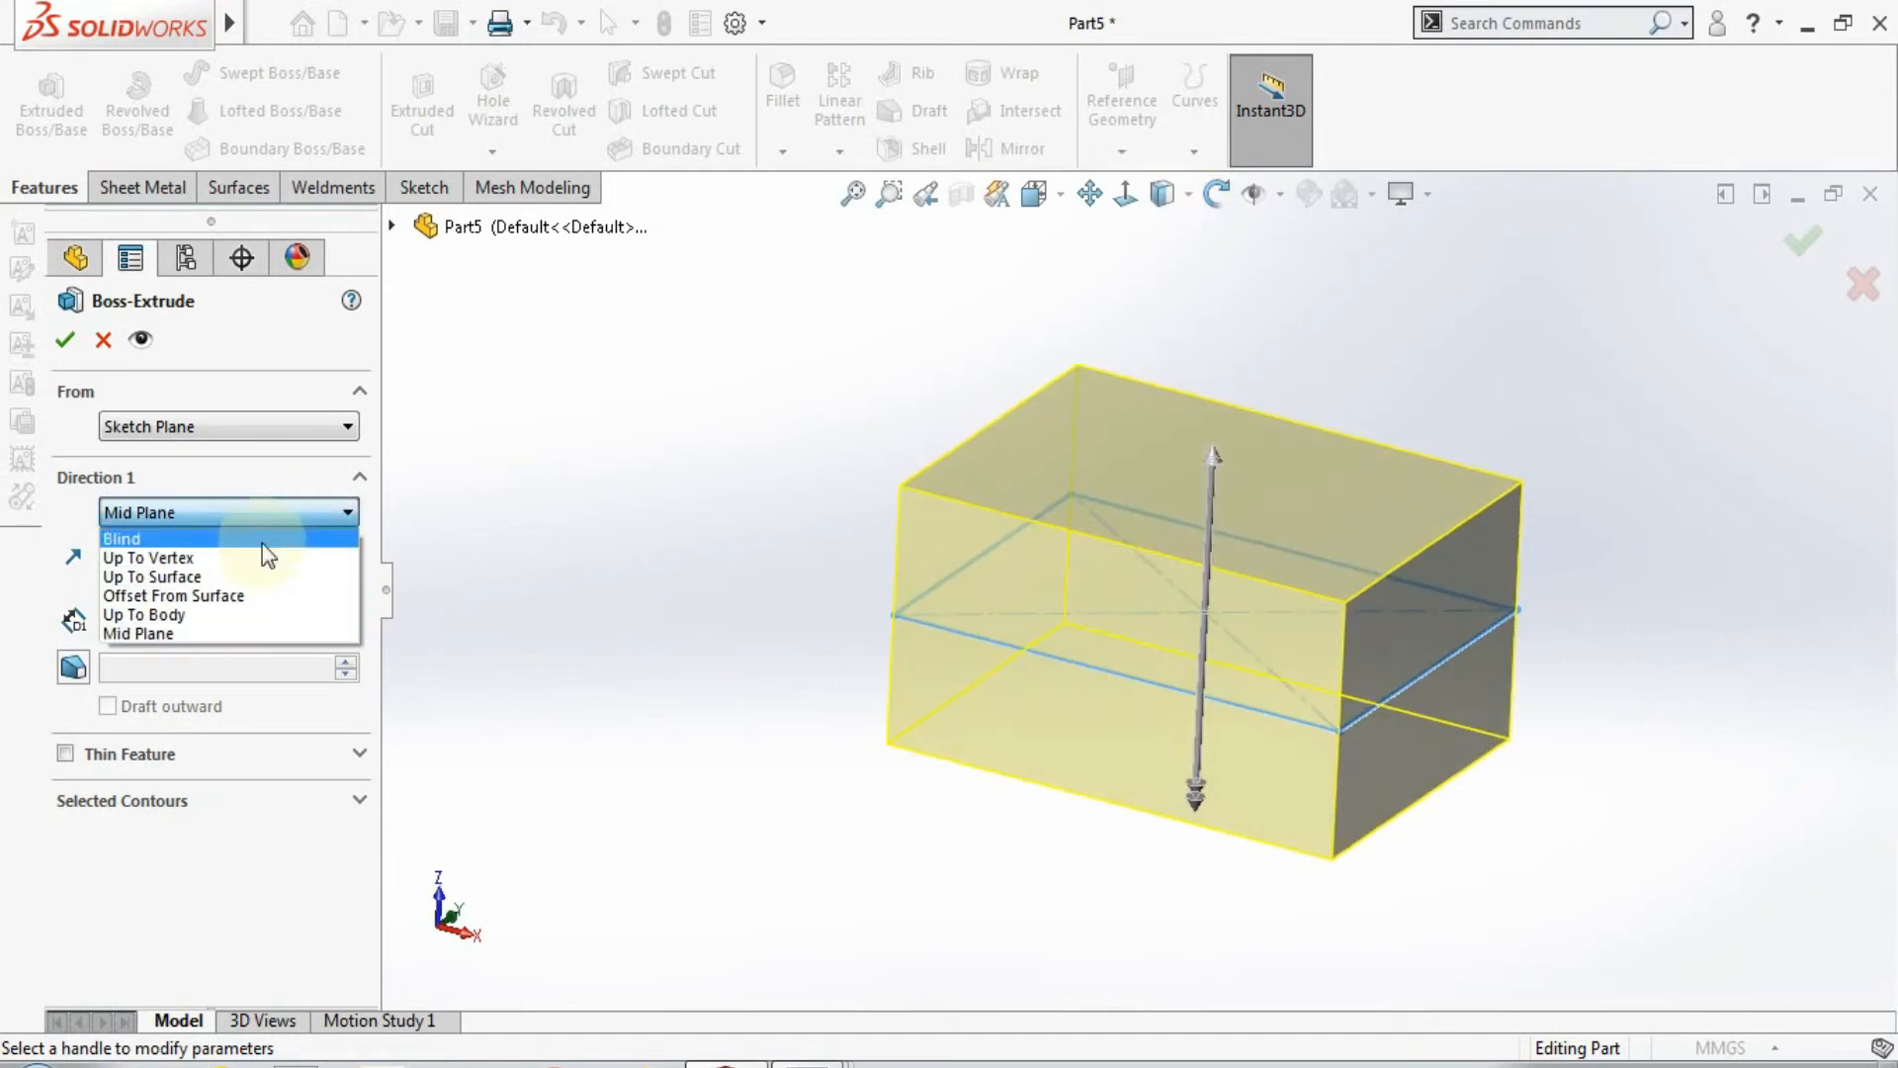
click(545, 673)
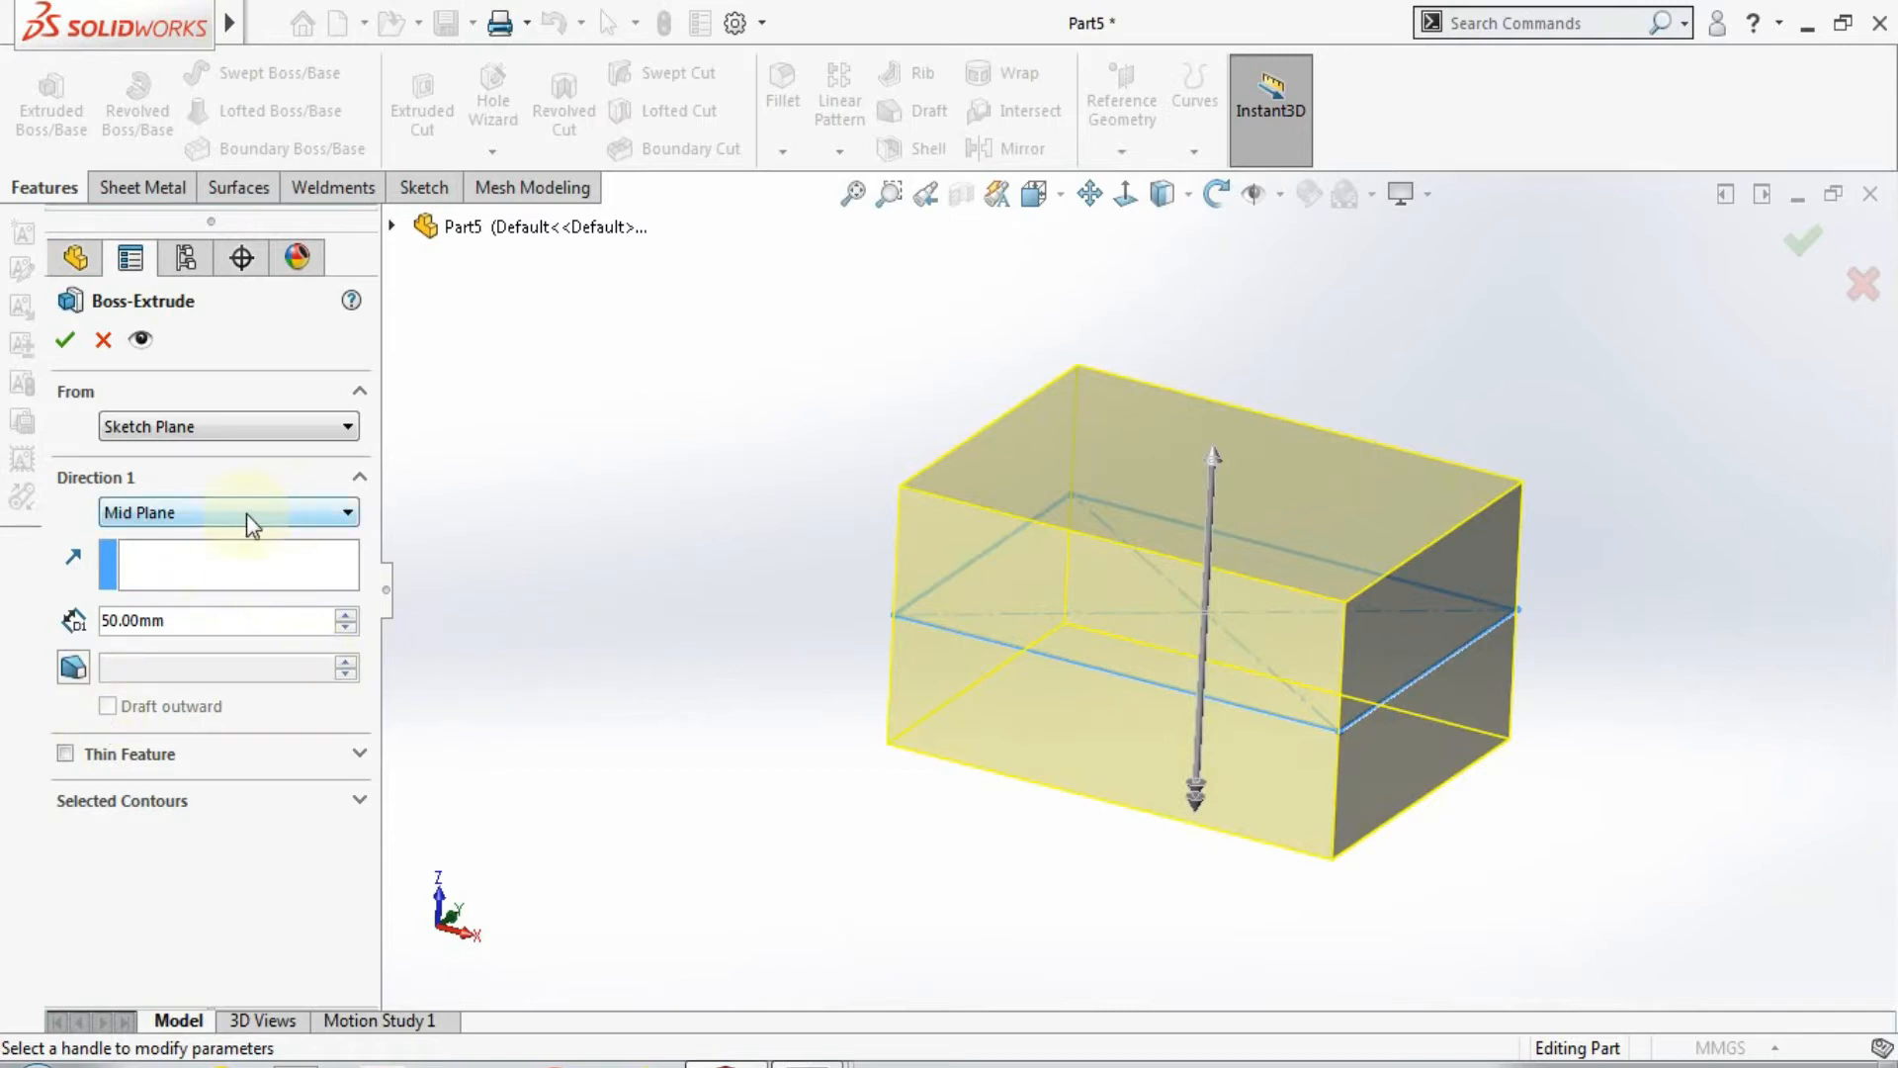
middle_drag(495, 622, 551, 556)
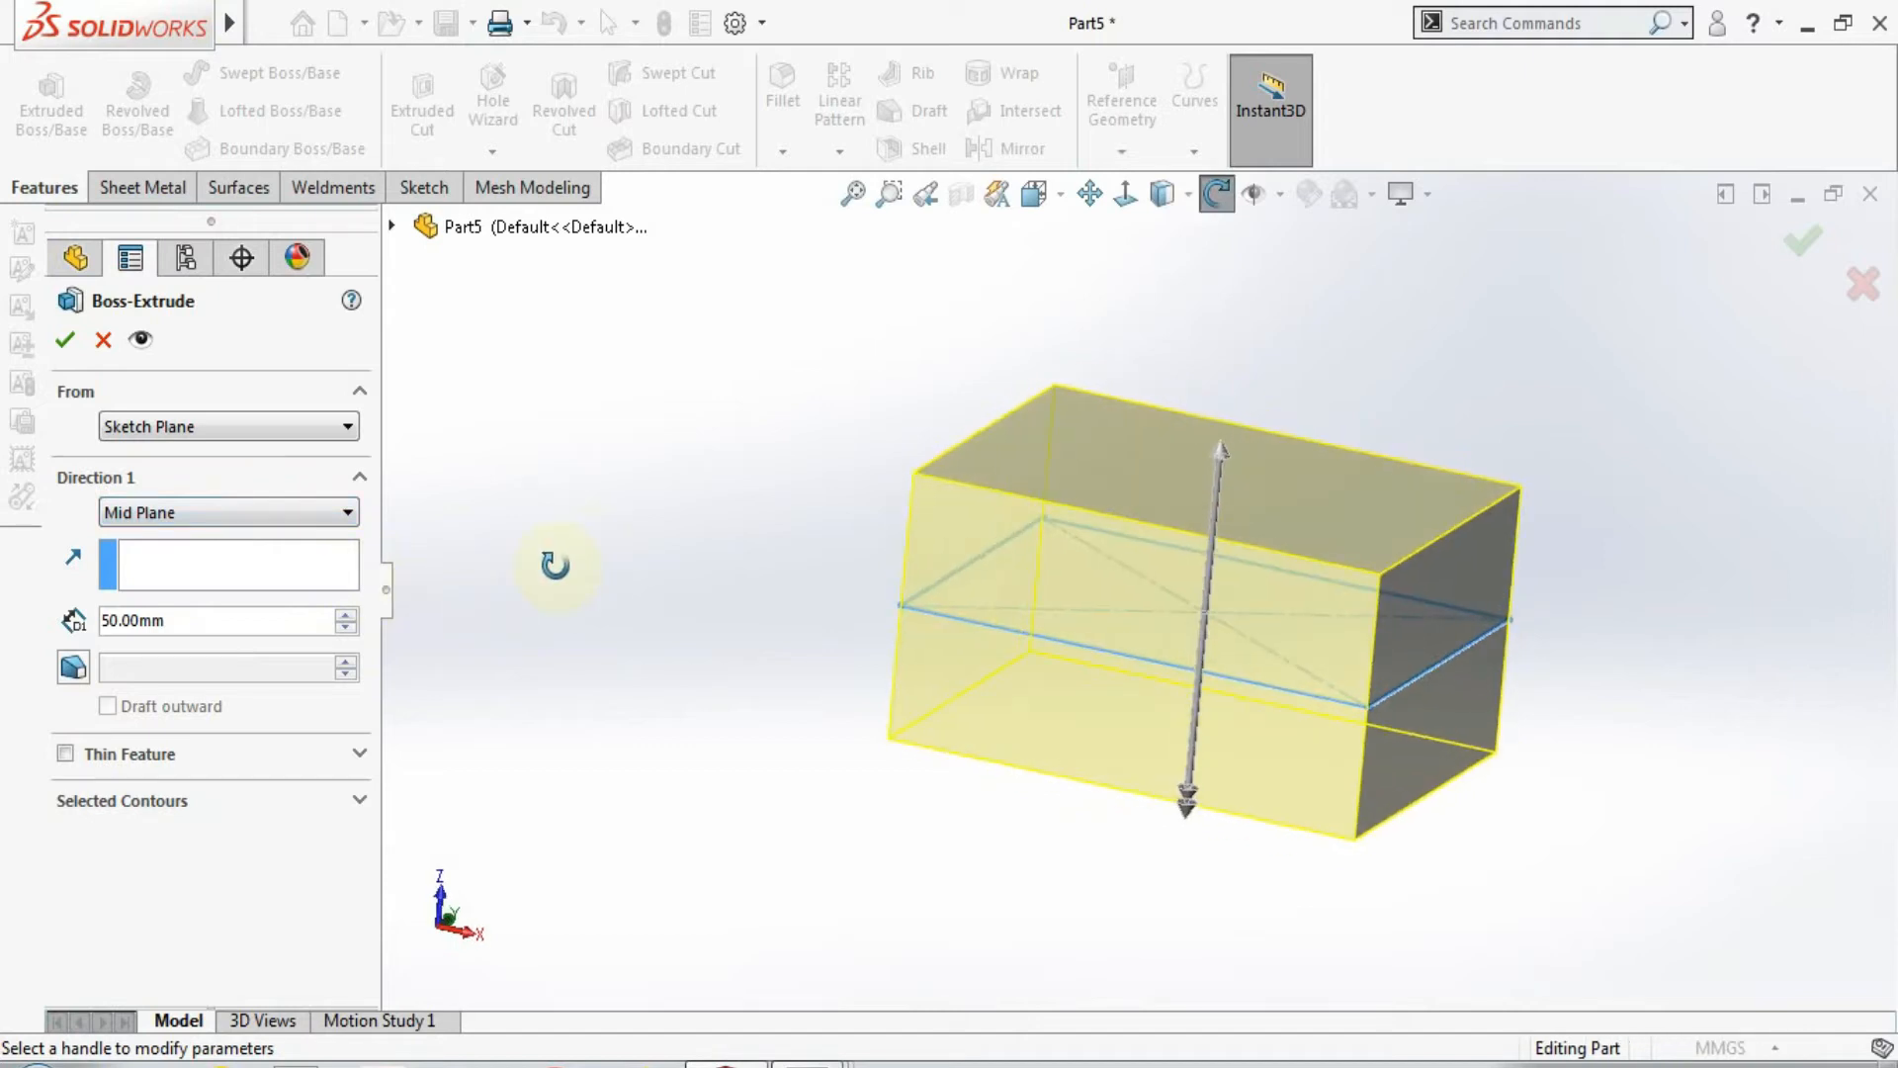
Step: Add a draft of 15 degrees to the mid-plane extrusion
click(77, 672)
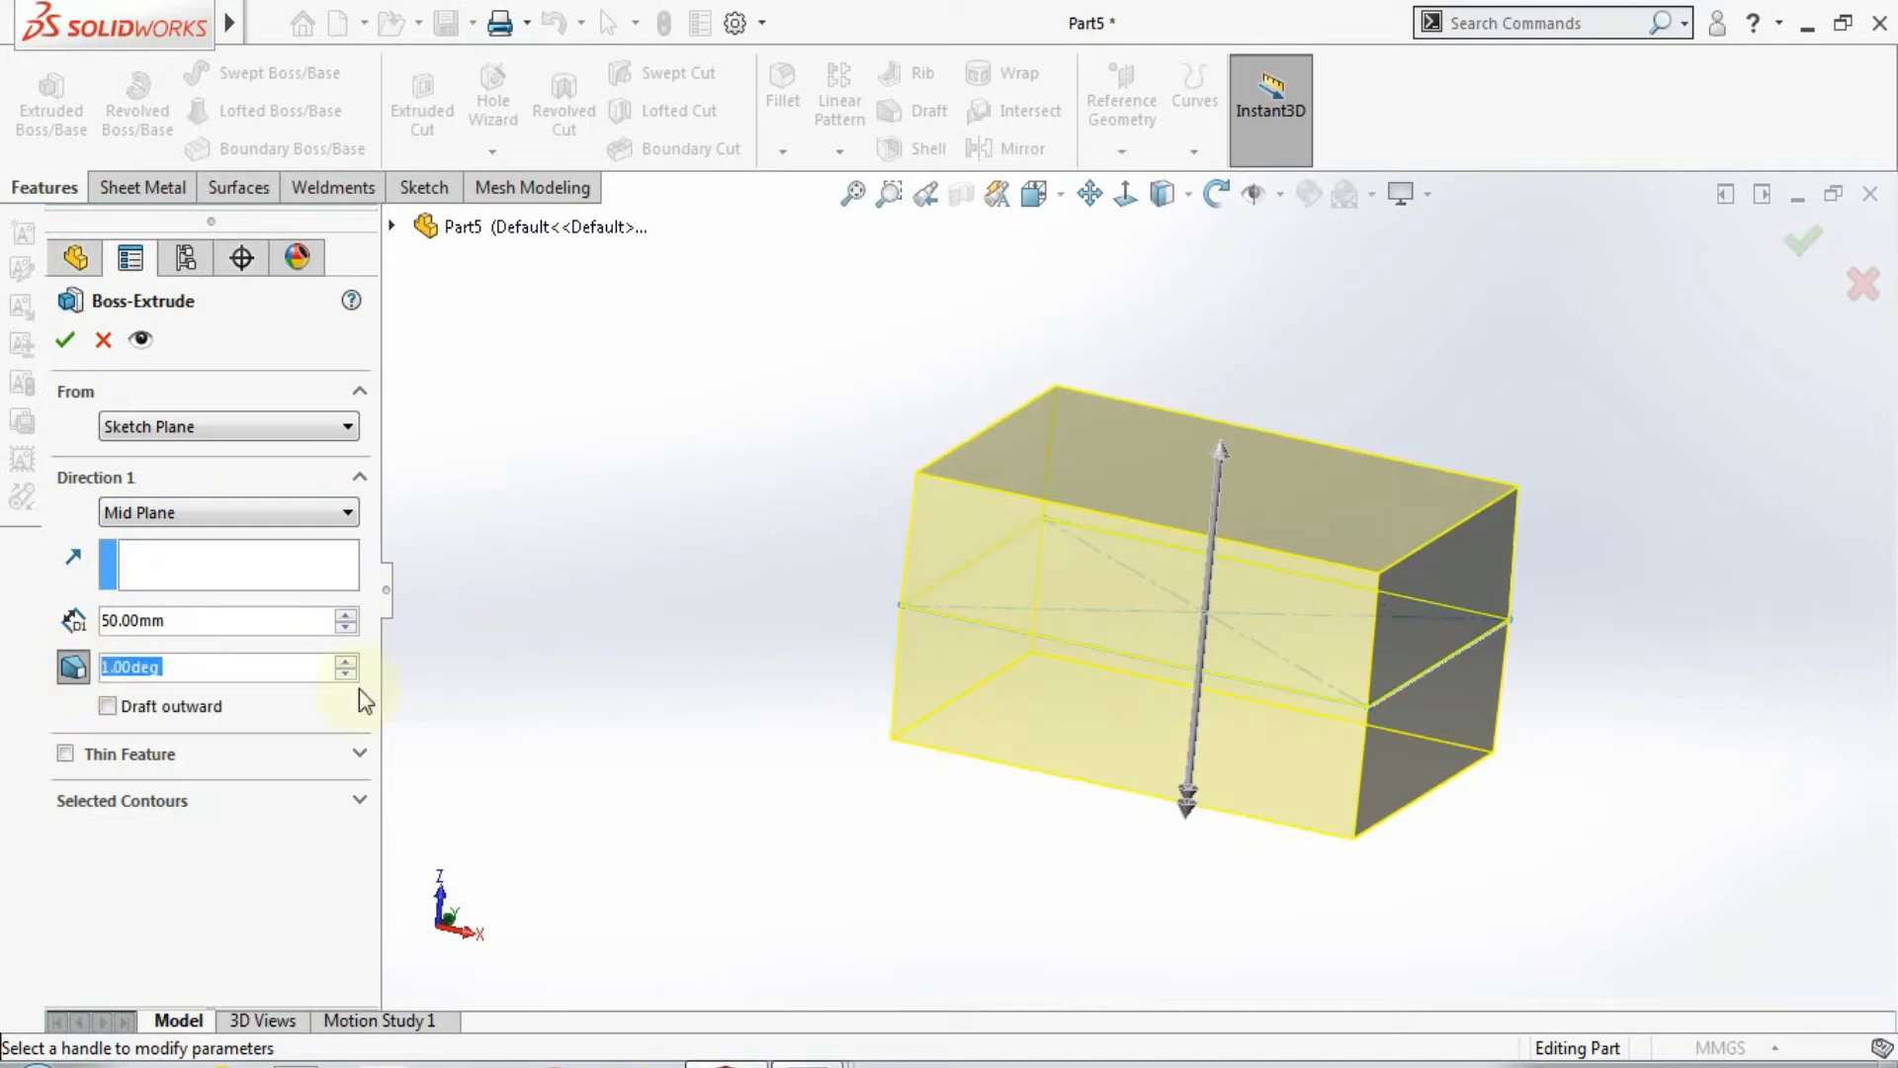
click(345, 664)
click(345, 663)
click(345, 663)
click(345, 663)
click(345, 663)
click(345, 663)
click(345, 663)
click(345, 664)
click(345, 663)
click(345, 664)
click(345, 663)
click(345, 664)
click(345, 663)
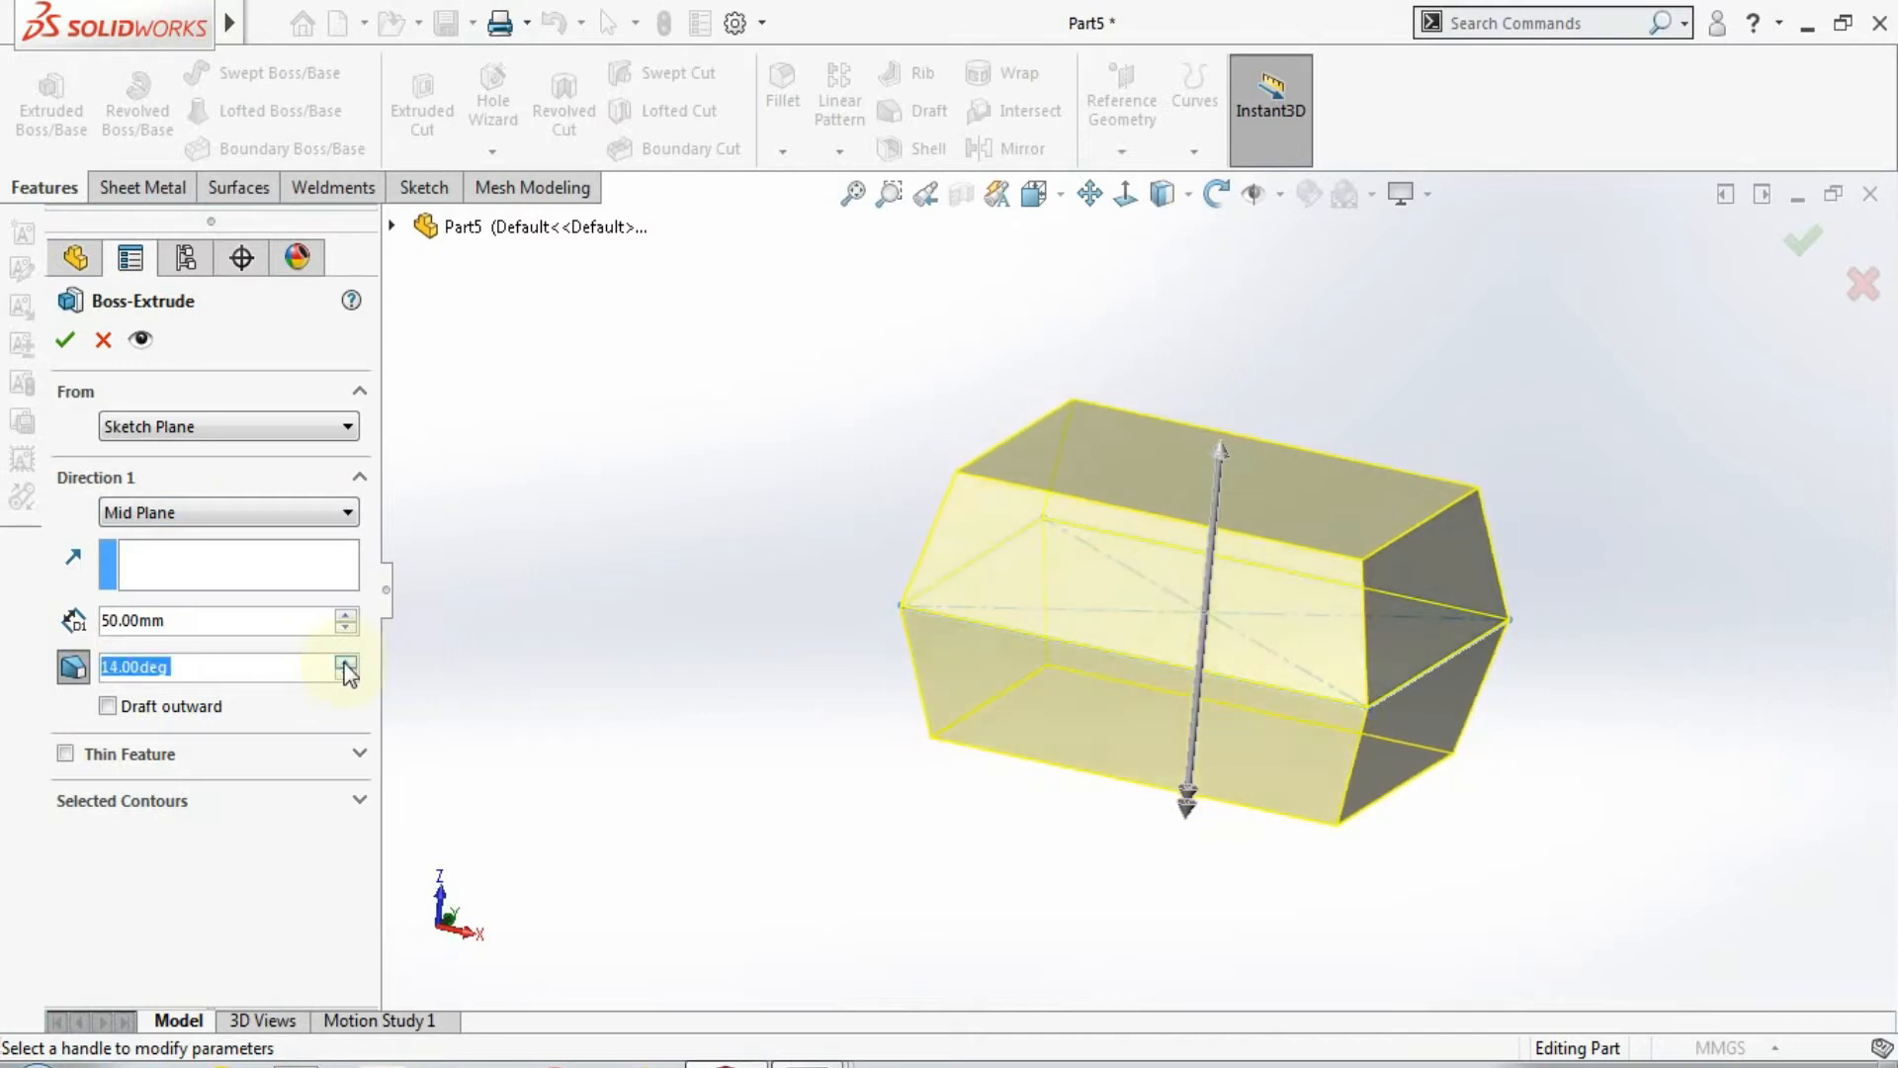
click(345, 664)
middle_drag(682, 603, 714, 710)
middle_drag(518, 650, 533, 605)
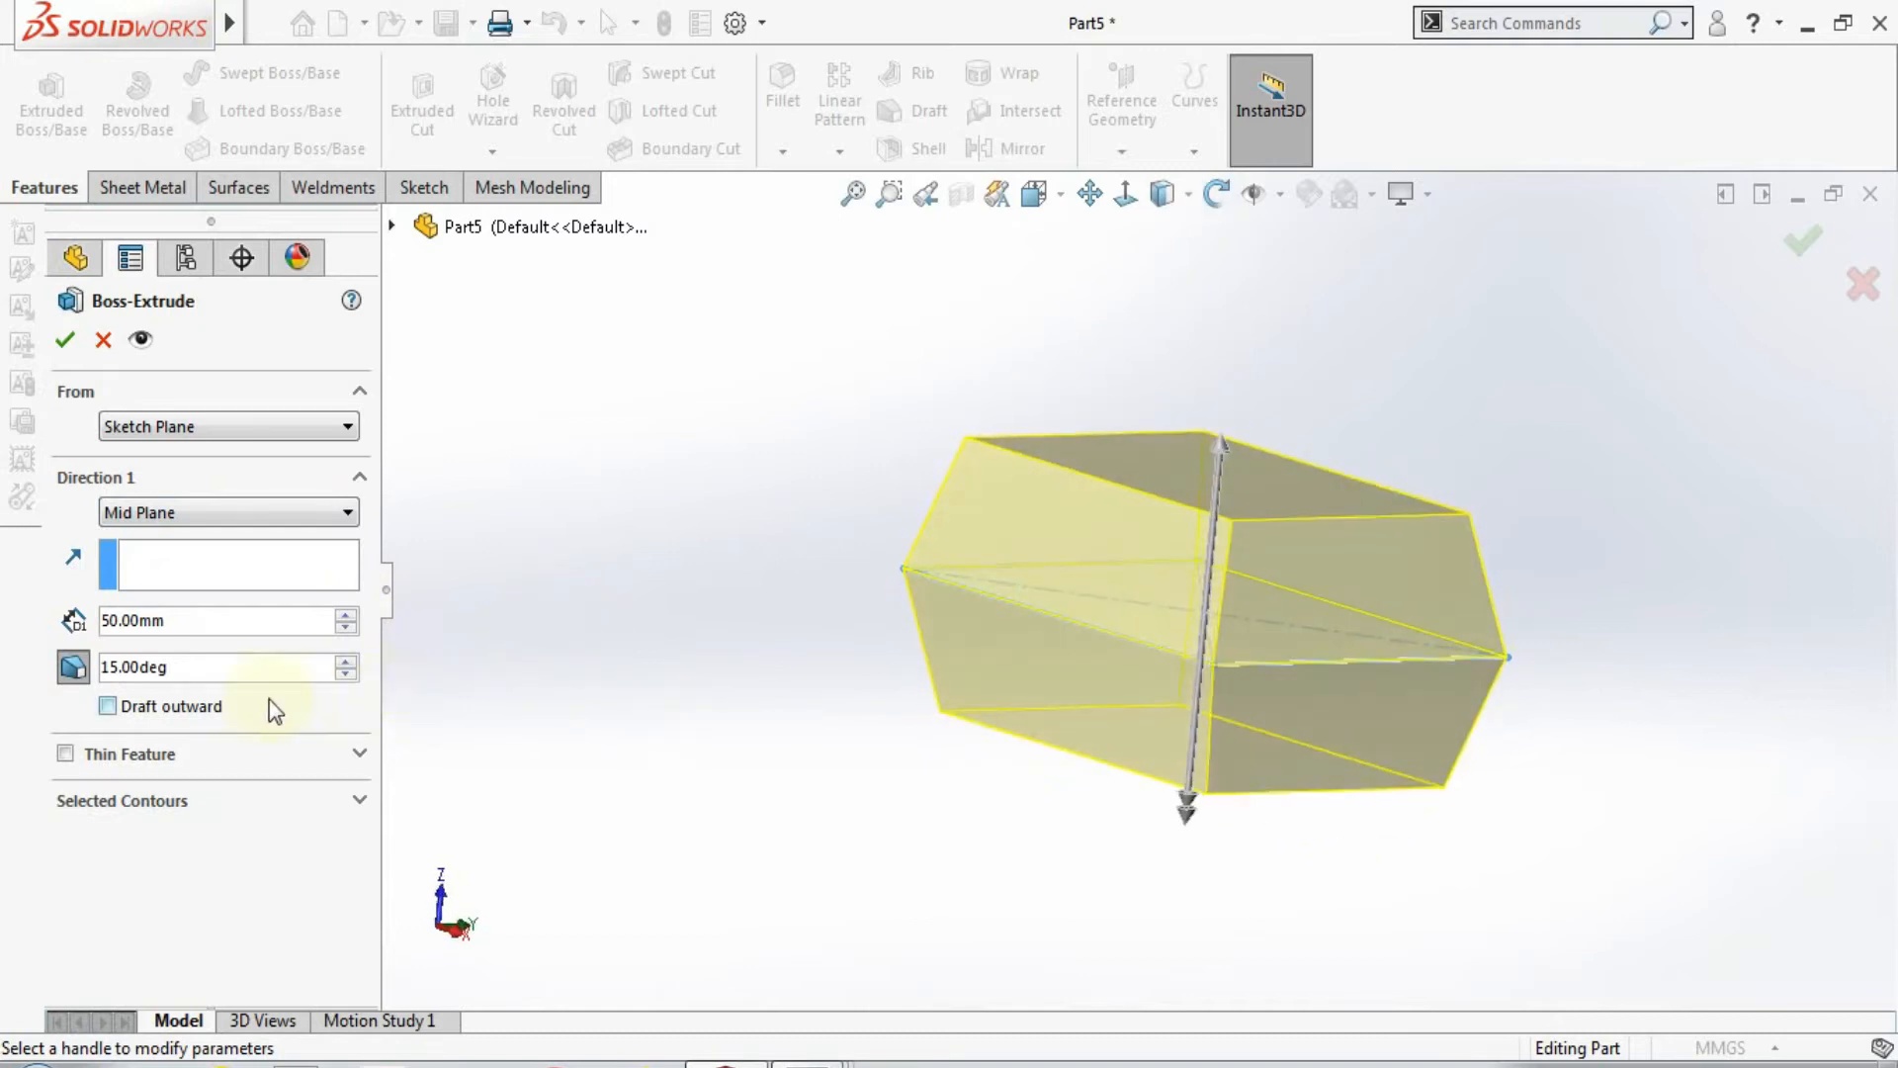
Step: Make the 15-degree draft taper outward and change the end condition of Direction 1 to Blind
click(107, 706)
middle_drag(789, 625, 699, 728)
click(246, 514)
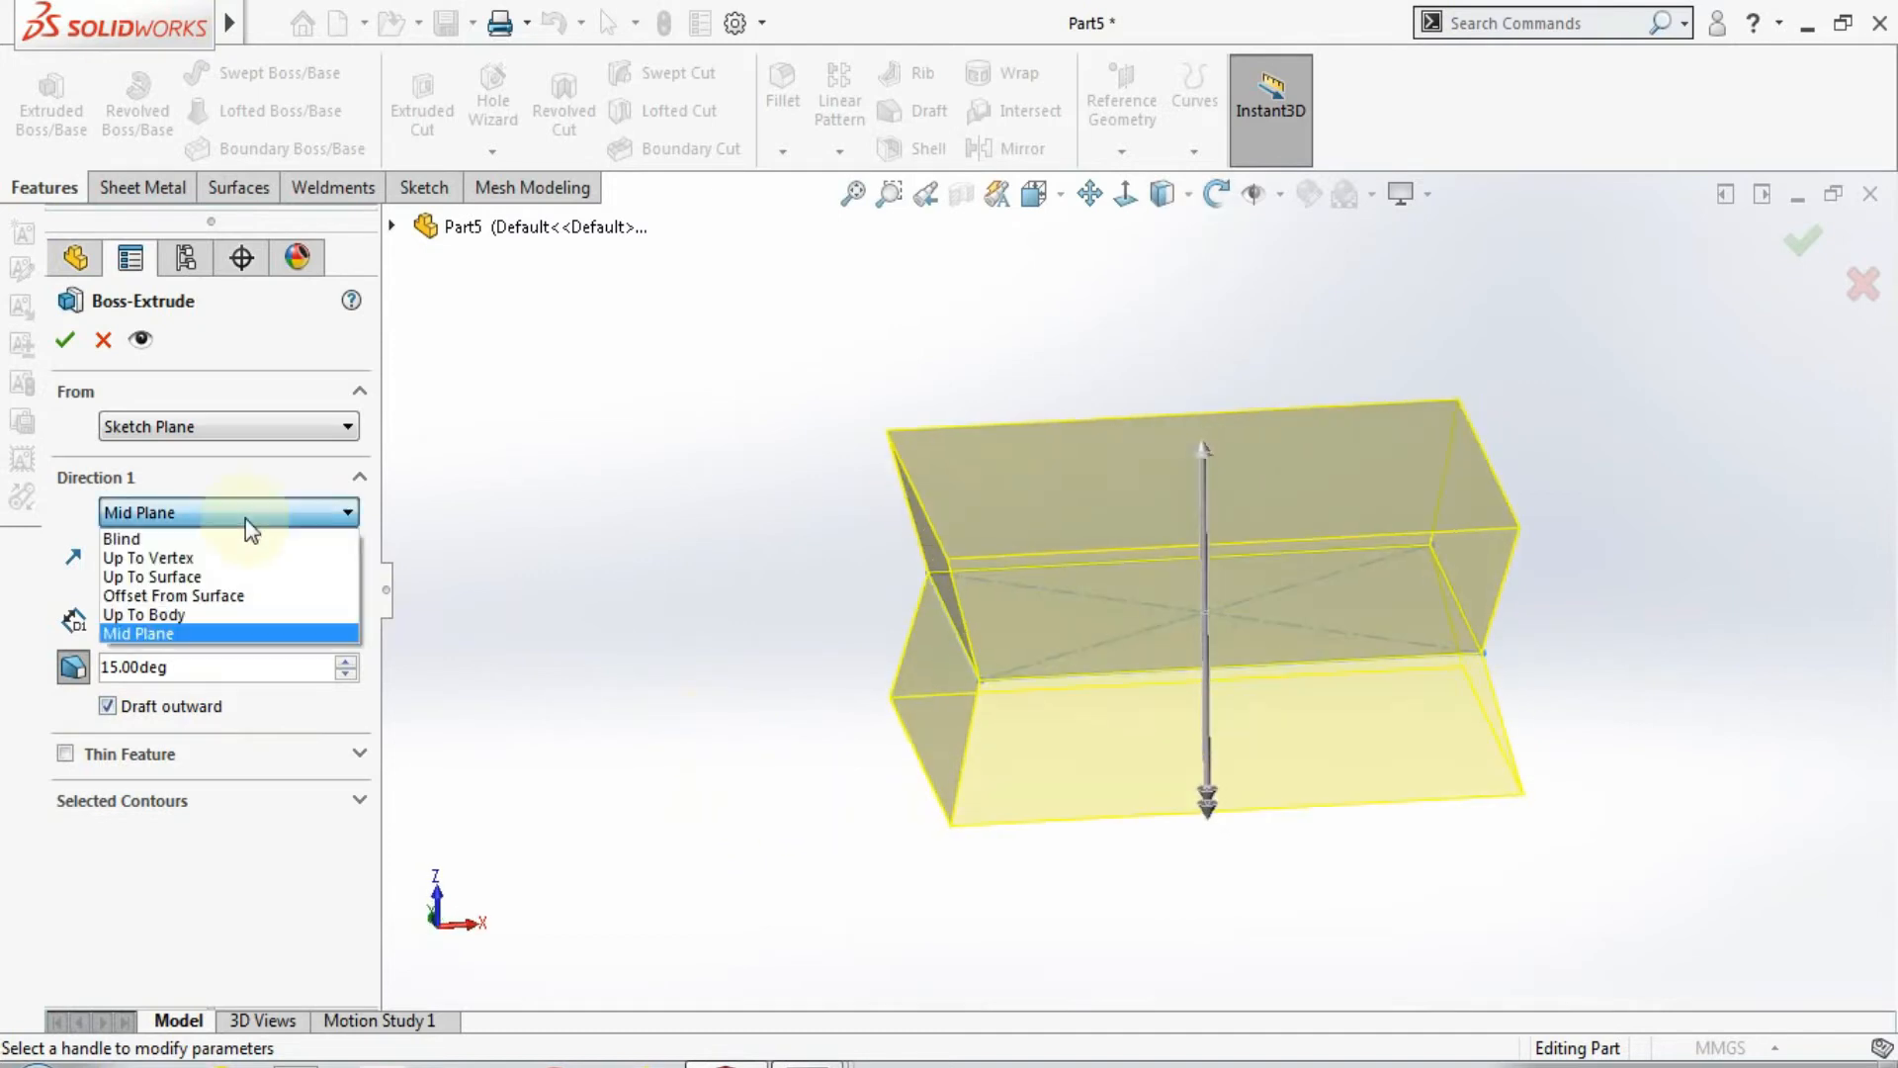
click(245, 538)
middle_drag(704, 613, 543, 687)
Step: Enable Direction 2 for the extrusion and give it a draft of 14 degrees
click(66, 750)
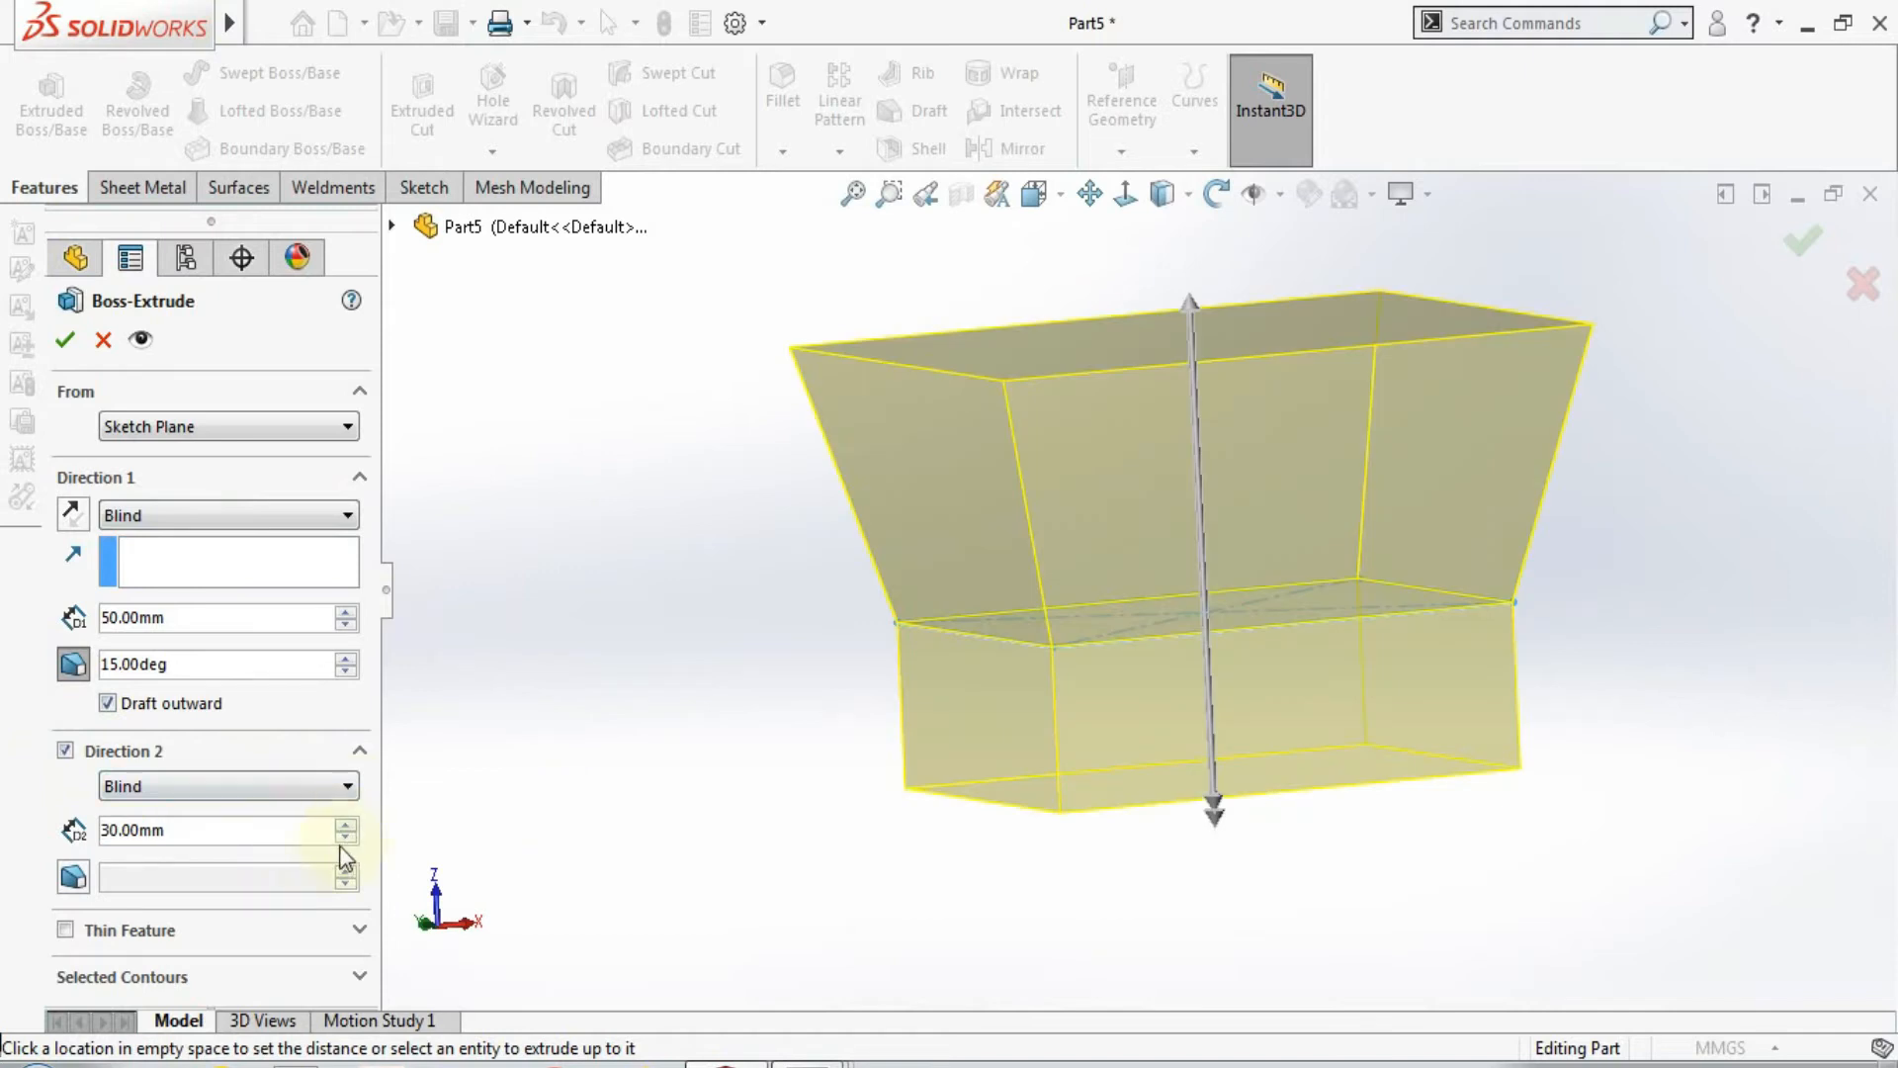
click(75, 876)
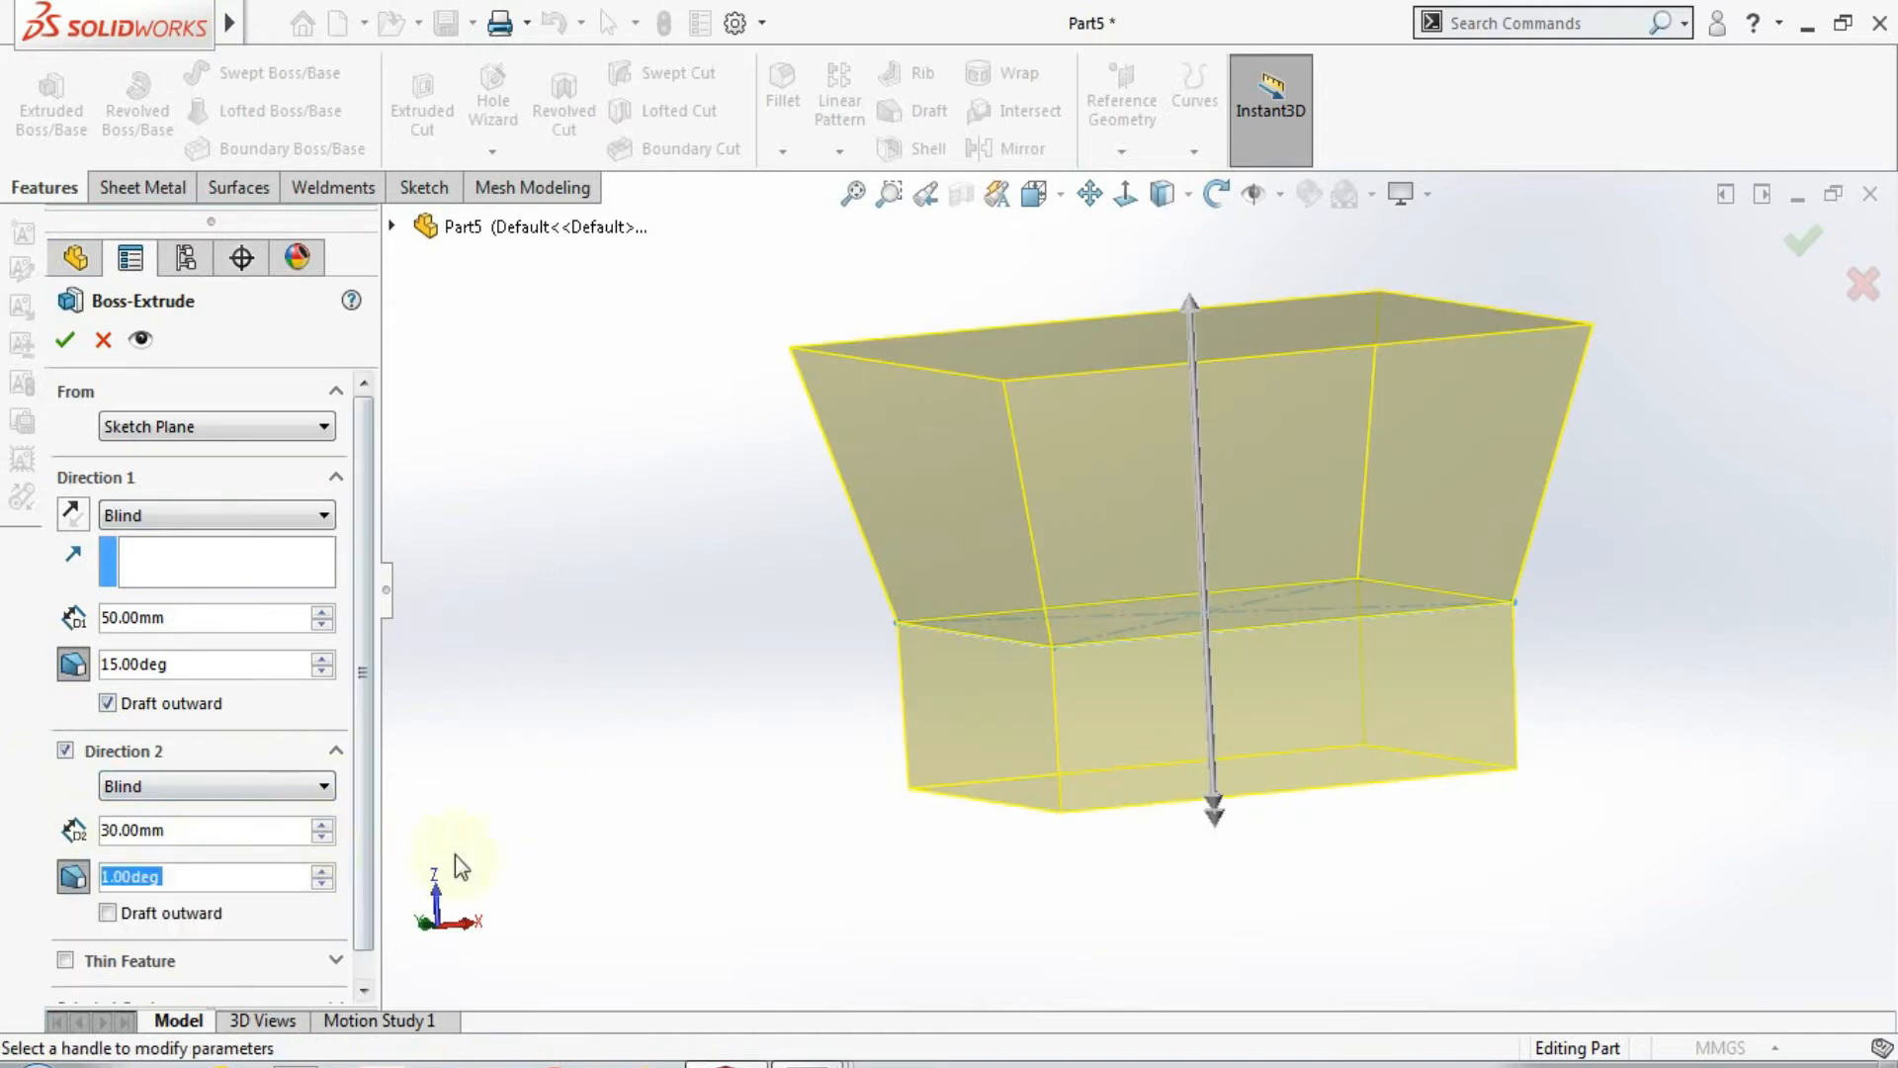
click(322, 872)
click(322, 872)
click(325, 872)
click(325, 872)
click(325, 872)
click(325, 872)
click(325, 872)
click(326, 872)
middle_drag(554, 751, 678, 839)
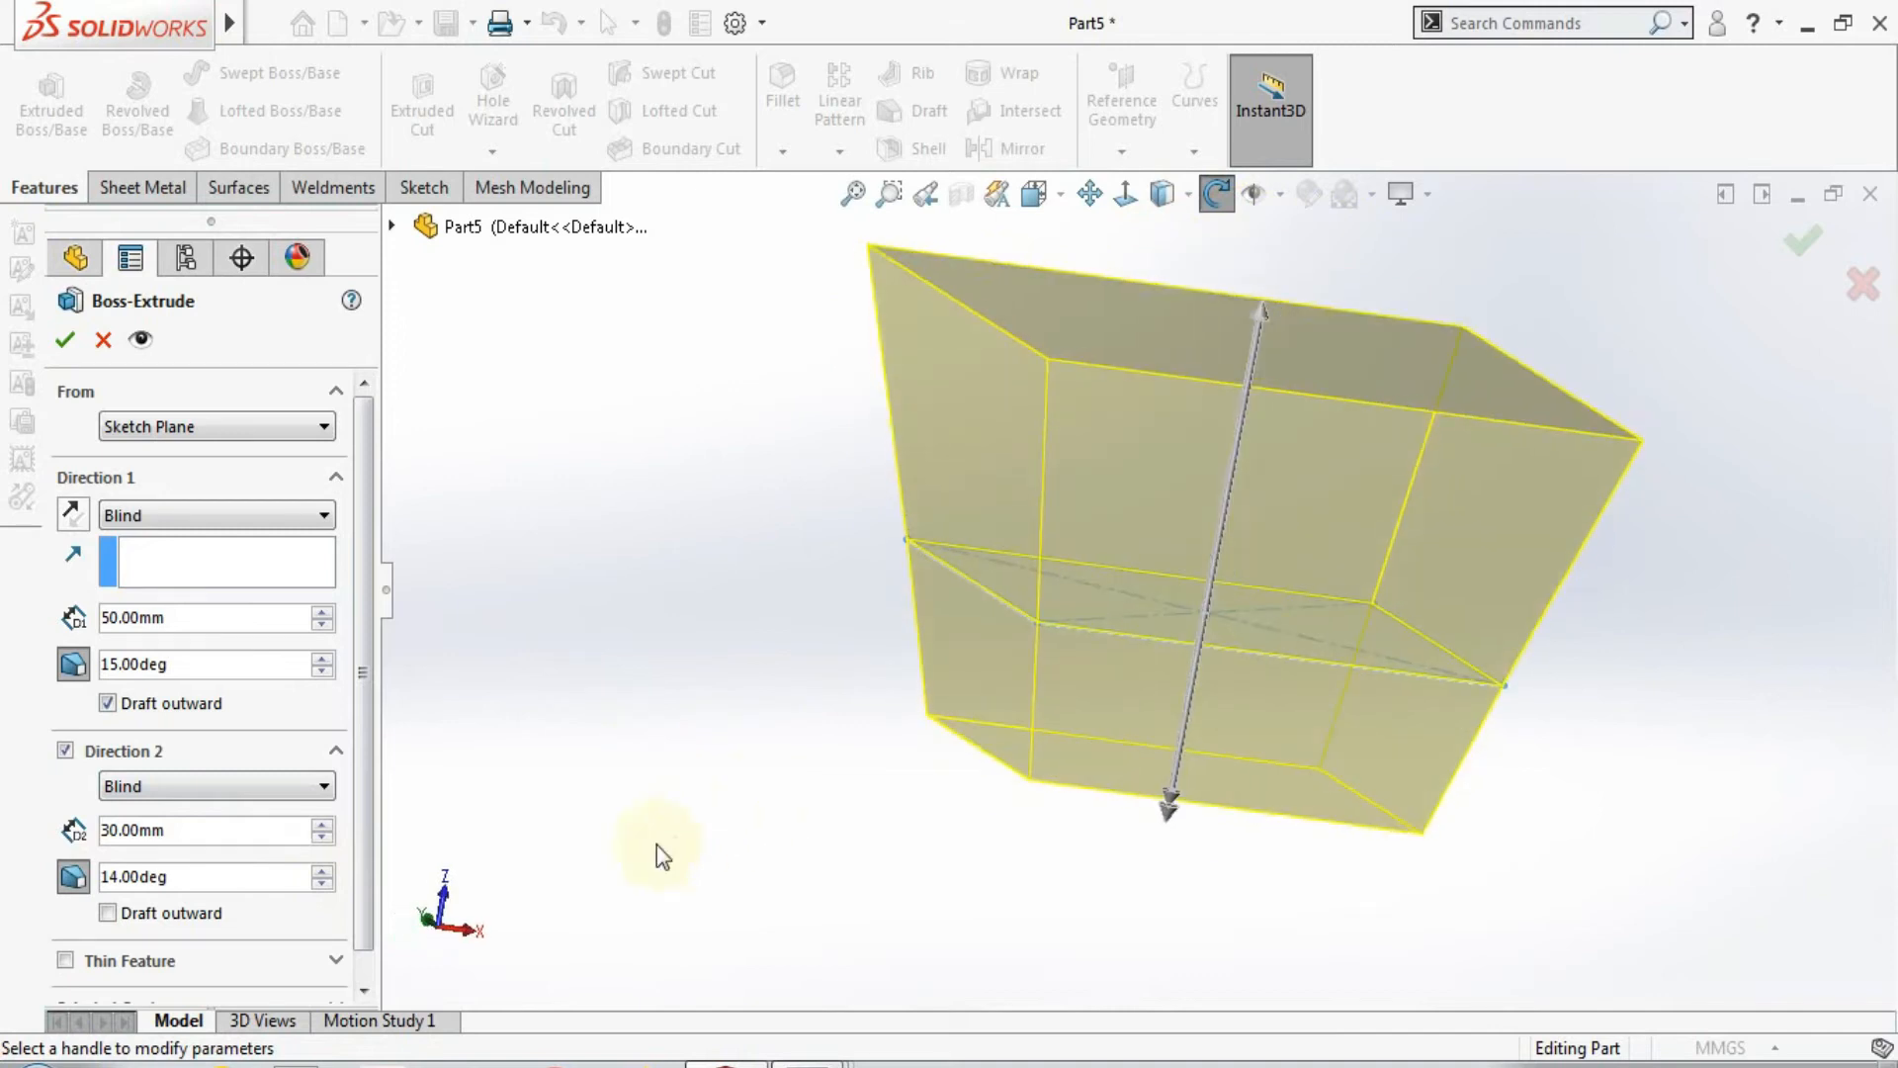
Step: Turn off the outward draft of Direction 1 and disable Direction 2 of the extrusion
click(108, 702)
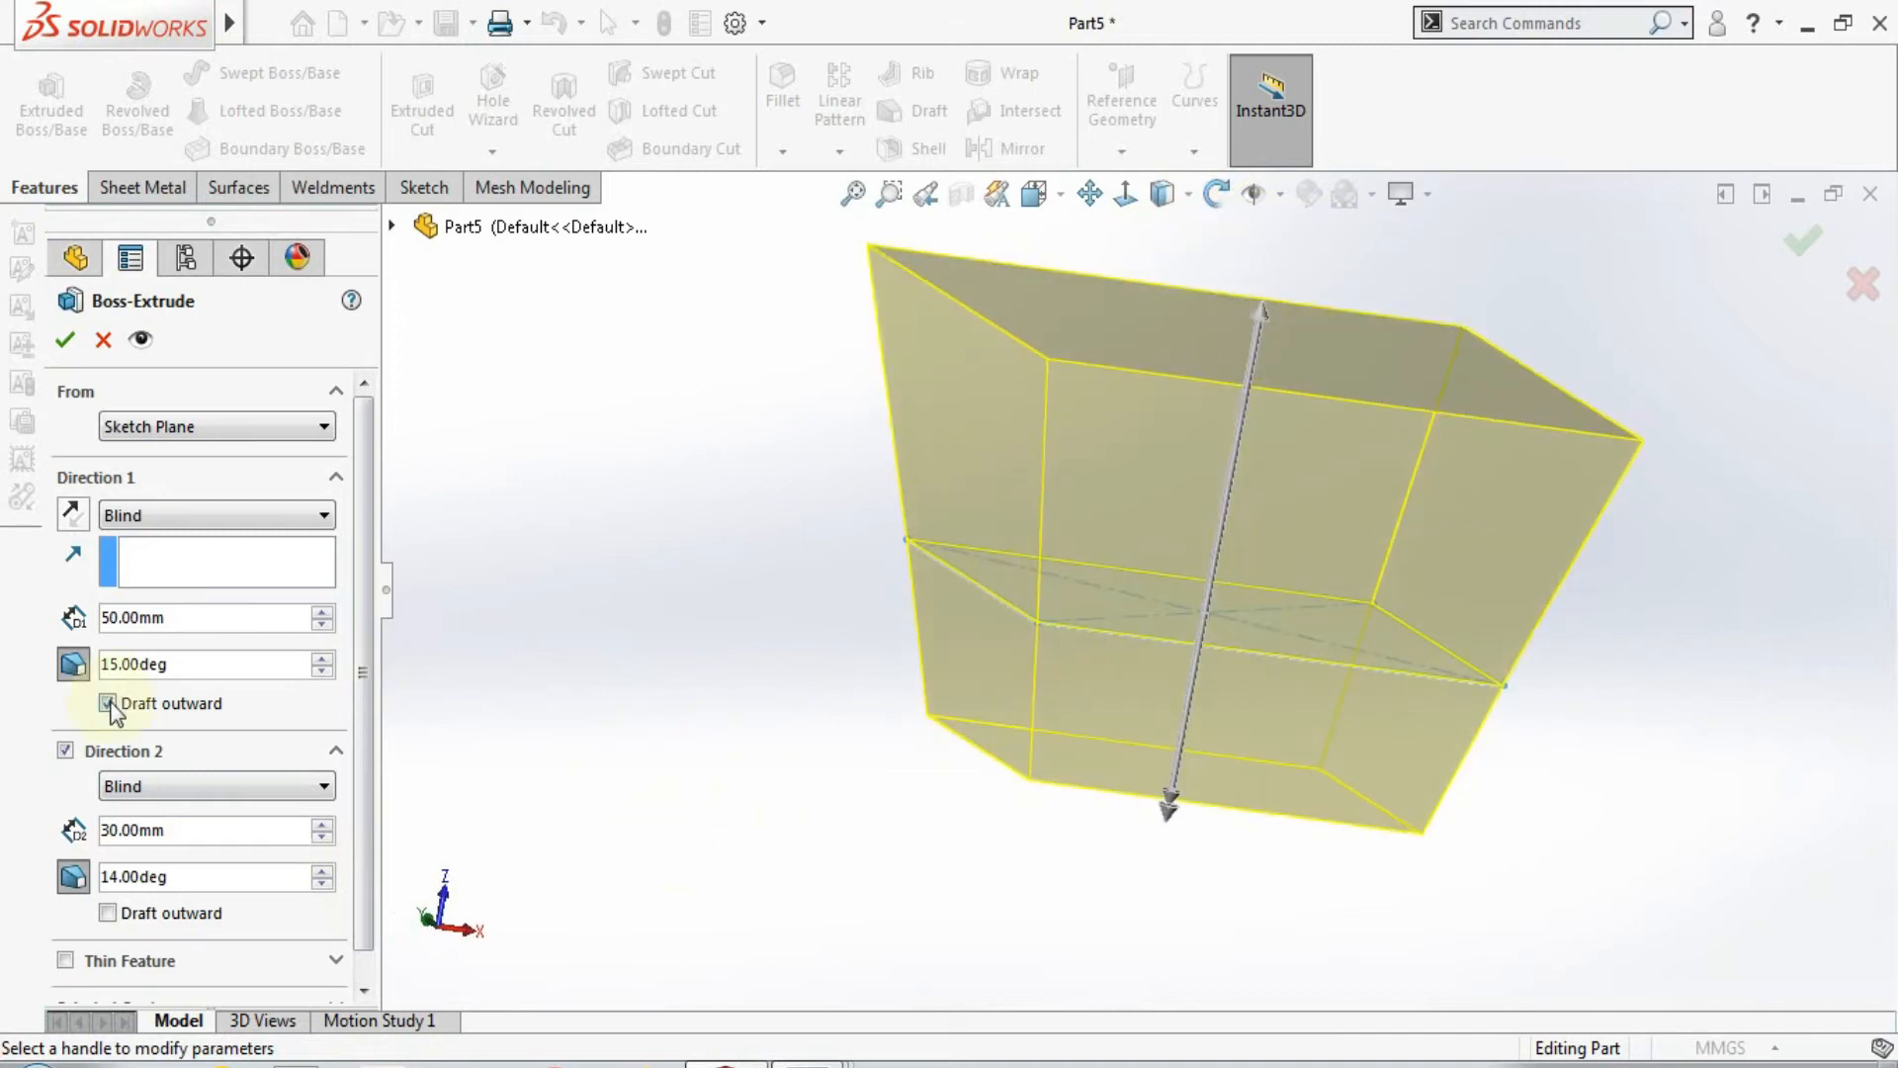
click(67, 750)
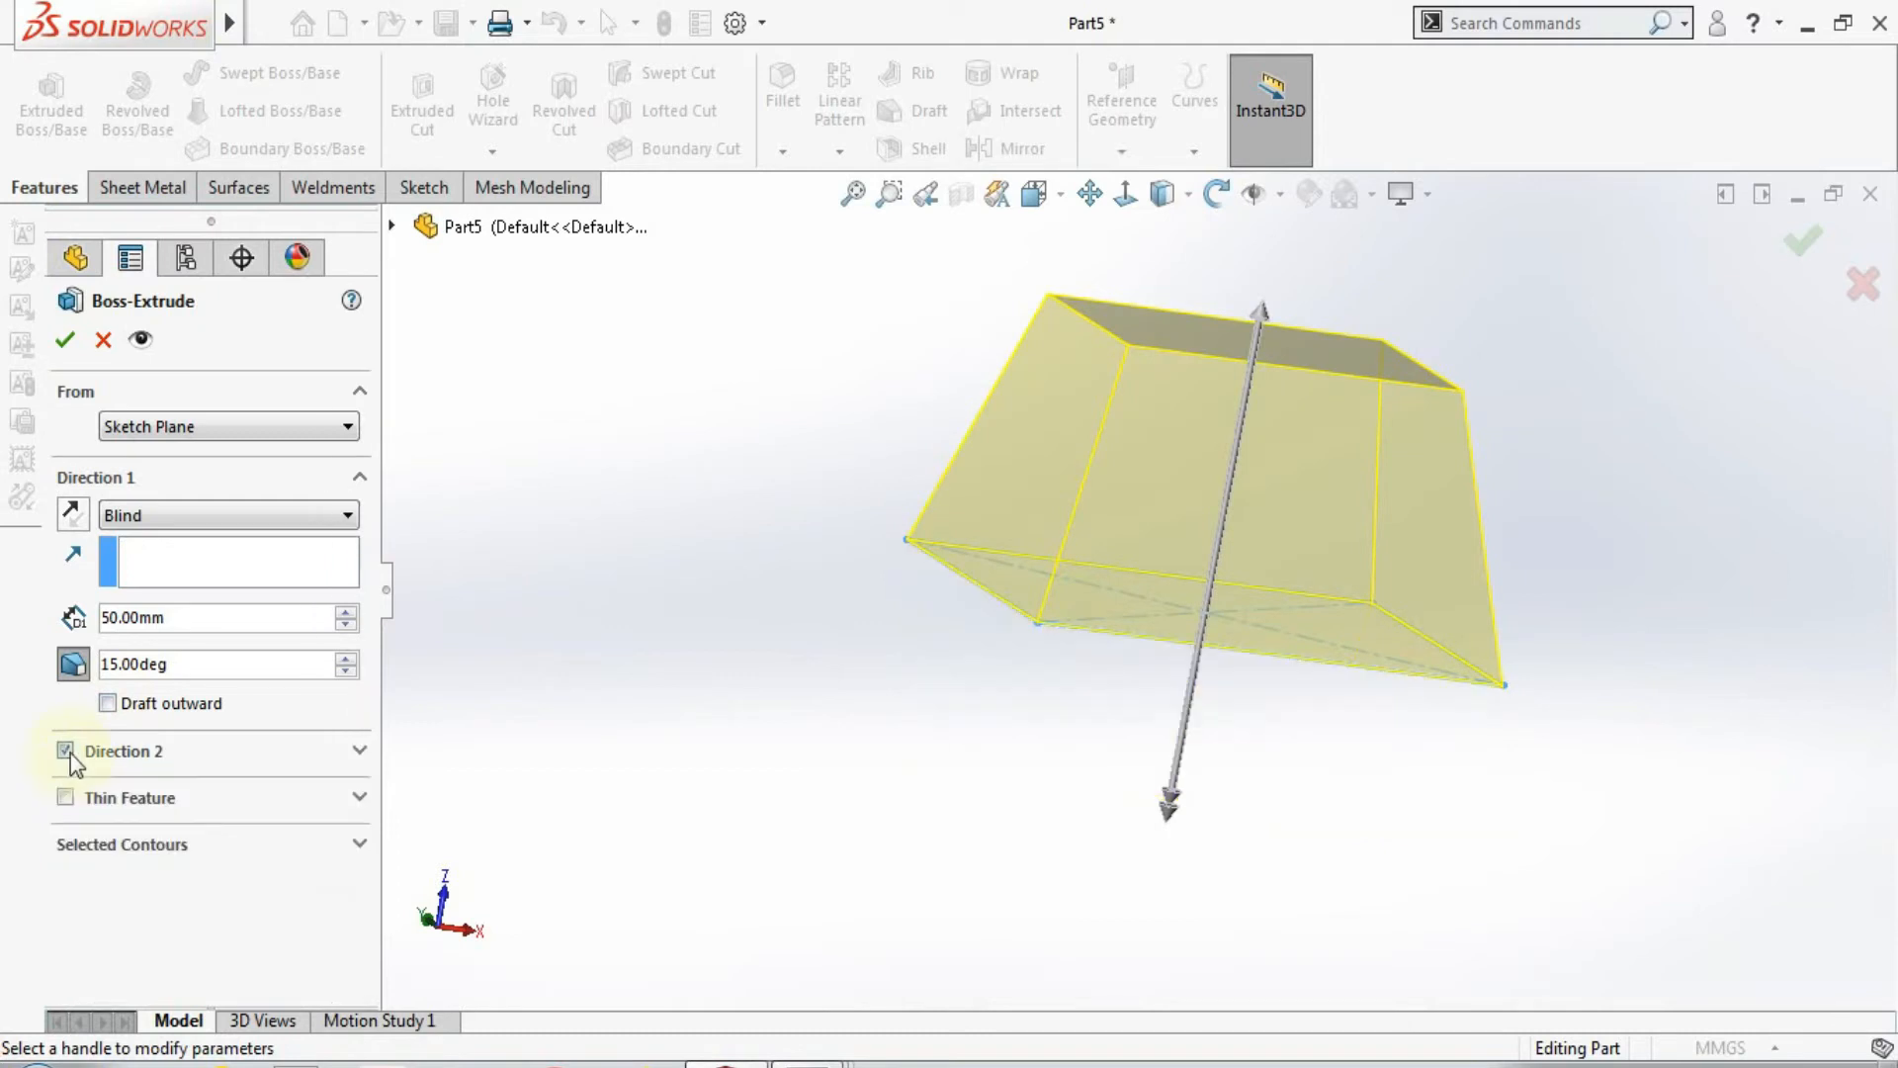
middle_drag(830, 545, 827, 649)
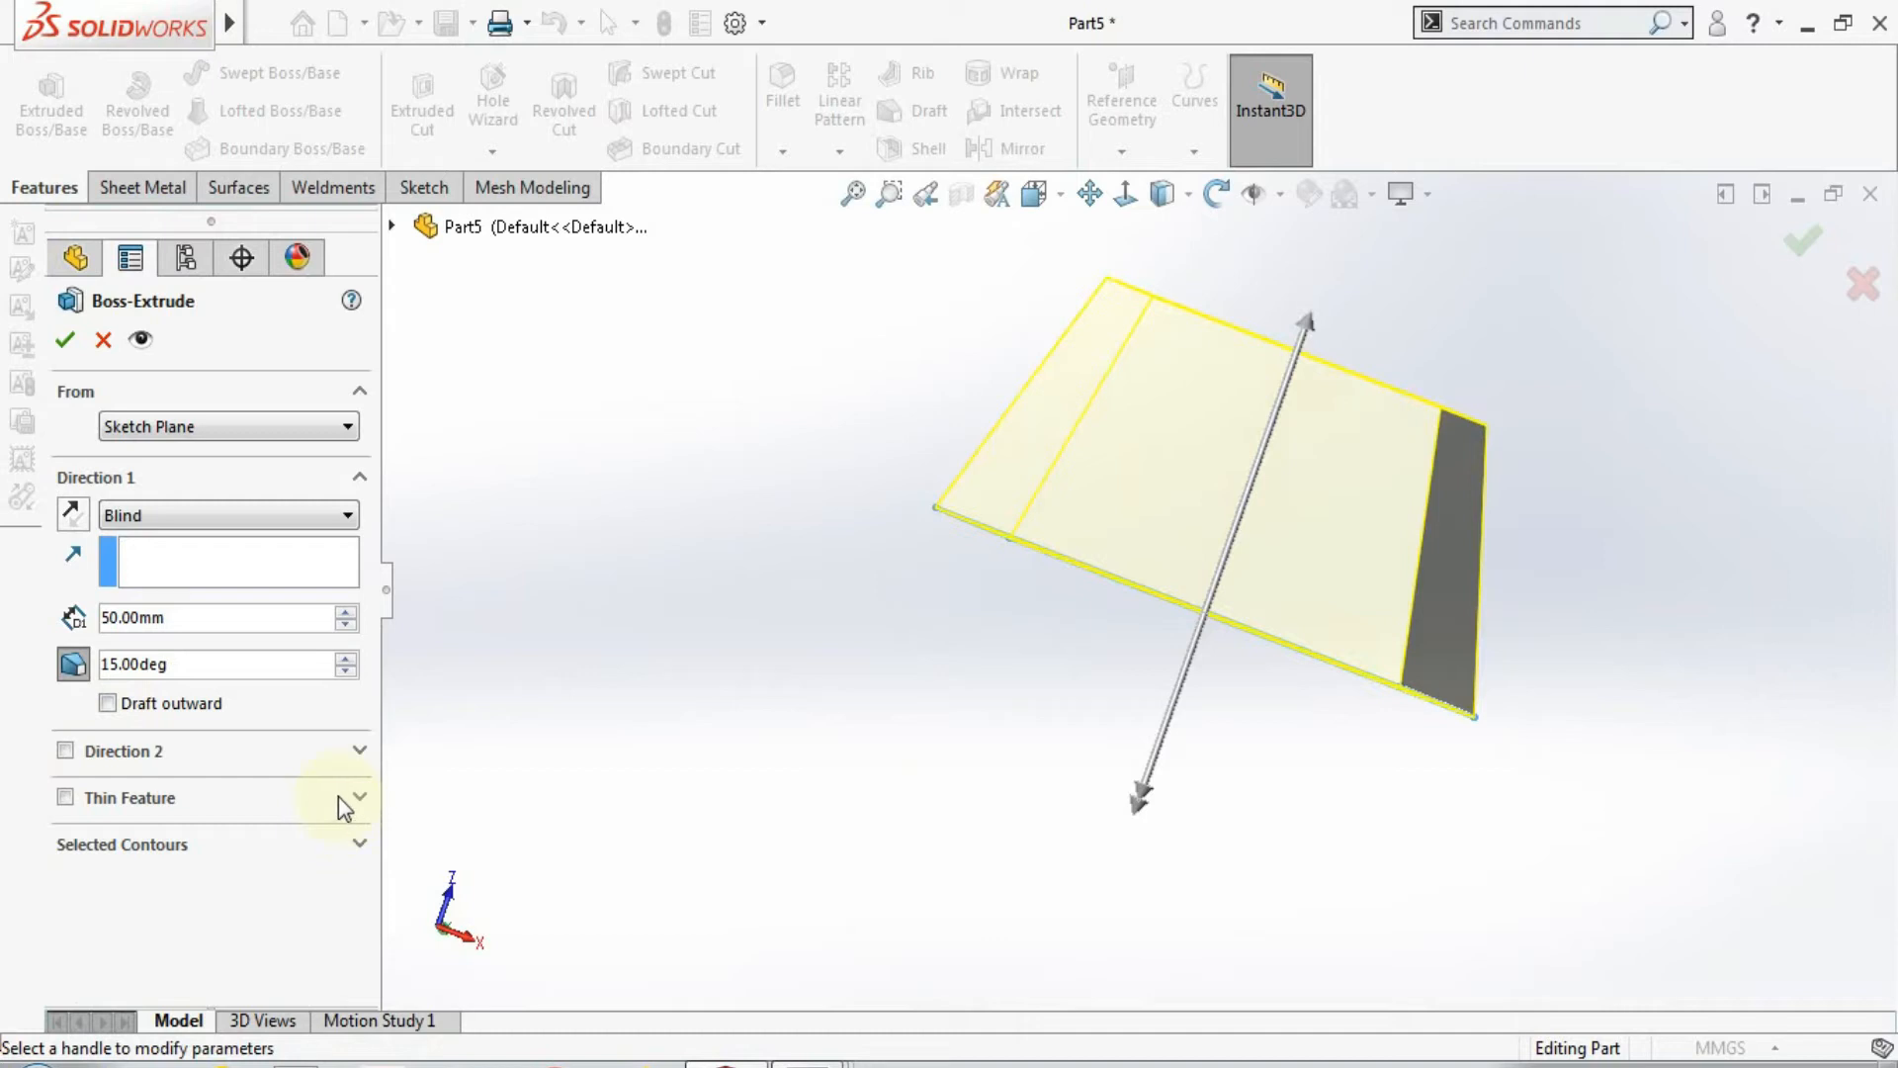
middle_drag(954, 712, 1402, 431)
scroll(1222, 534, down, 3)
scroll(1378, 565, up, 2)
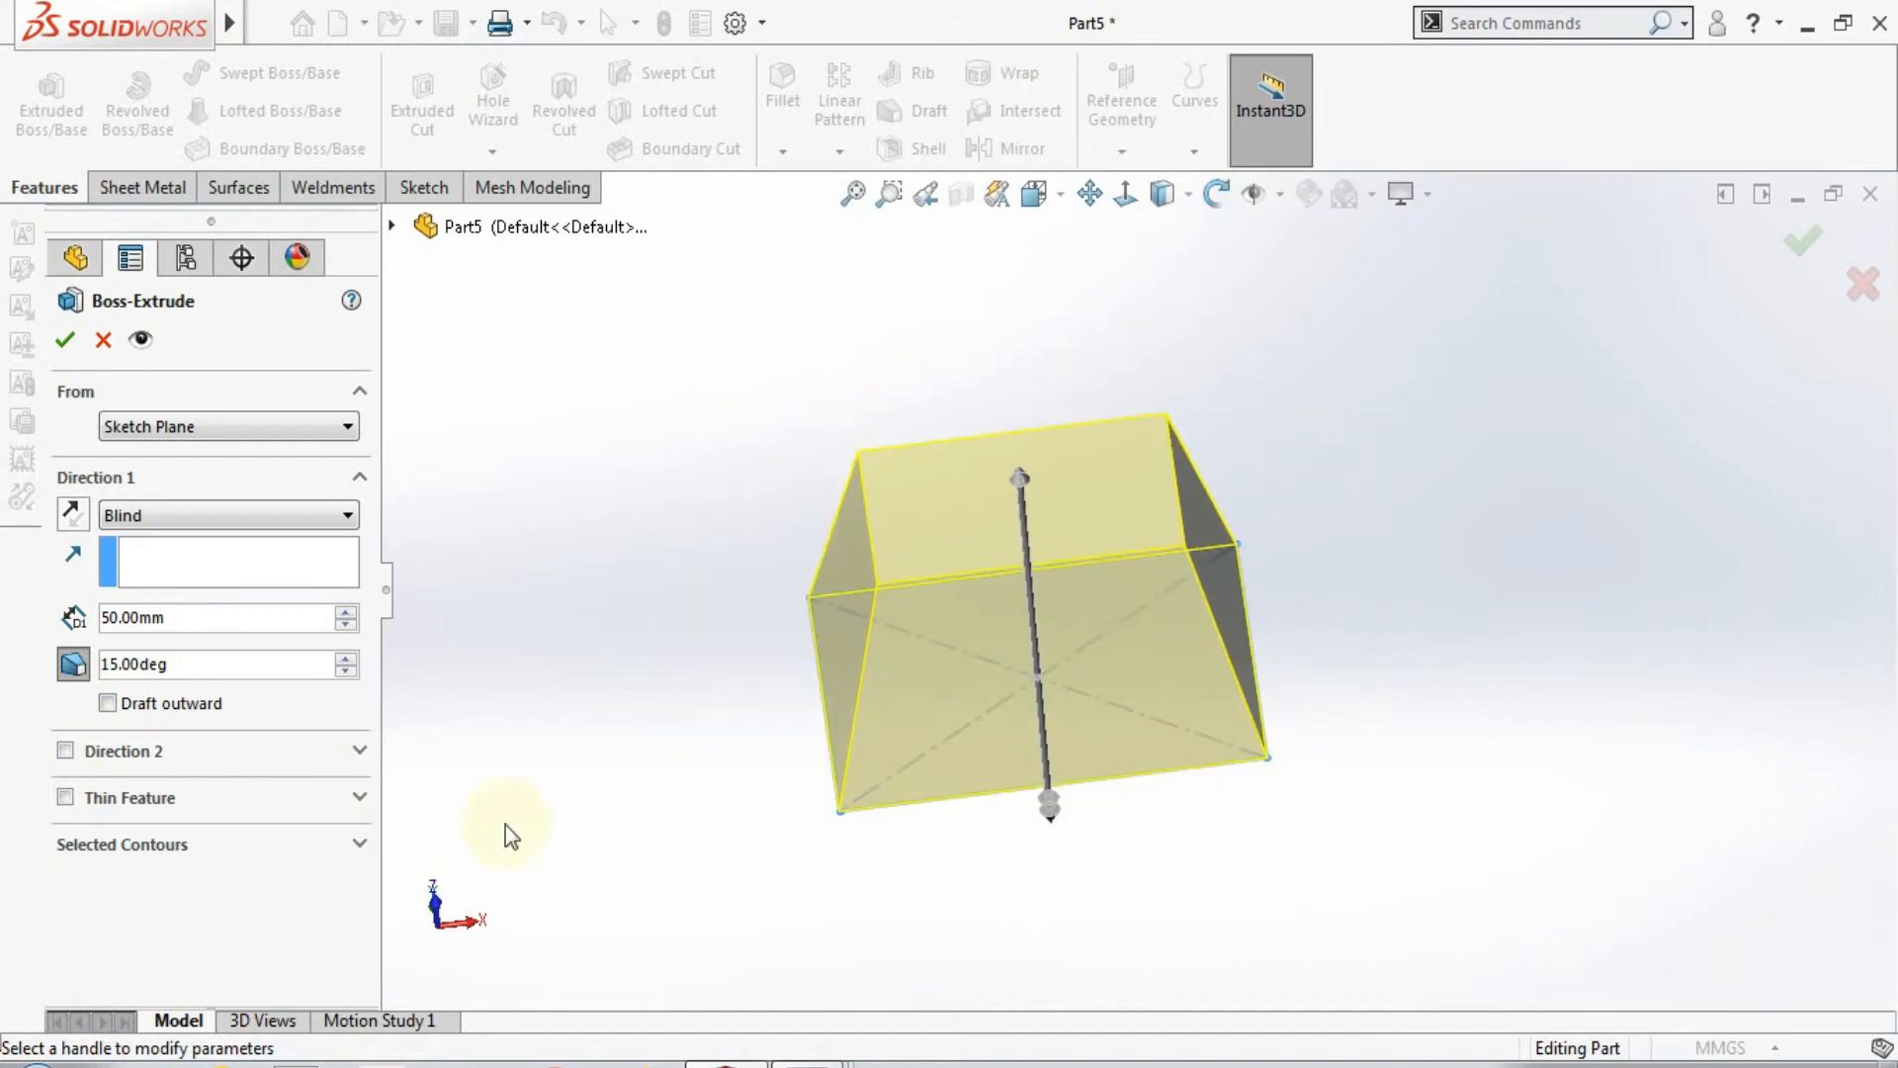
Step: Enable Thin Feature for the extrusion and turn off the draft of Direction 1
click(66, 798)
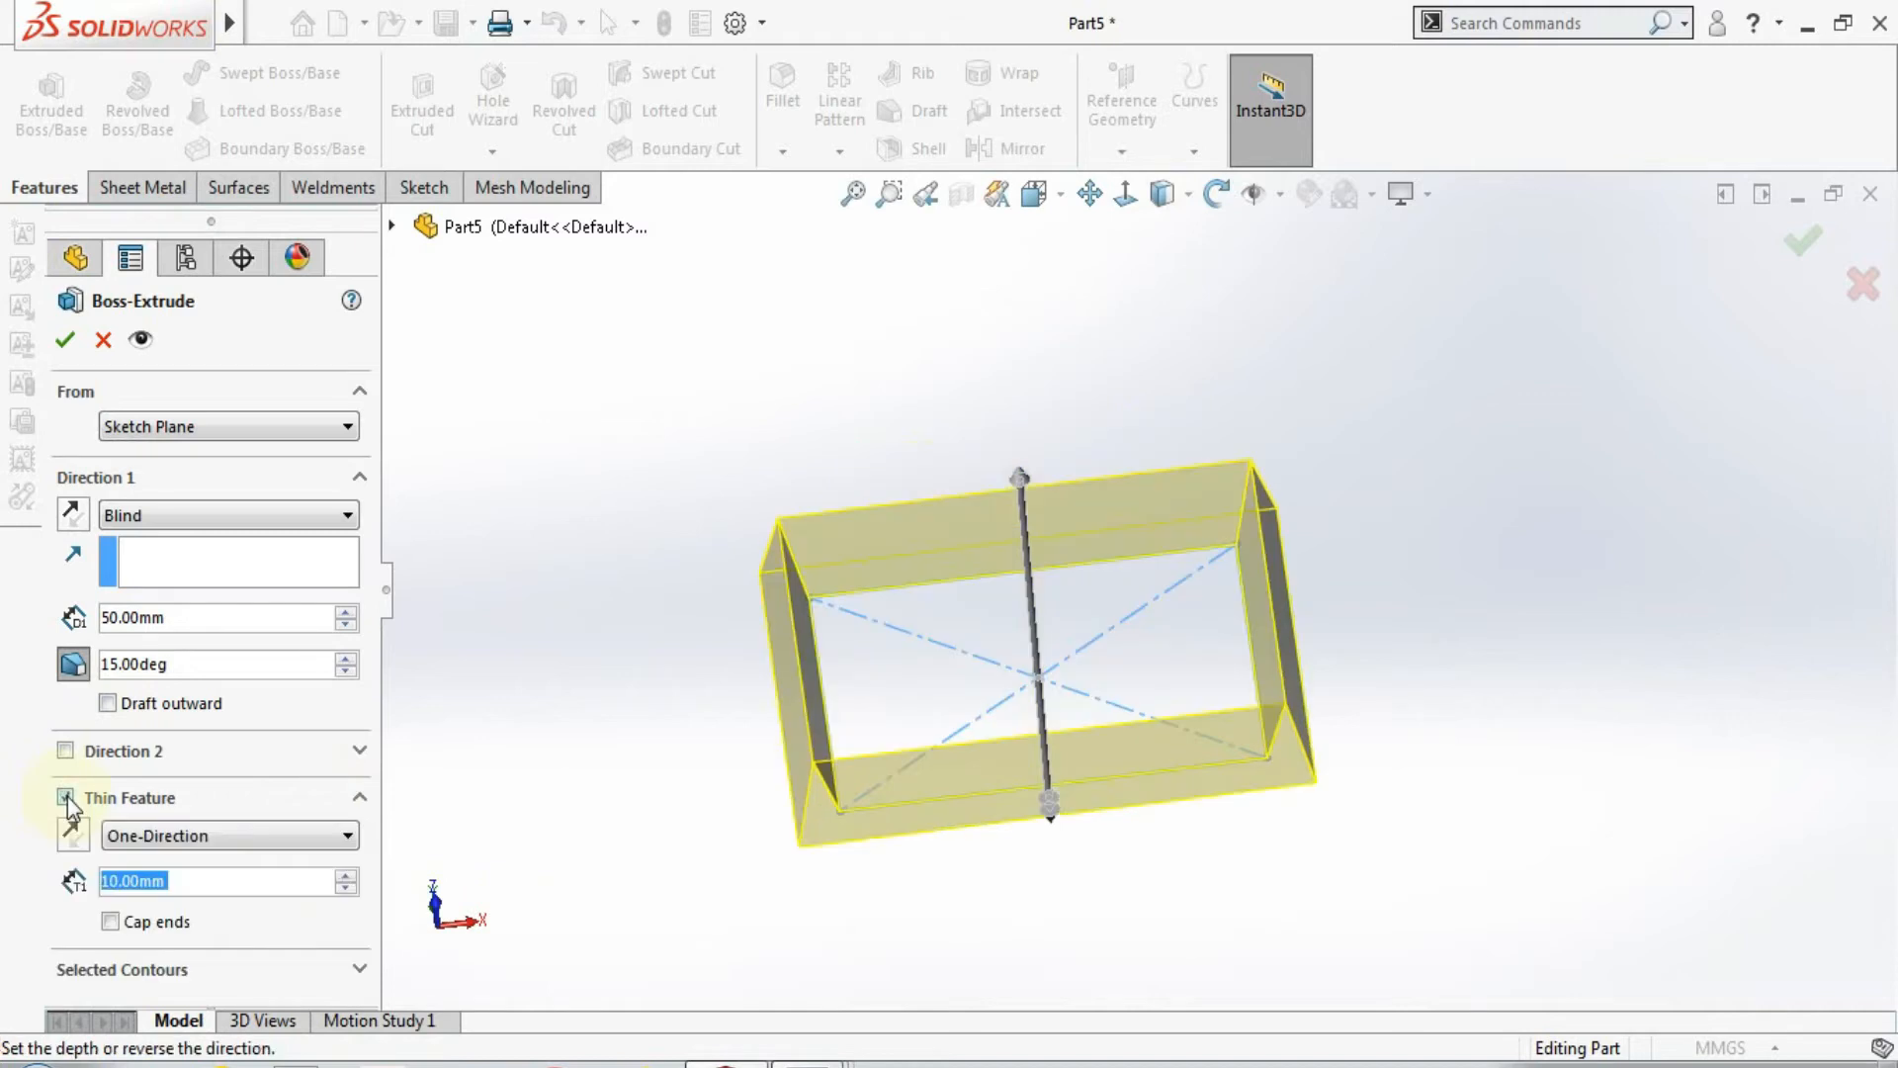
middle_drag(551, 826, 517, 674)
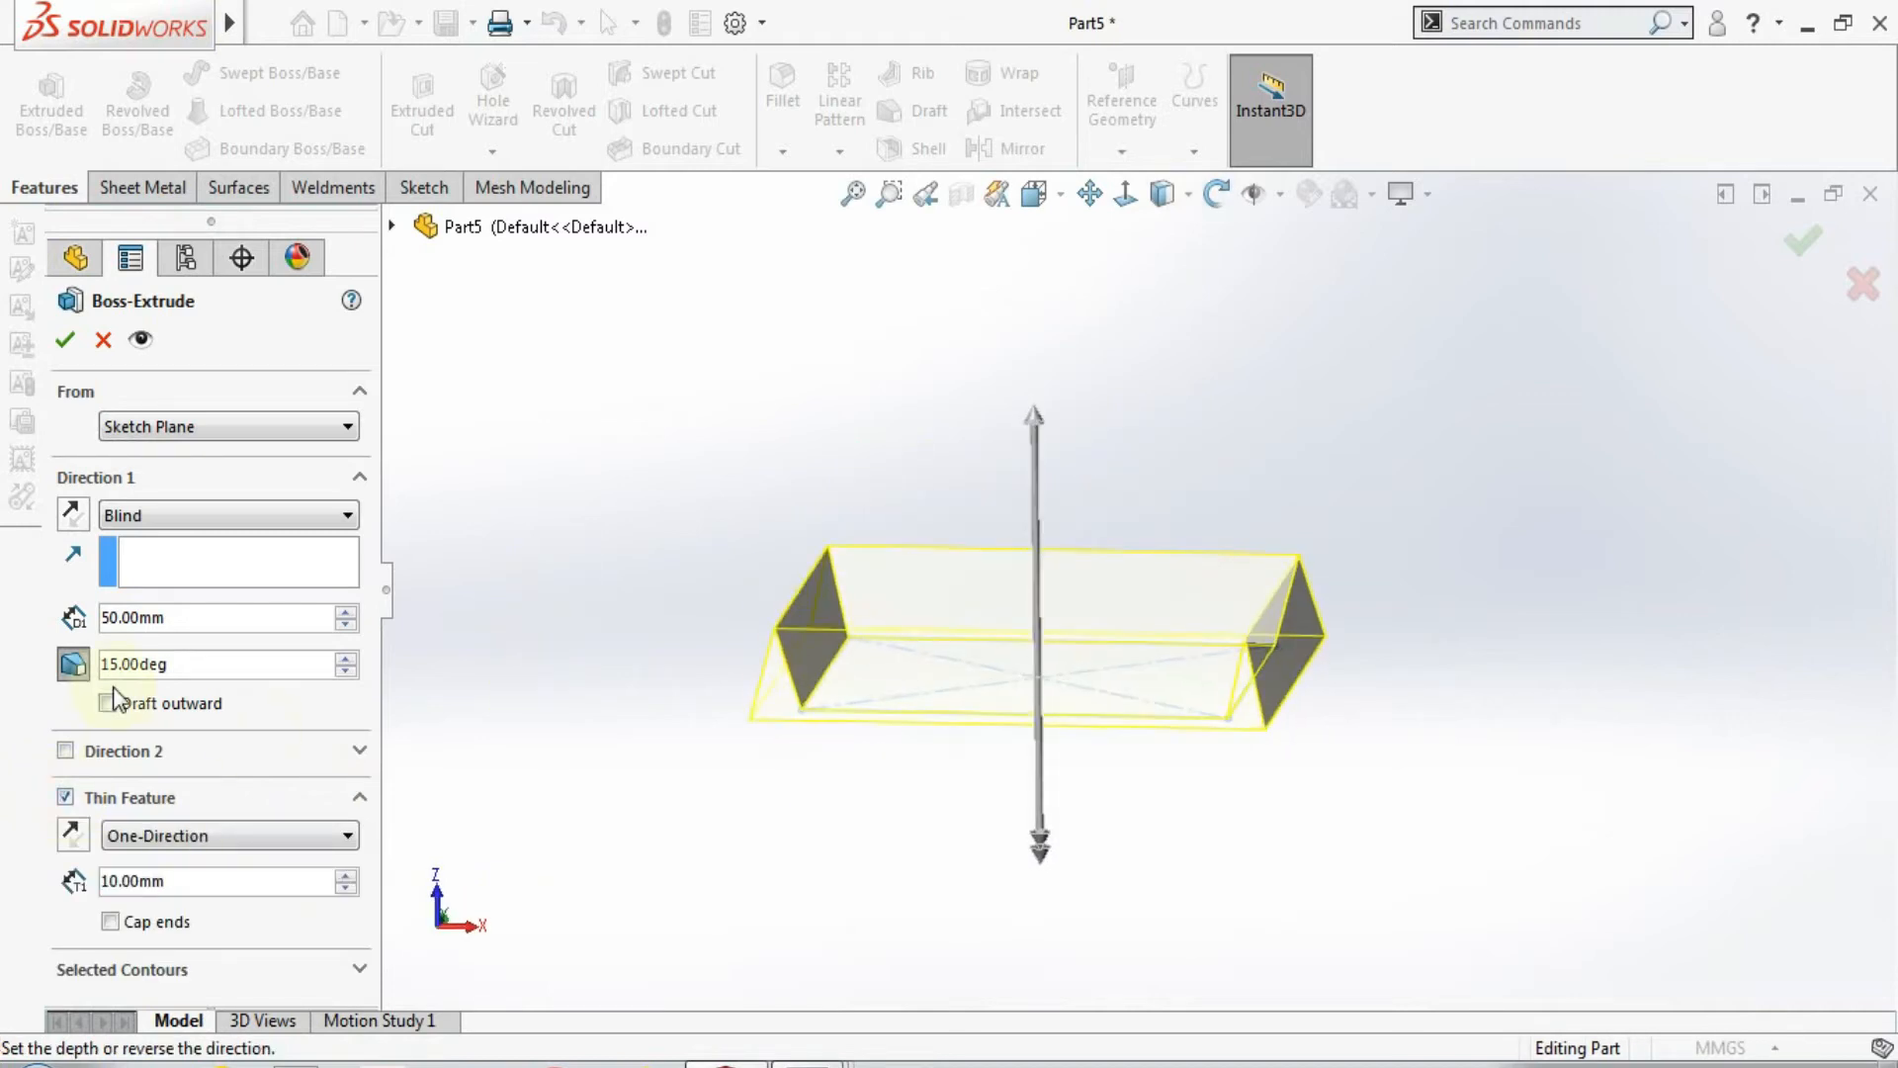
scroll(751, 724, down, 1)
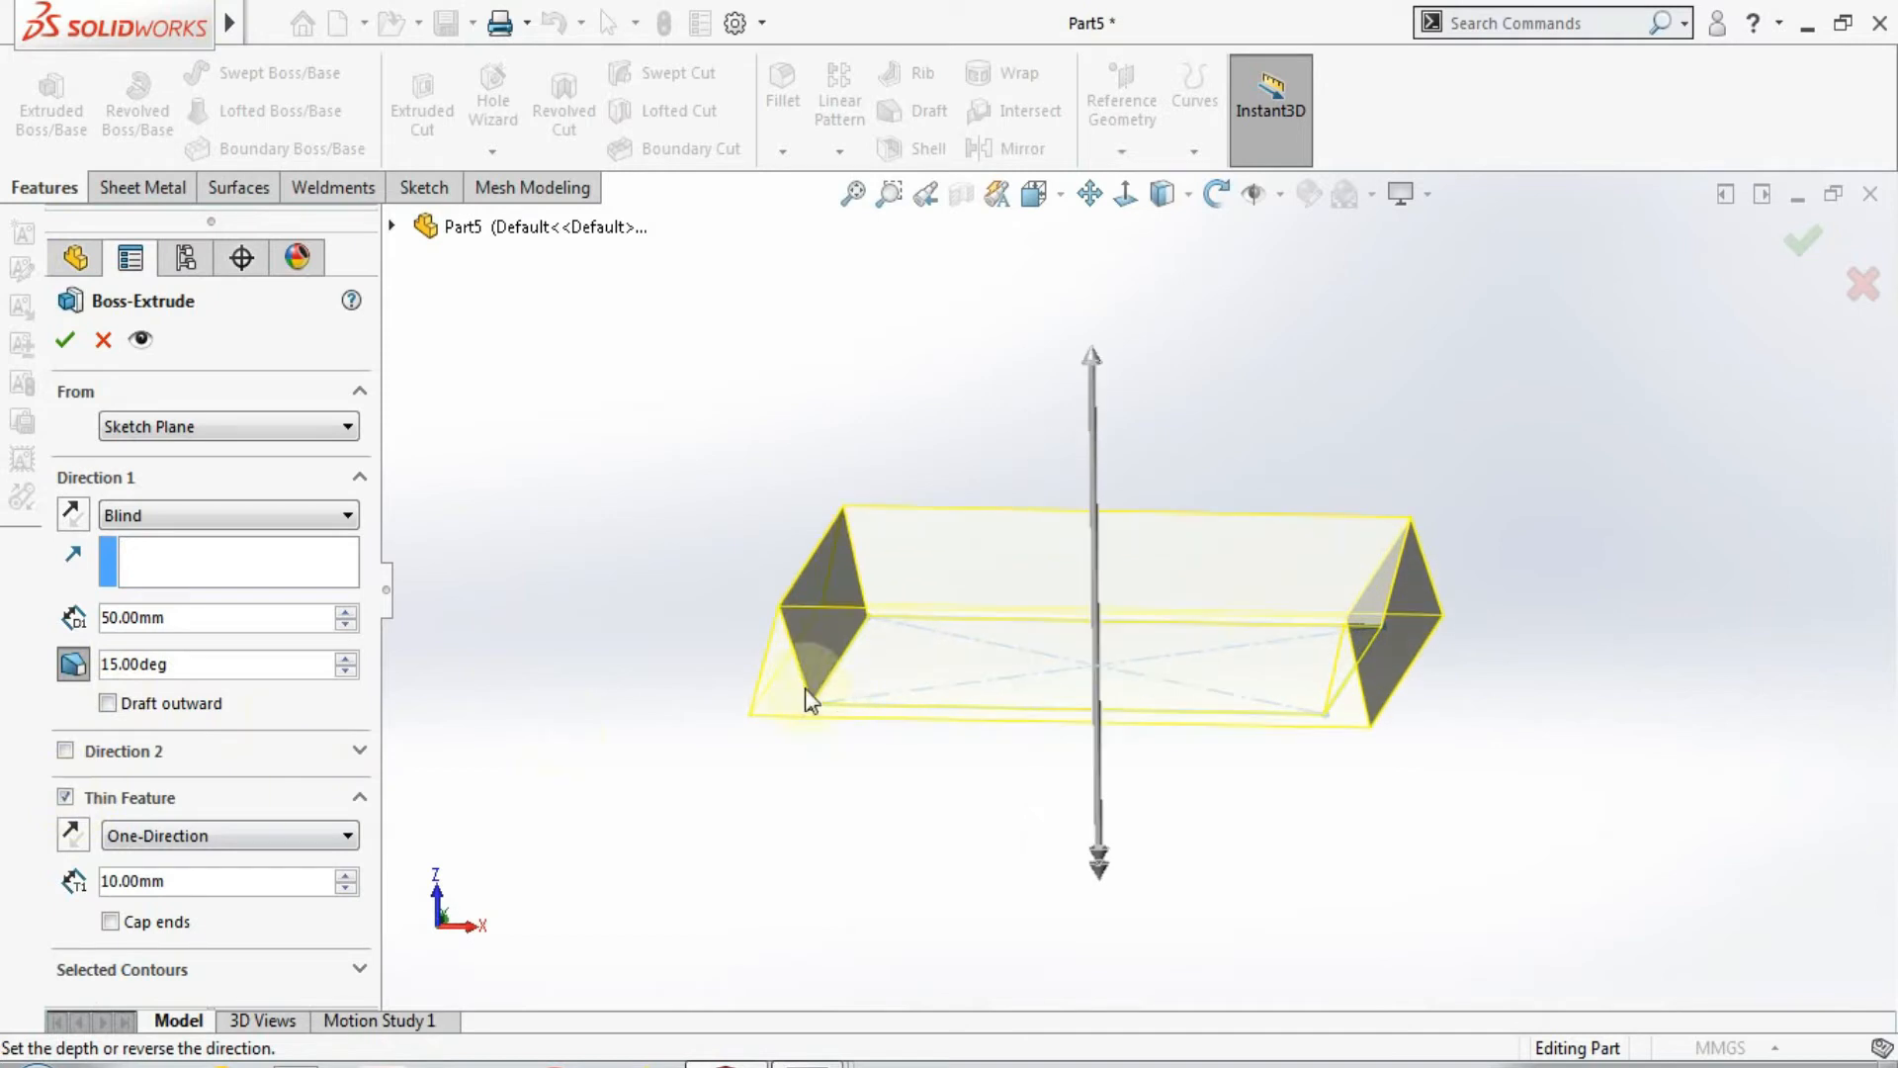
scroll(692, 660, up, 1)
middle_drag(643, 669, 1367, 605)
click(73, 666)
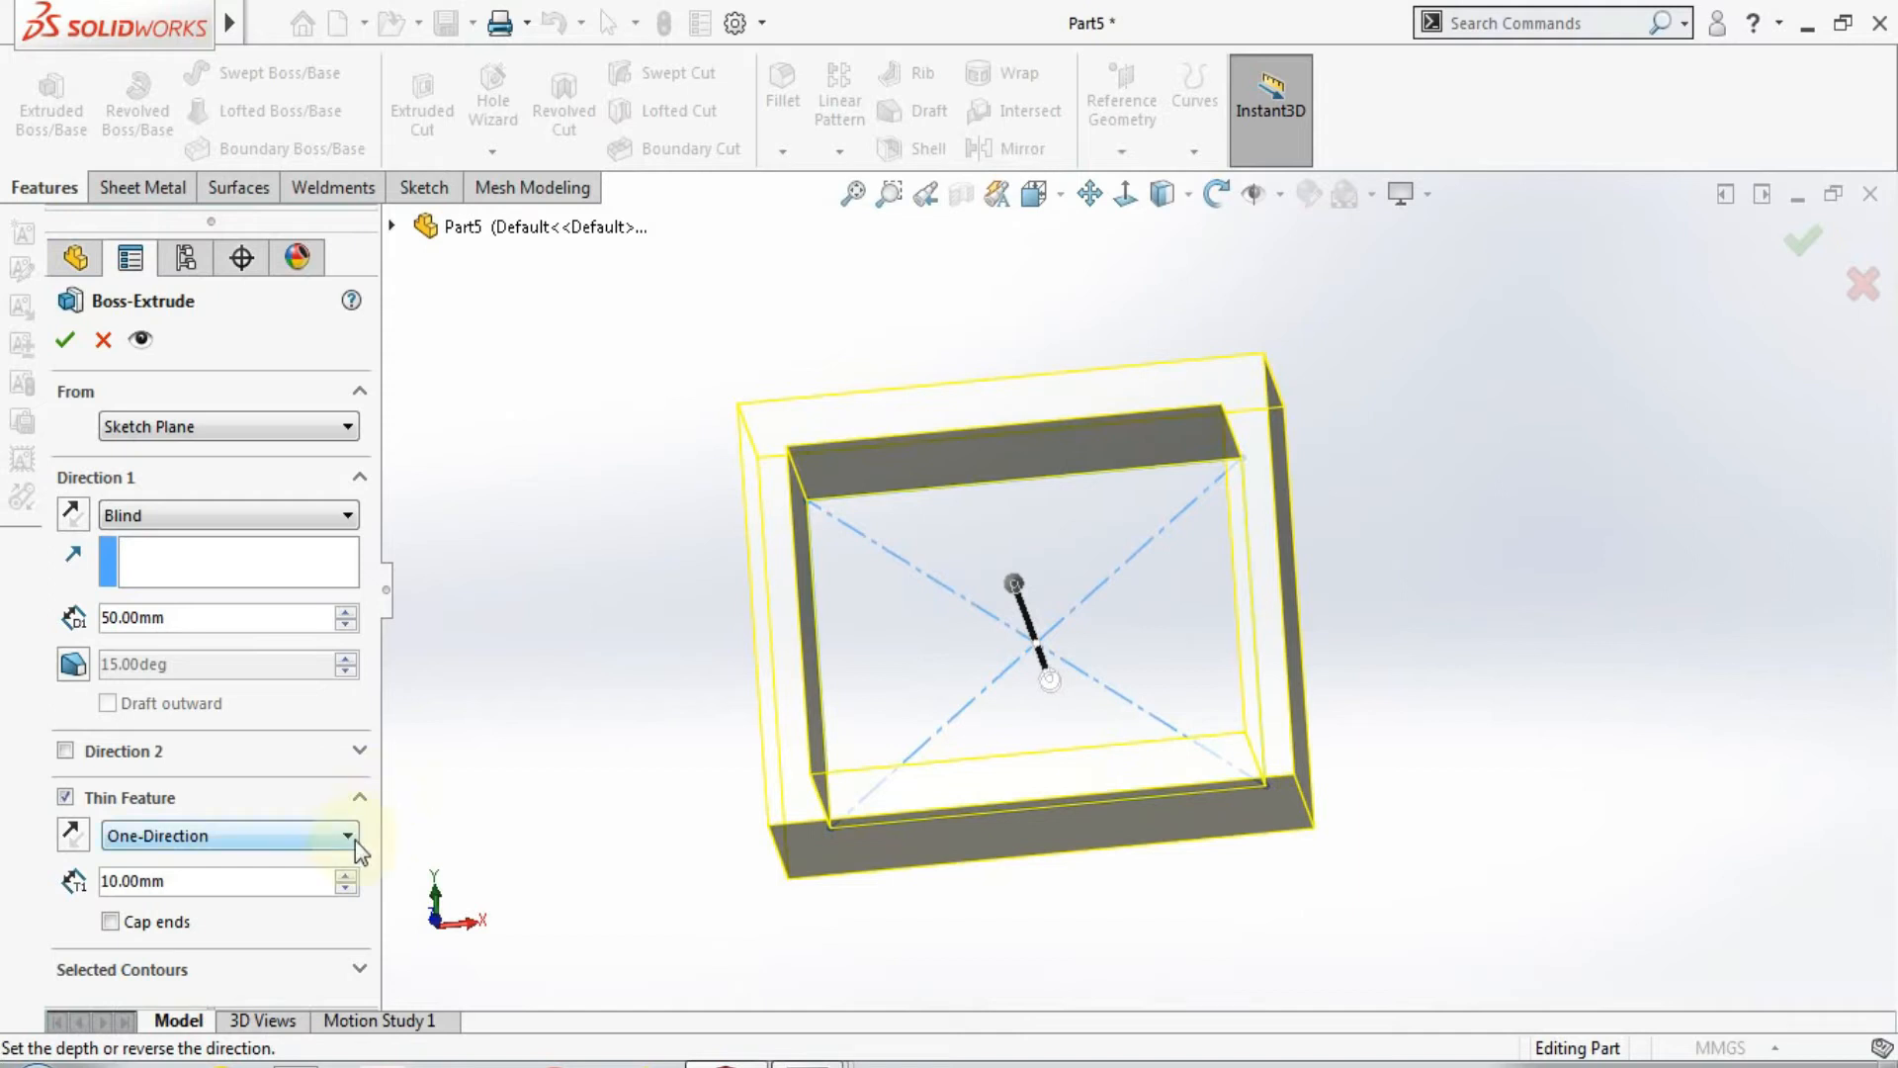
Step: Change the thin feature type to Two-Direction so the wall grows on both sides of the sketch
click(290, 842)
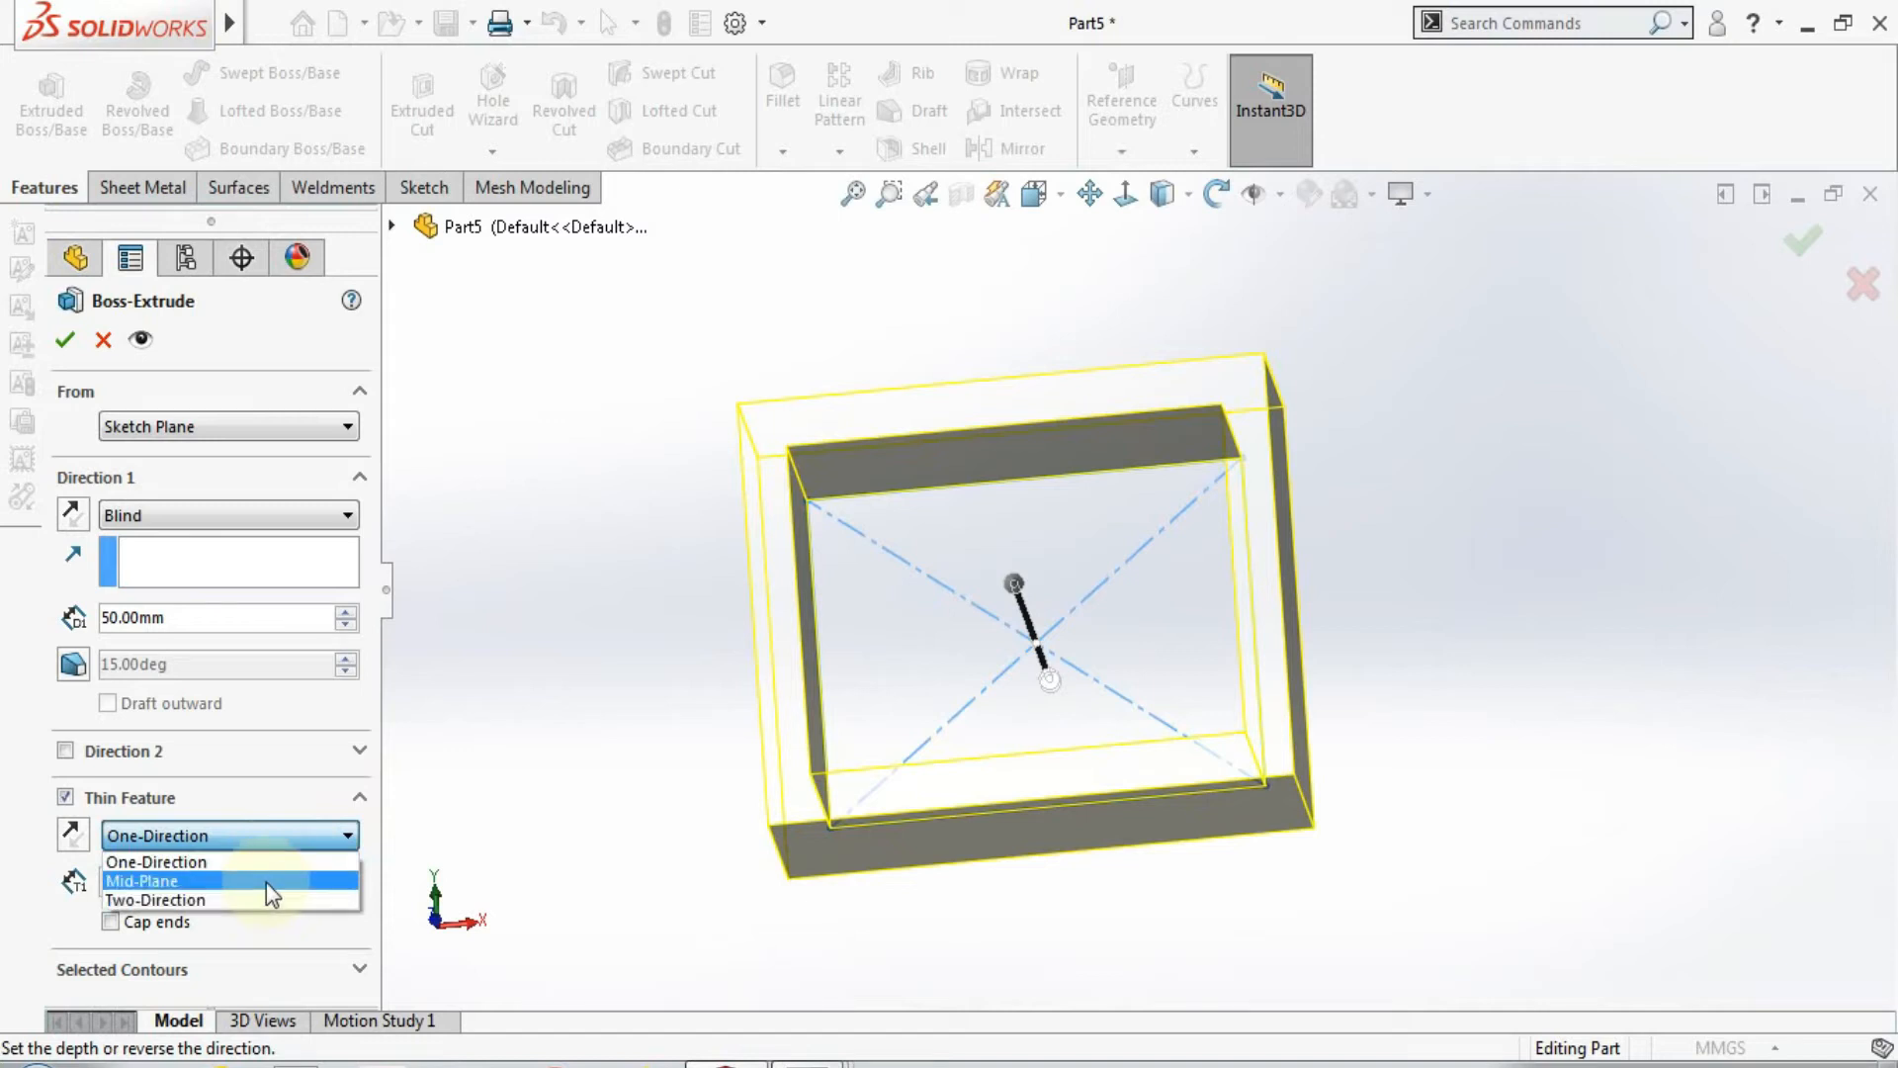
click(702, 614)
middle_drag(556, 661, 813, 238)
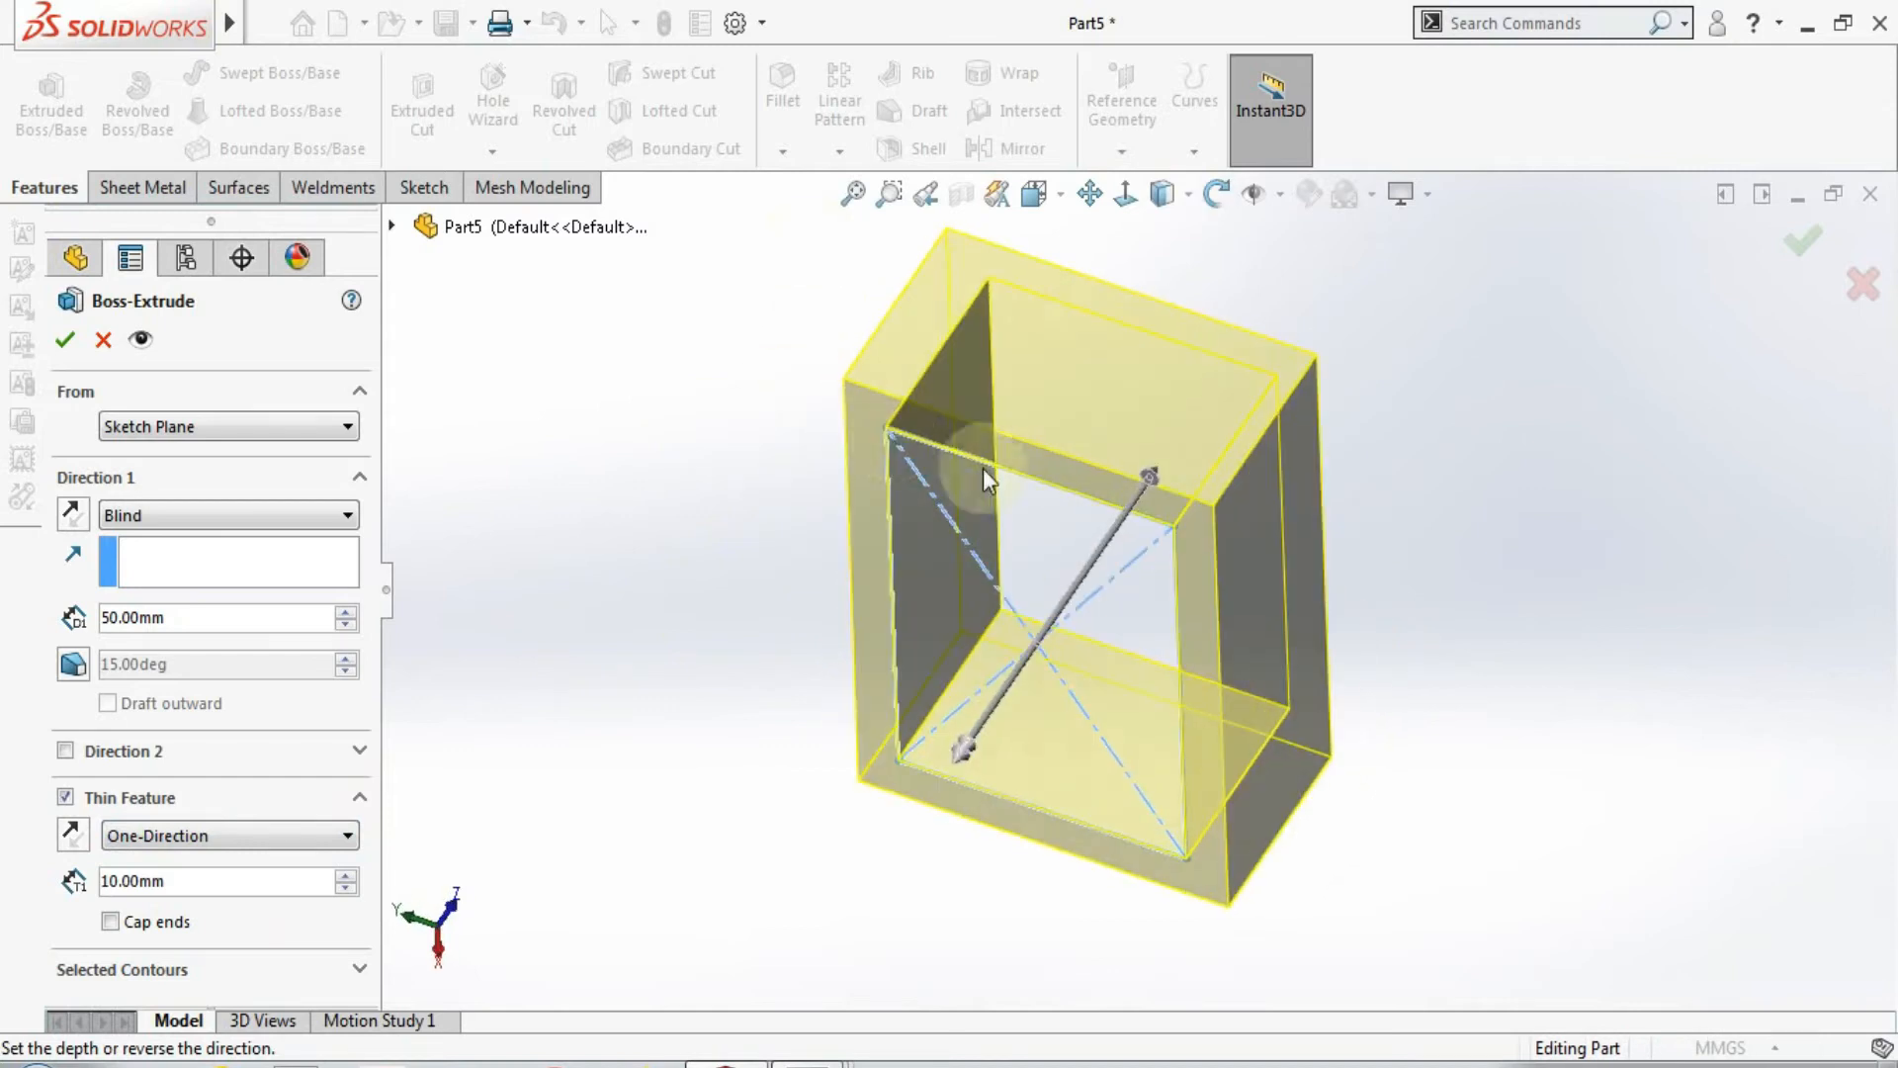
middle_drag(1088, 708, 1210, 563)
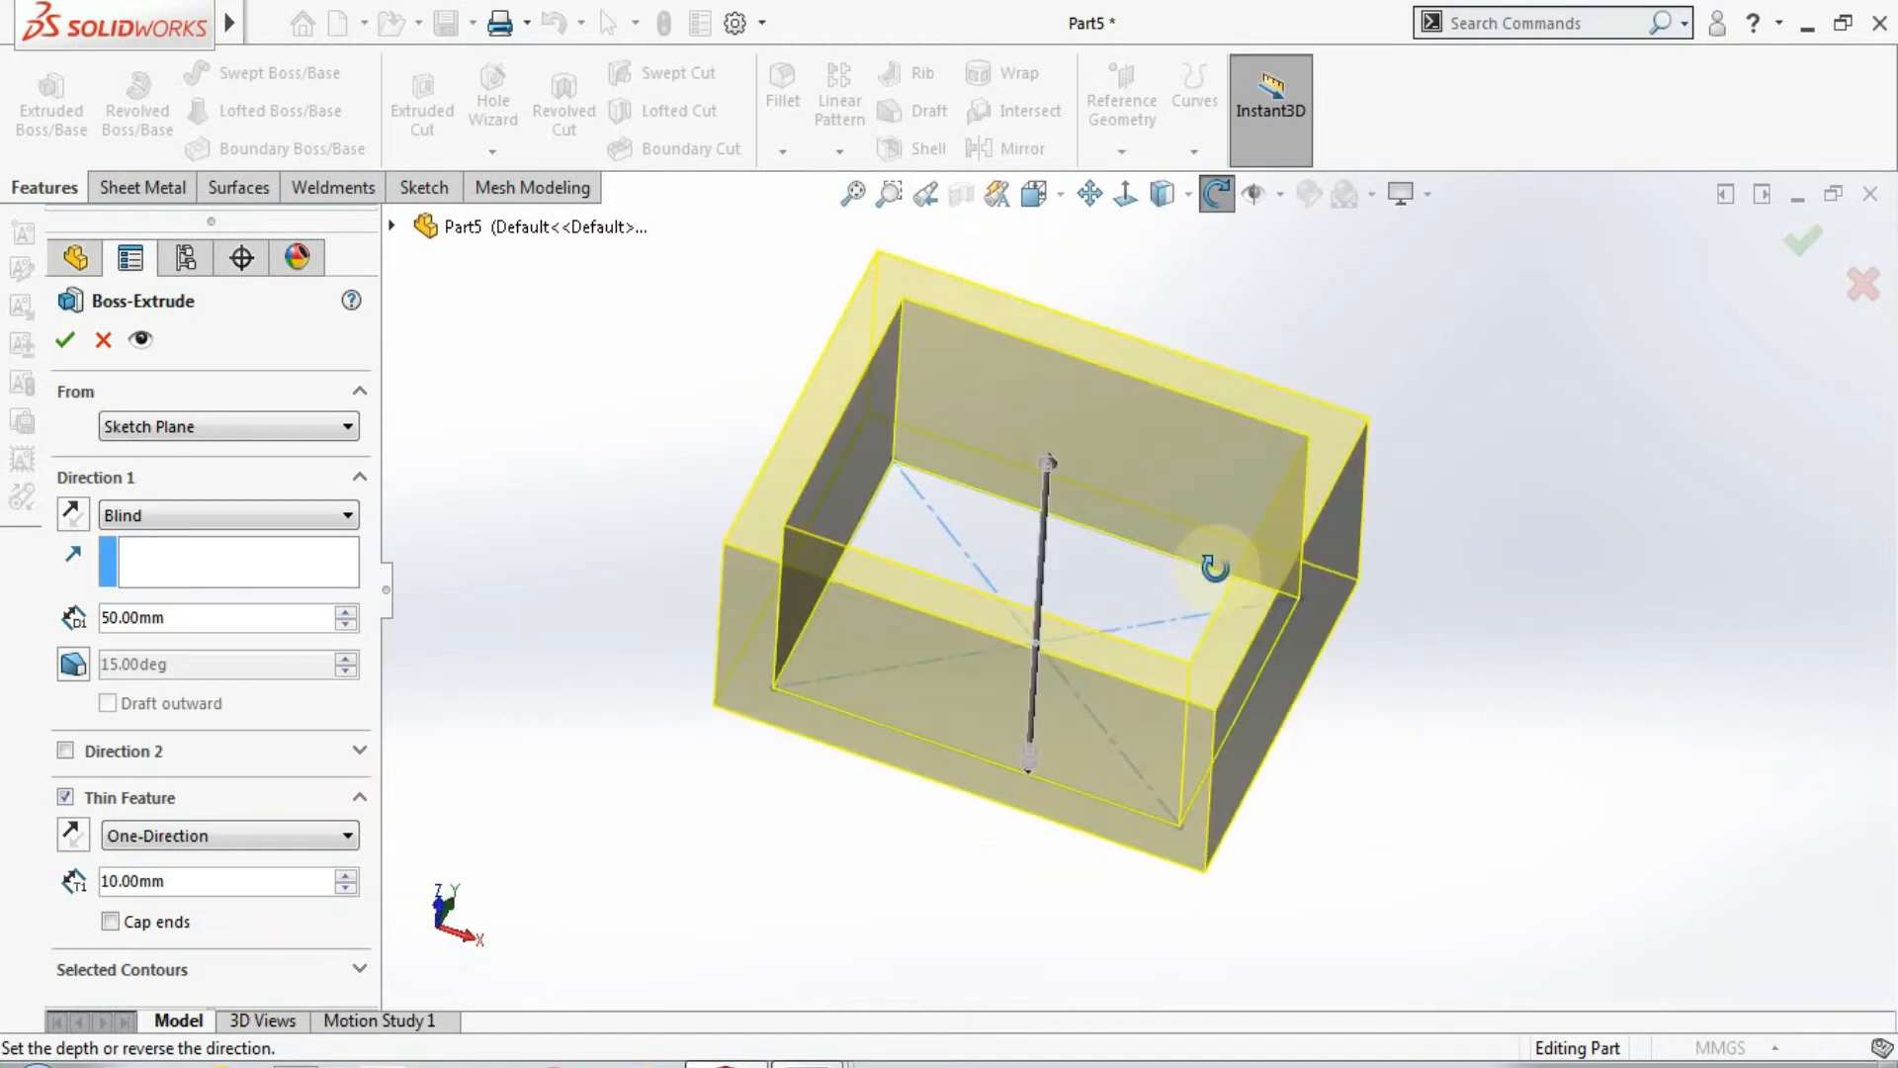
click(278, 848)
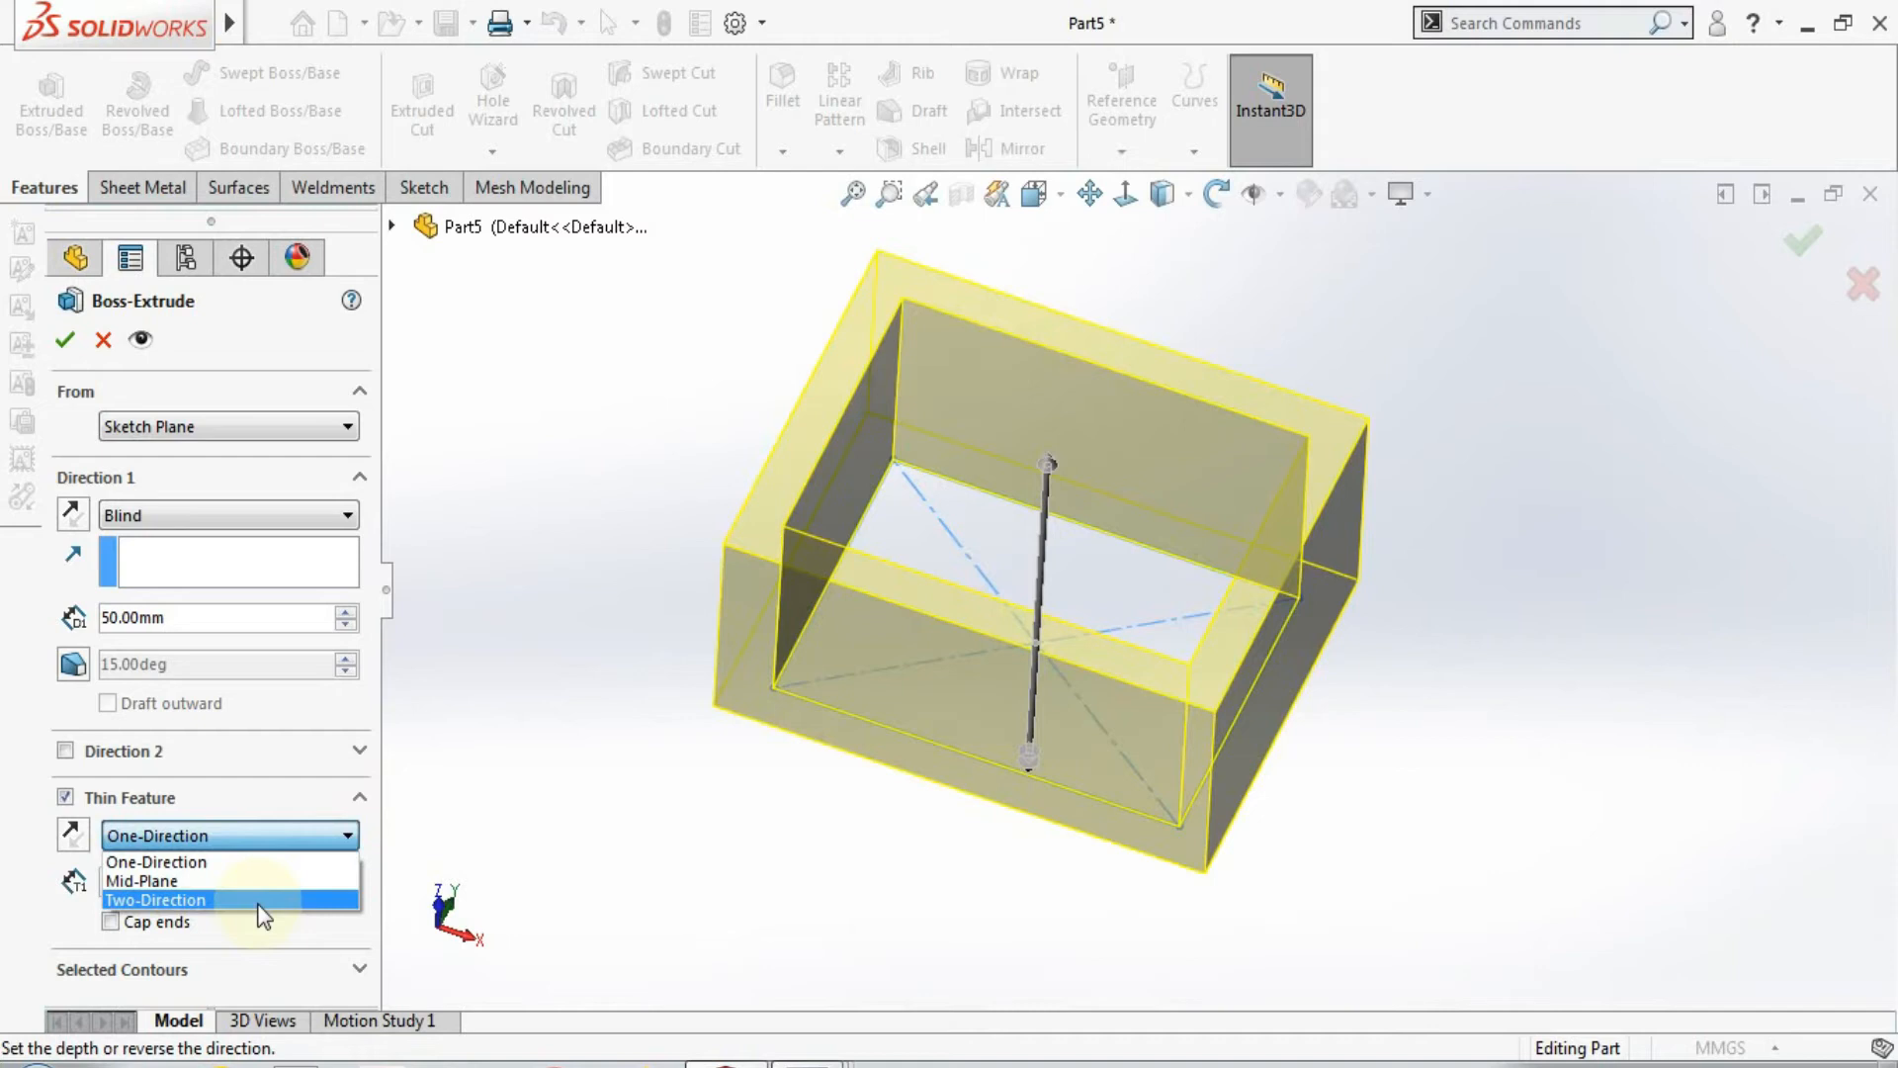
click(259, 901)
middle_drag(546, 798, 531, 870)
middle_drag(589, 736, 372, 881)
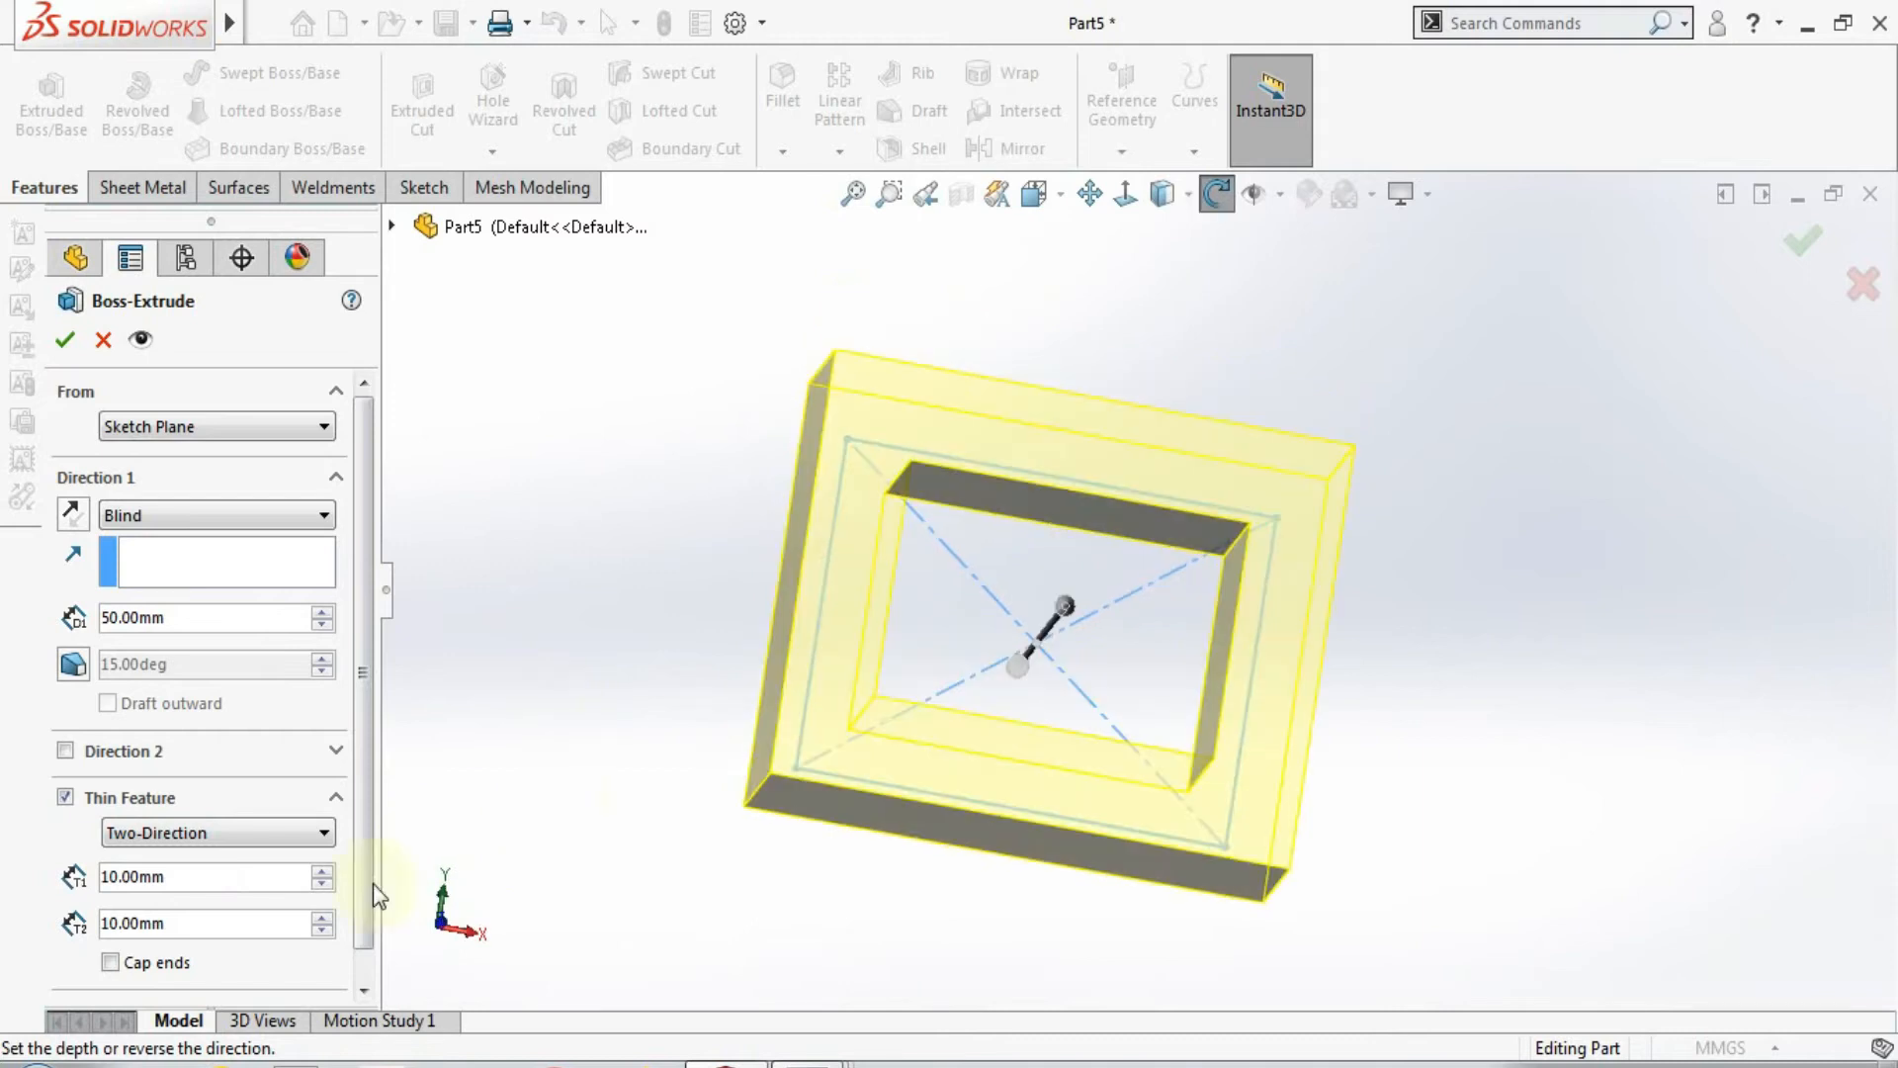
middle_drag(606, 798, 587, 650)
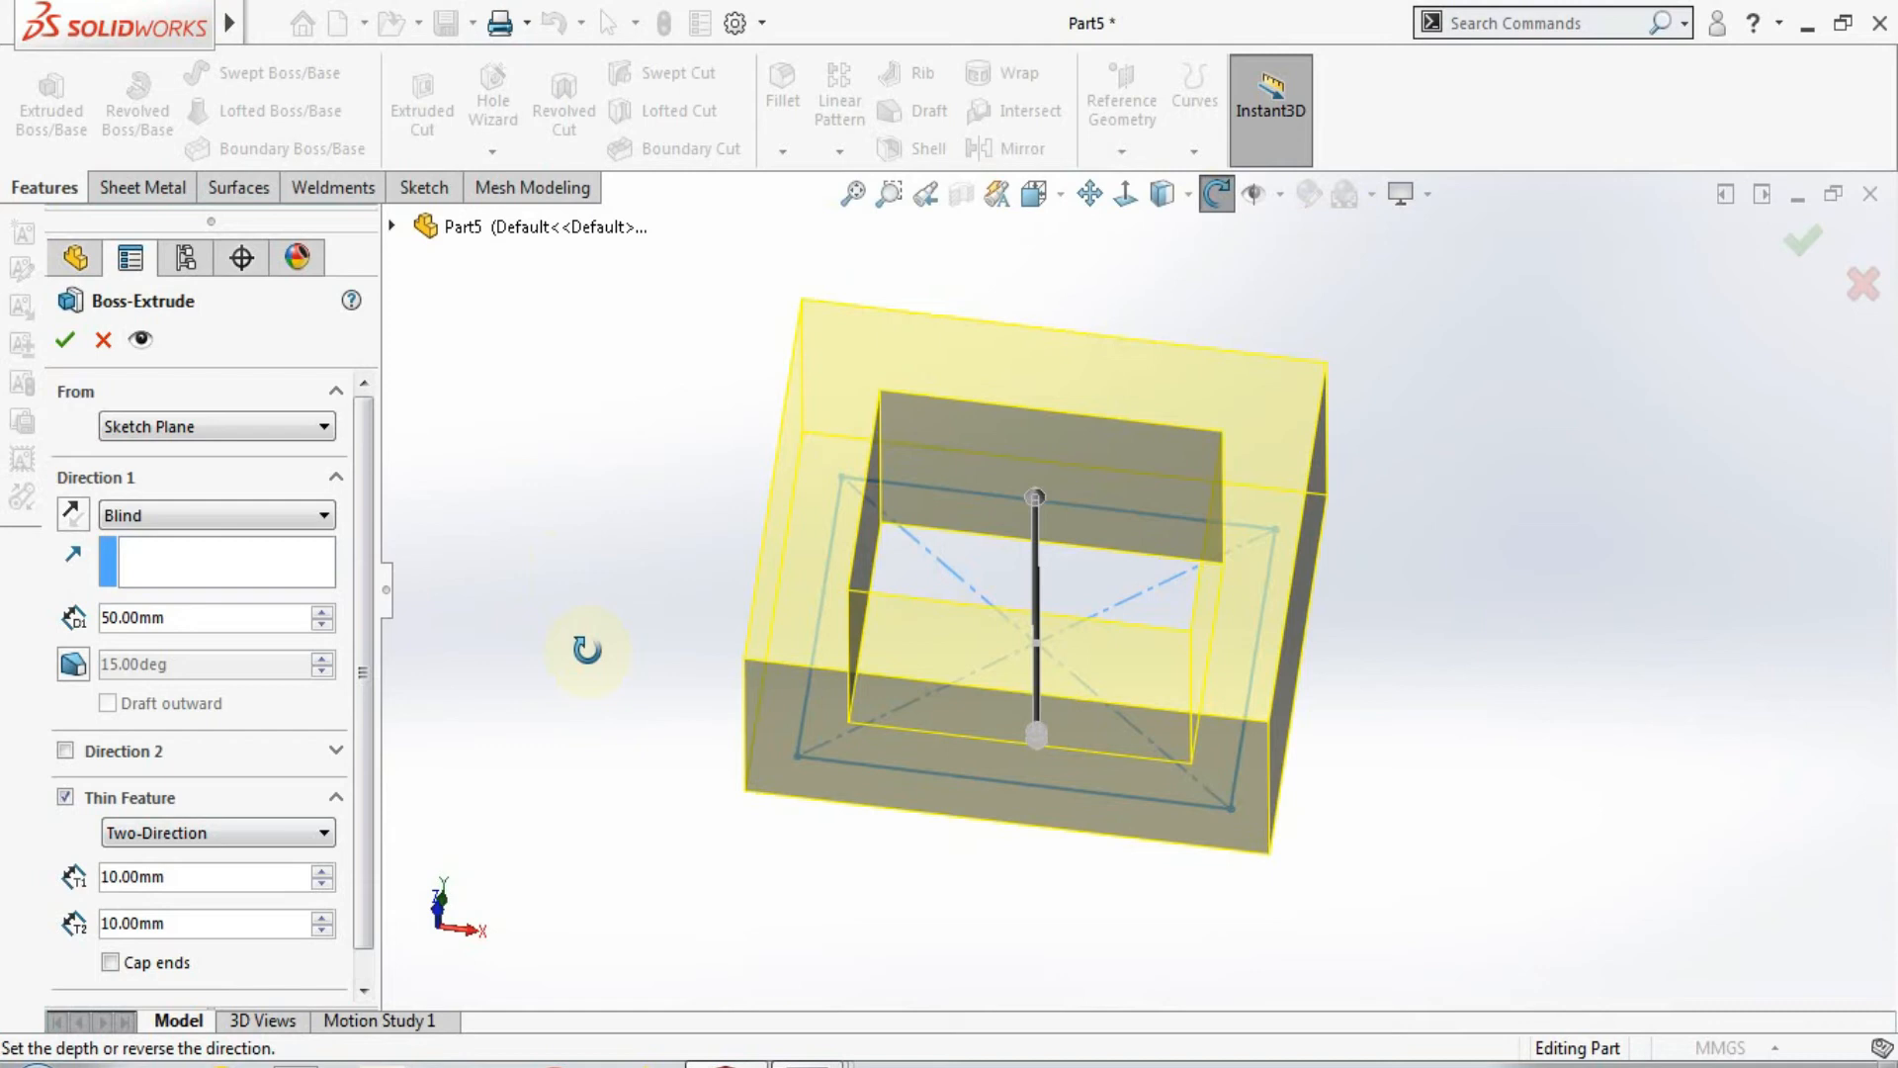
Step: Switch the thin feature type back to One-Direction
click(286, 832)
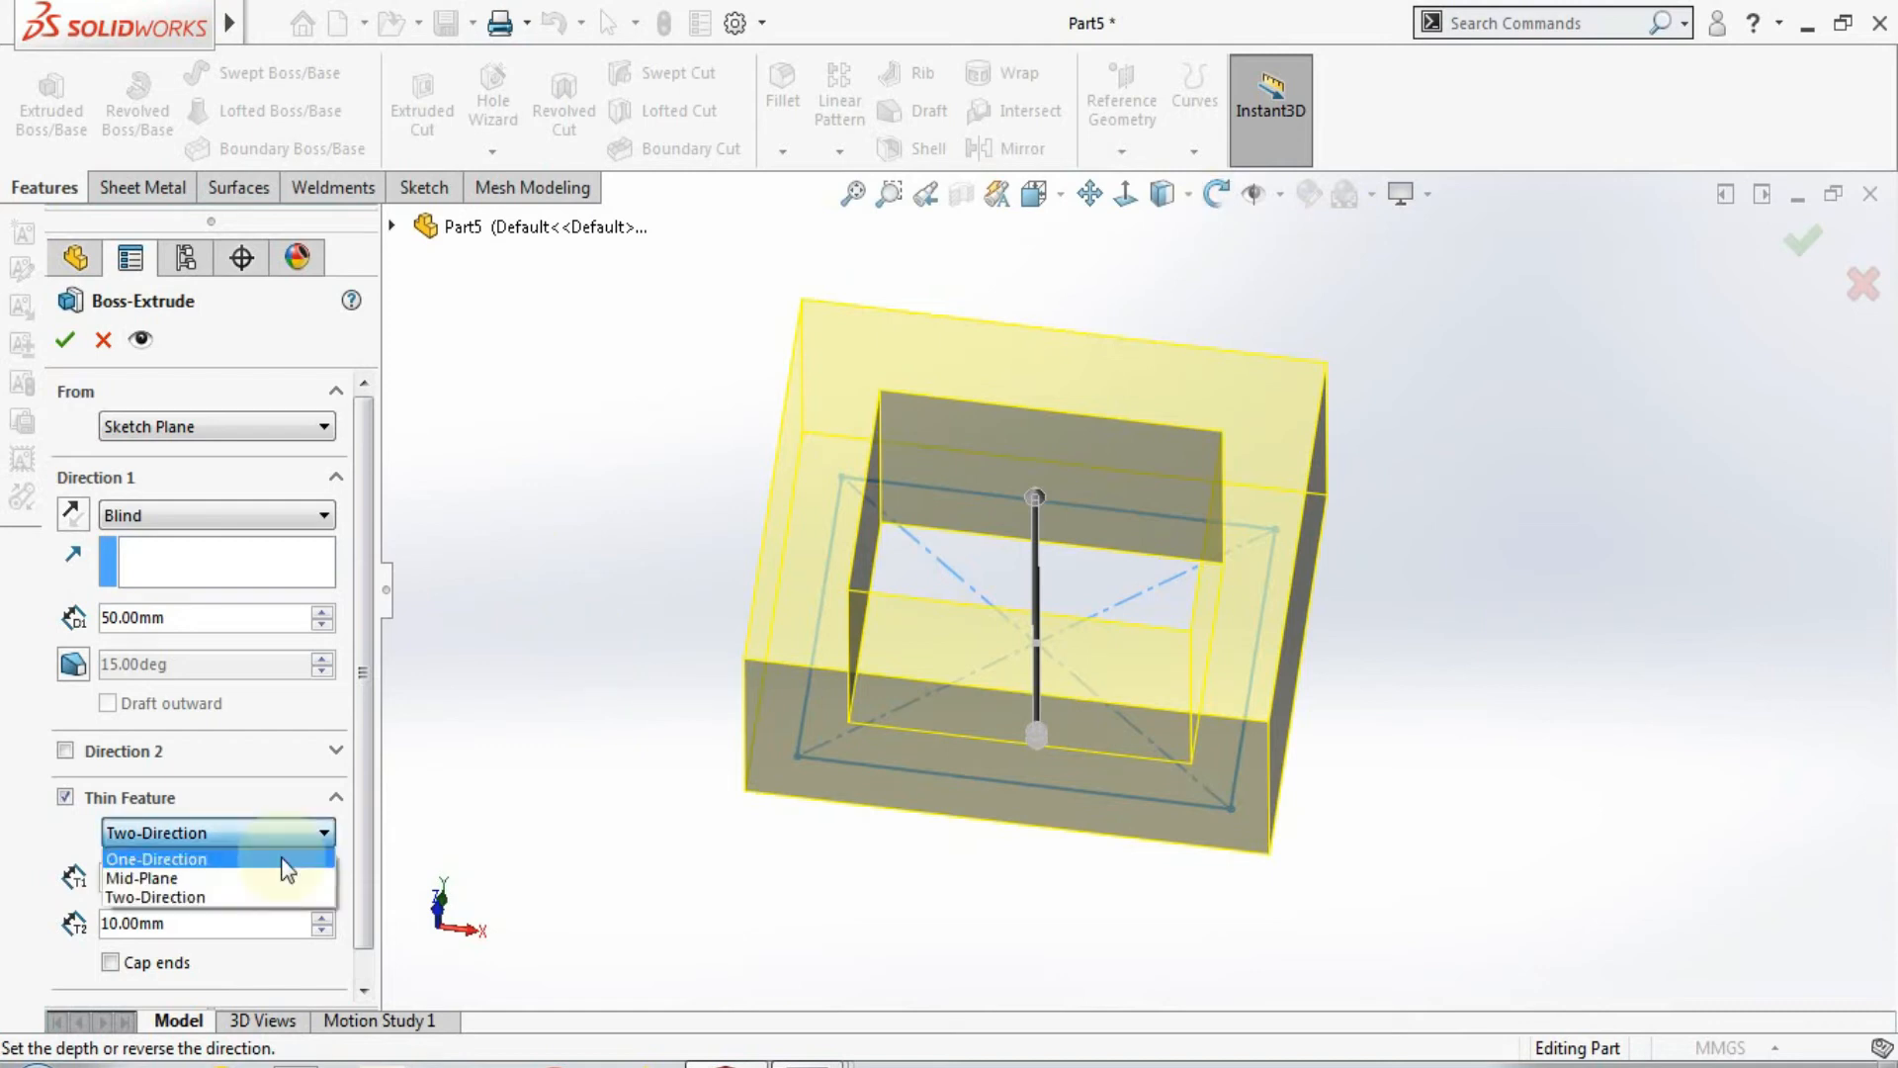
click(287, 859)
middle_drag(570, 811, 602, 755)
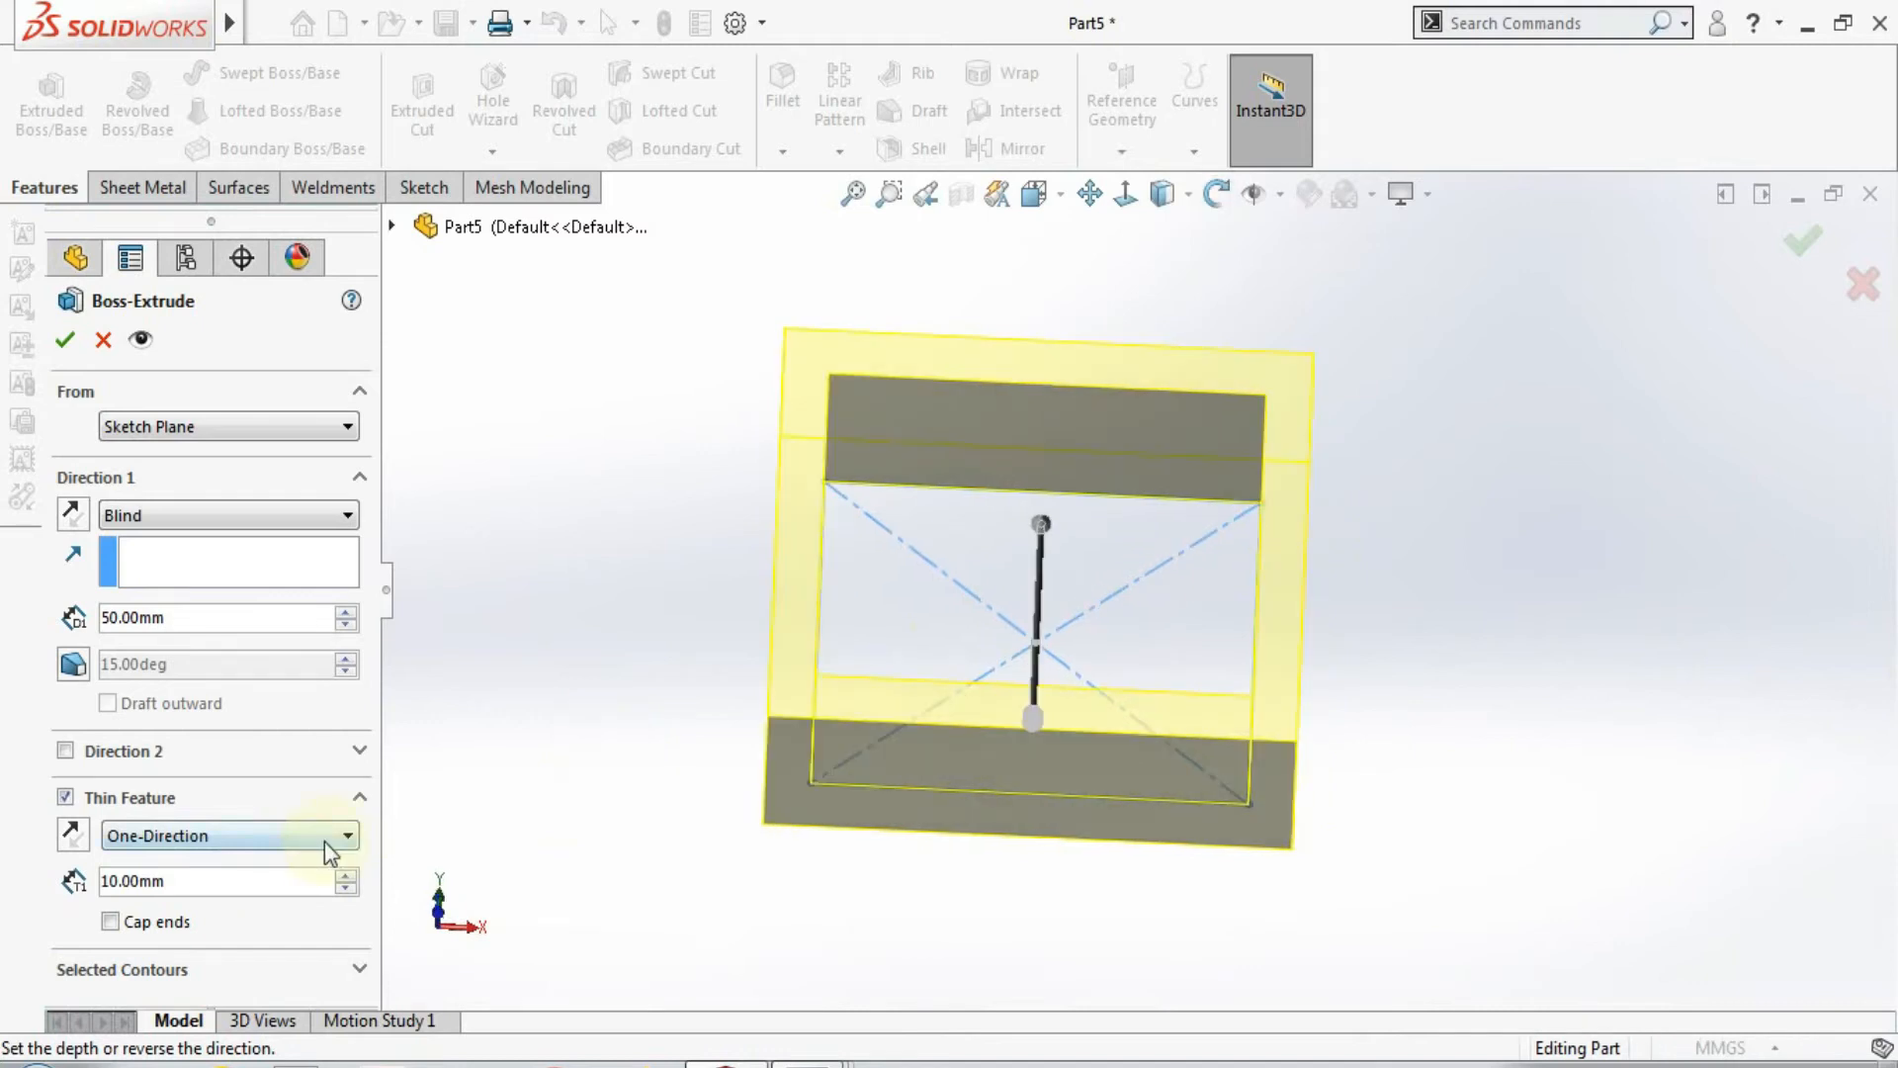
Step: Set the thin feature type to Two-Direction with a Direction 2 thickness of 5 mm
click(305, 834)
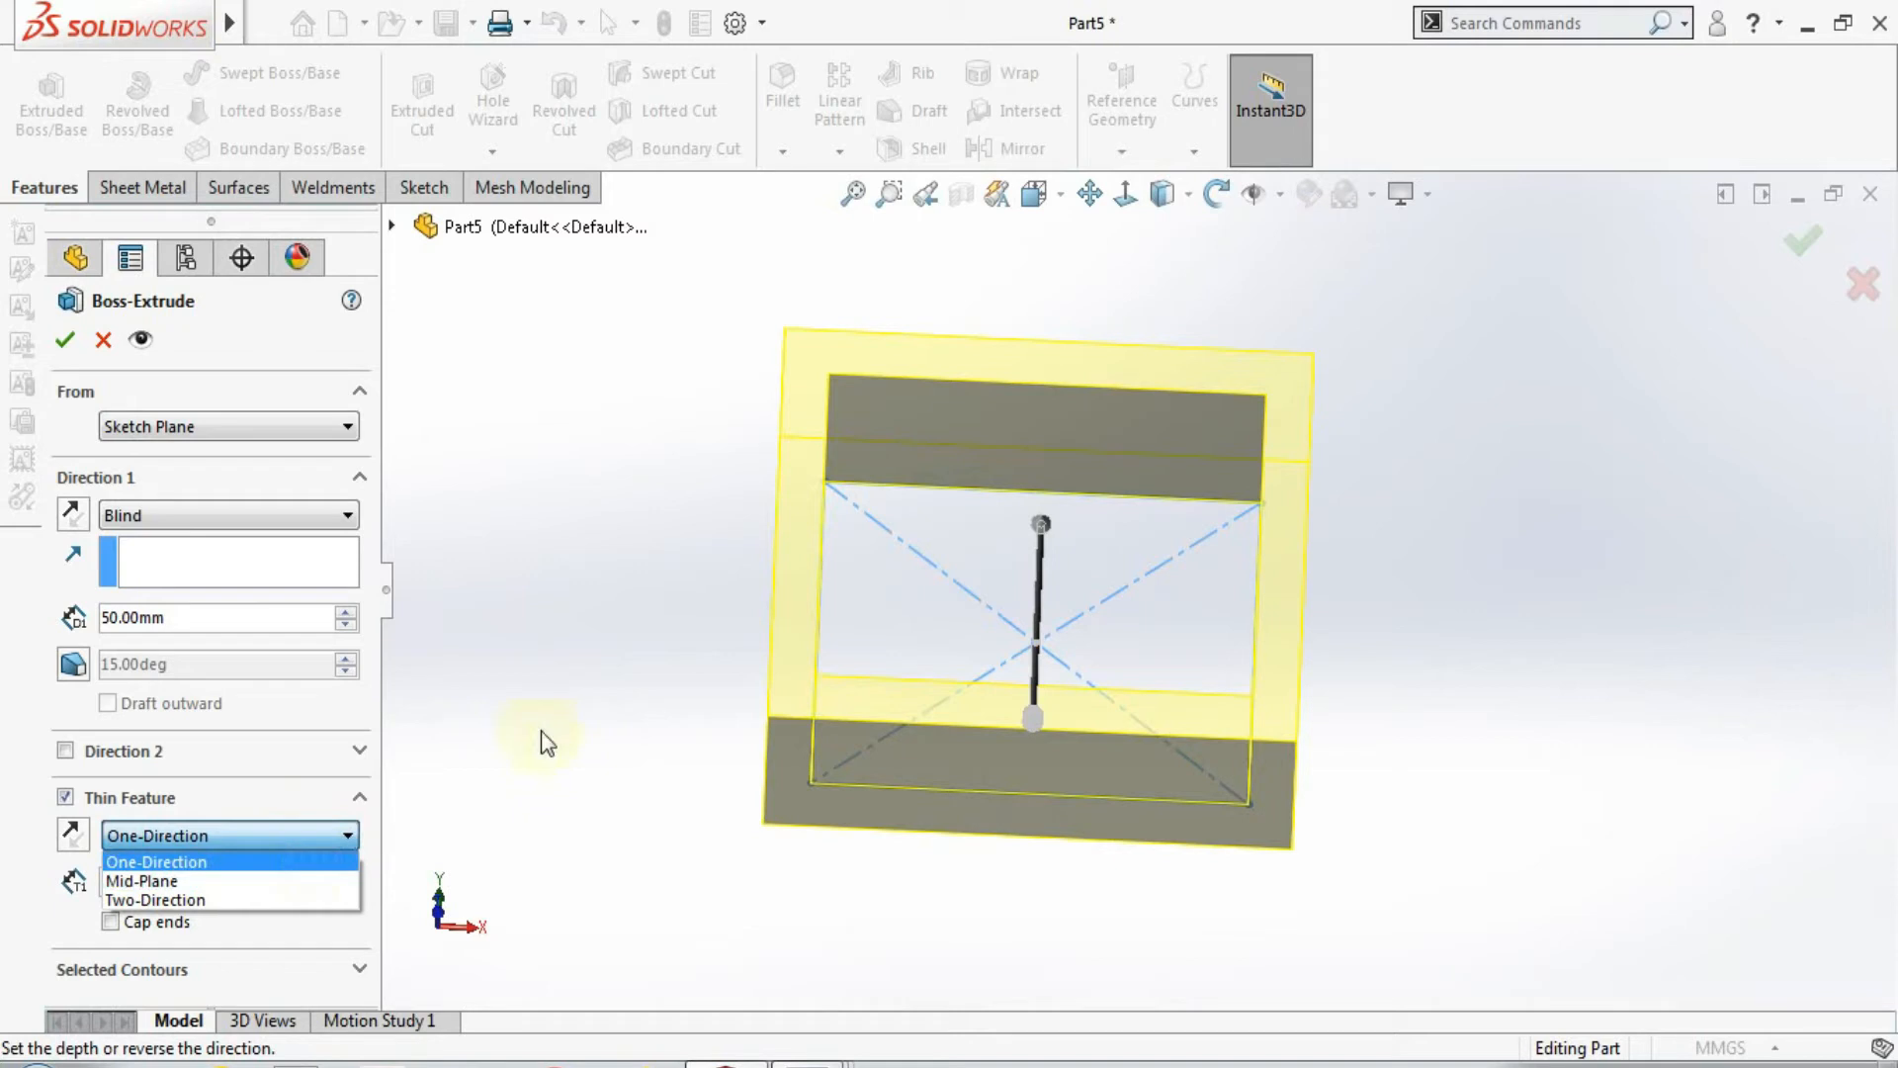
click(275, 899)
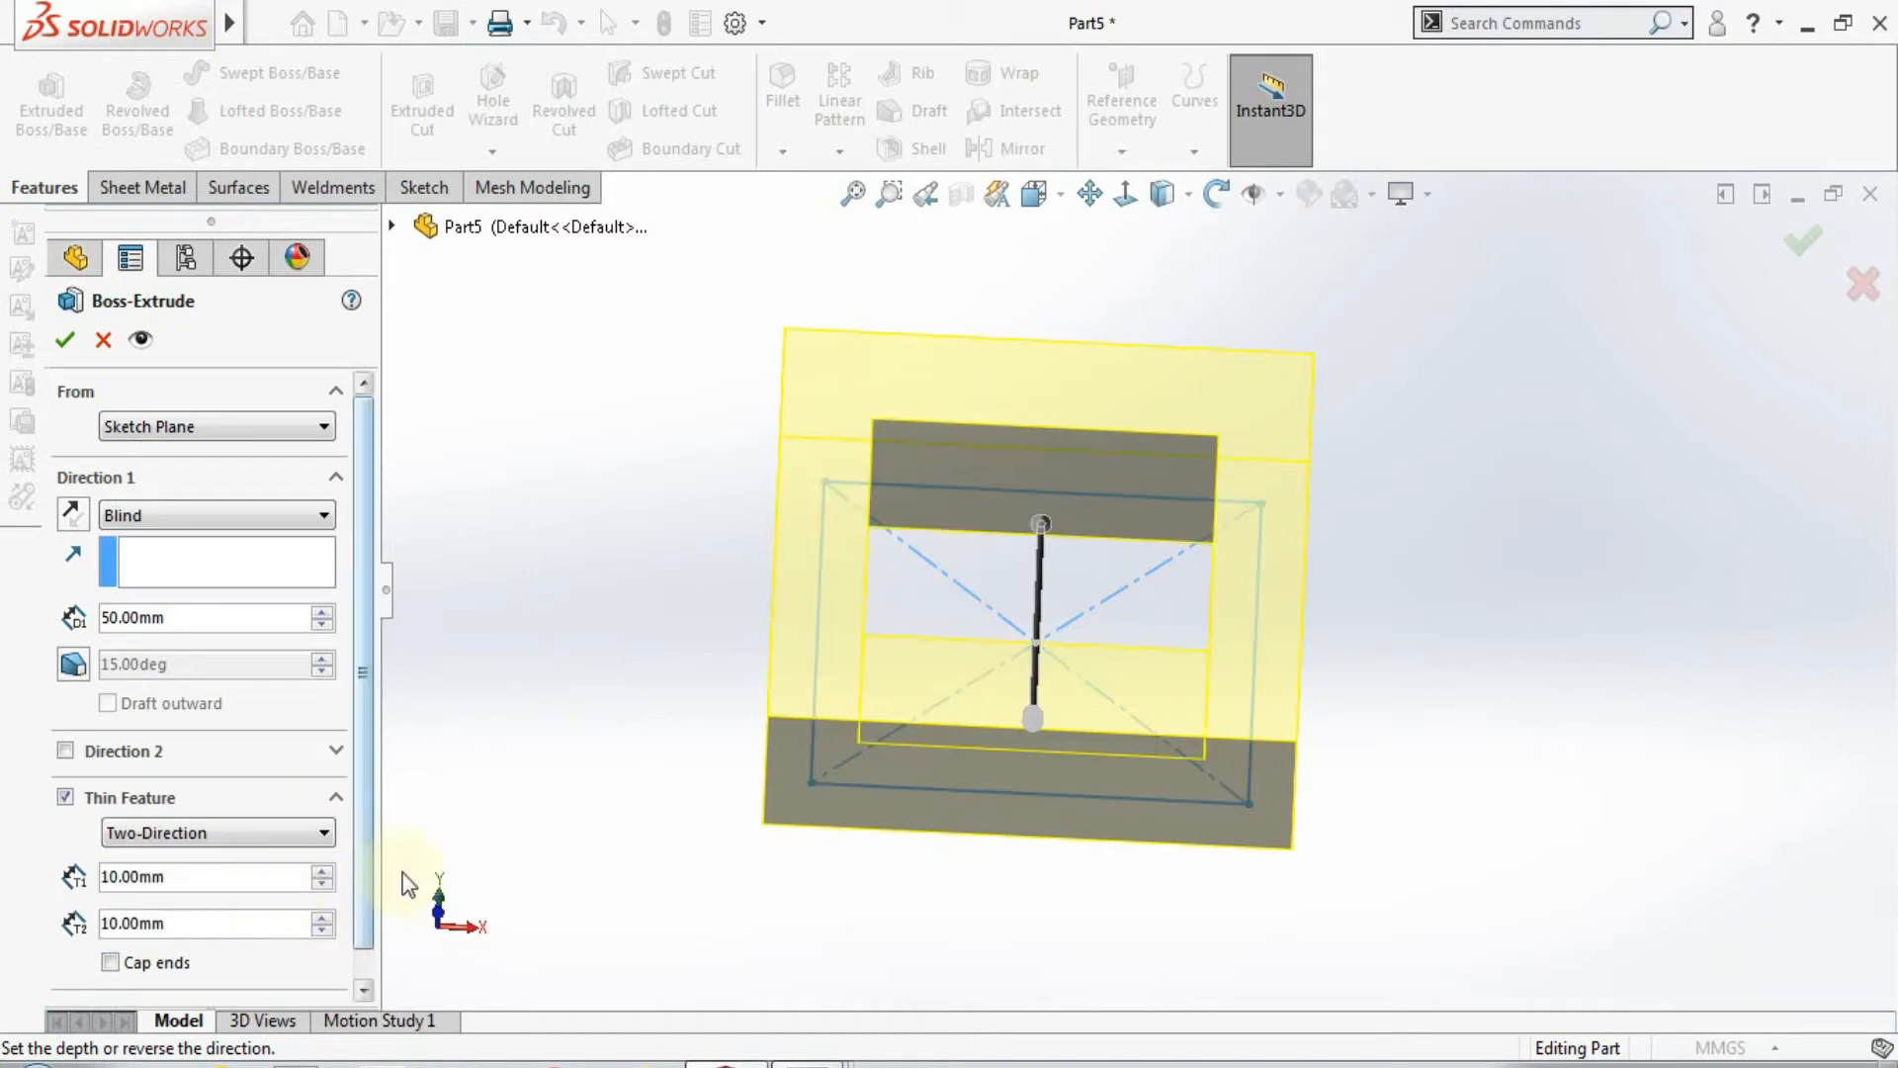
click(322, 933)
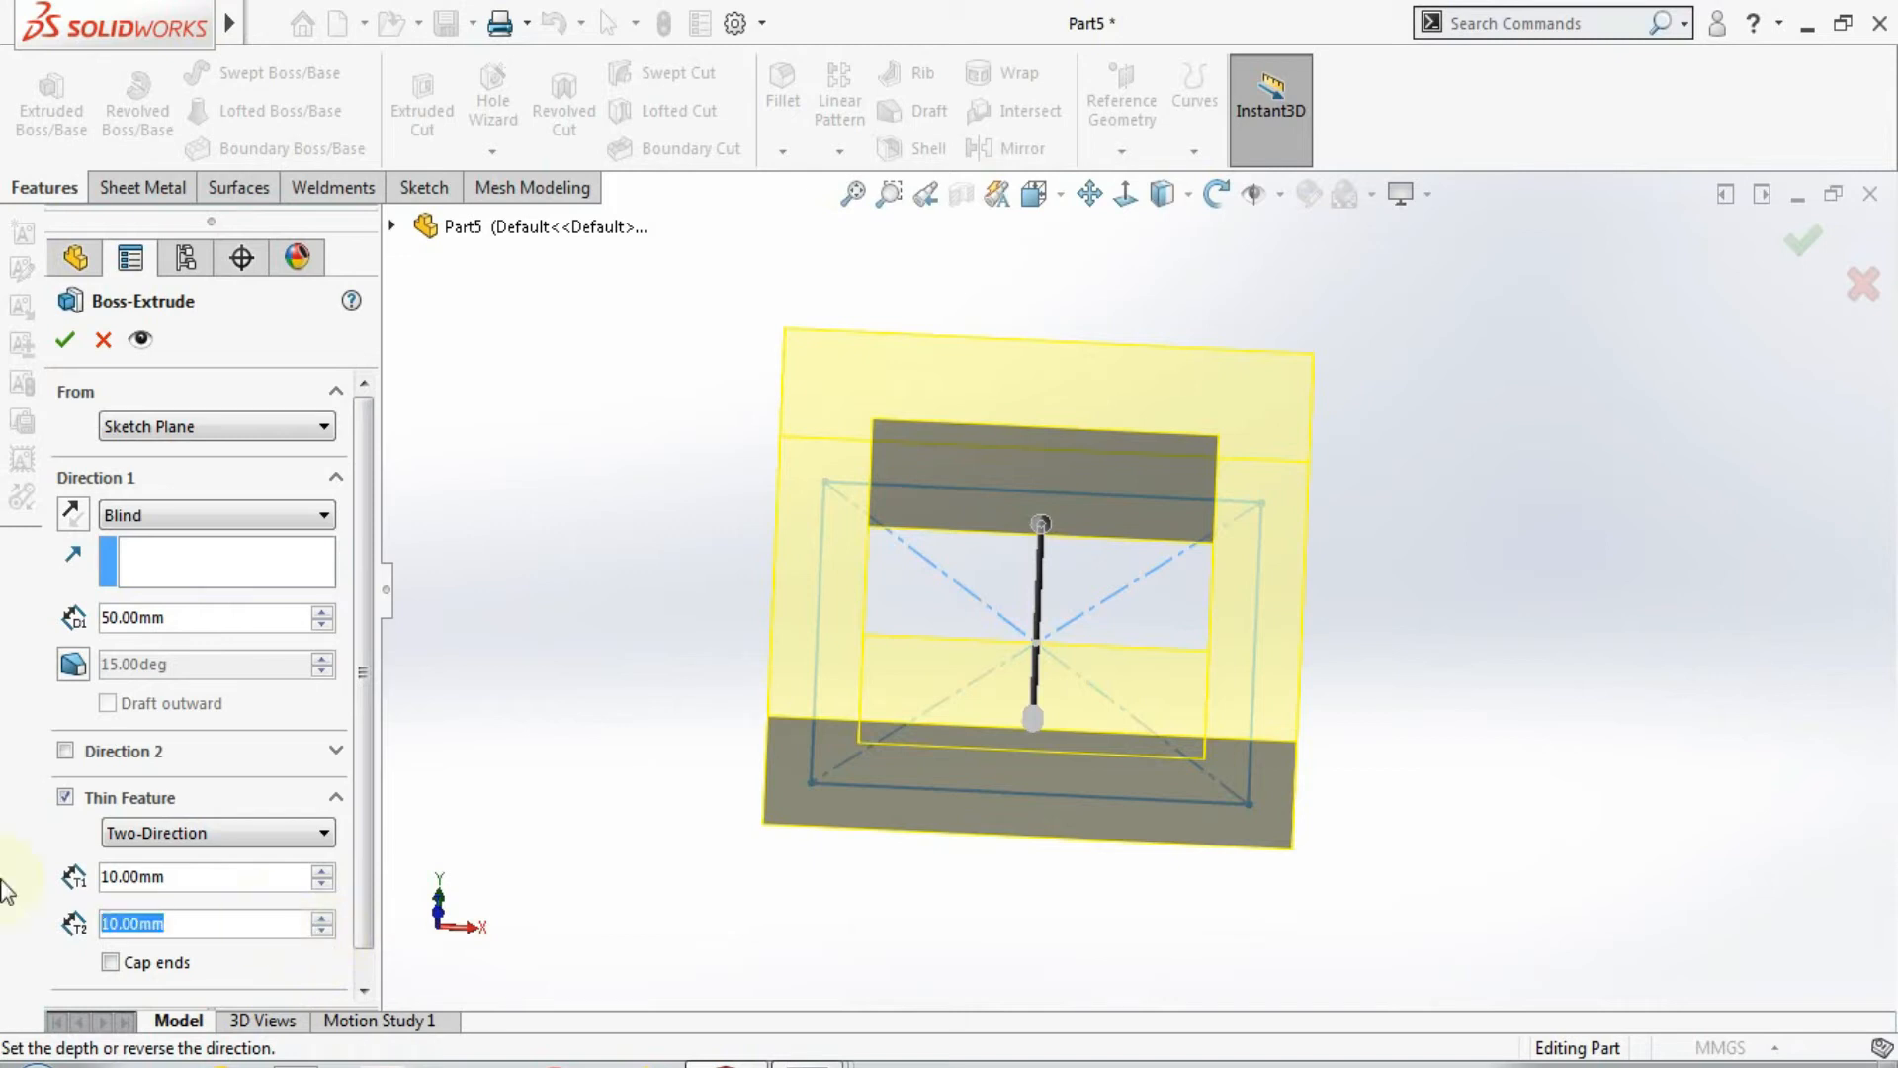
text(5)
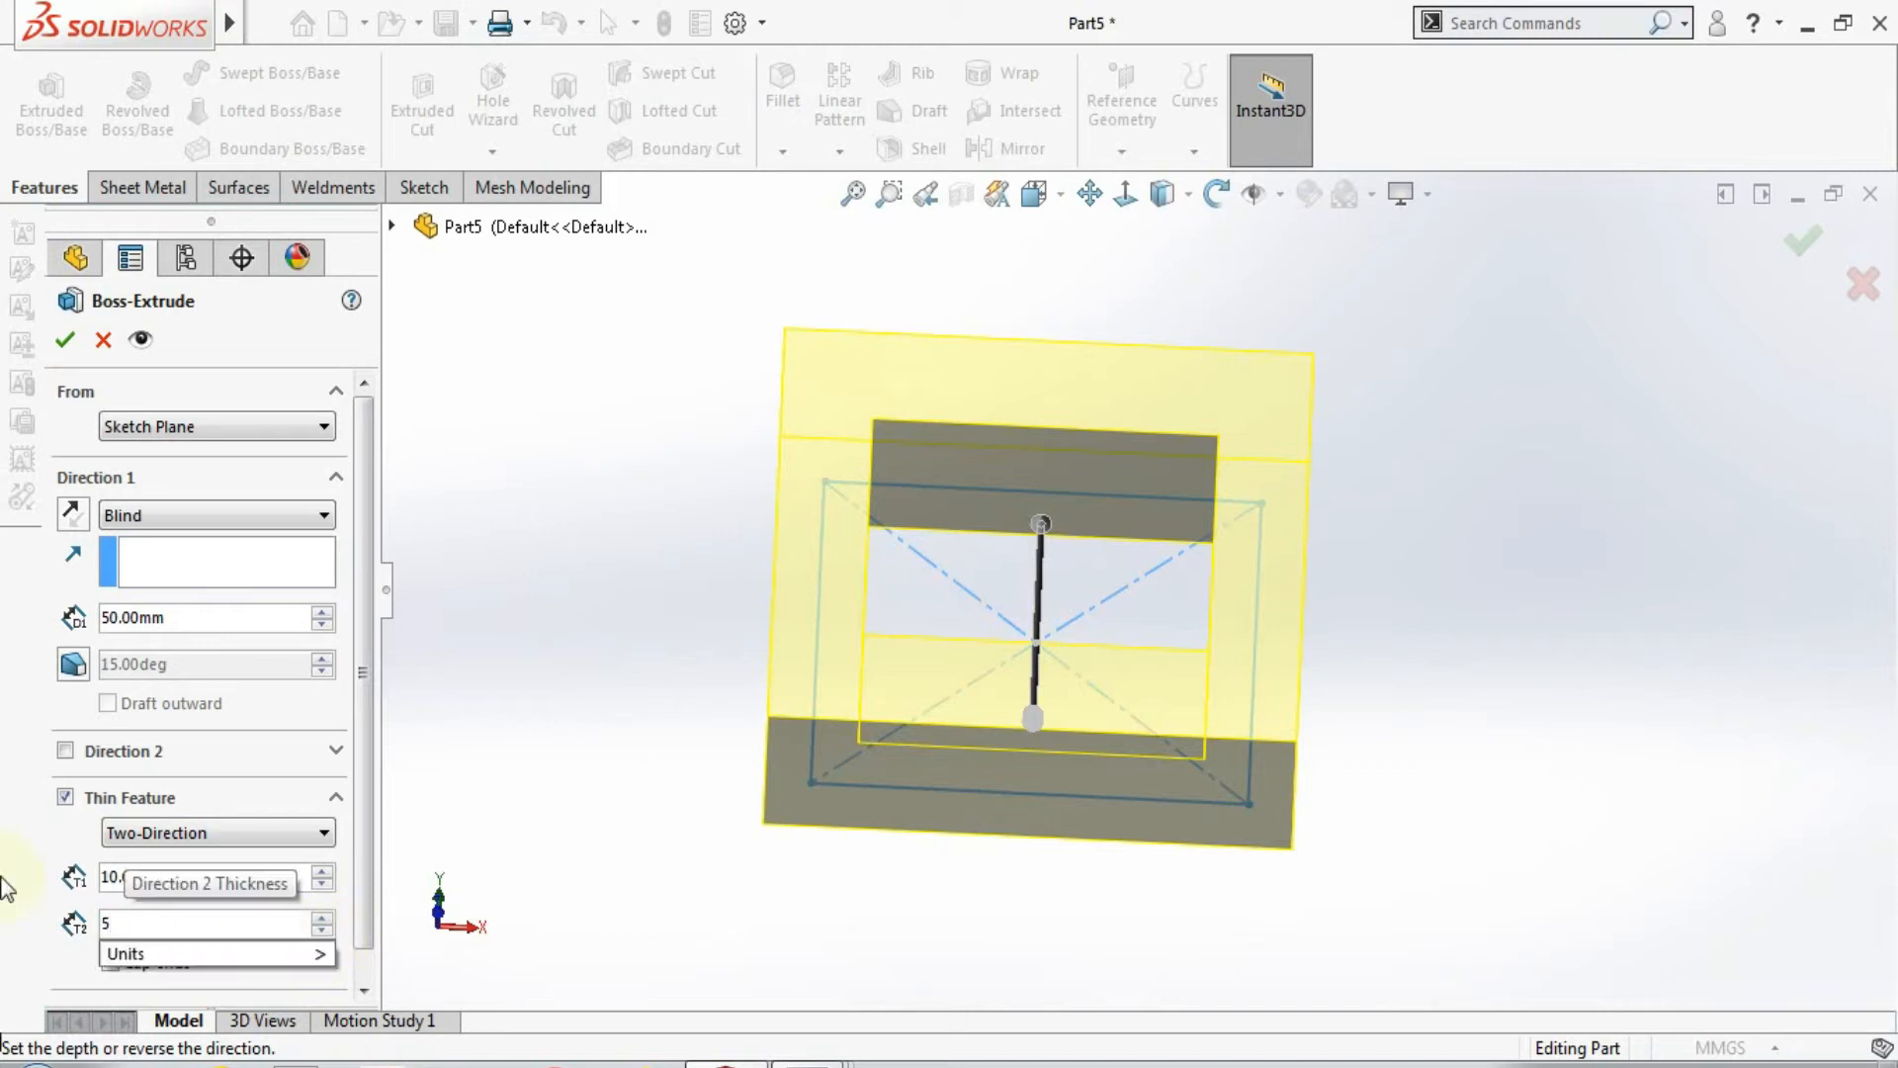
key(Return)
middle_drag(508, 584, 647, 643)
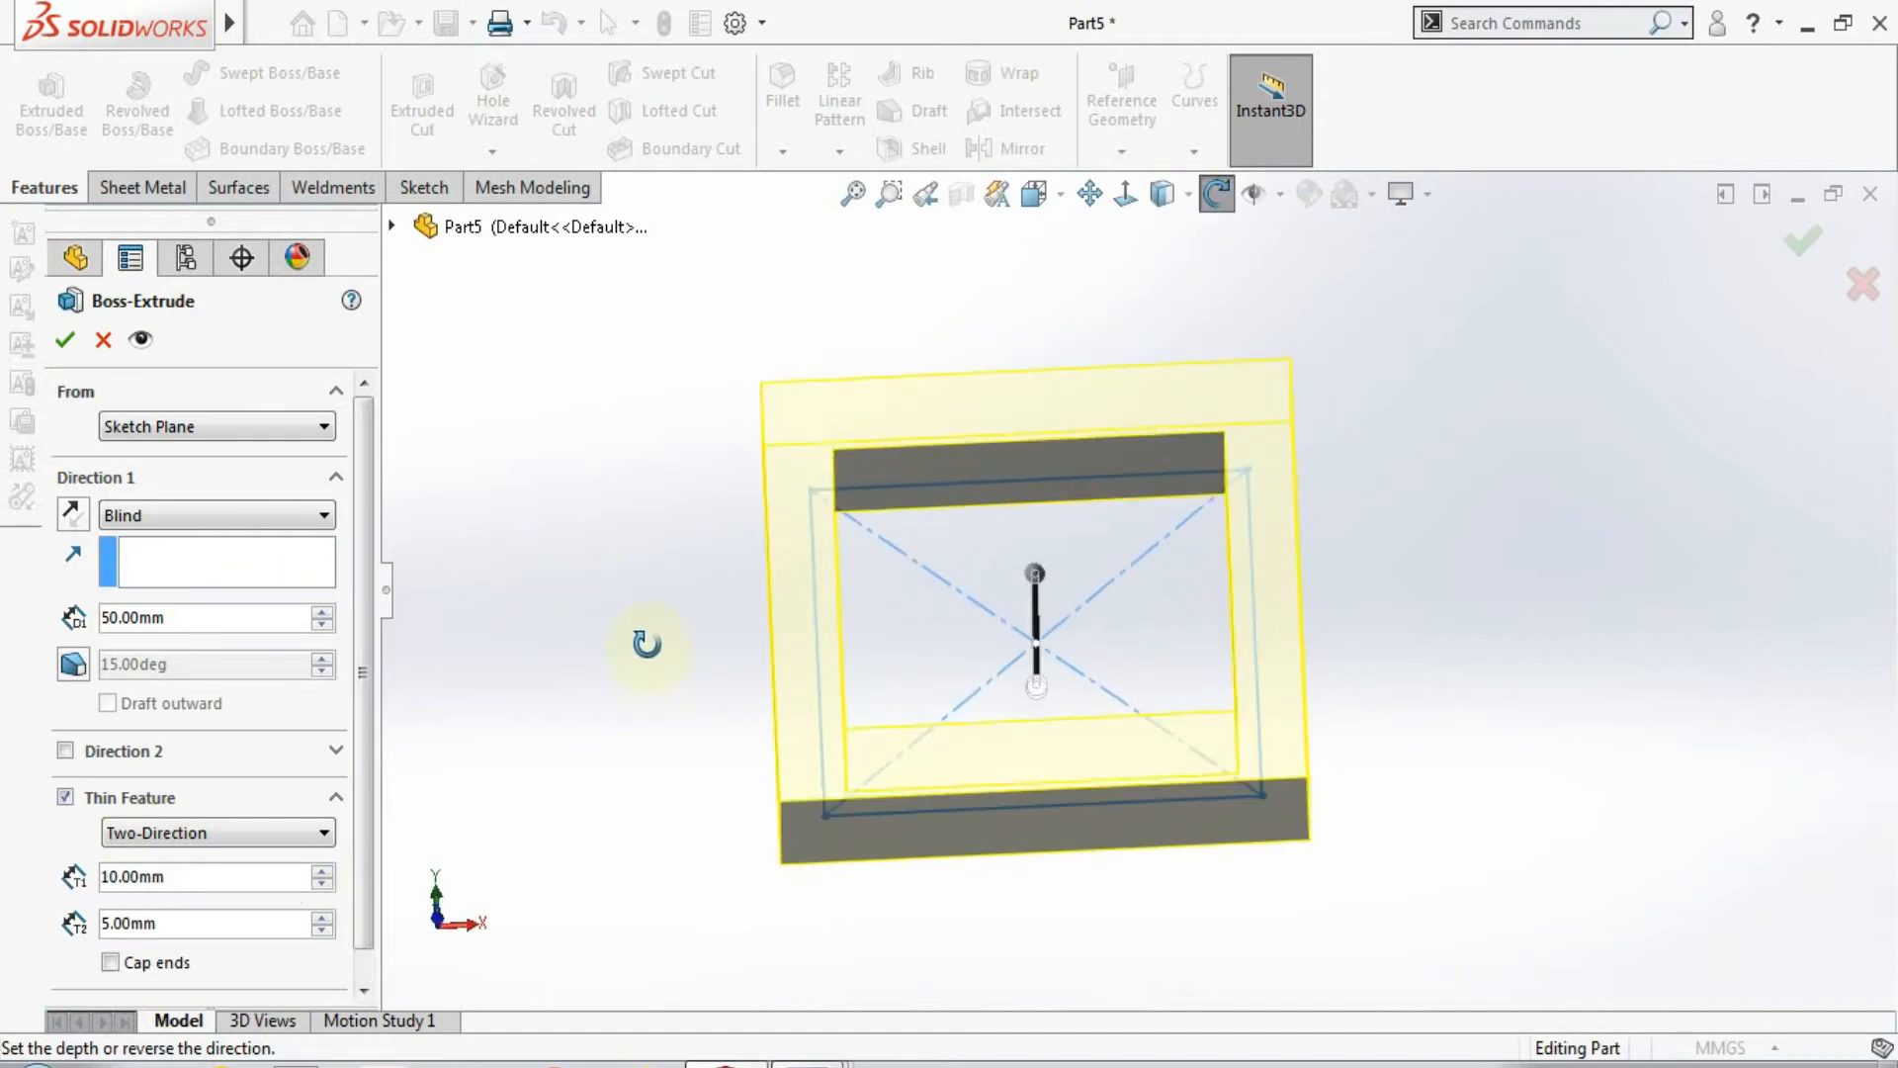
Step: Change the thin feature type to Mid-Plane and accept the extrusion
click(318, 834)
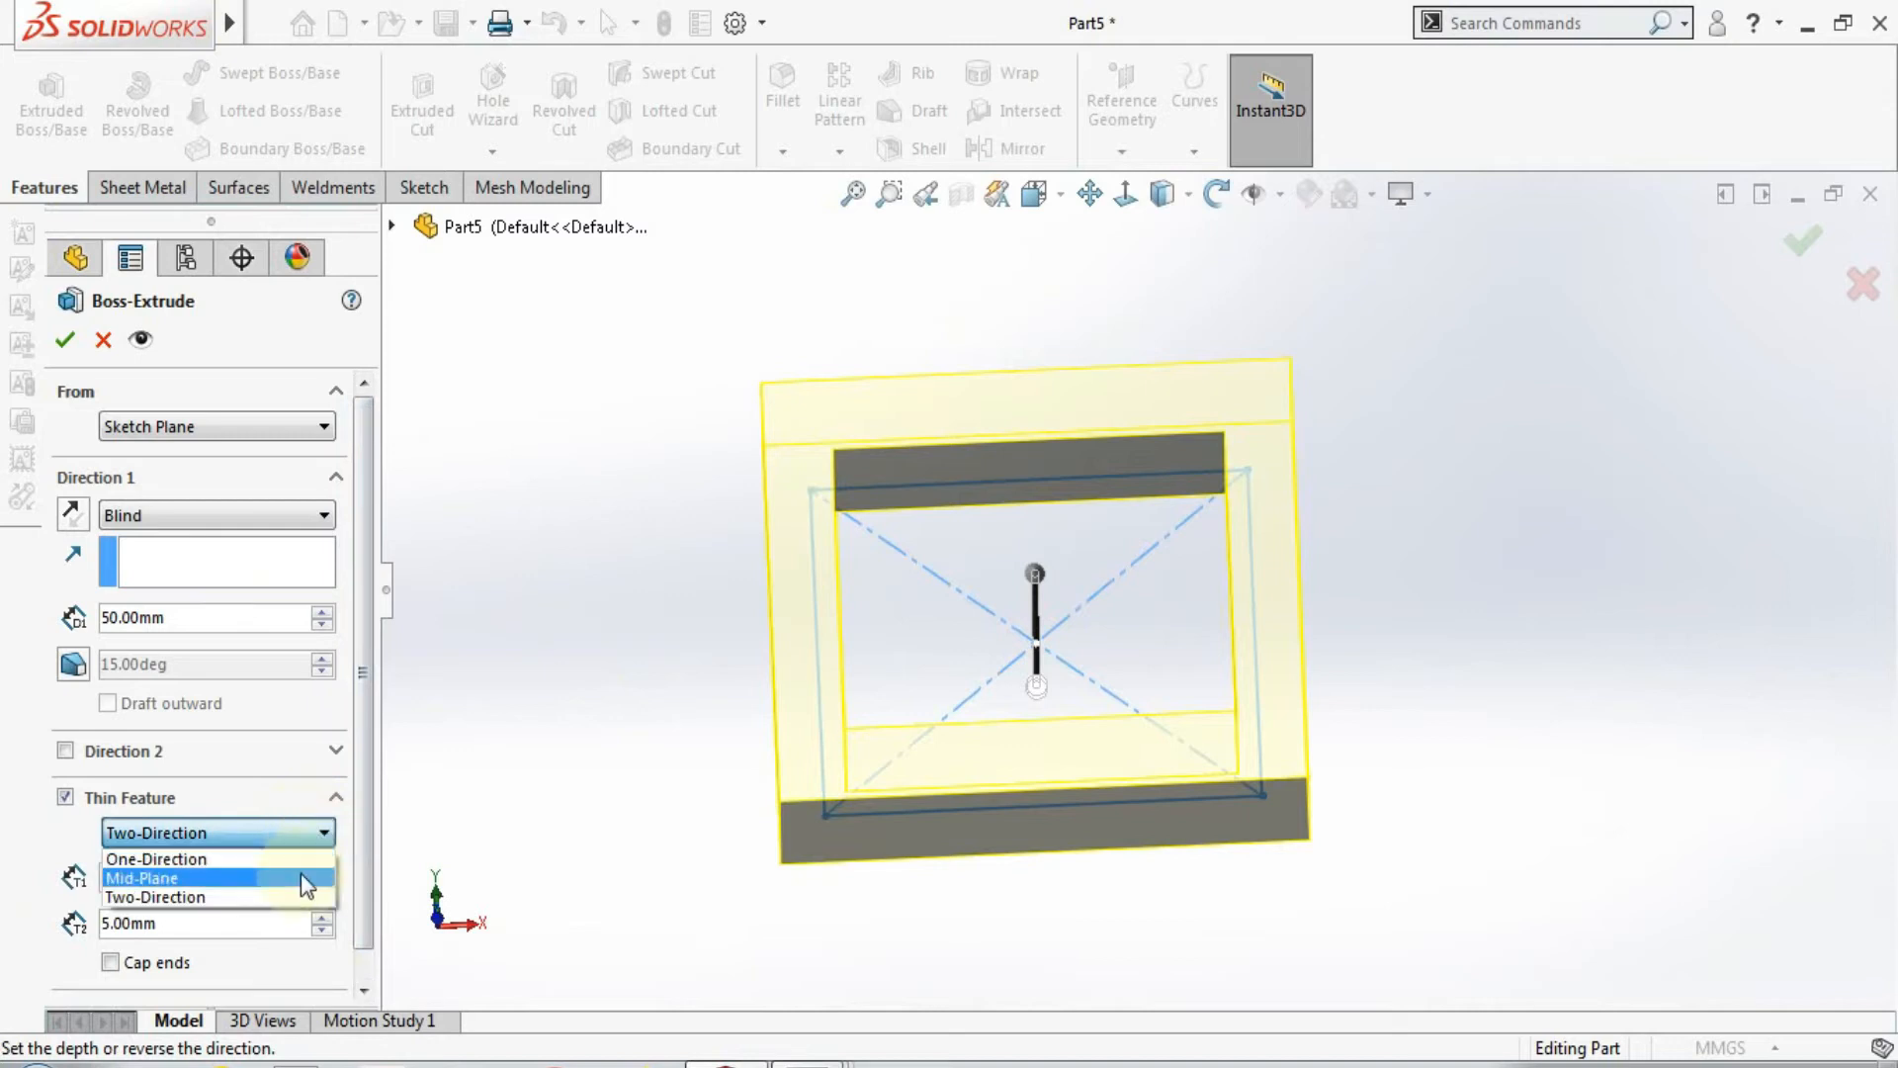
click(301, 879)
mouse_move(534, 754)
middle_down()
mouse_move(708, 543)
mouse_move(738, 640)
mouse_move(614, 636)
mouse_move(544, 595)
mouse_move(511, 697)
mouse_move(534, 791)
middle_up()
click(66, 341)
scroll(781, 484, up, 4)
middle_drag(781, 484, 1404, 766)
click(1439, 771)
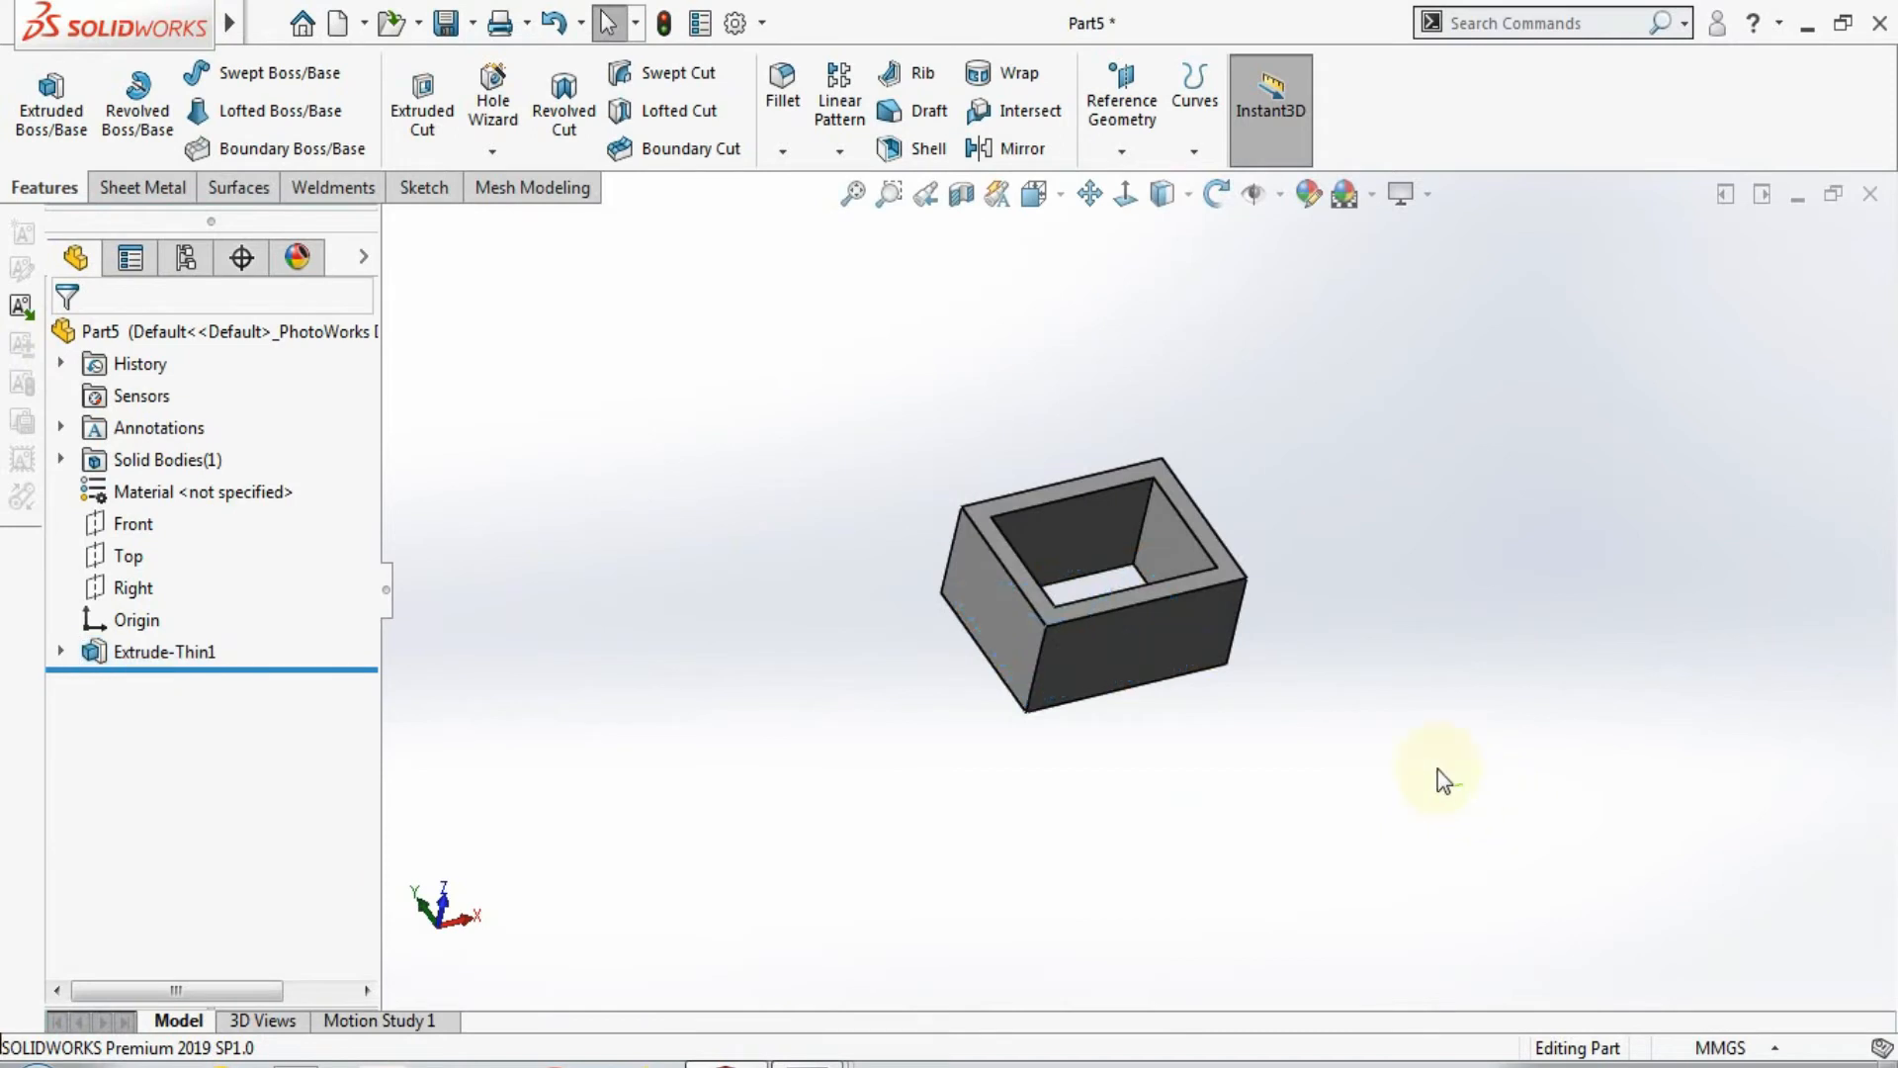
scroll(1282, 575, down, 3)
middle_drag(1212, 415, 1217, 467)
key(Escape)
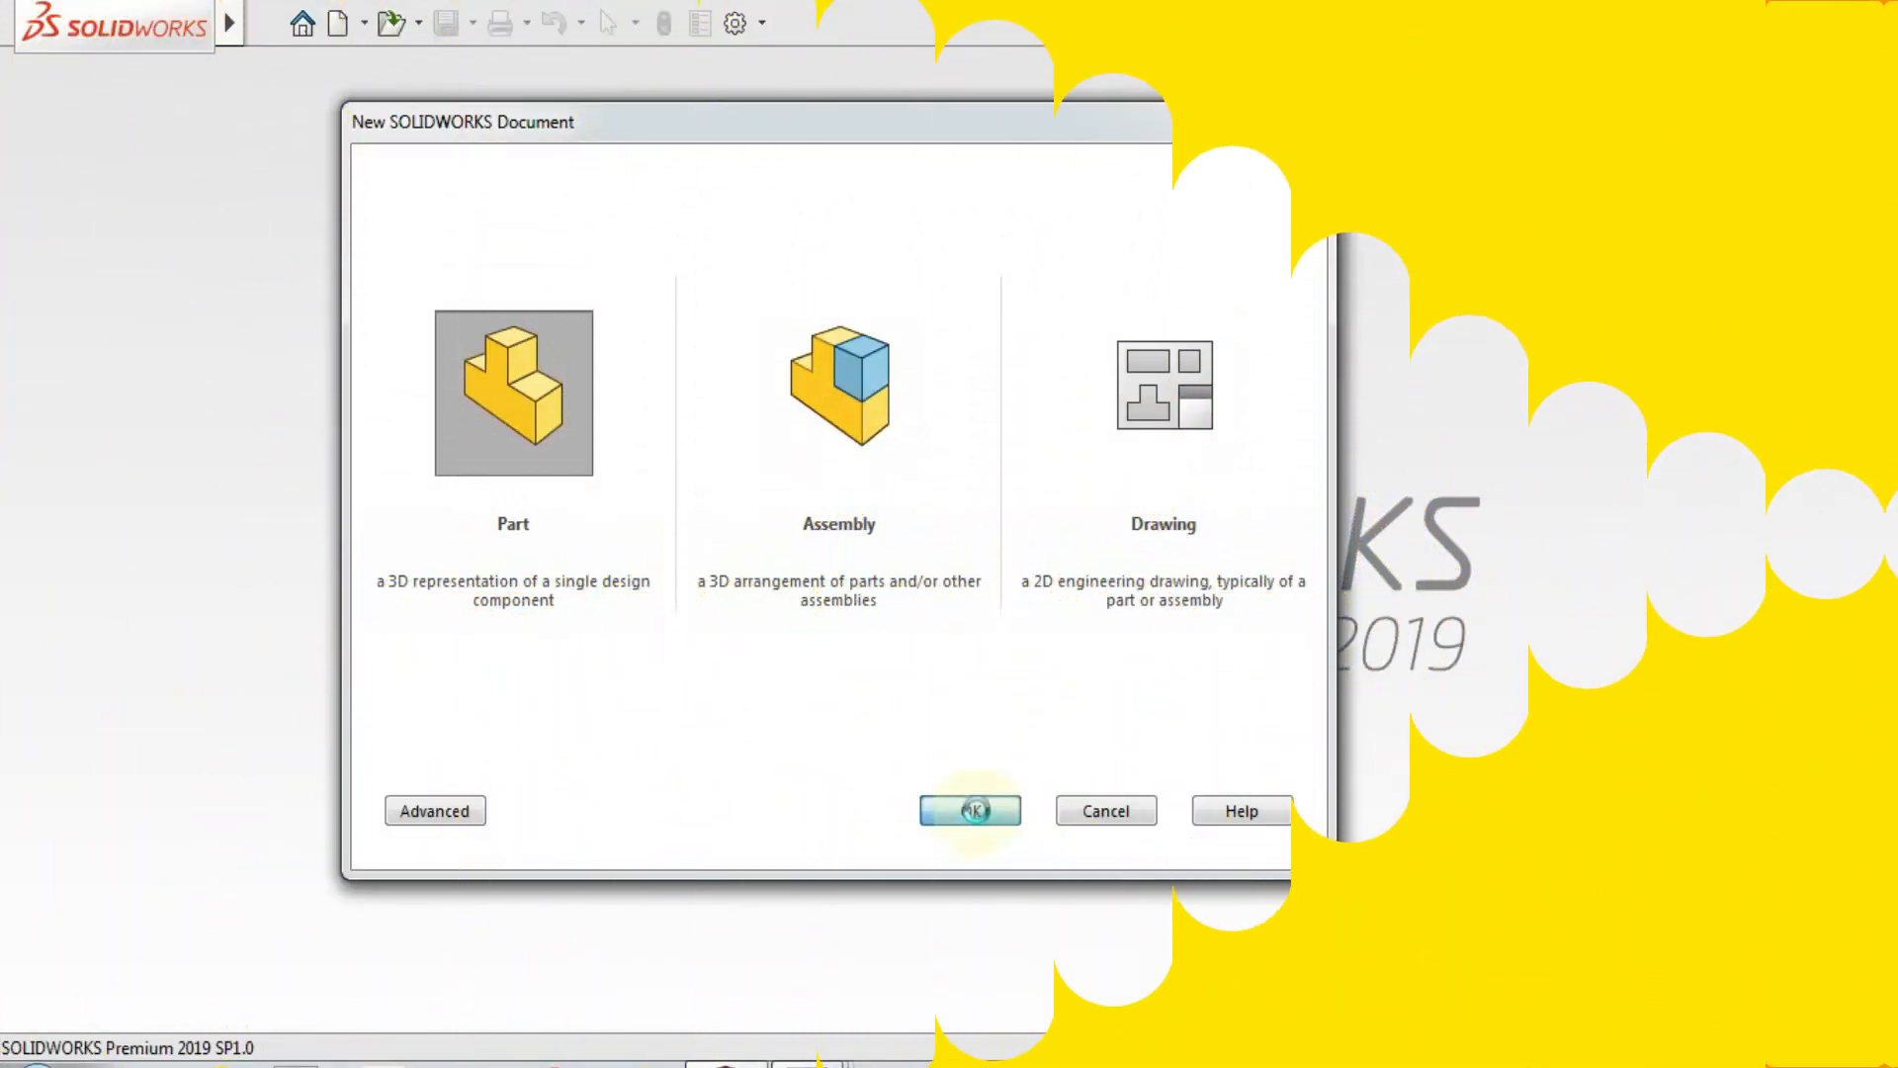
Step: Create a new part document and set its unit system to MMGS
click(970, 797)
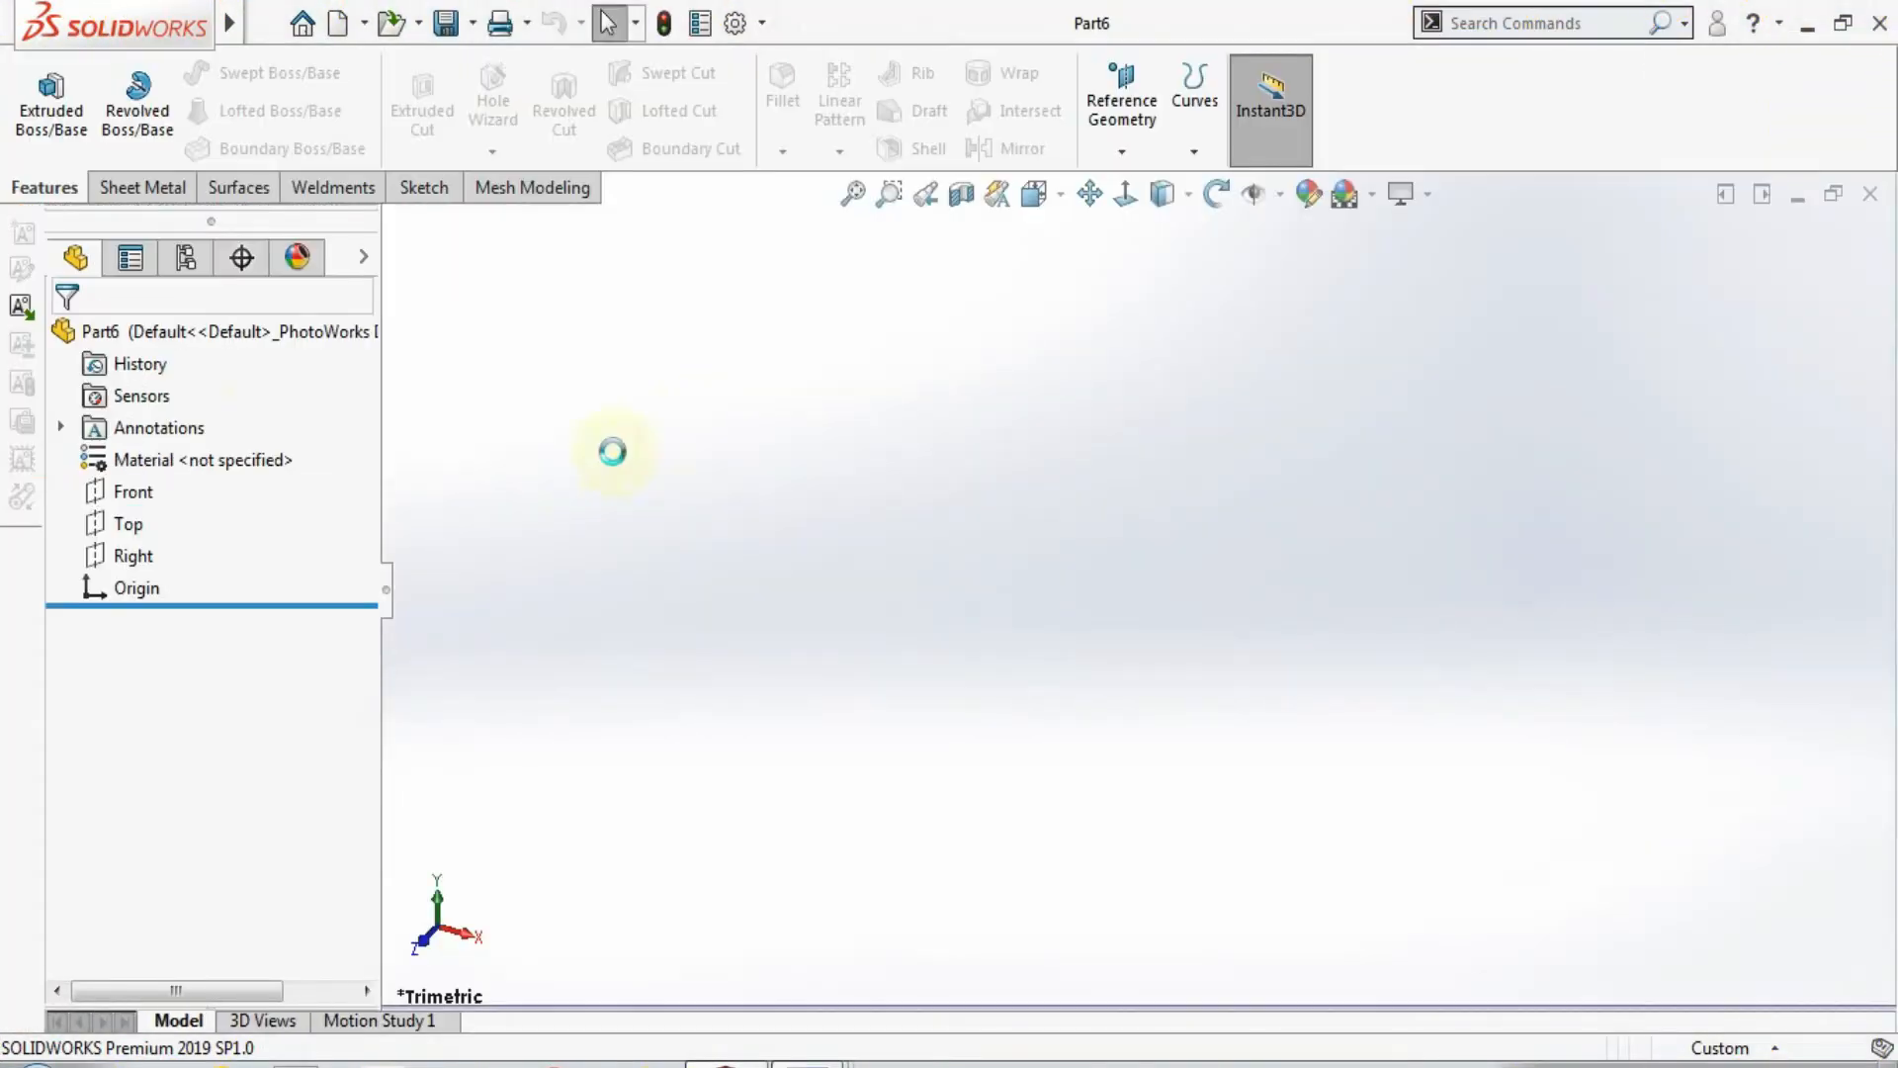
click(1725, 1048)
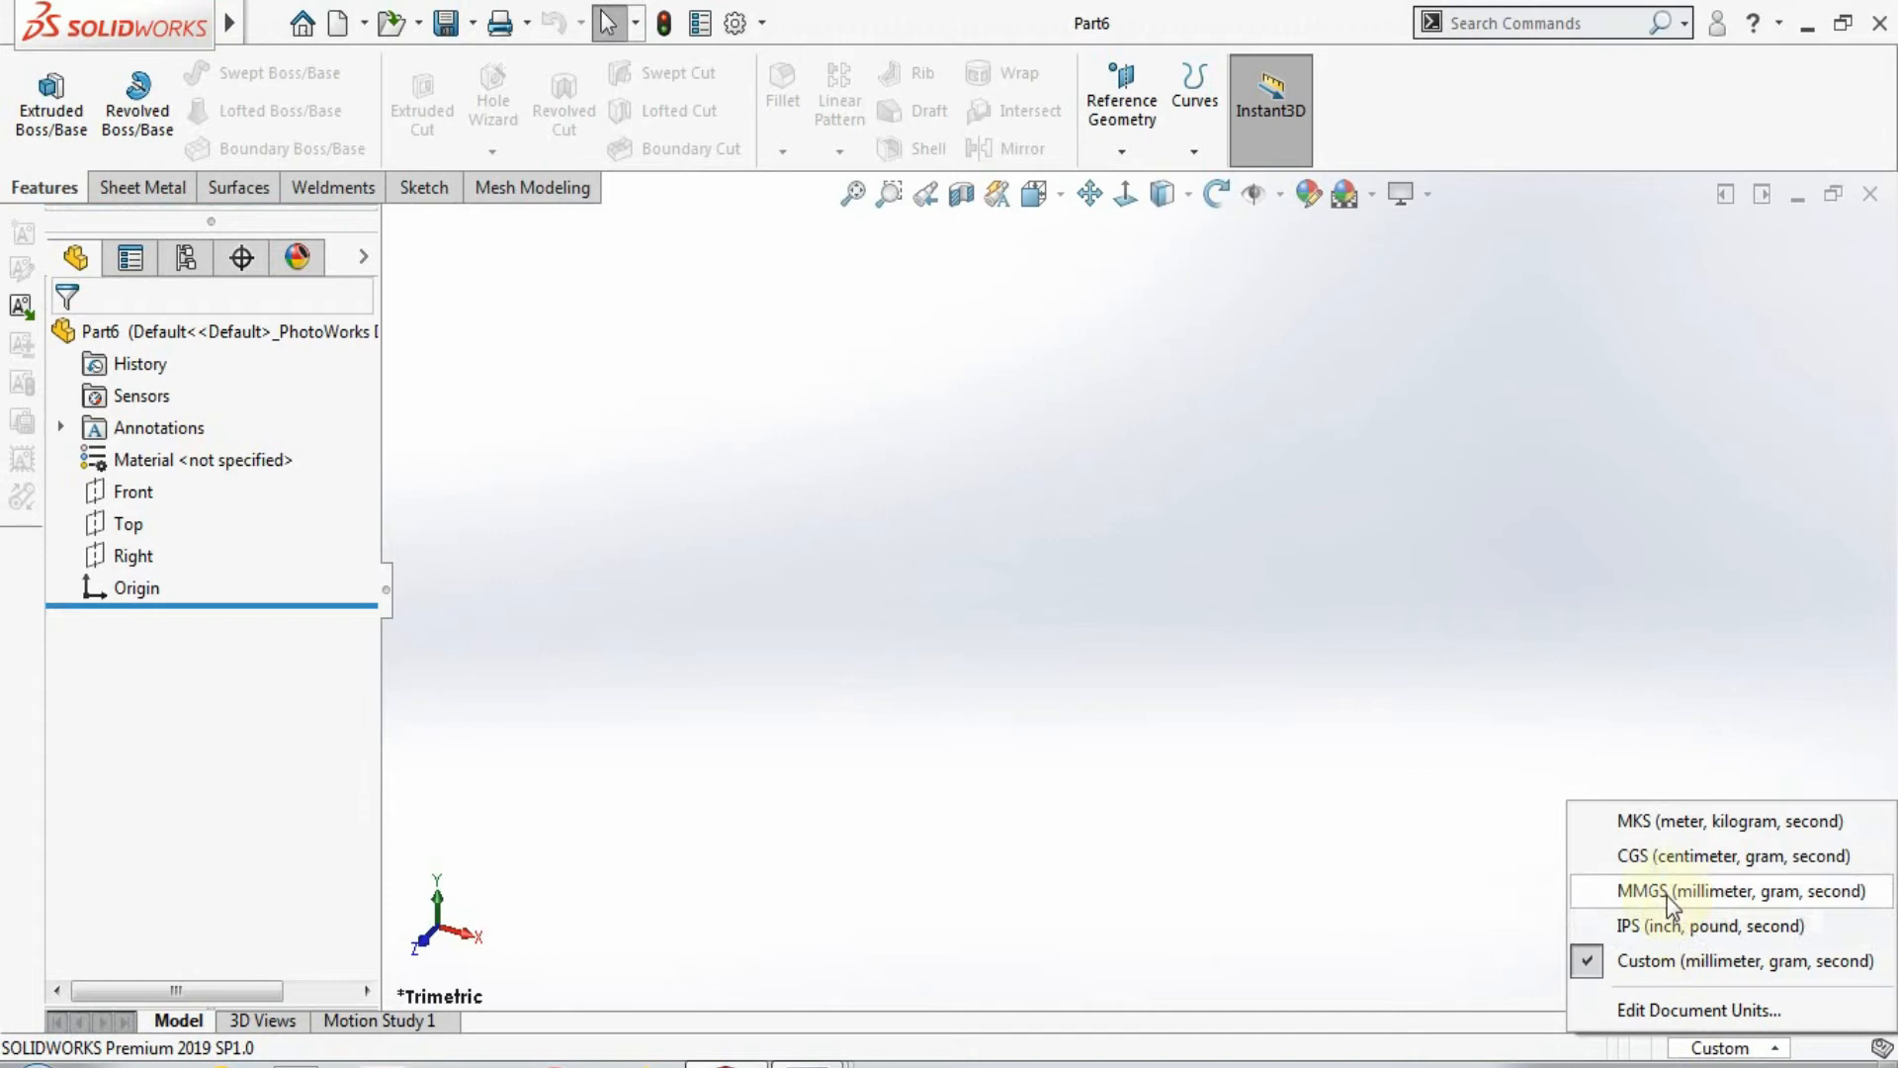
click(1669, 891)
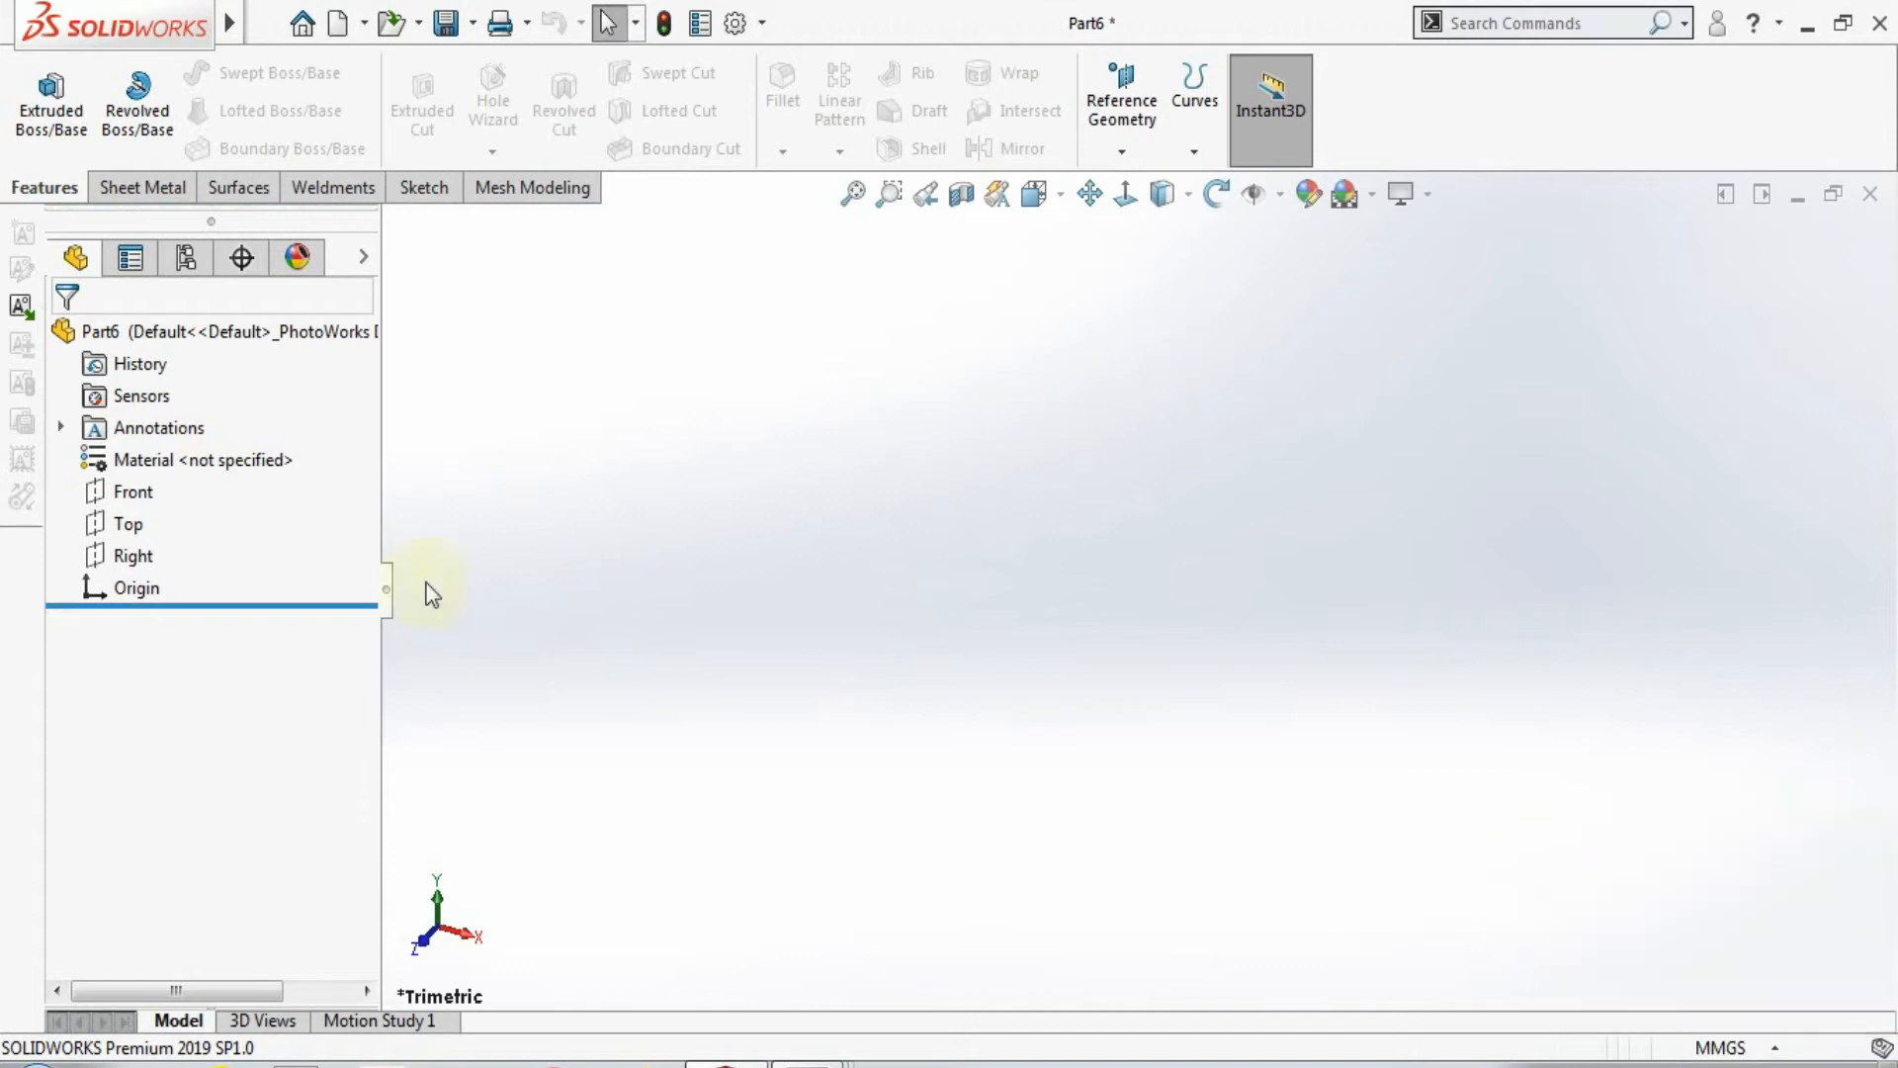
Step: Start a sketch on the Front plane and draw a vertical line about 89 mm upward from the origin
click(126, 491)
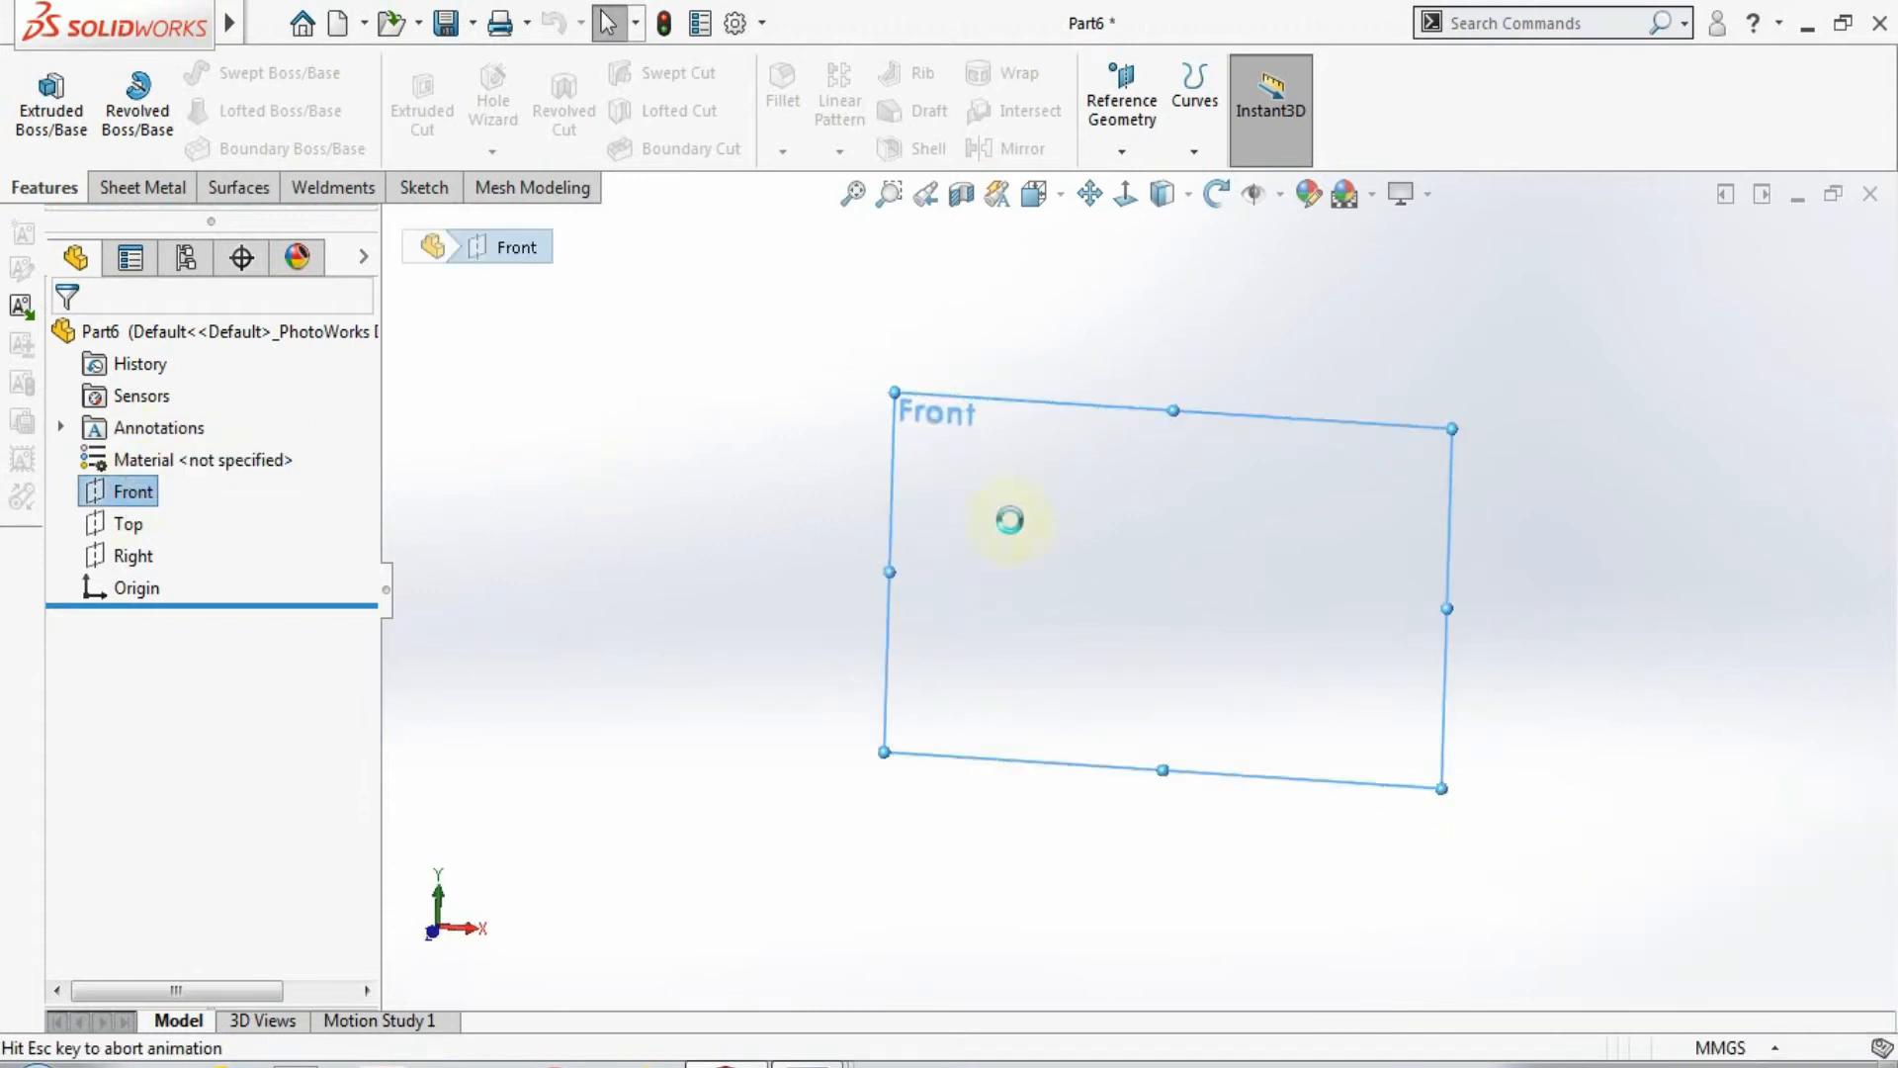
key(l)
click(1126, 194)
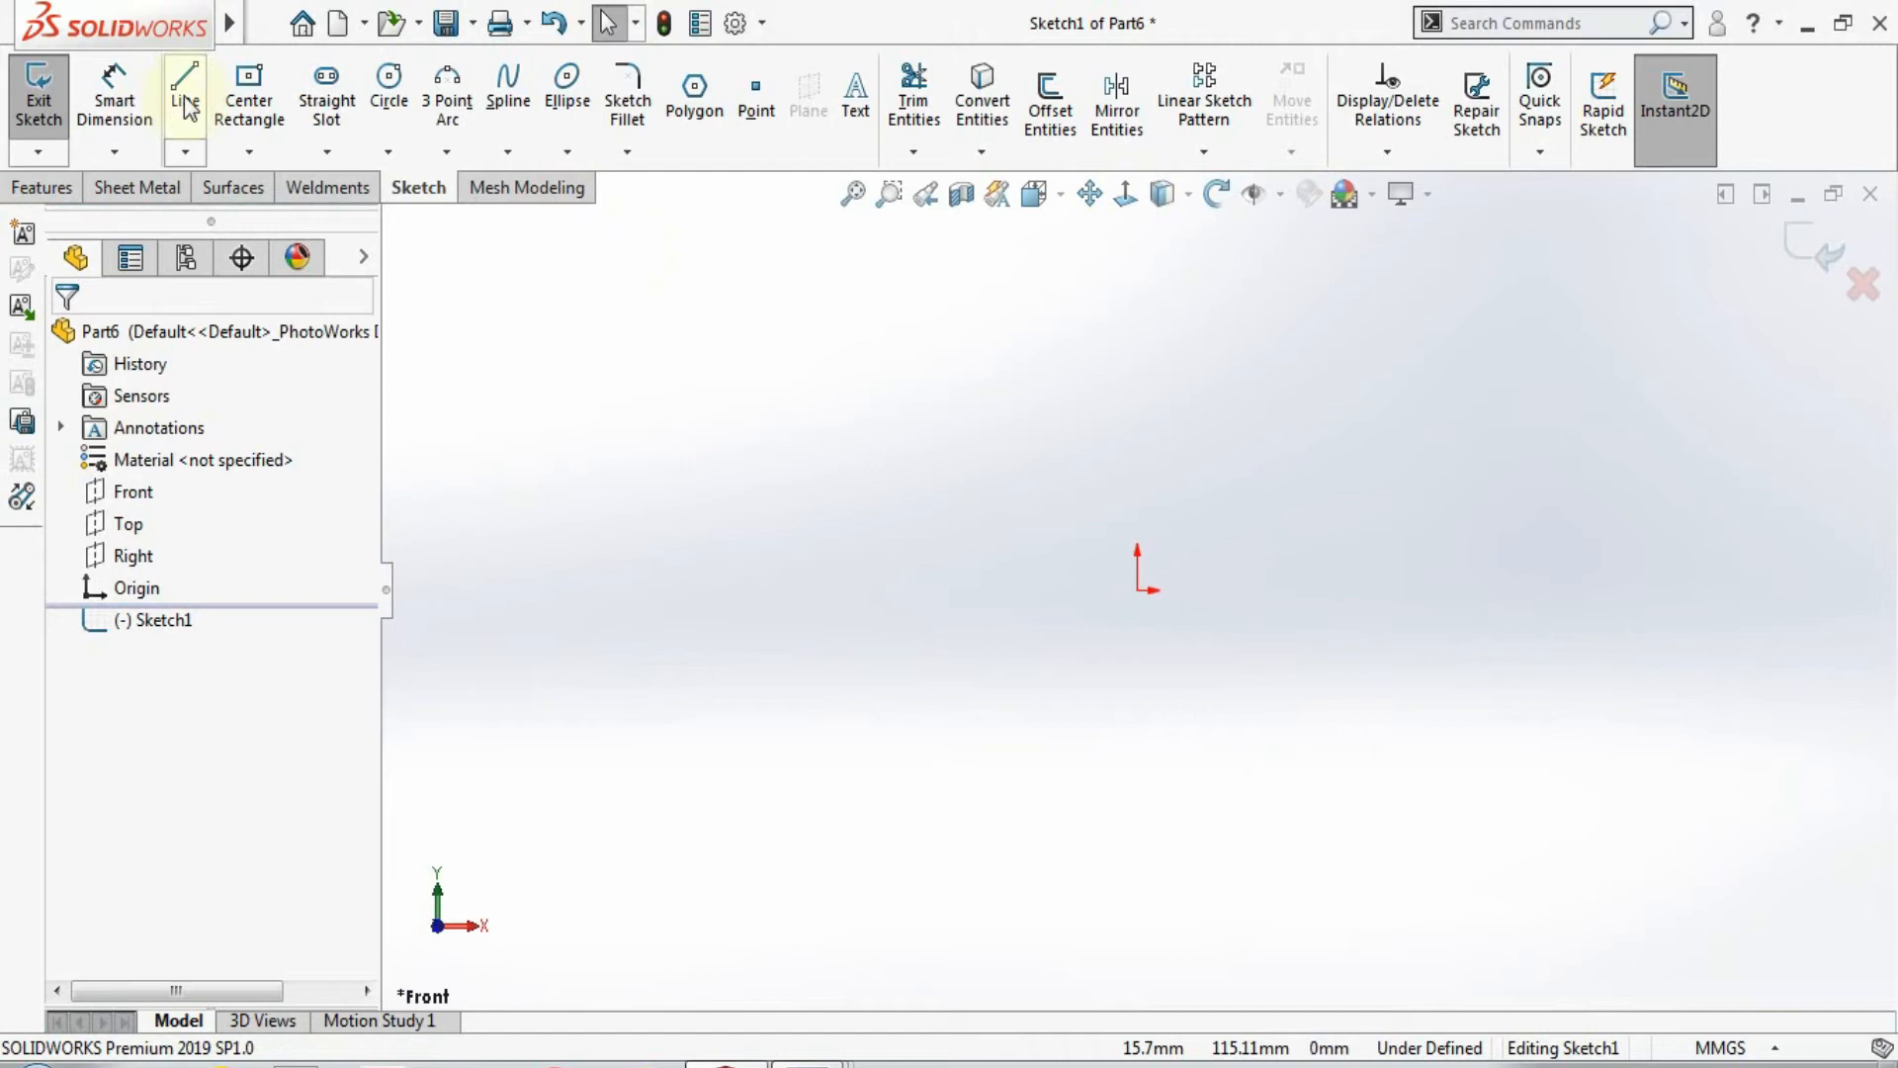
key(l)
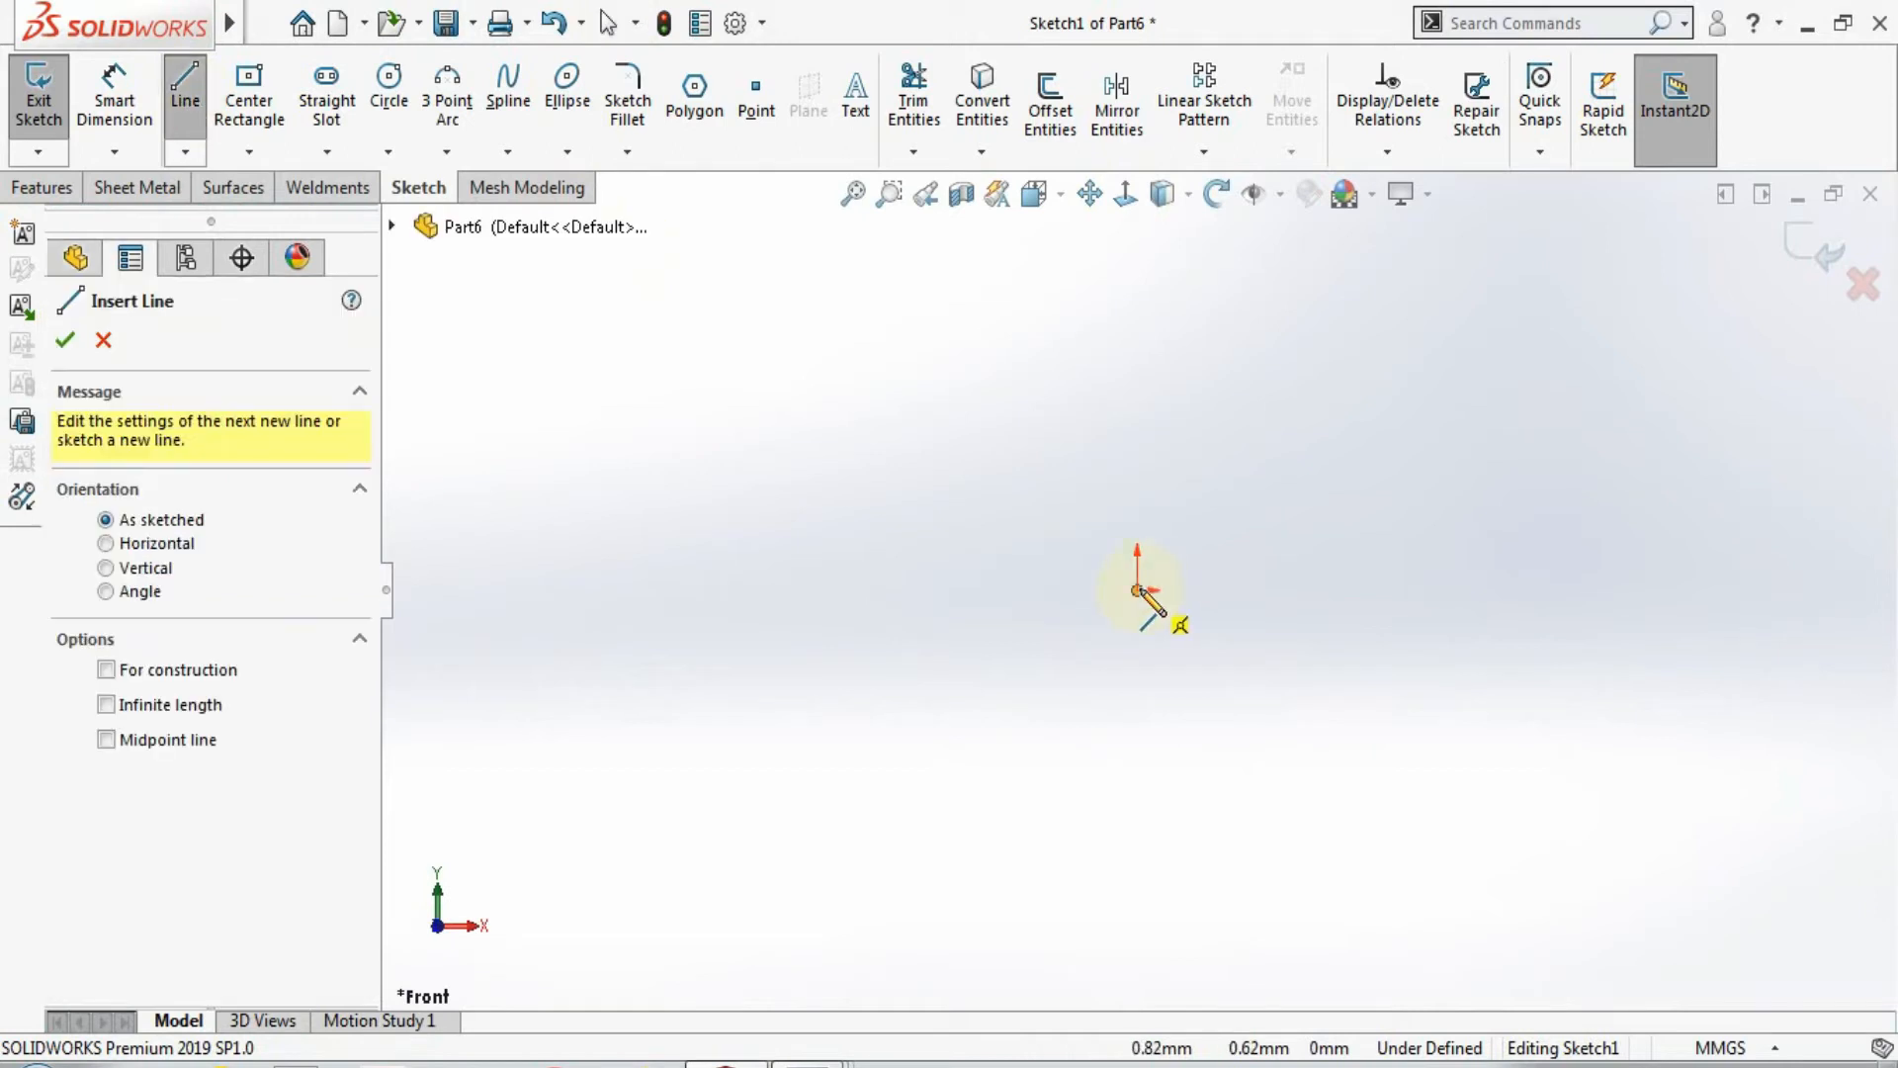
click(1137, 590)
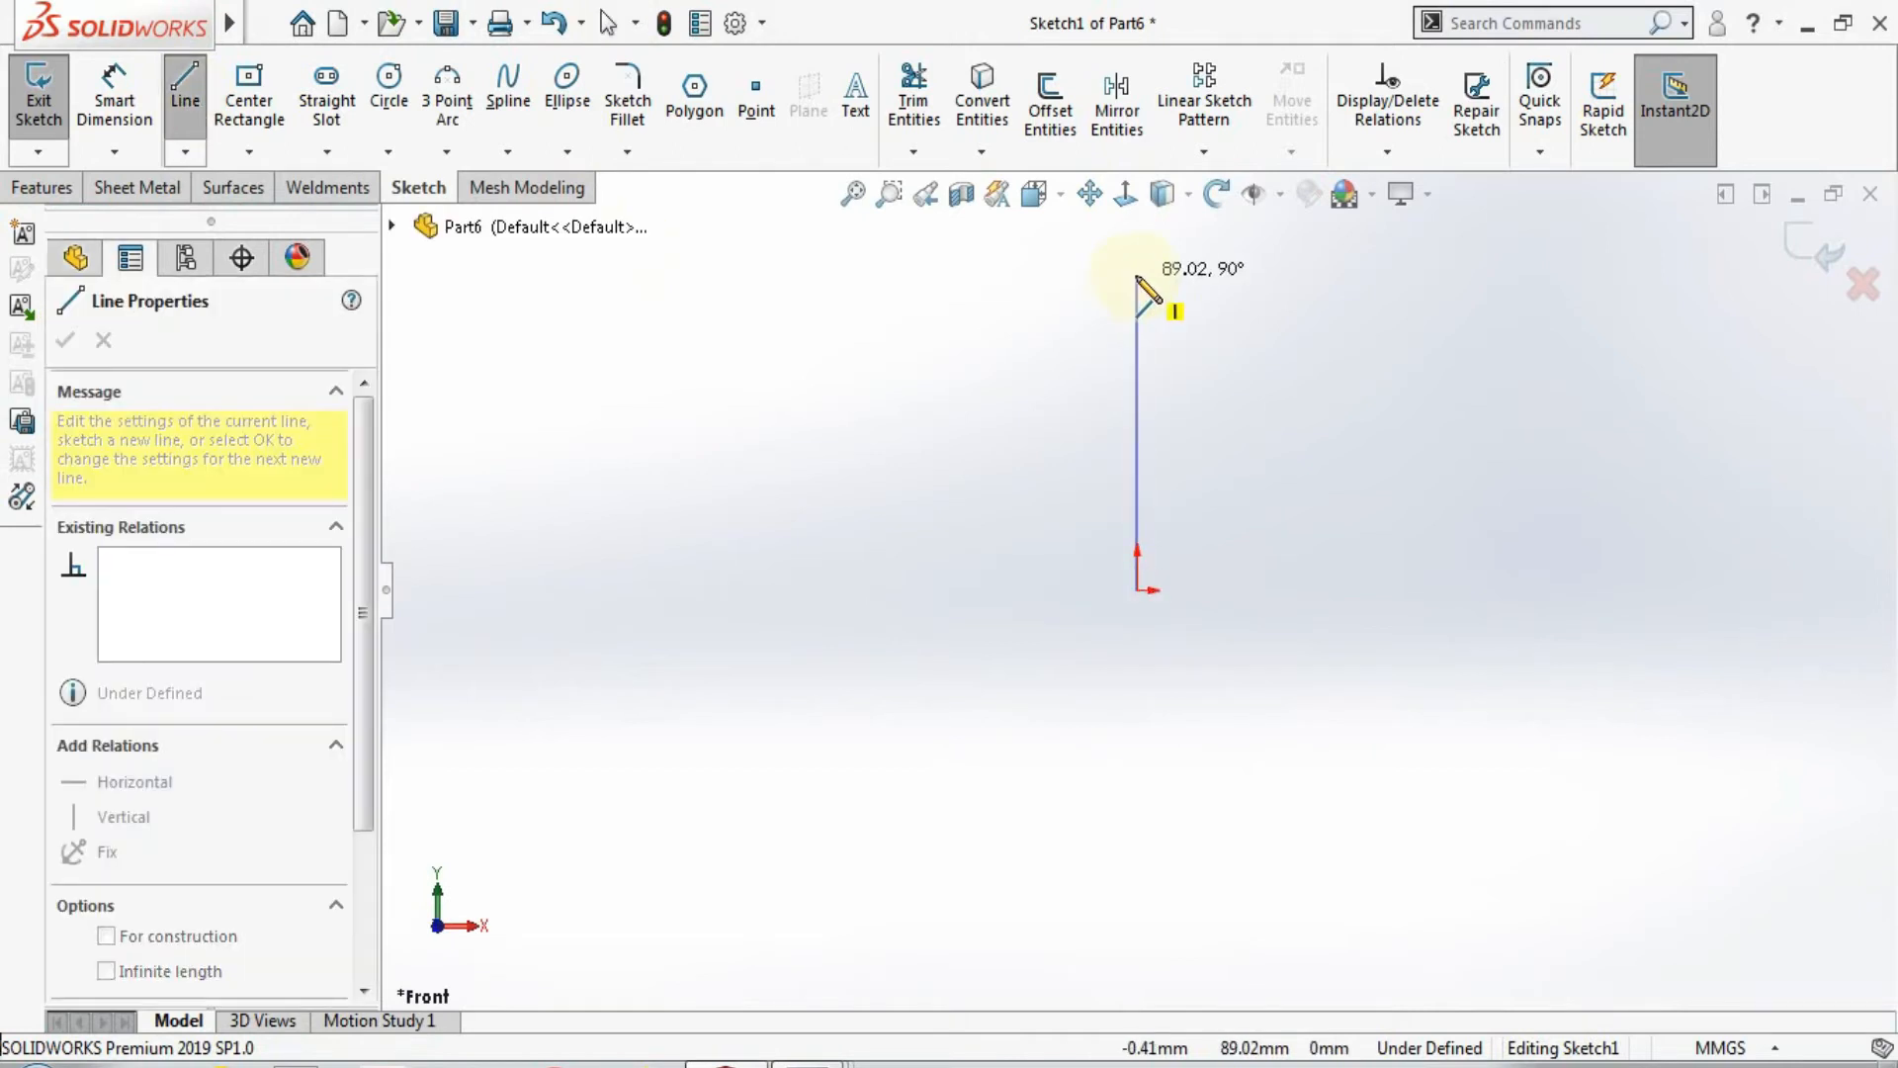
click(1137, 277)
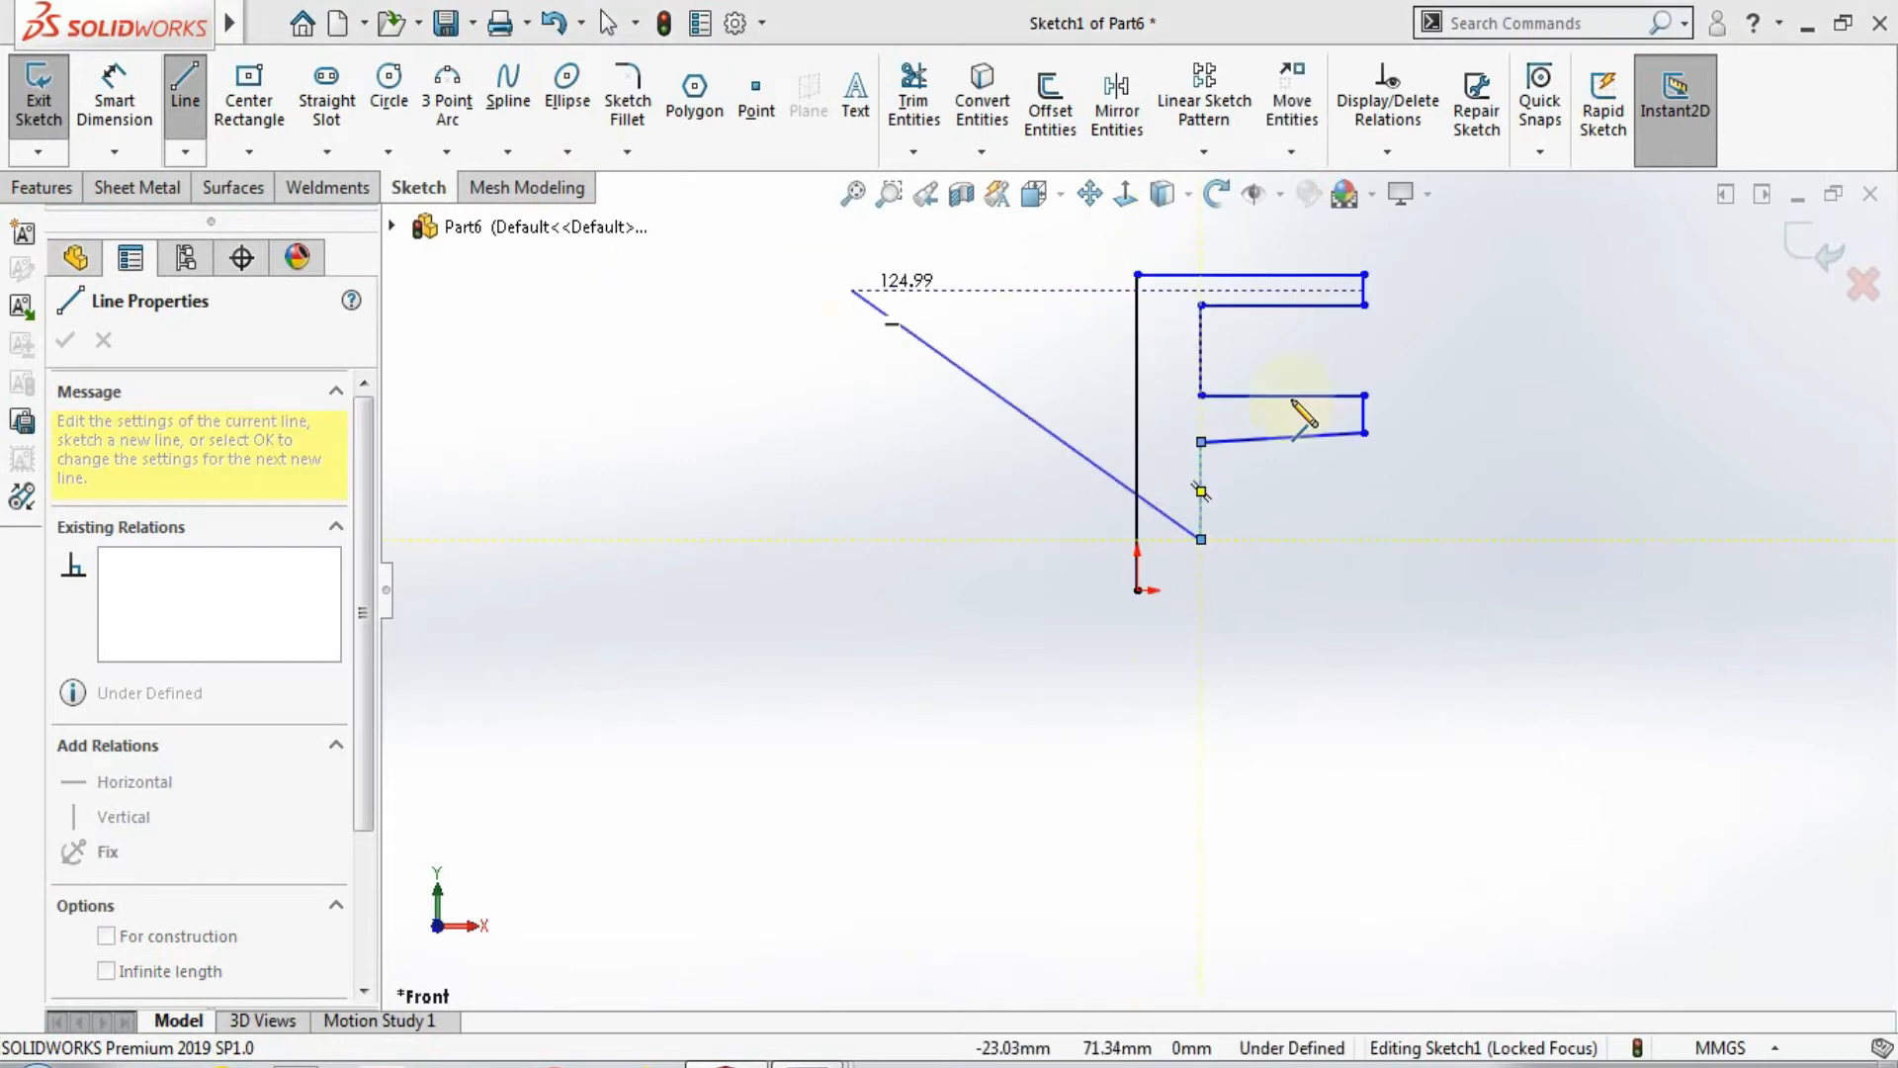
Step: Continue the line chain into a closed comb-shaped profile with four arms on one side of the spine, ending at the origin
click(1407, 573)
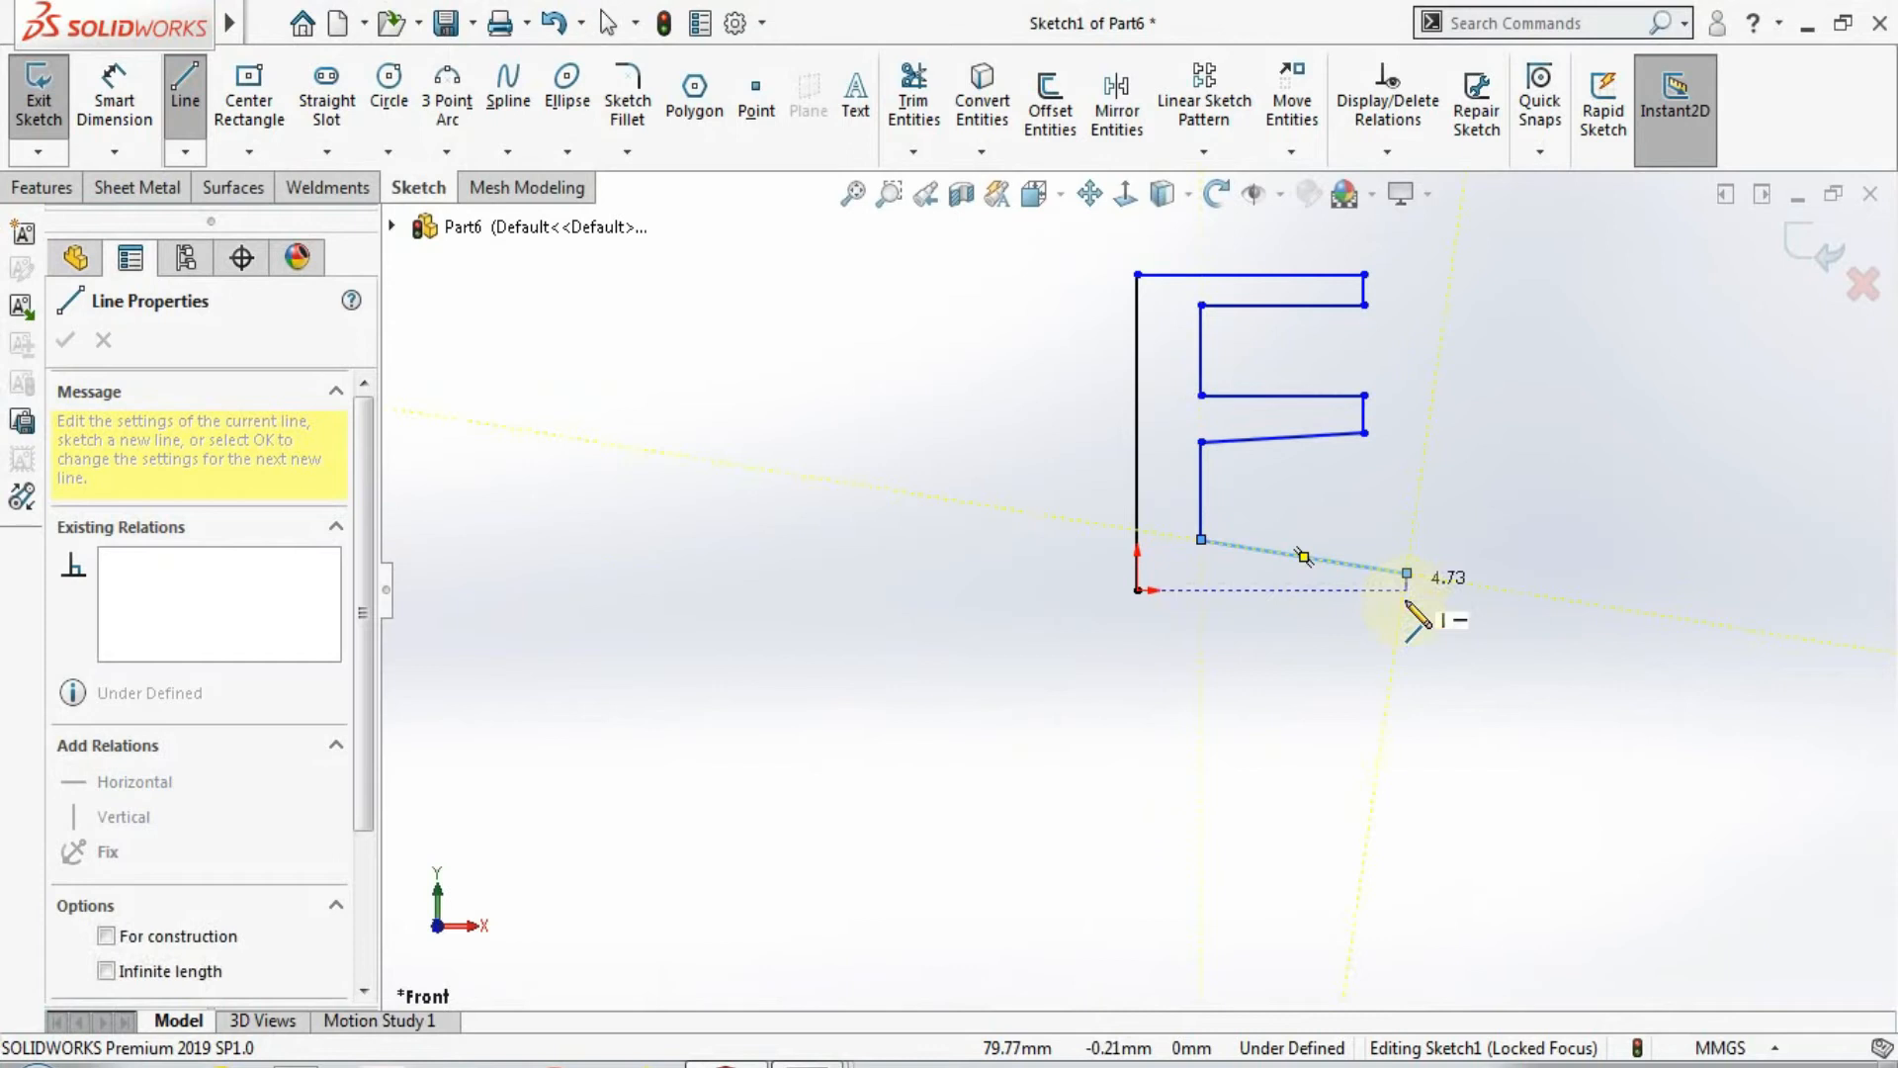
click(1209, 601)
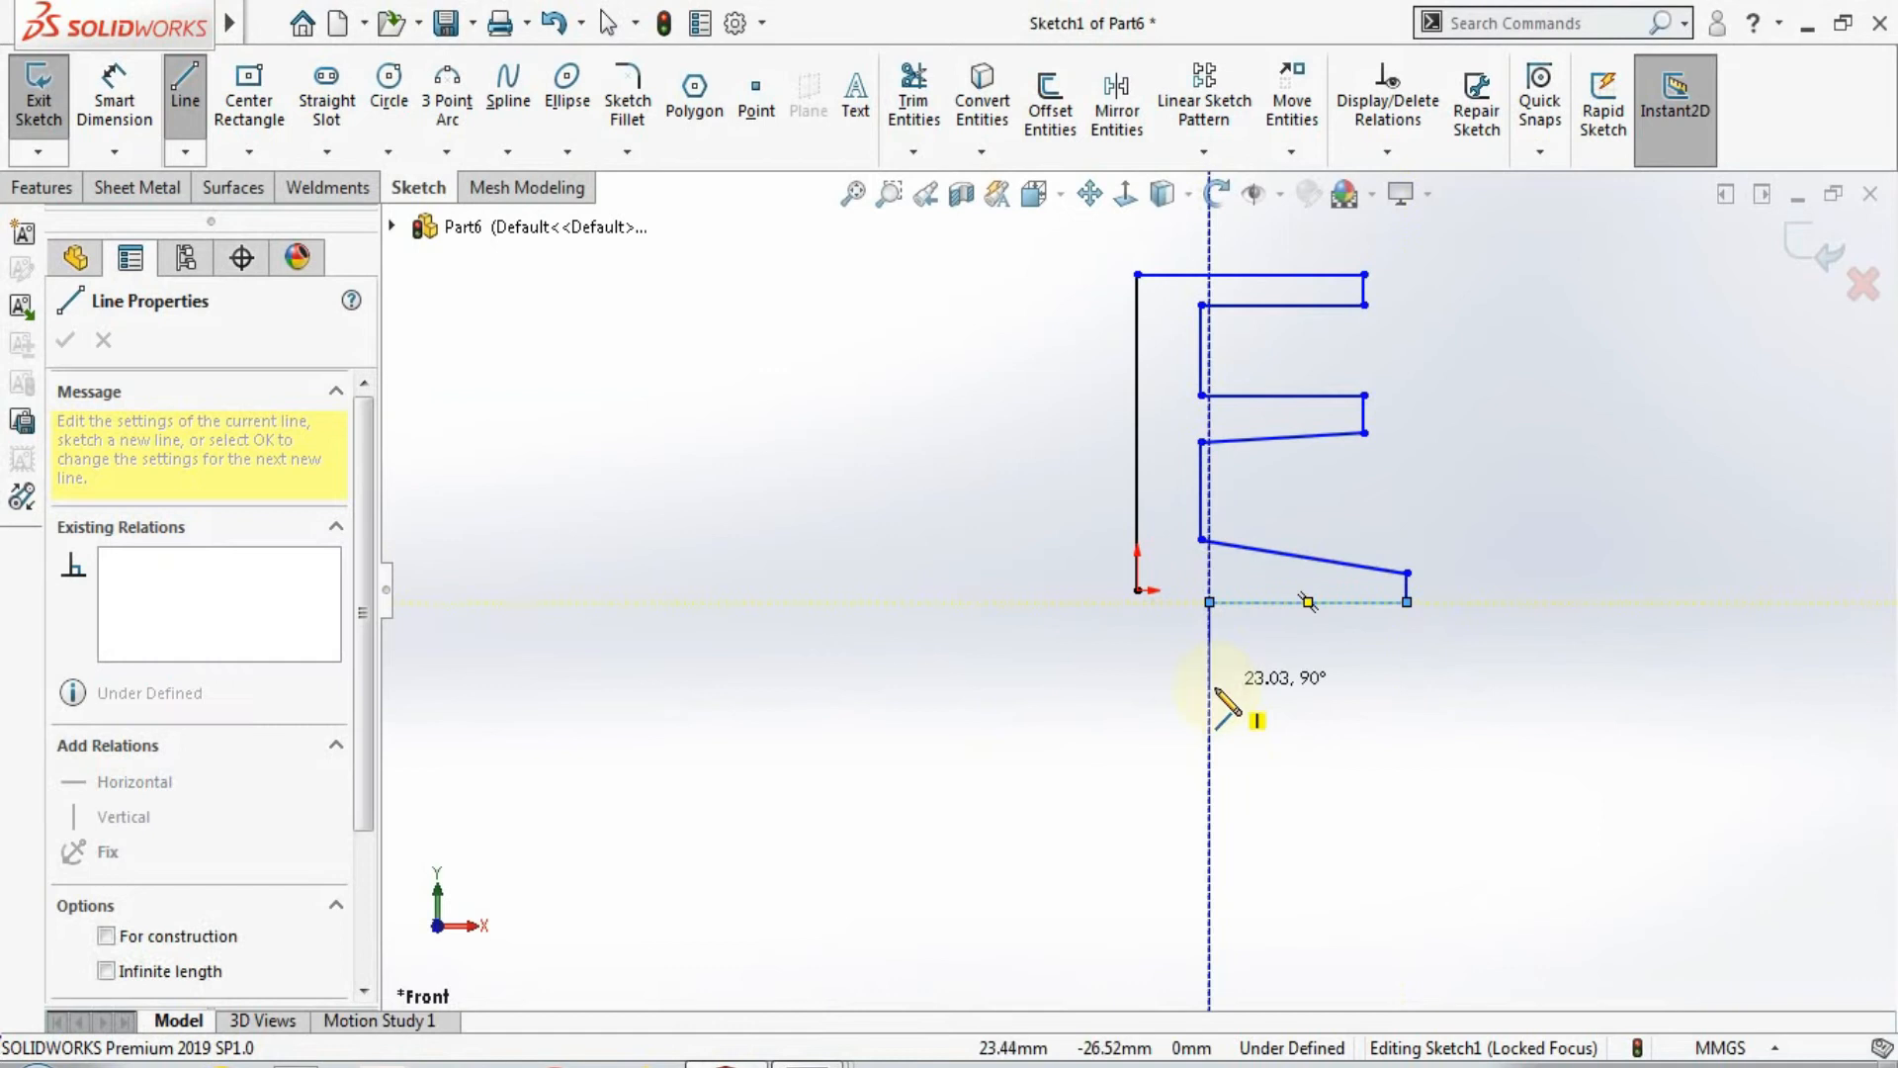
double_click(1209, 685)
click(1421, 702)
click(1420, 747)
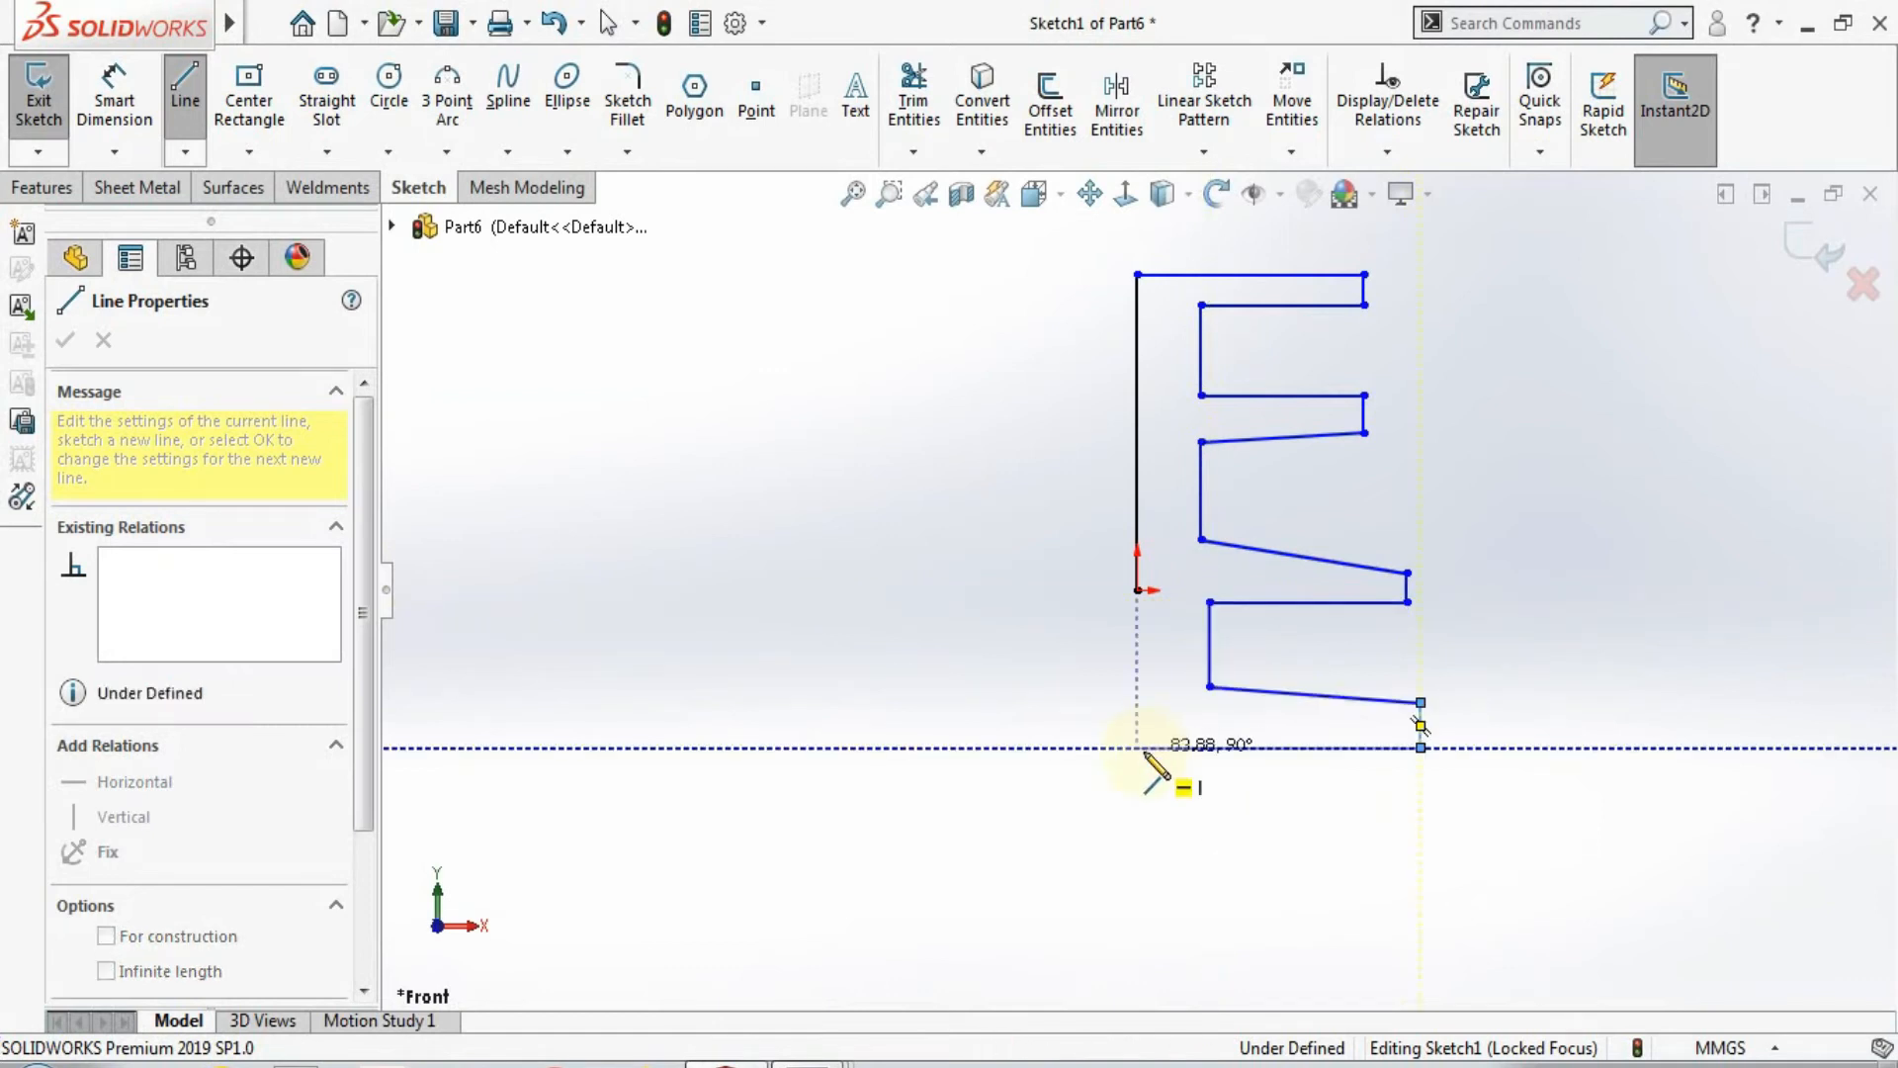
click(1136, 747)
click(1137, 589)
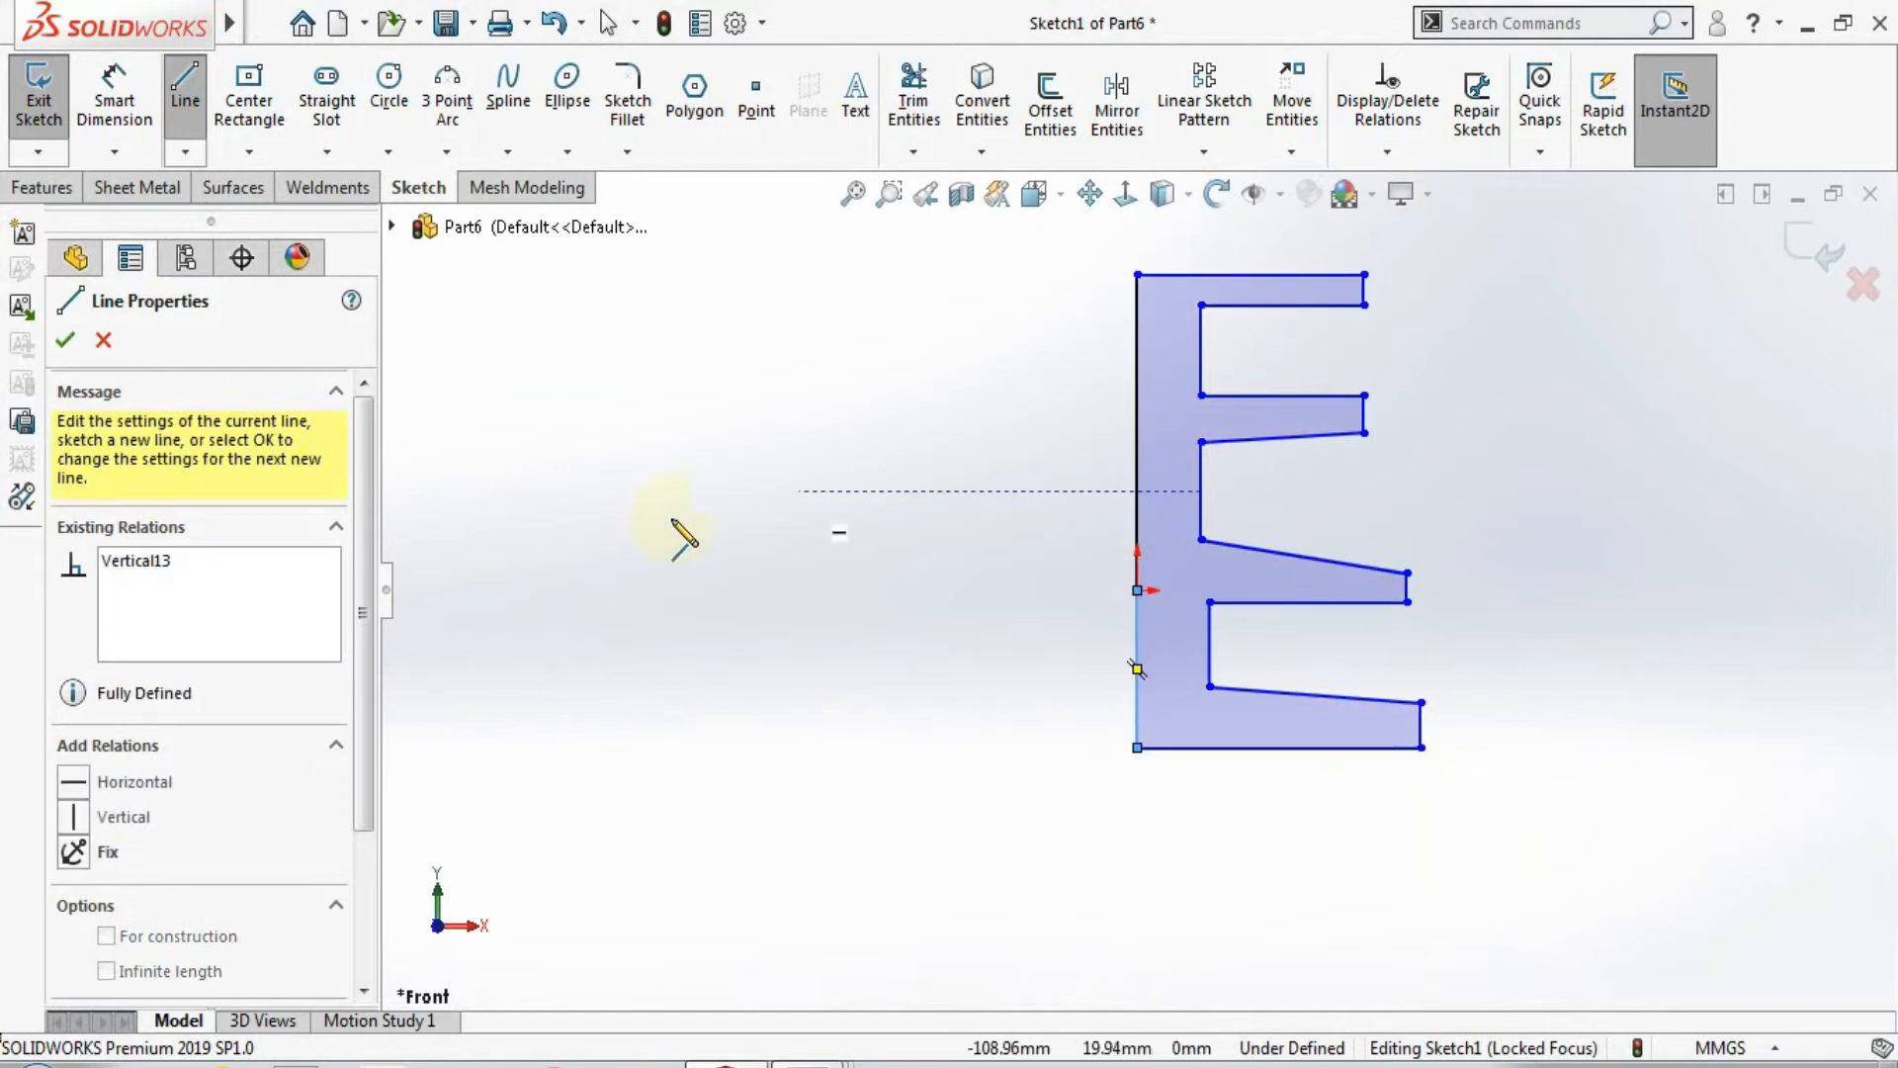
click(66, 340)
key(Escape)
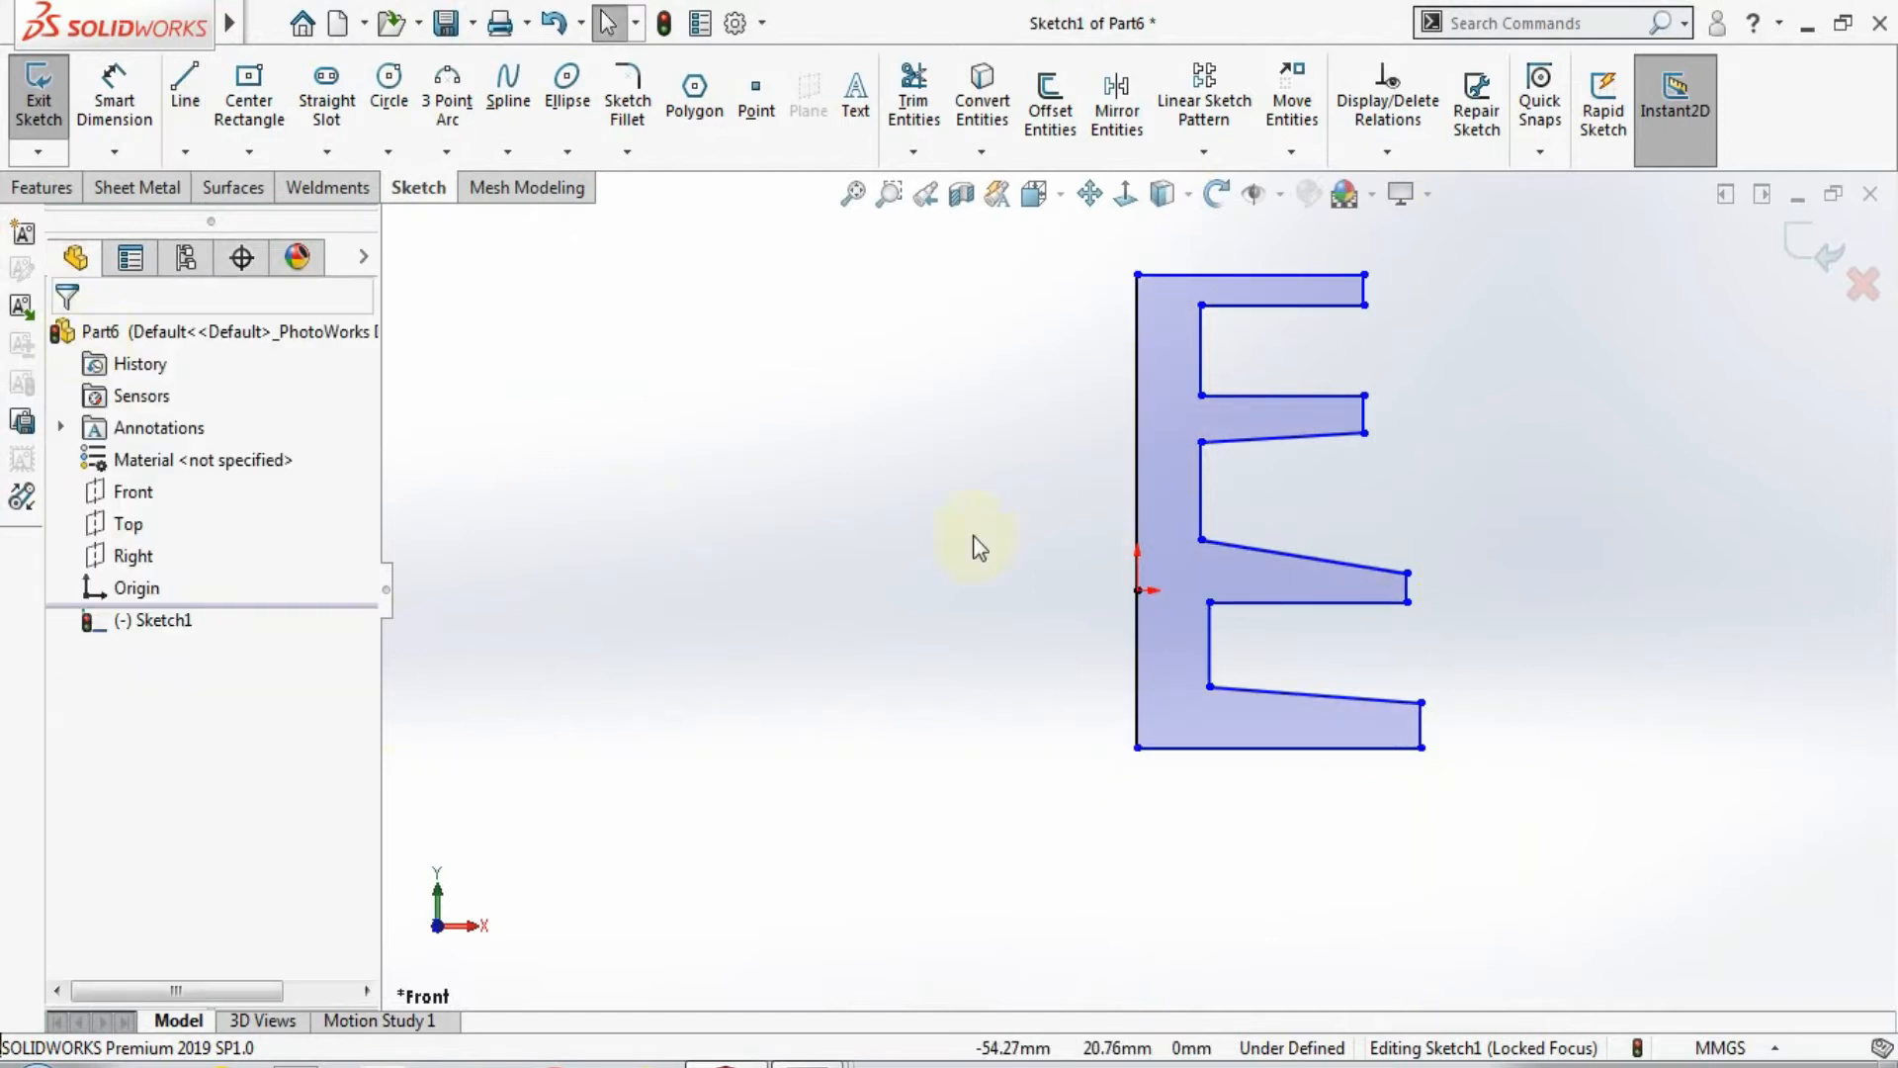
Step: Start a boss extrusion of the comb-shaped profile and raise its depth to 120 mm
key(f)
click(35, 188)
click(57, 111)
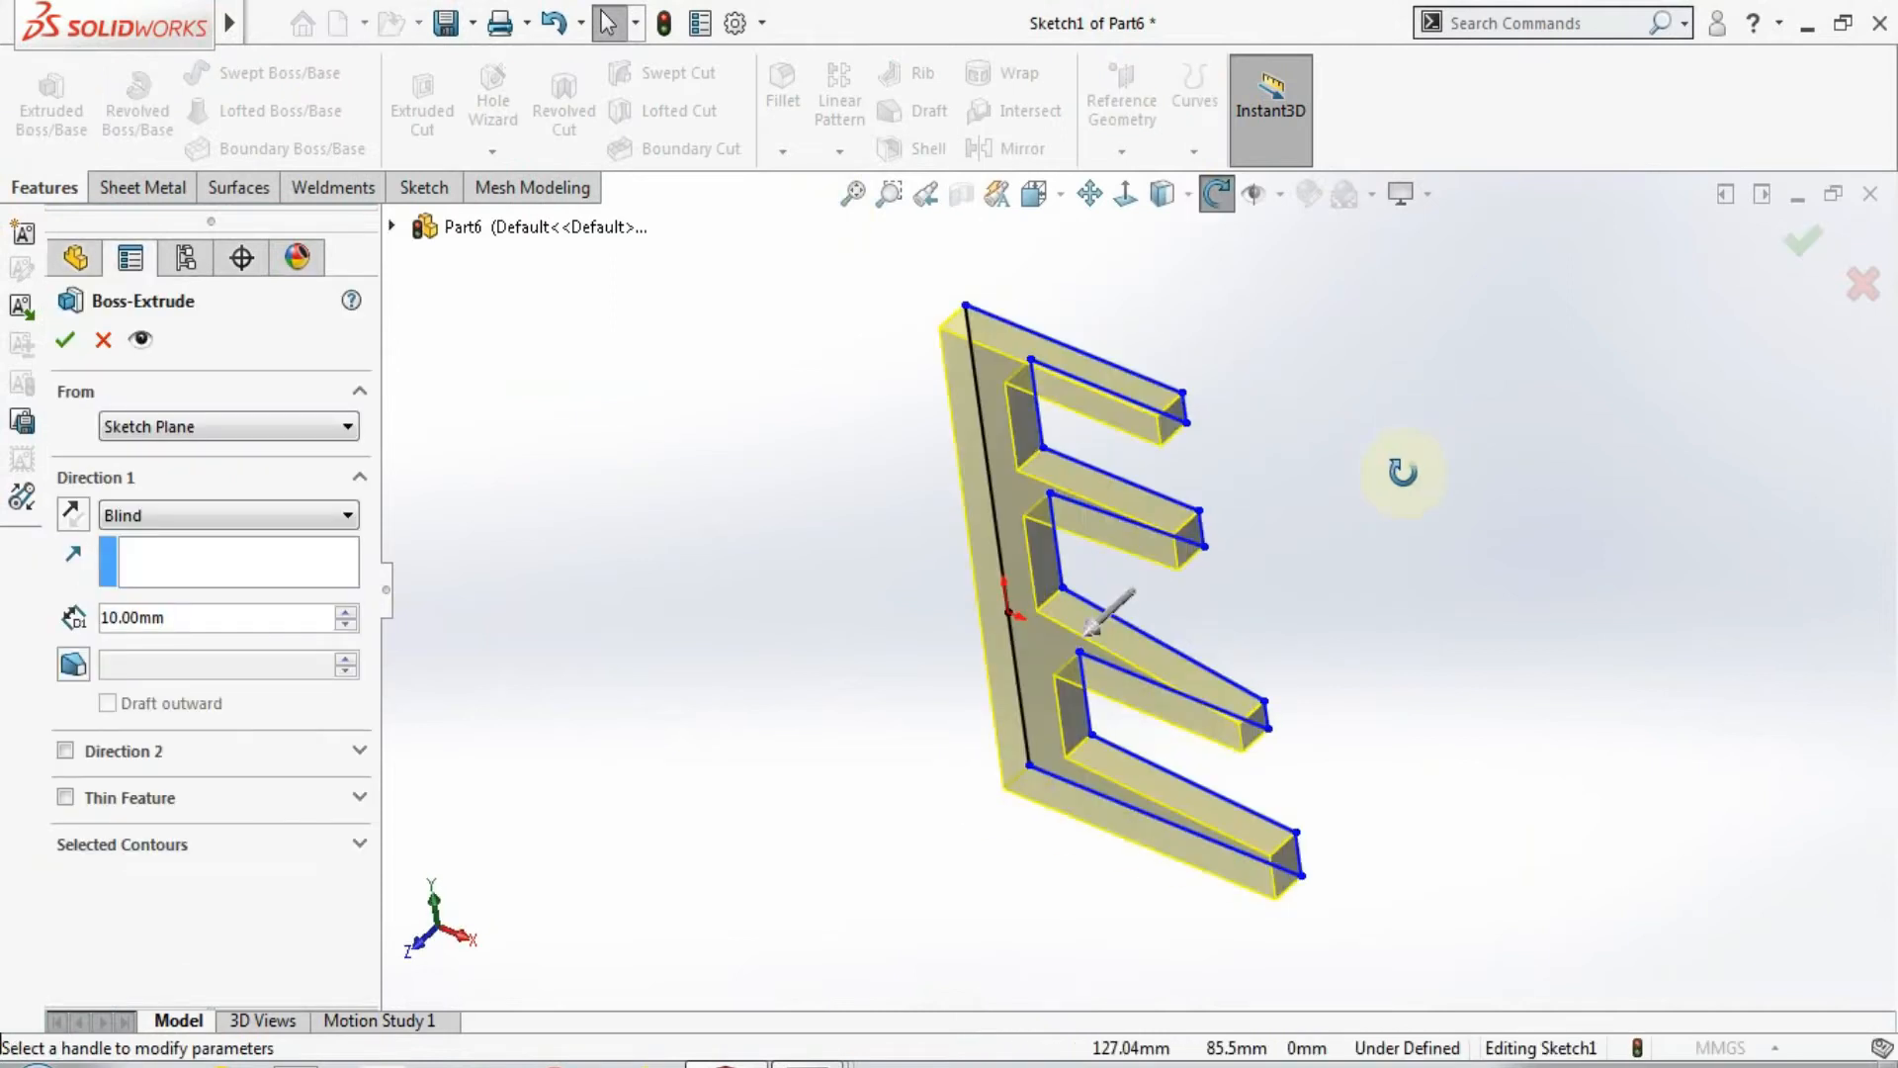
click(345, 613)
click(345, 613)
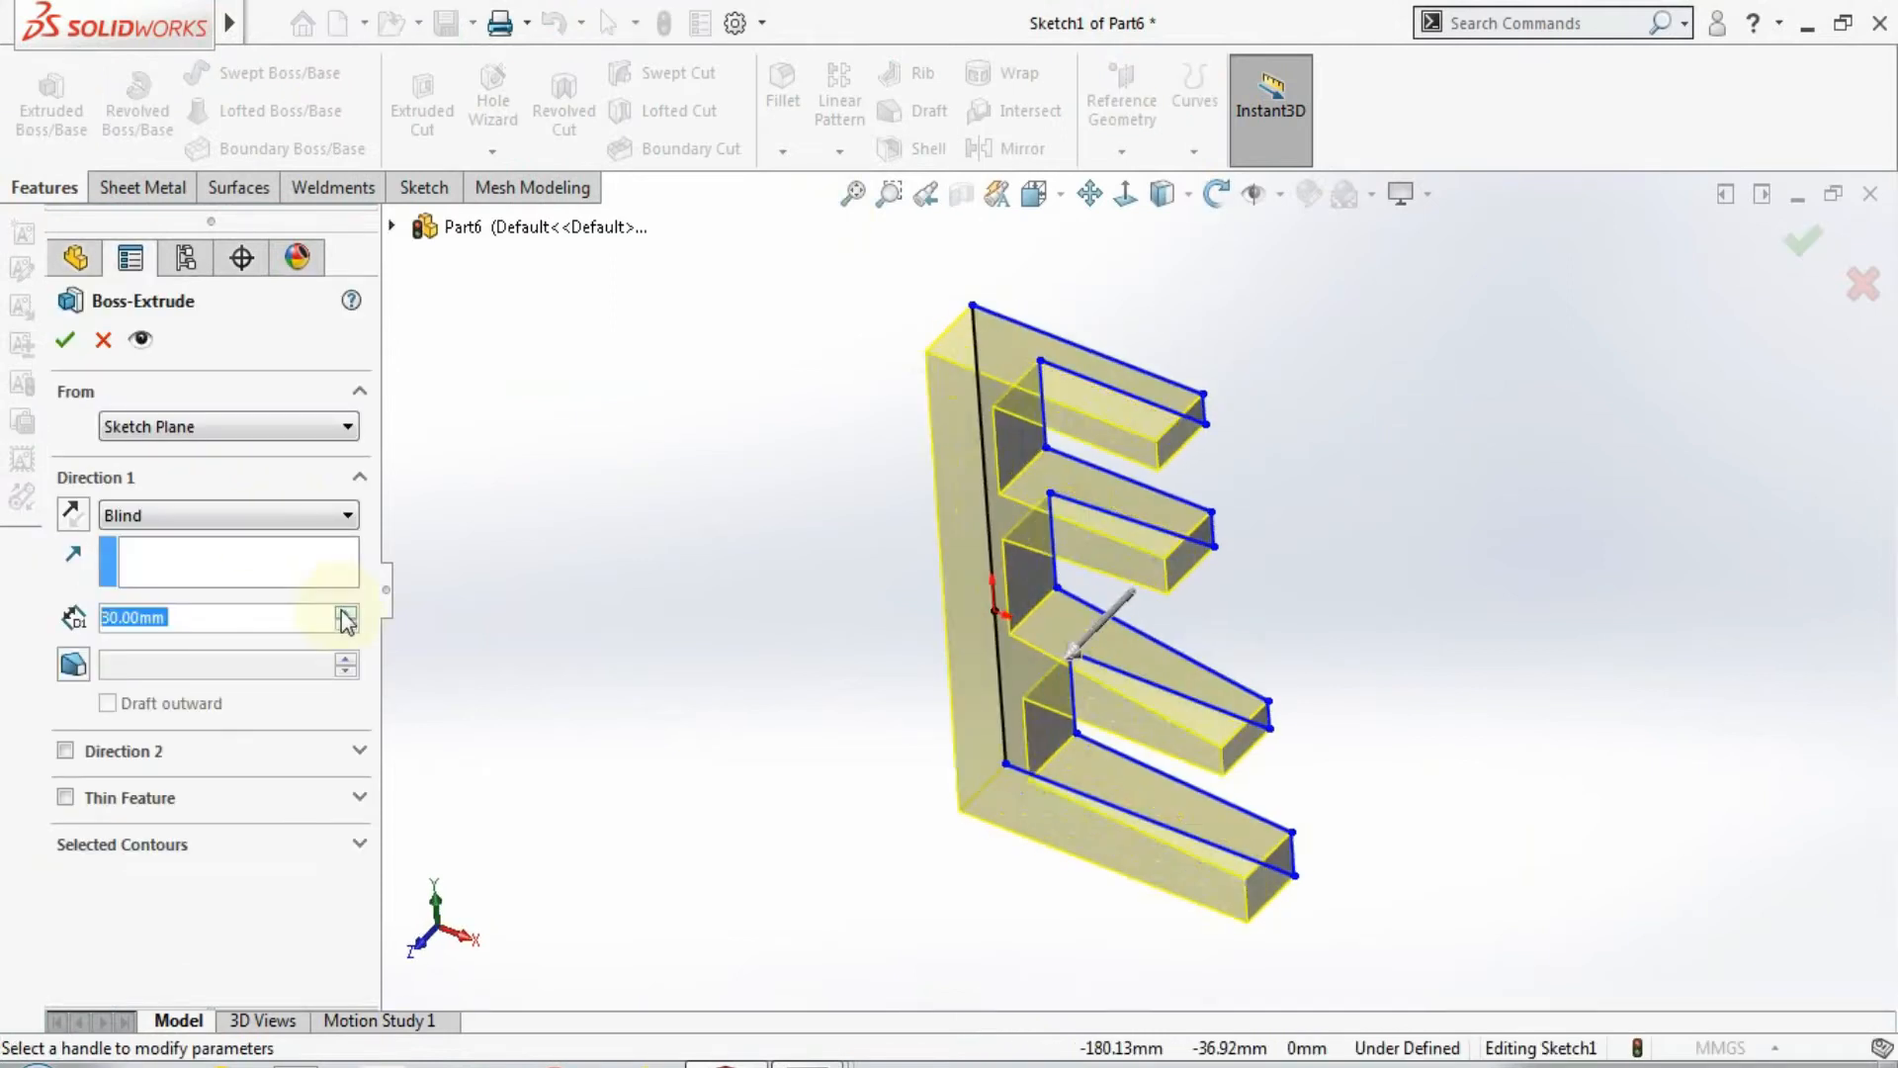
click(345, 613)
click(345, 613)
click(345, 613)
click(345, 613)
click(345, 613)
click(345, 613)
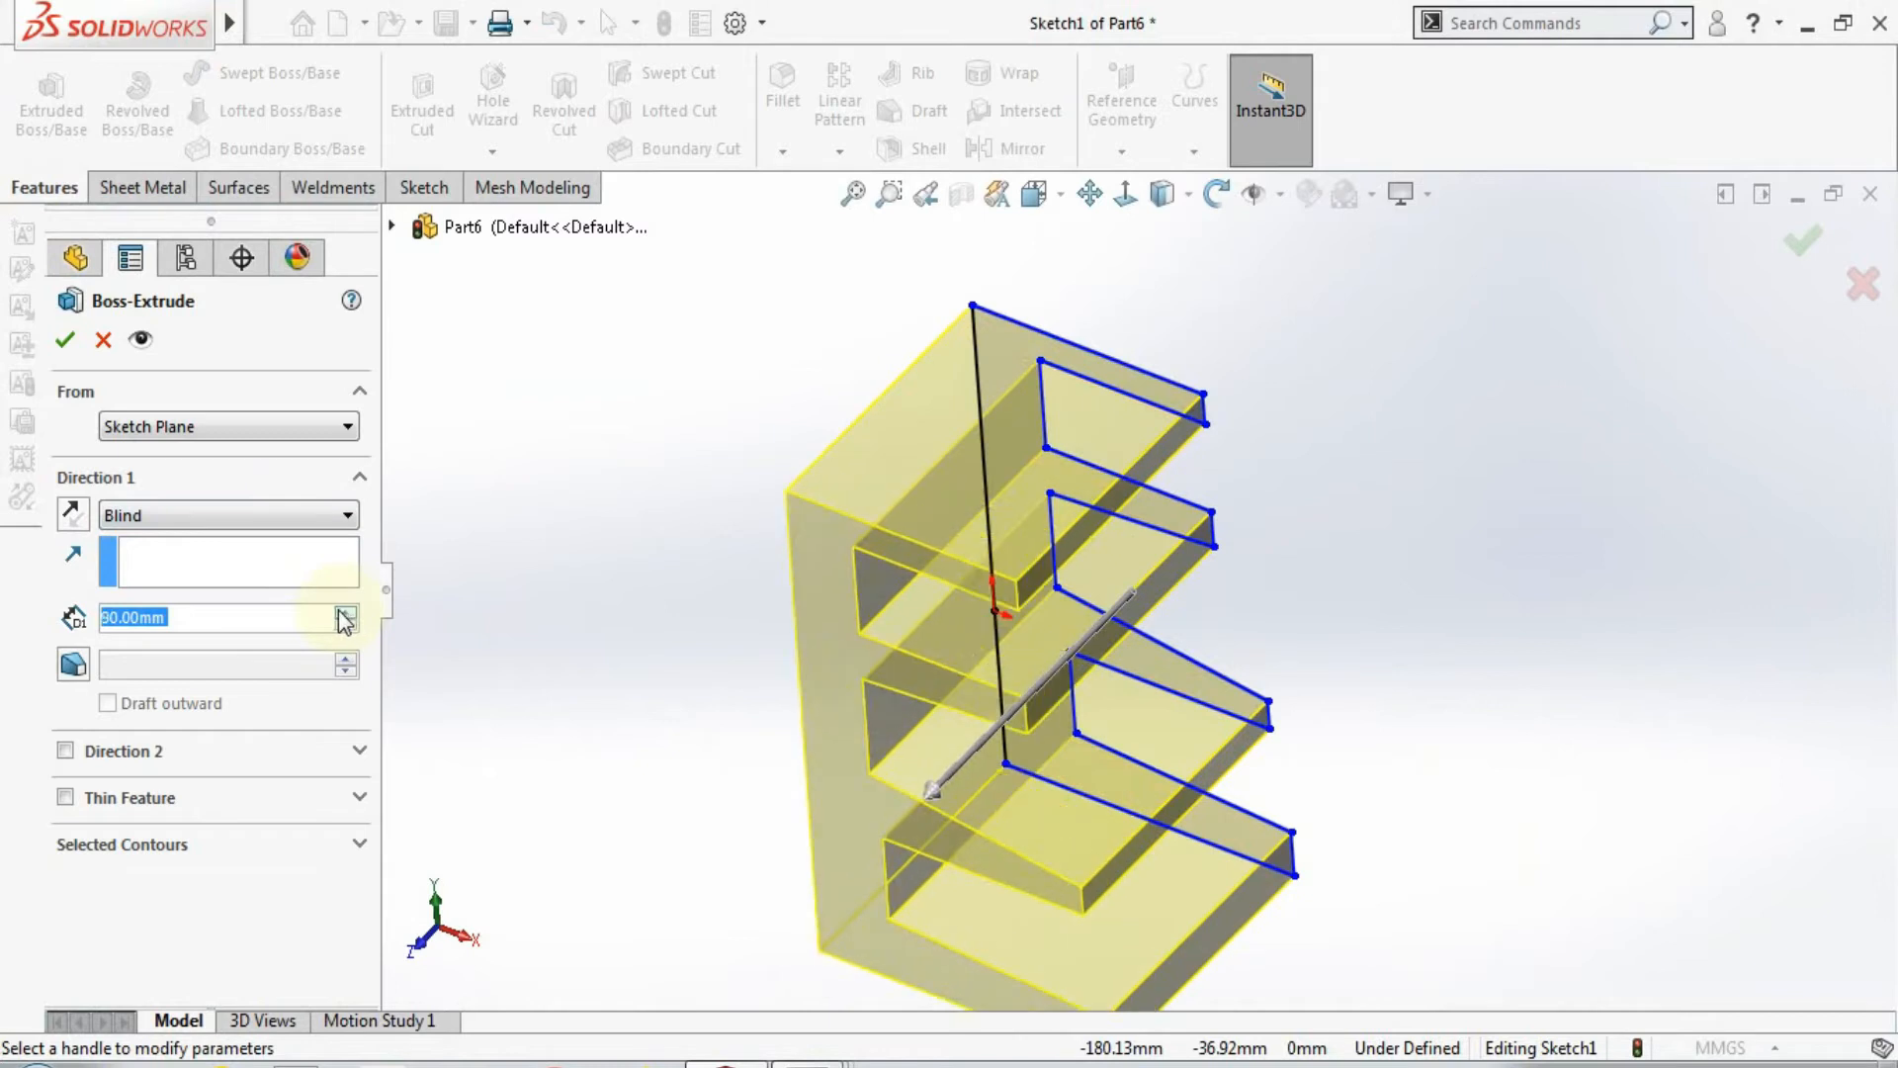
Step: Set the extrusion's end condition to Mid Plane and accept it
click(311, 506)
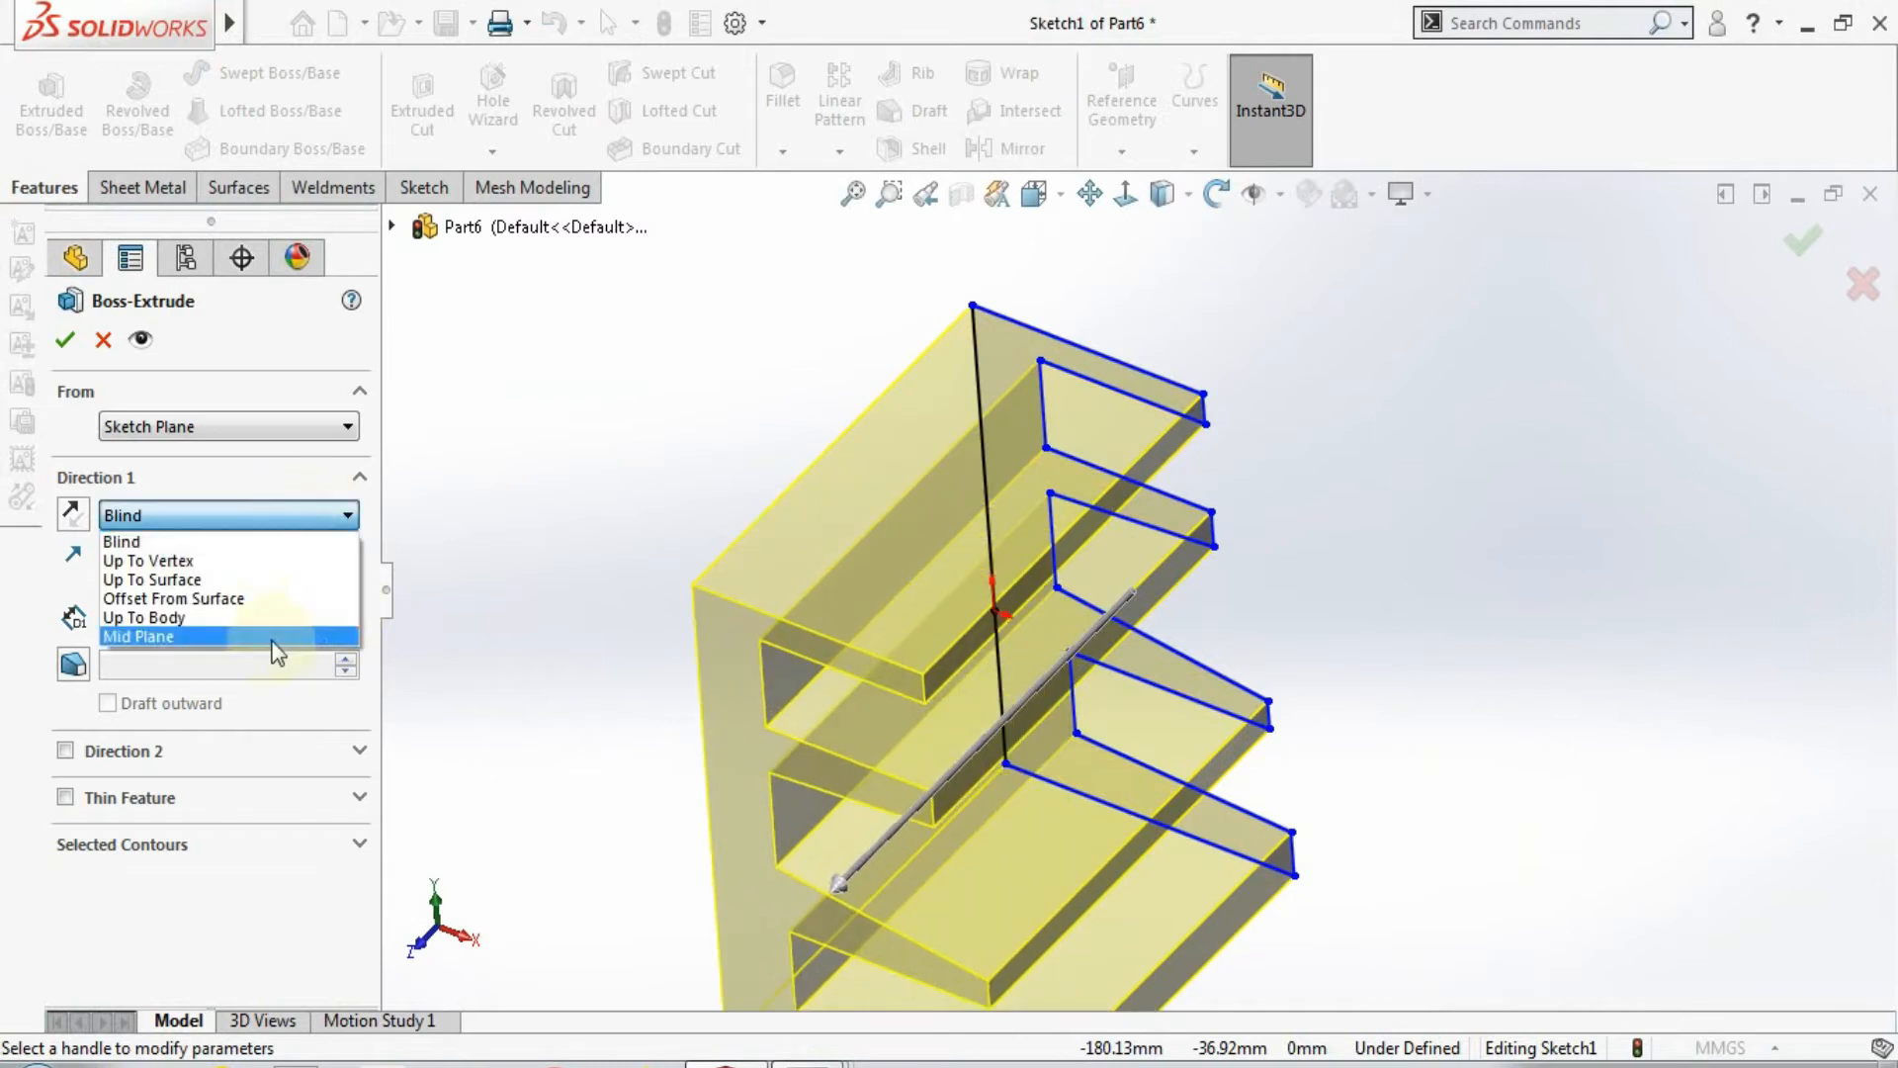
click(270, 637)
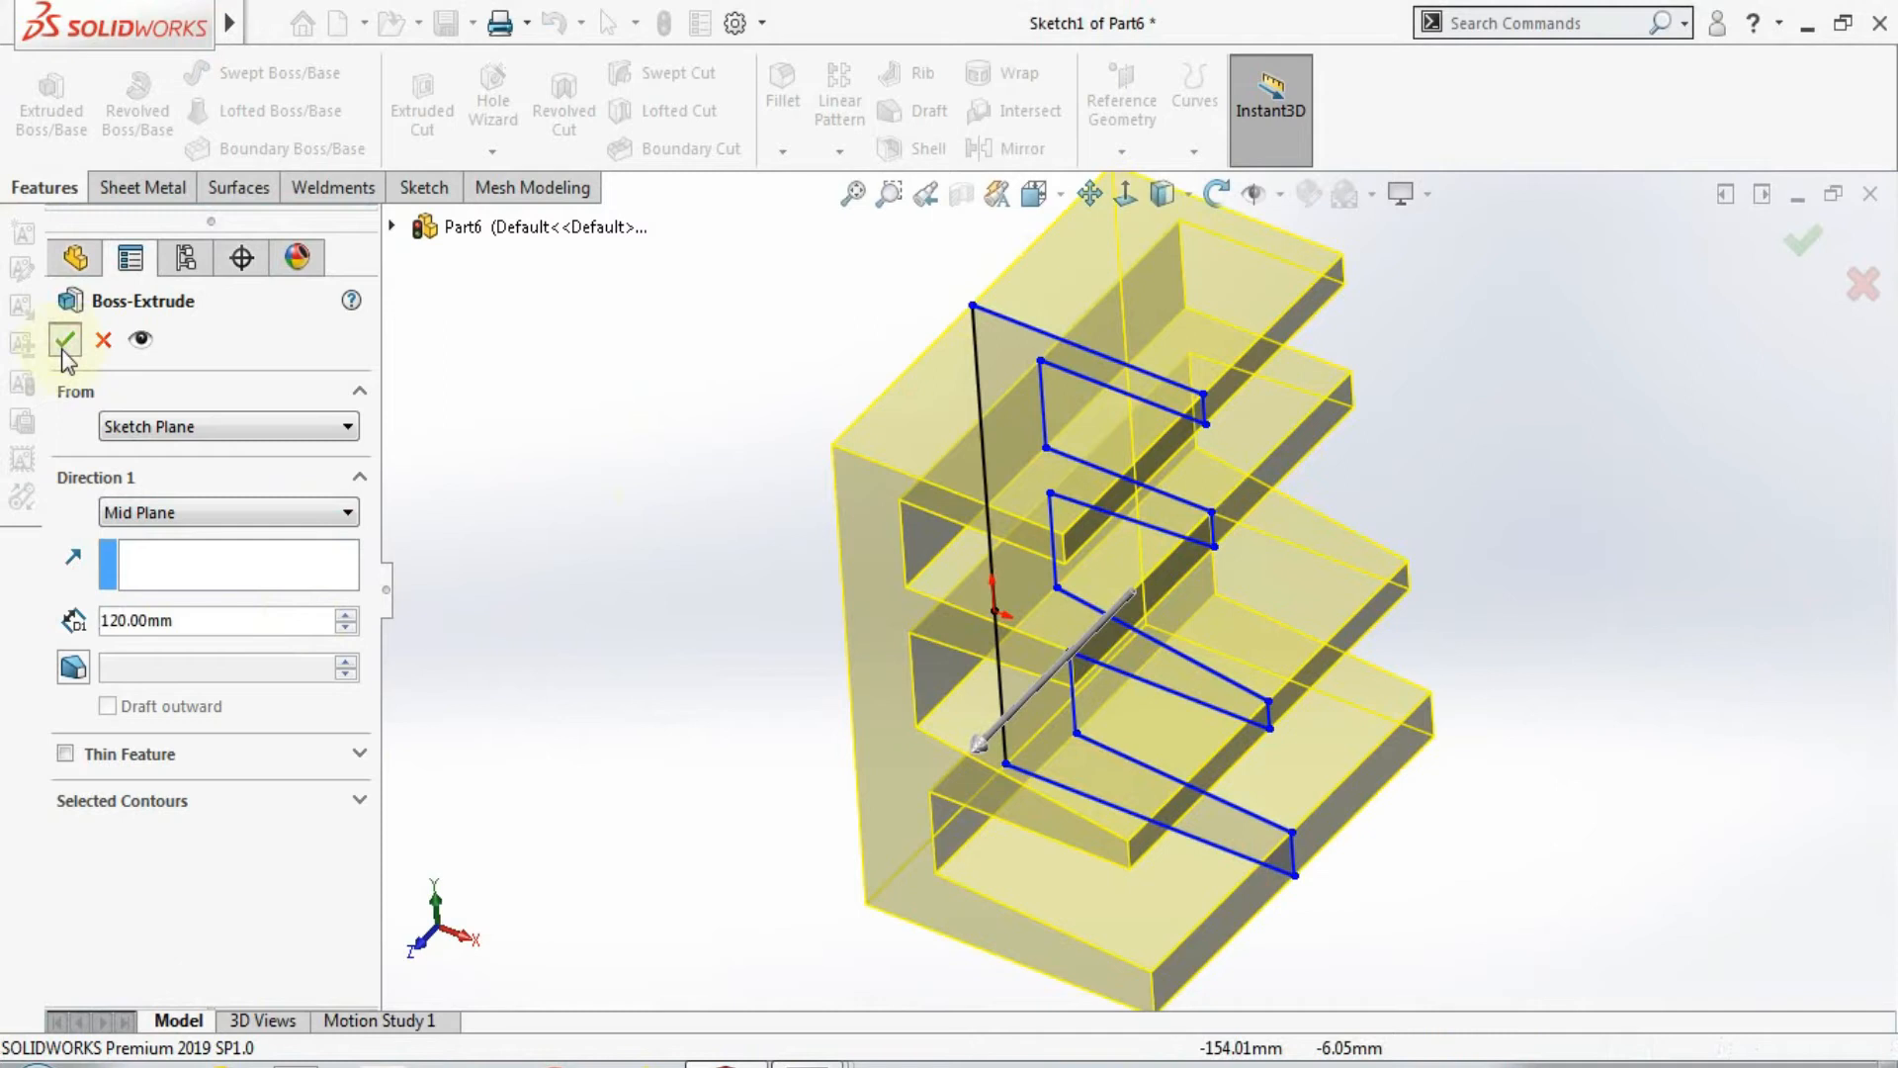
click(64, 341)
key(f)
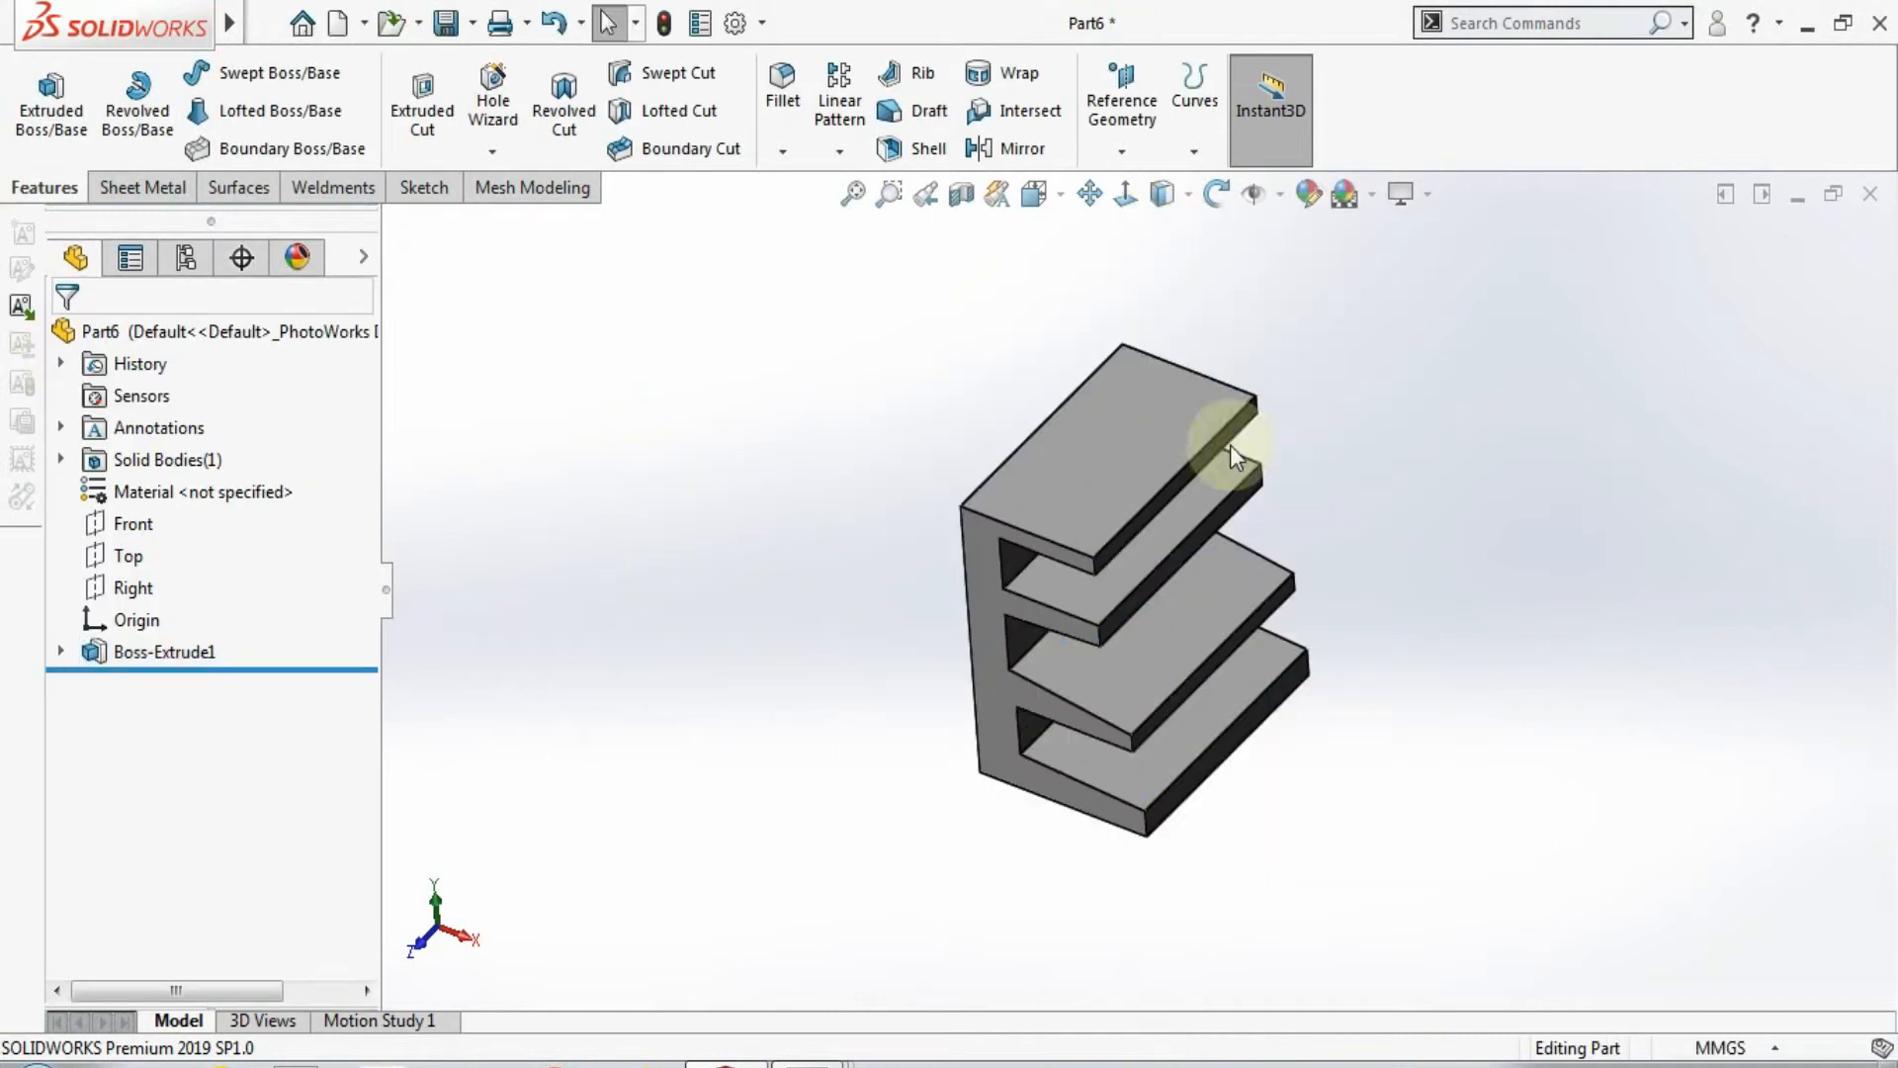
Step: Sketch a circle near the middle of the uppermost arm's top face and exit the sketch
click(1118, 431)
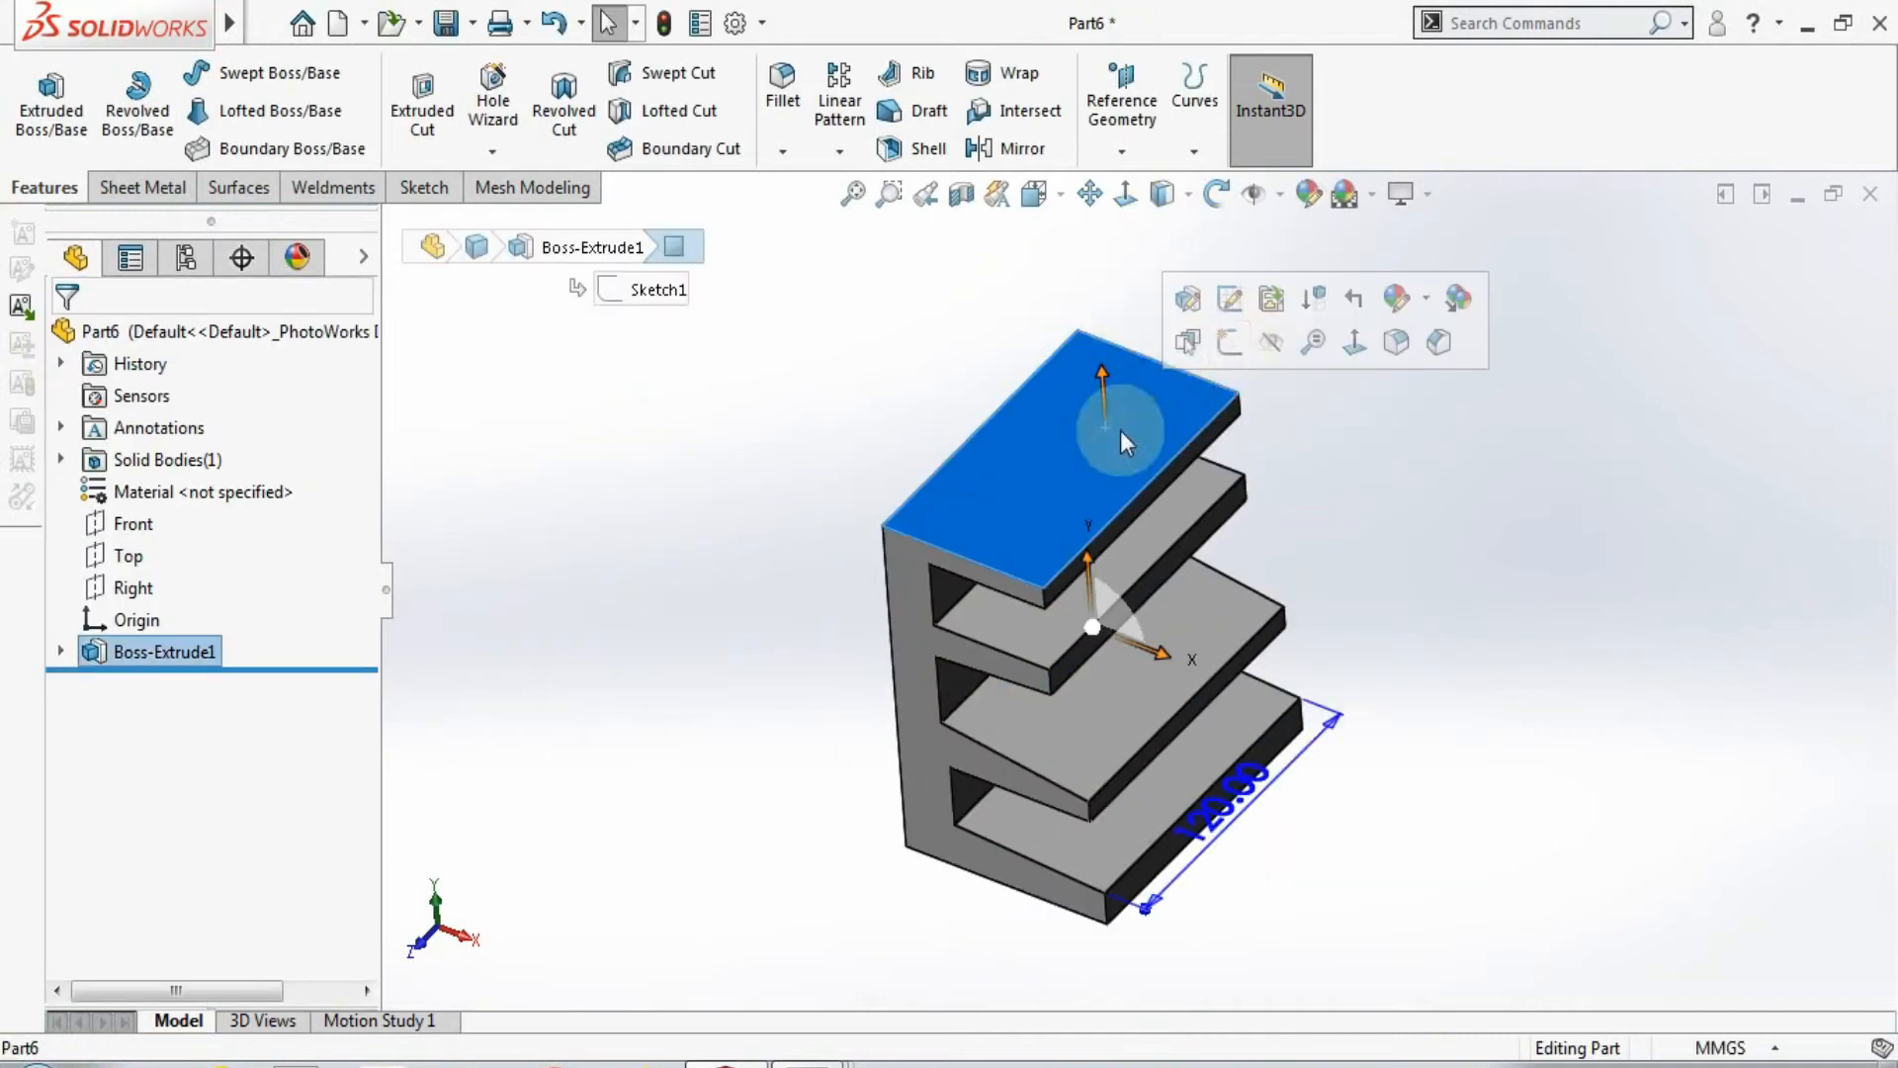
click(1229, 341)
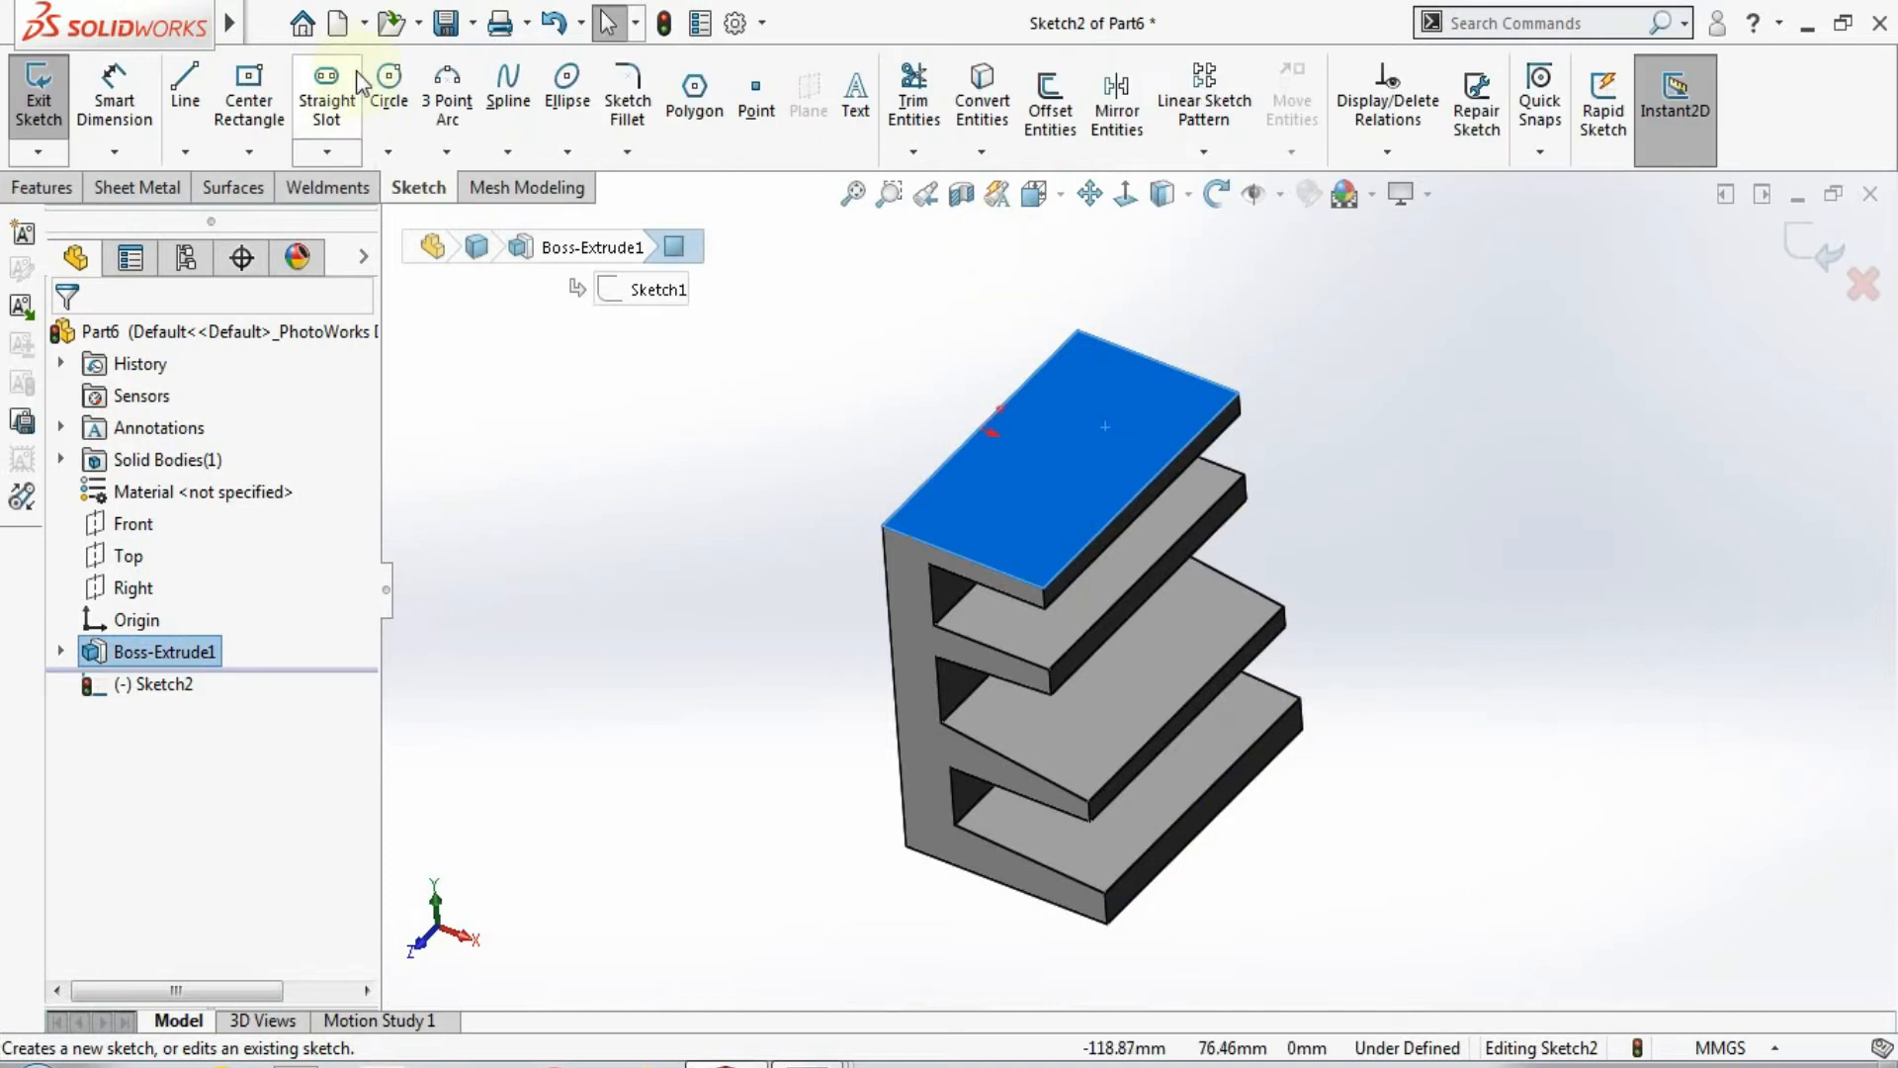
click(388, 91)
click(1127, 194)
mouse_move(1103, 578)
mouse_down()
mouse_move(1097, 555)
mouse_move(1144, 556)
mouse_up()
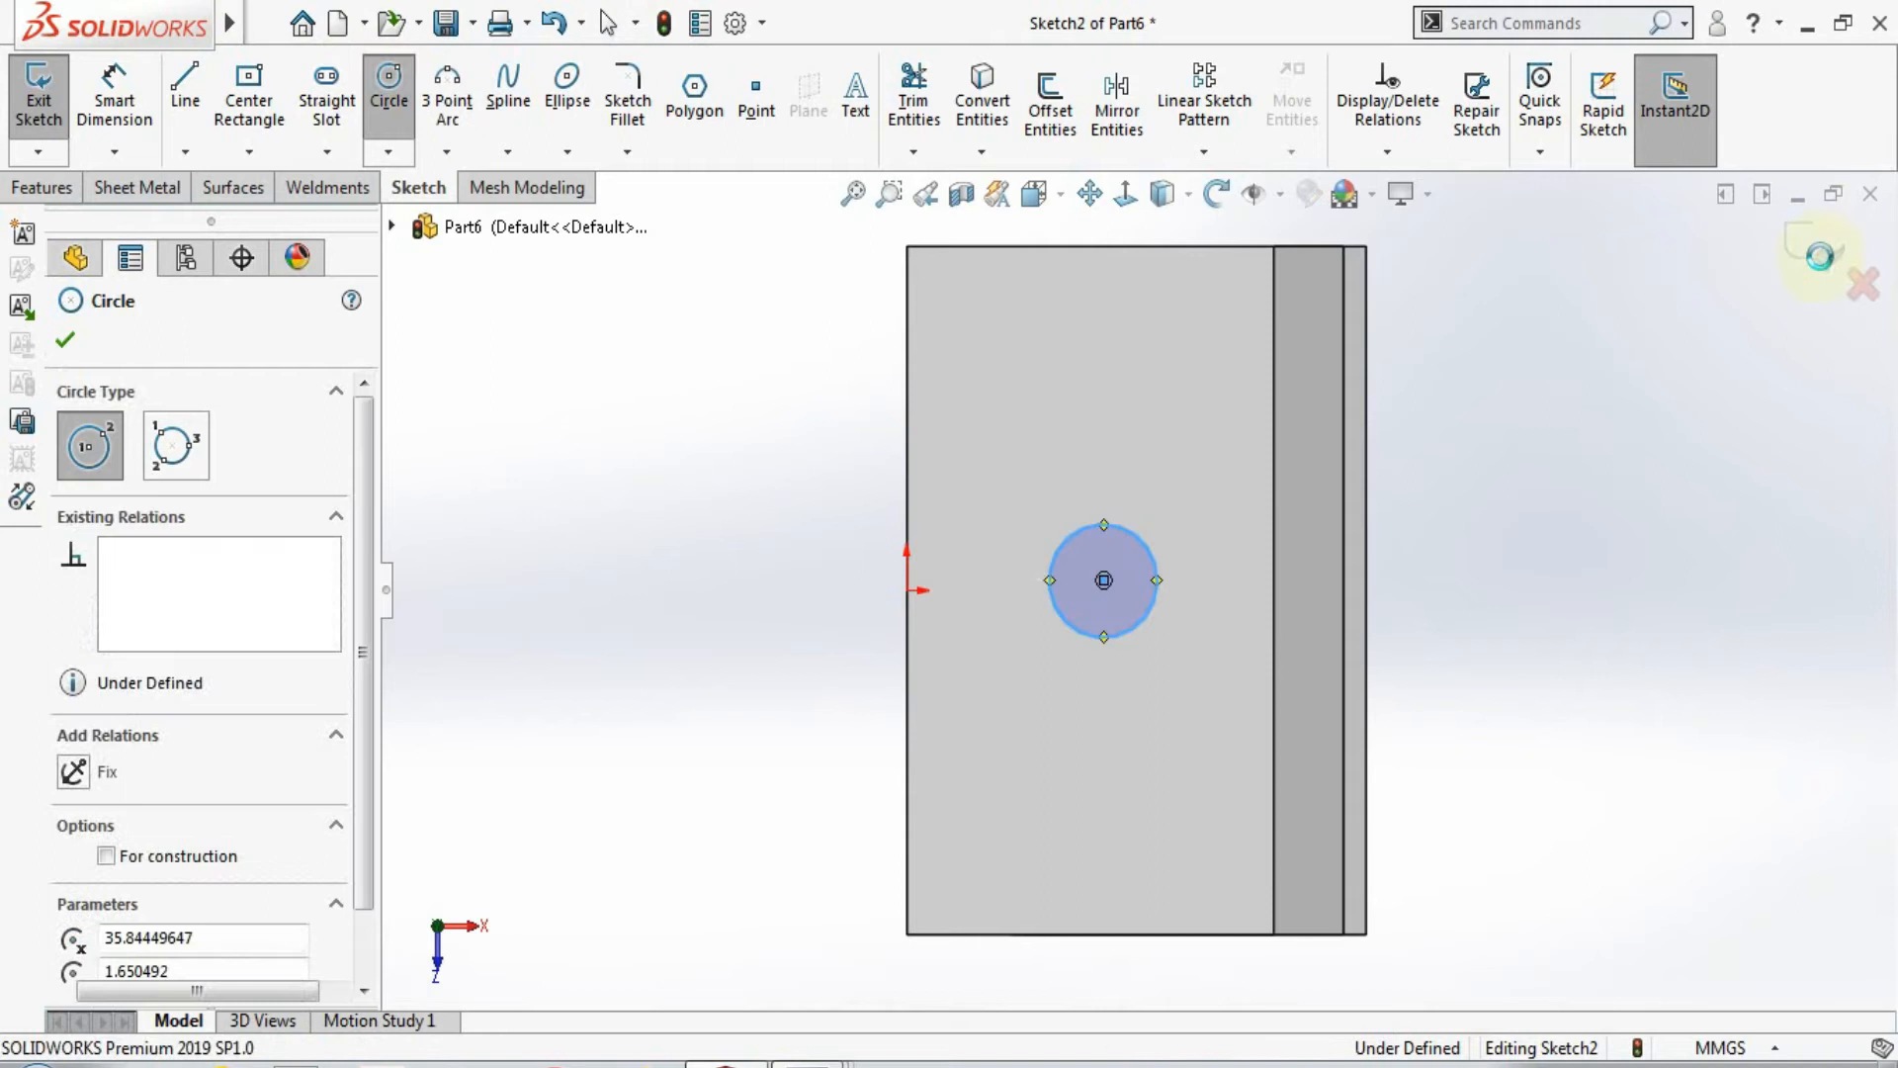
click(1813, 254)
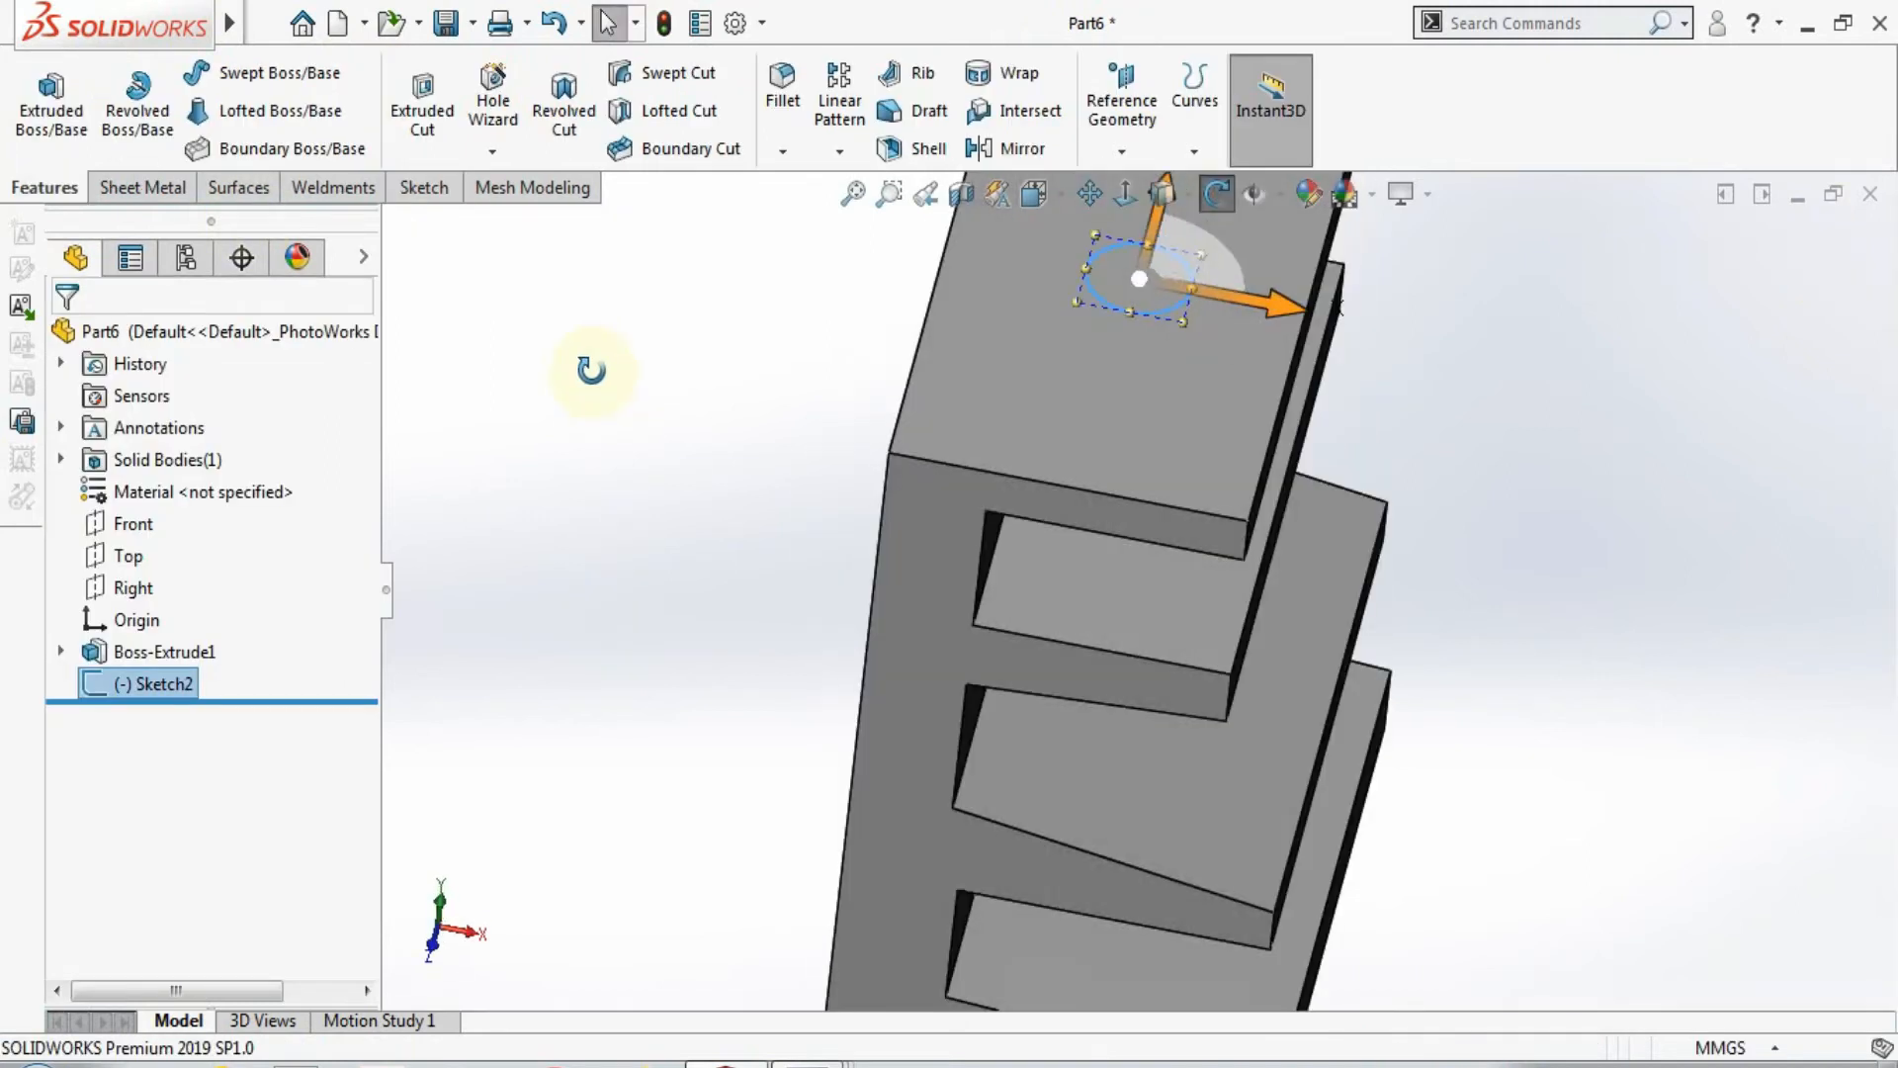
Step: Try extruding the circle as a boss in the reversed direction with the Through All end condition, and cancel the extrusion
middle_drag(1416, 531, 1280, 355)
click(44, 135)
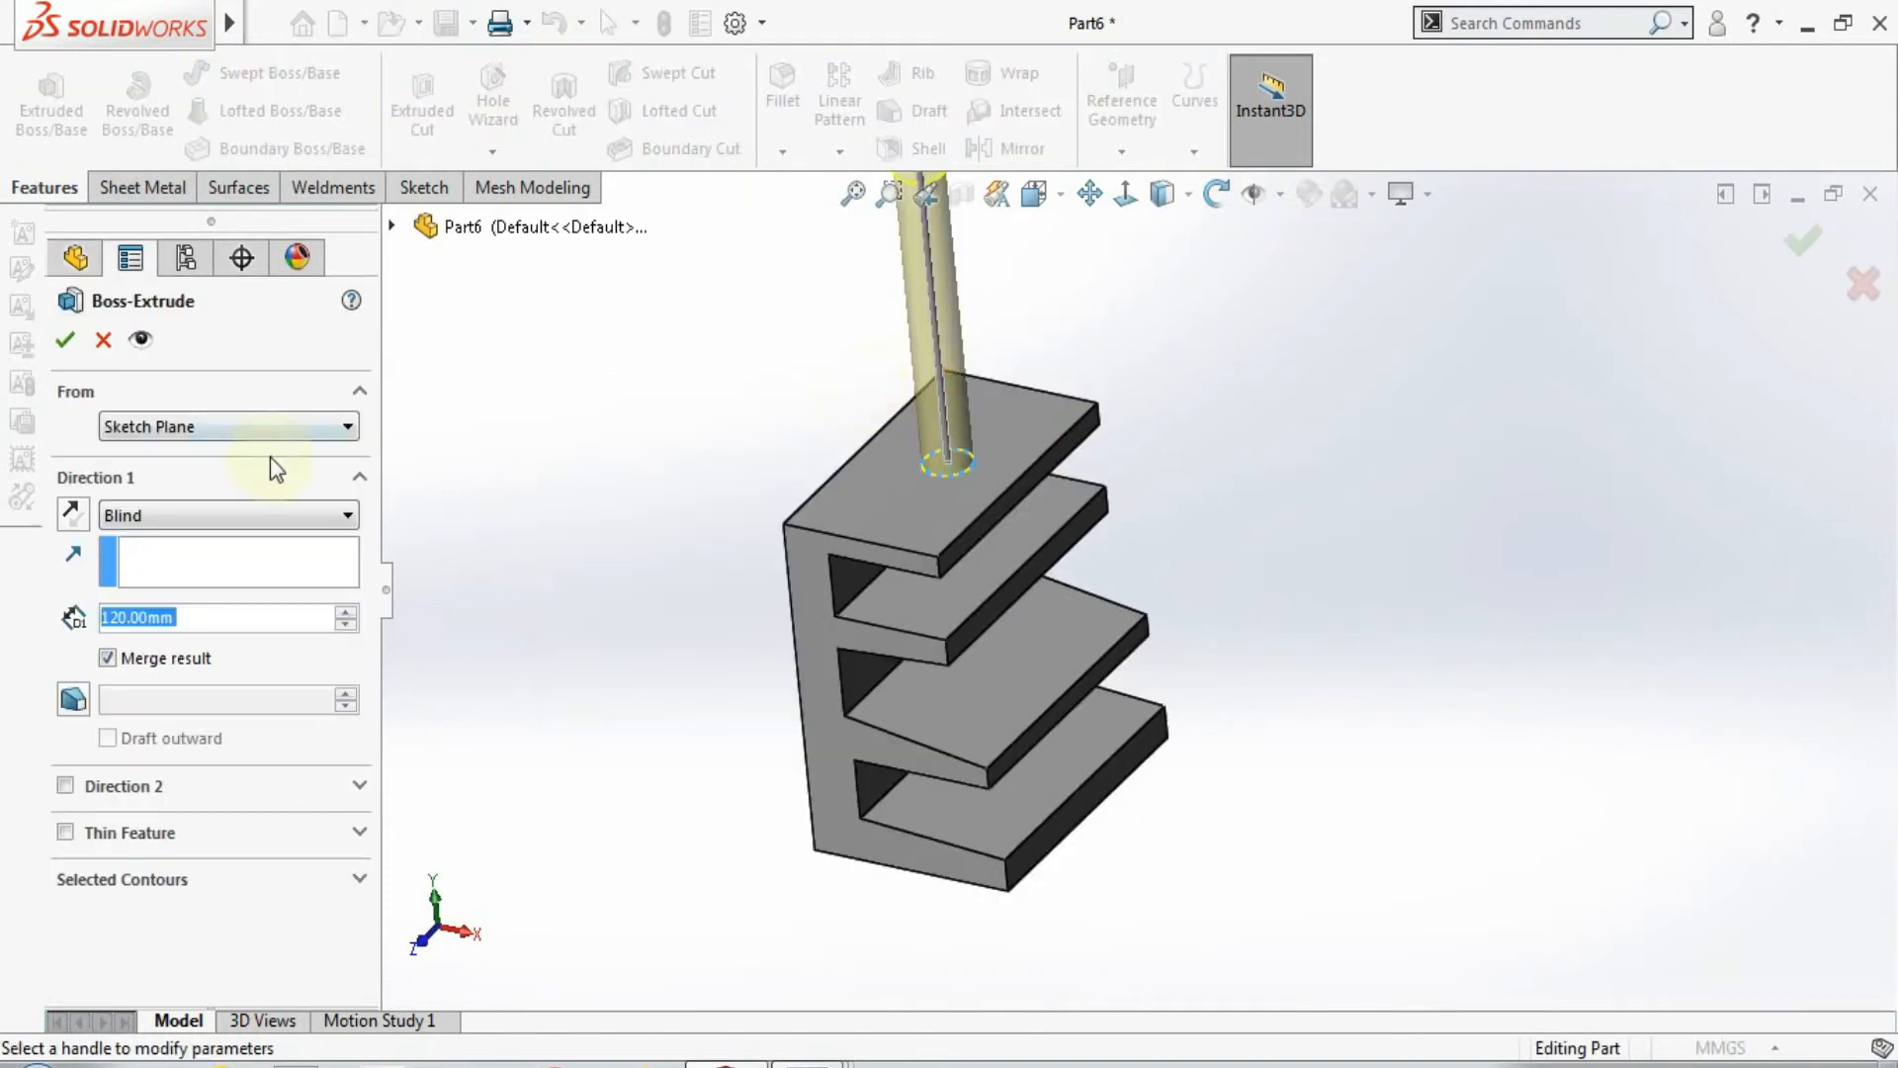
click(261, 518)
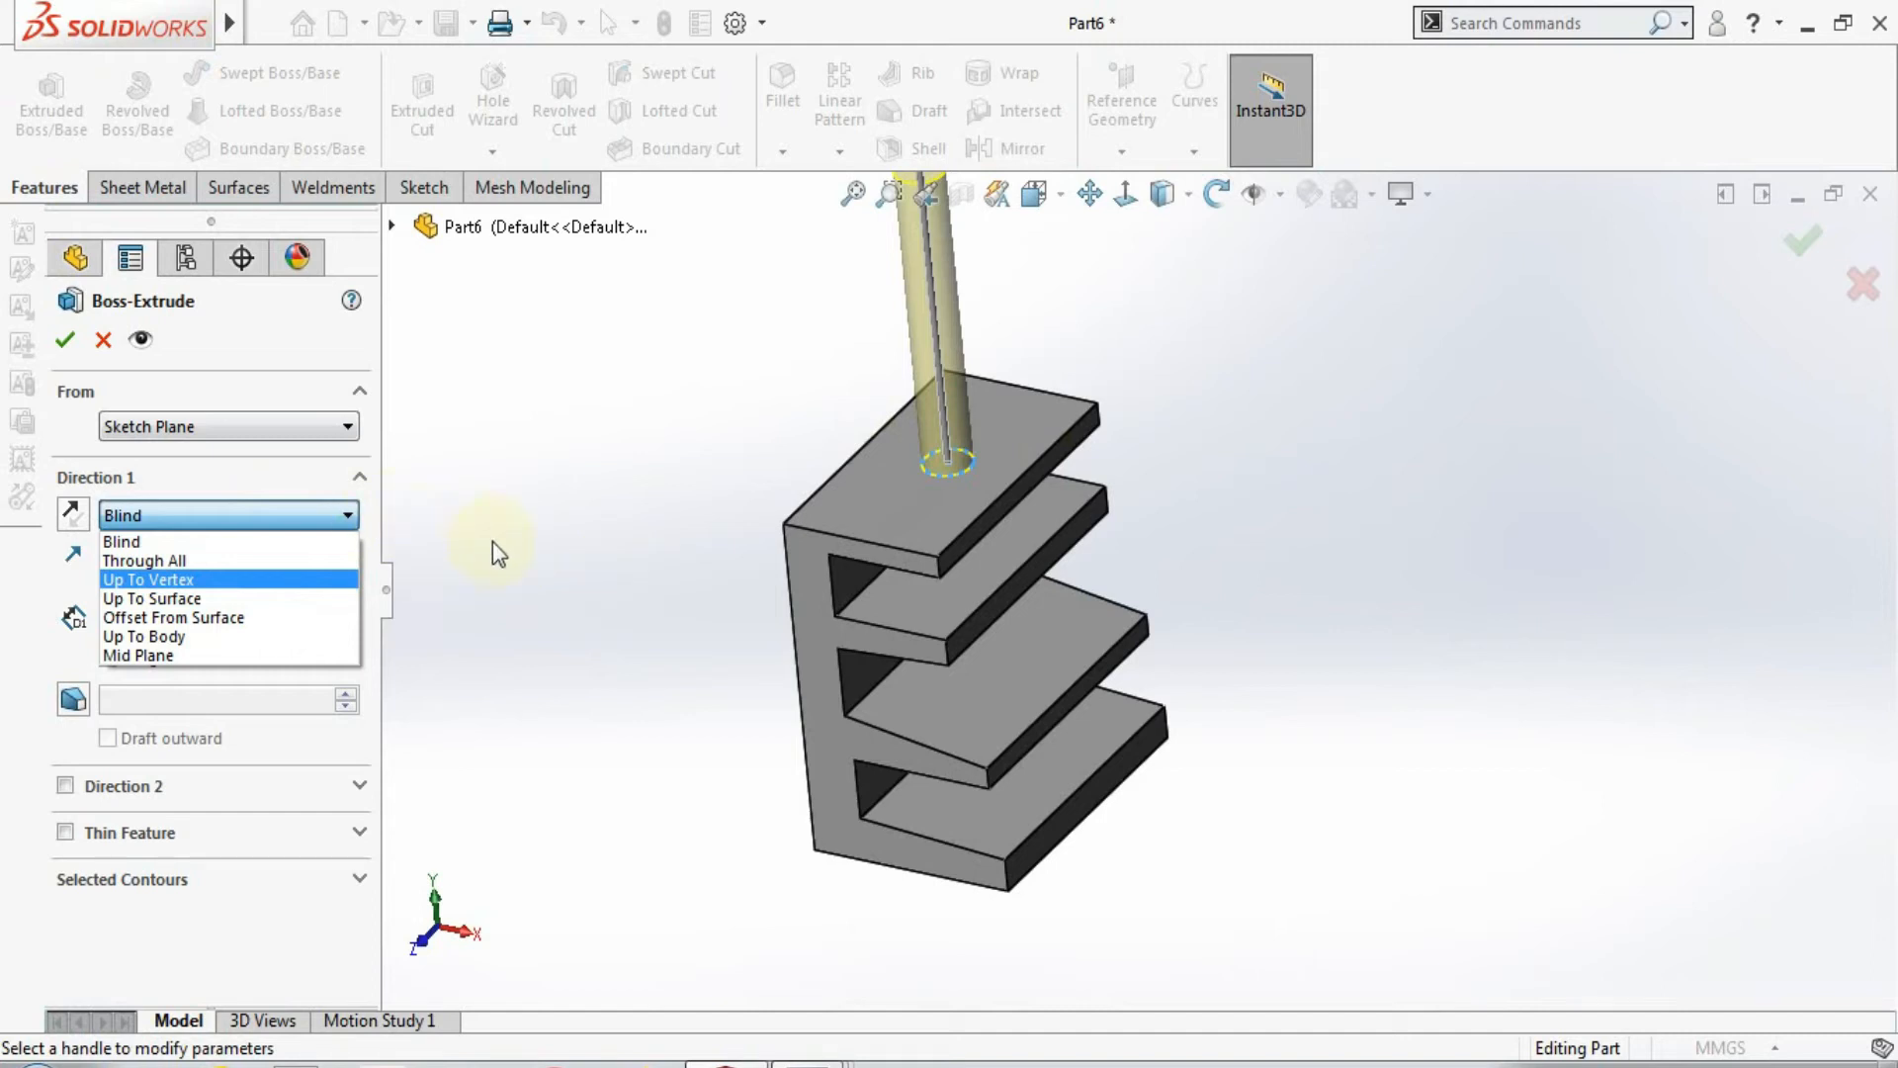
click(79, 523)
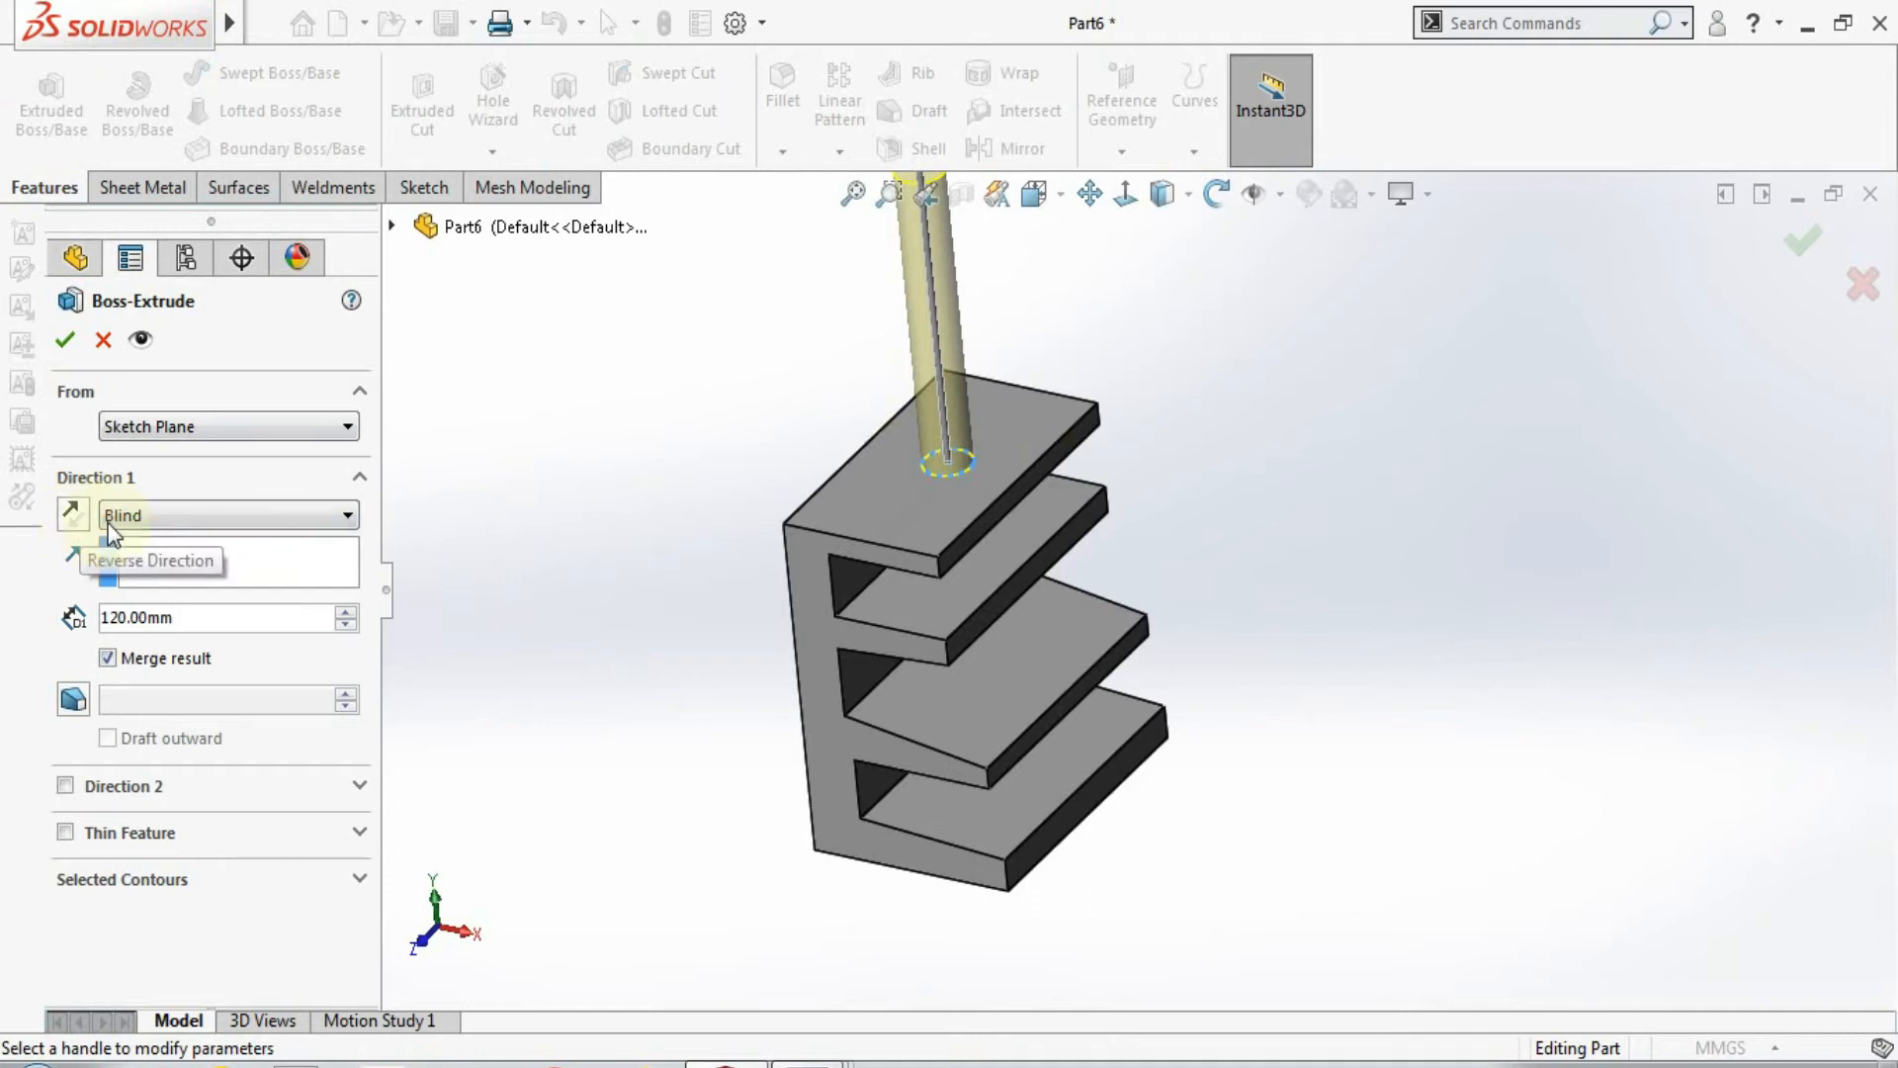
click(69, 517)
middle_drag(657, 626, 576, 623)
click(265, 512)
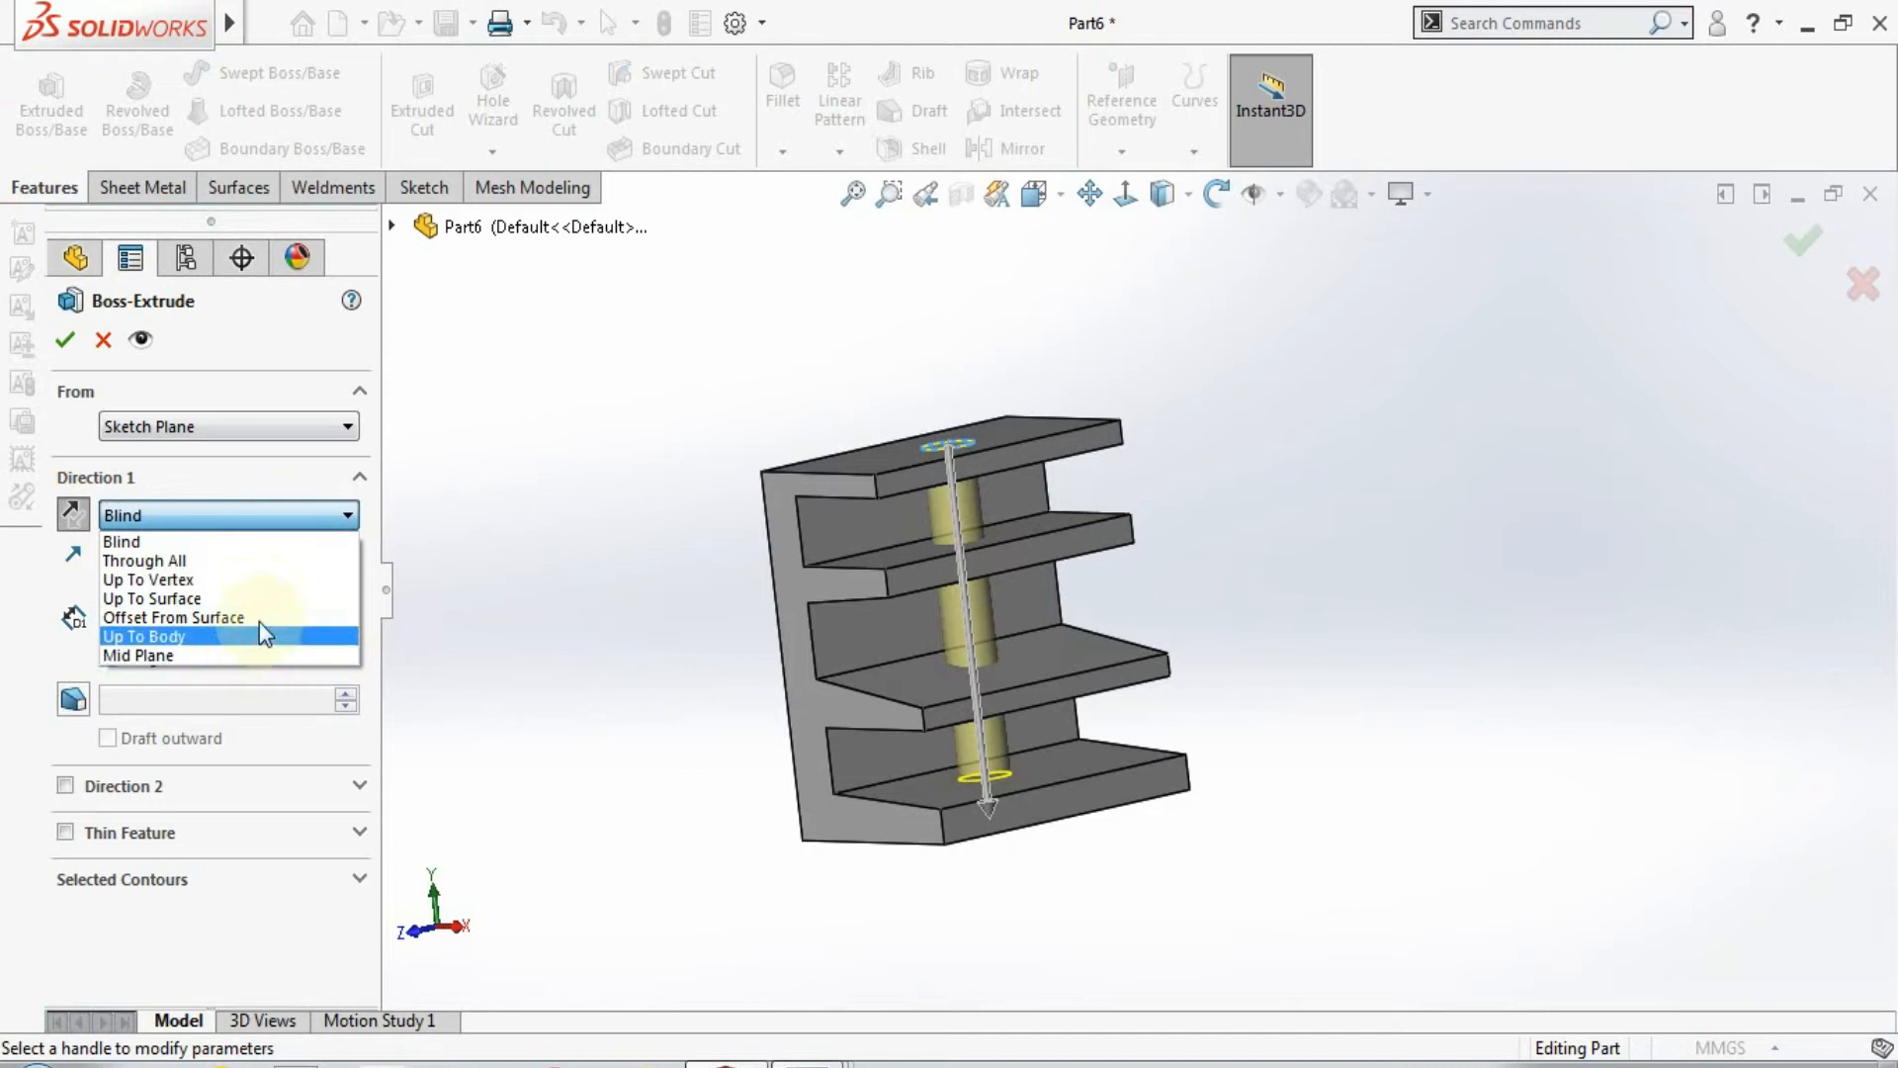
click(263, 561)
middle_drag(1258, 788, 1029, 806)
click(102, 340)
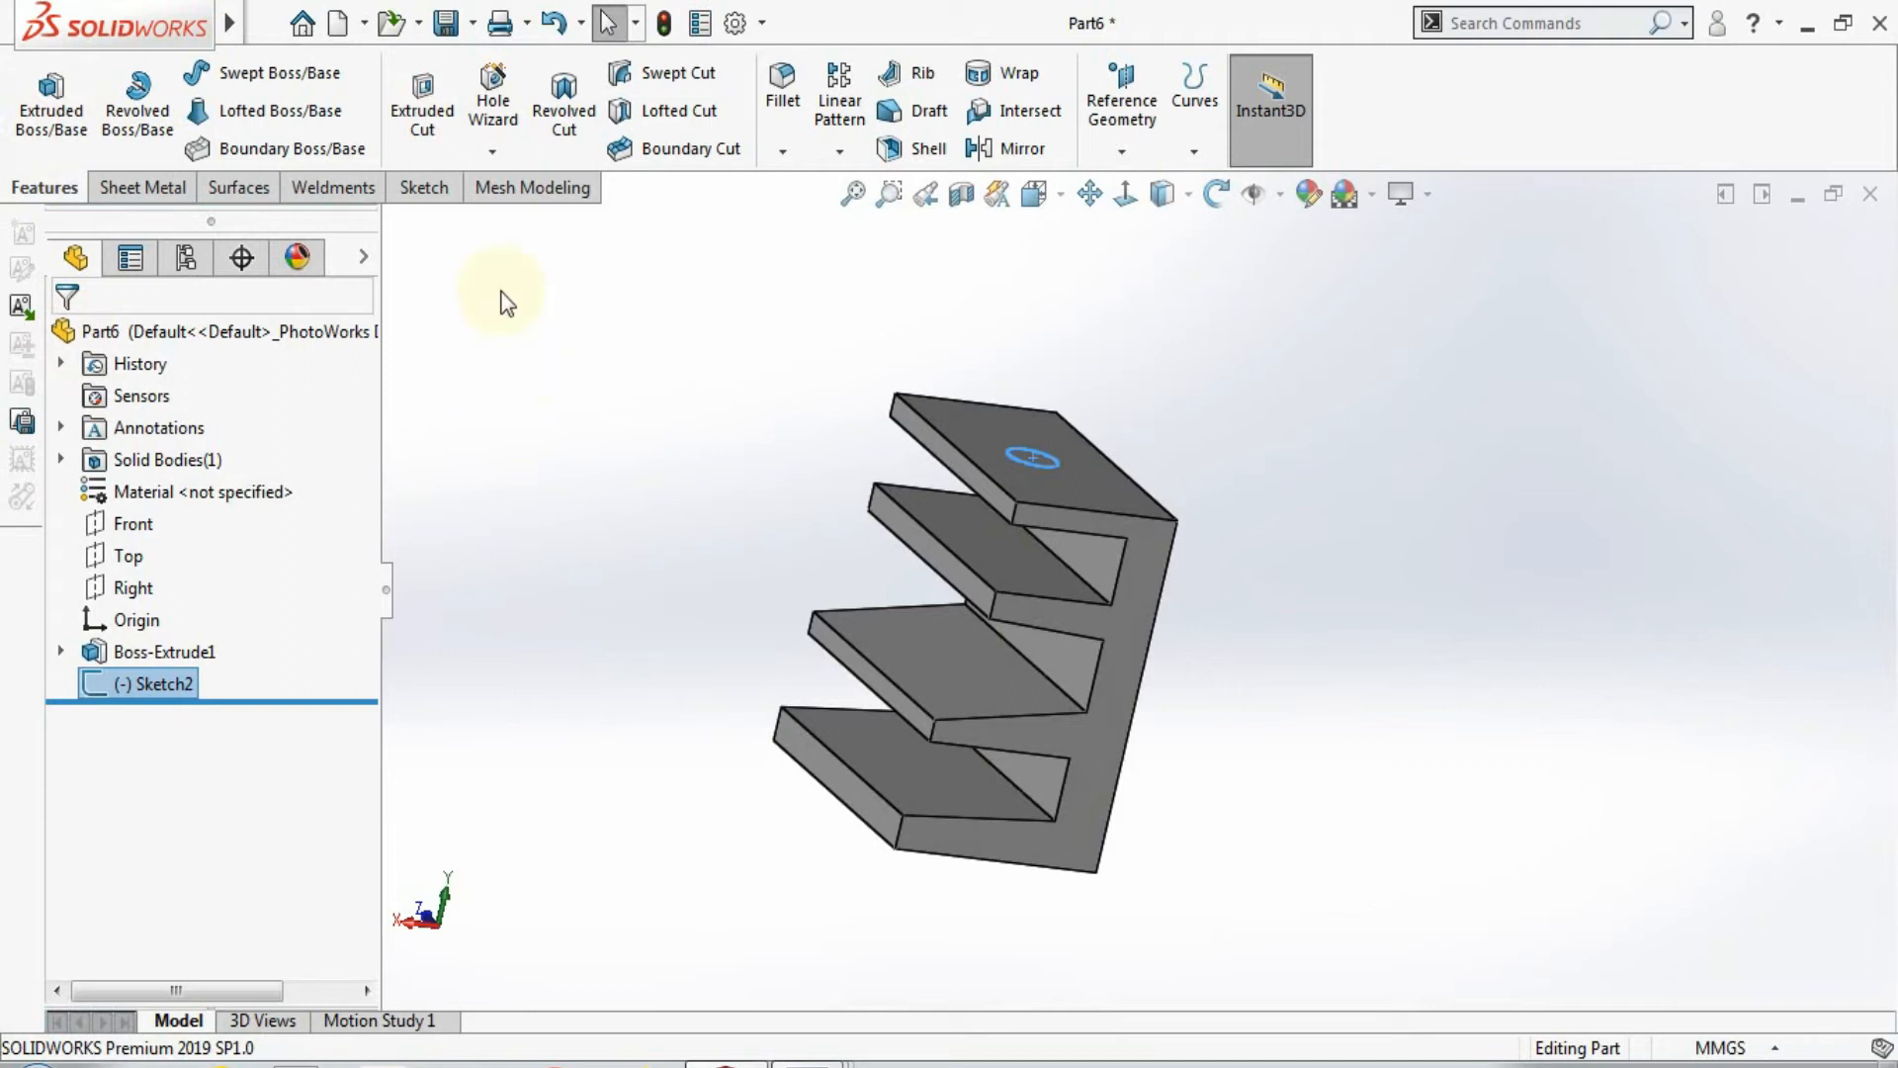
Step: Cut the circle through all four arms with an Extruded Cut using the Through All end condition
click(424, 127)
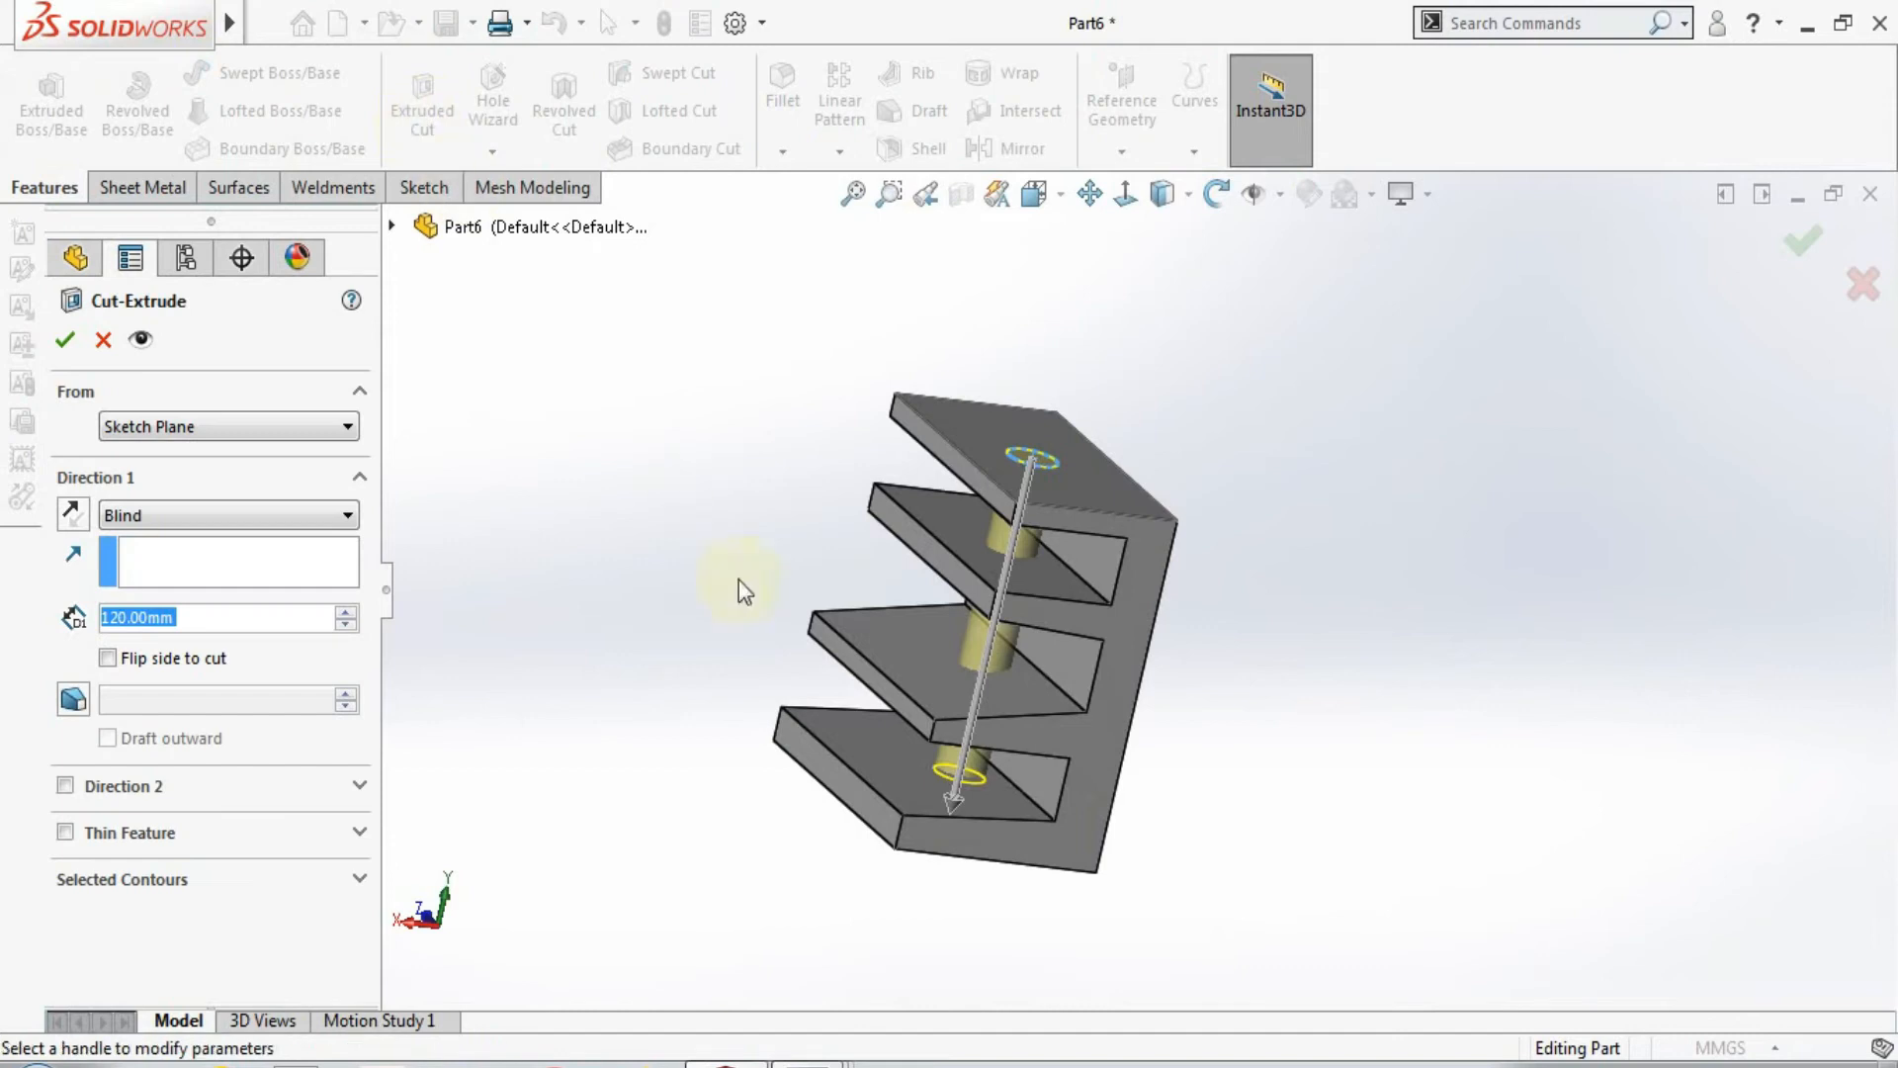
middle_drag(765, 805, 626, 686)
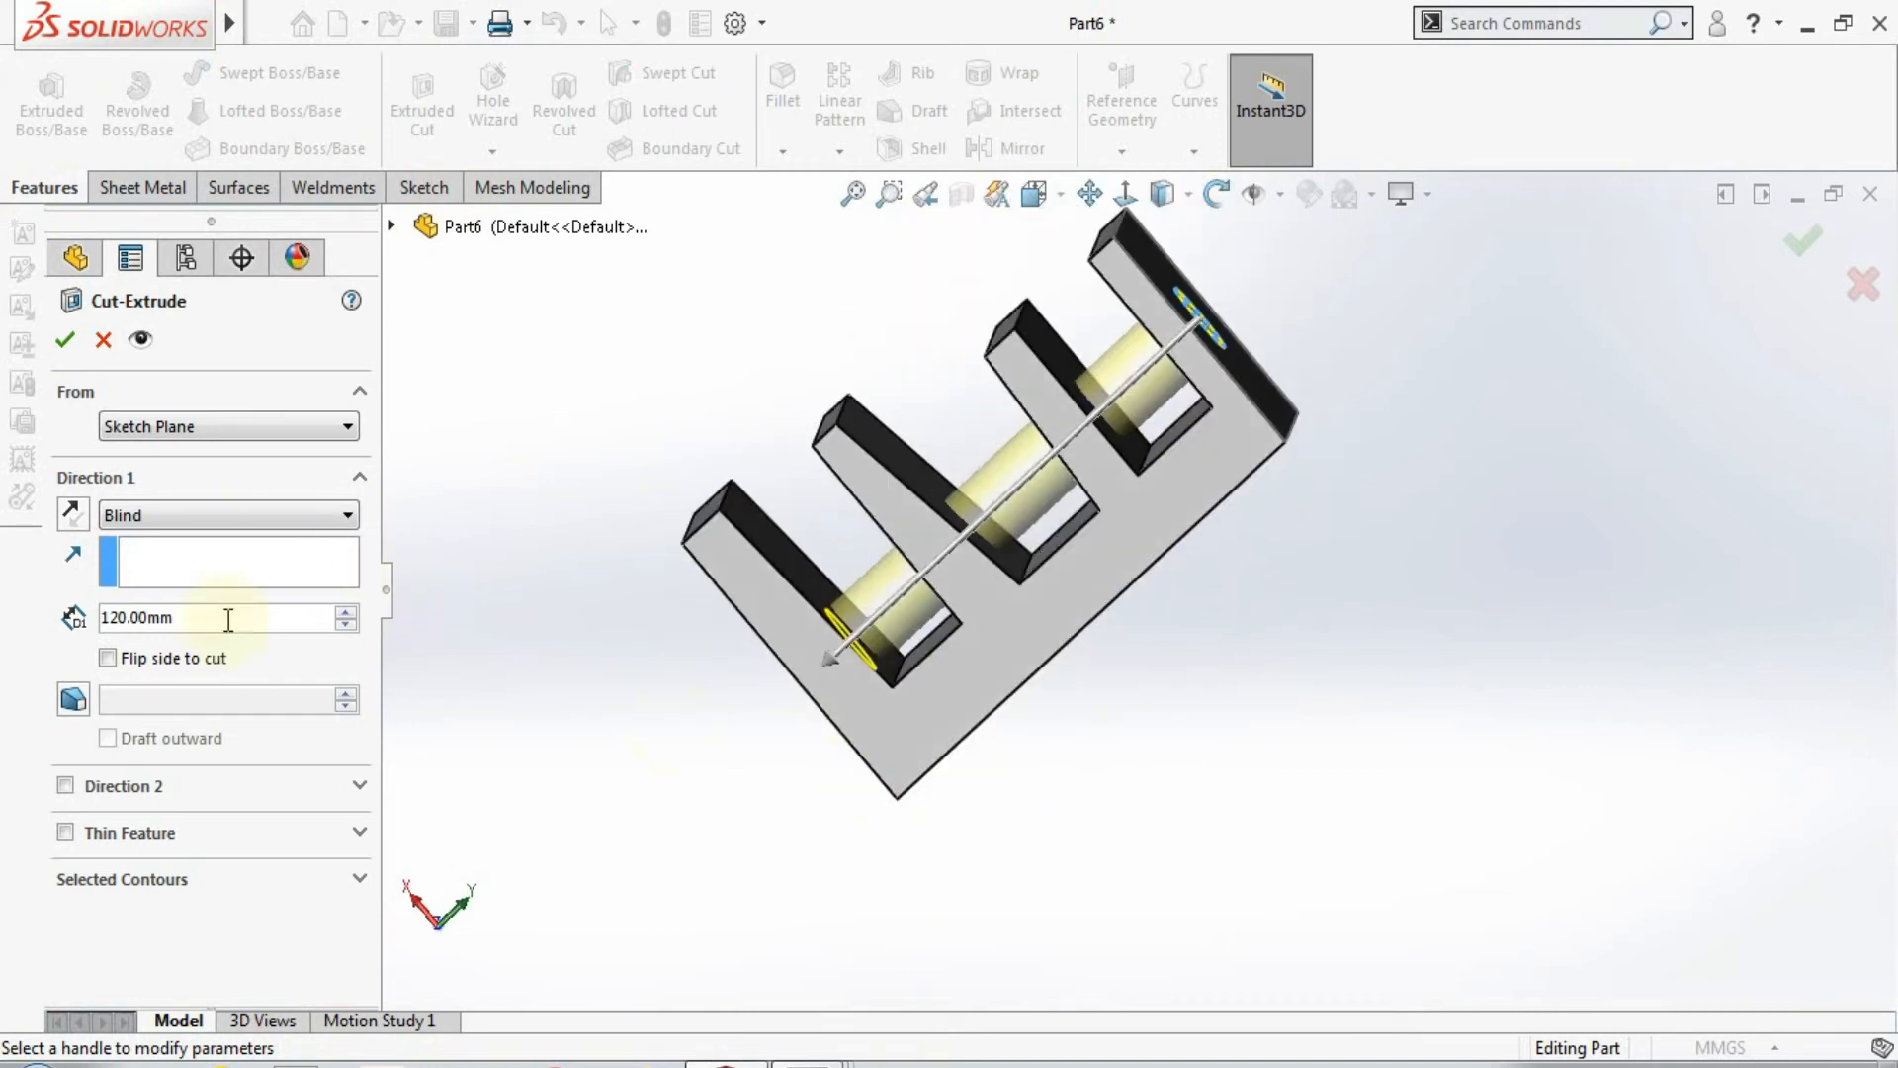
click(320, 519)
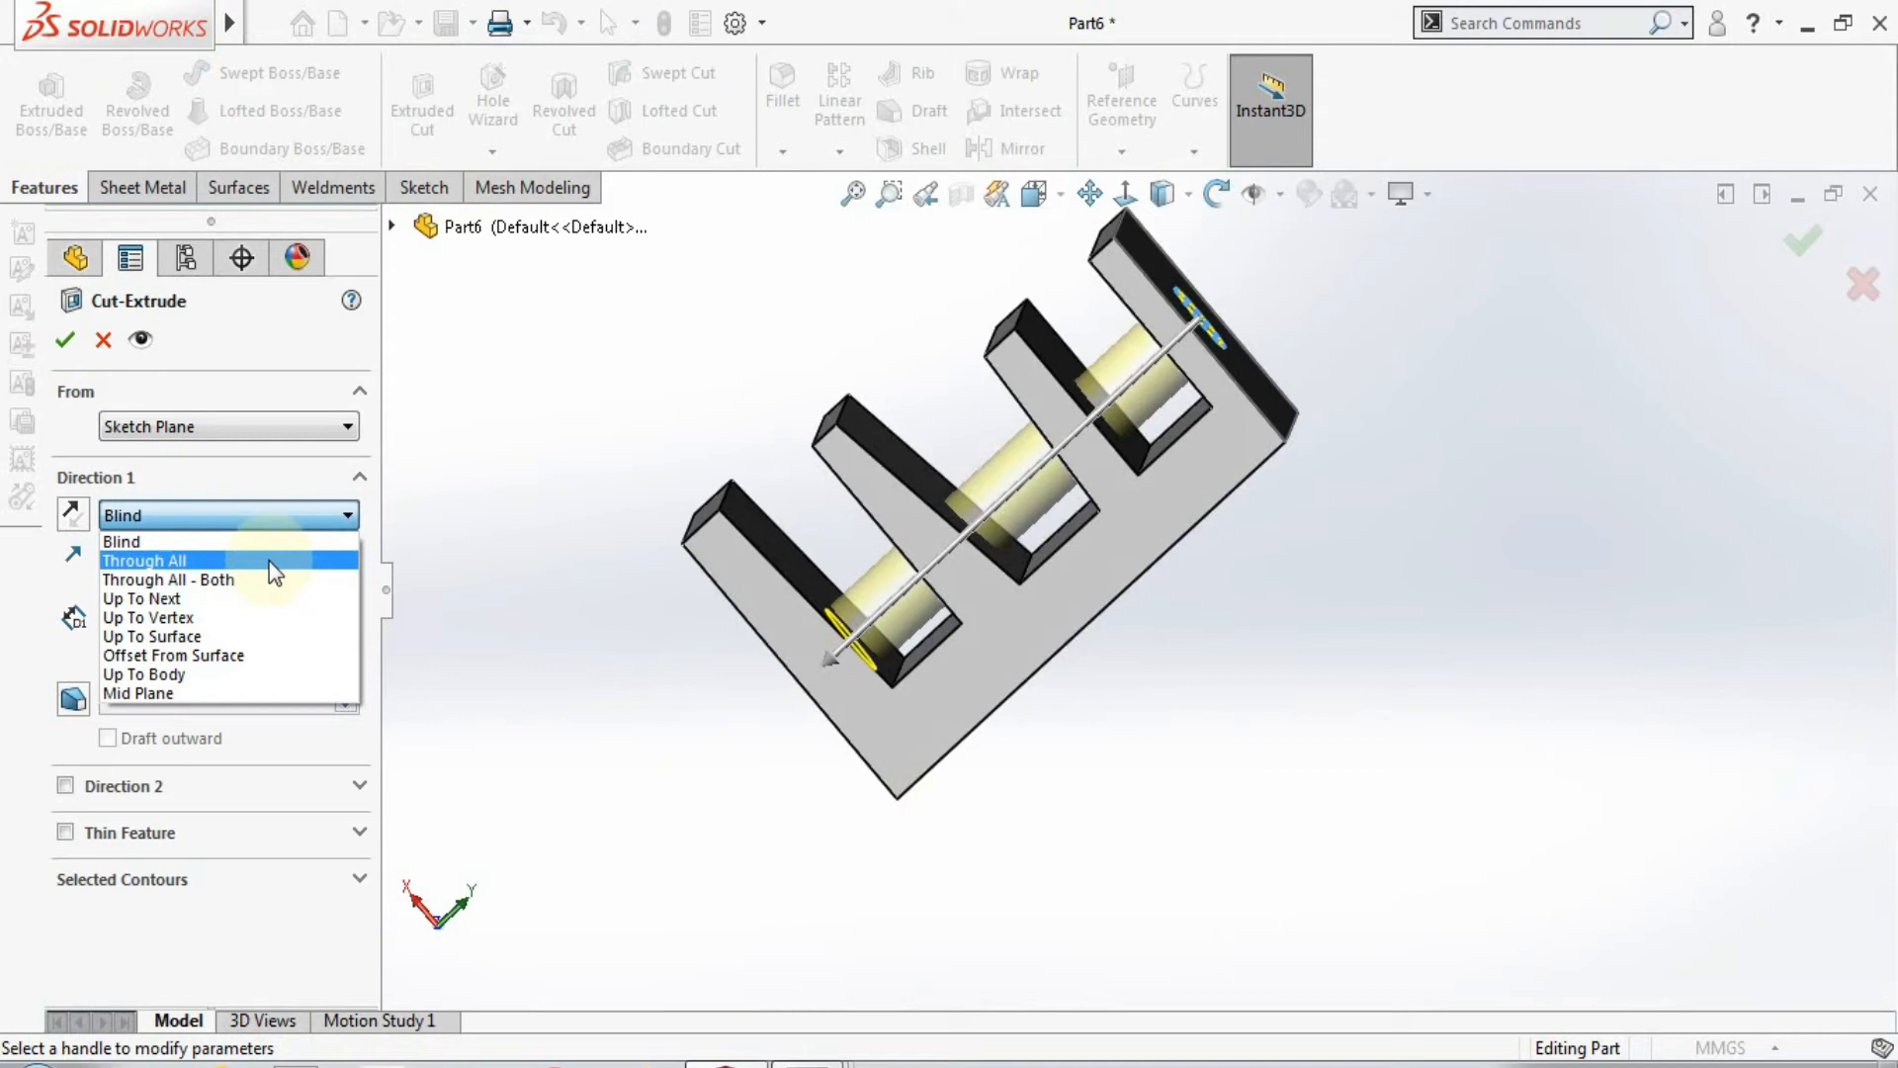
click(269, 560)
middle_drag(848, 784, 839, 766)
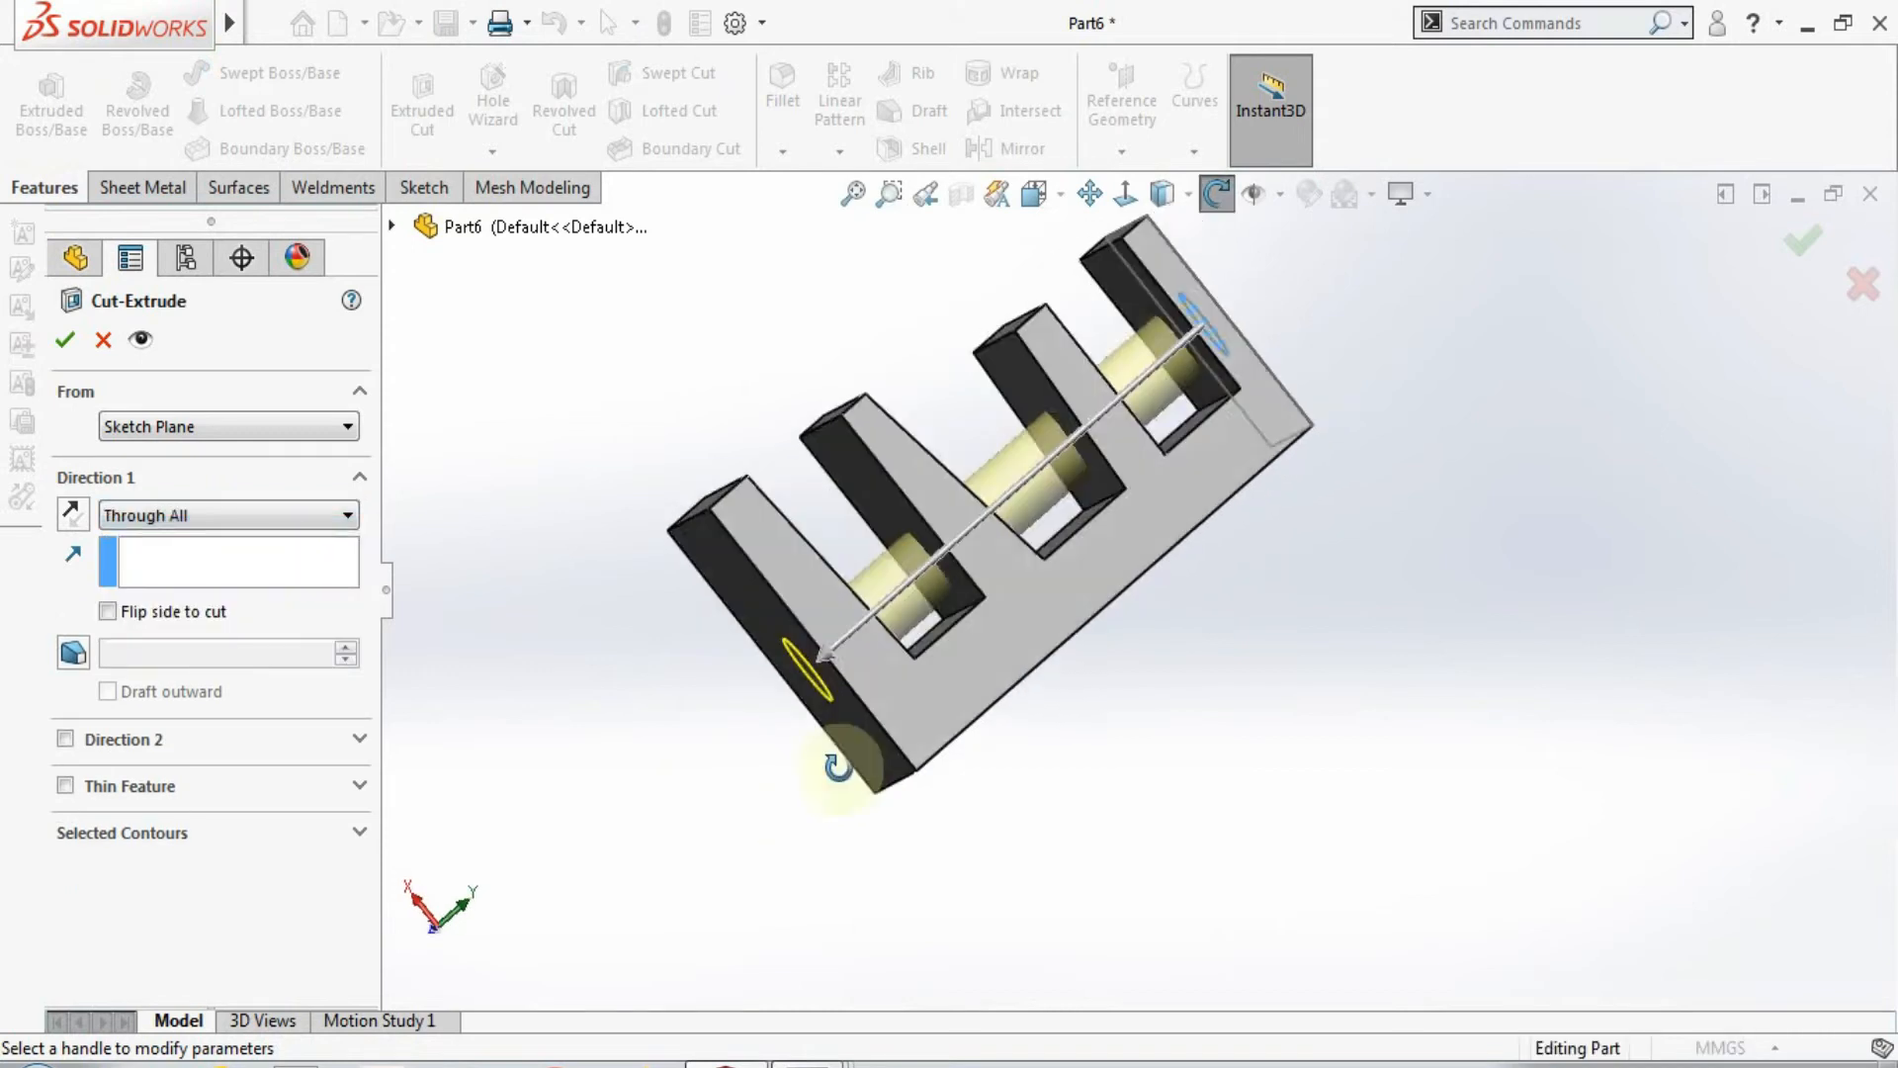
click(65, 341)
middle_drag(614, 771, 741, 953)
key(Escape)
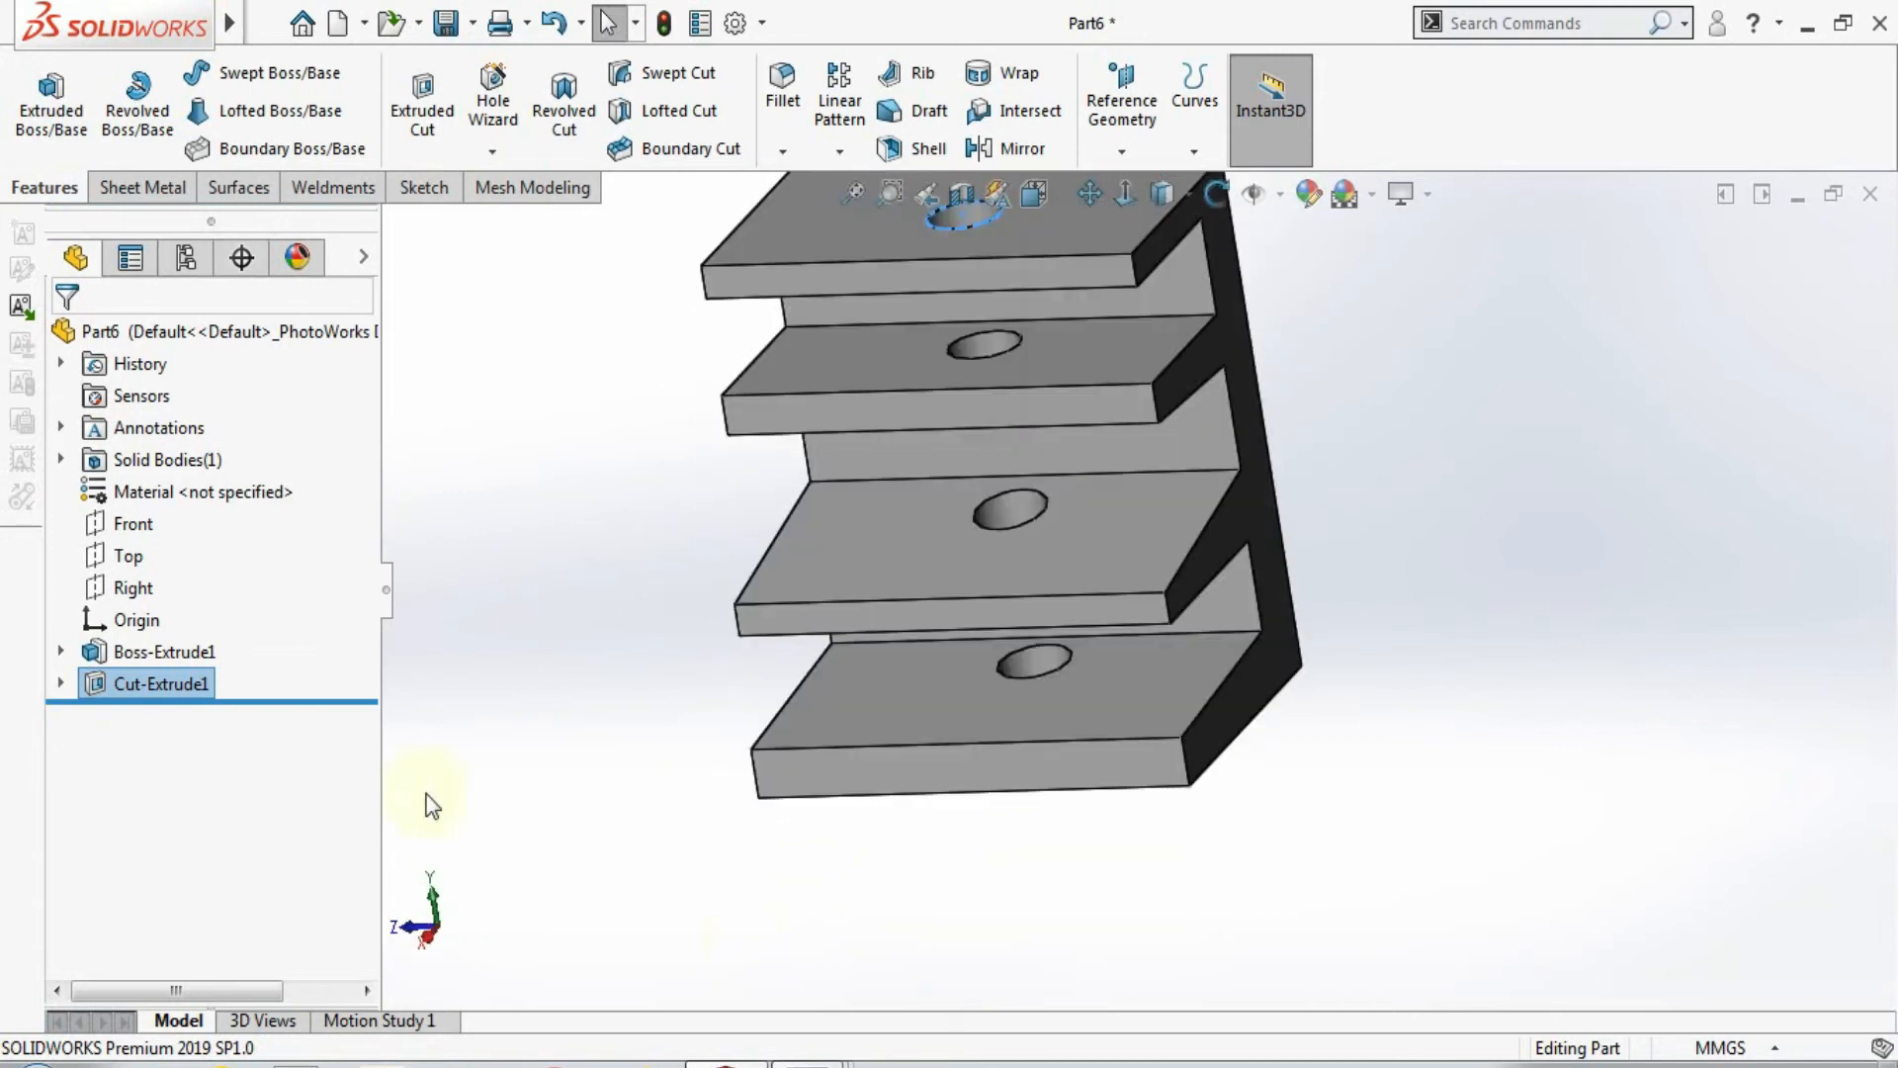
Step: Change the end condition of the circular hole cut to Up To Next and accept the edit
right_click(141, 692)
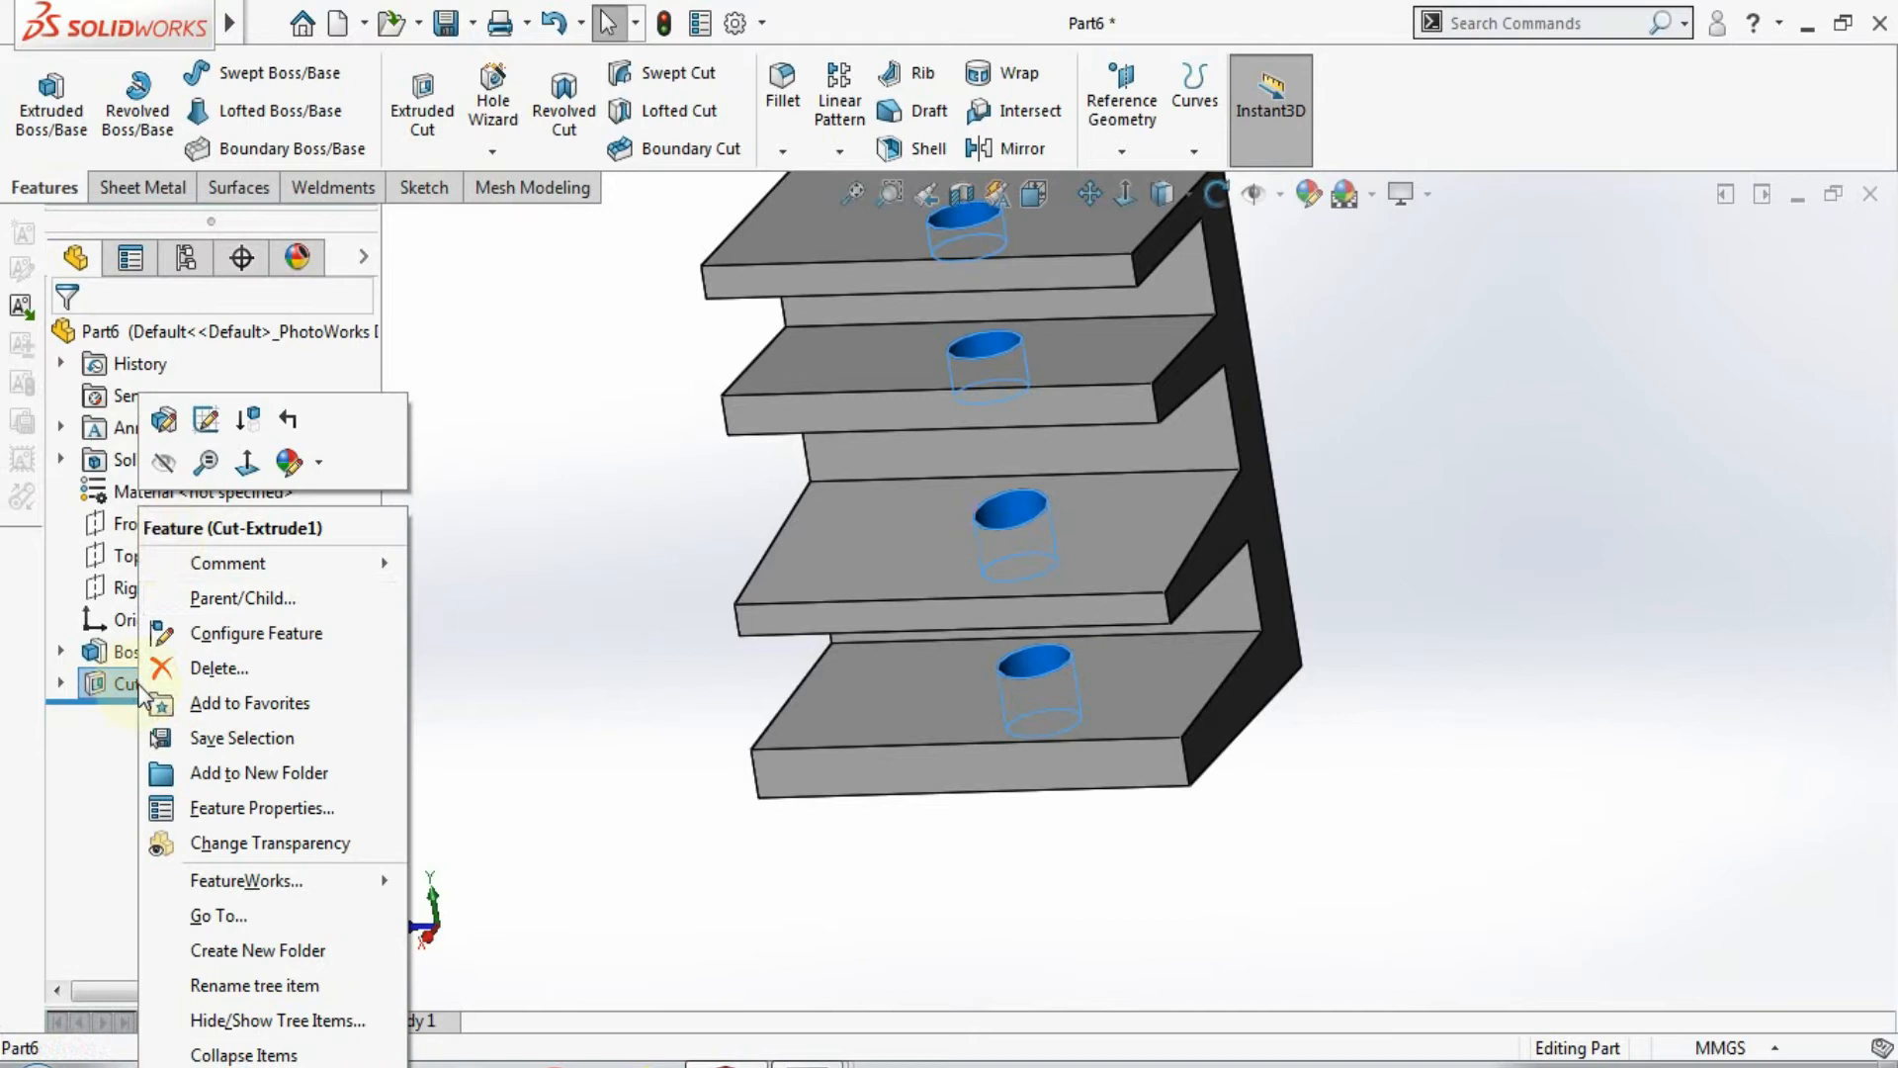
click(163, 423)
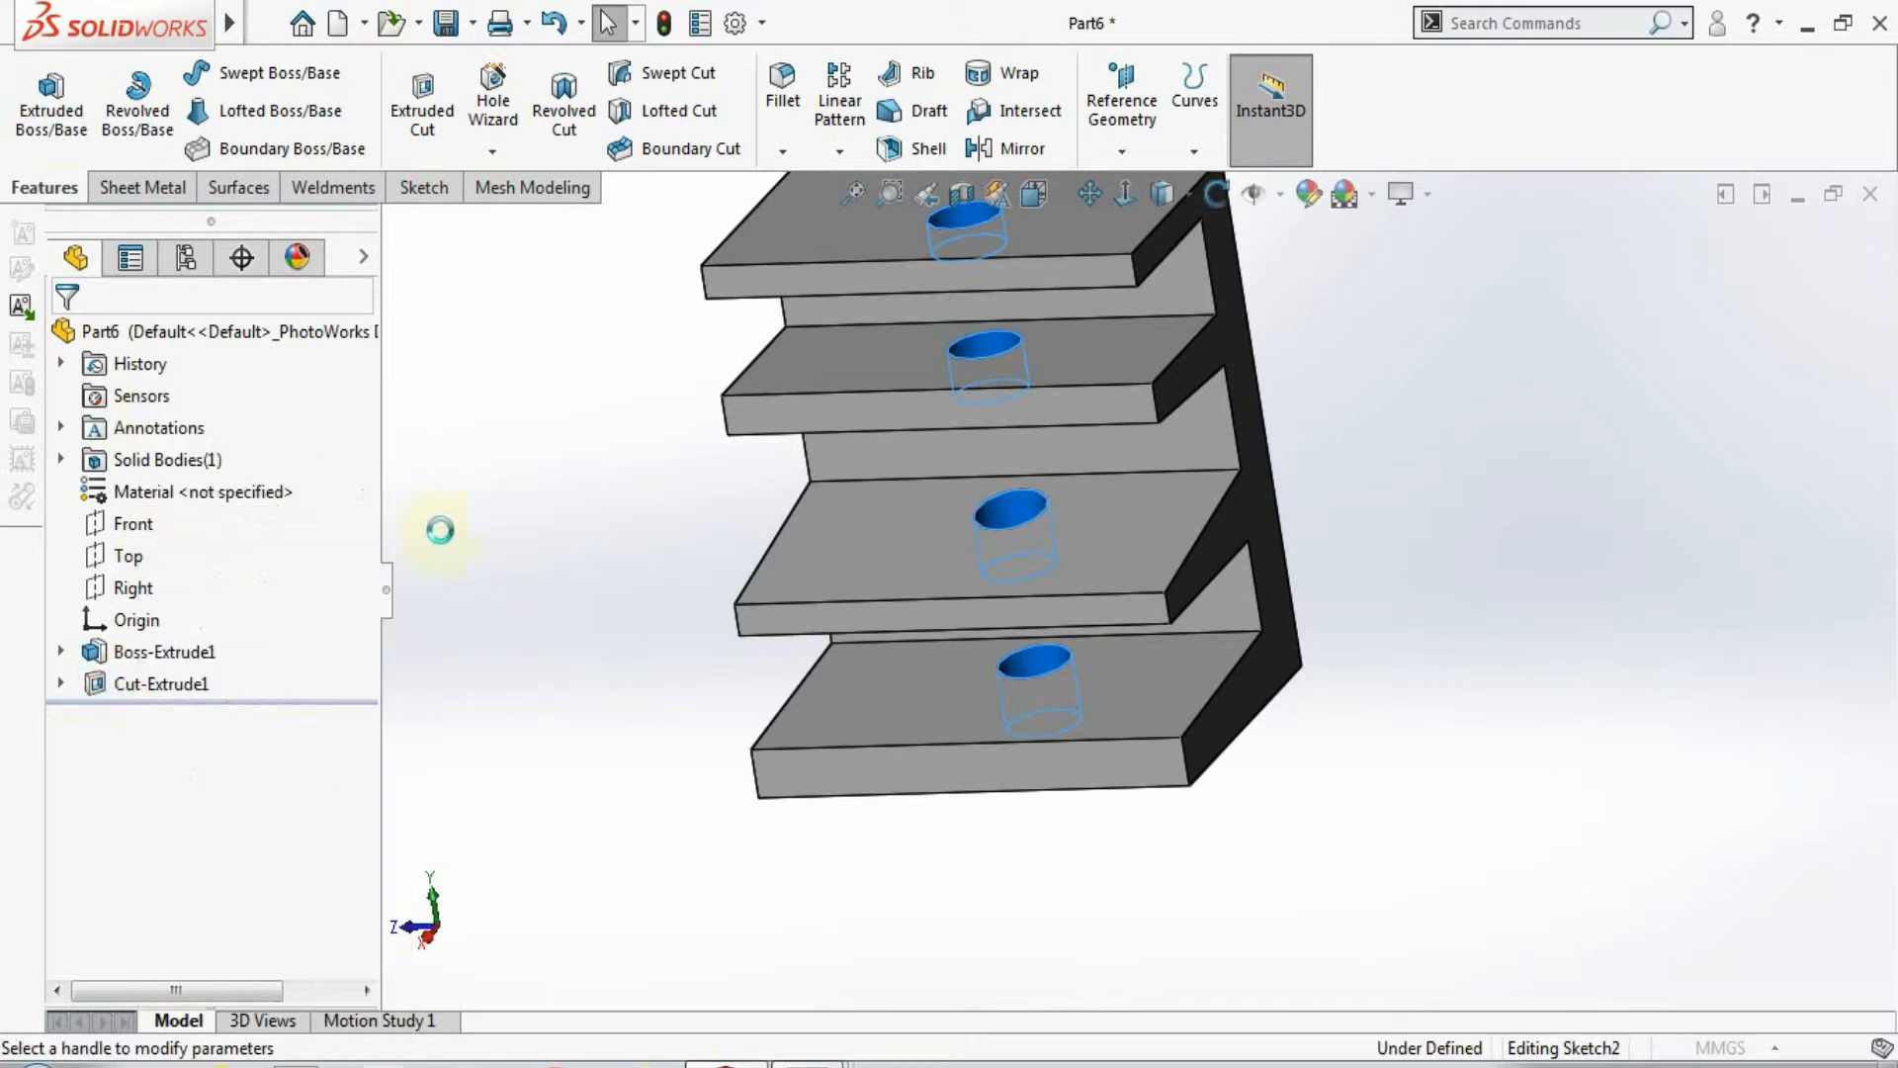
click(325, 521)
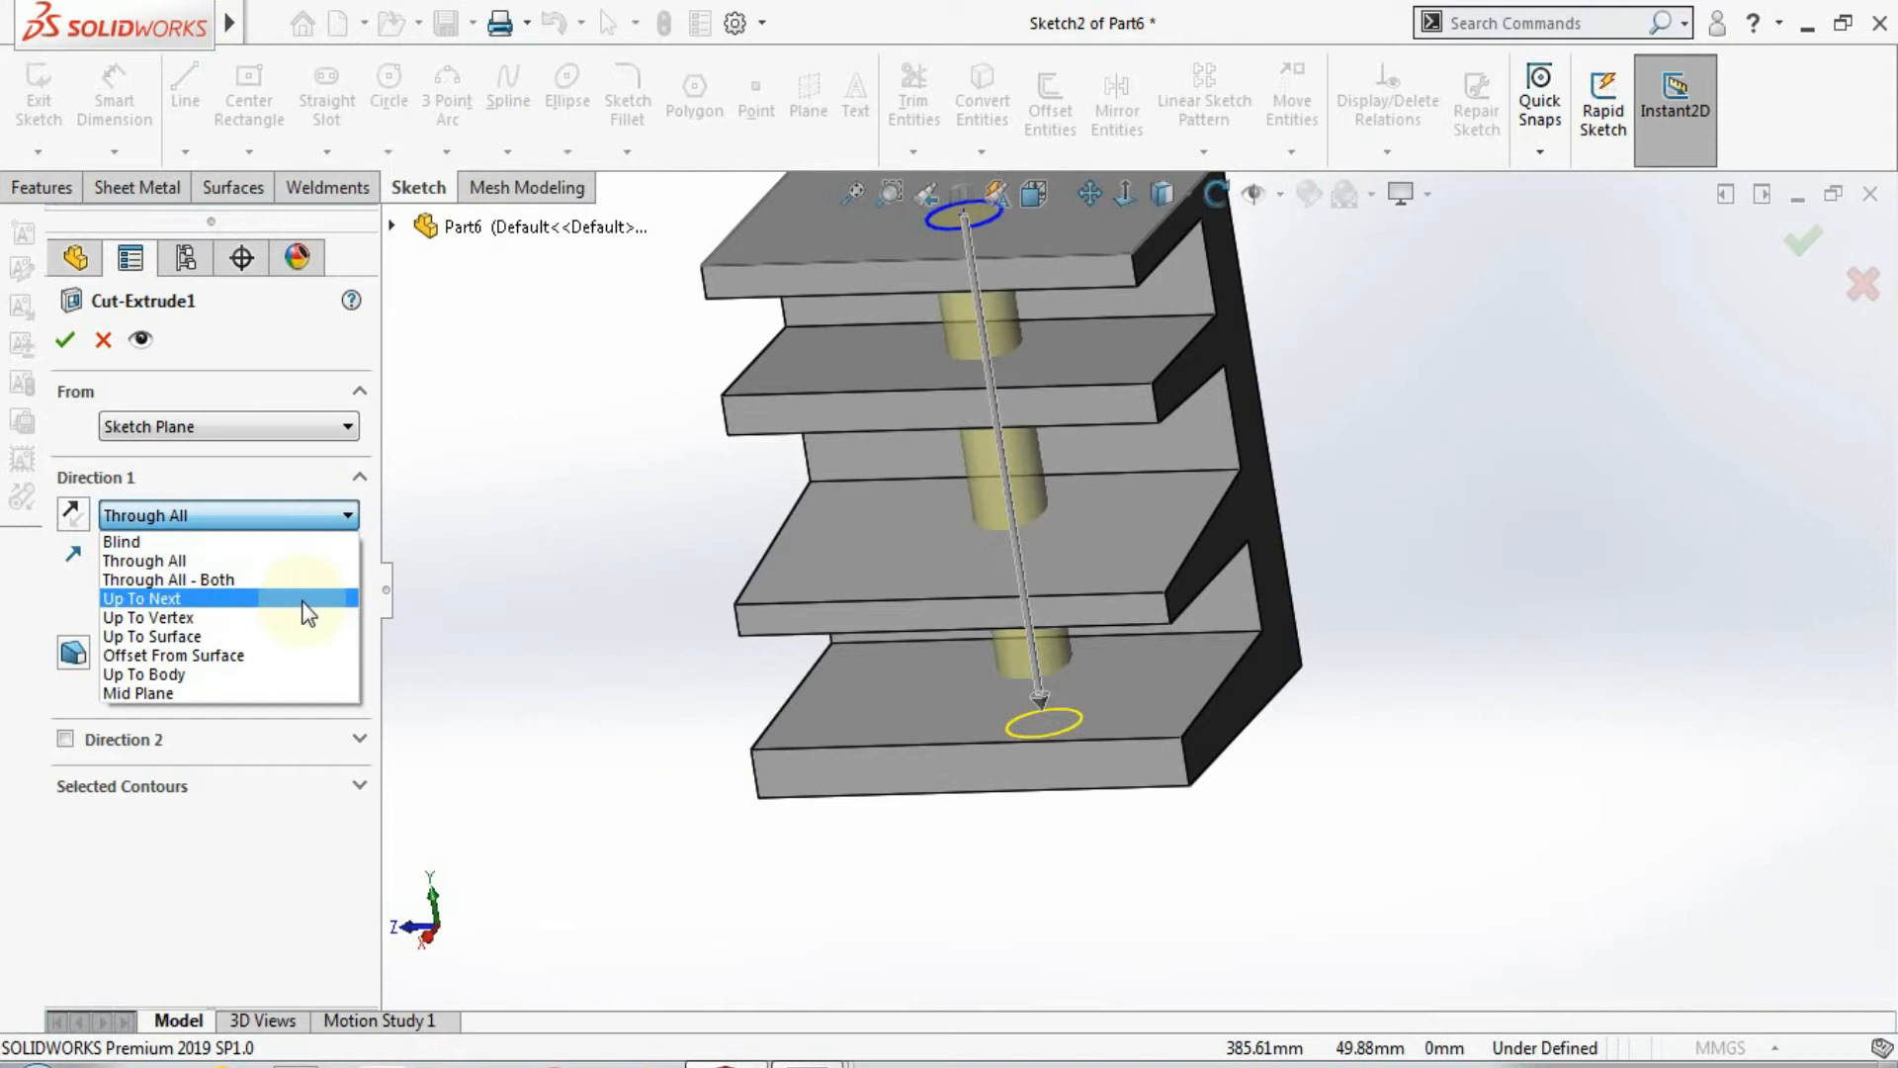
click(301, 599)
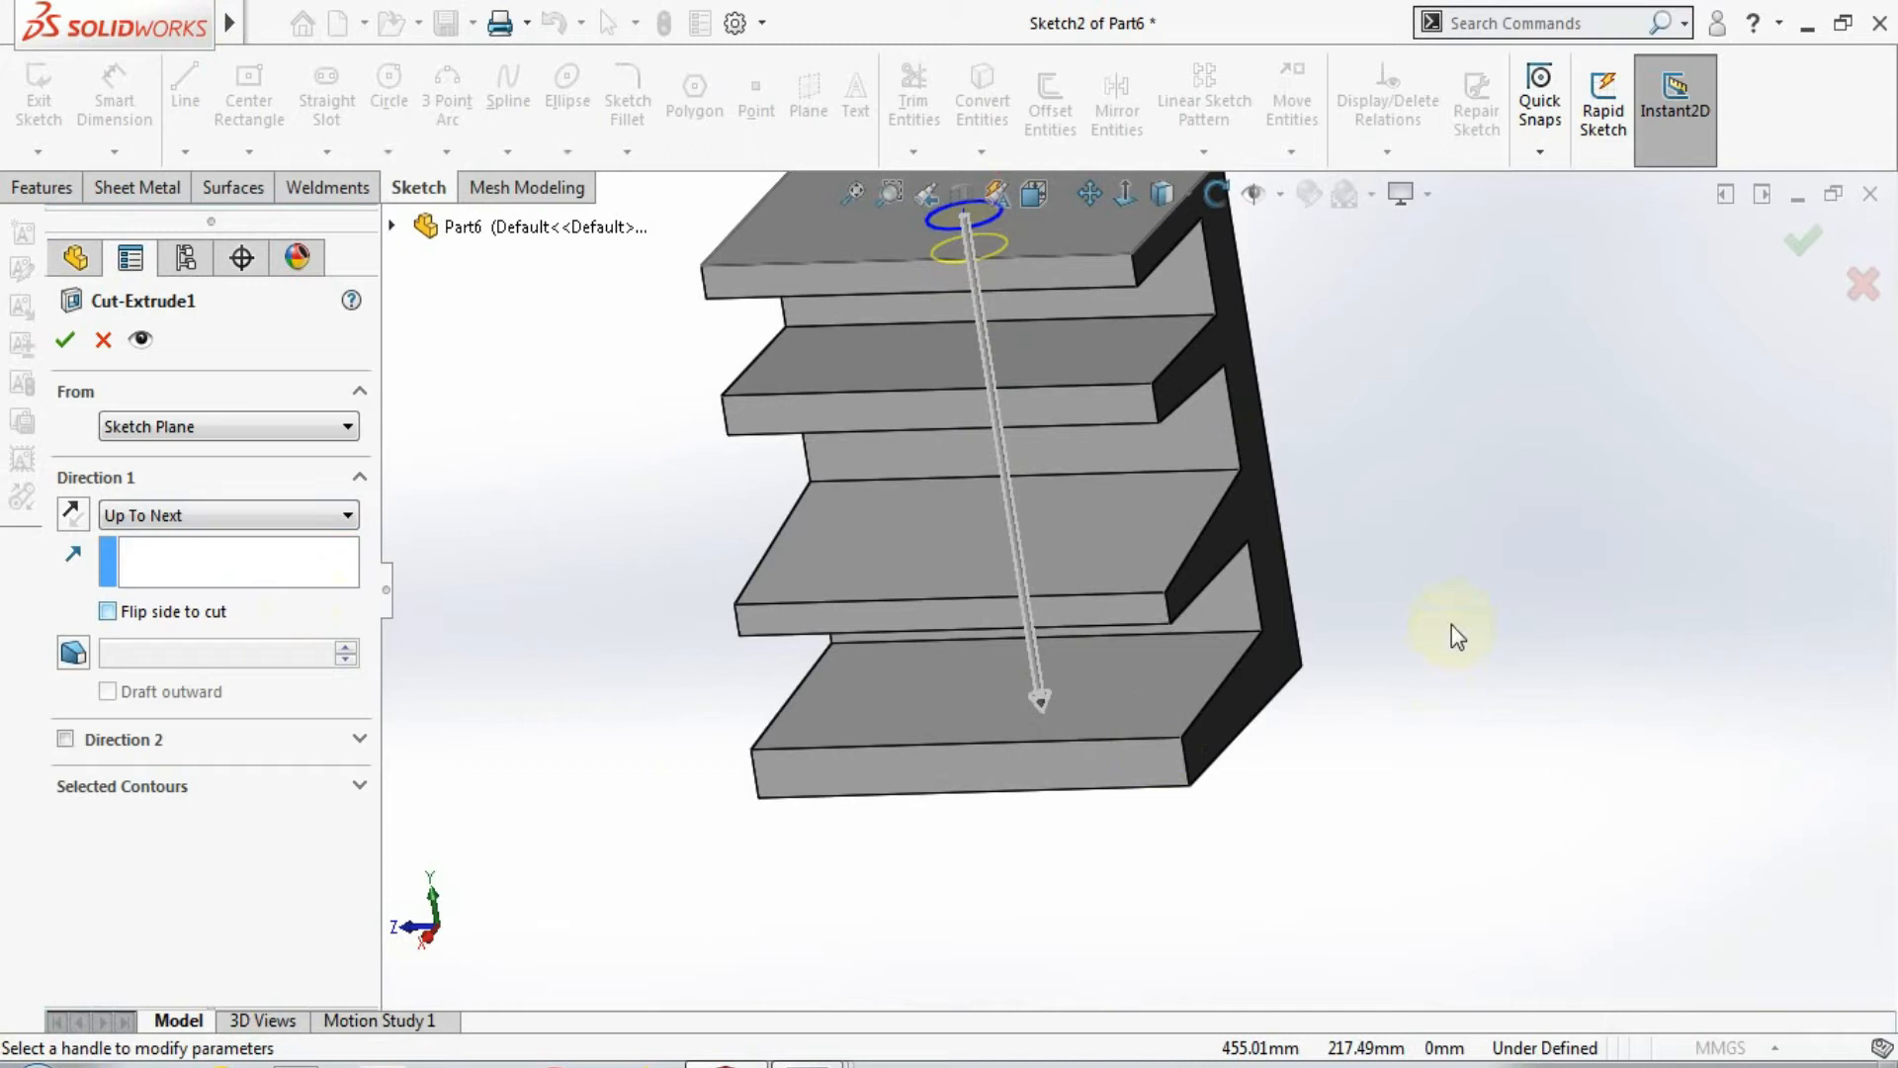
scroll(1451, 625, up, 2)
middle_drag(1355, 601, 1501, 449)
drag(1501, 449, 1093, 407)
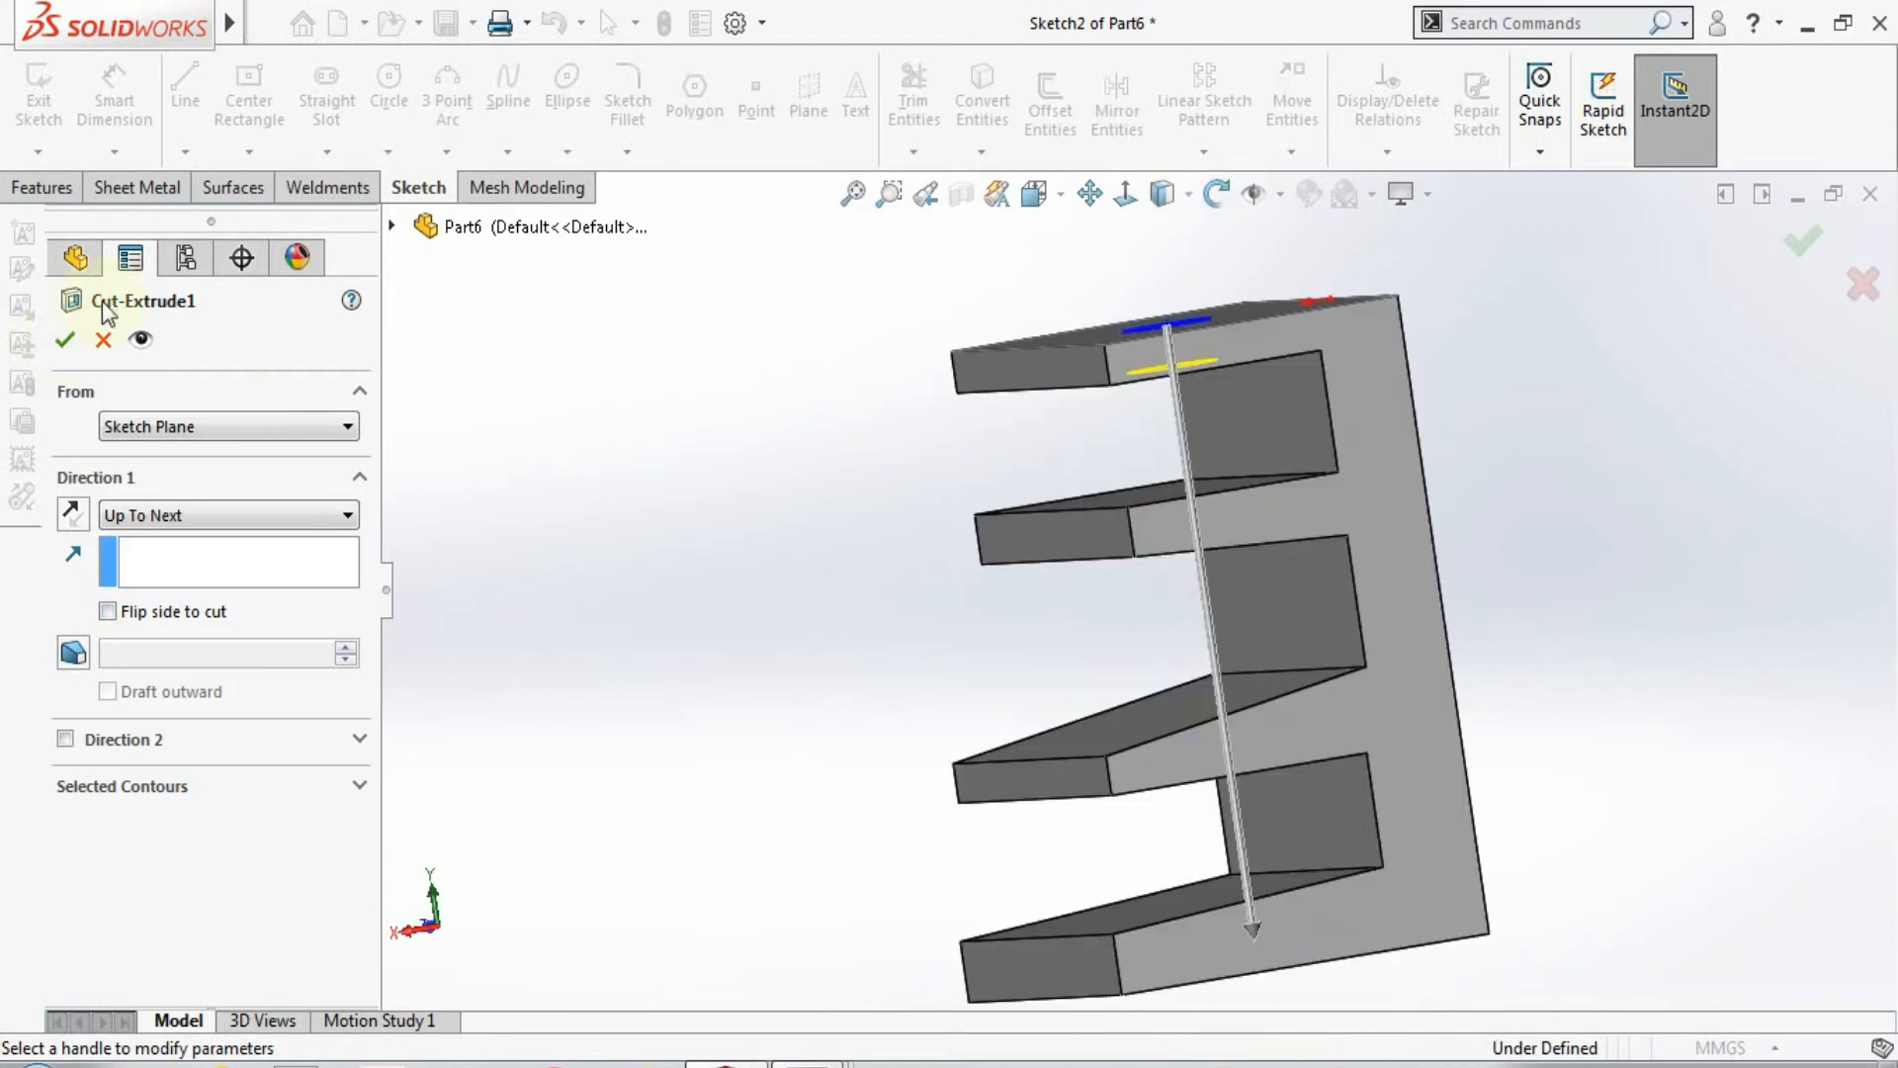
scroll(1206, 378, down, 3)
click(62, 343)
middle_drag(1093, 620, 862, 504)
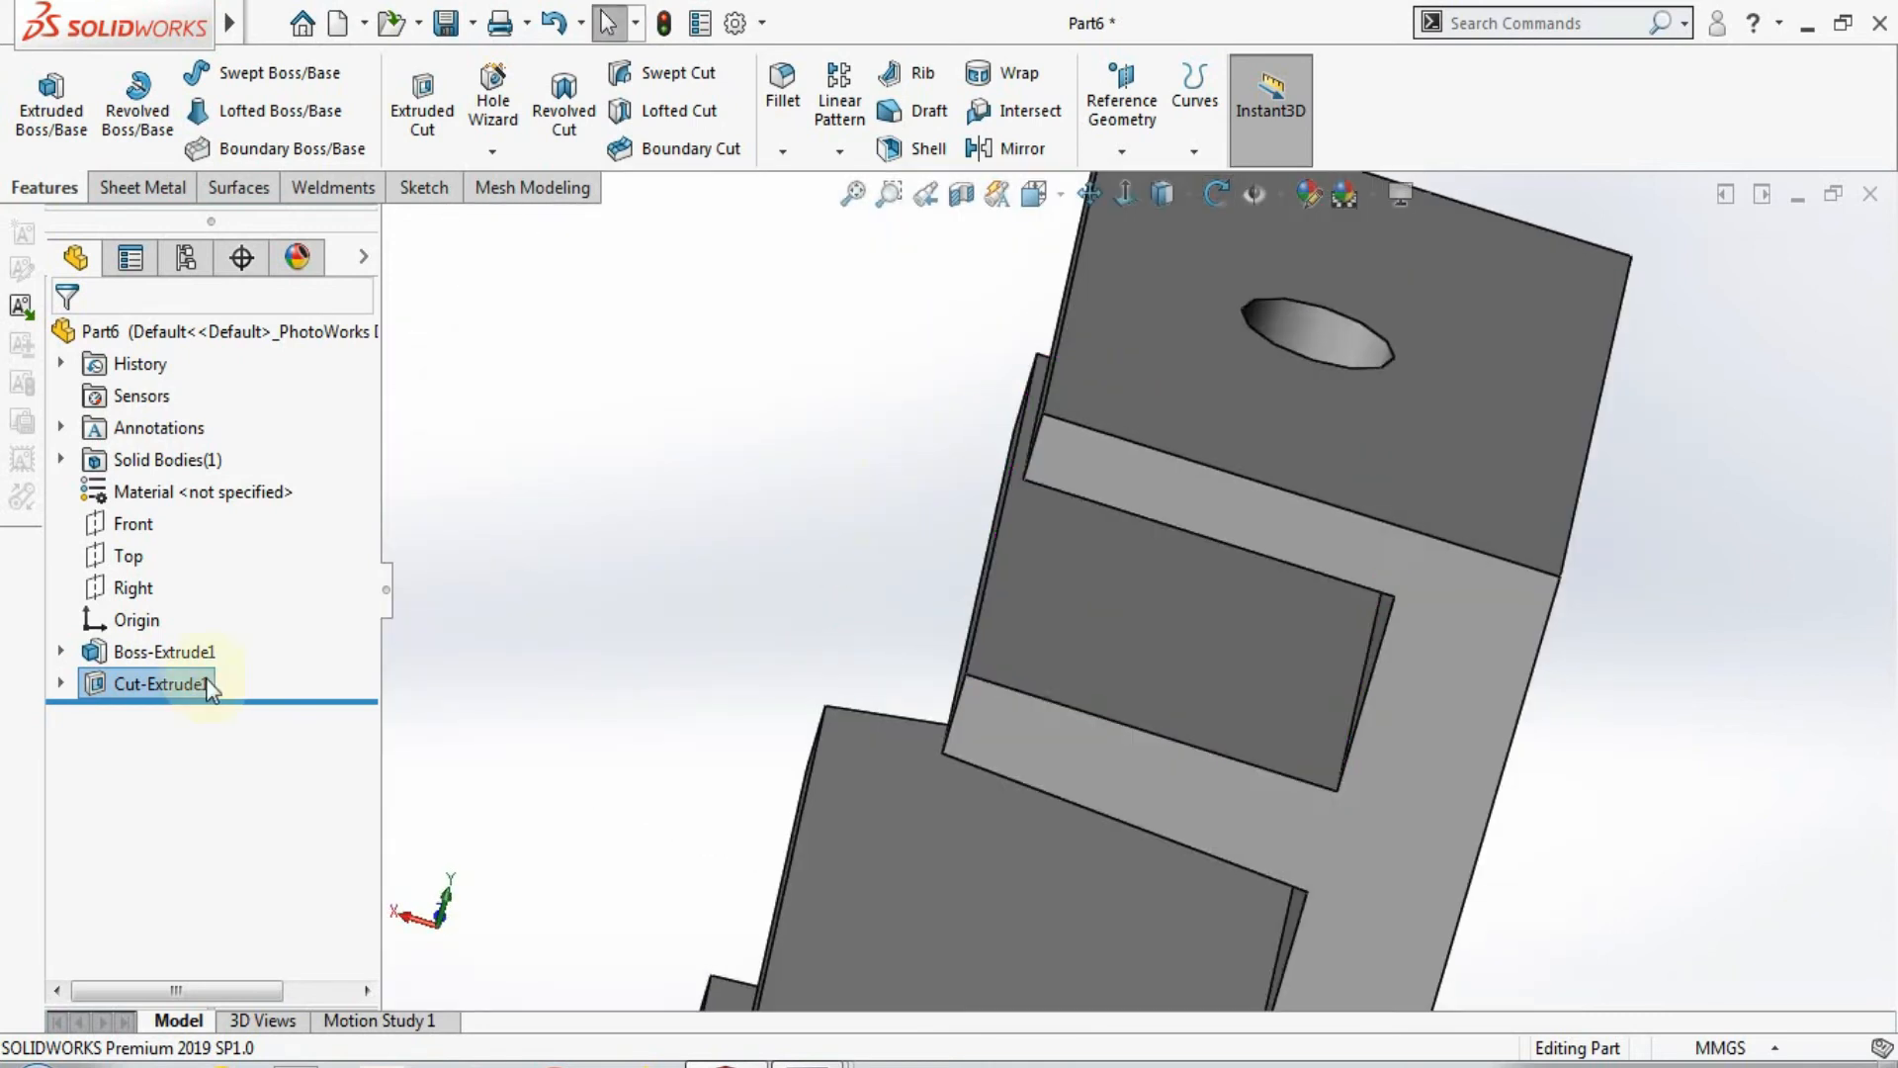
Step: Change the hole cut's end condition to Up To Vertex, ending at the third arm's upper front corner, and accept it
click(203, 681)
click(213, 596)
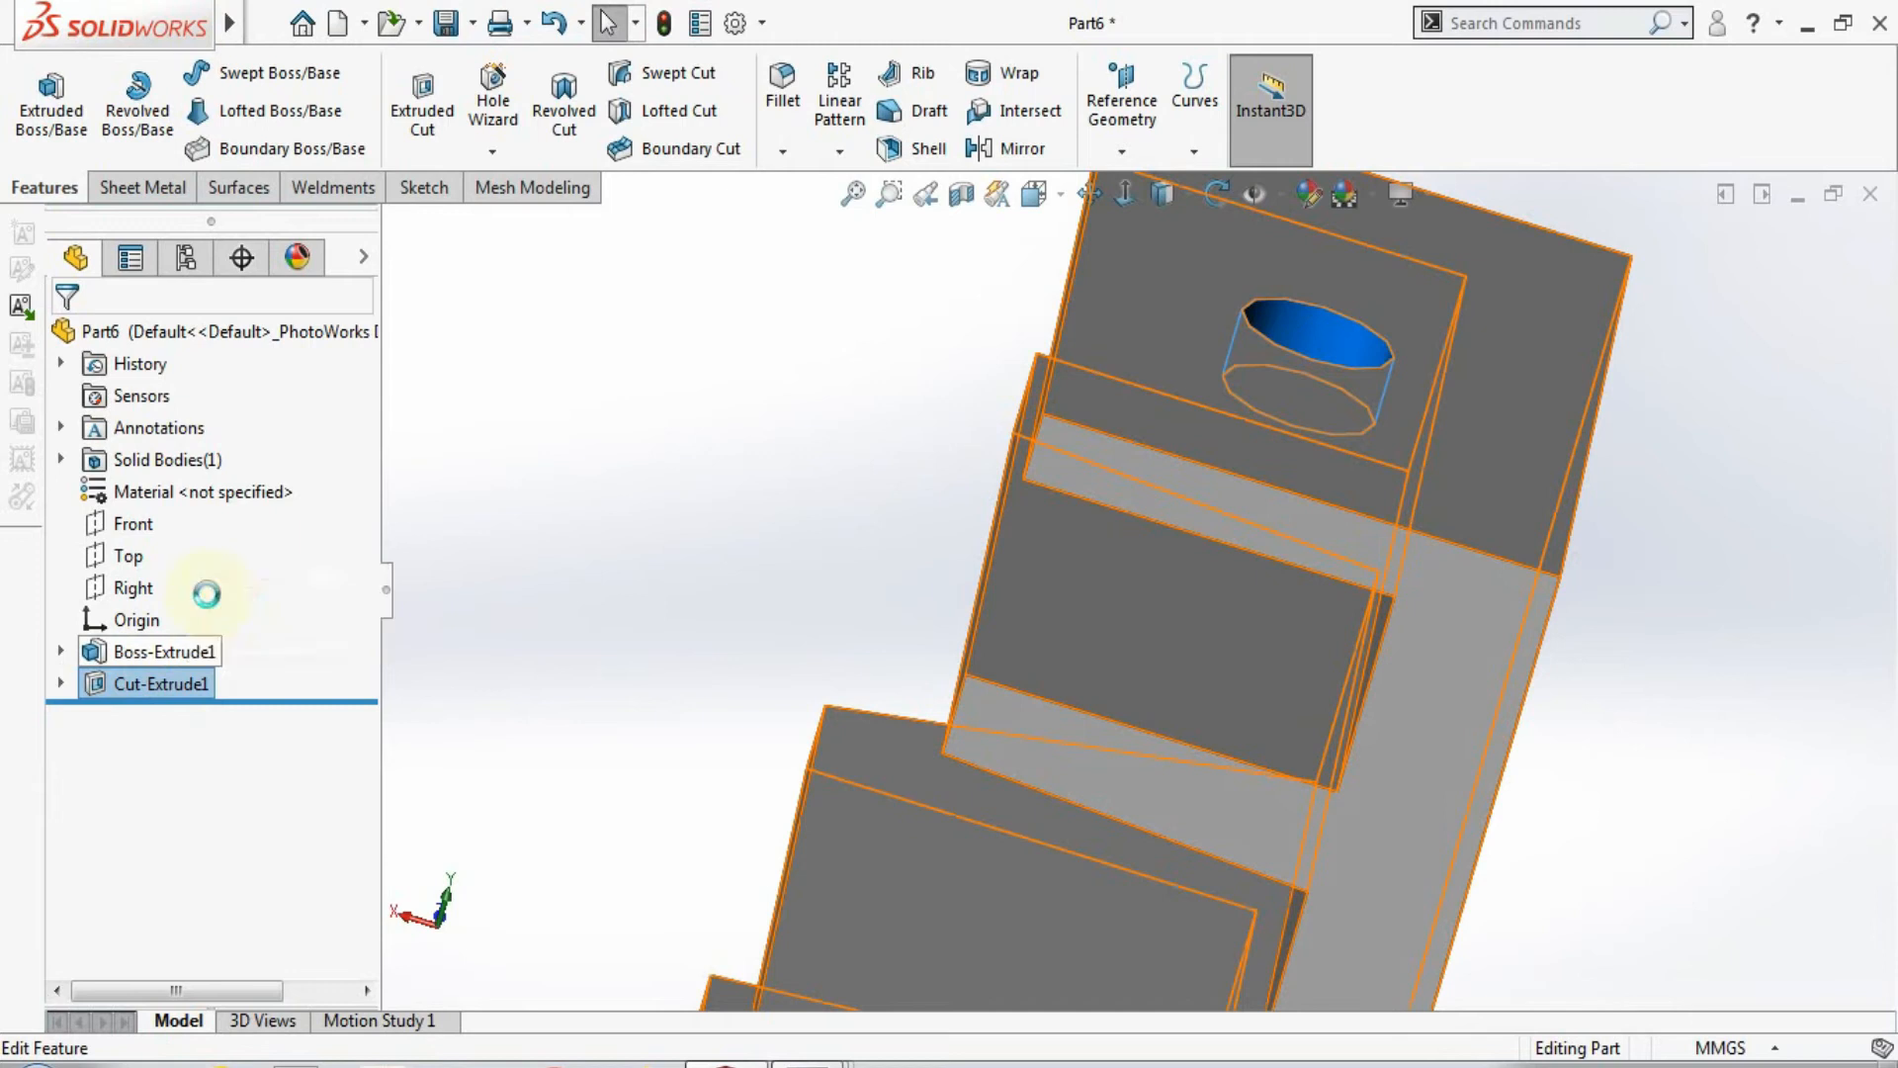
click(283, 514)
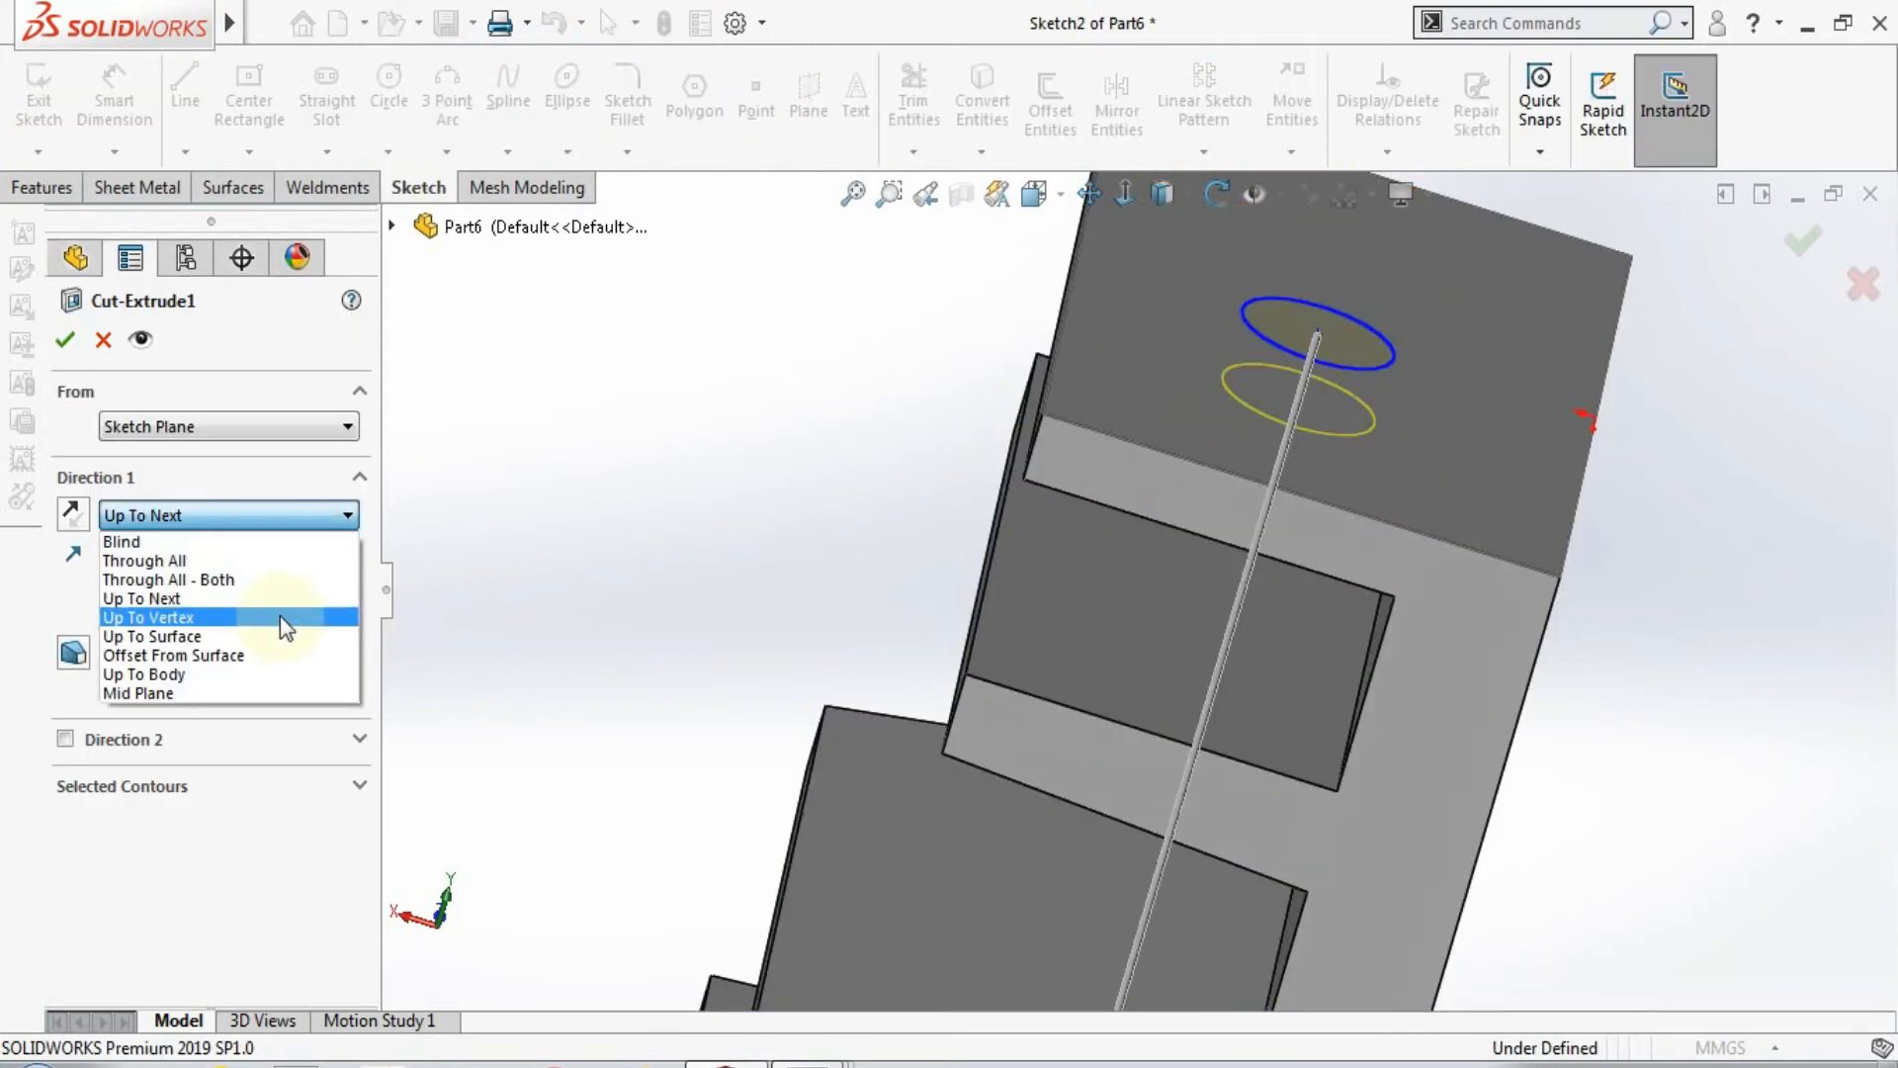
click(281, 617)
middle_drag(742, 551, 806, 613)
scroll(1072, 779, down, 8)
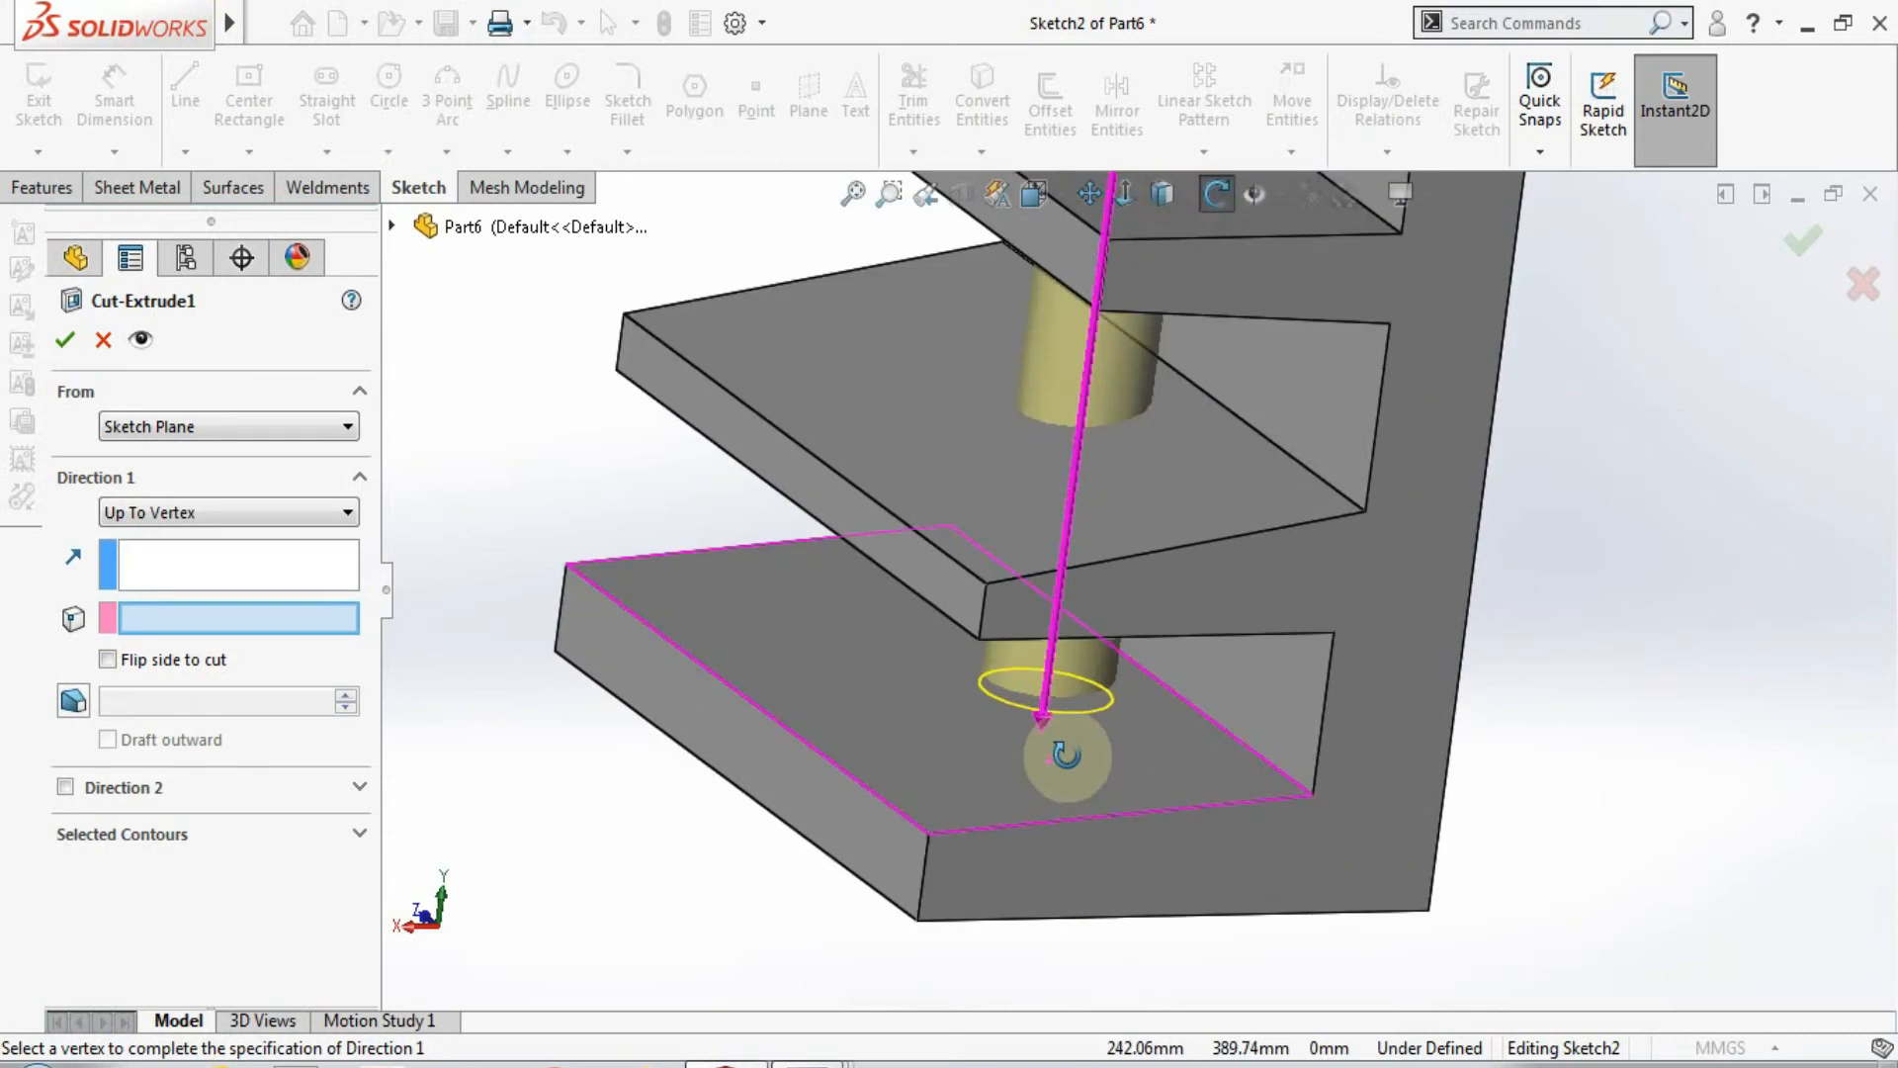
scroll(1084, 768, up, 5)
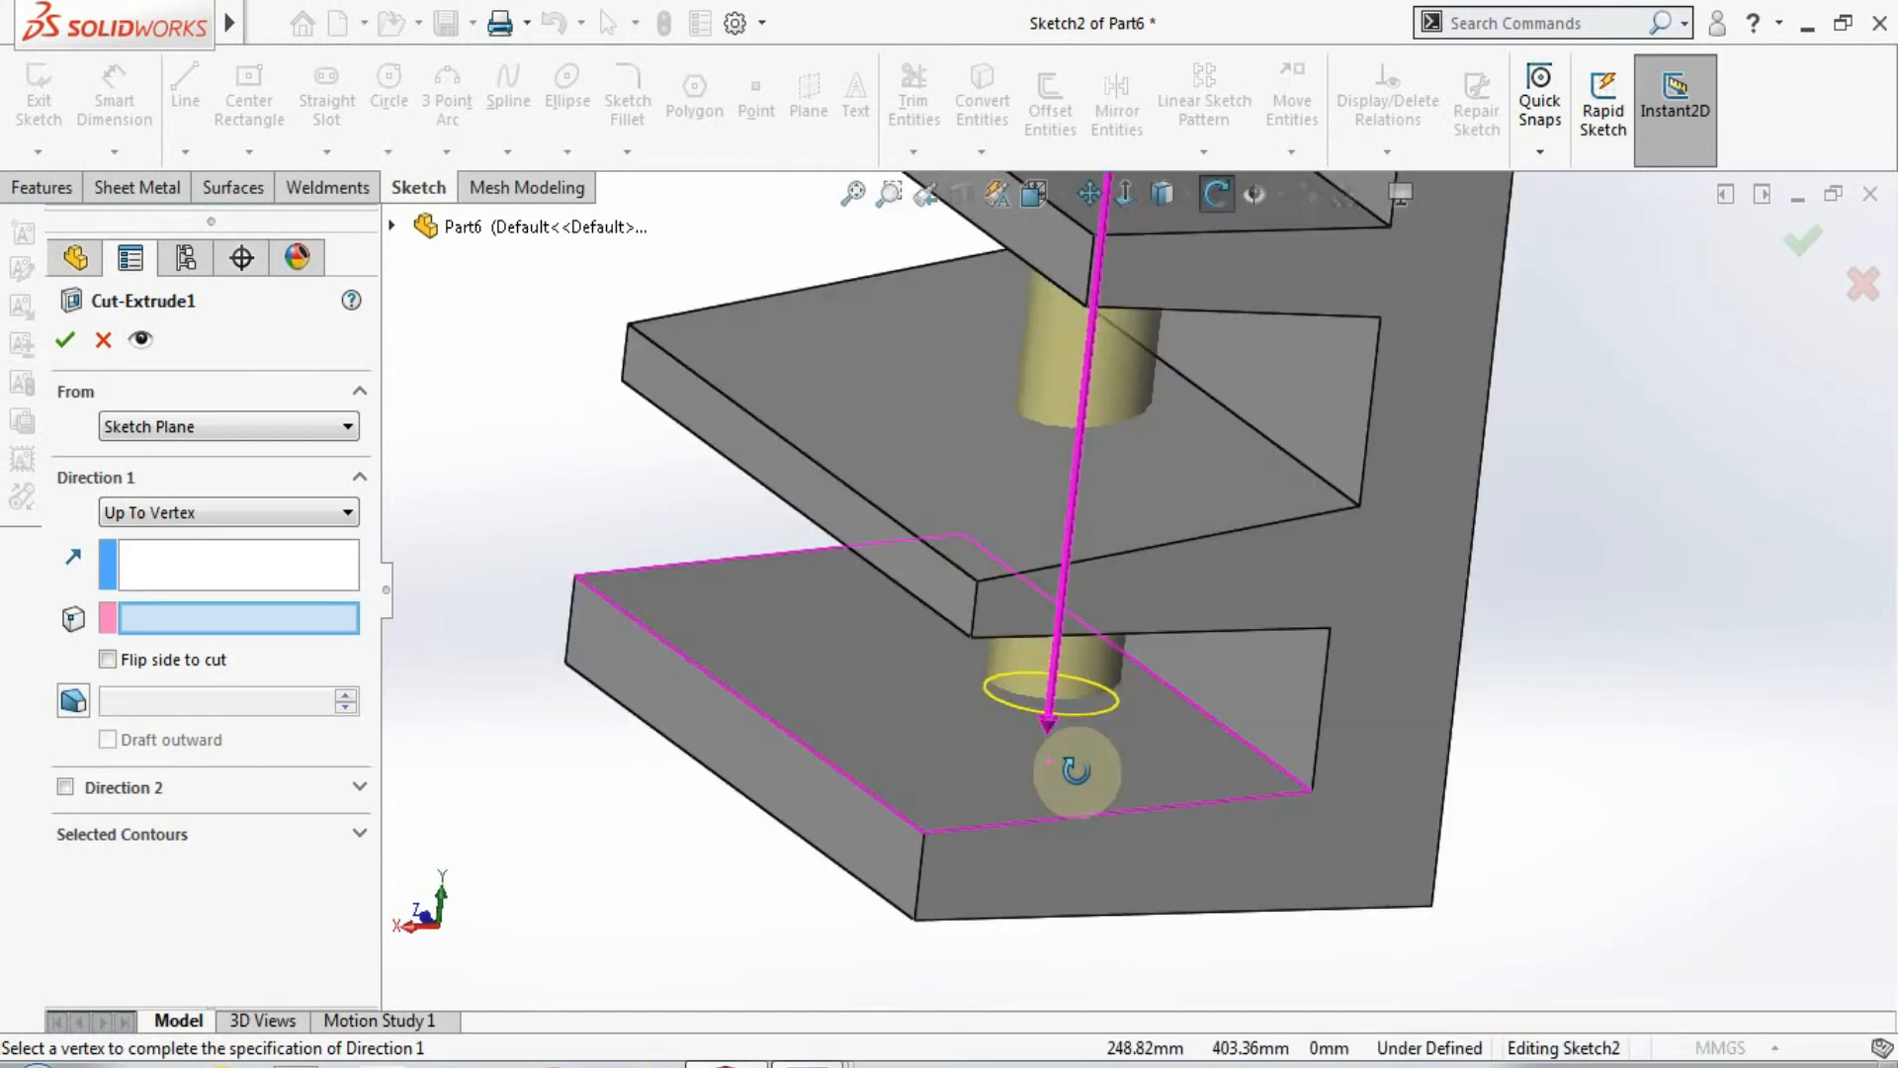
click(982, 579)
middle_drag(1207, 650, 1216, 514)
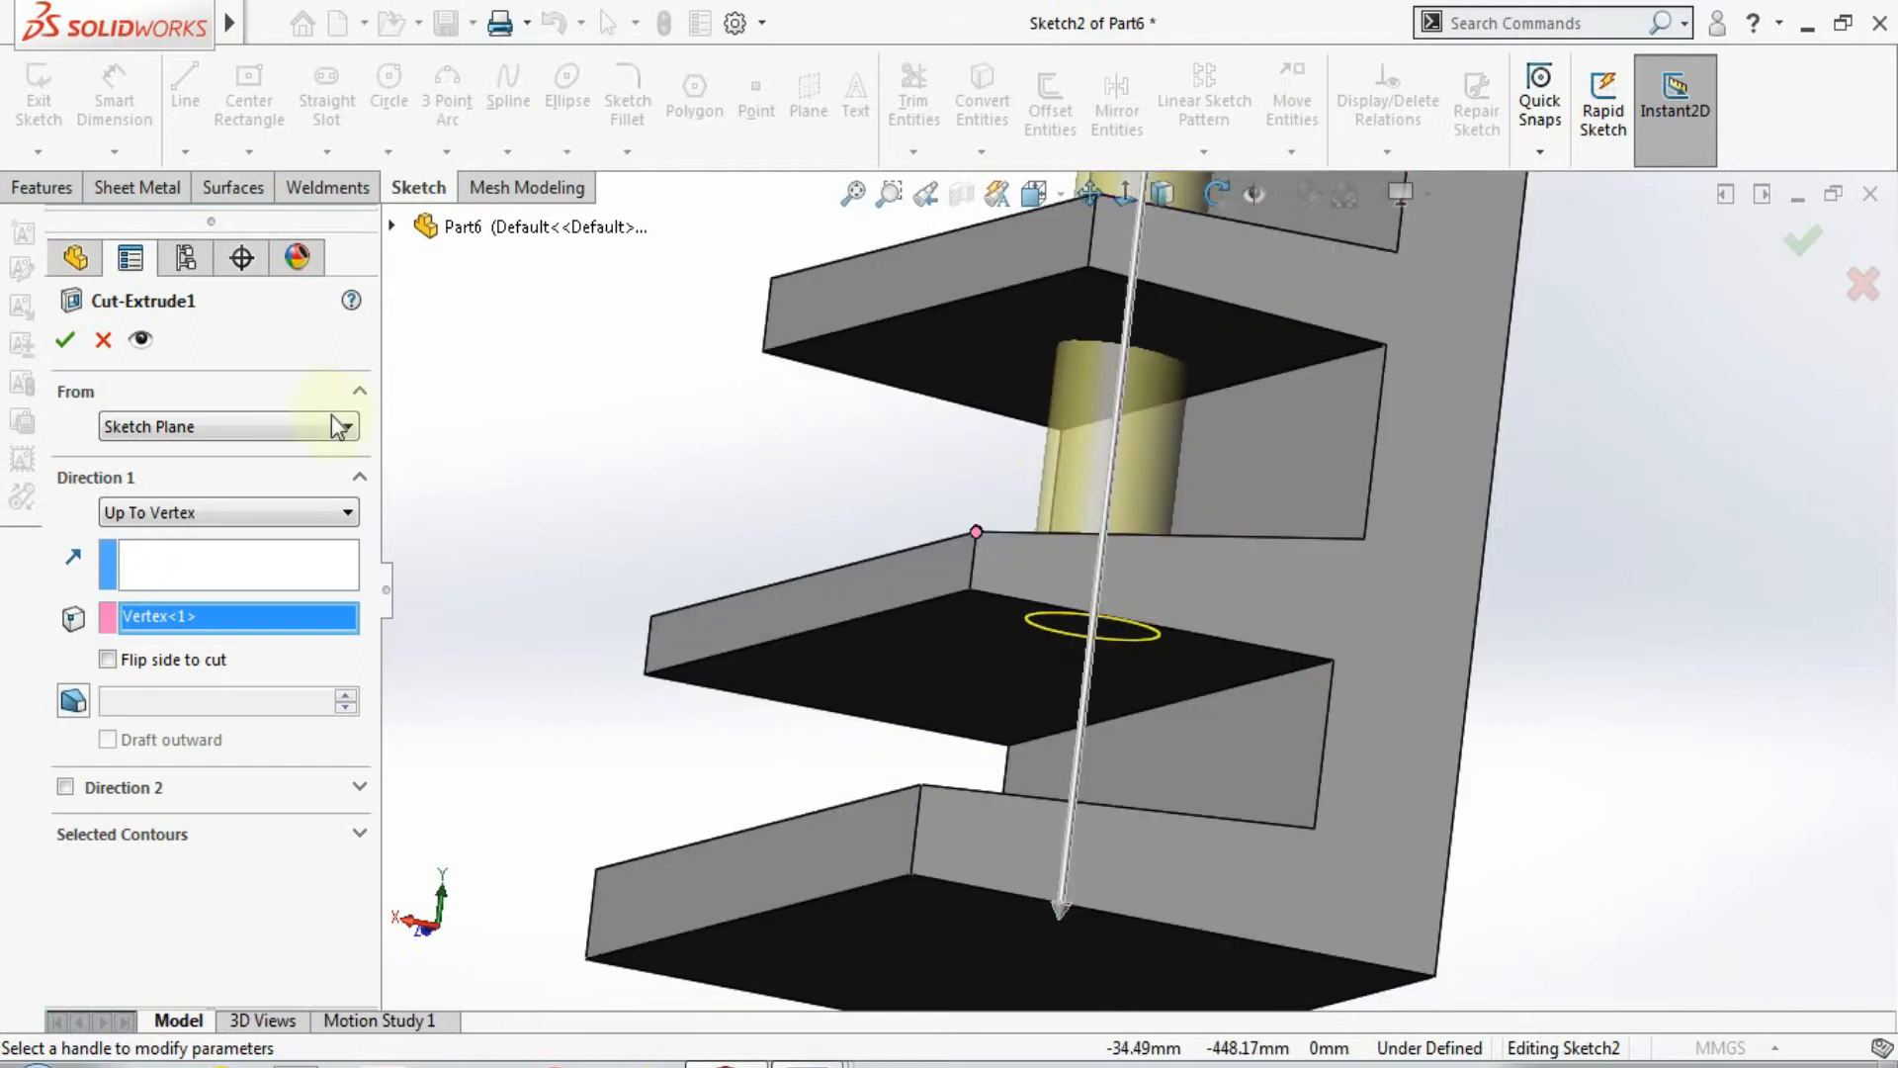
click(66, 341)
Step: Examine the cut's depth against the chosen vertex, facing the third arm's front face with hidden lines visible, and restore the shaded display
middle_drag(1127, 714, 1129, 754)
scroll(1030, 607, up, 4)
middle_drag(1052, 583, 1154, 593)
key(Escape)
scroll(1105, 598, down, 3)
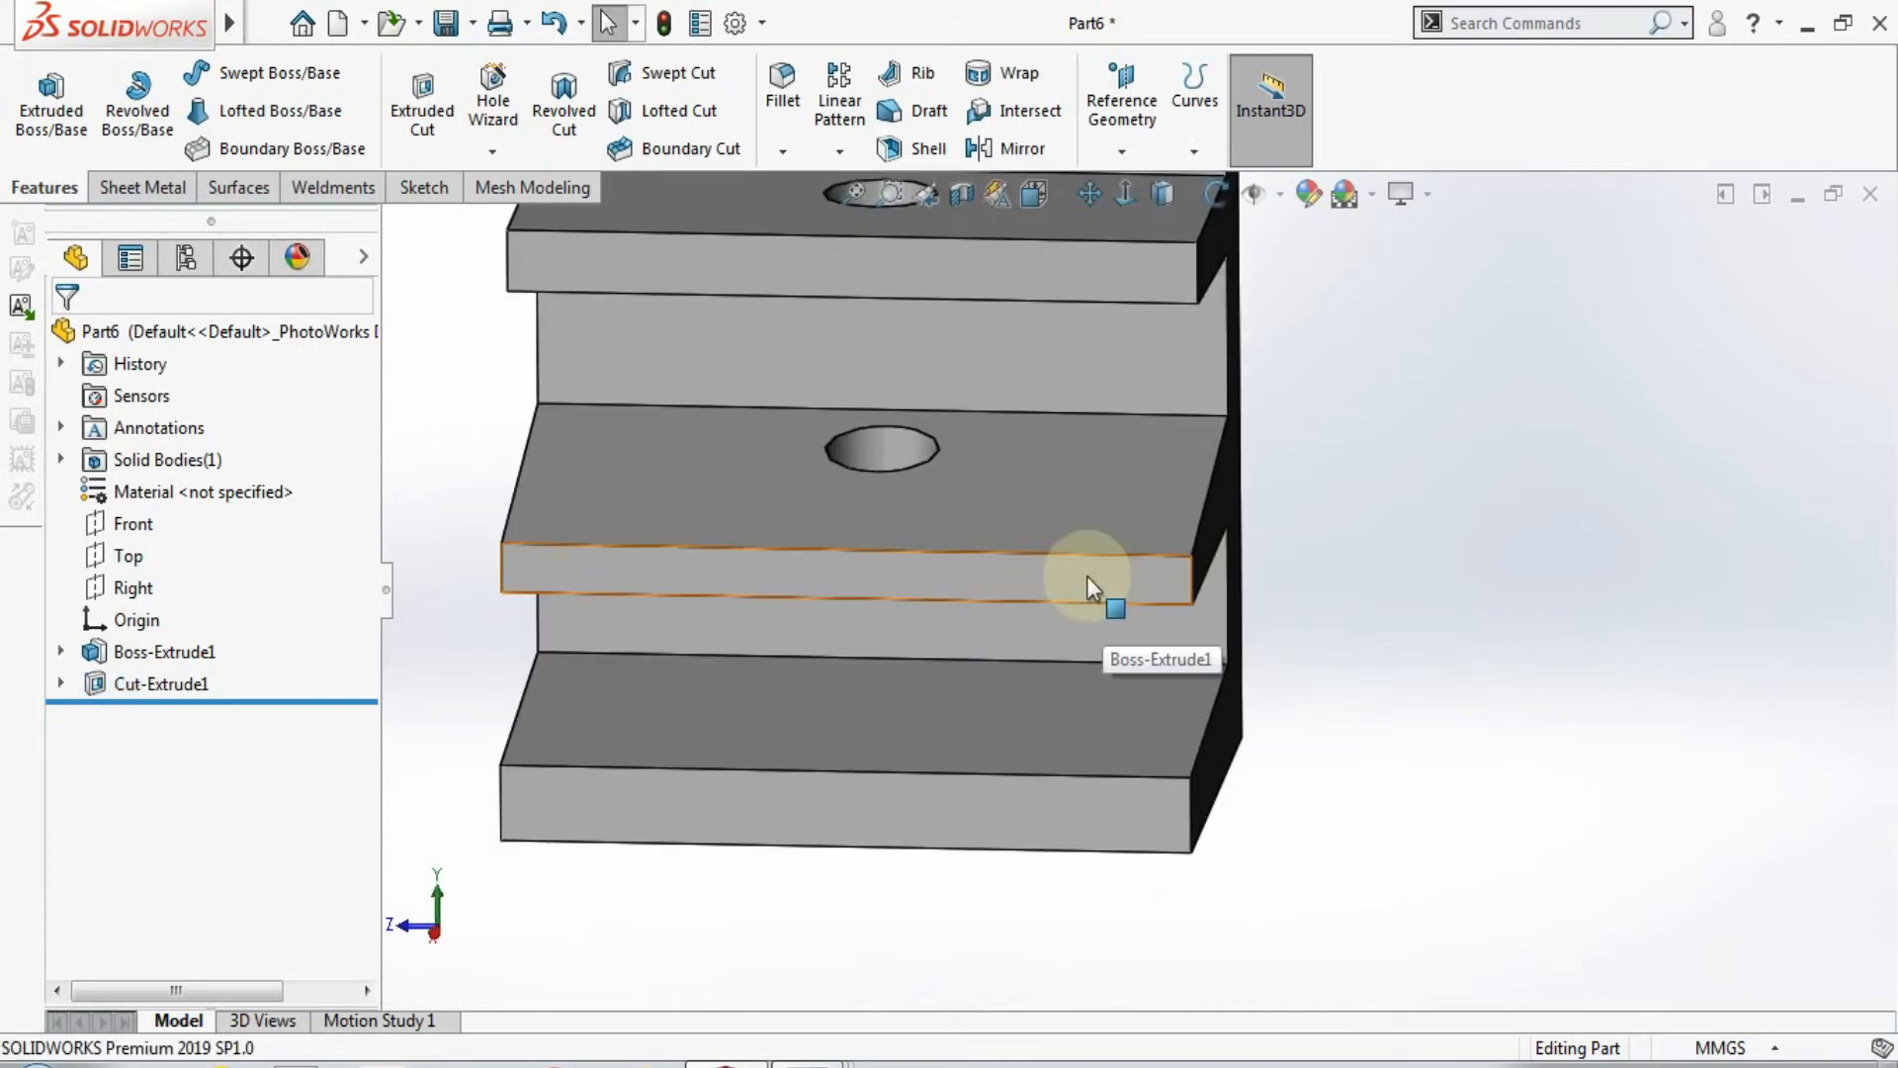
click(1087, 577)
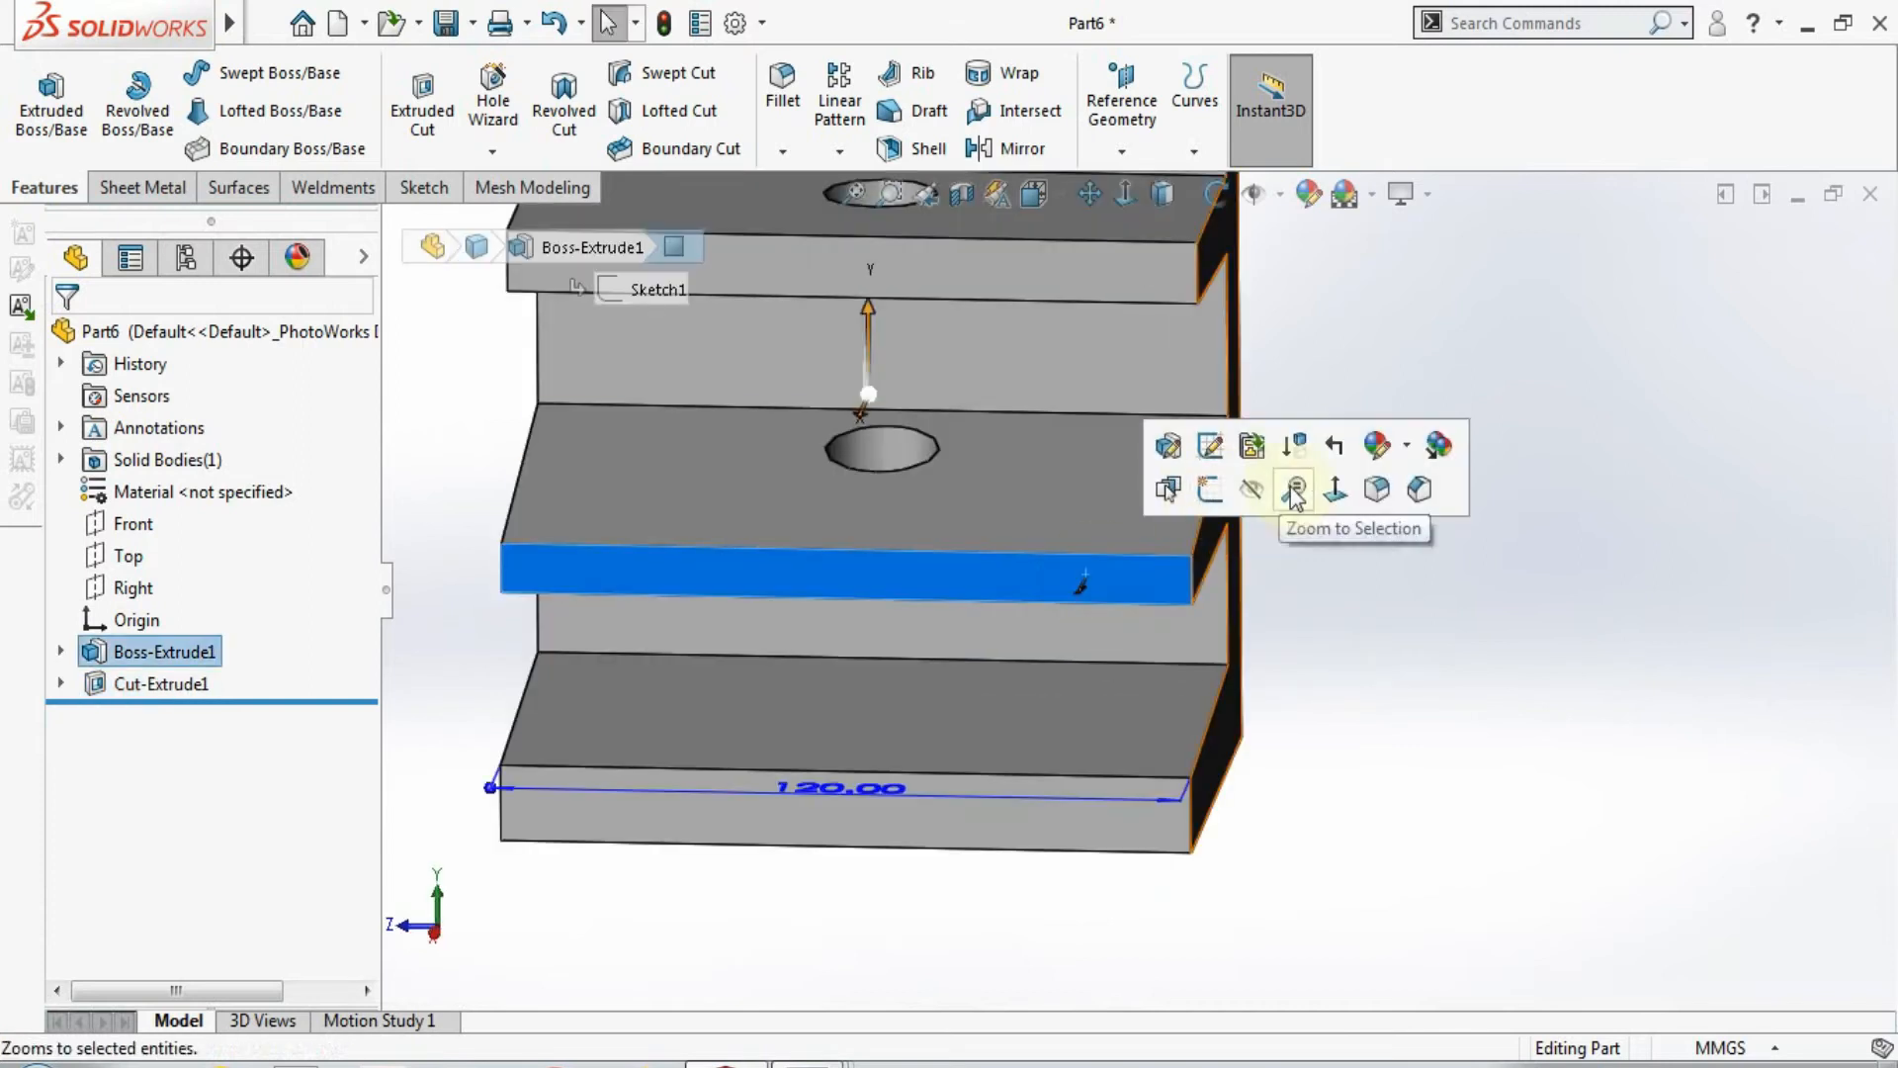
click(1335, 488)
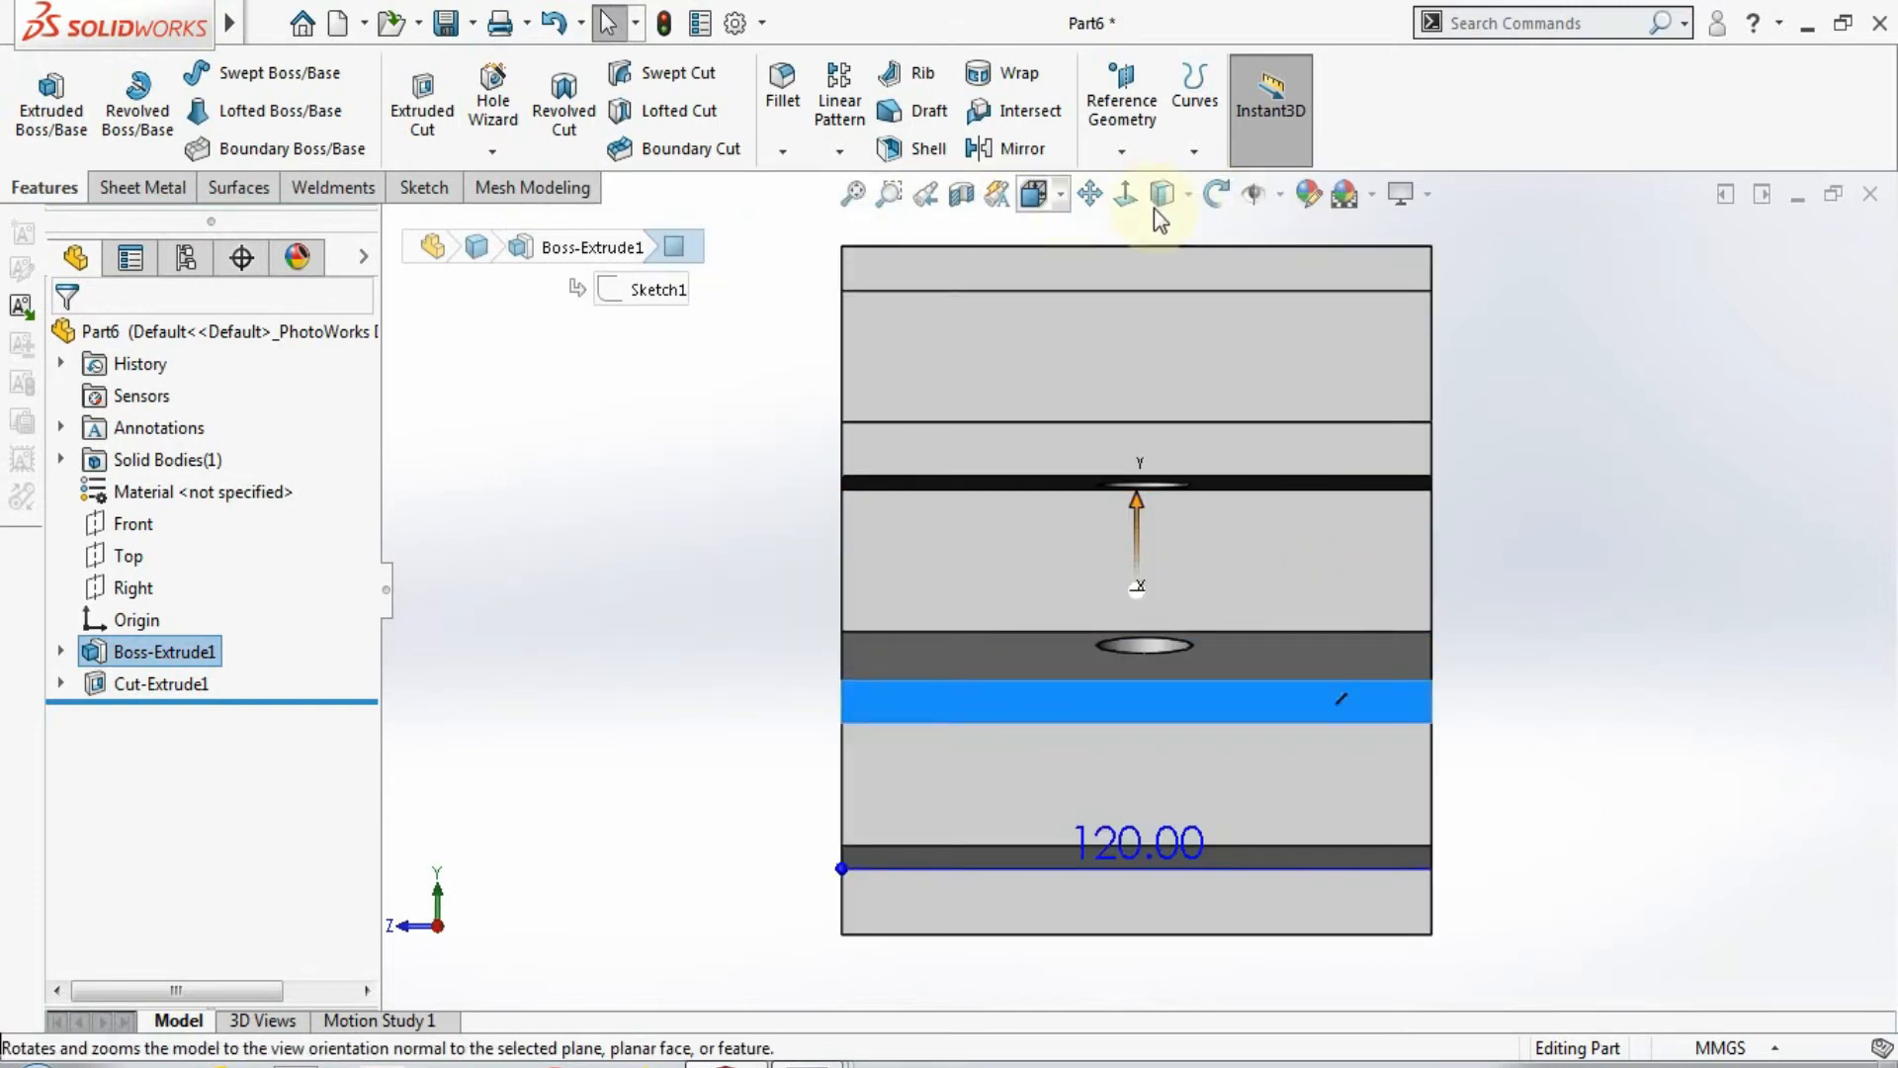
click(1187, 195)
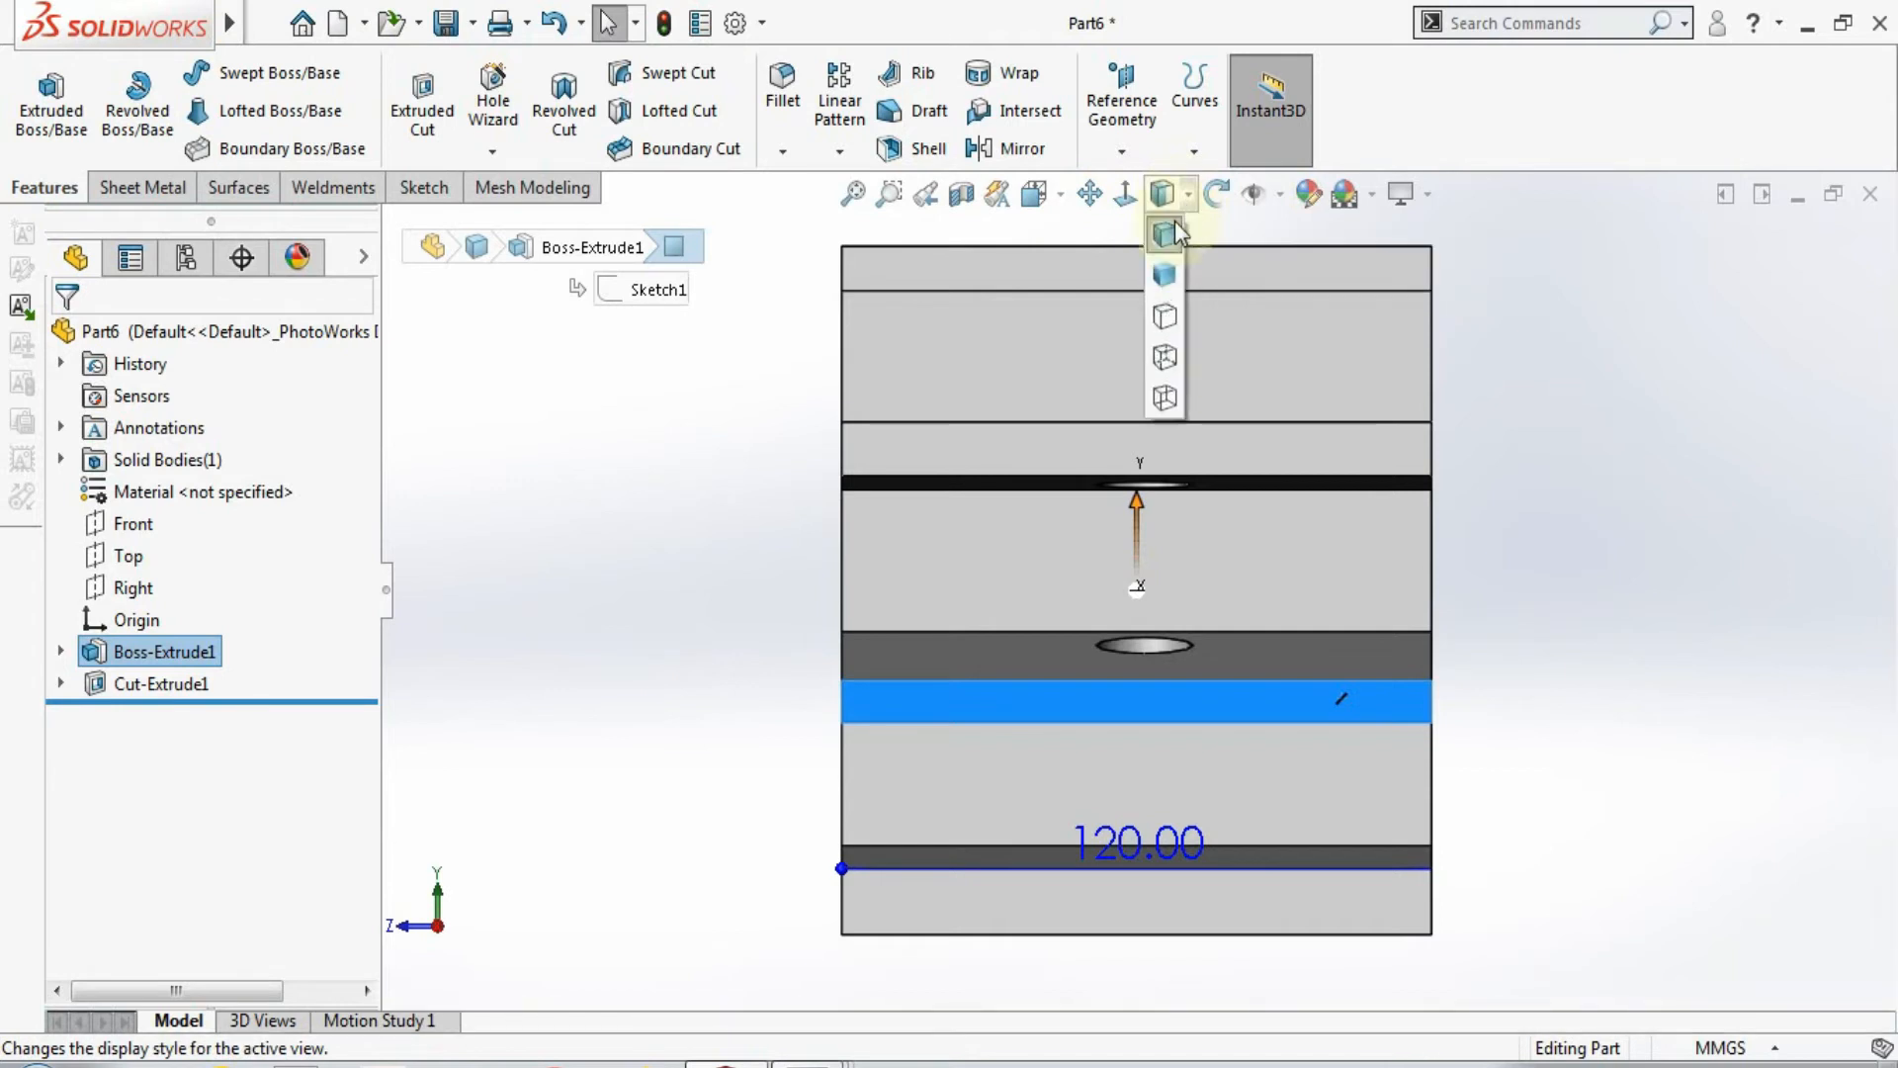
click(1165, 356)
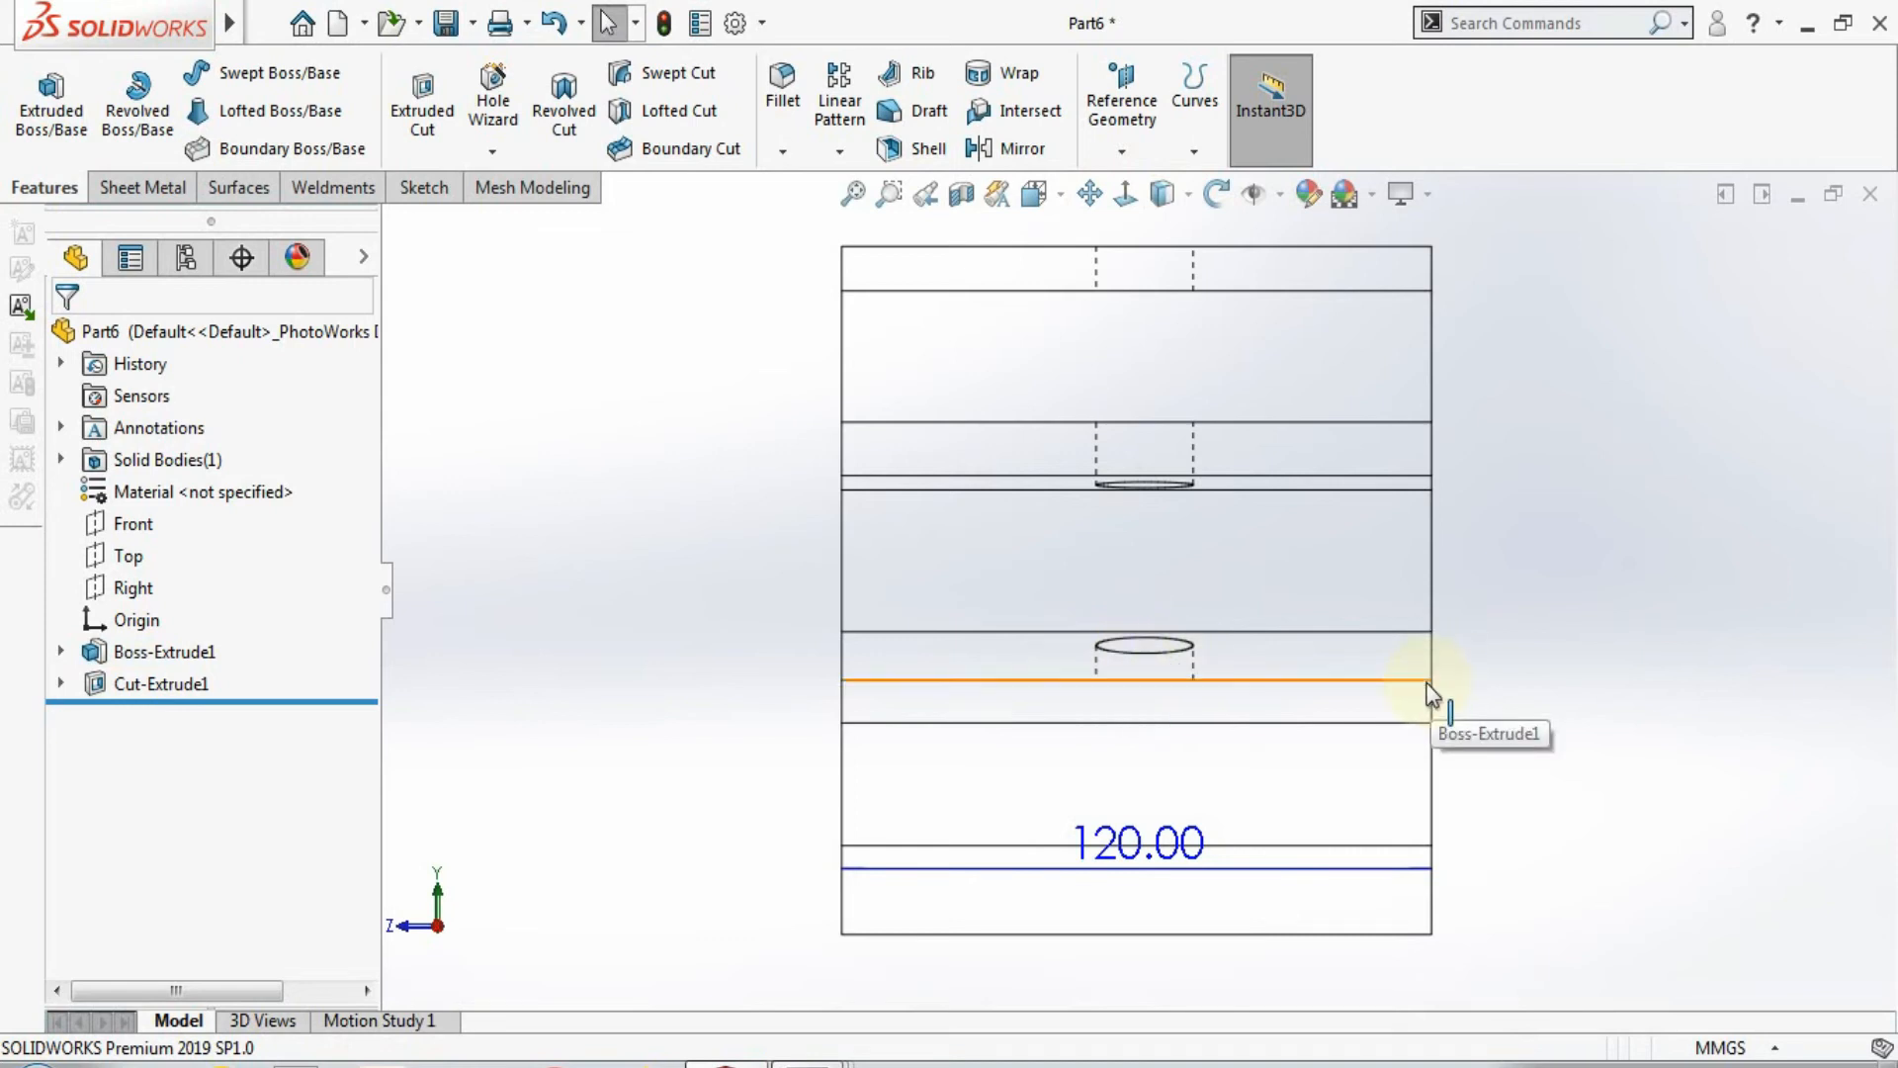
click(1189, 198)
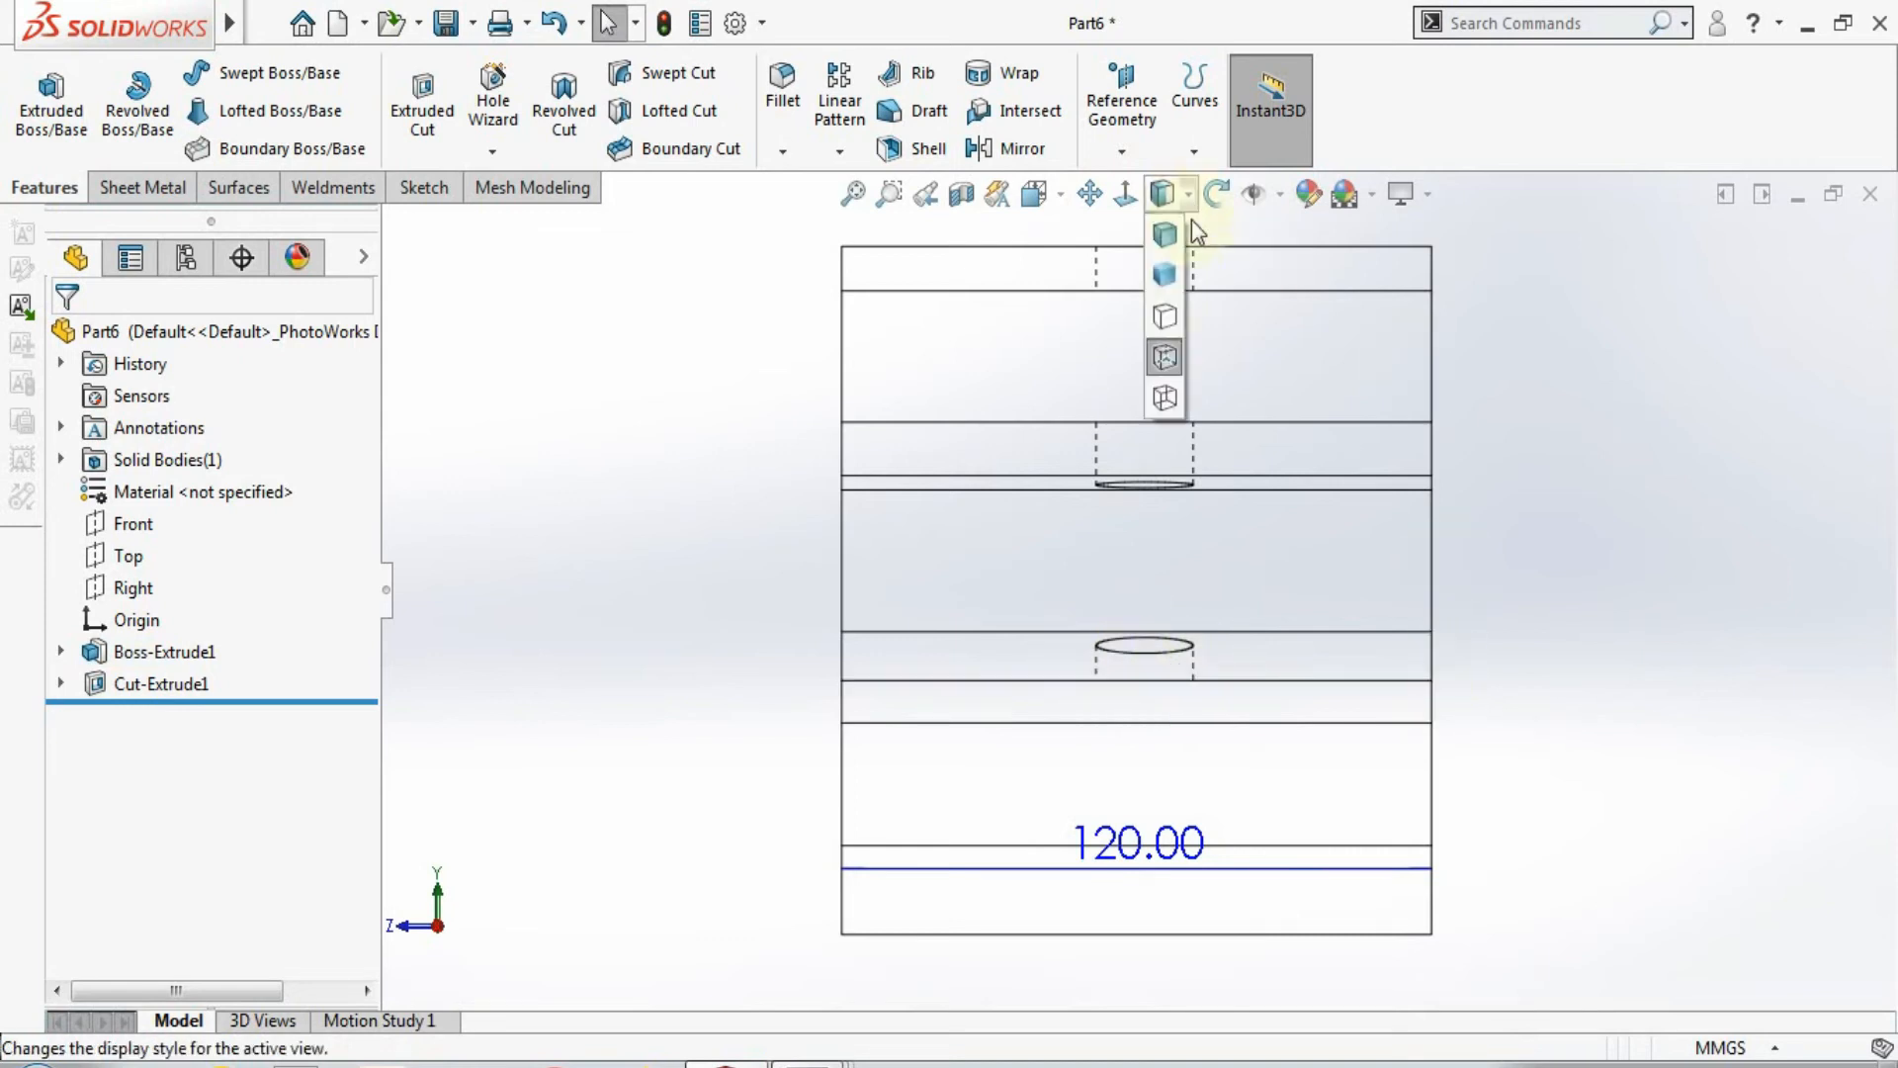
click(1163, 235)
middle_drag(1649, 444, 821, 642)
Step: Edit the hole cut to use the Up To Surface end condition with the third arm's upper face as the limit
click(173, 683)
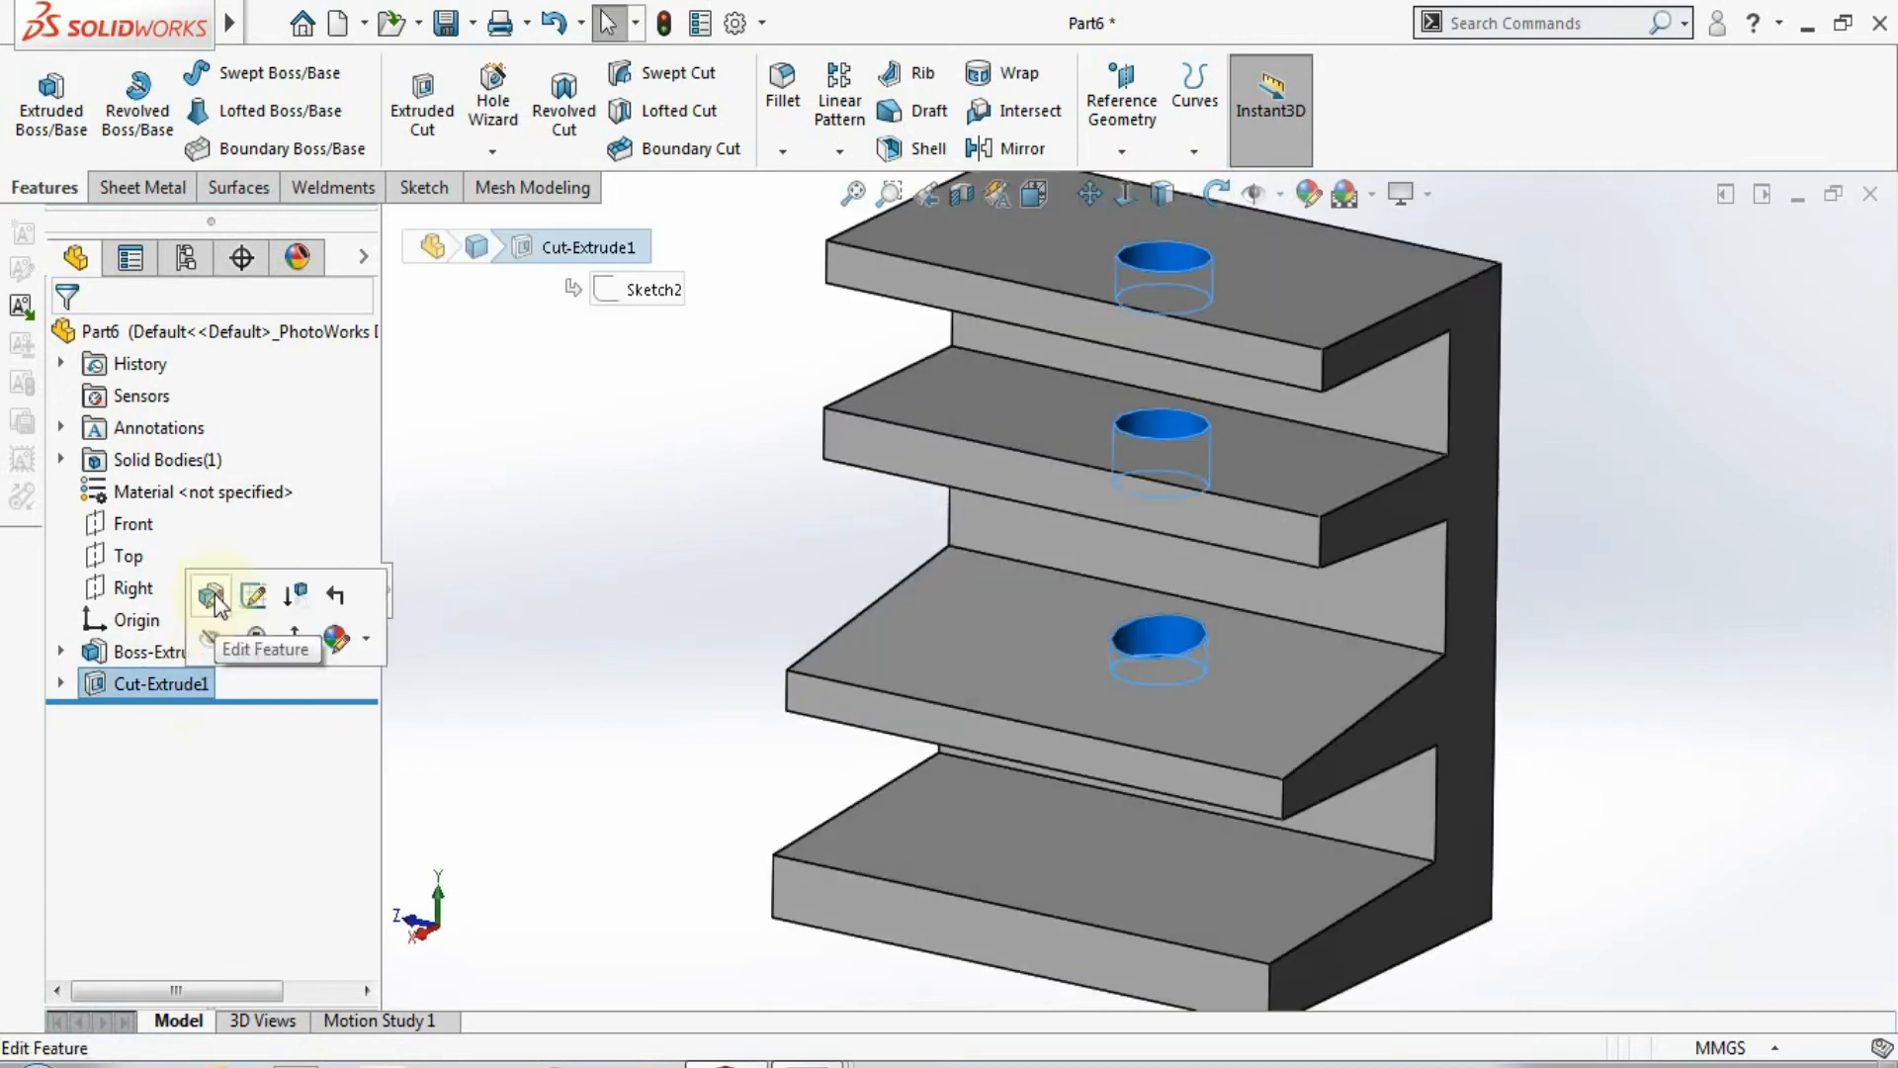
click(211, 595)
click(267, 511)
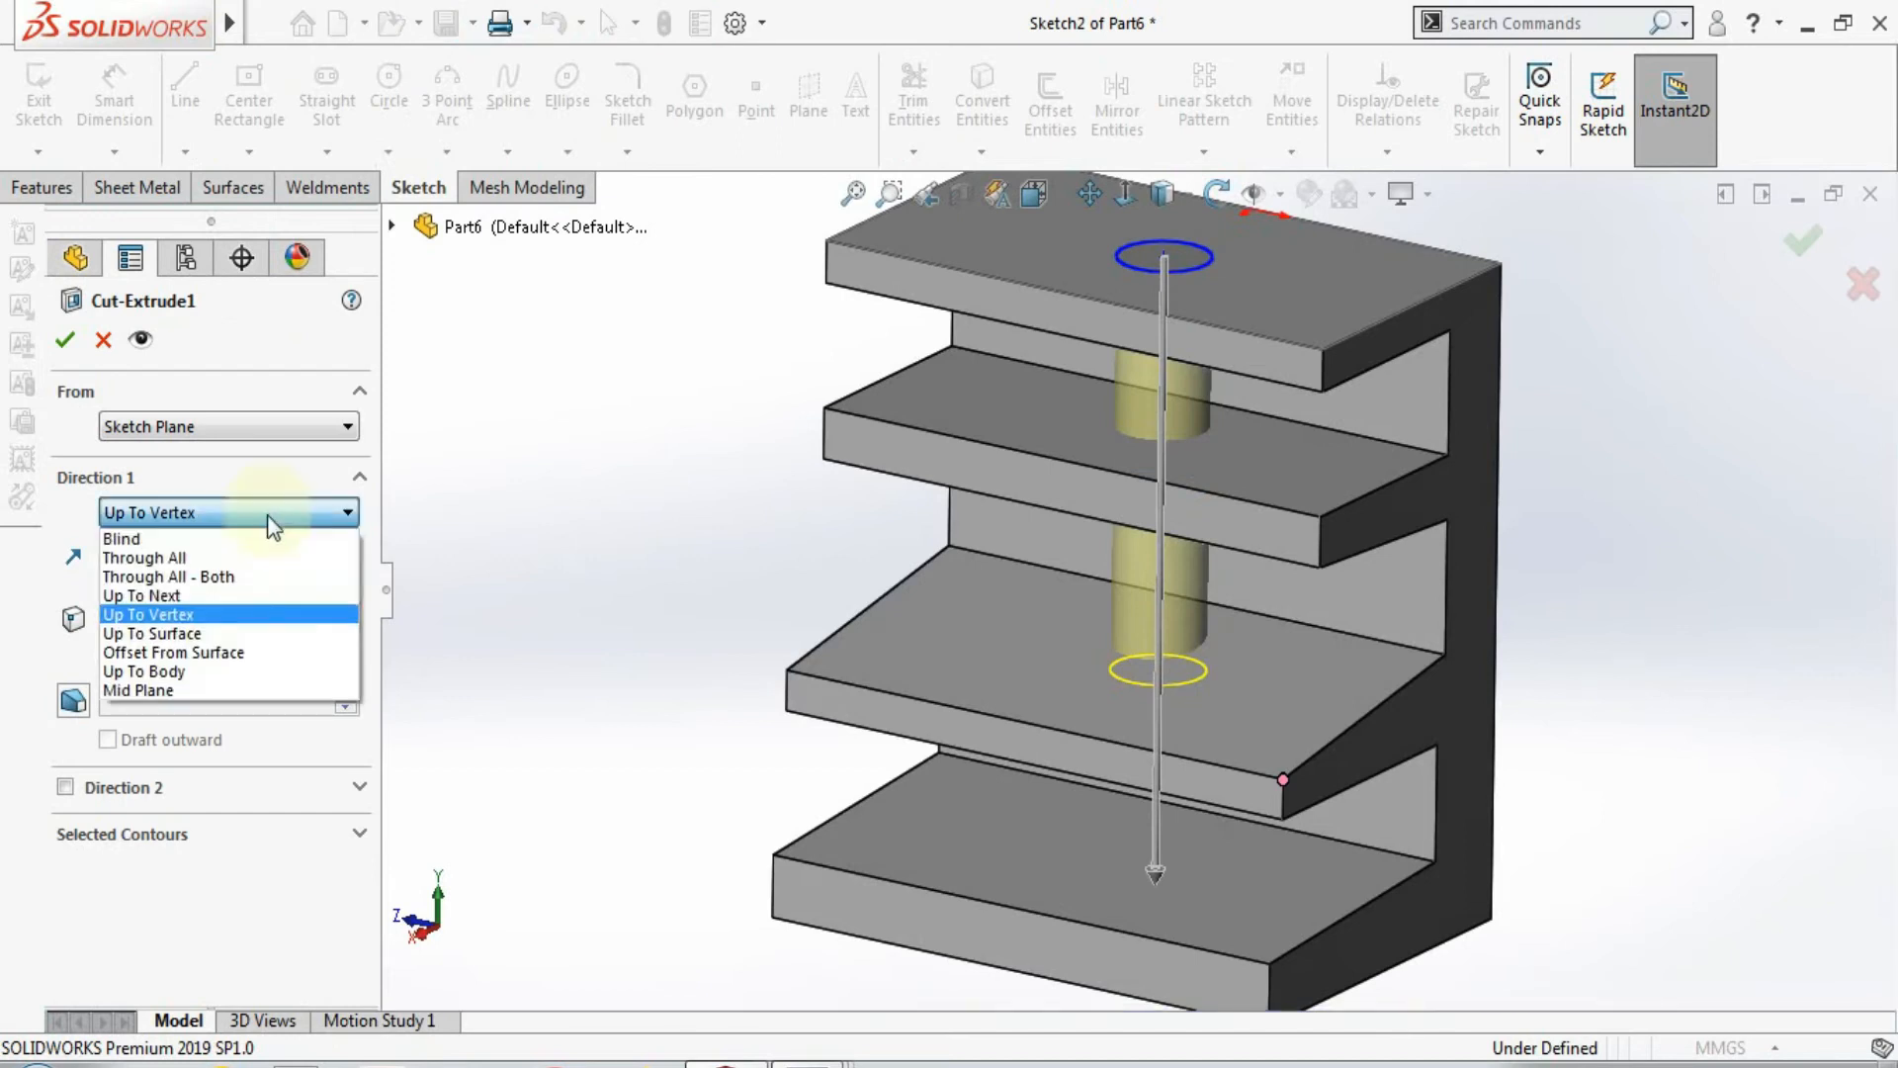
click(252, 631)
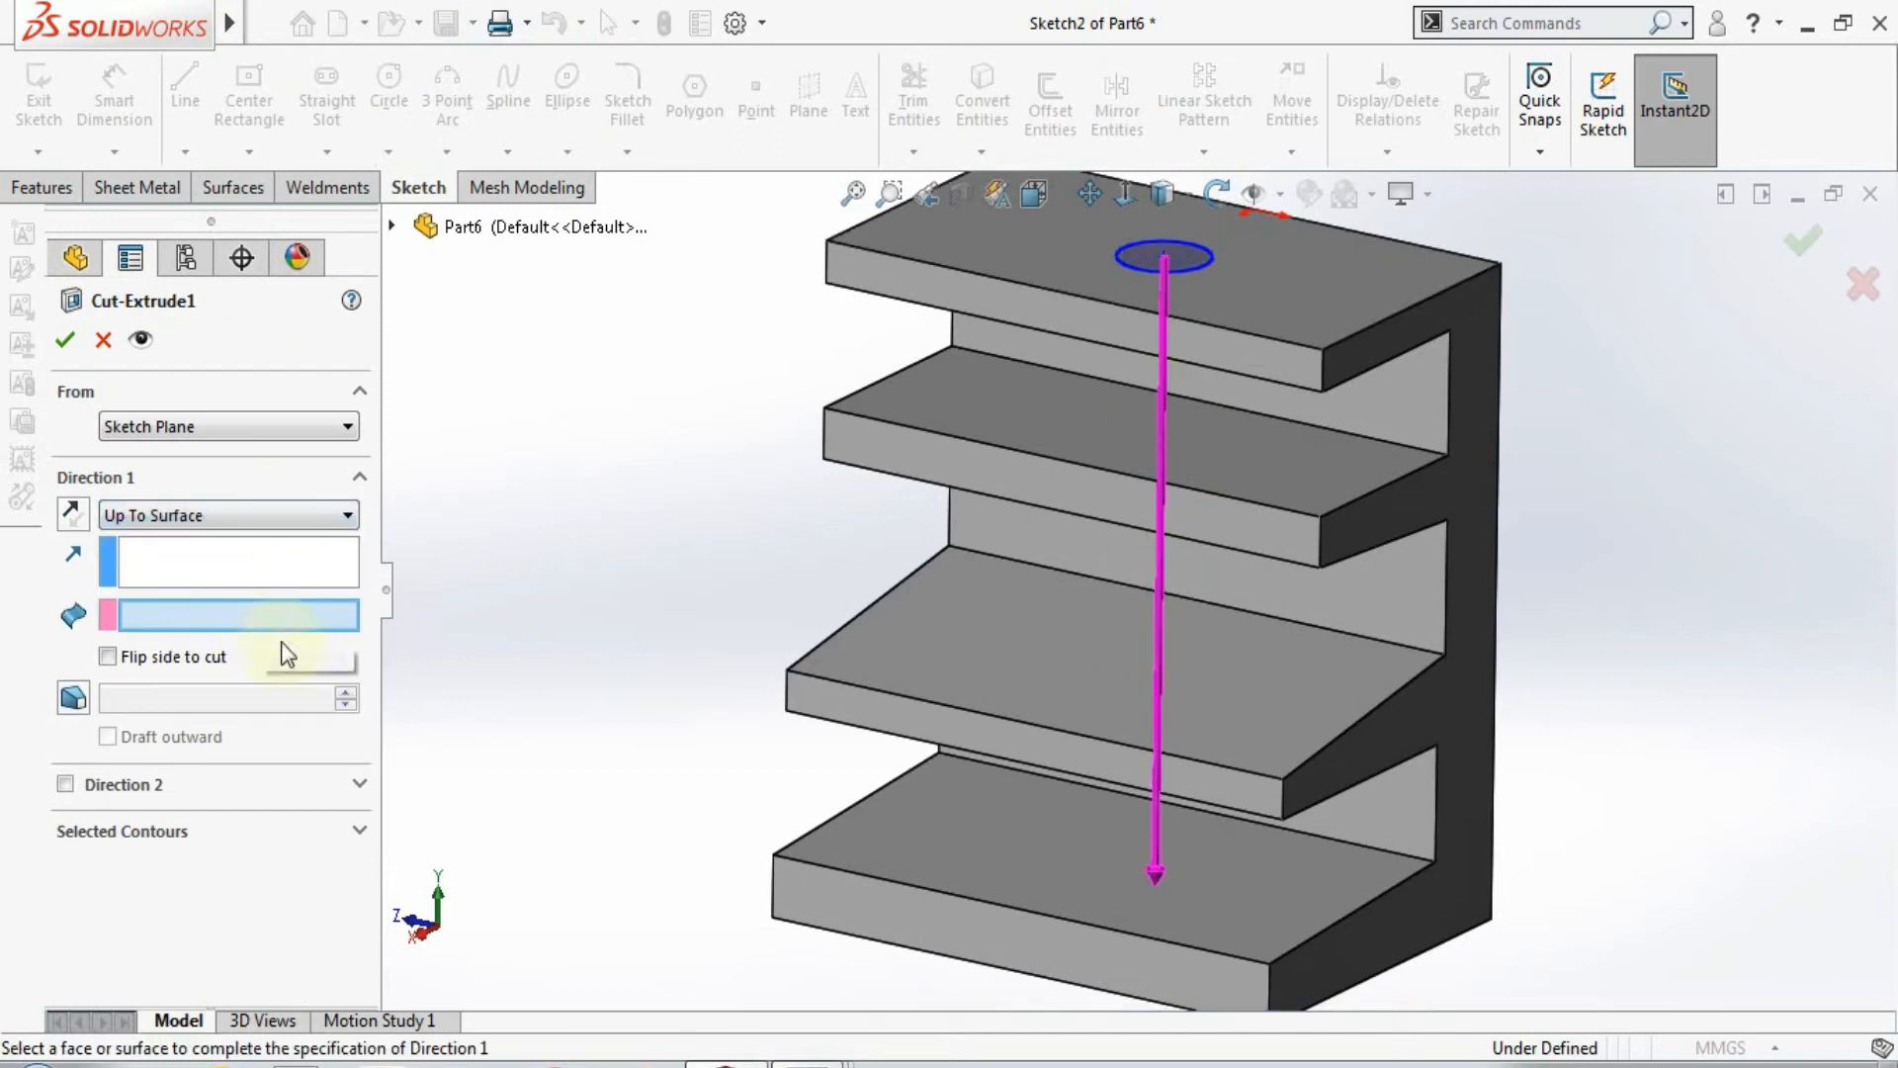
scroll(1283, 744, down, 2)
middle_drag(1214, 641, 1228, 608)
scroll(1214, 626, up, 4)
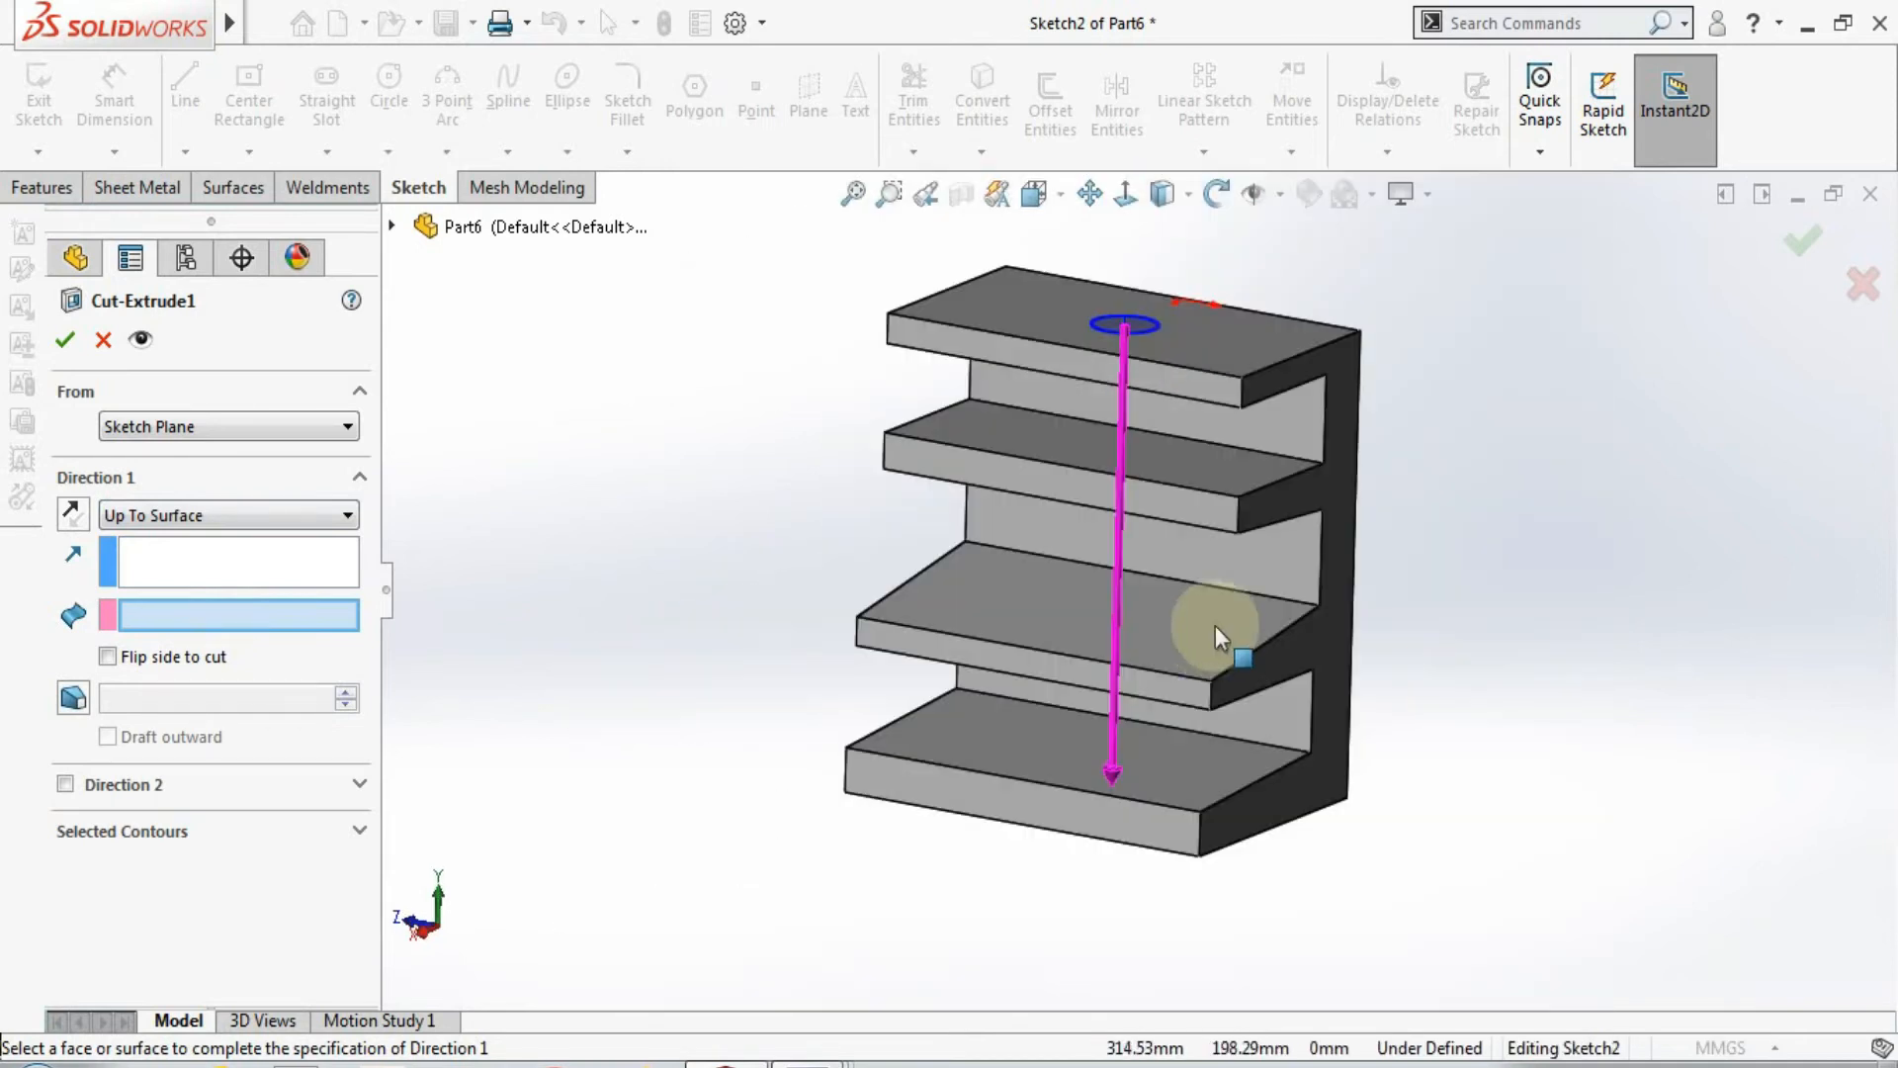
scroll(1200, 512, down, 2)
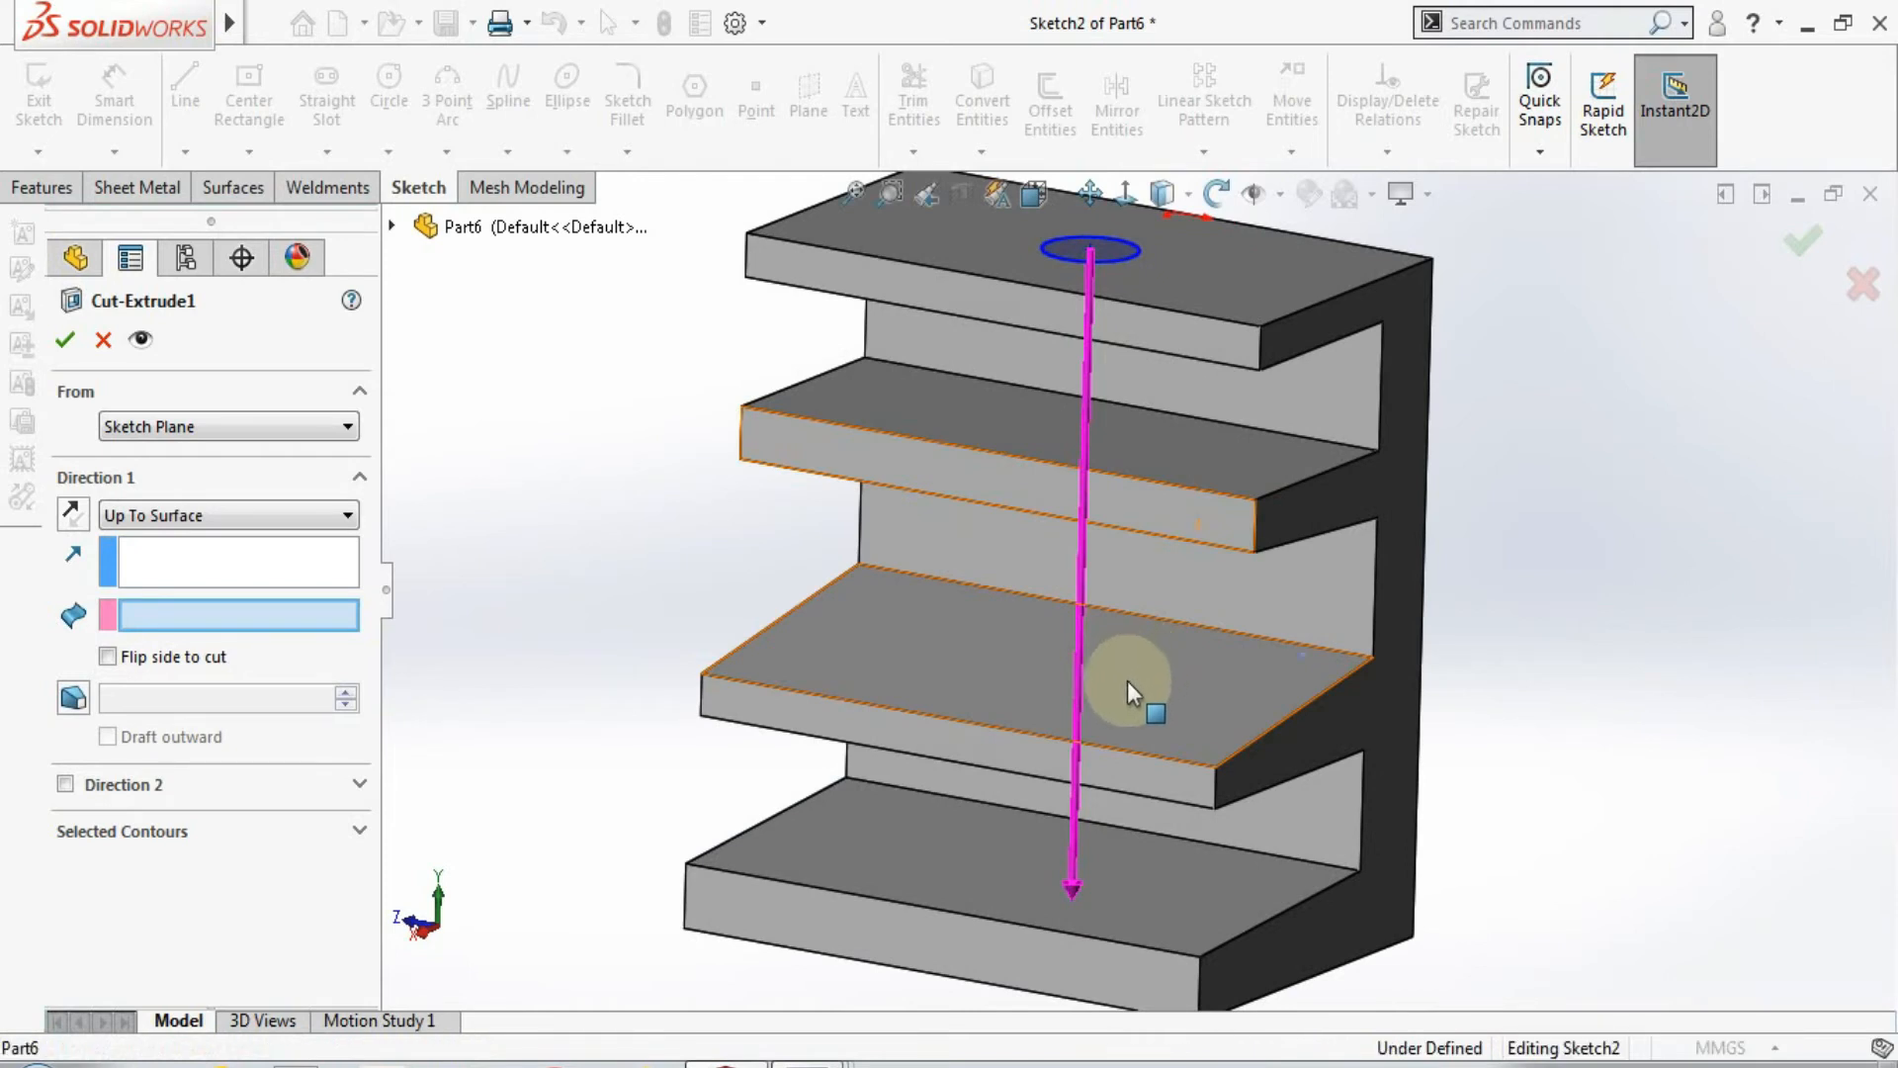
click(1127, 680)
middle_drag(1127, 680, 992, 578)
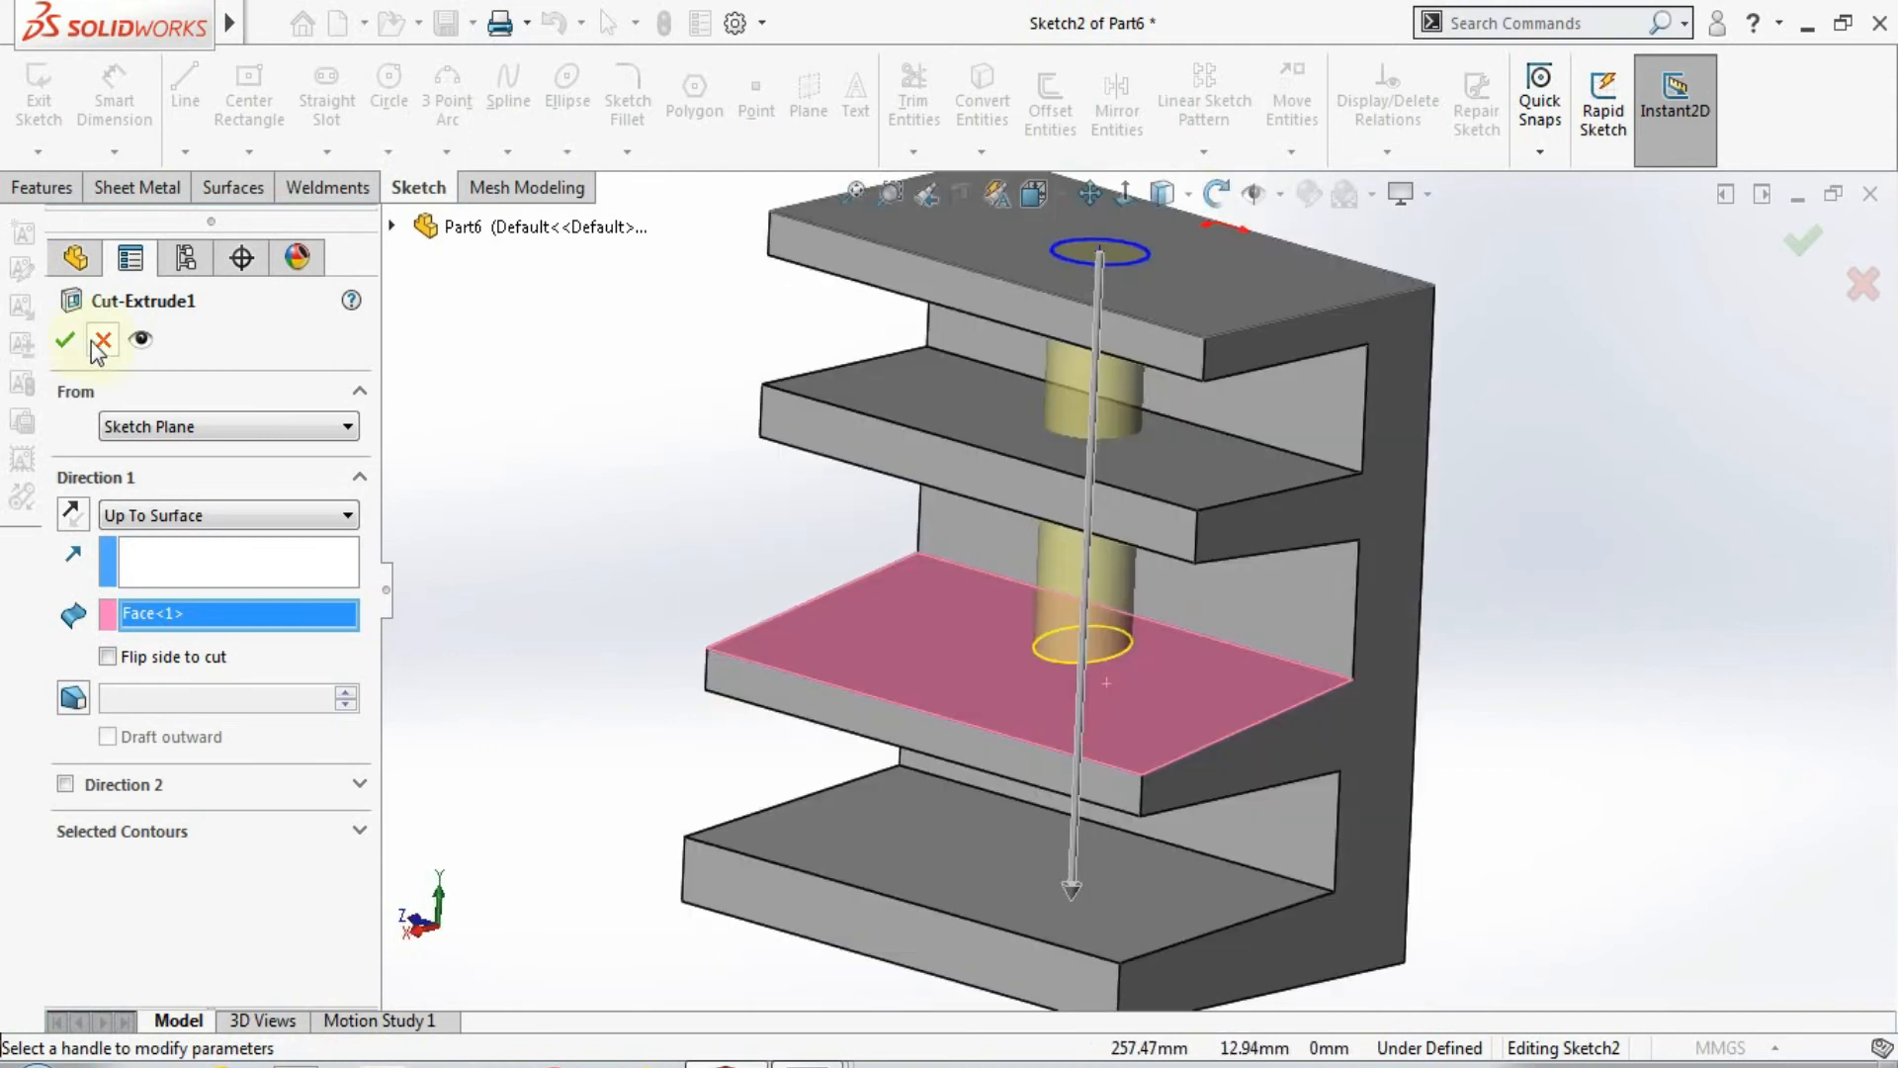
Step: Switch the cut's end condition to Offset From Surface with a 10 mm offset from the third arm's upper face and accept it
click(212, 515)
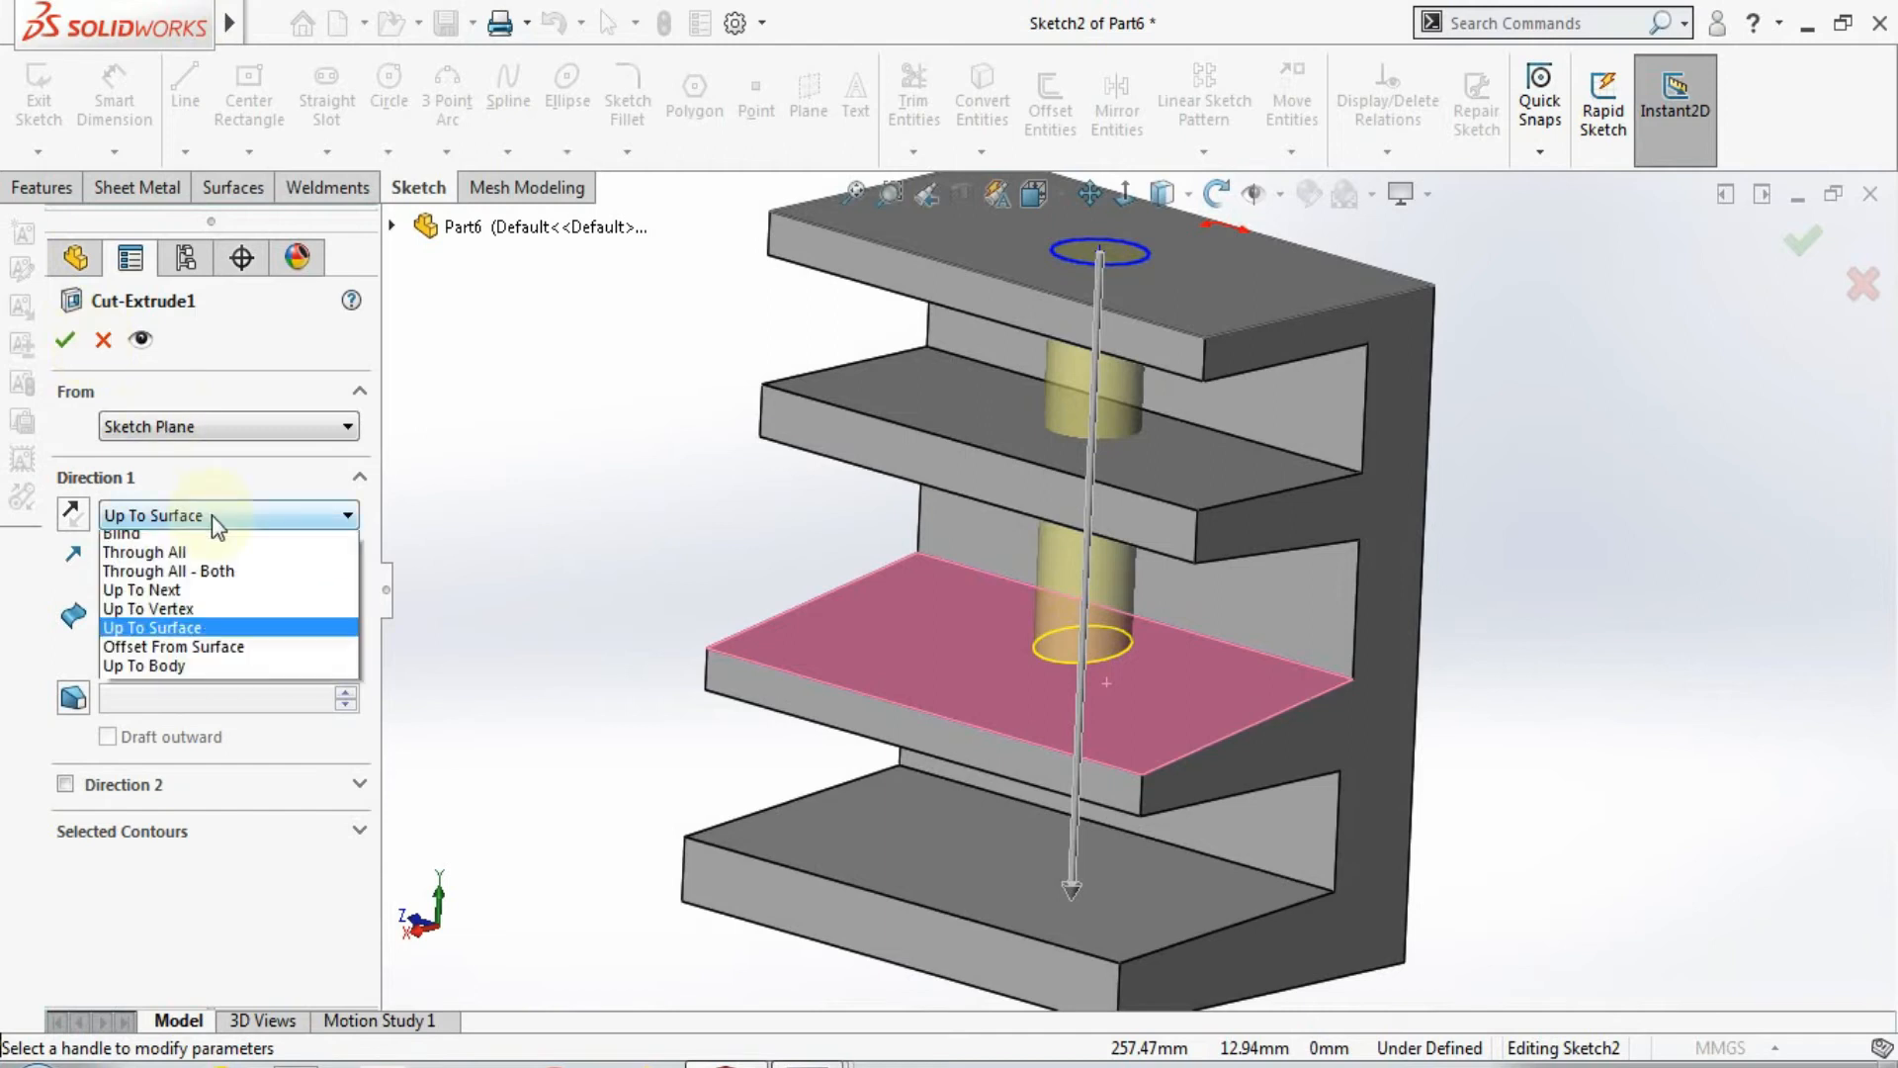
click(223, 654)
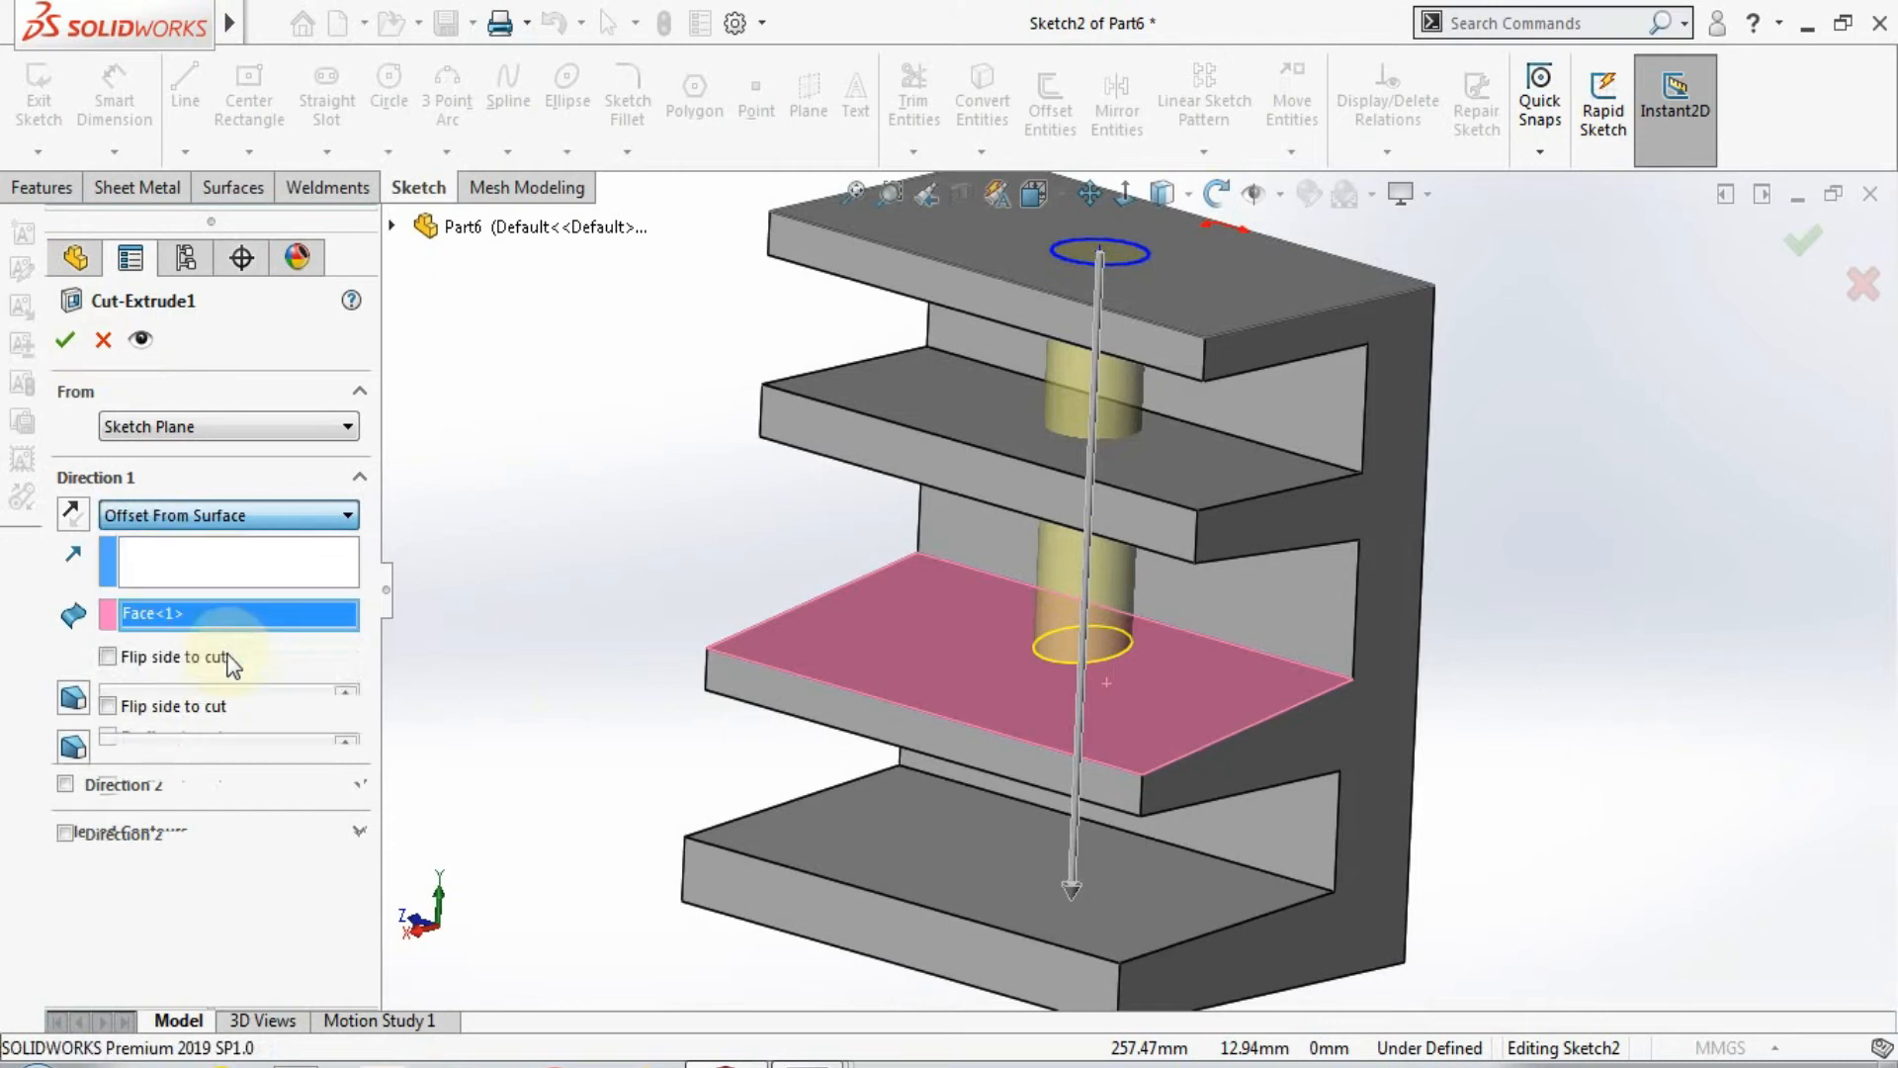
middle_drag(514, 633, 474, 613)
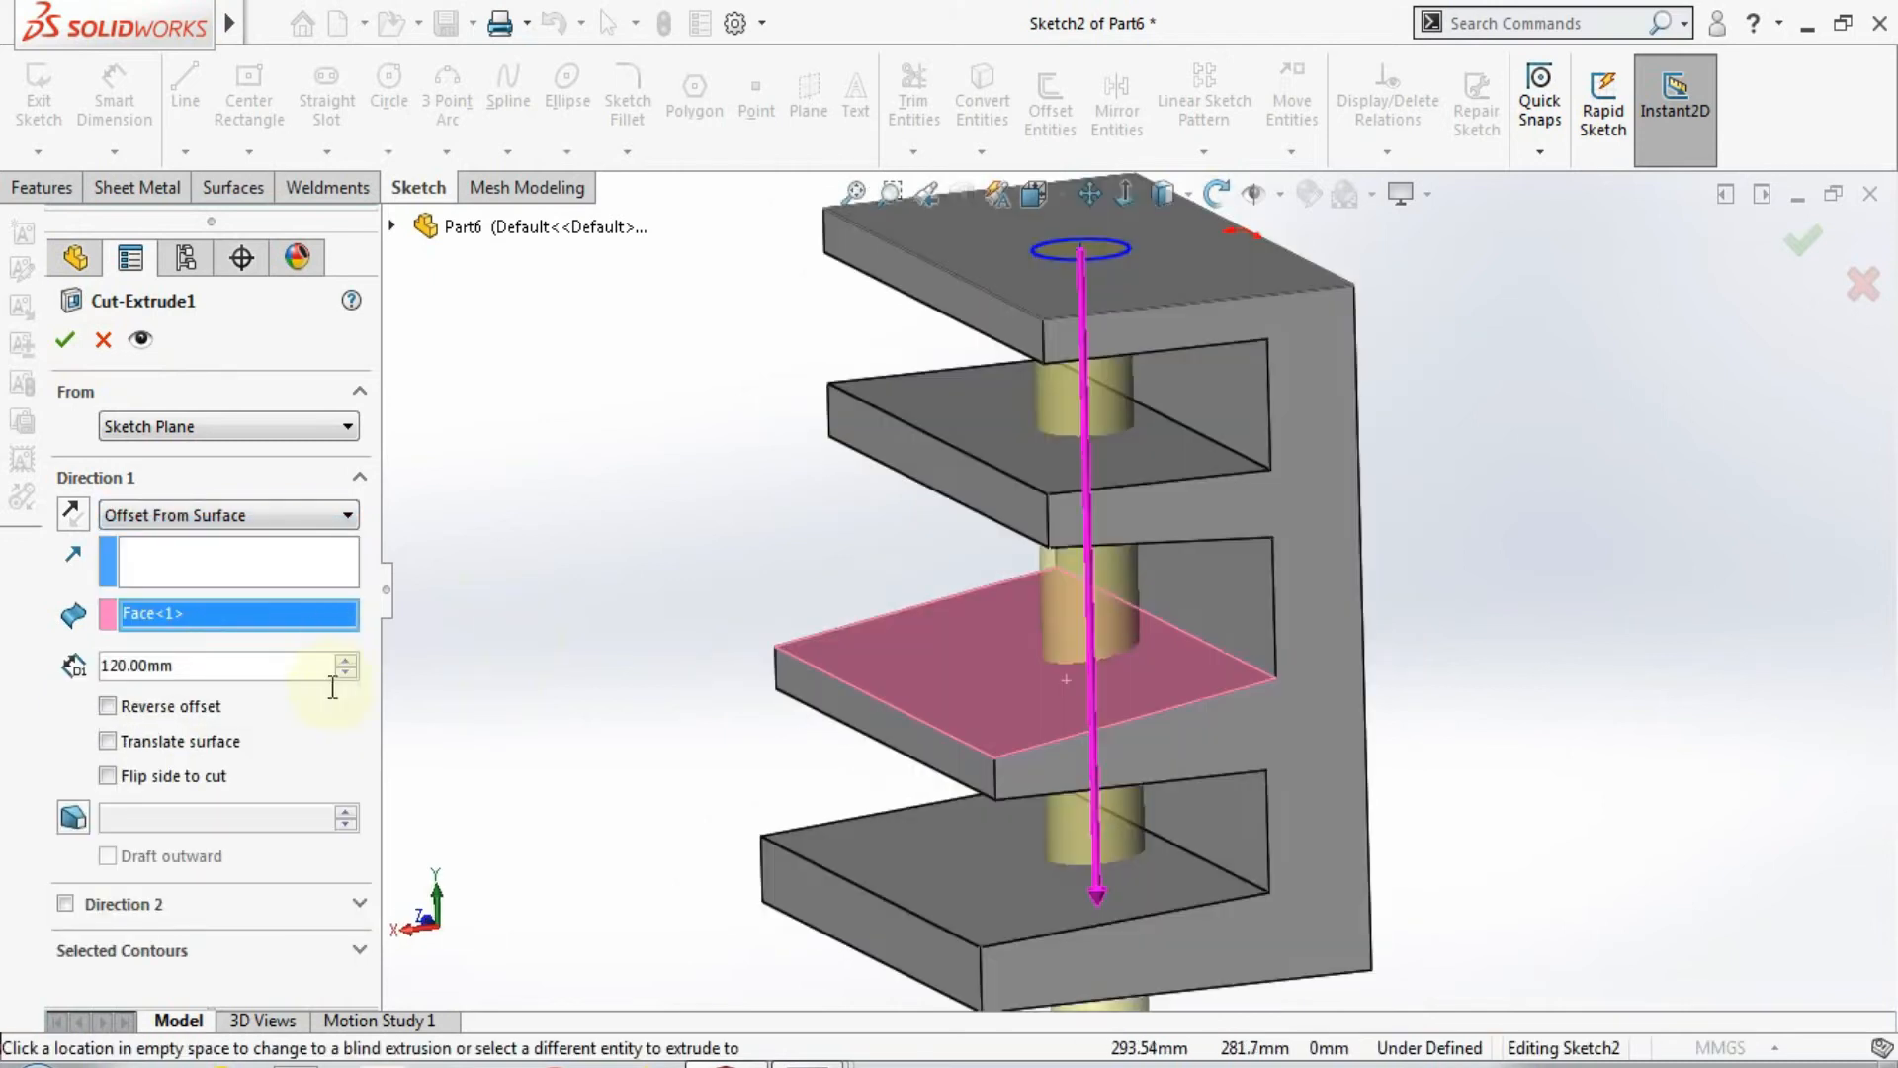
click(348, 674)
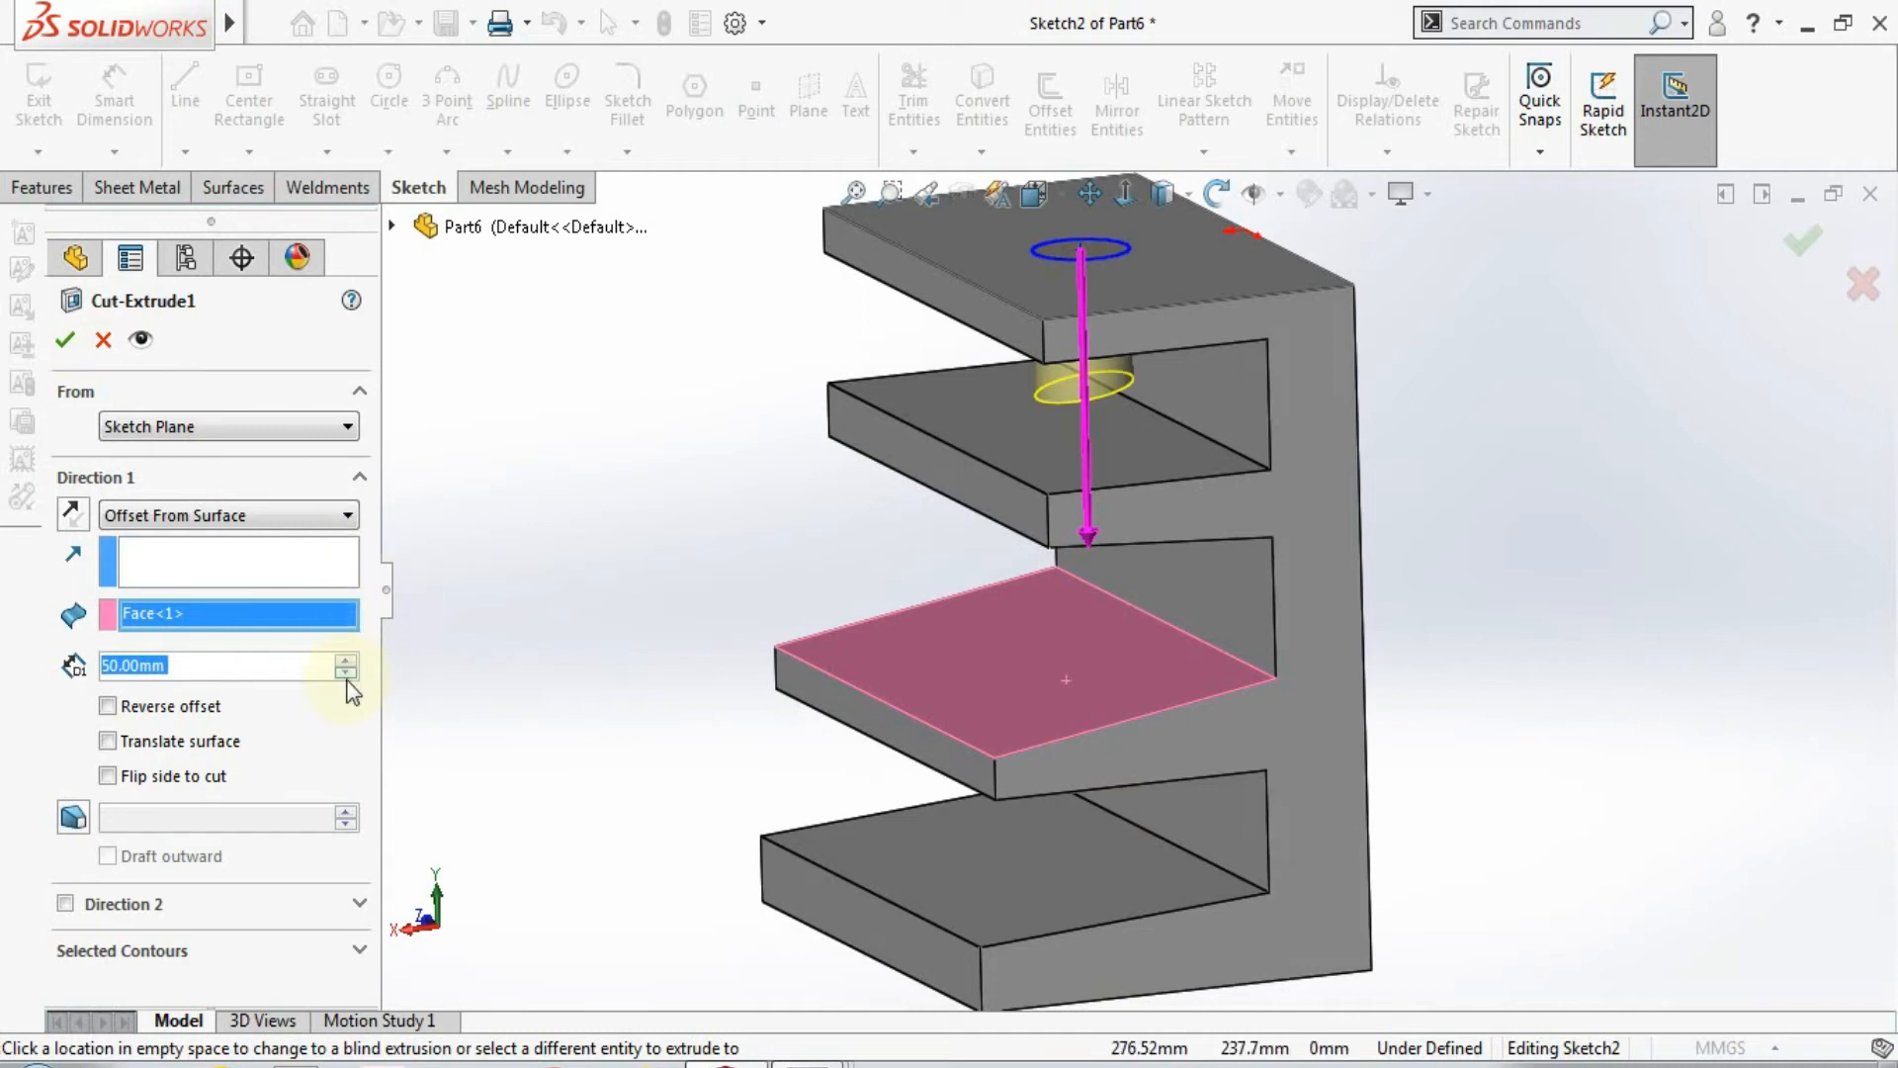
click(347, 673)
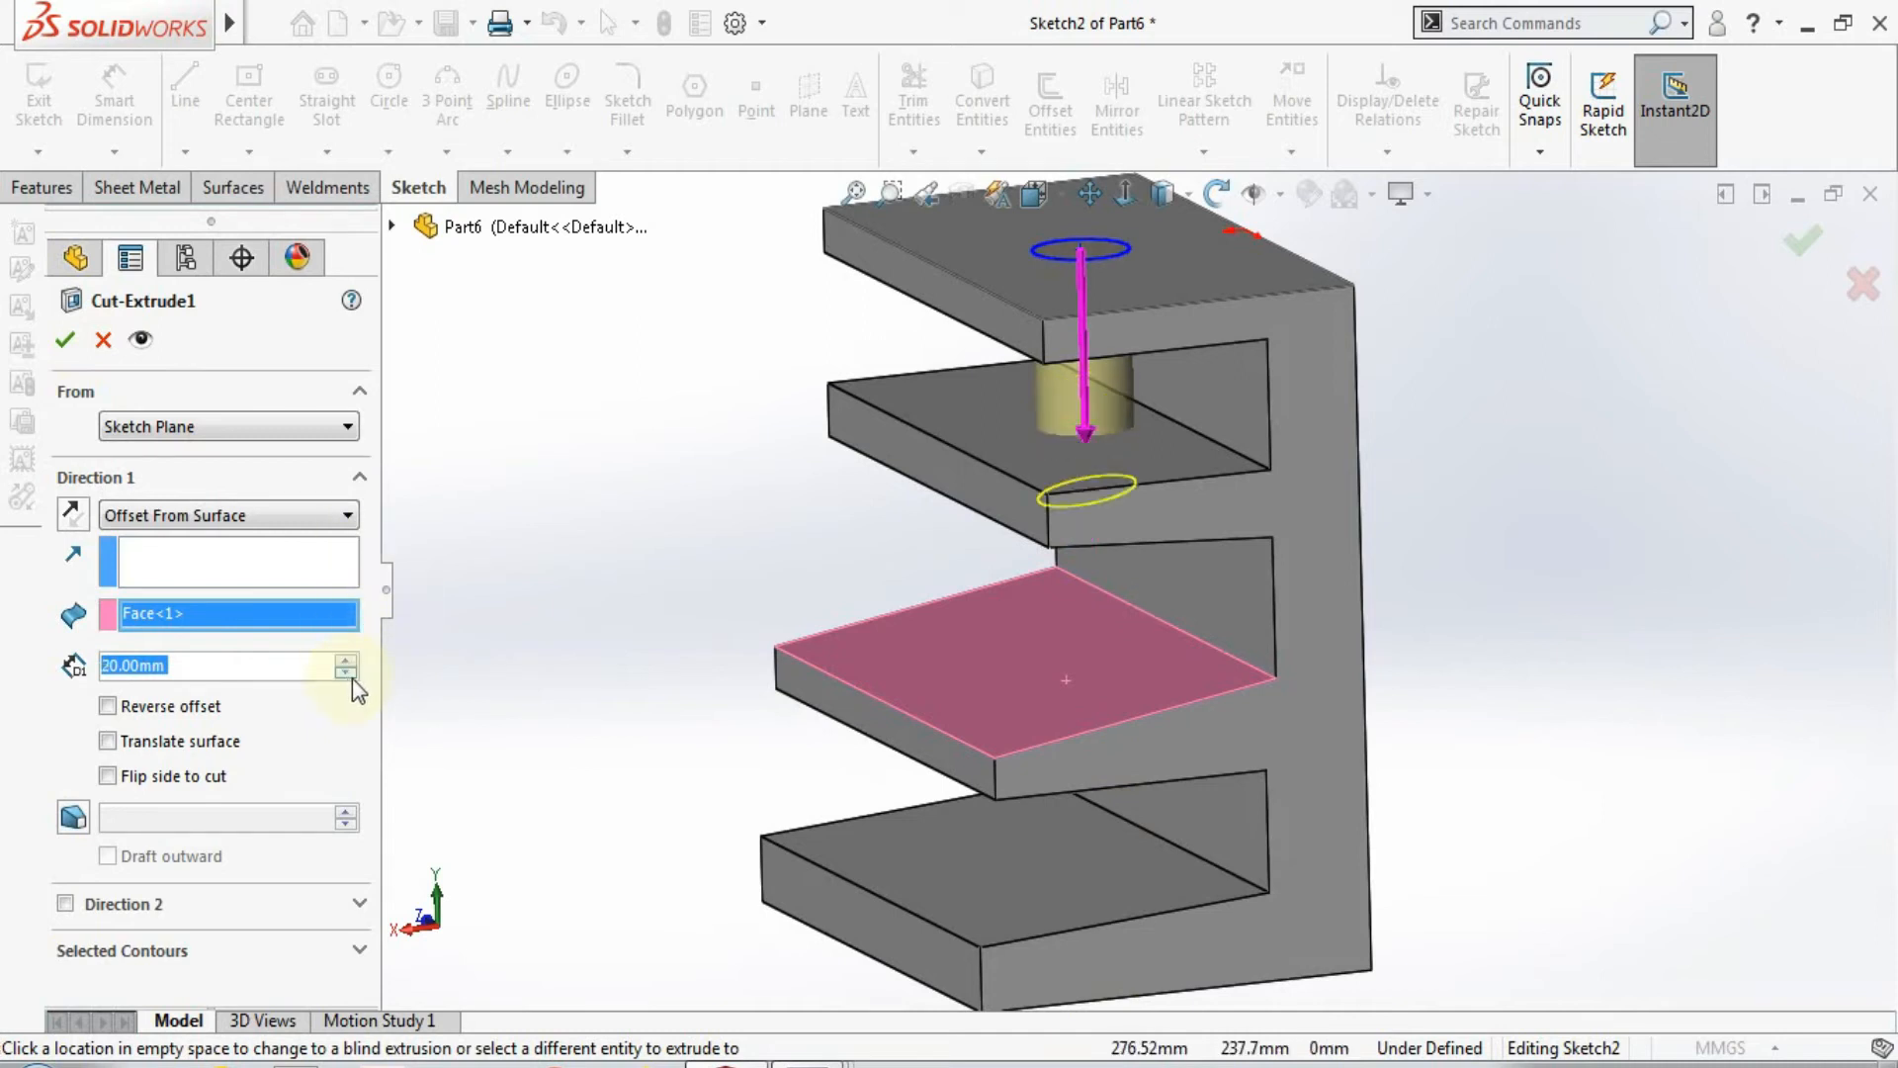
middle_drag(661, 697, 879, 753)
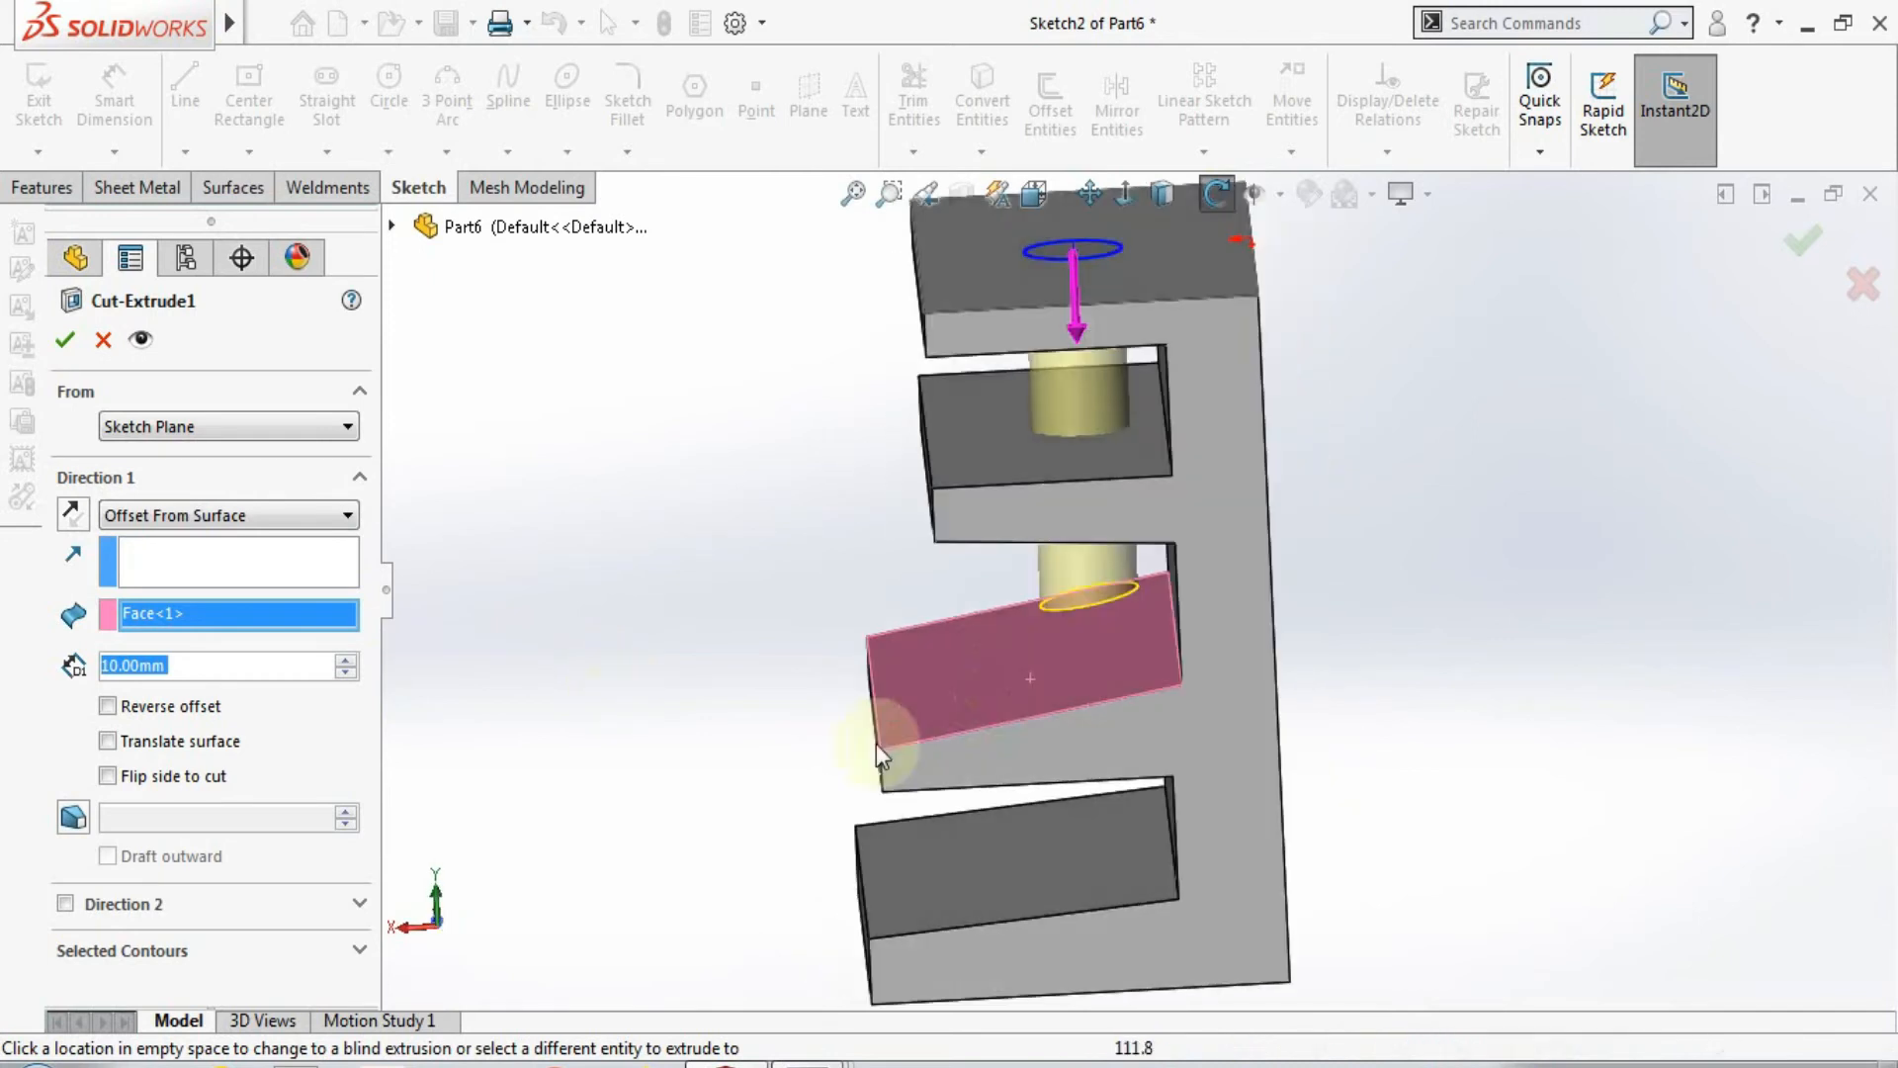
click(947, 685)
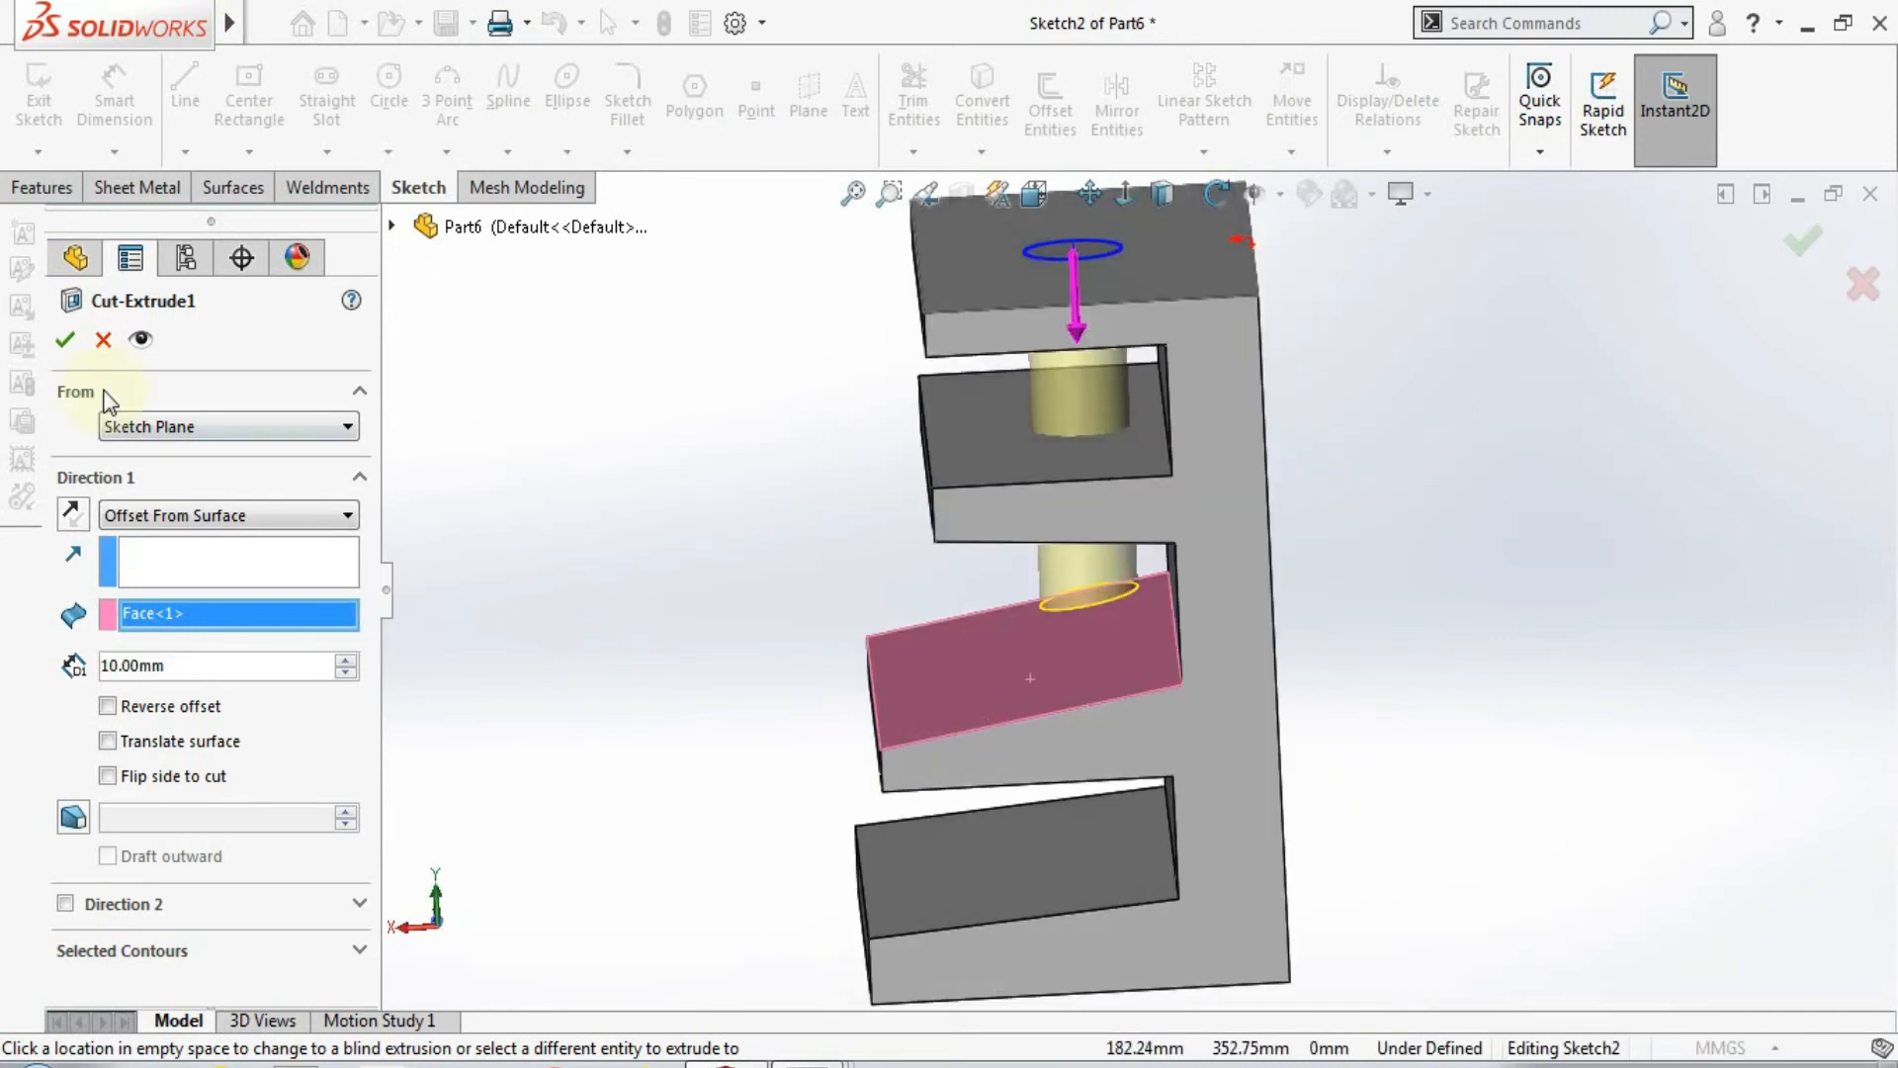
click(65, 342)
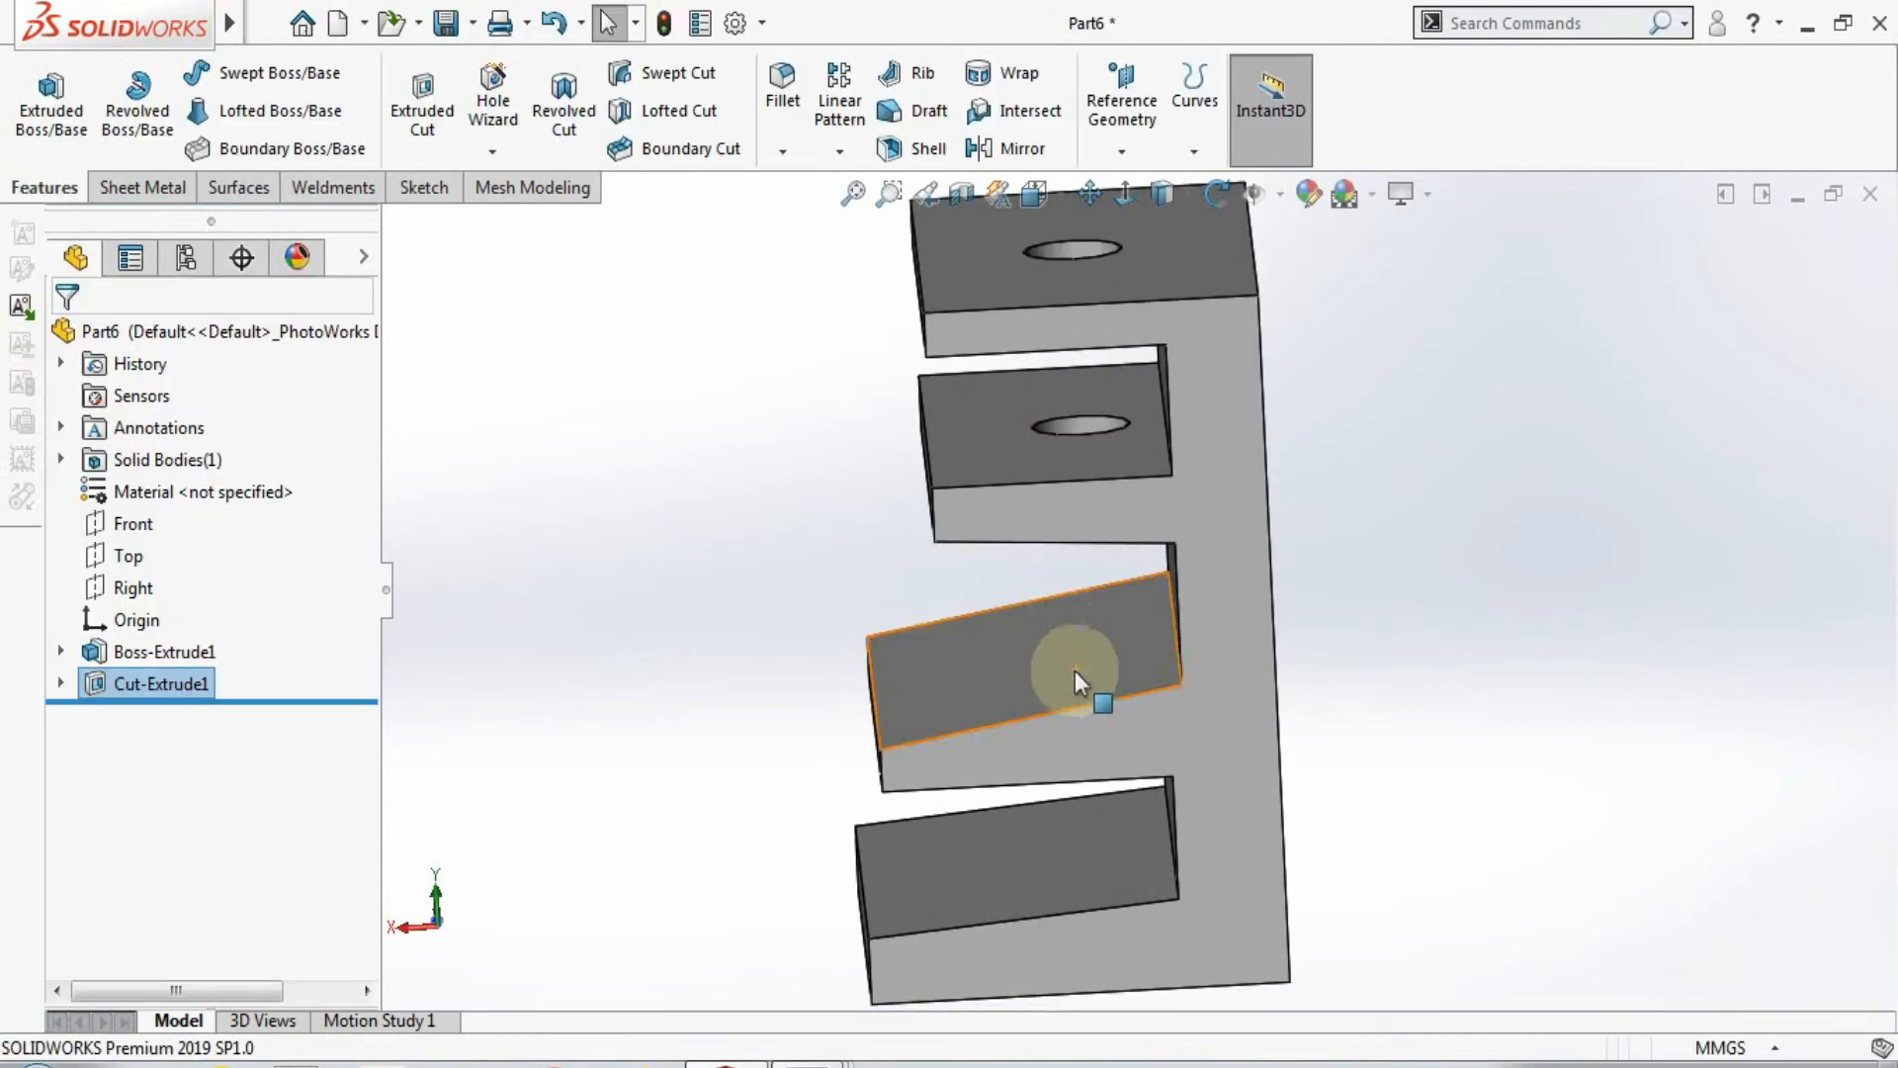
middle_drag(1053, 631, 889, 623)
Step: Delete the hole cut feature while keeping its circle sketch
click(60, 683)
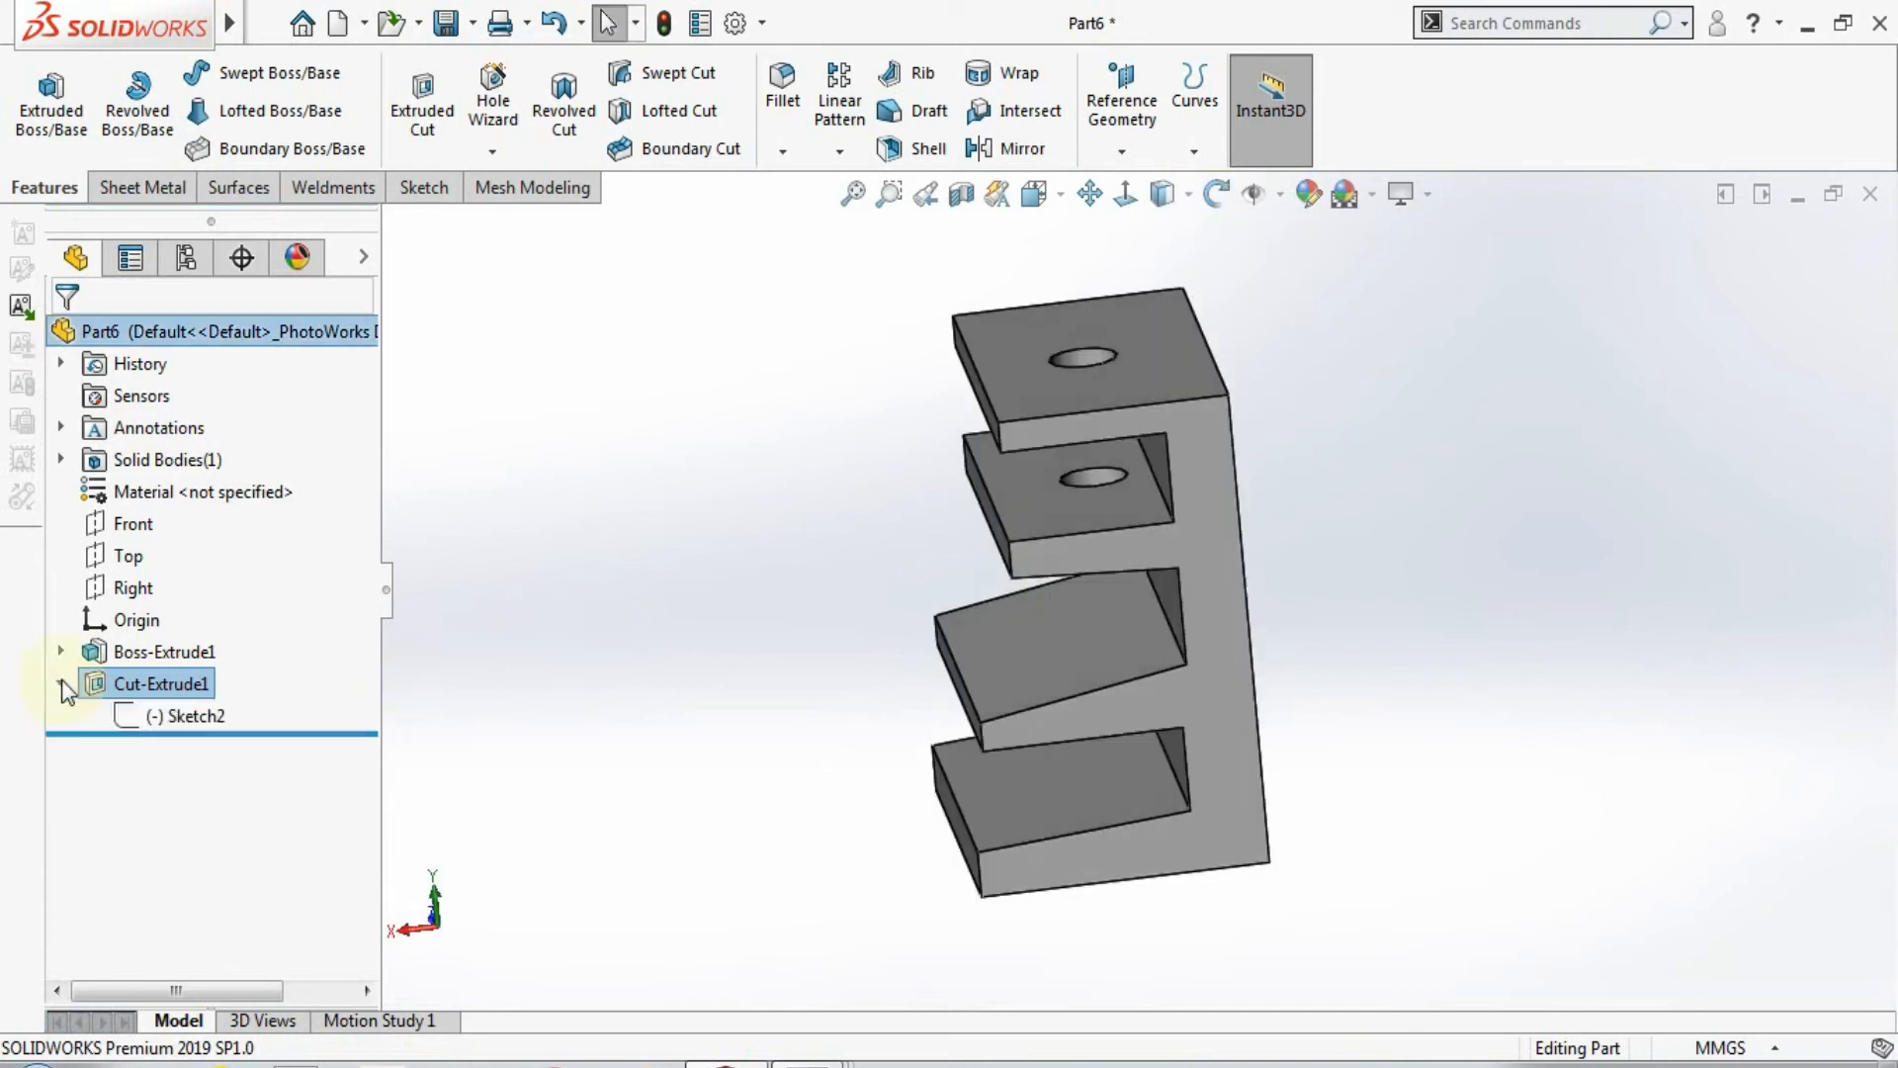
click(158, 684)
click(158, 684)
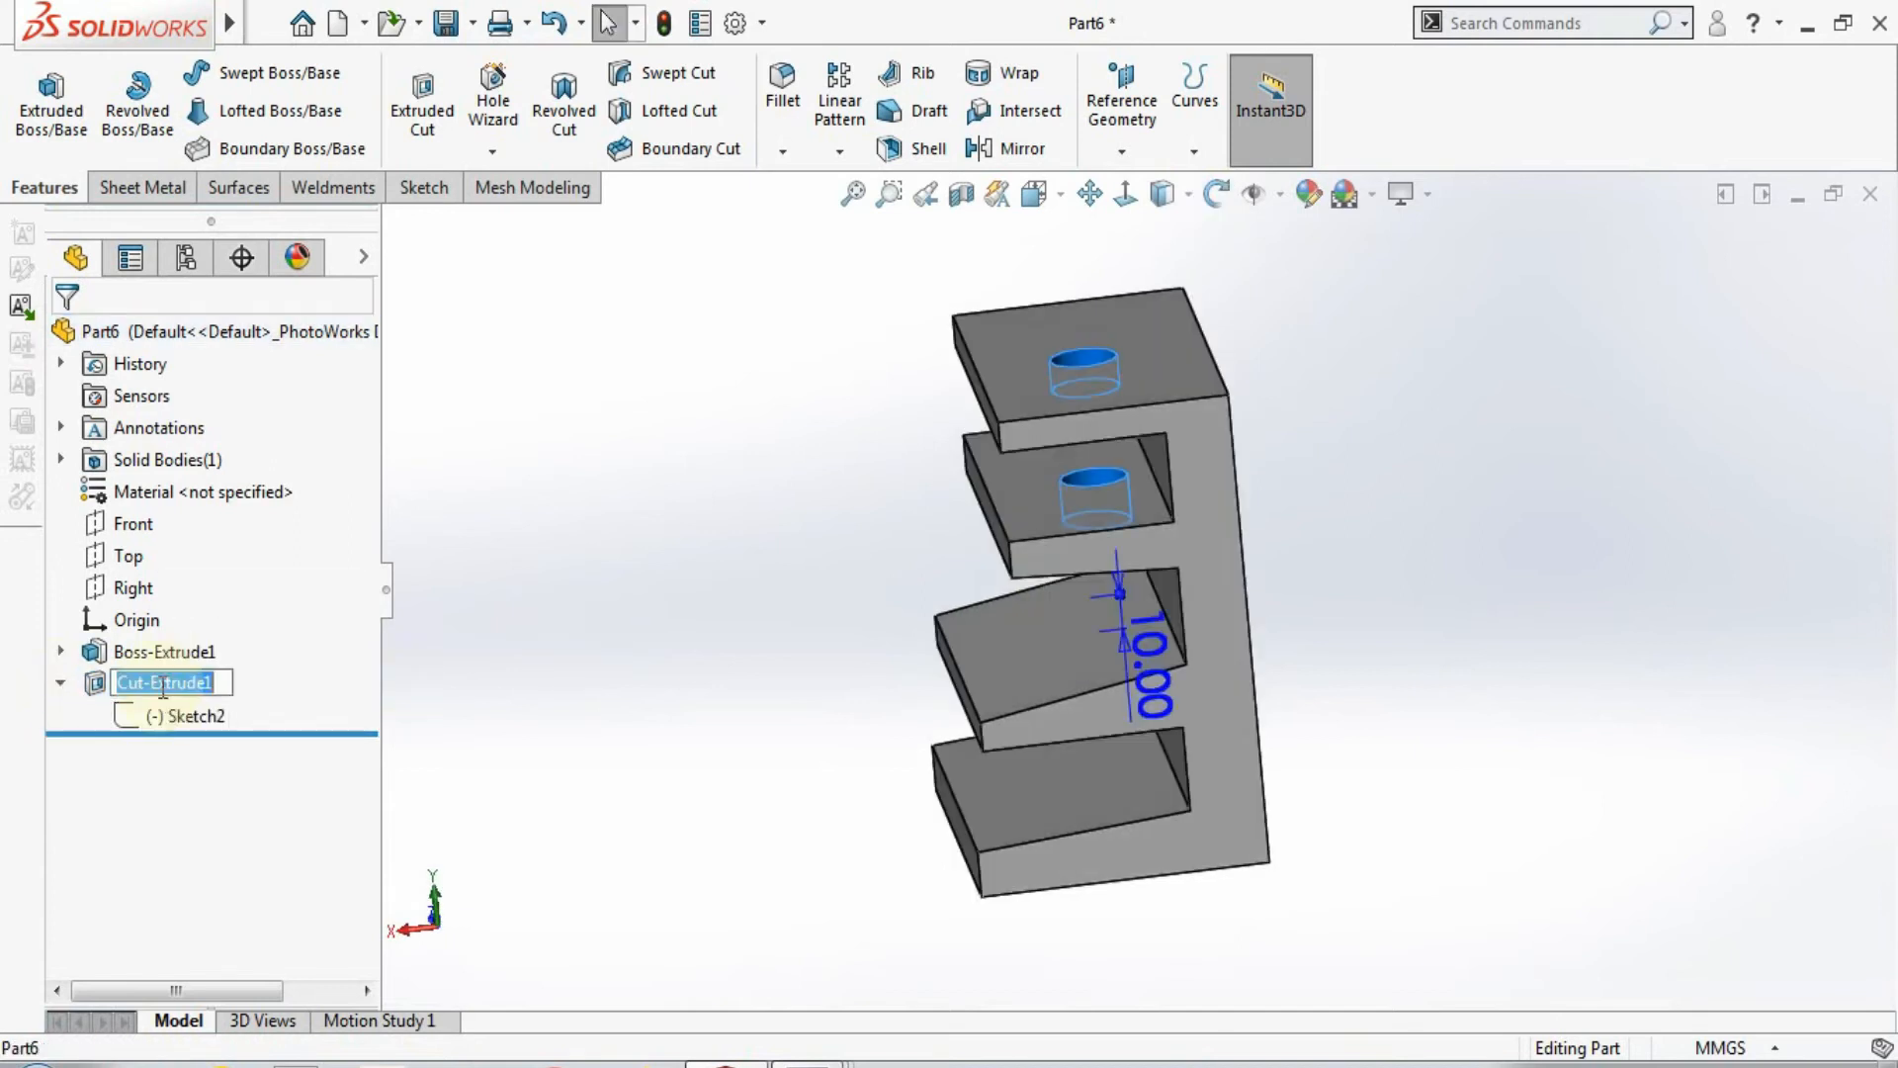
key(Escape)
key(Delete)
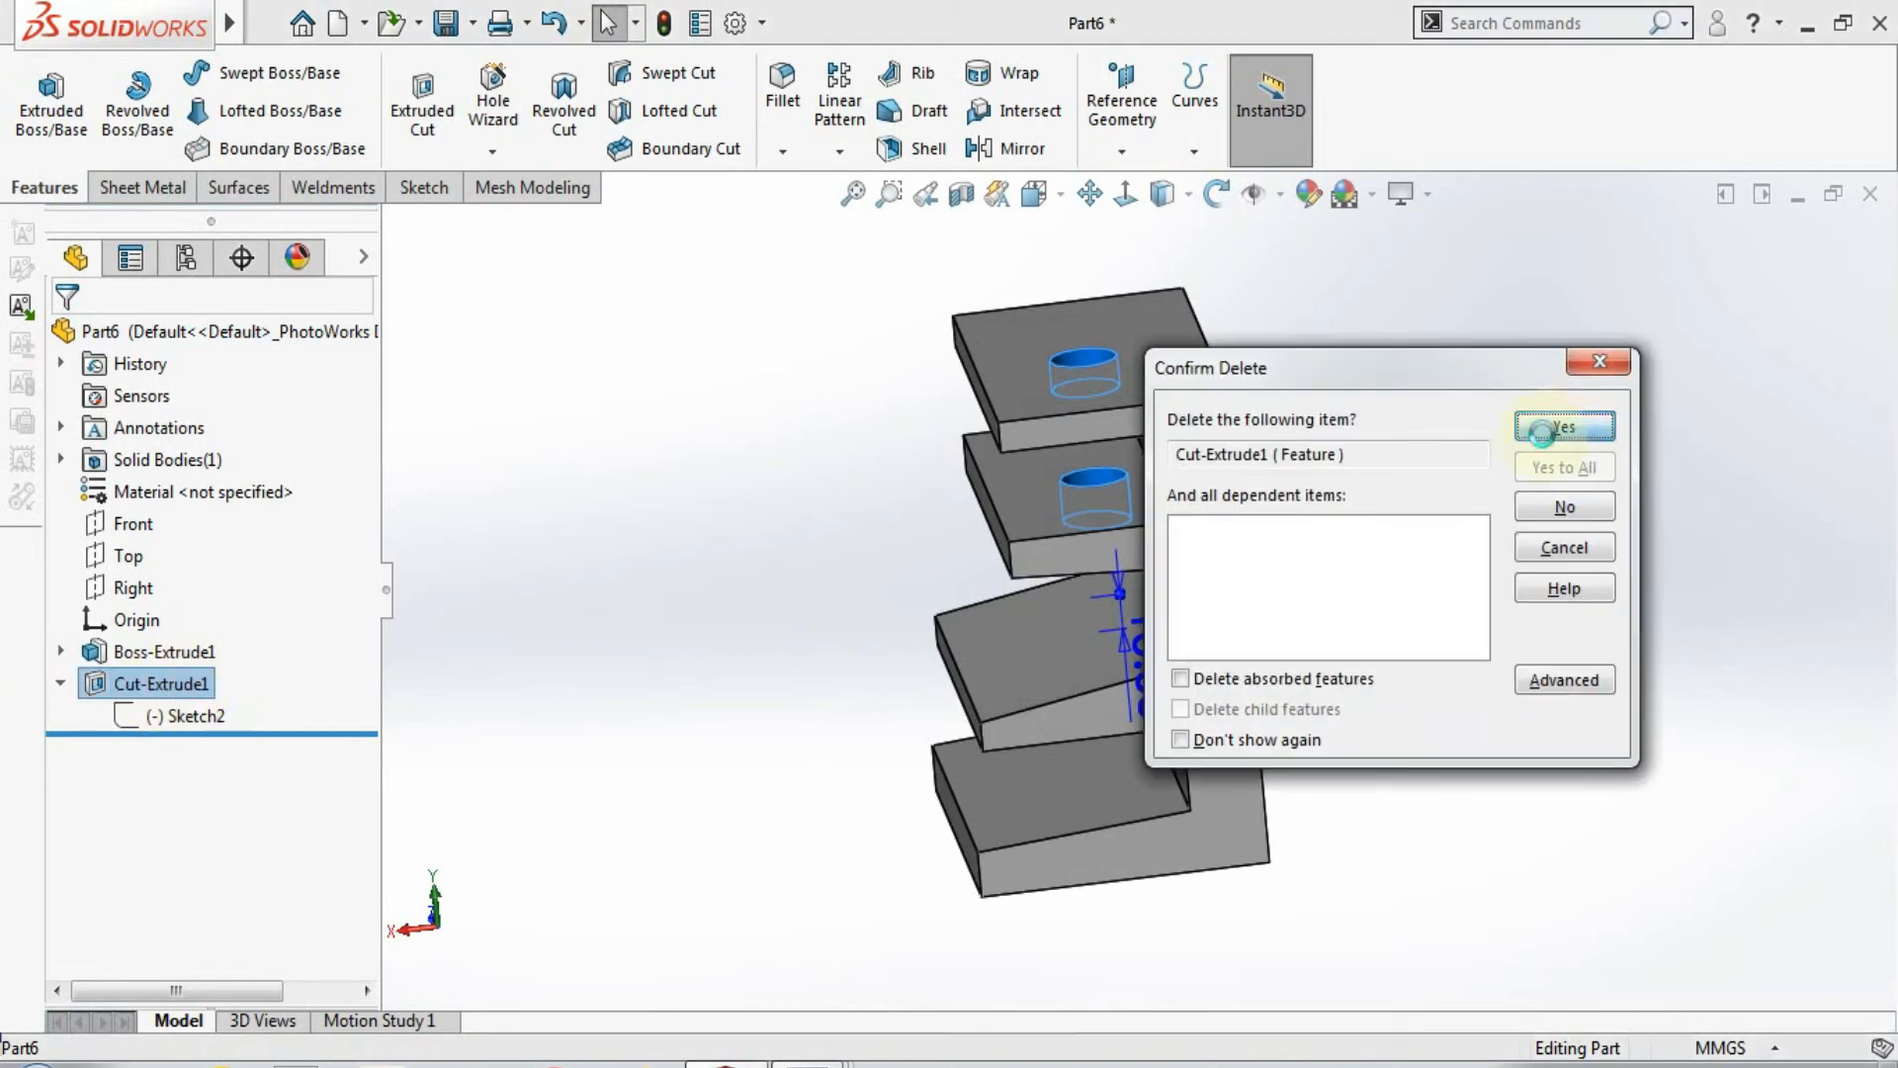
click(1540, 429)
Step: Start a boss extrusion of the circle down through the arms, ending at Offset From Surface from the third arm's upper face
click(48, 111)
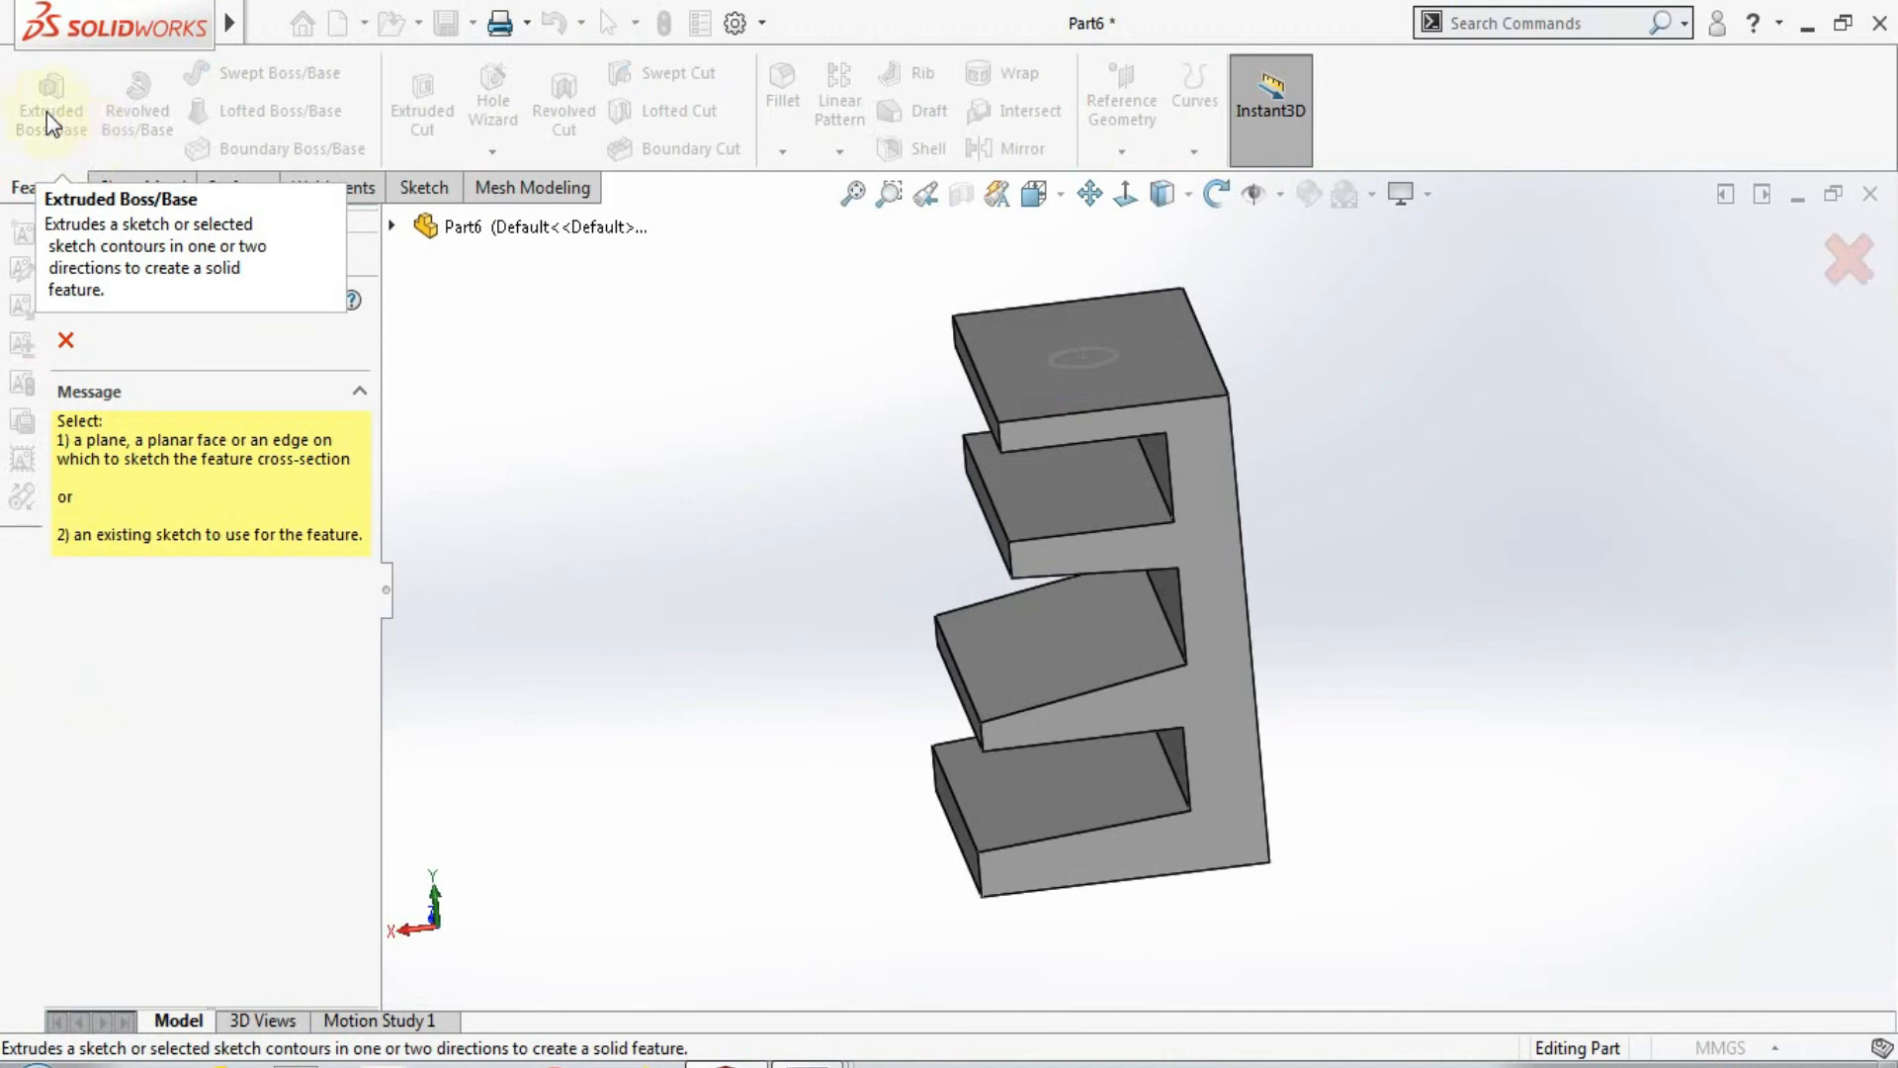
key(Escape)
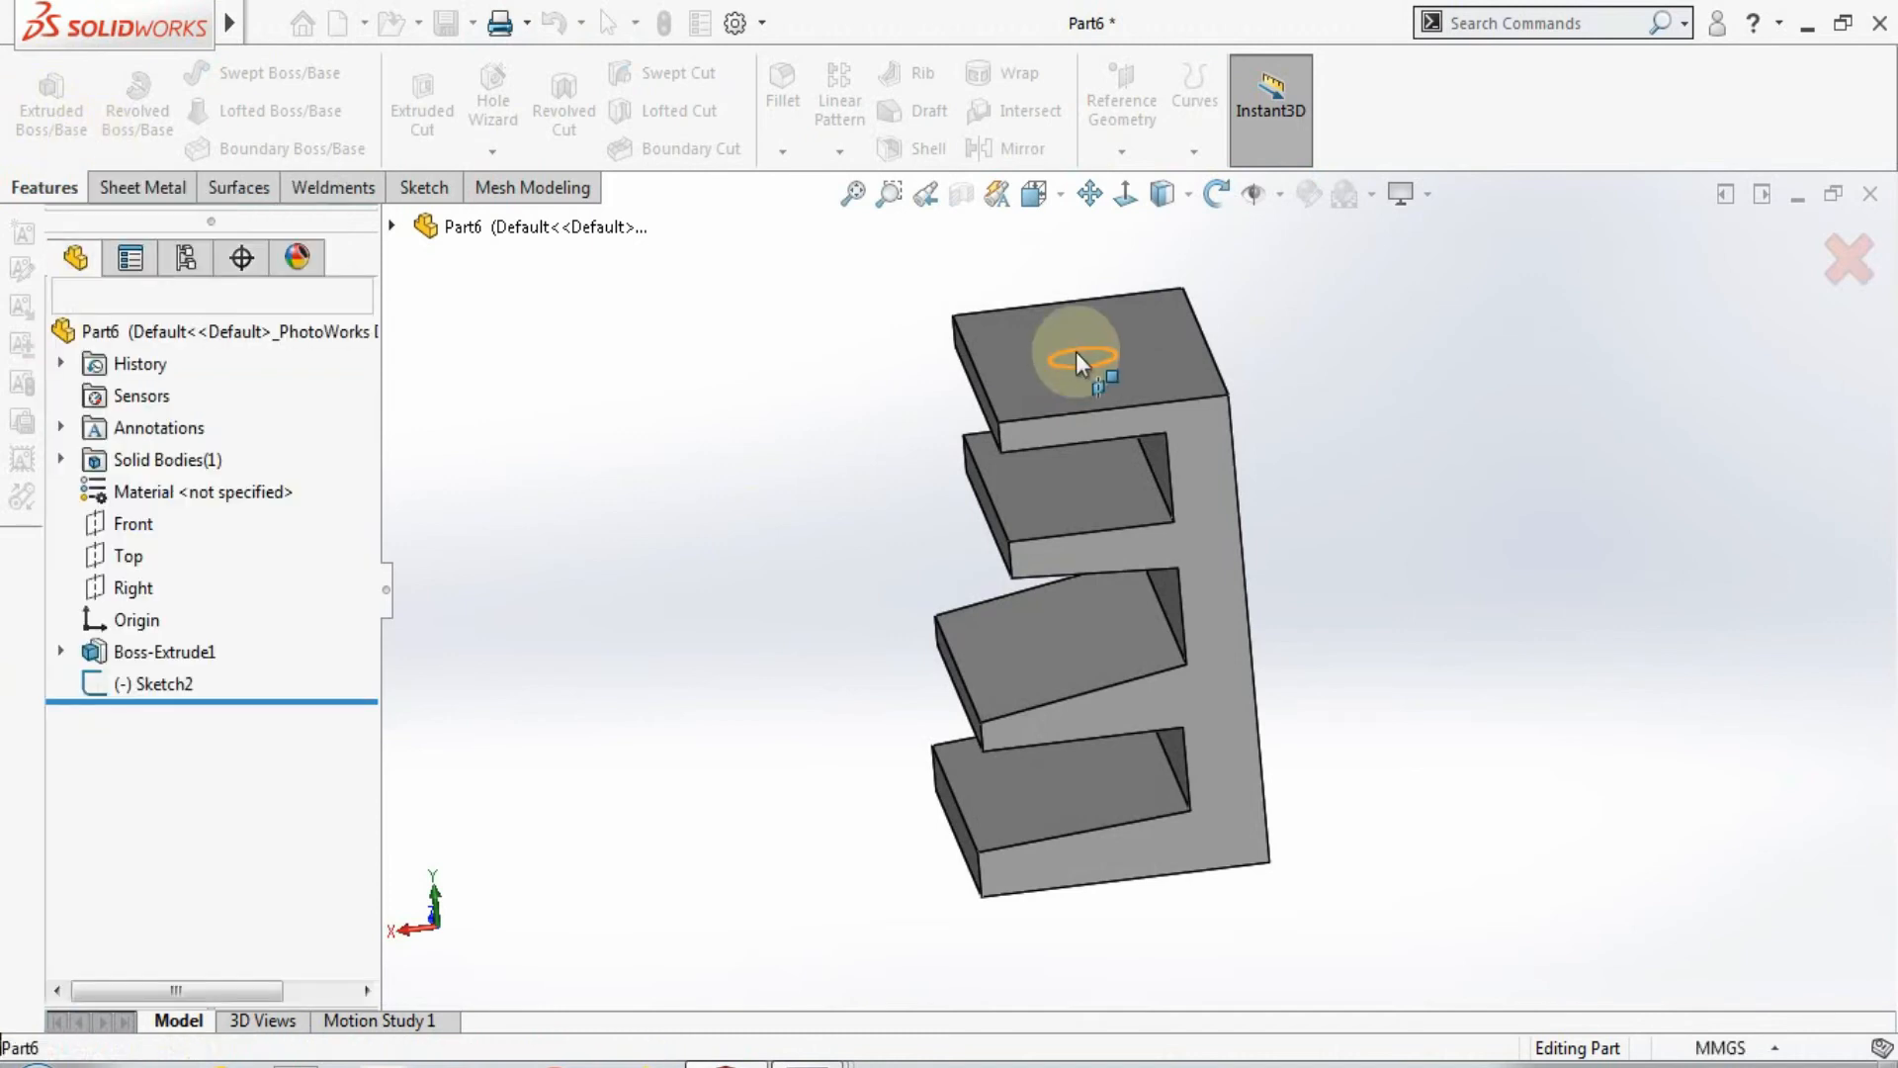
click(1076, 352)
click(1231, 362)
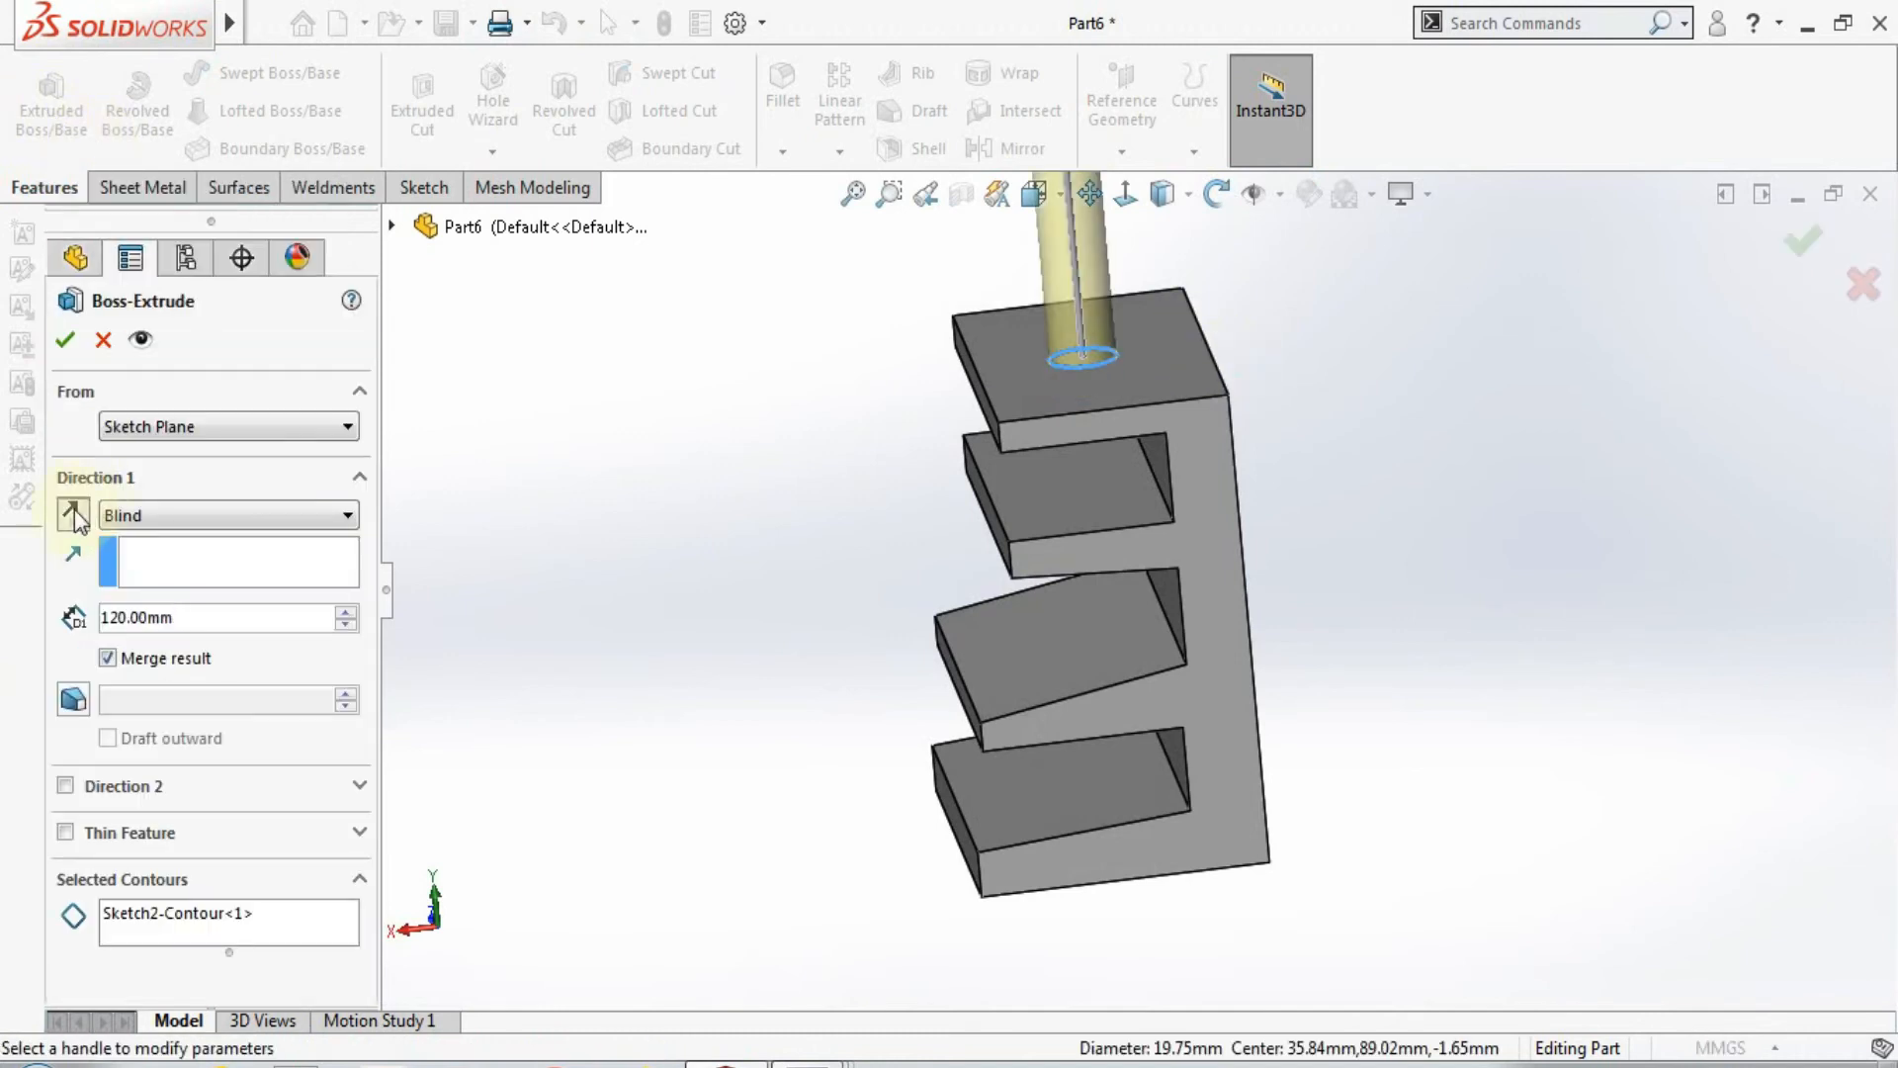
click(74, 514)
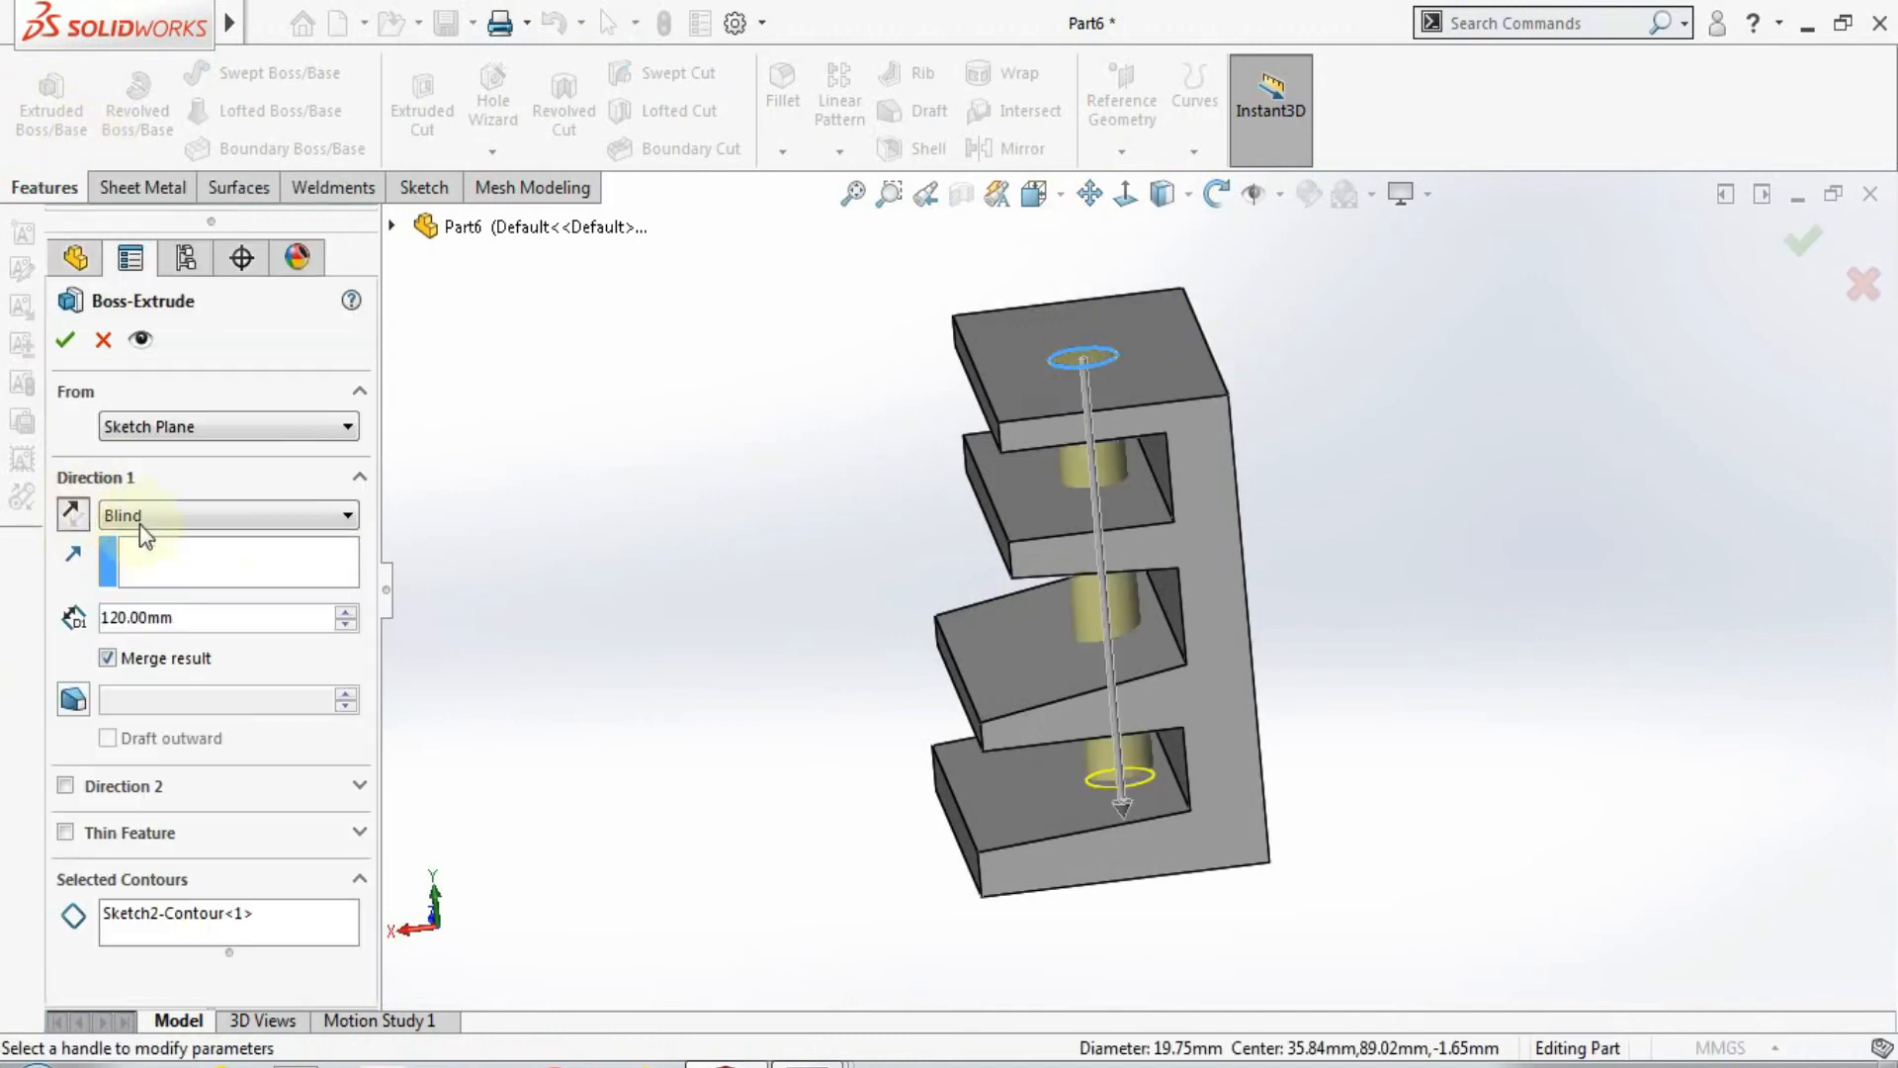
click(252, 520)
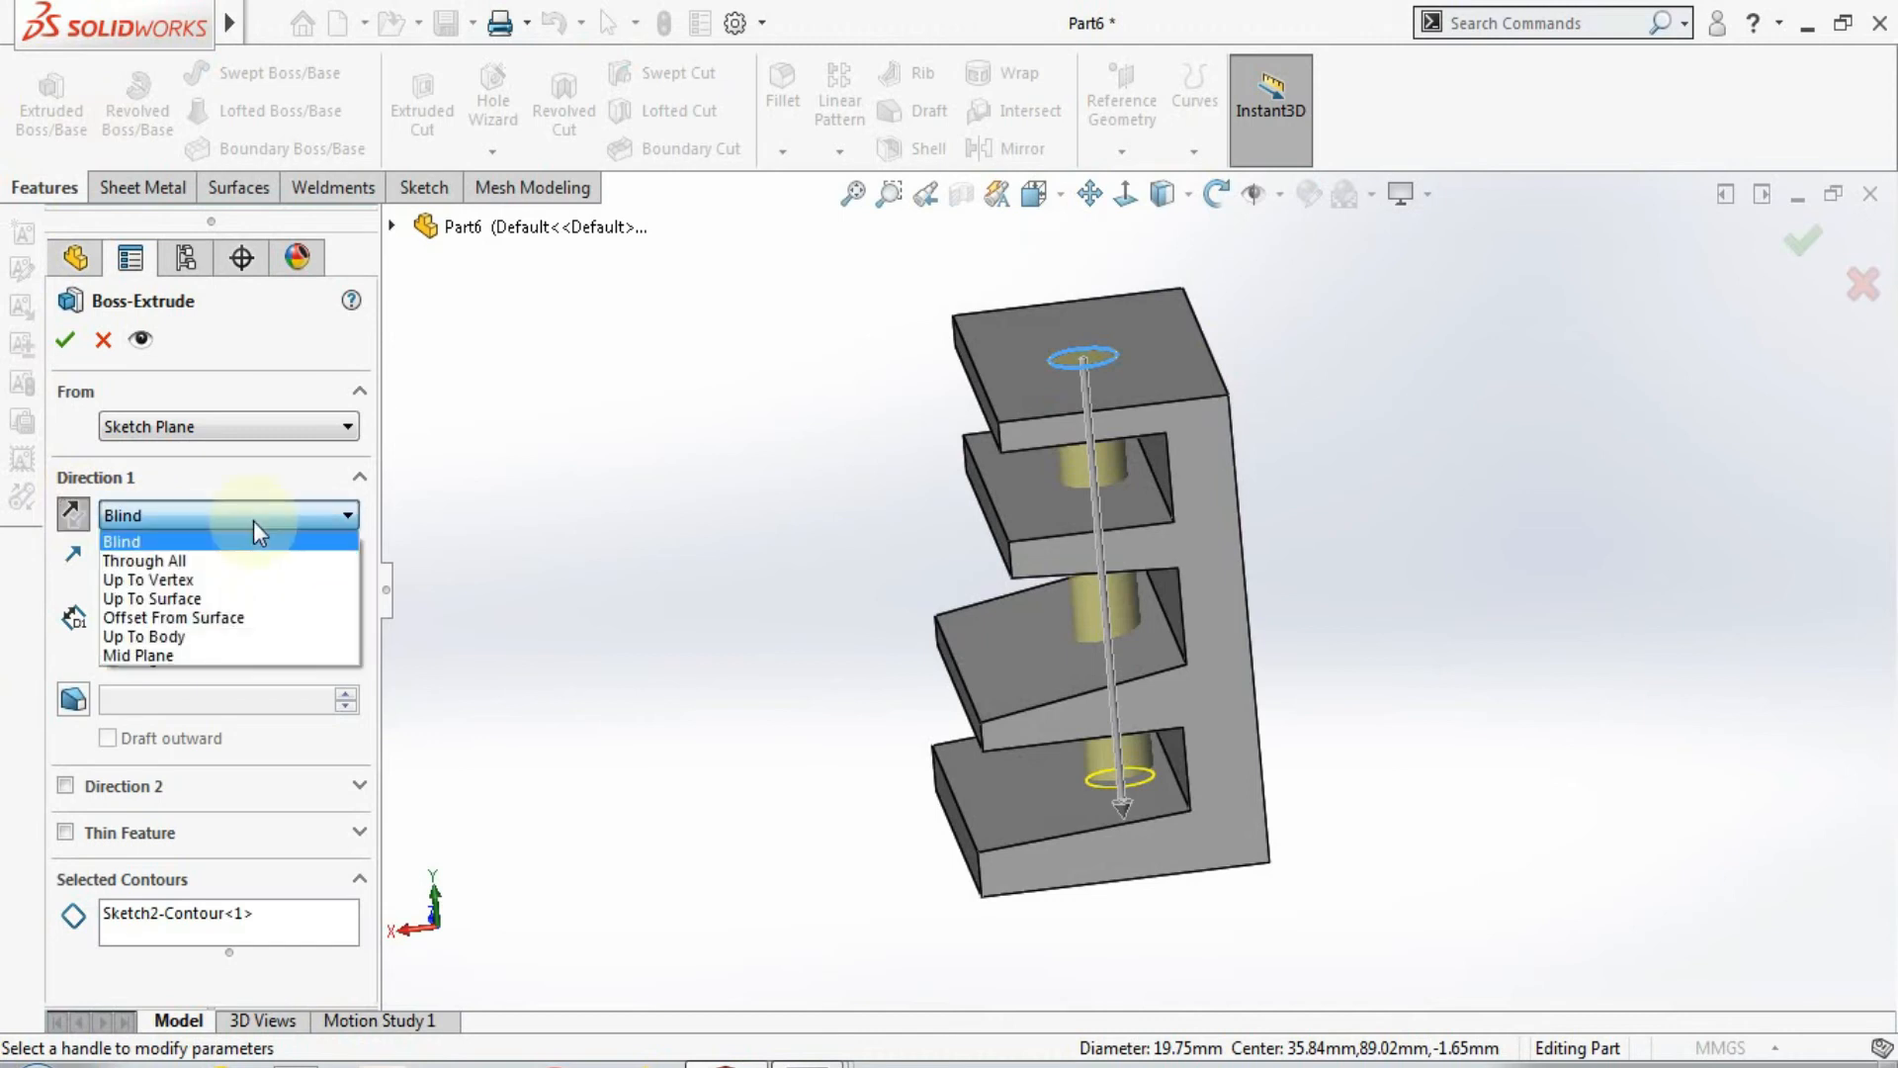
click(257, 615)
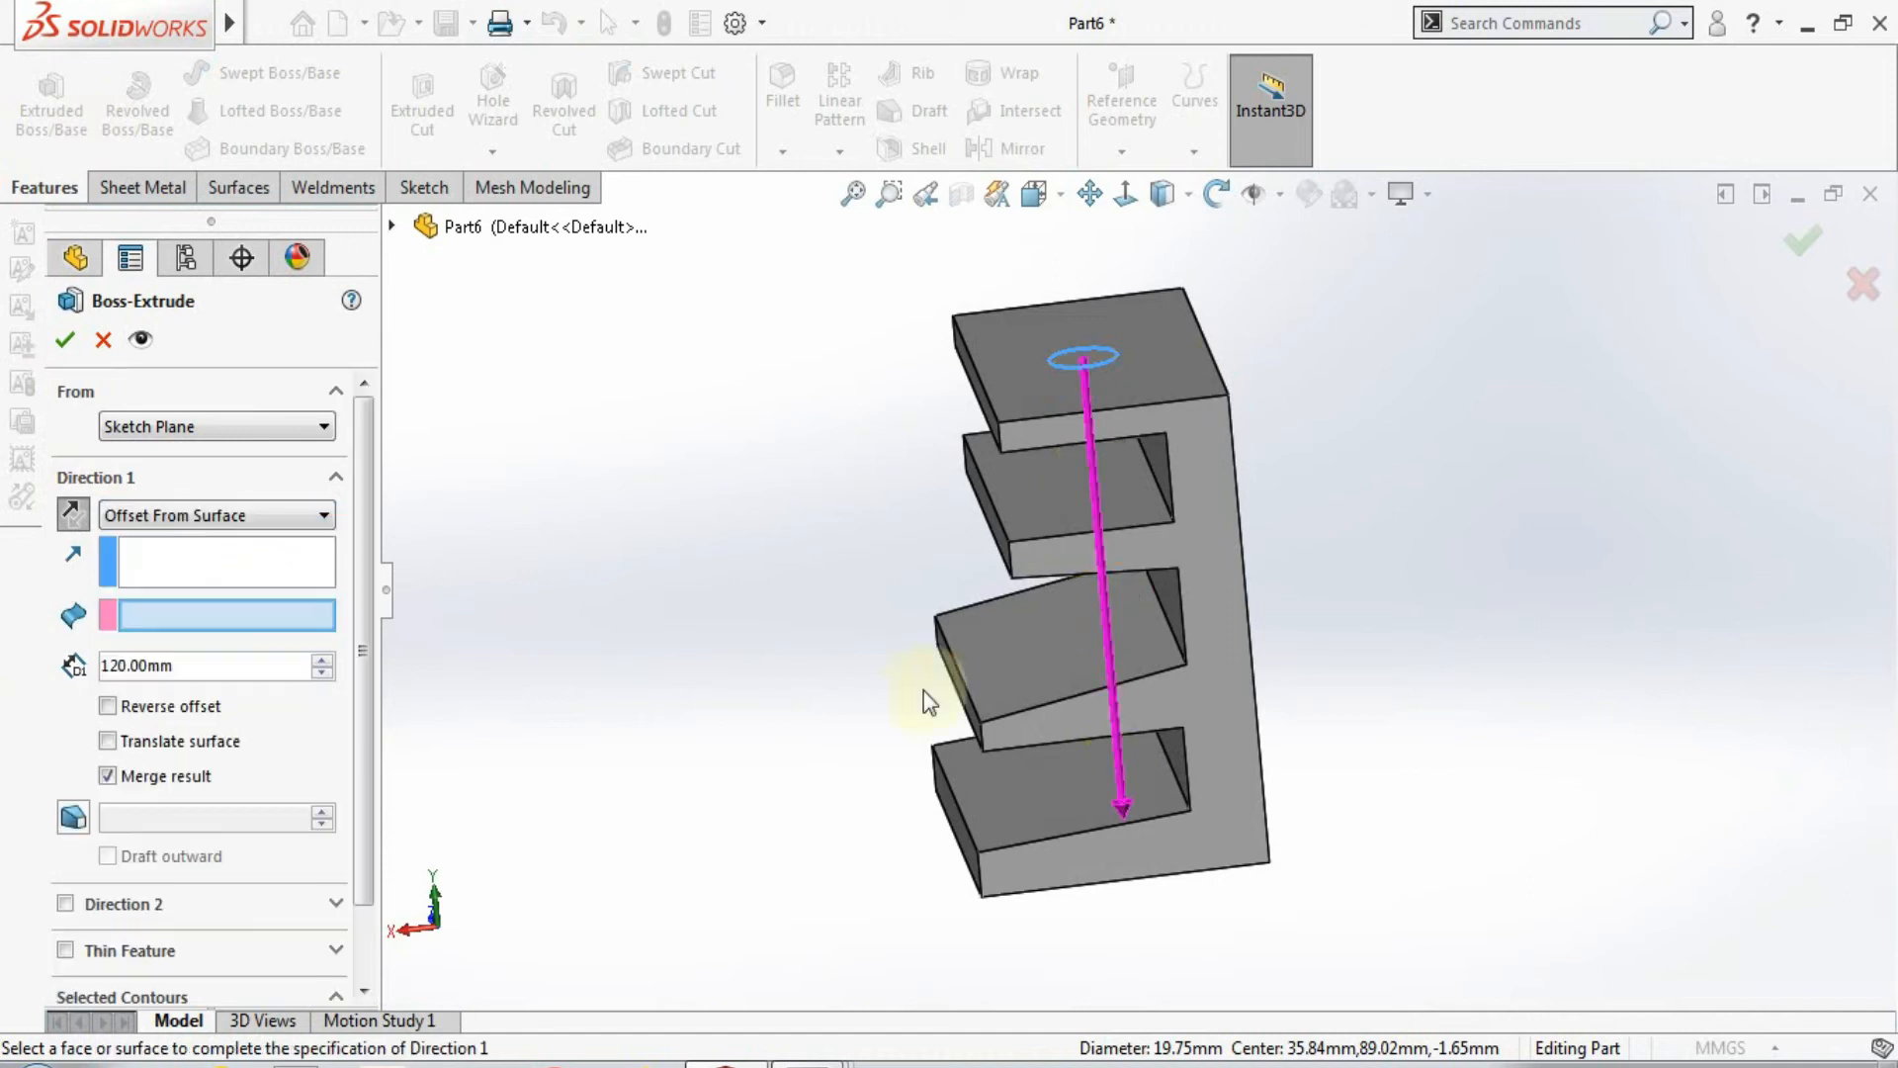
click(1043, 674)
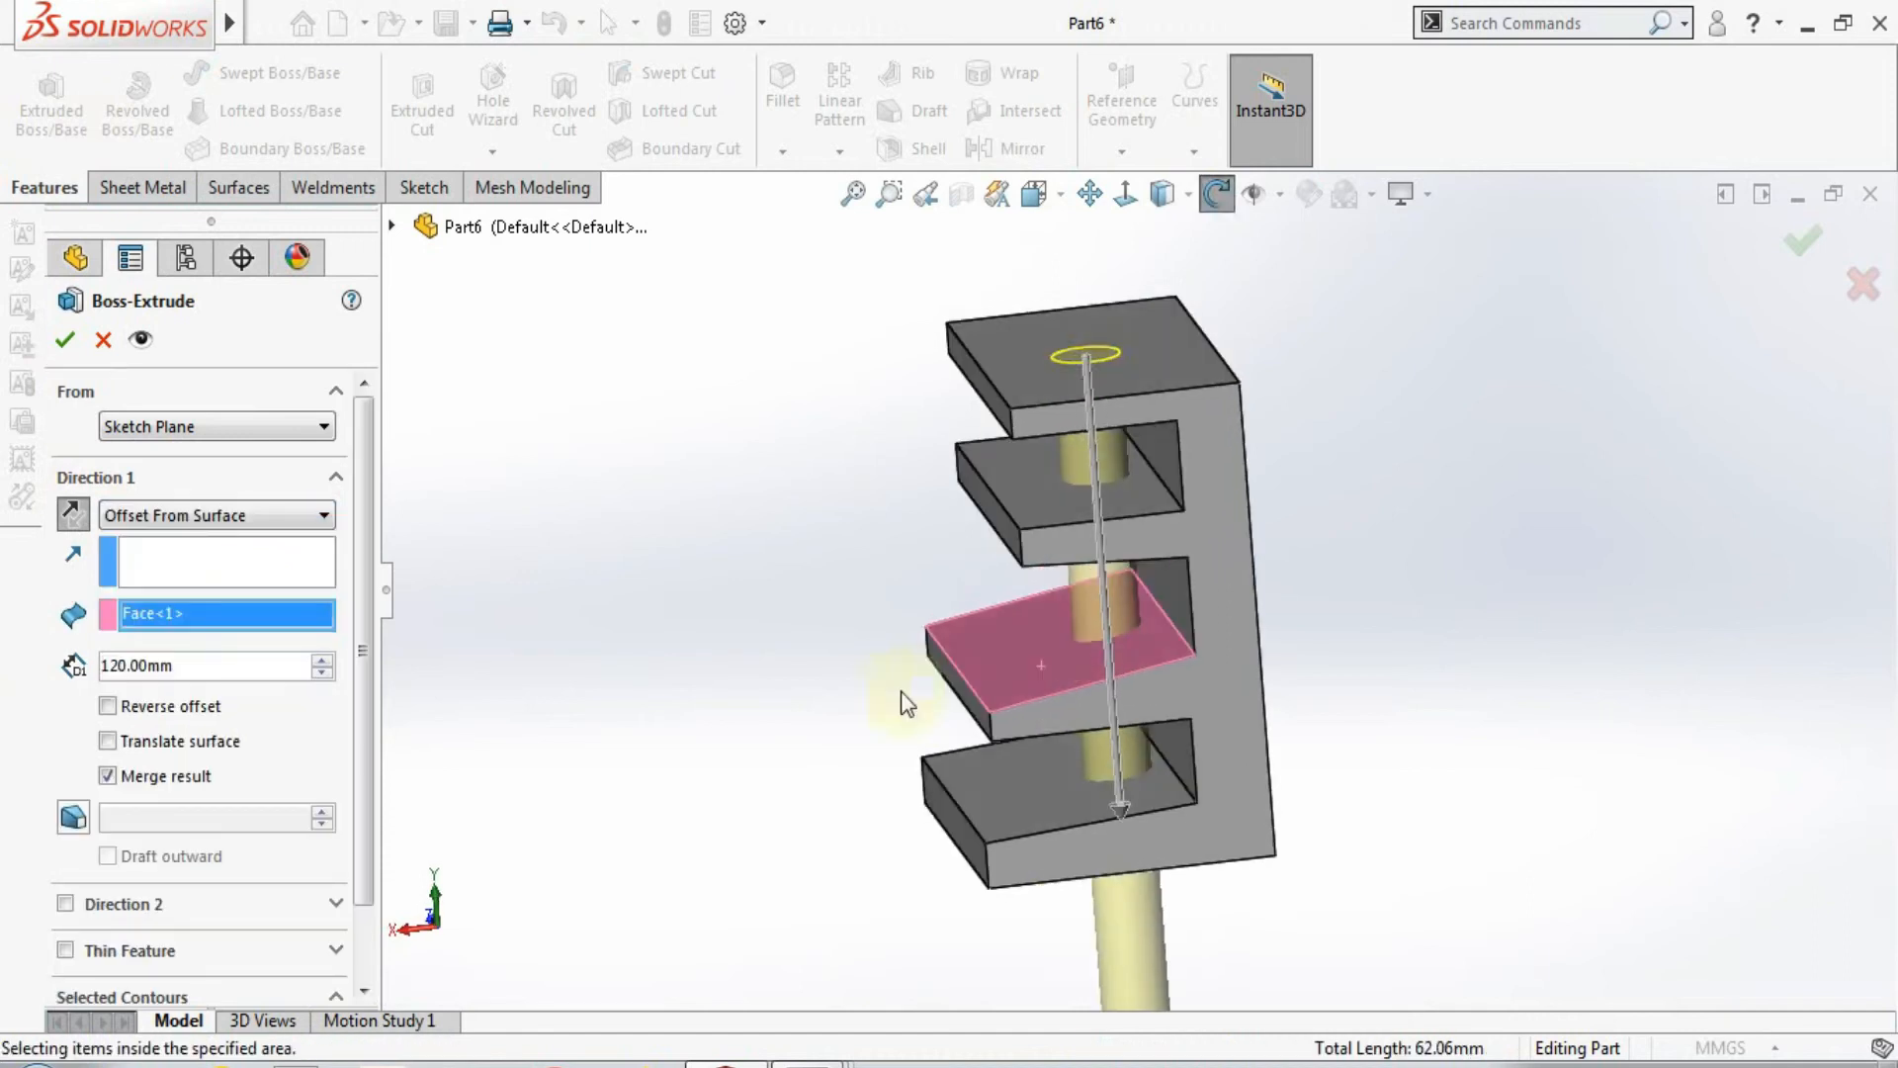
Step: Set the boss's offset from the third arm's upper face to 10 mm and accept the extrusion
click(322, 674)
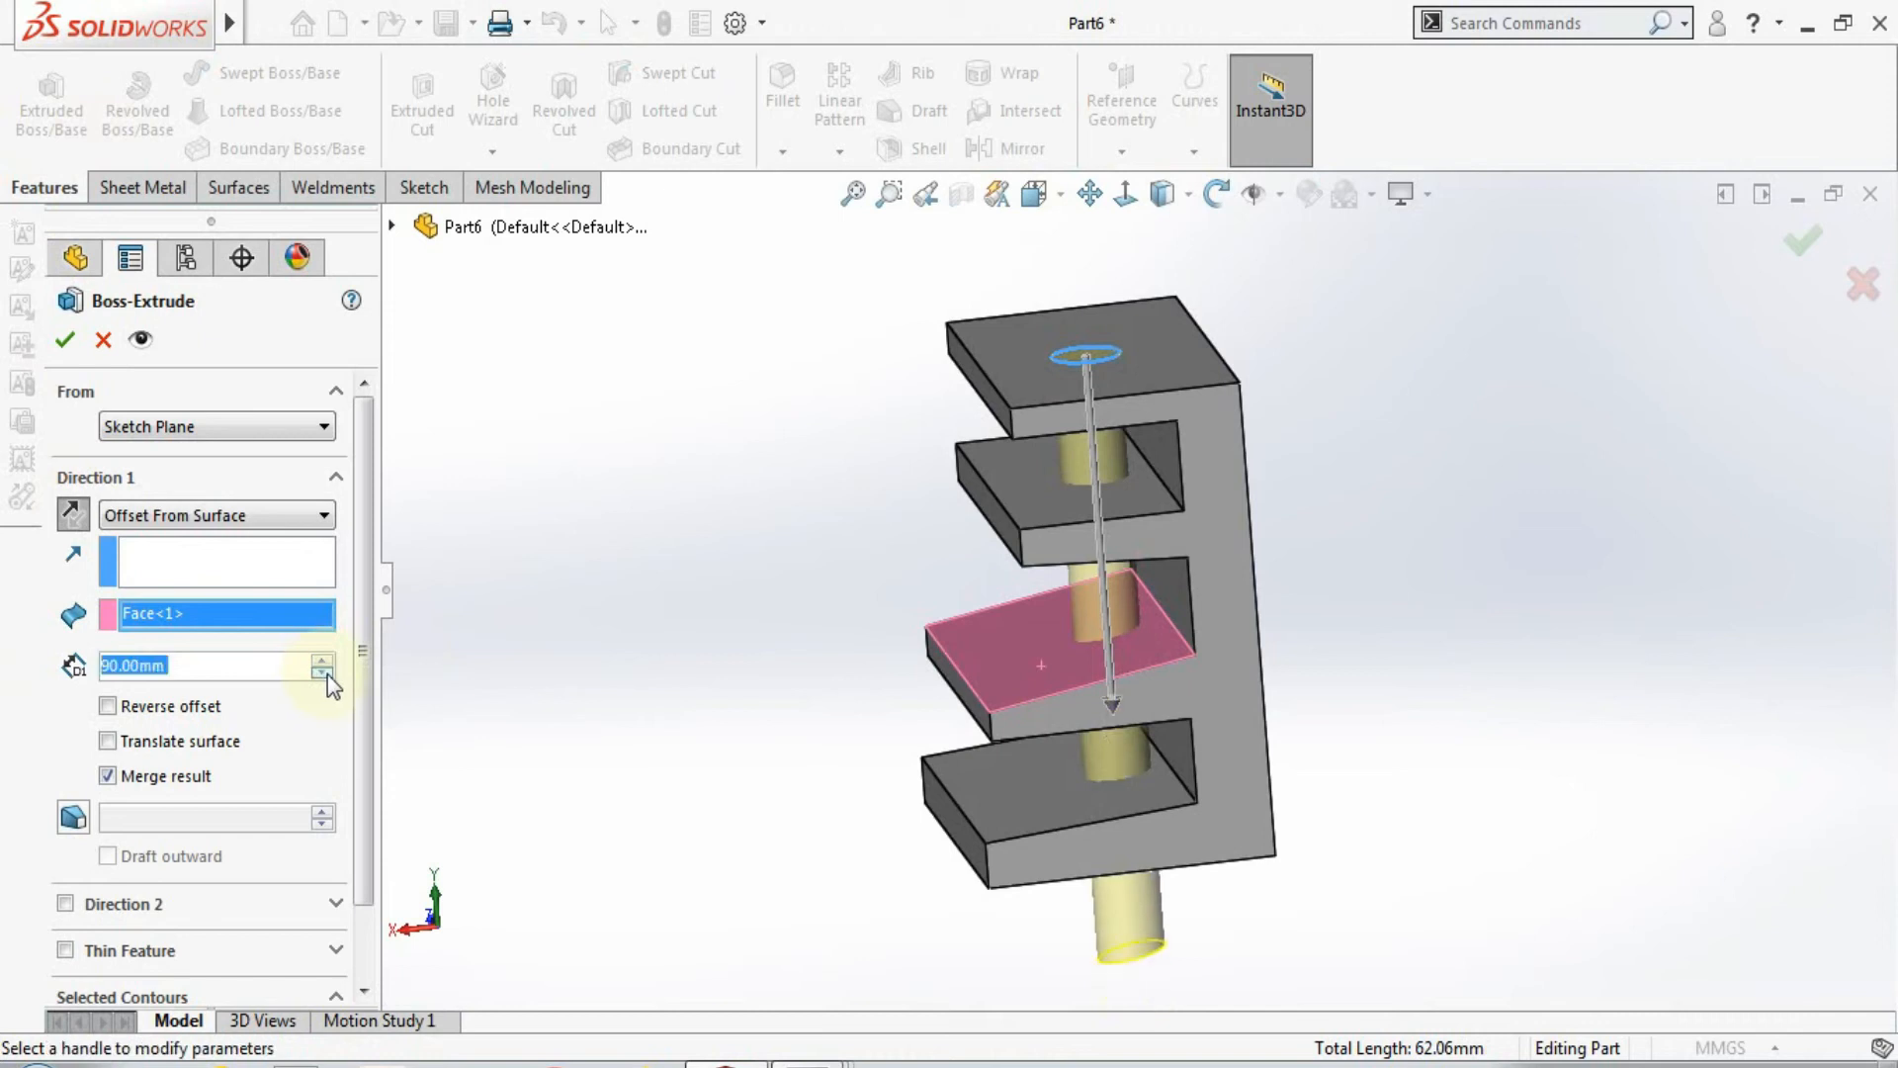
click(329, 656)
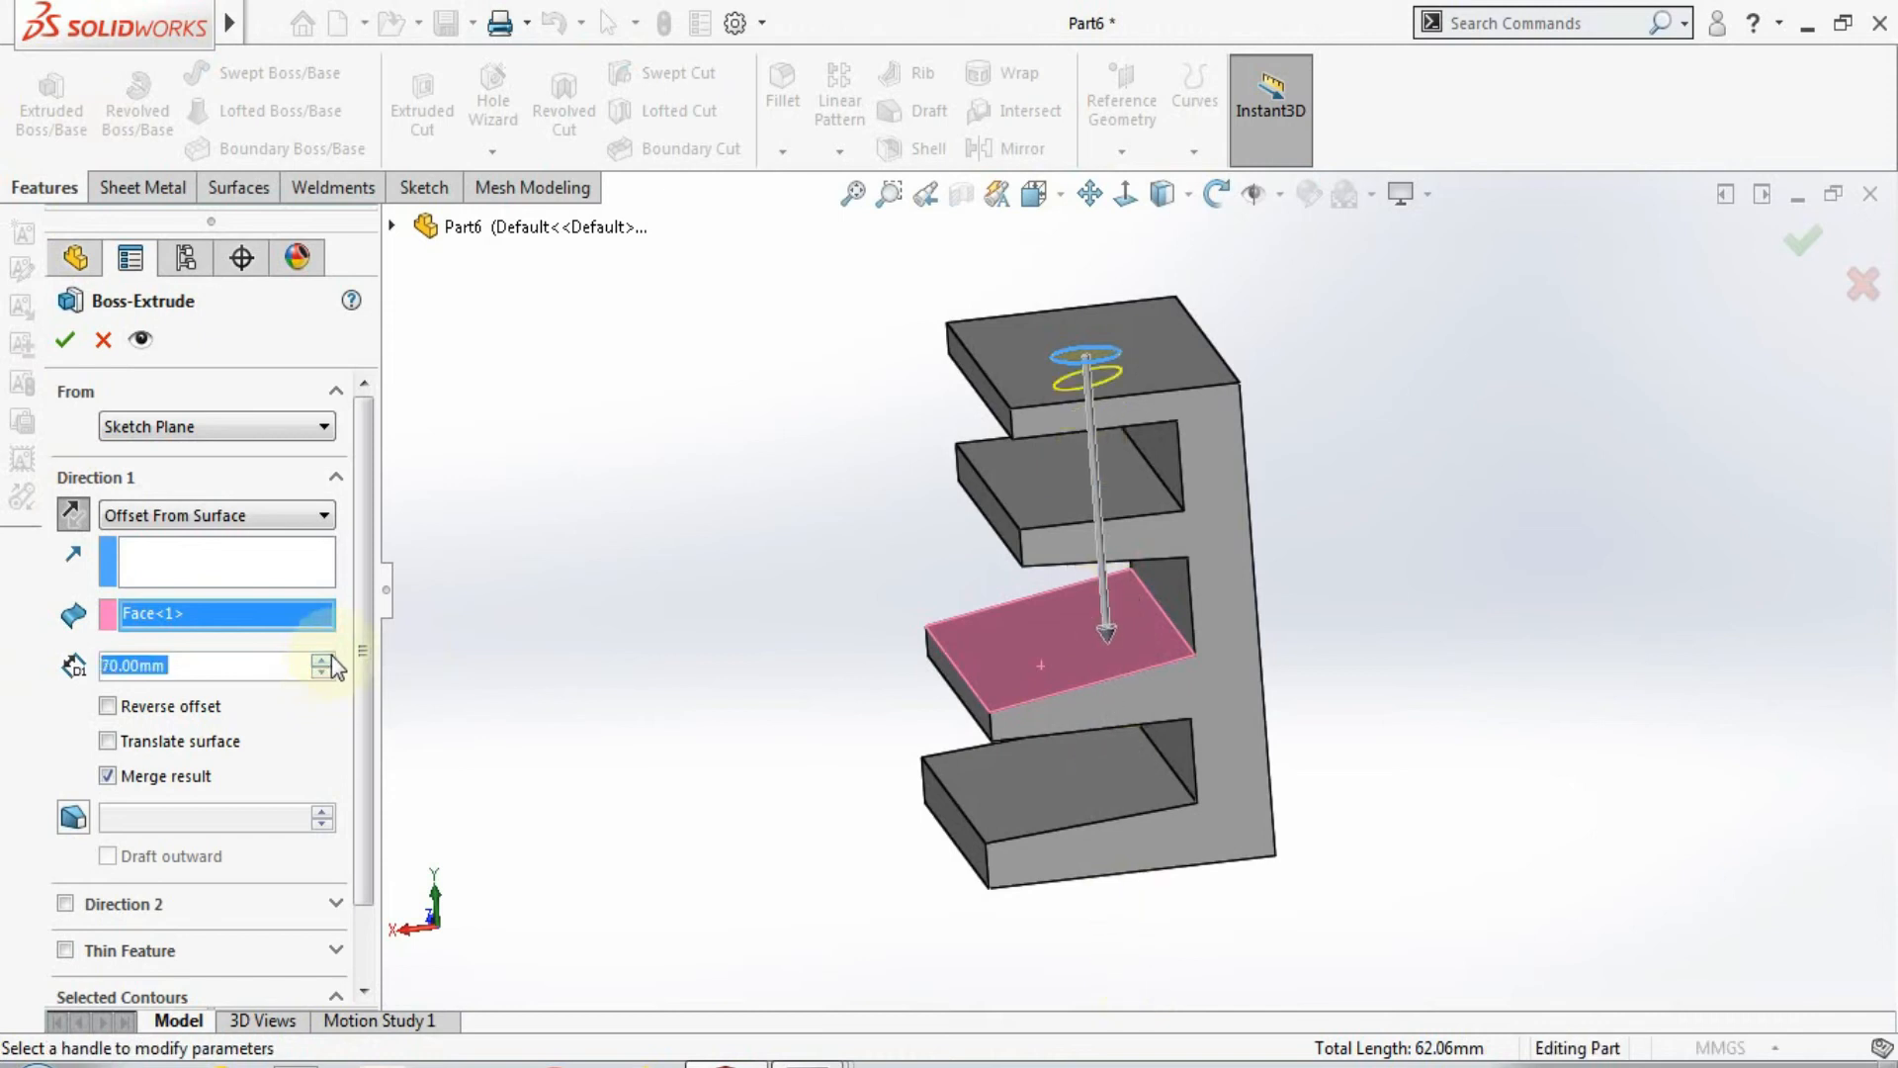
click(325, 674)
click(325, 675)
click(326, 674)
click(325, 674)
click(325, 674)
click(325, 675)
click(325, 675)
middle_drag(464, 595, 435, 633)
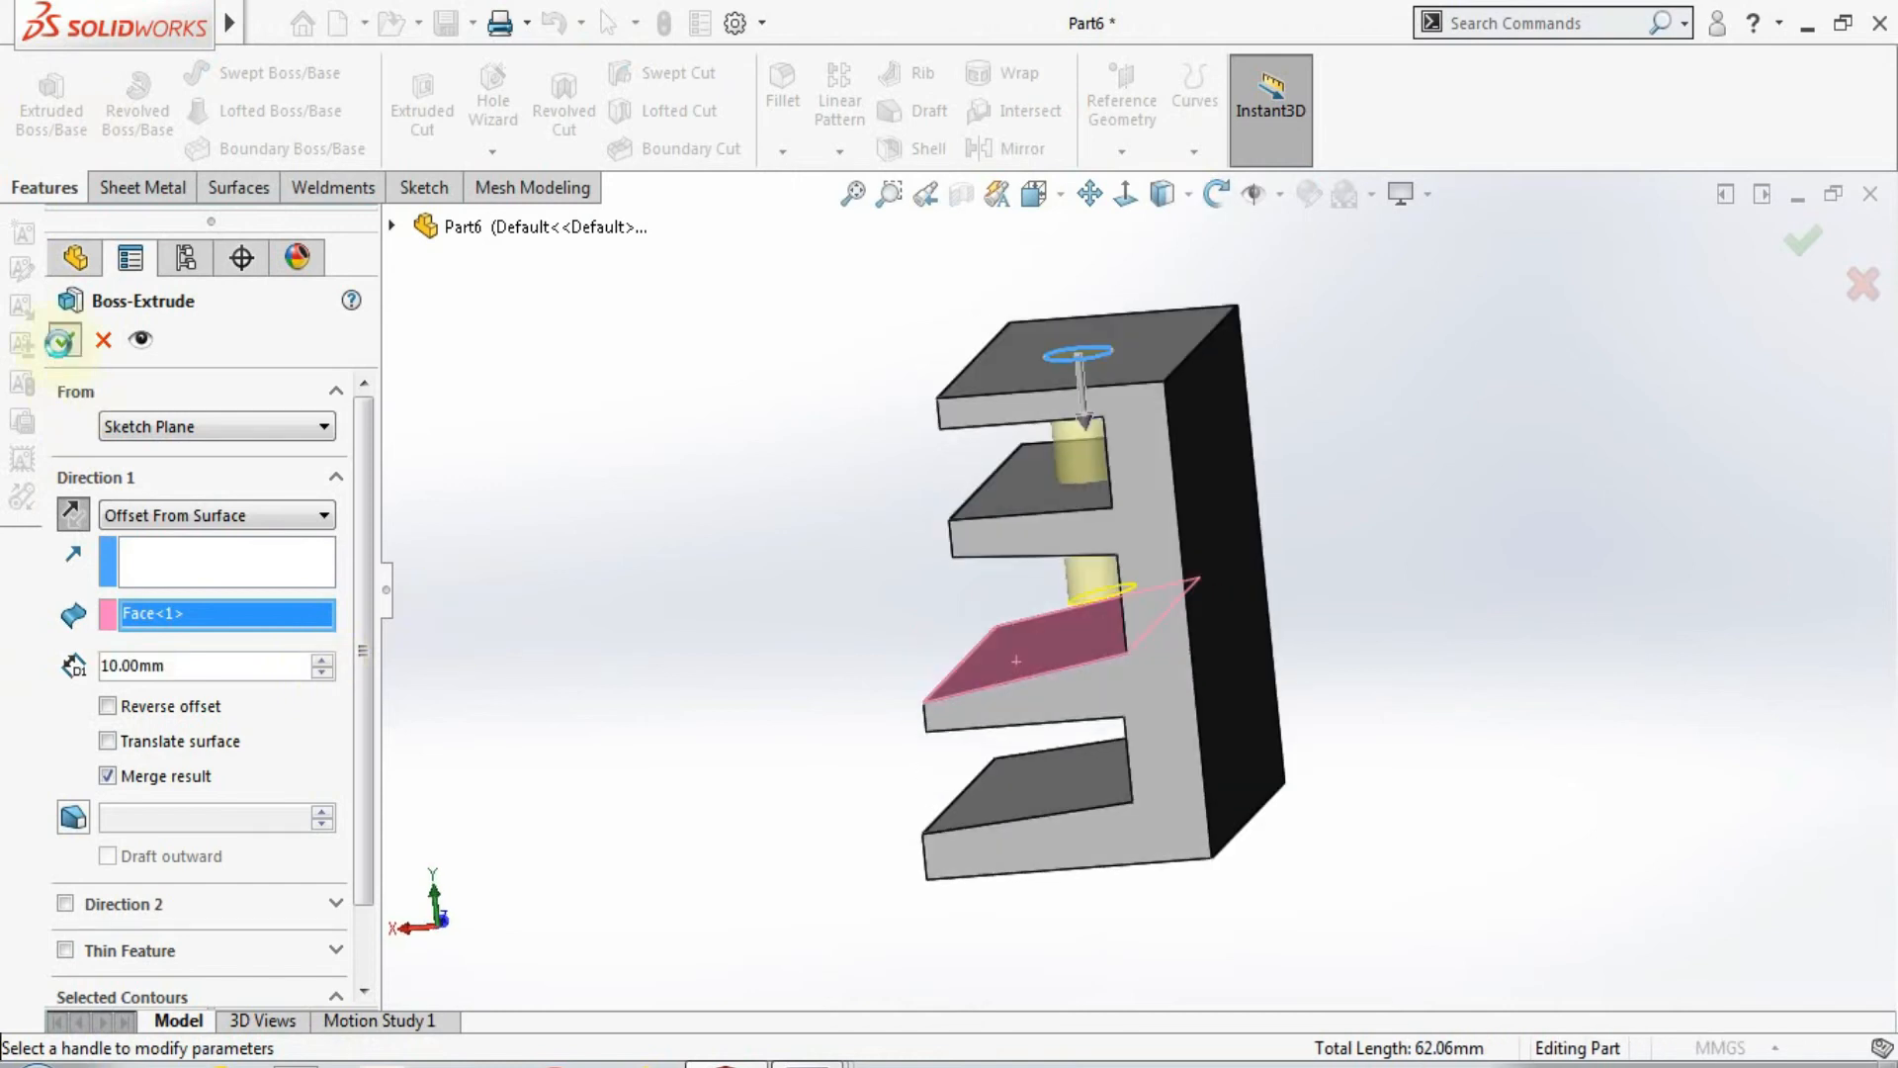
click(65, 339)
Step: Examine the gap between the boss's sloped end and the third arm, facing the part's front face, and undo the boss extrusion
middle_drag(910, 670, 947, 453)
scroll(1048, 608, up, 8)
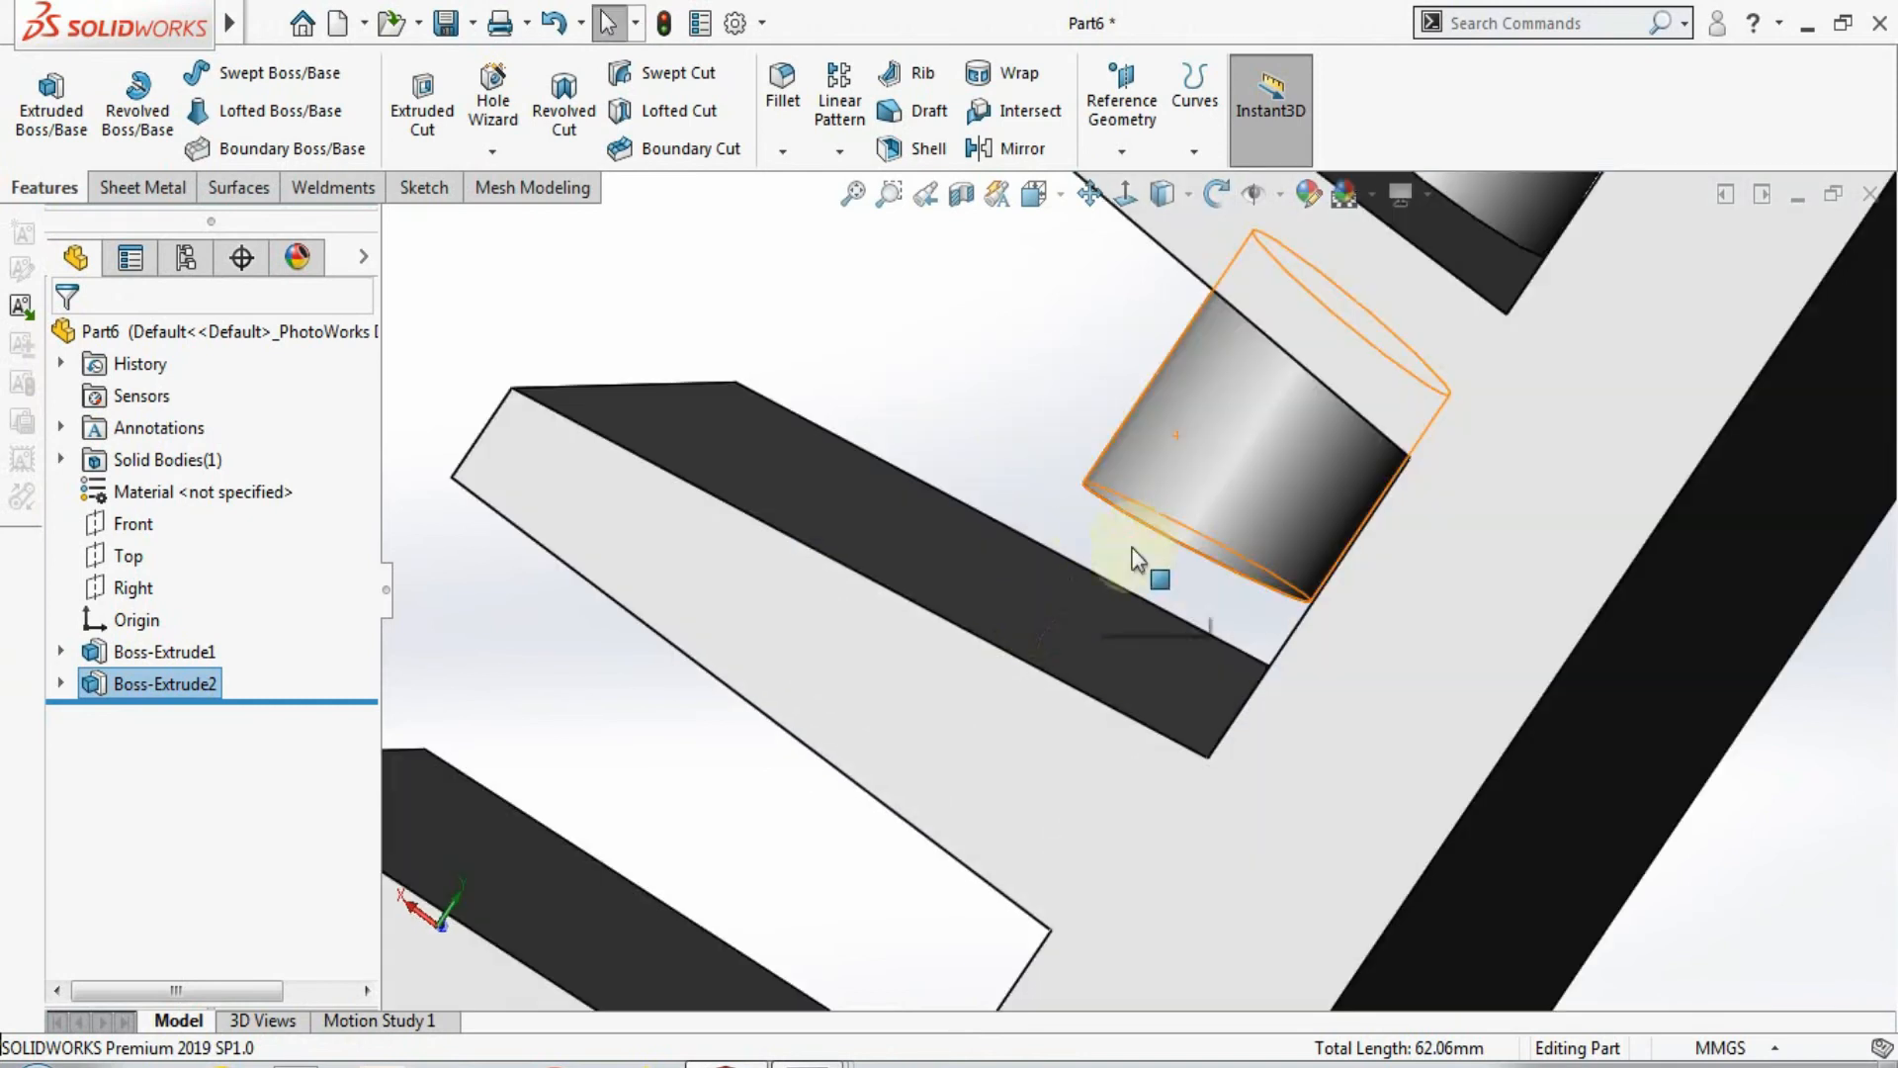
middle_drag(1153, 504, 1059, 627)
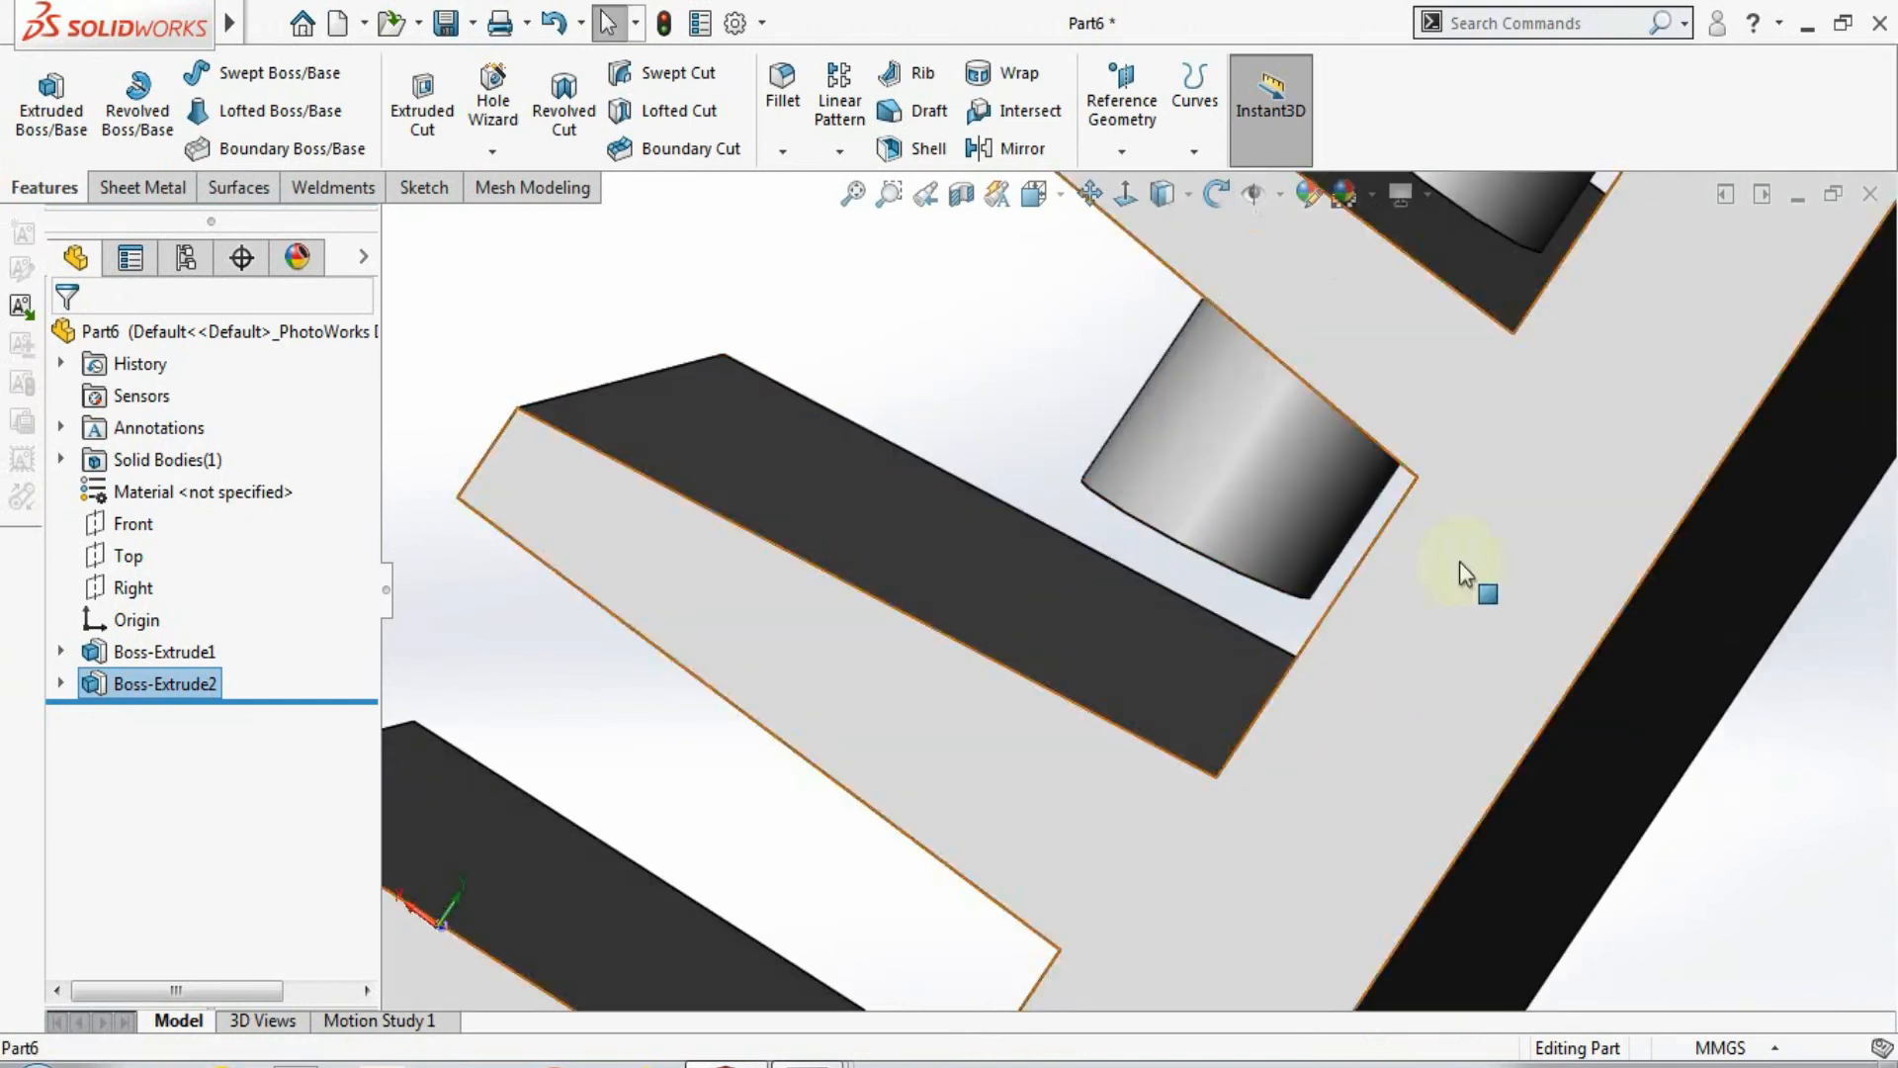
click(1400, 435)
click(1127, 195)
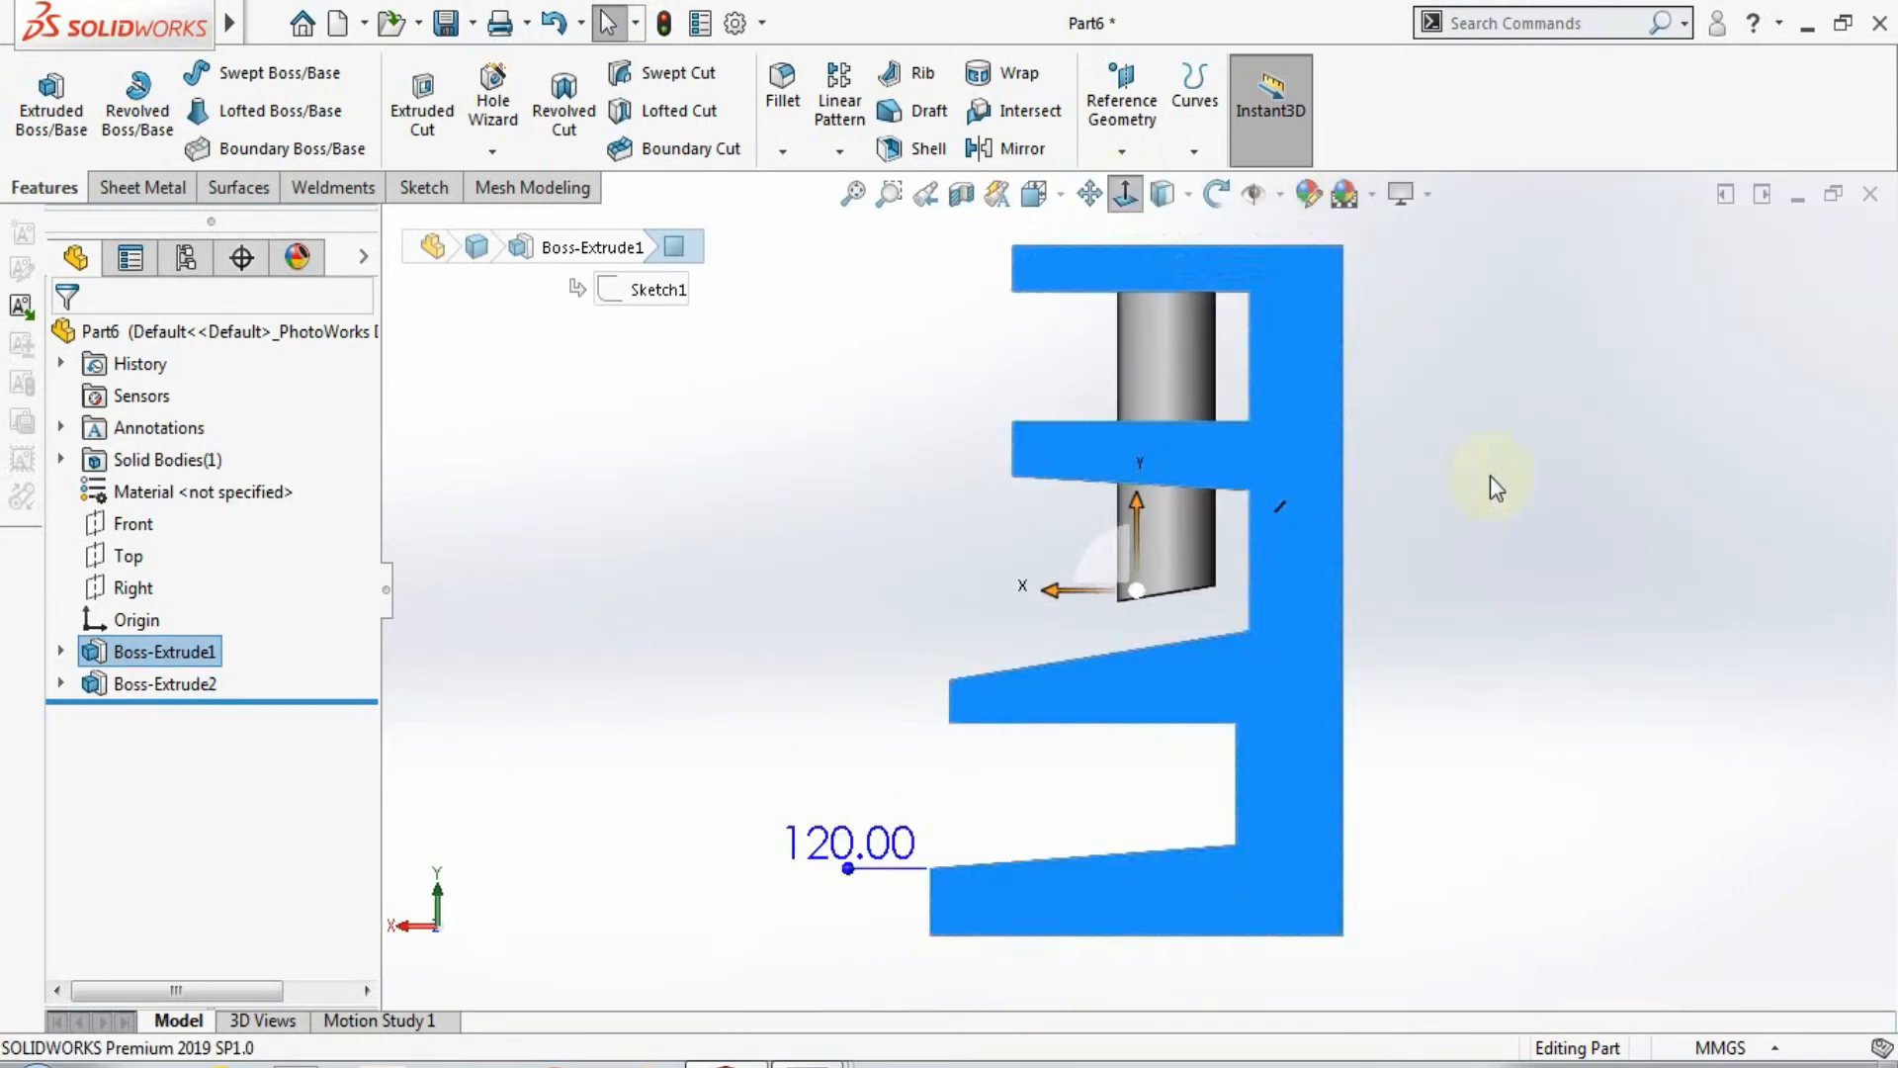
click(1559, 560)
scroll(1212, 607, up, 4)
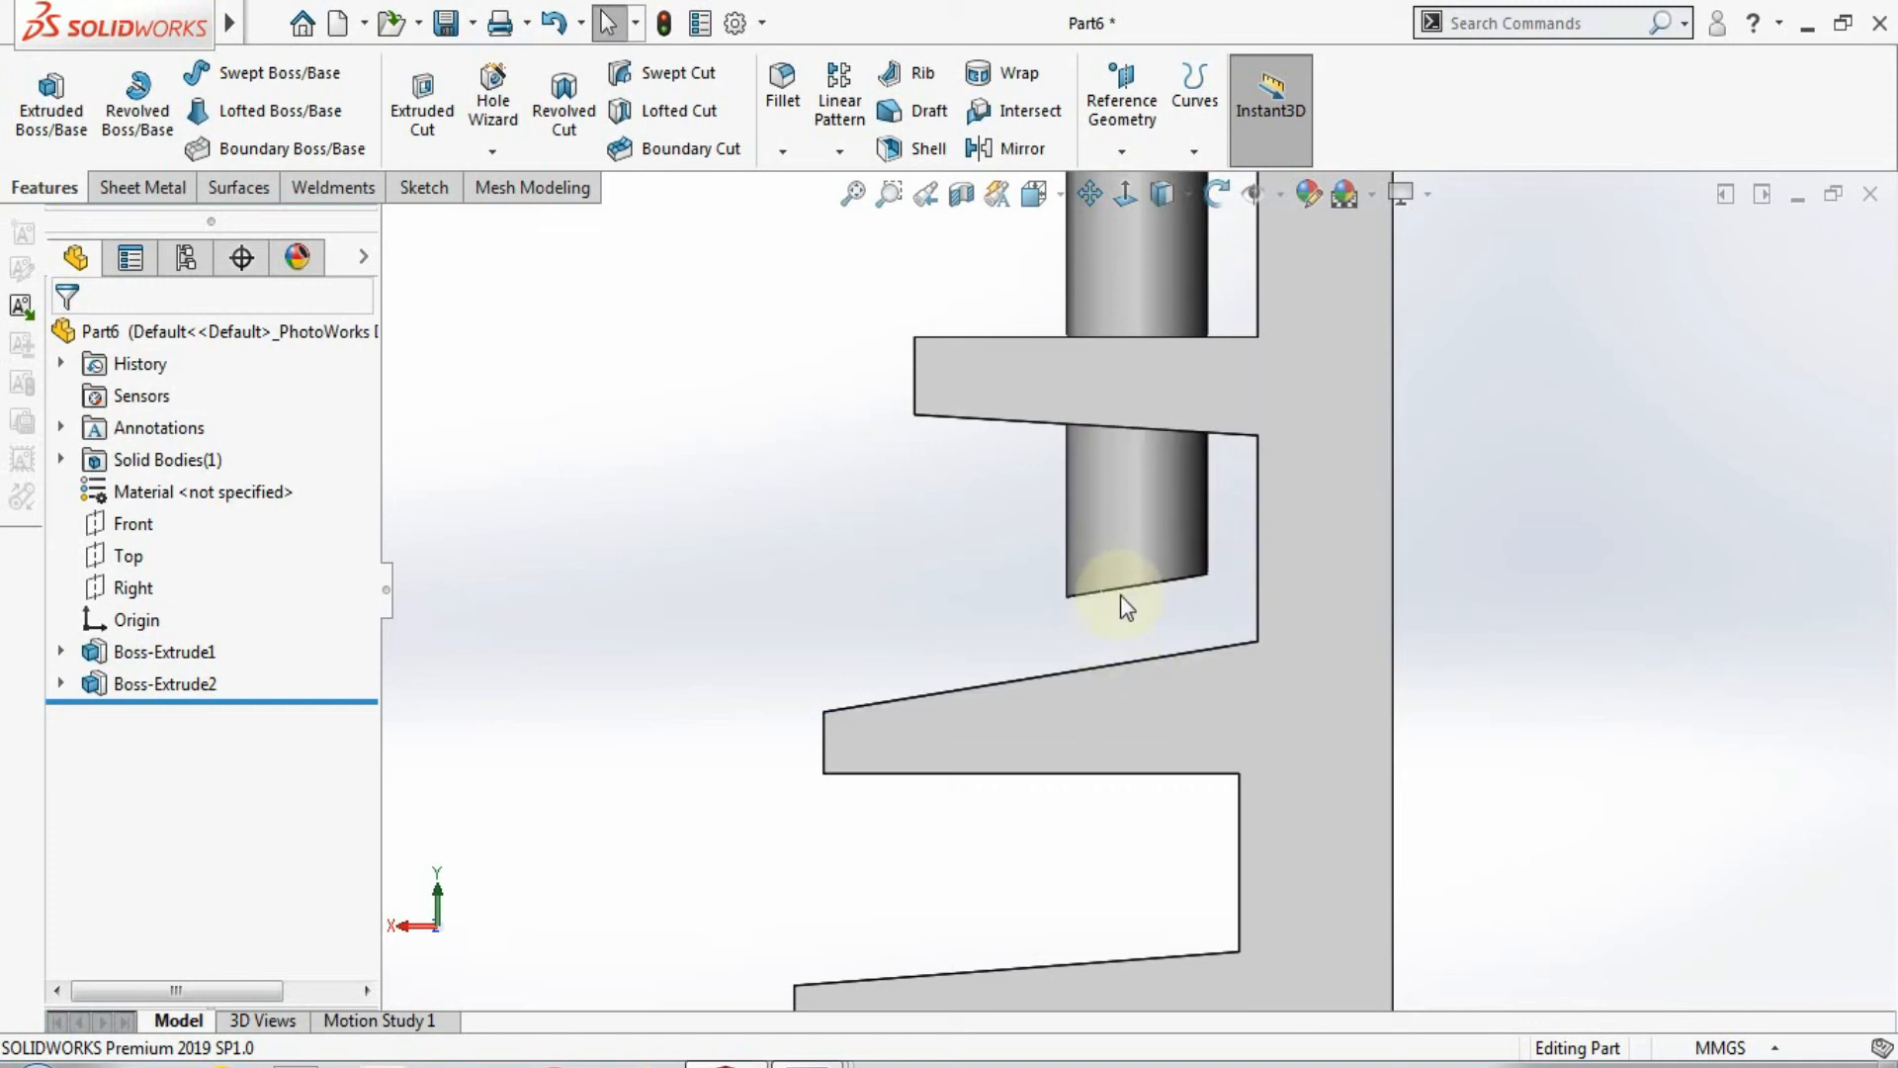
scroll(1120, 606, up, 3)
middle_drag(639, 636, 419, 566)
key(ctrl+z)
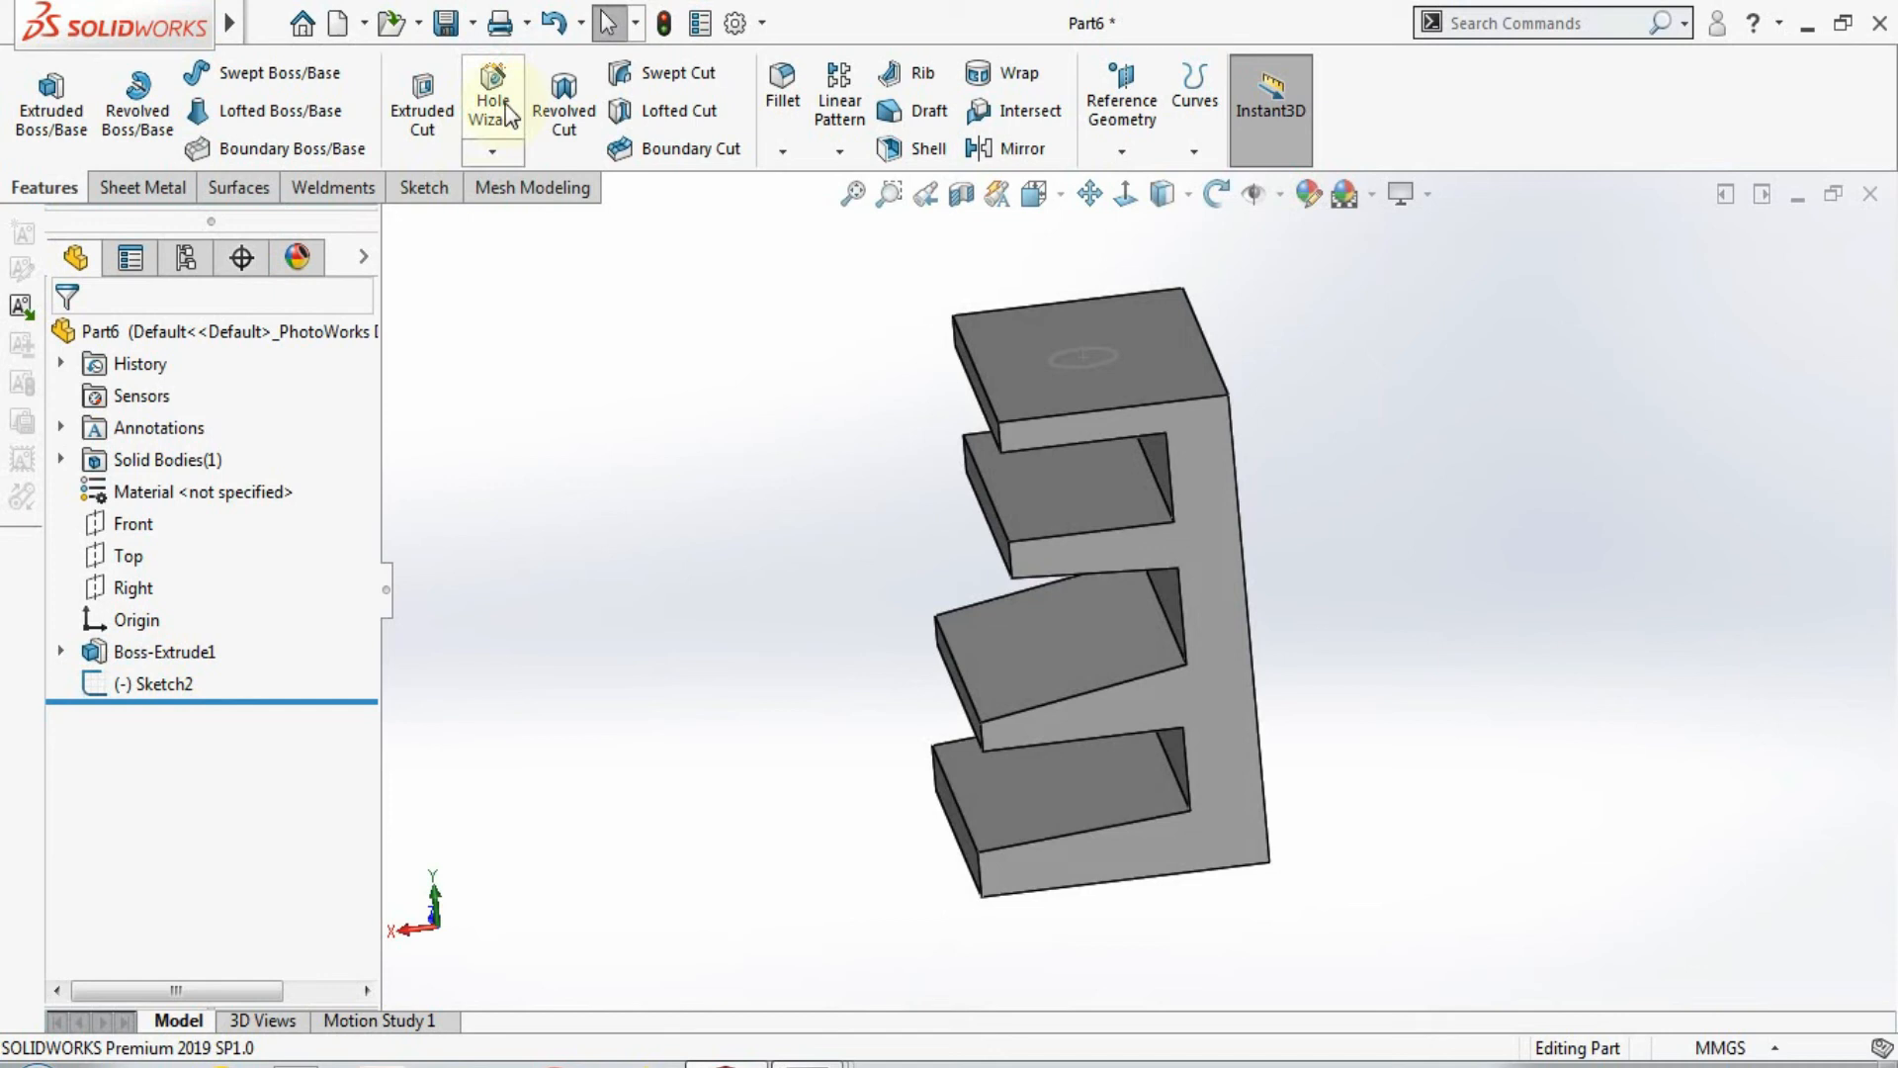
click(51, 104)
click(1098, 366)
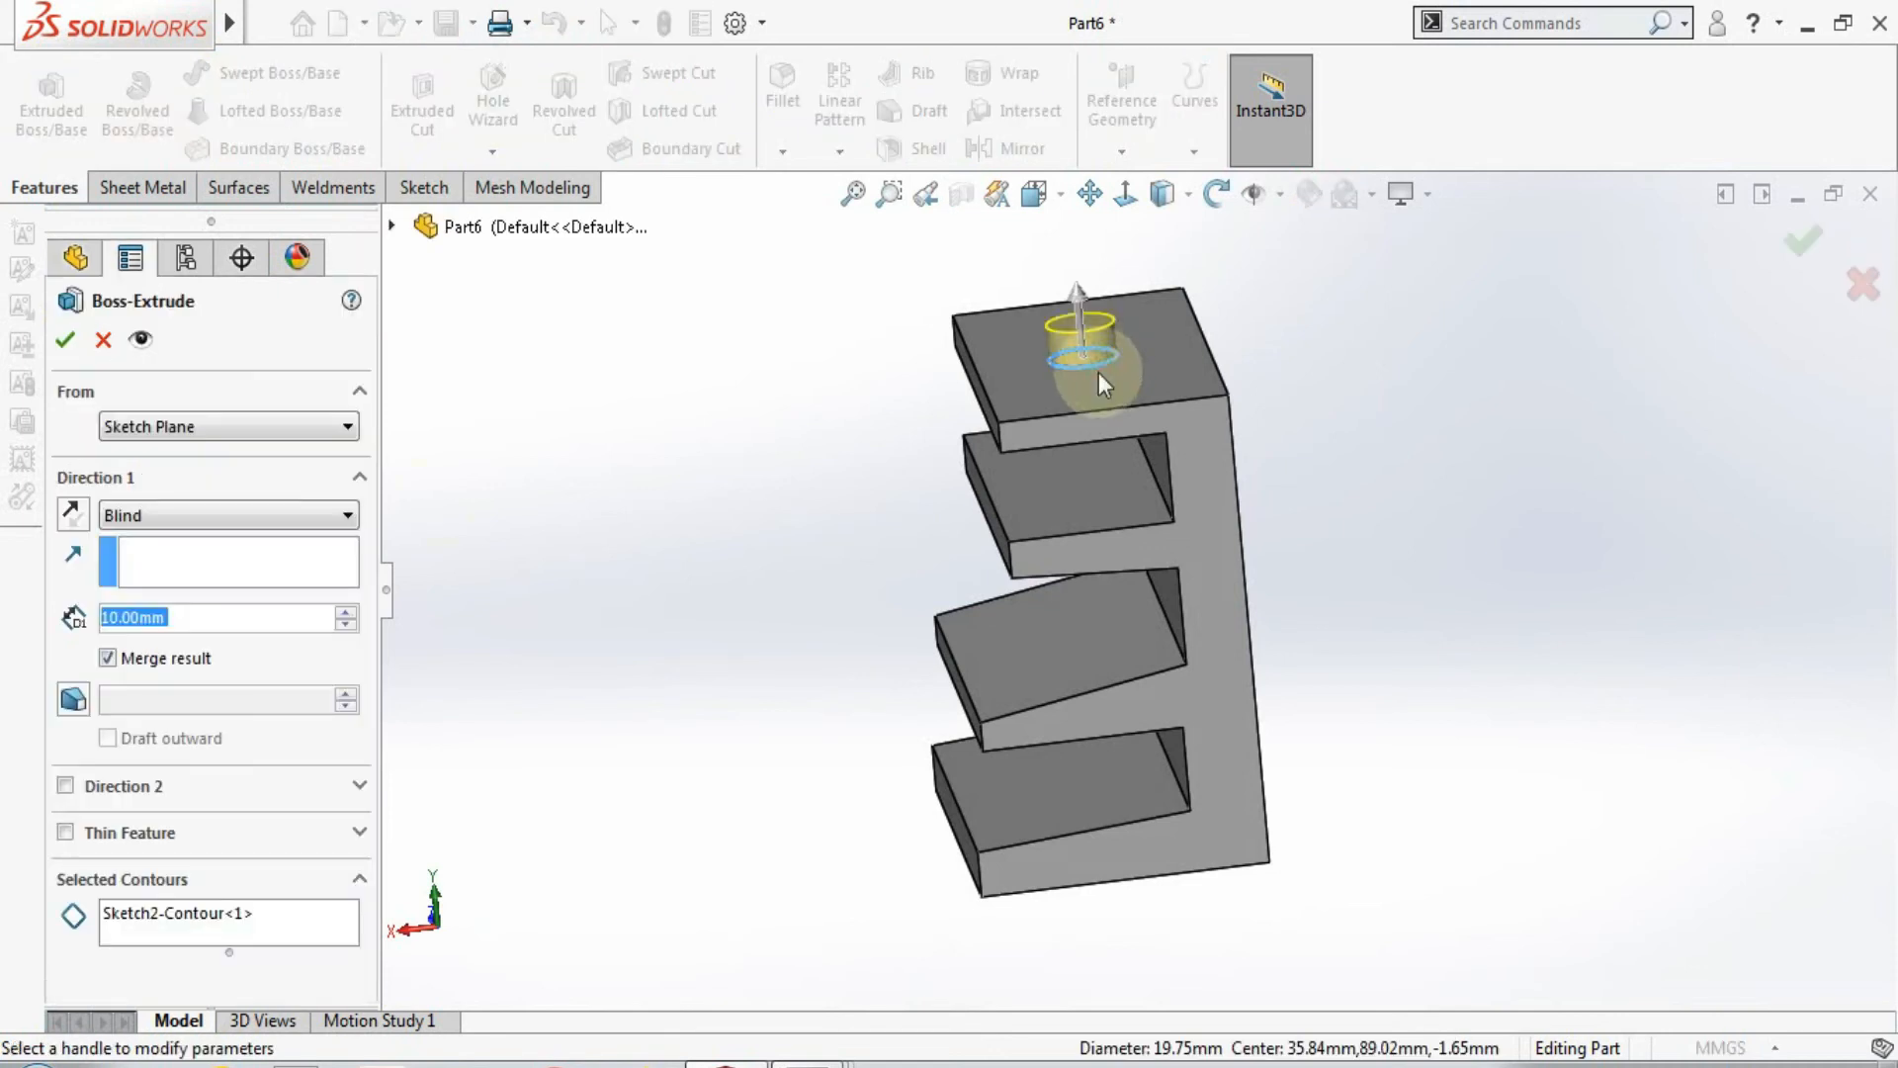
click(269, 516)
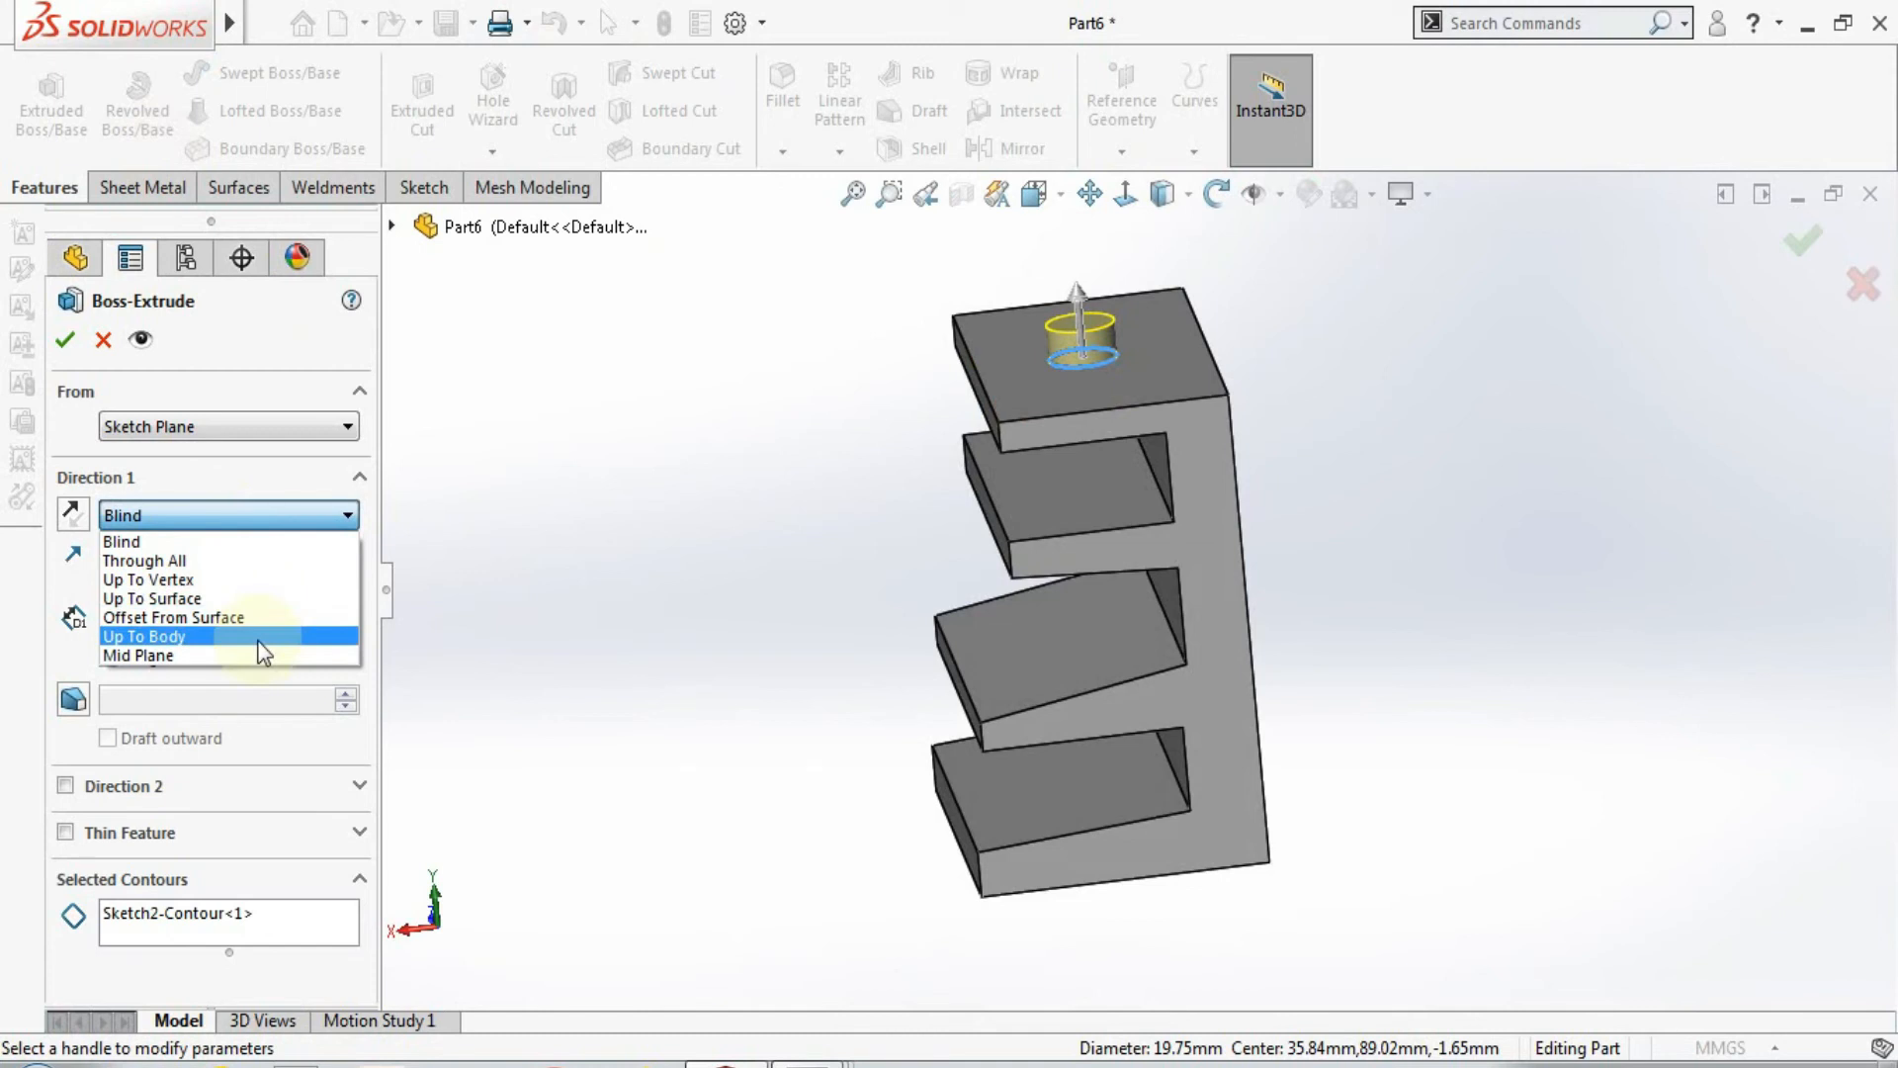
click(103, 350)
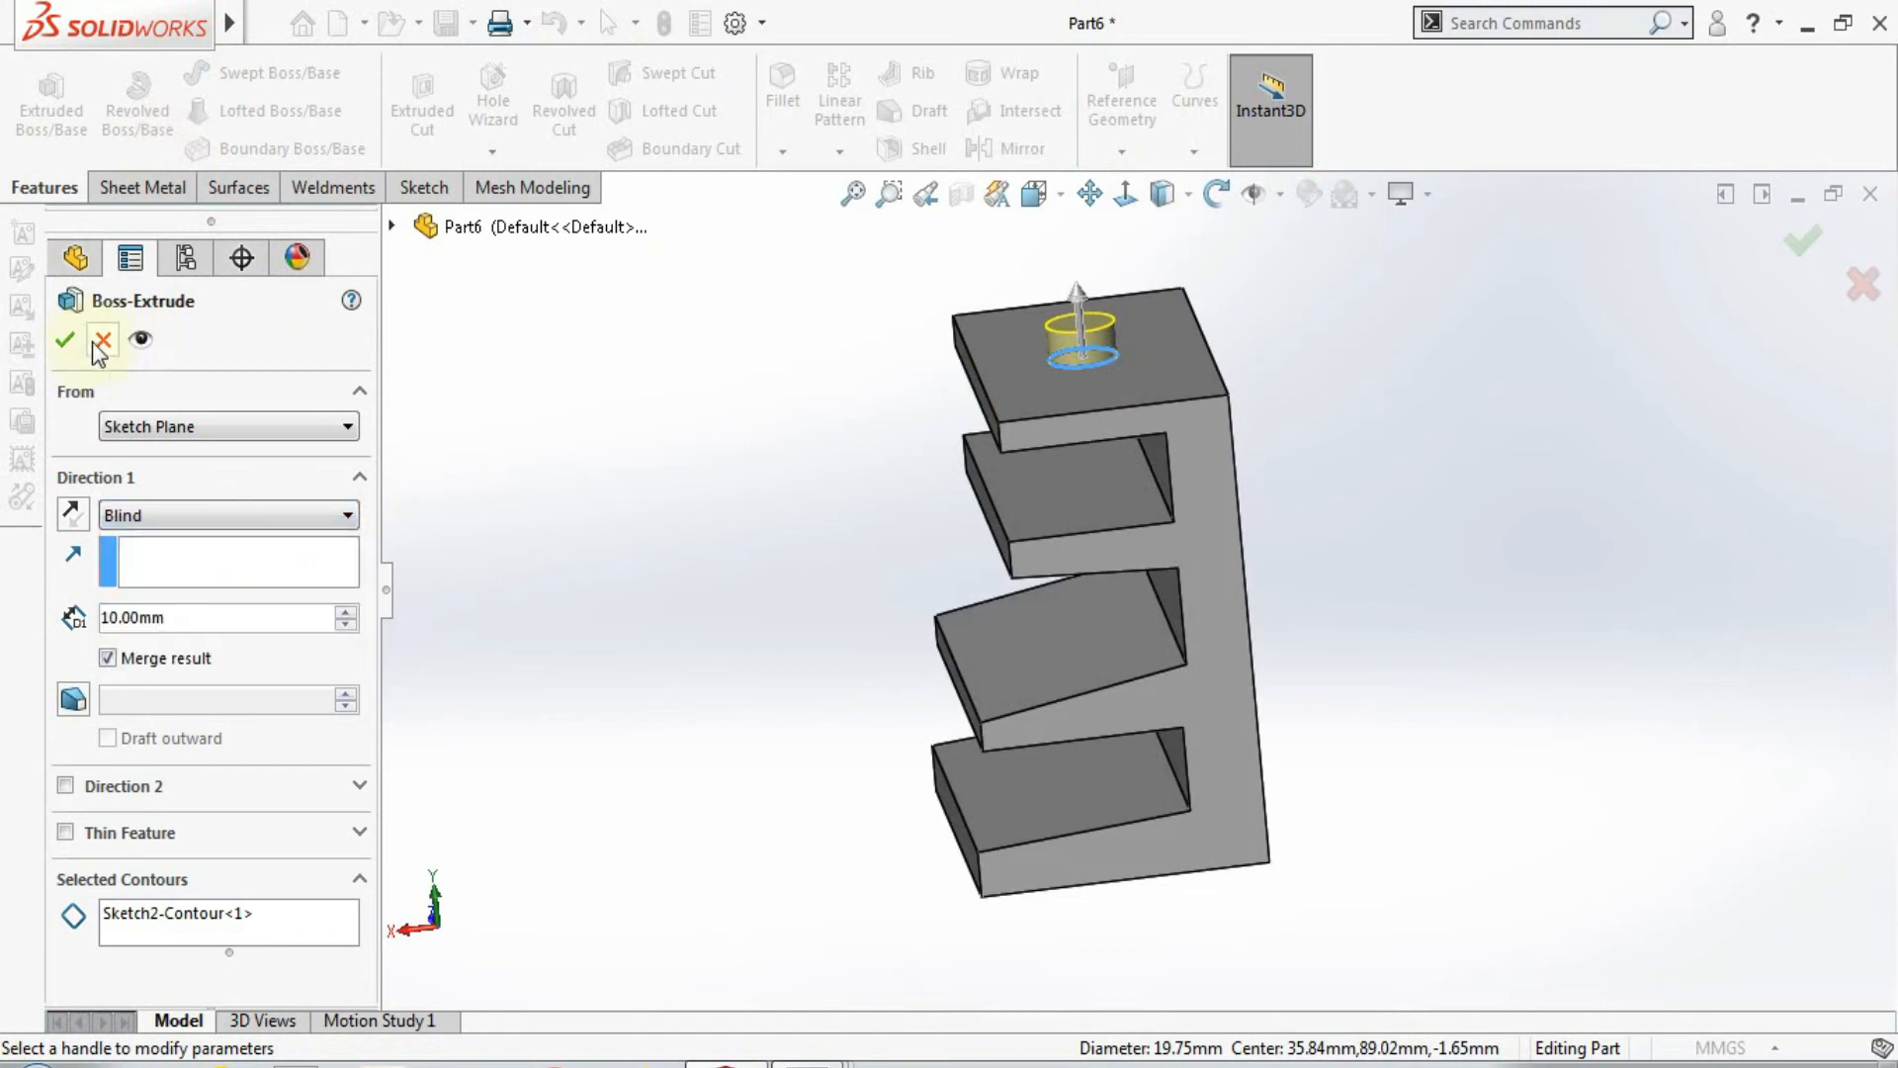
click(94, 341)
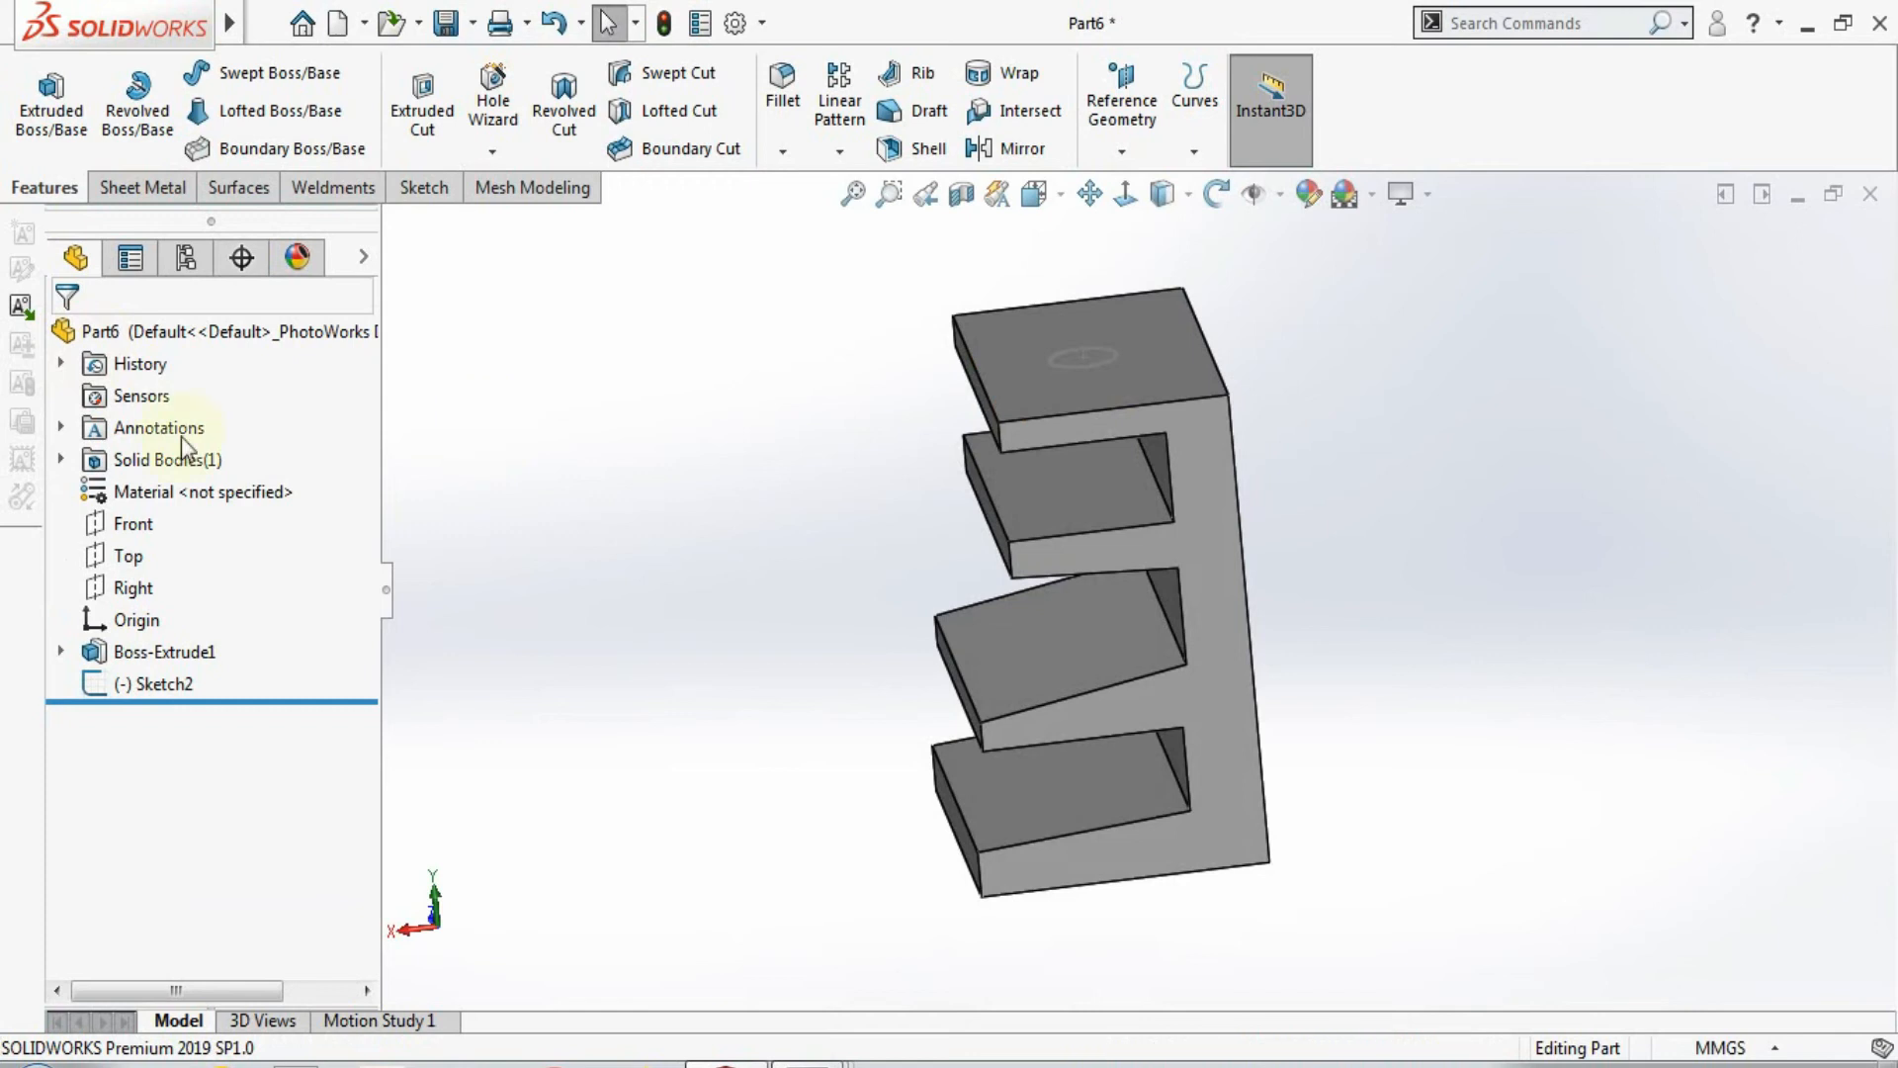
Step: Highlight the part's solid body and the Front plane to examine their position on the model
click(198, 471)
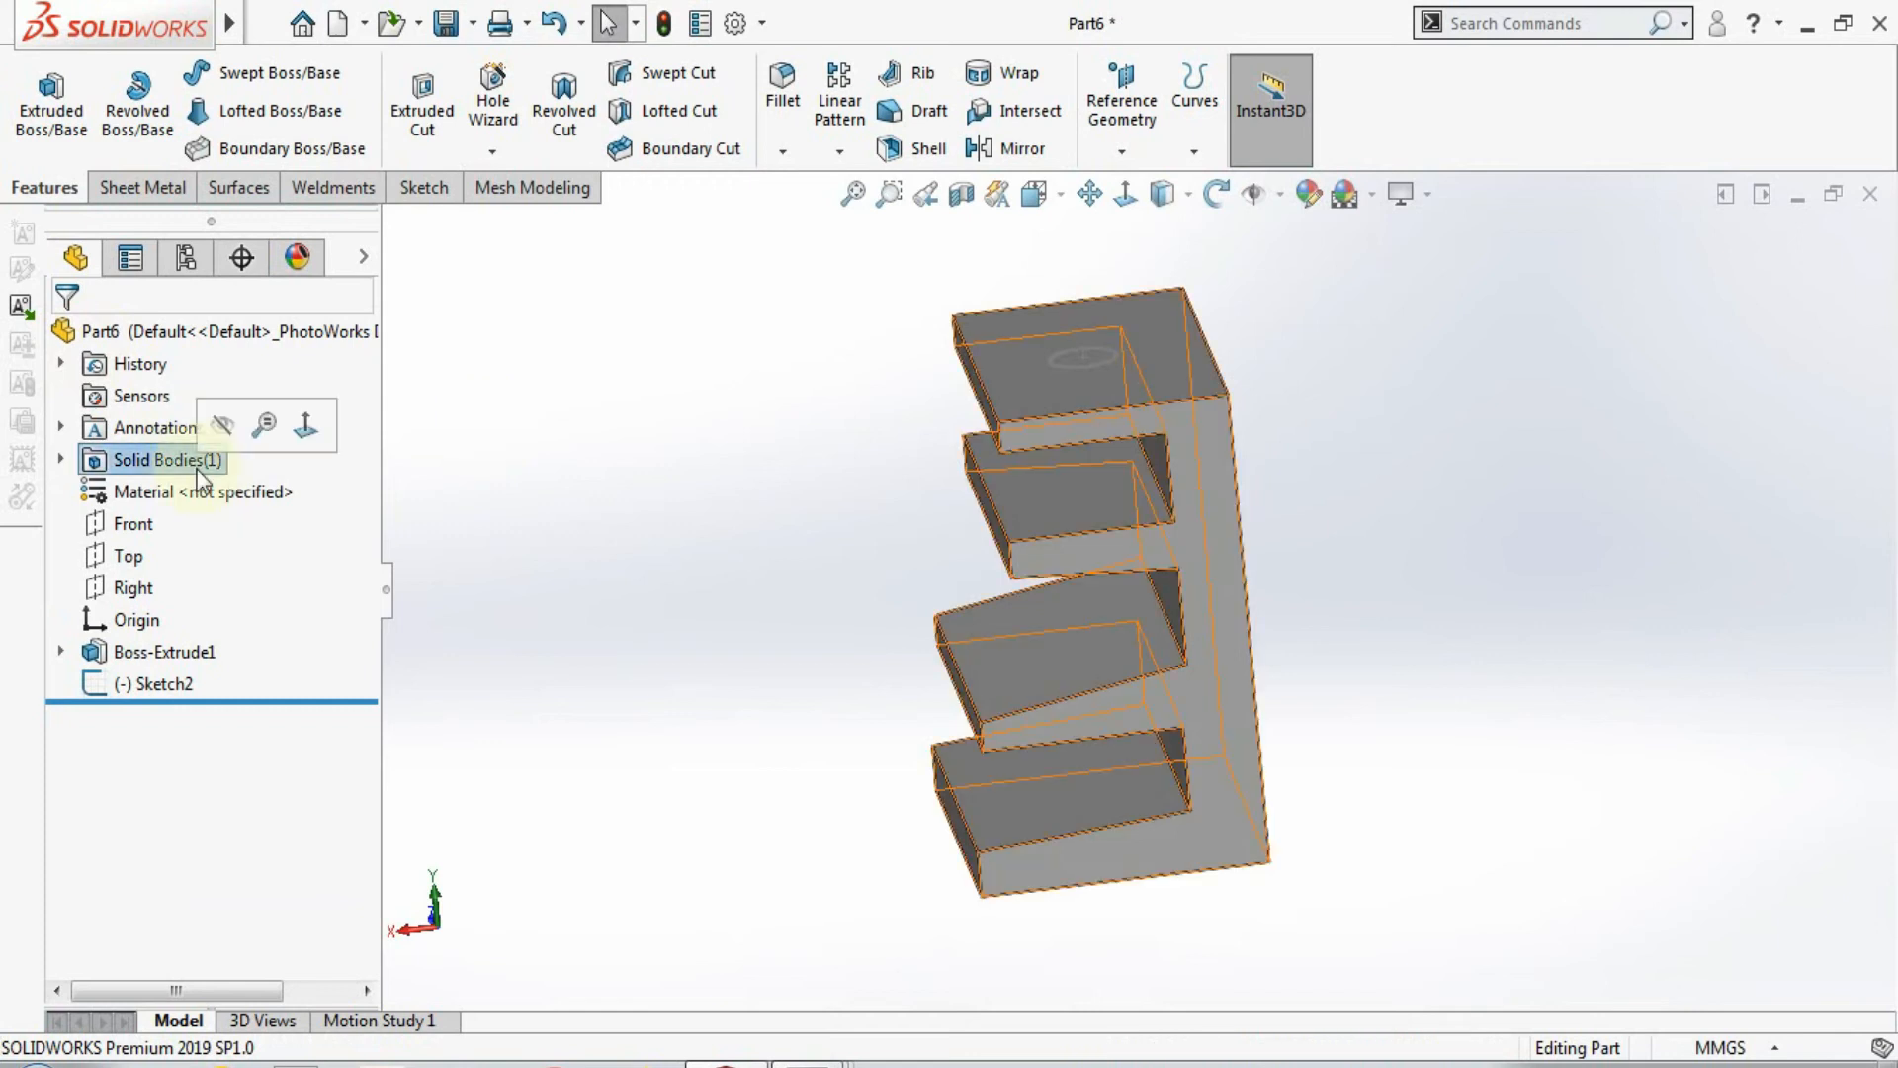
click(472, 504)
scroll(710, 601, down, 3)
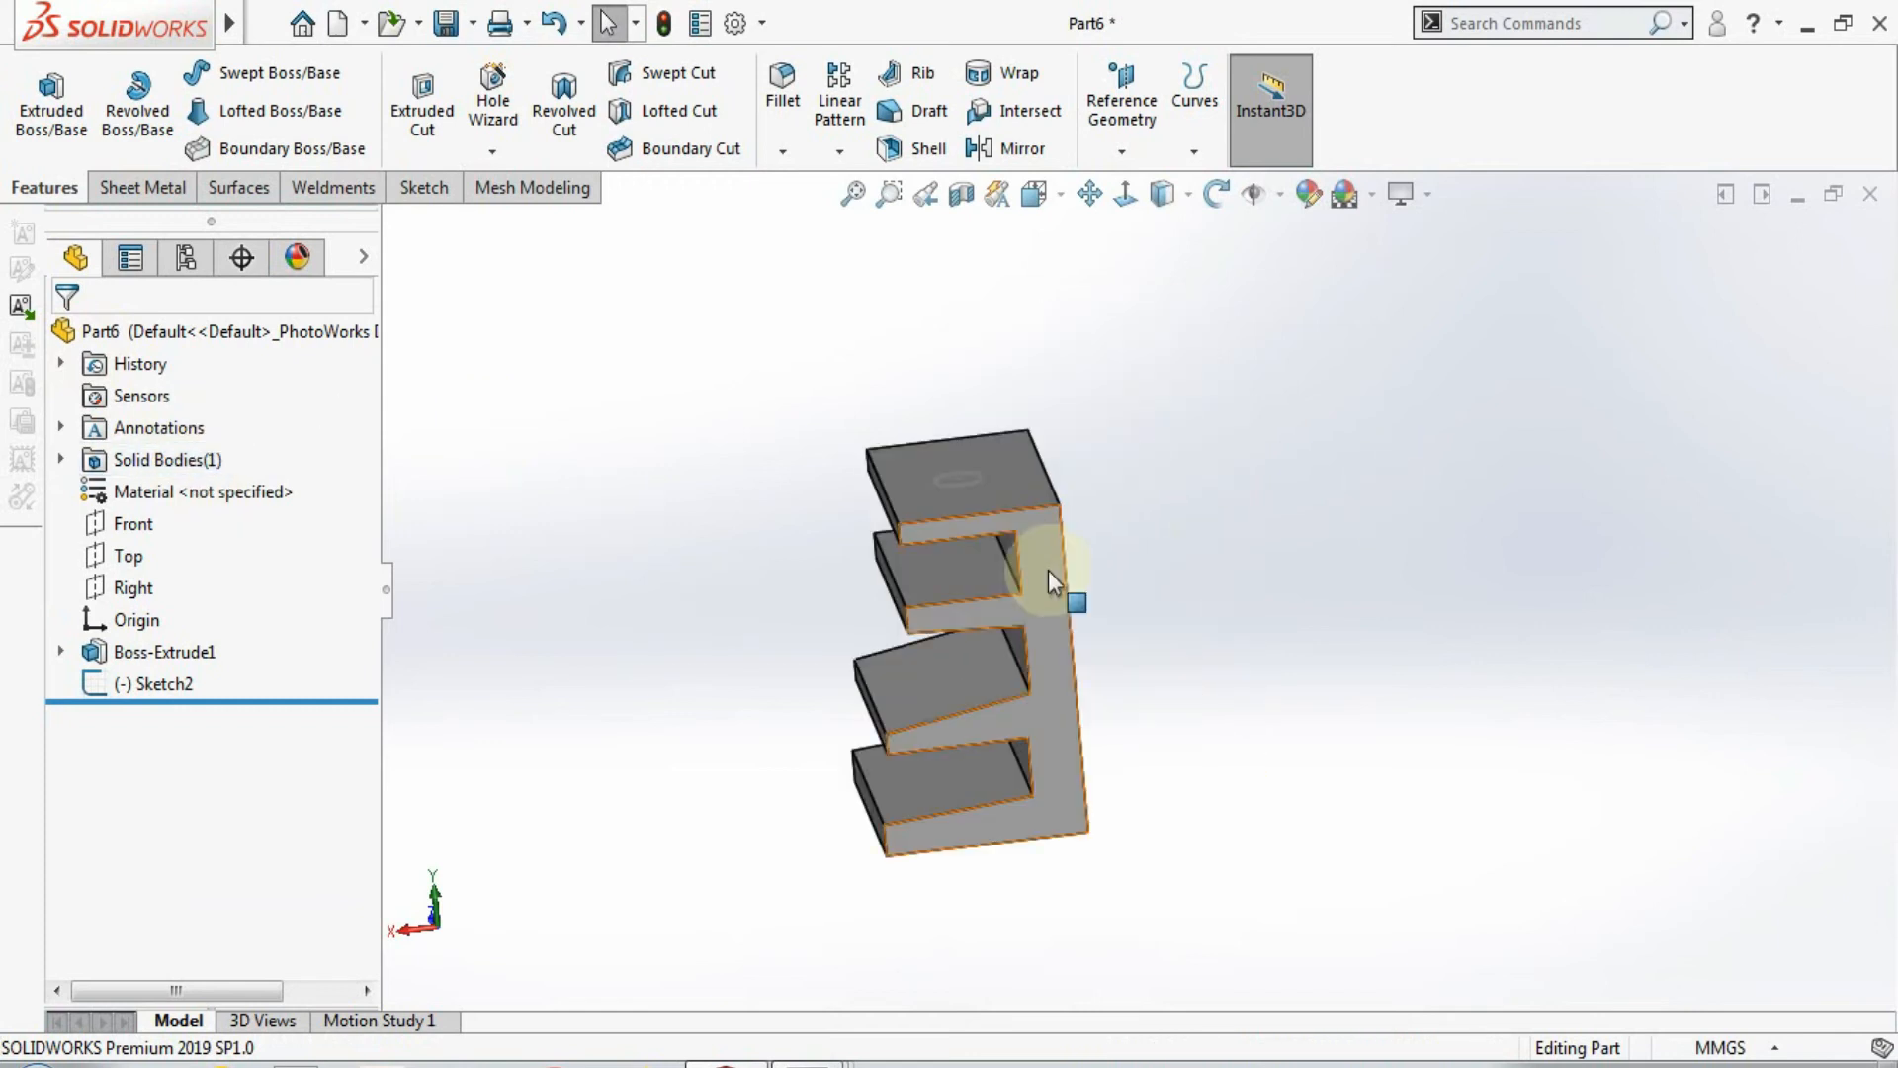
mouse_move(1283, 512)
middle_down()
mouse_move(1224, 492)
mouse_move(1270, 481)
middle_up()
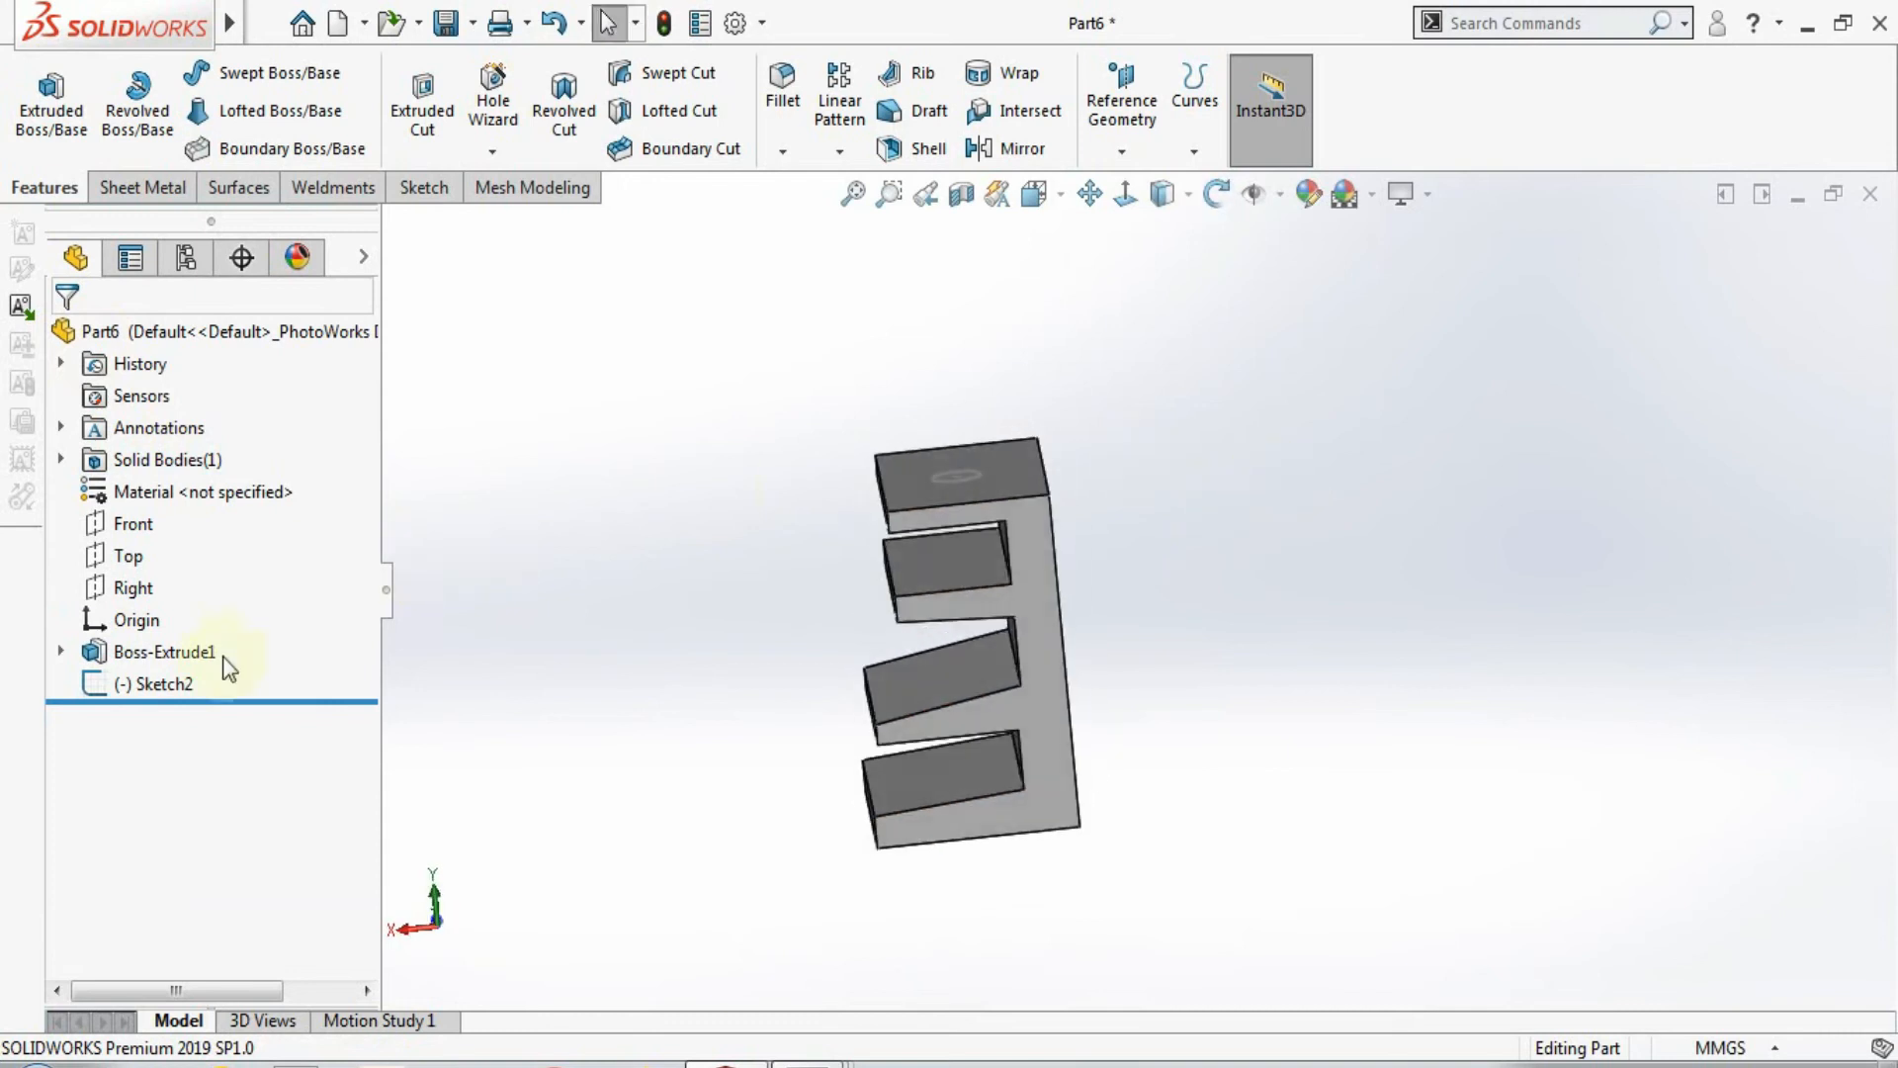
click(133, 523)
middle_drag(1266, 435, 1148, 418)
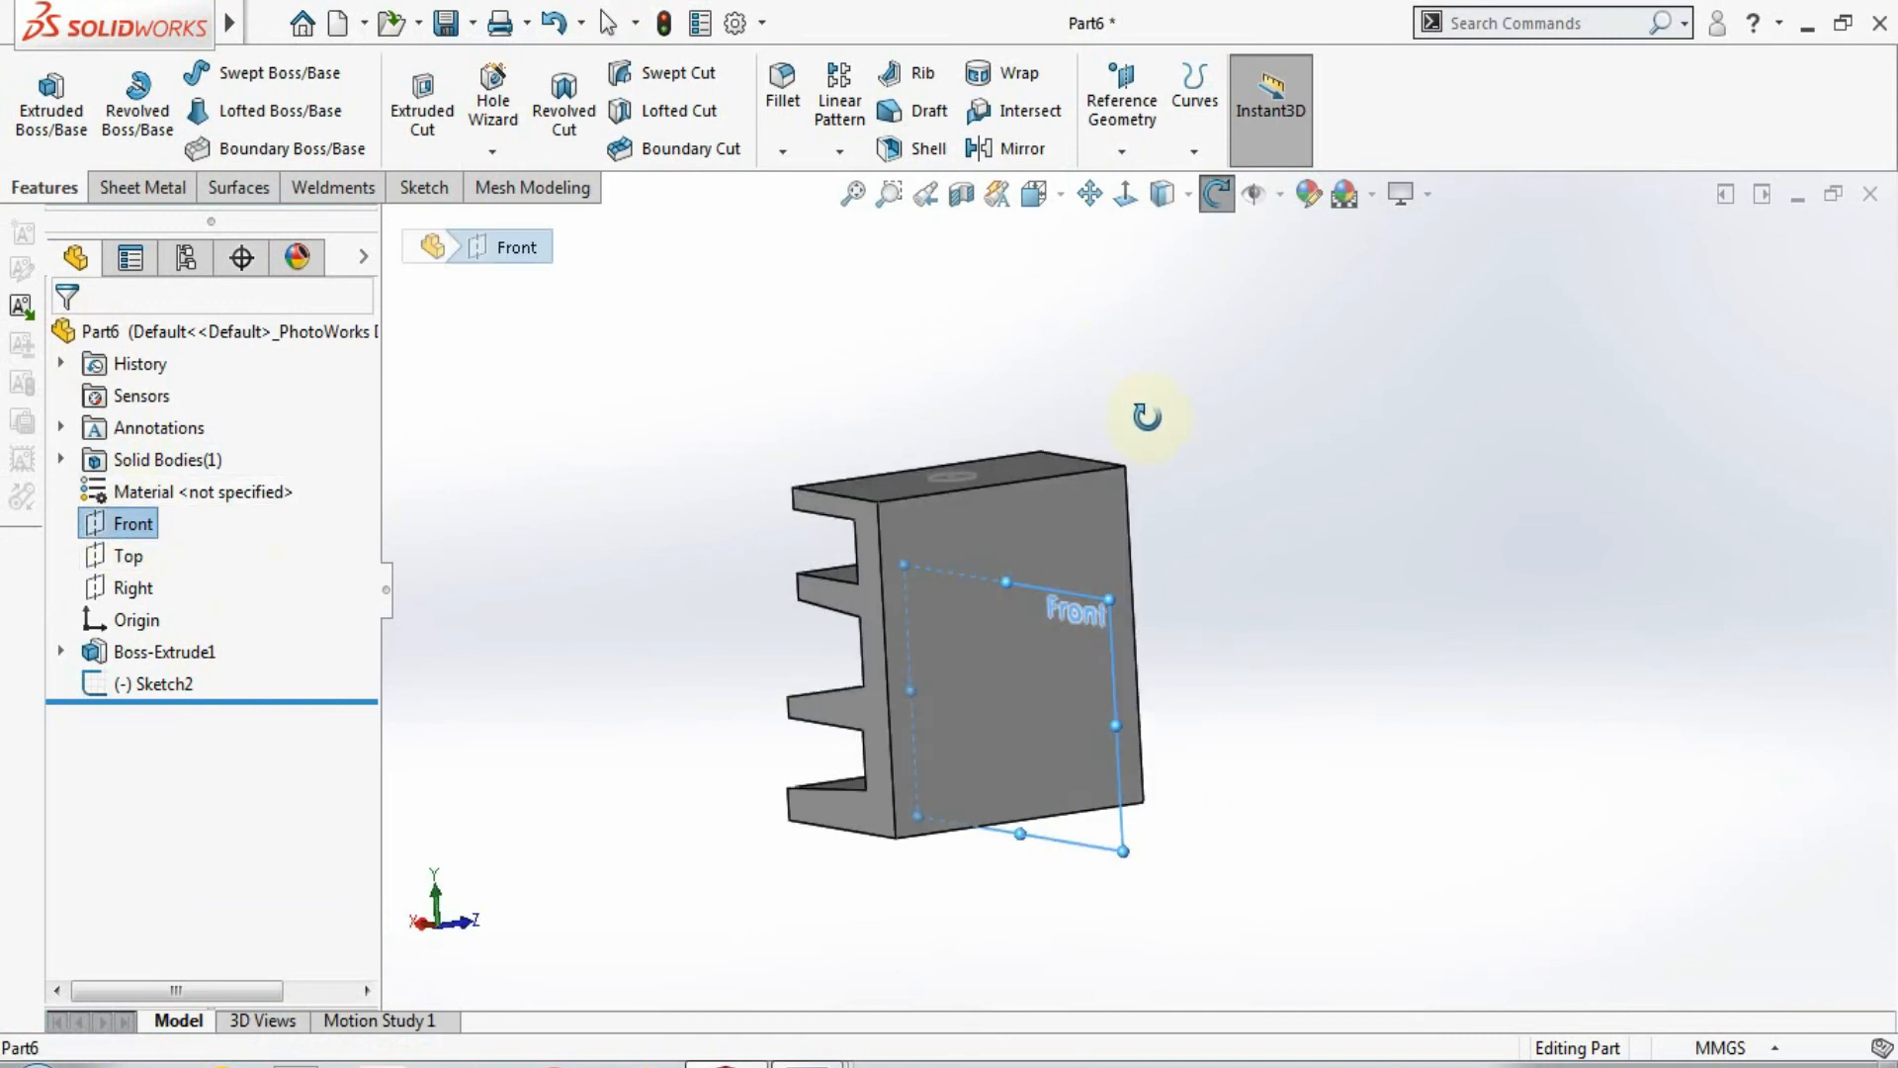
Step: Sketch a circle about 41 mm in diameter on the Right plane, centred about 24 mm above the origin, and exit the sketch
click(132, 587)
middle_drag(1181, 648, 1315, 686)
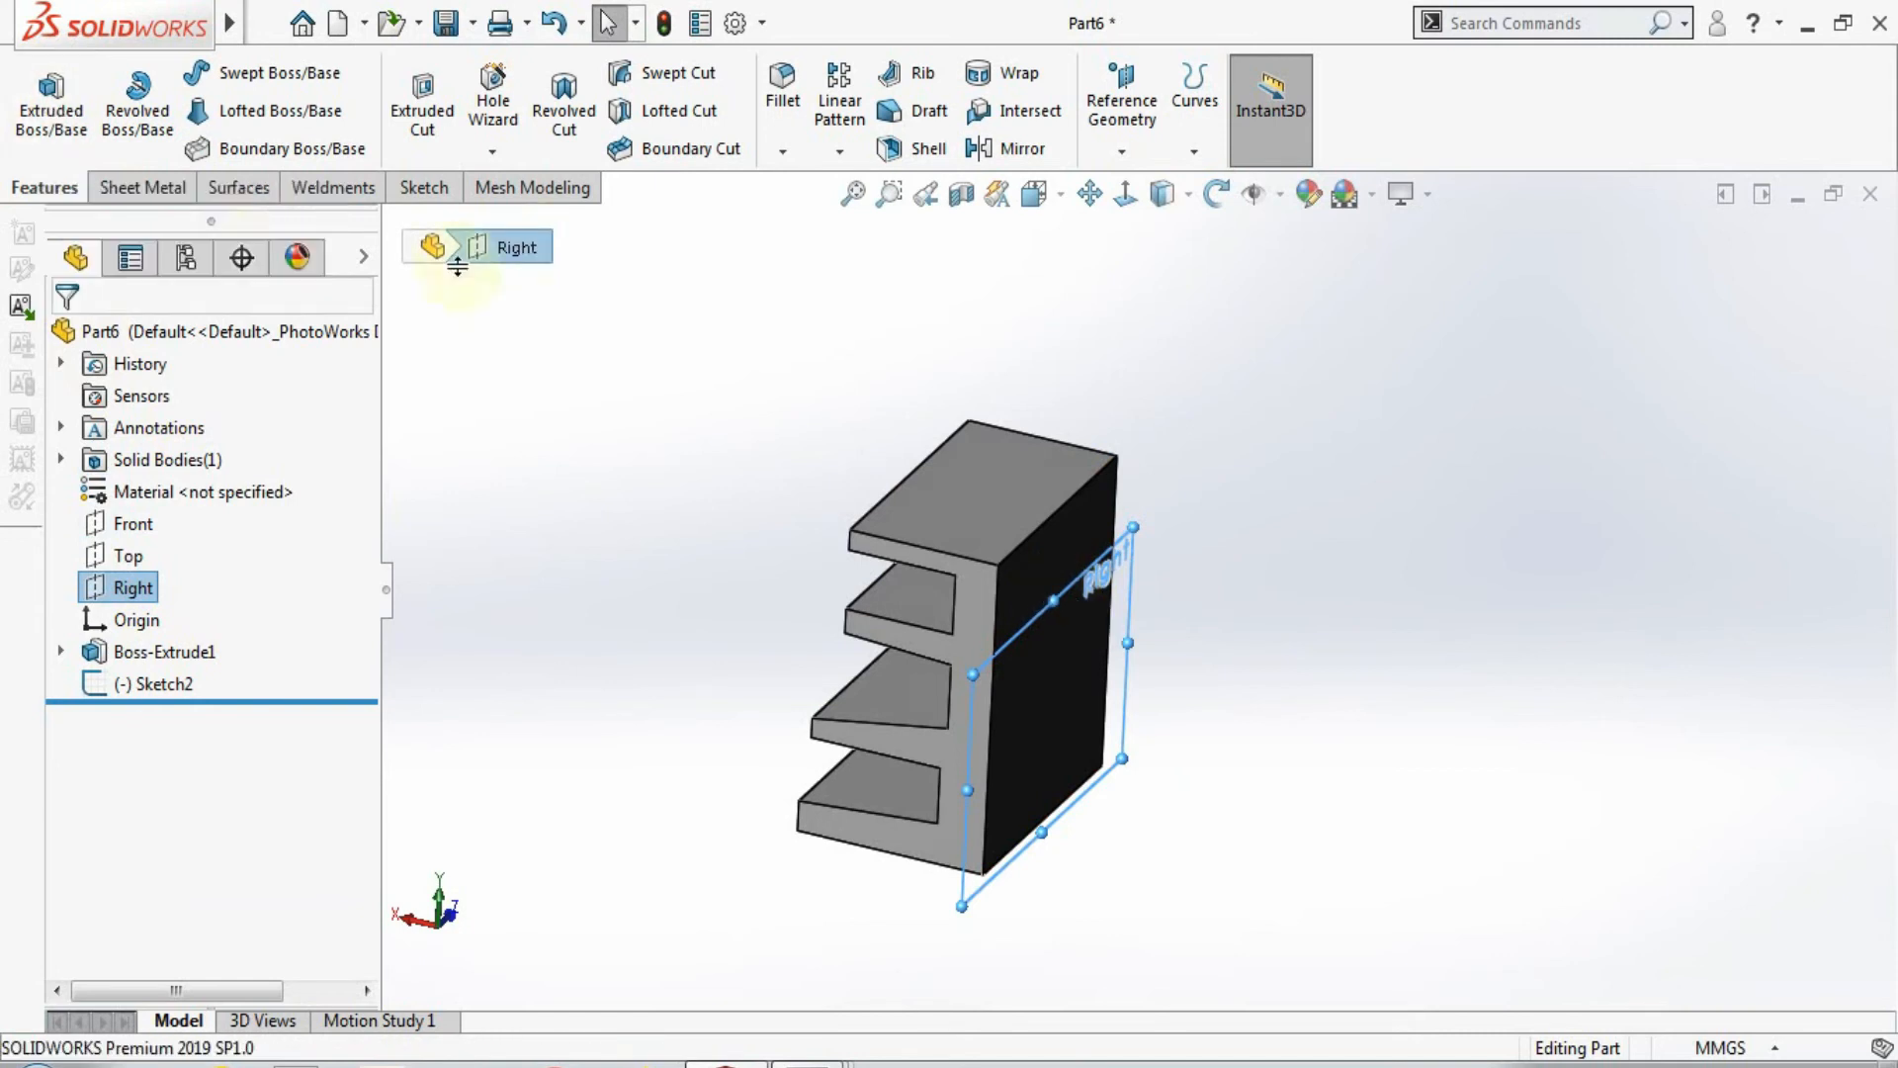
click(427, 187)
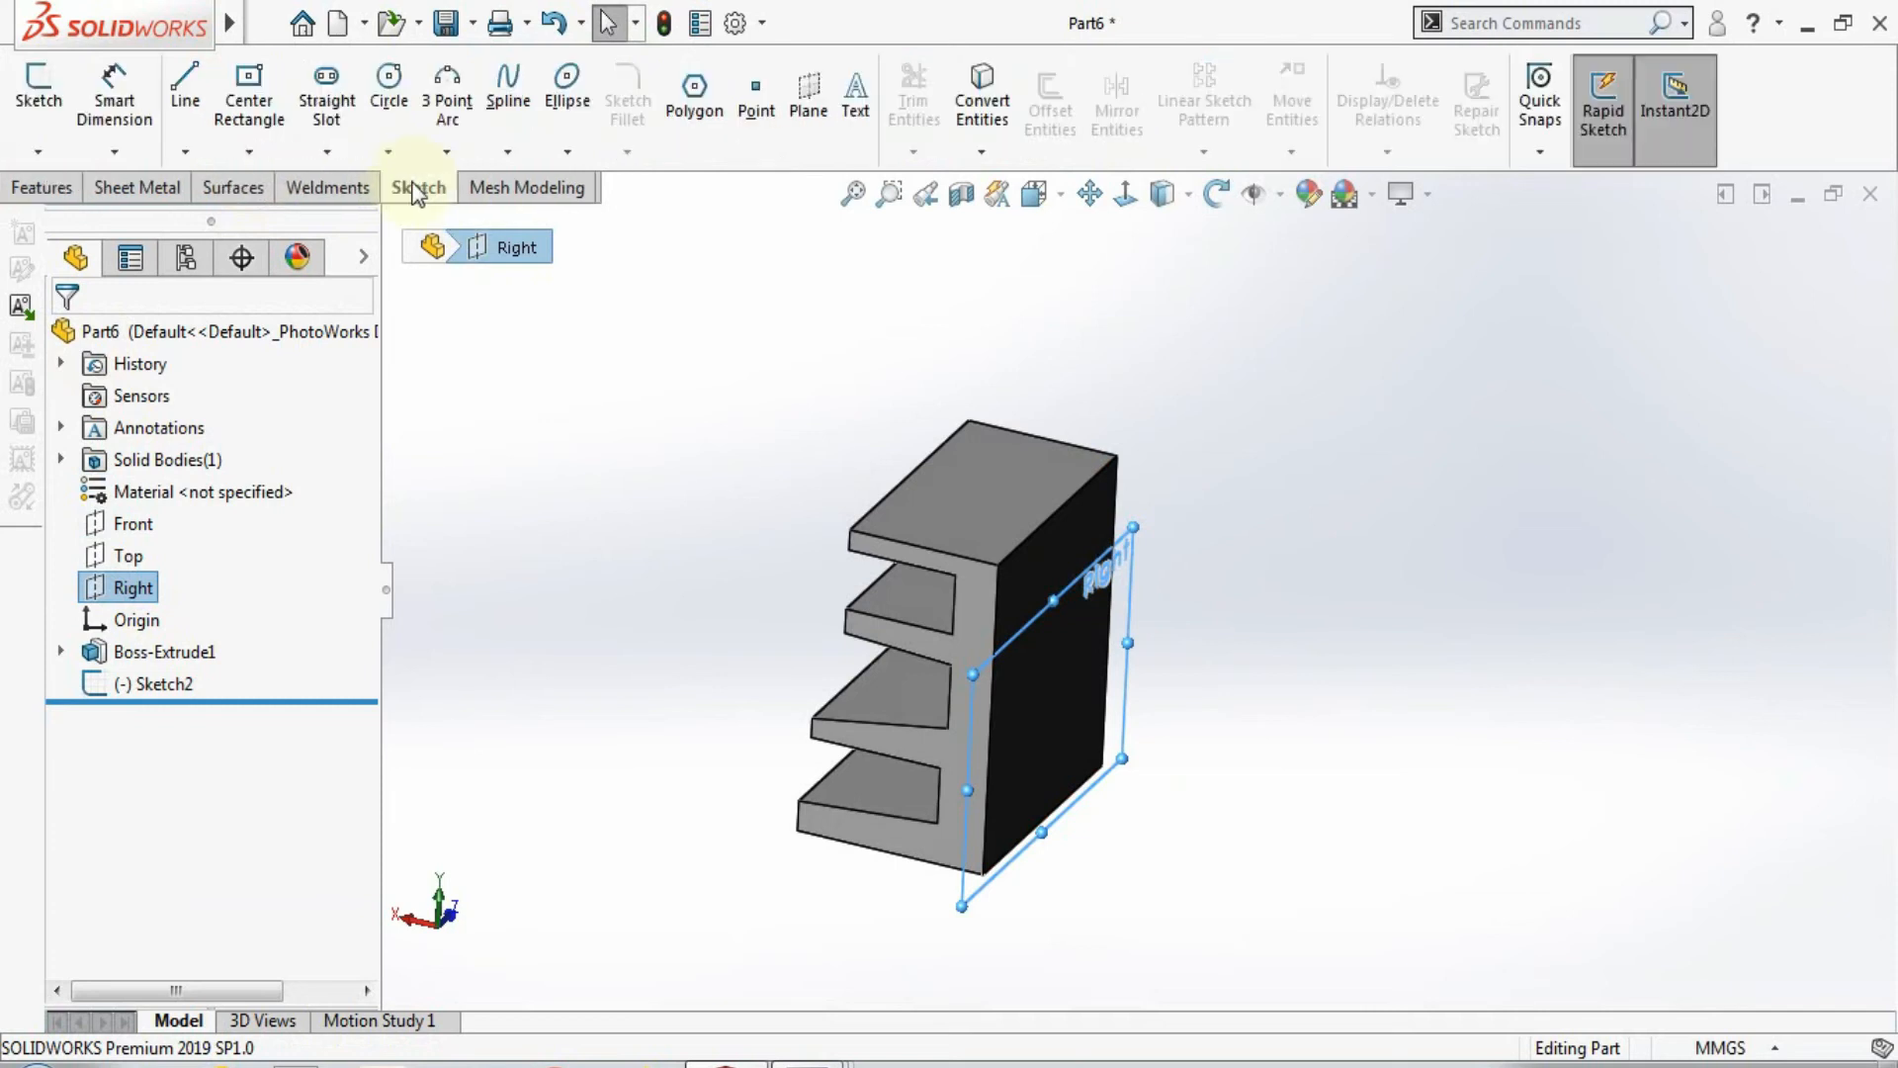
click(39, 99)
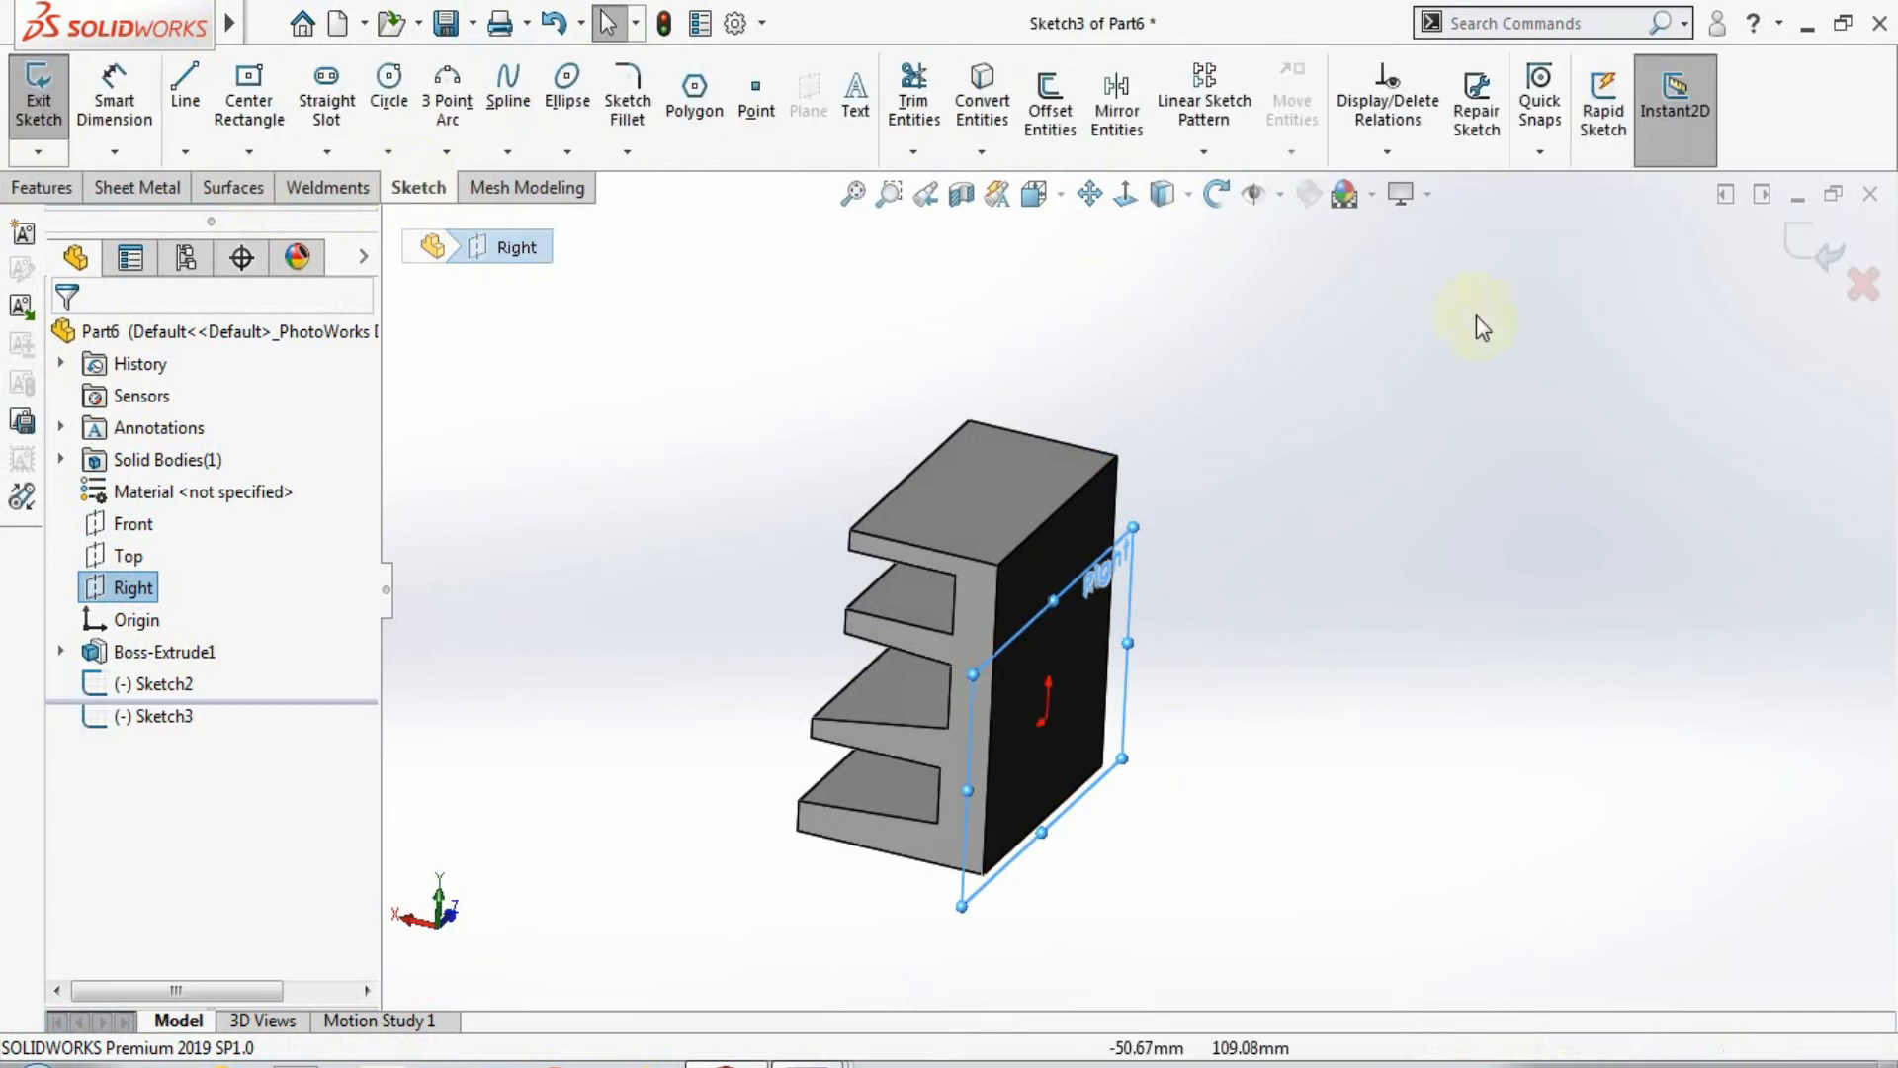
click(1126, 198)
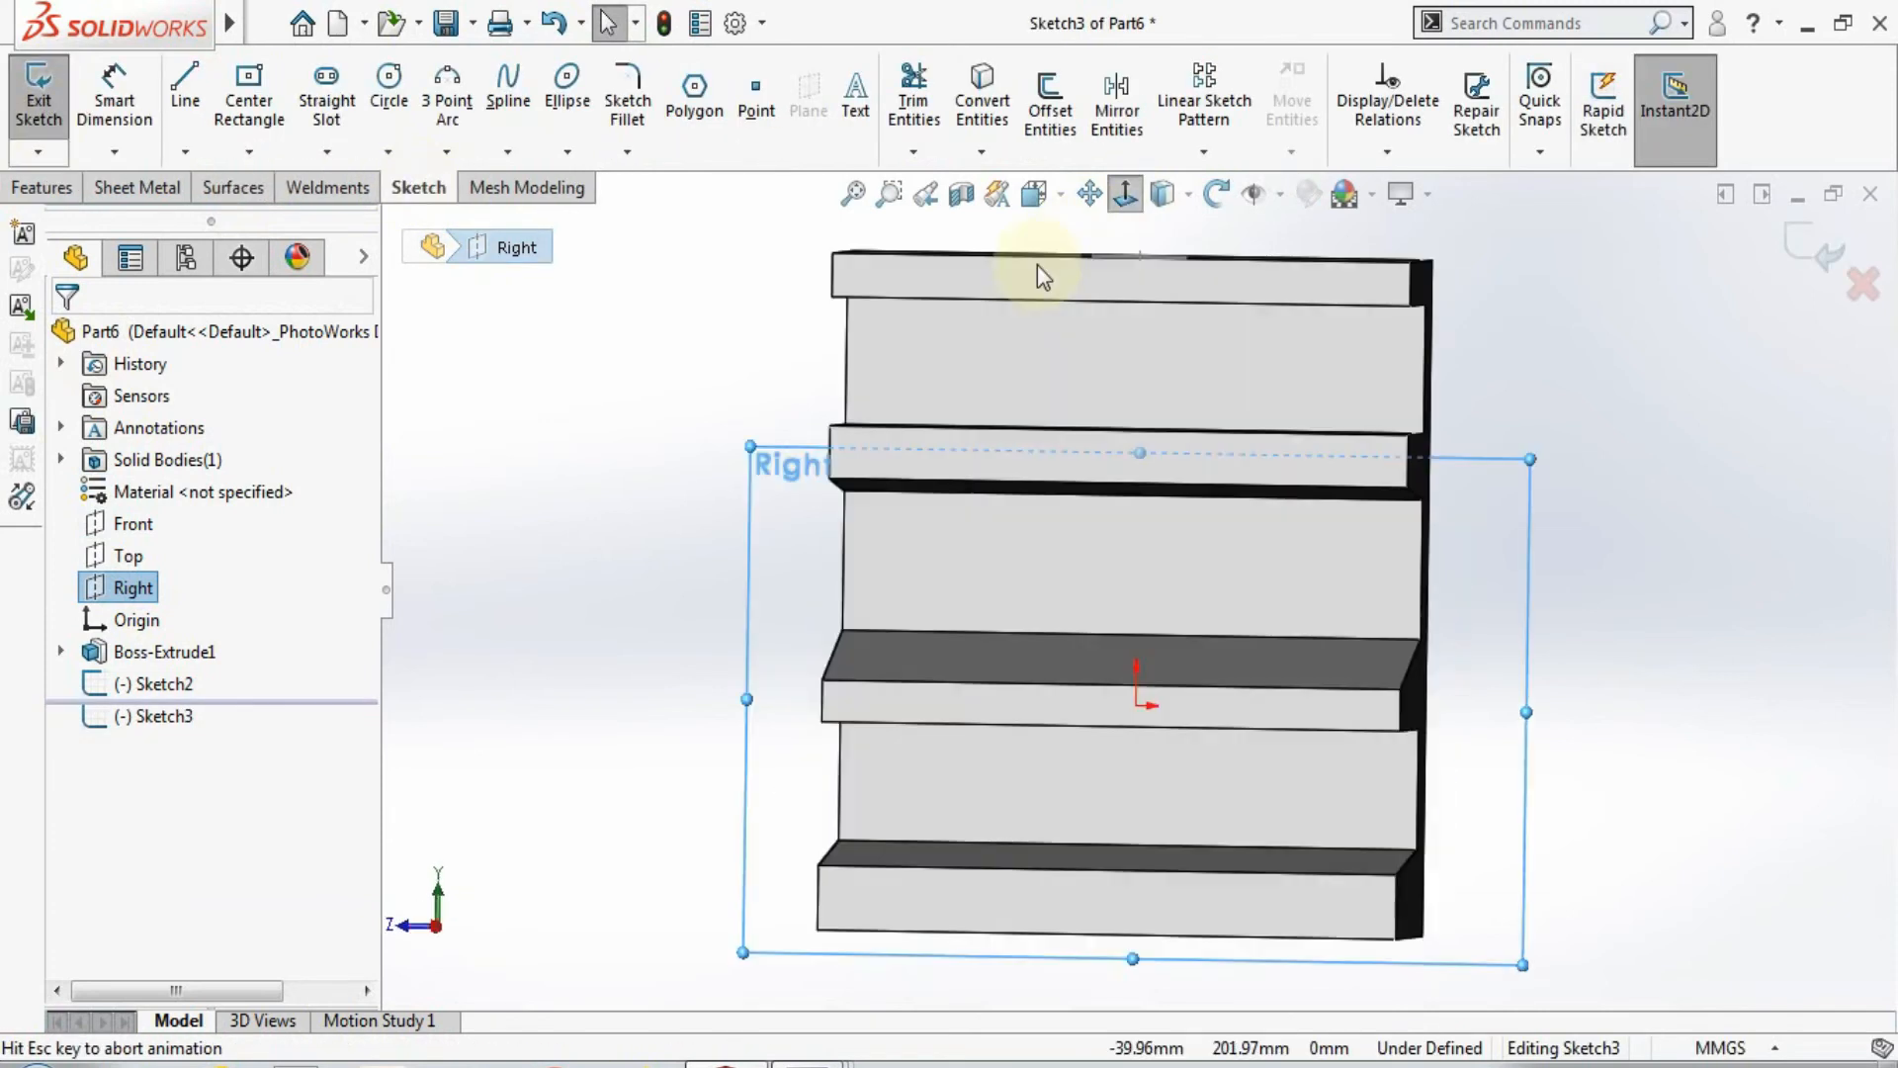
click(393, 102)
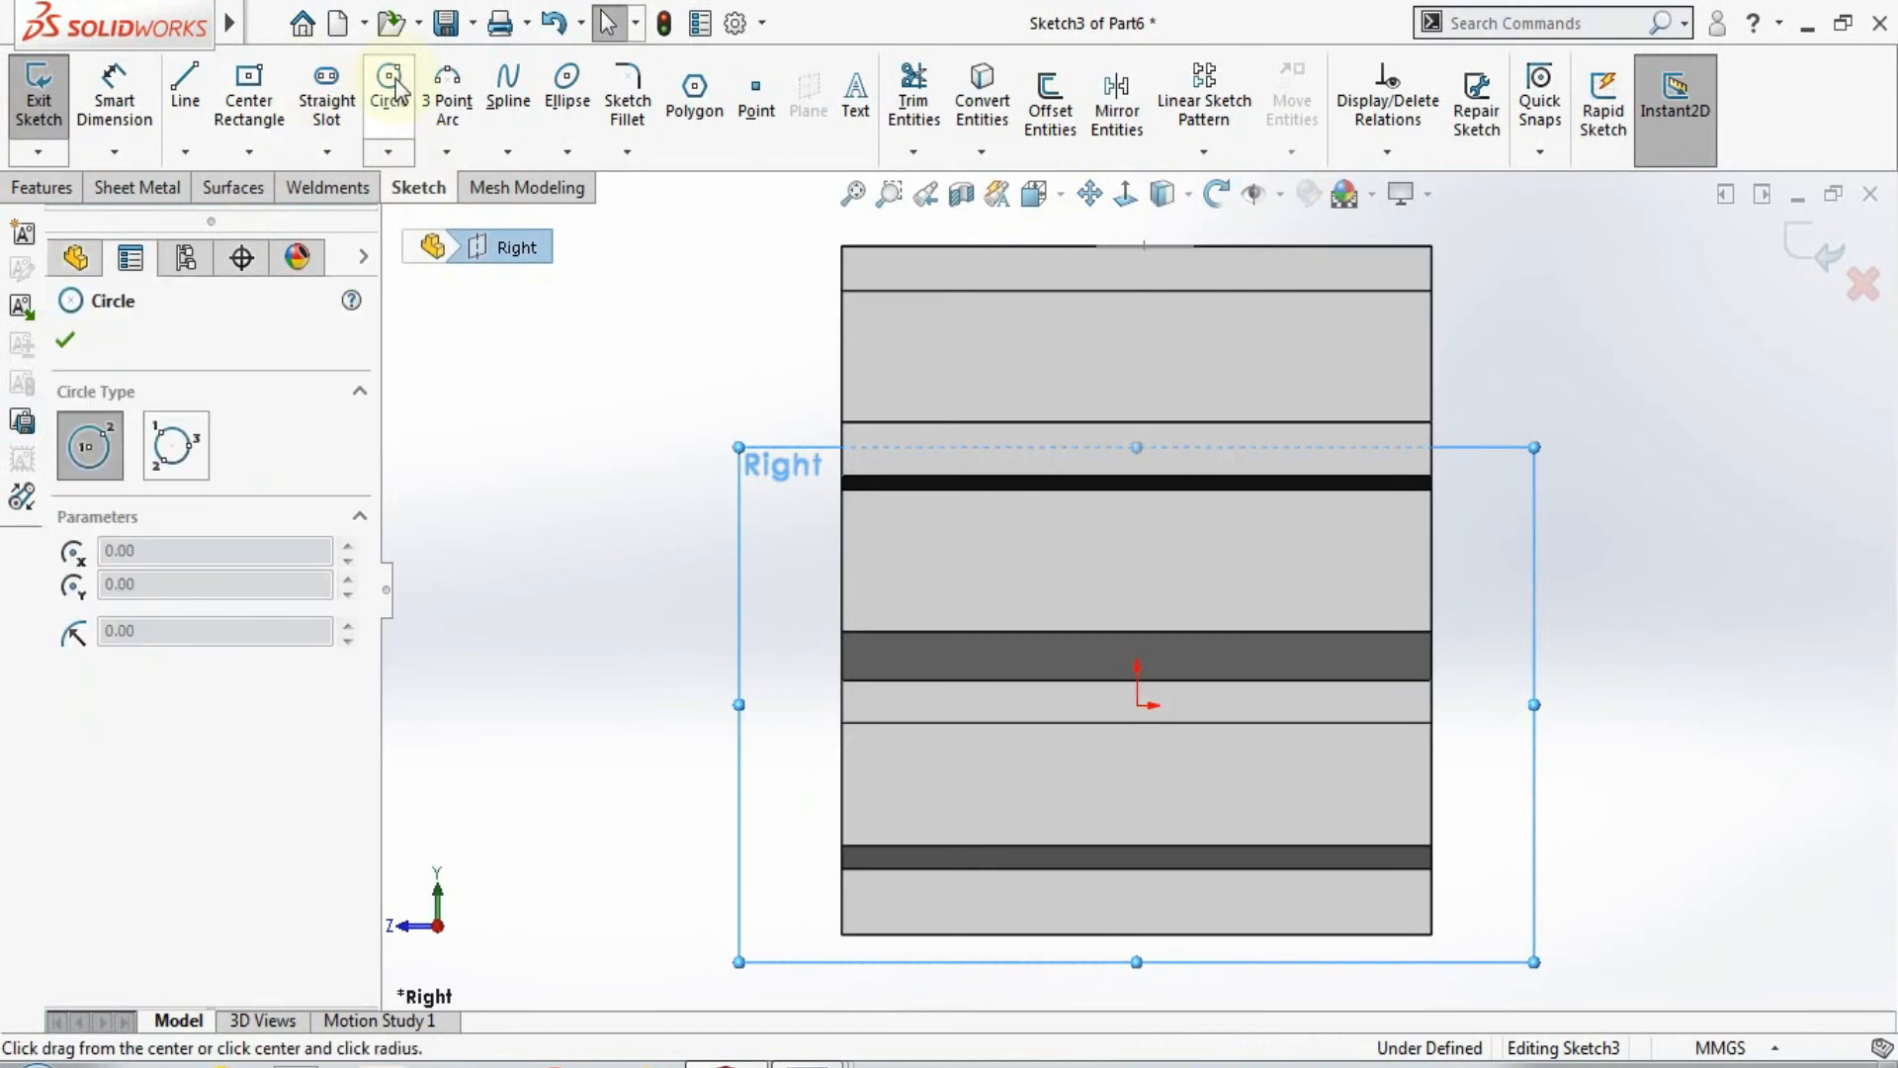
click(1124, 579)
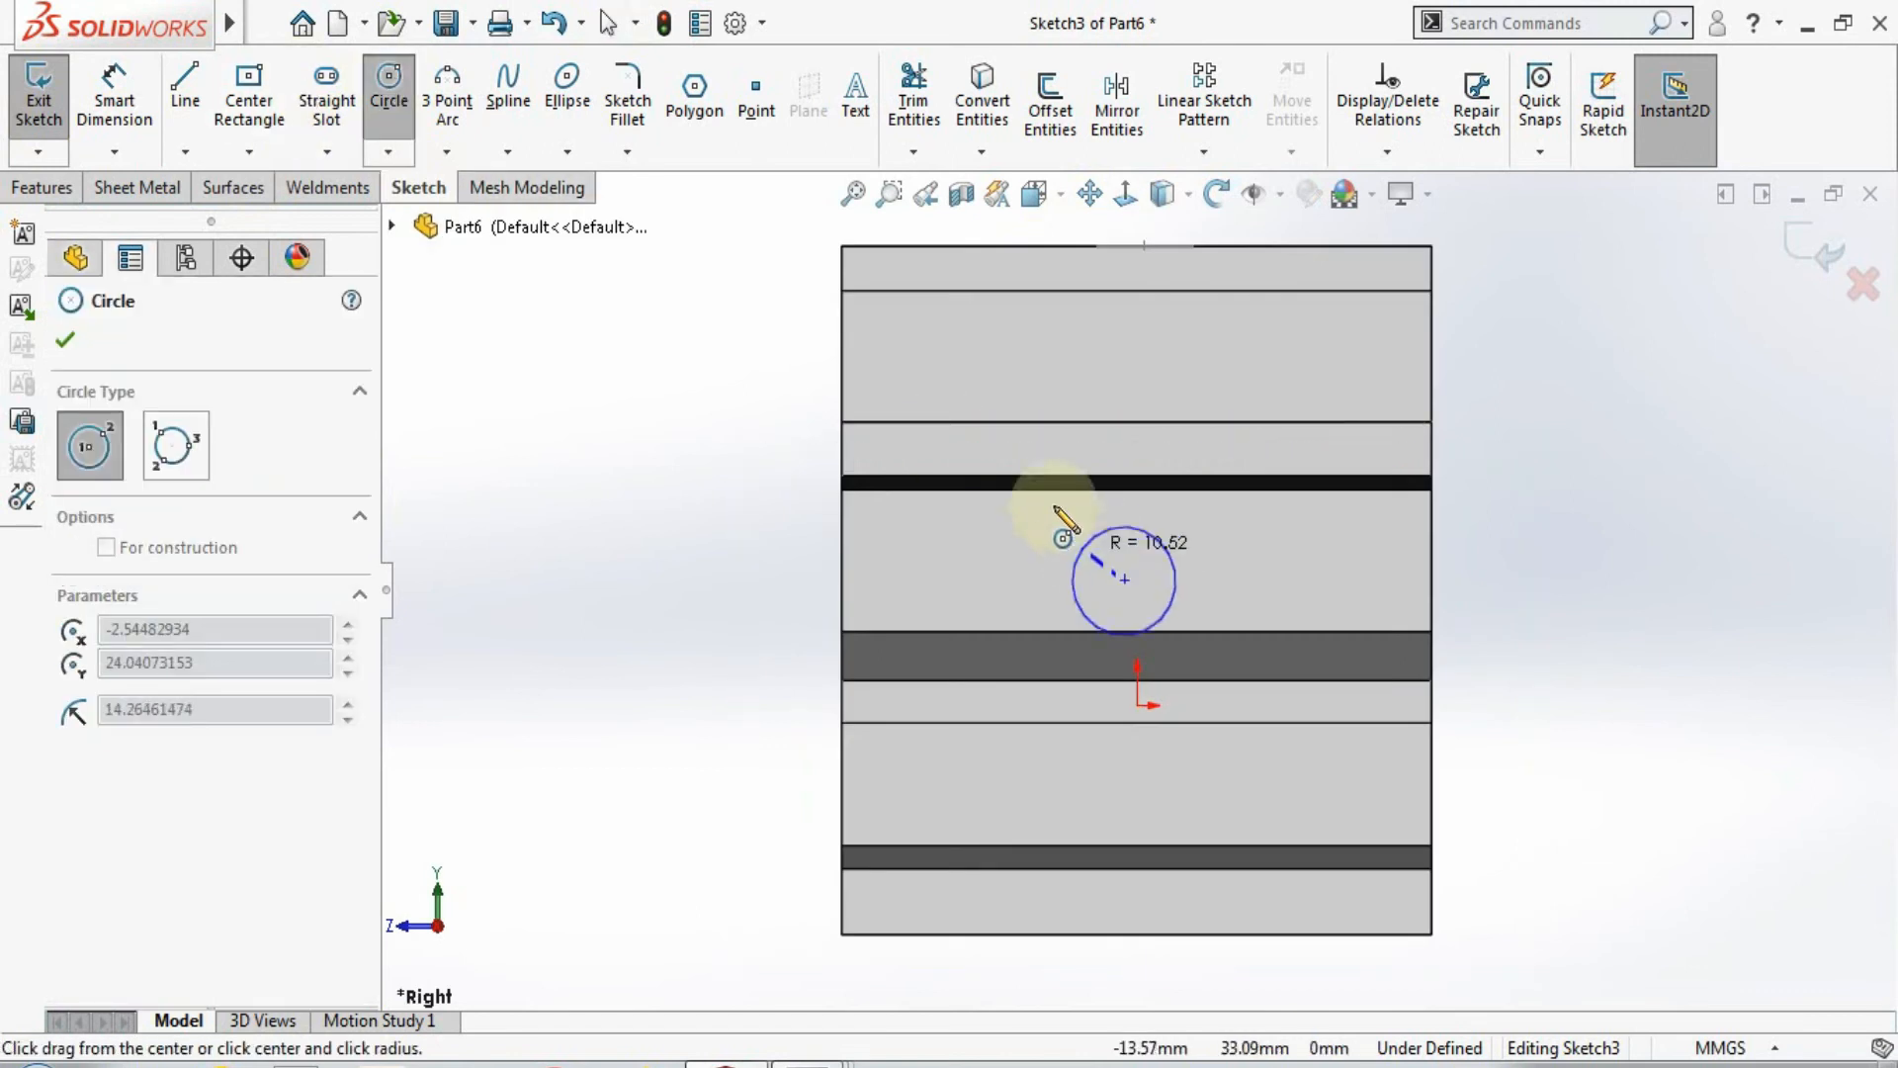
click(1093, 483)
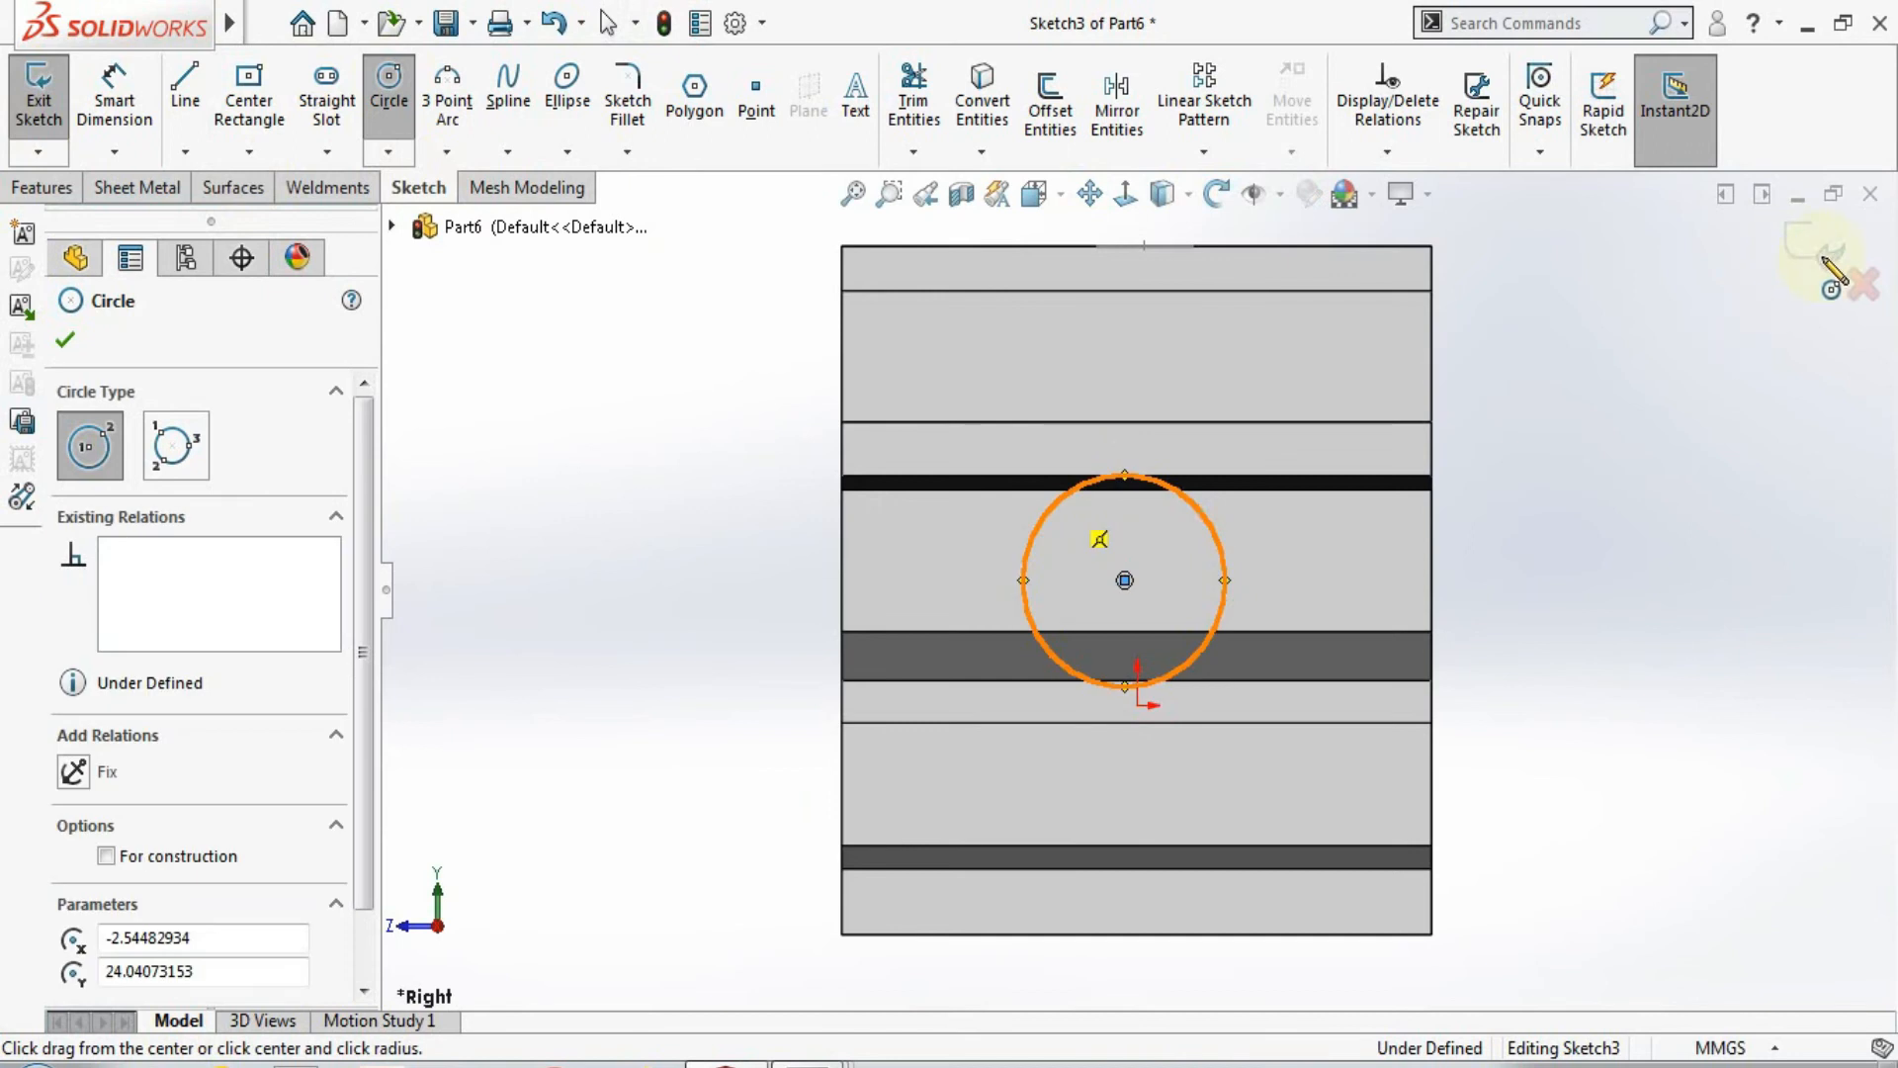
click(1824, 259)
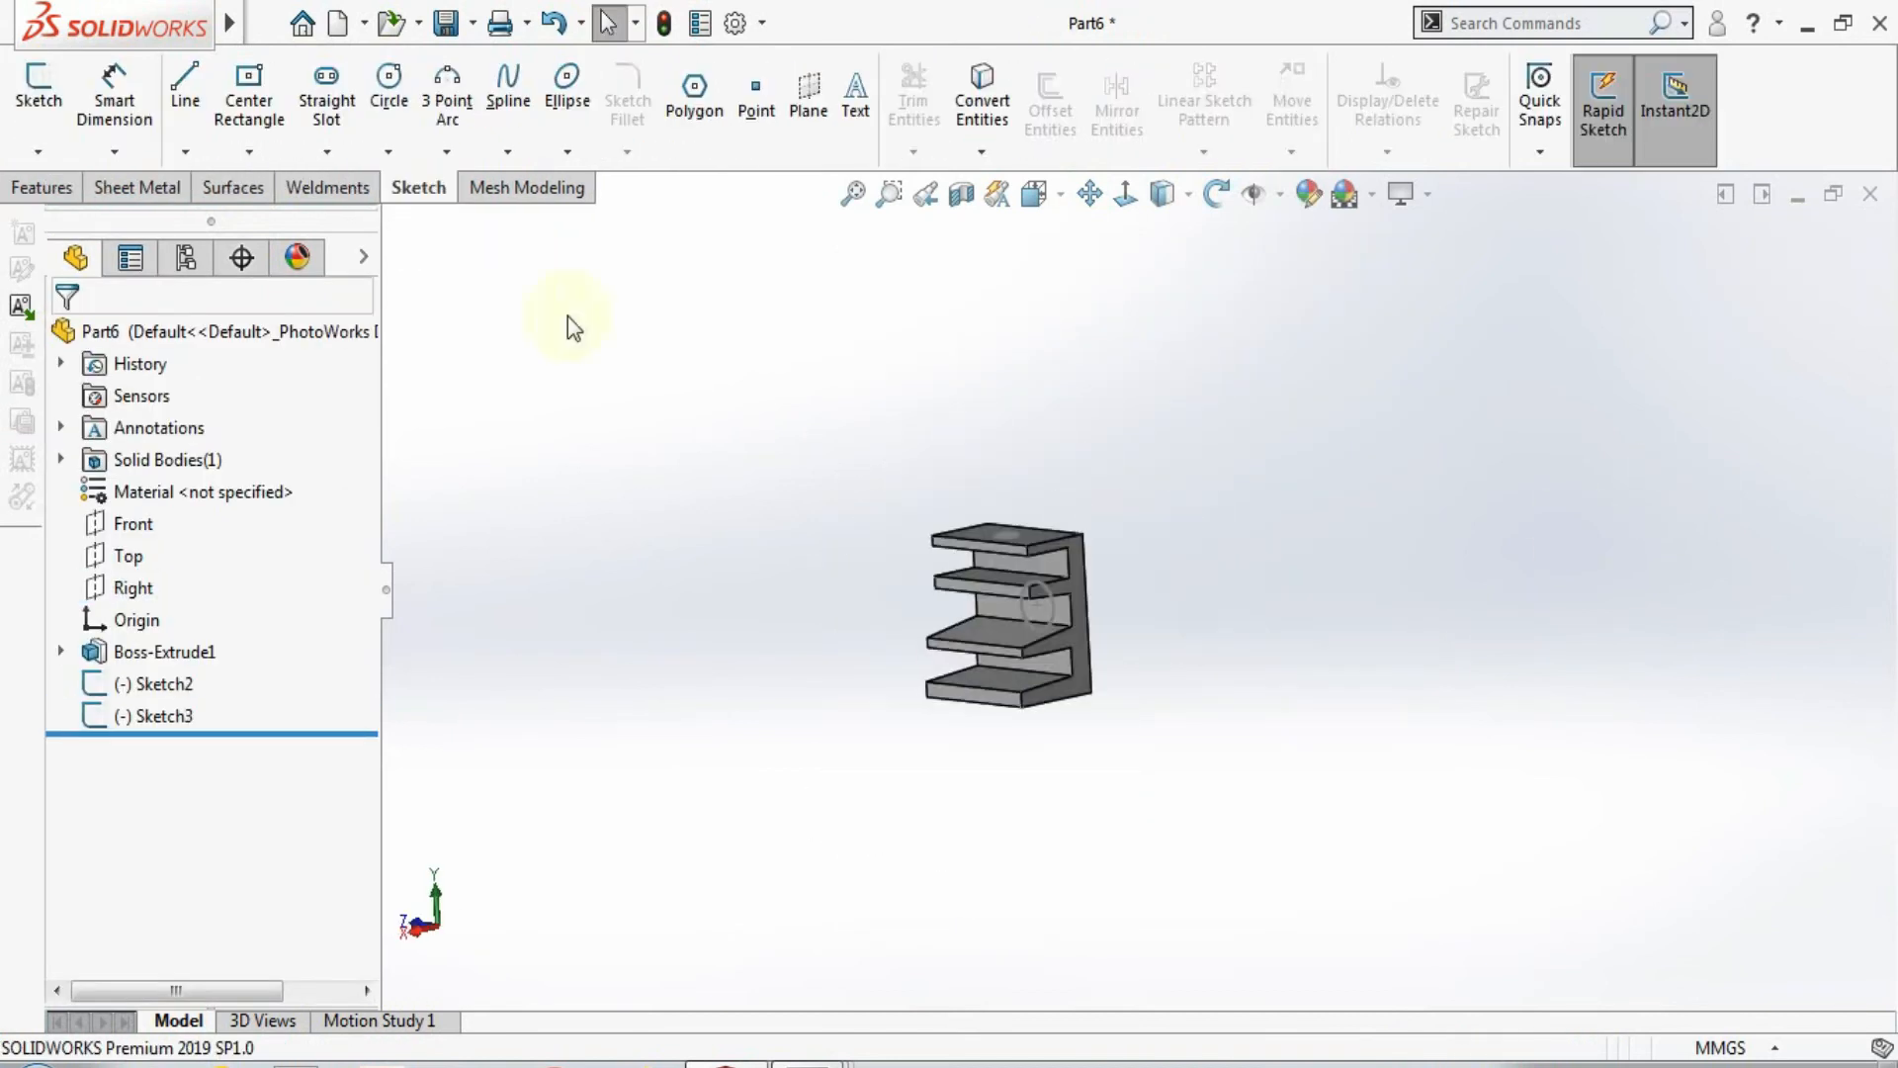
Step: Start extruding the circle on the Right plane as a boss, beginning at an Offset of 130 mm from the sketch plane
click(37, 187)
click(51, 109)
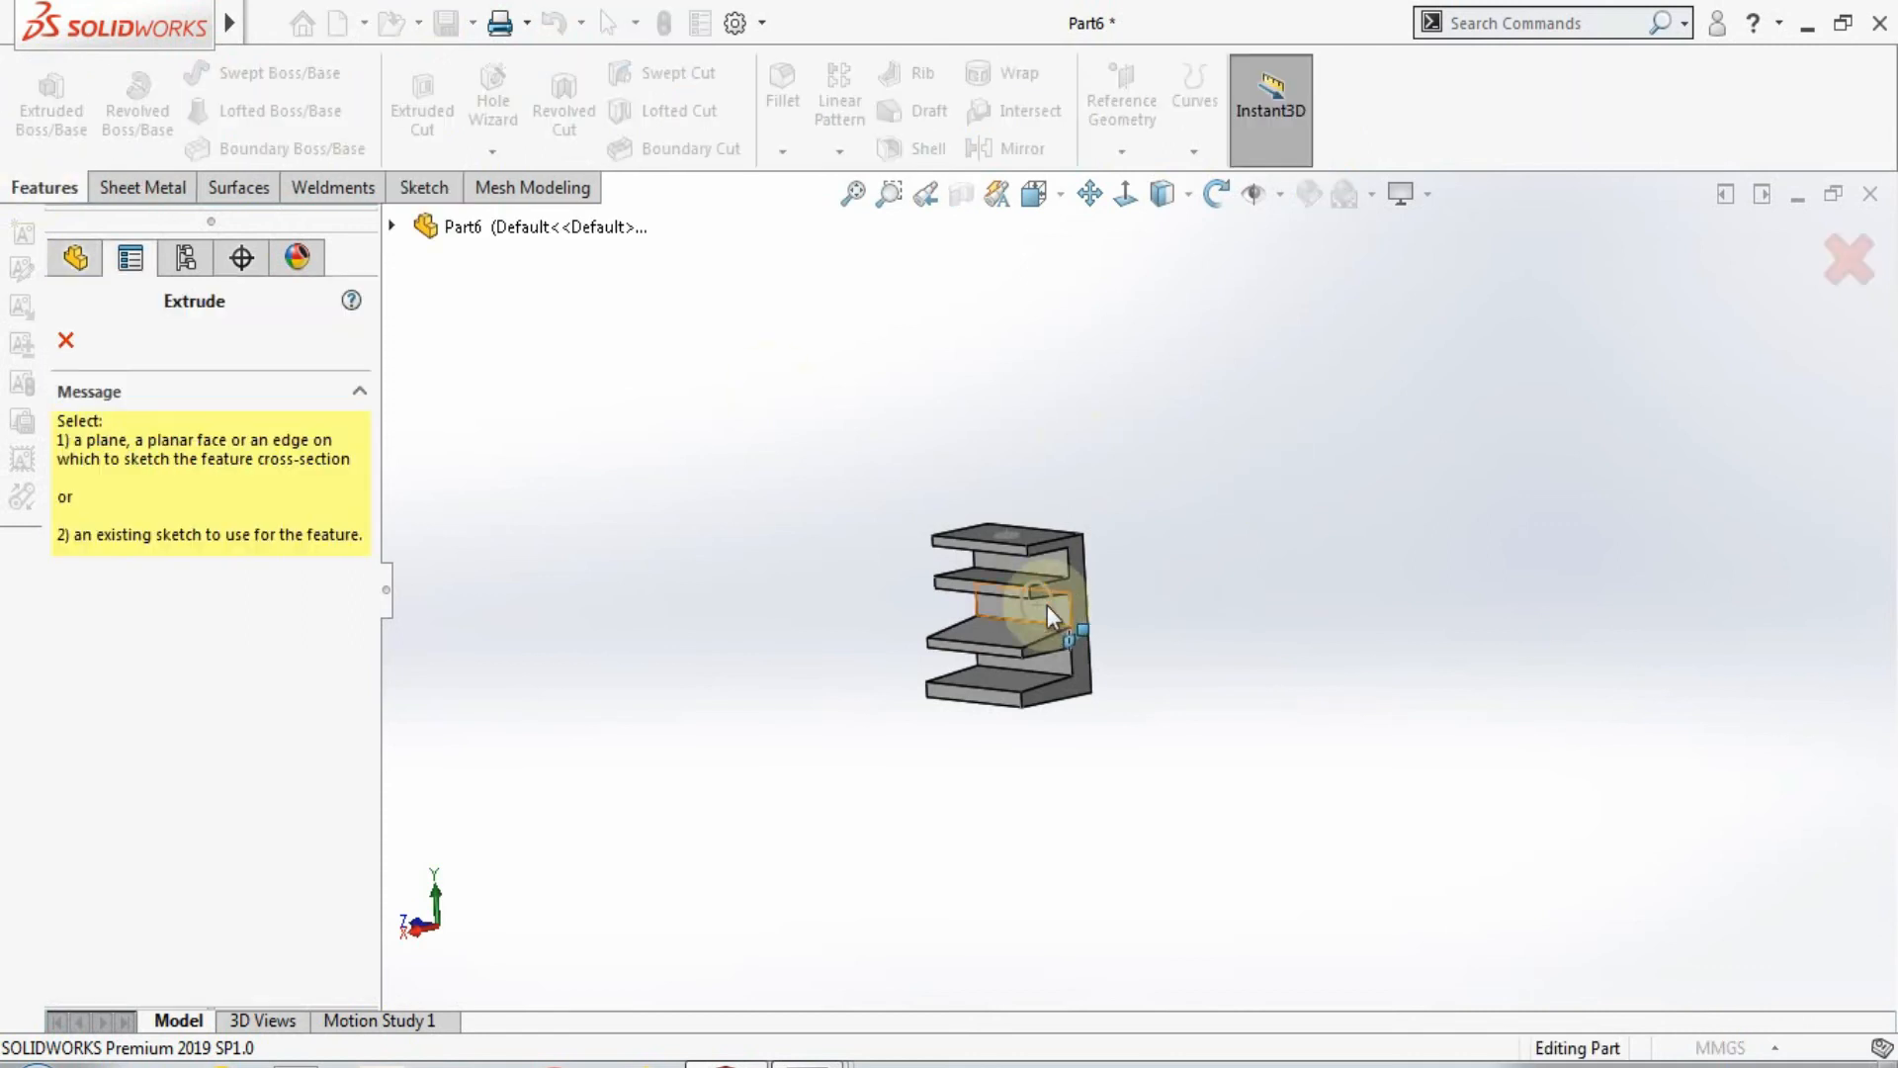
click(1053, 611)
middle_drag(1381, 633, 1264, 613)
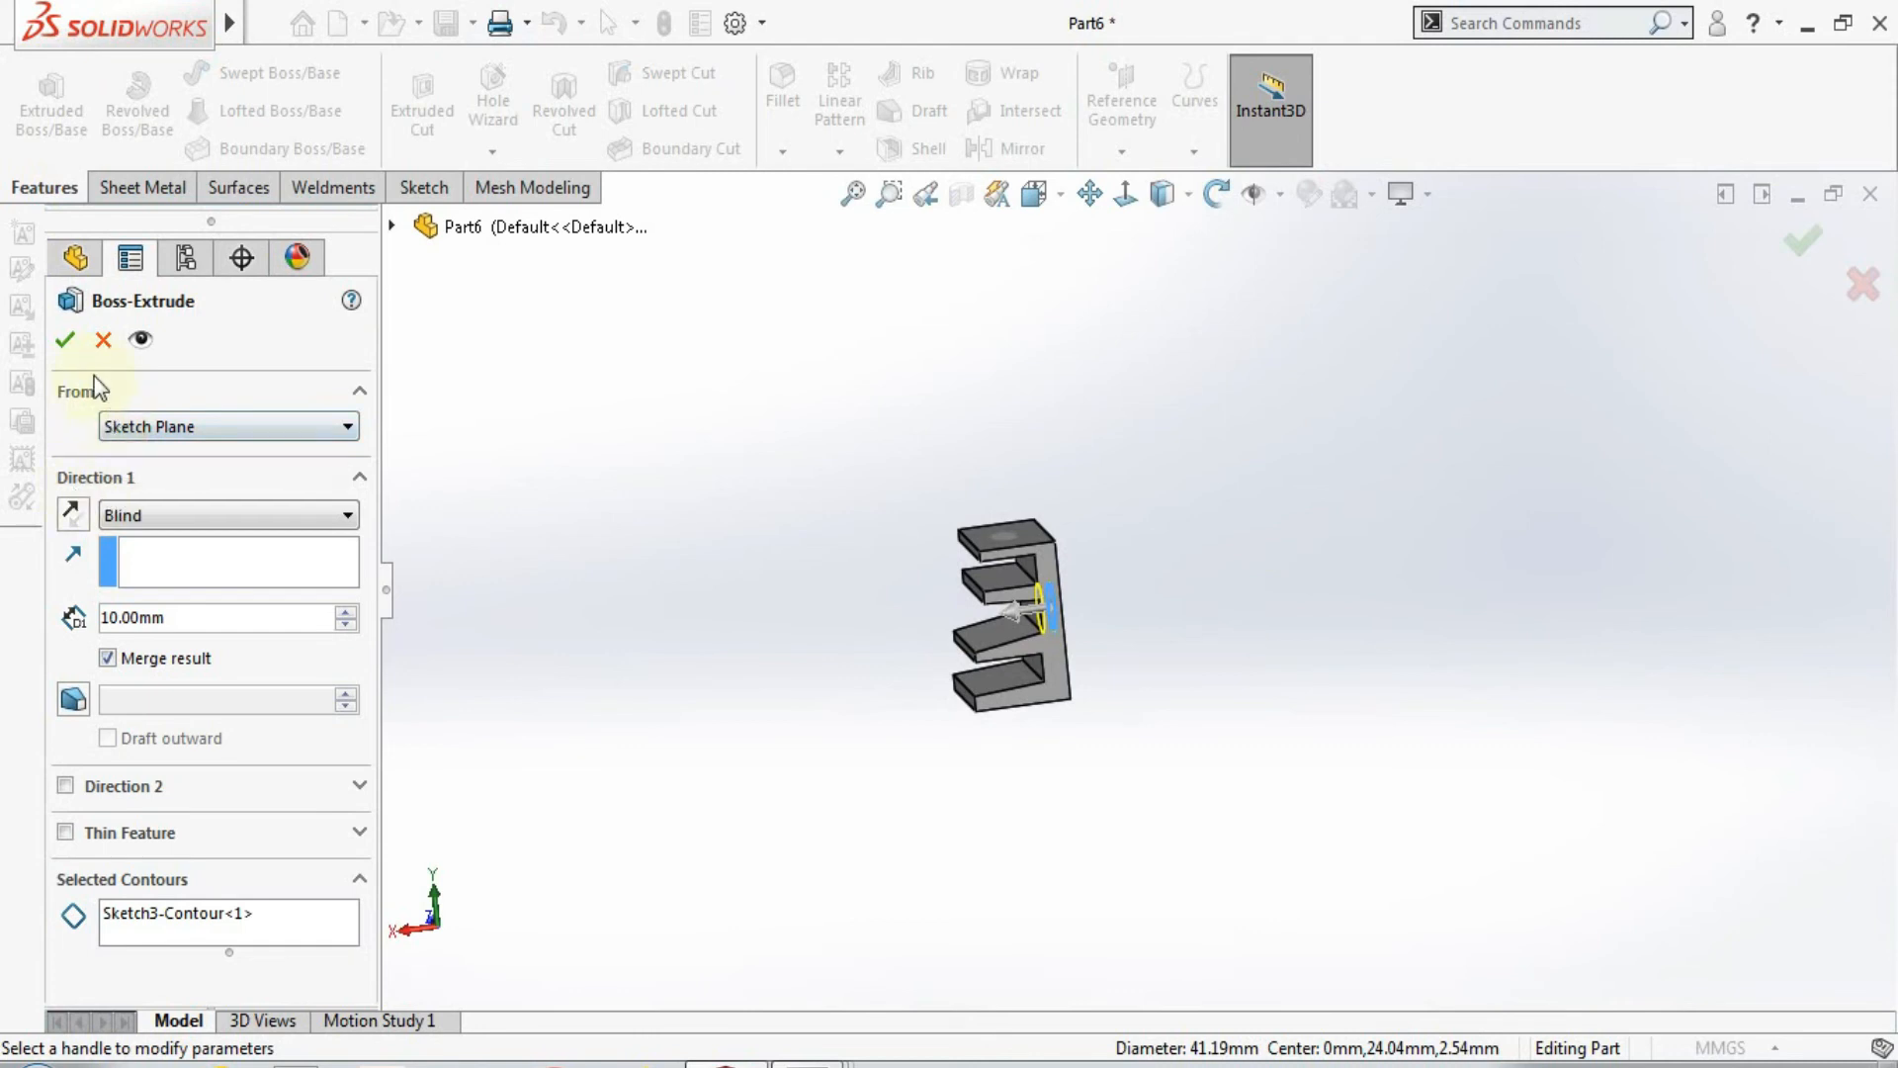
click(211, 427)
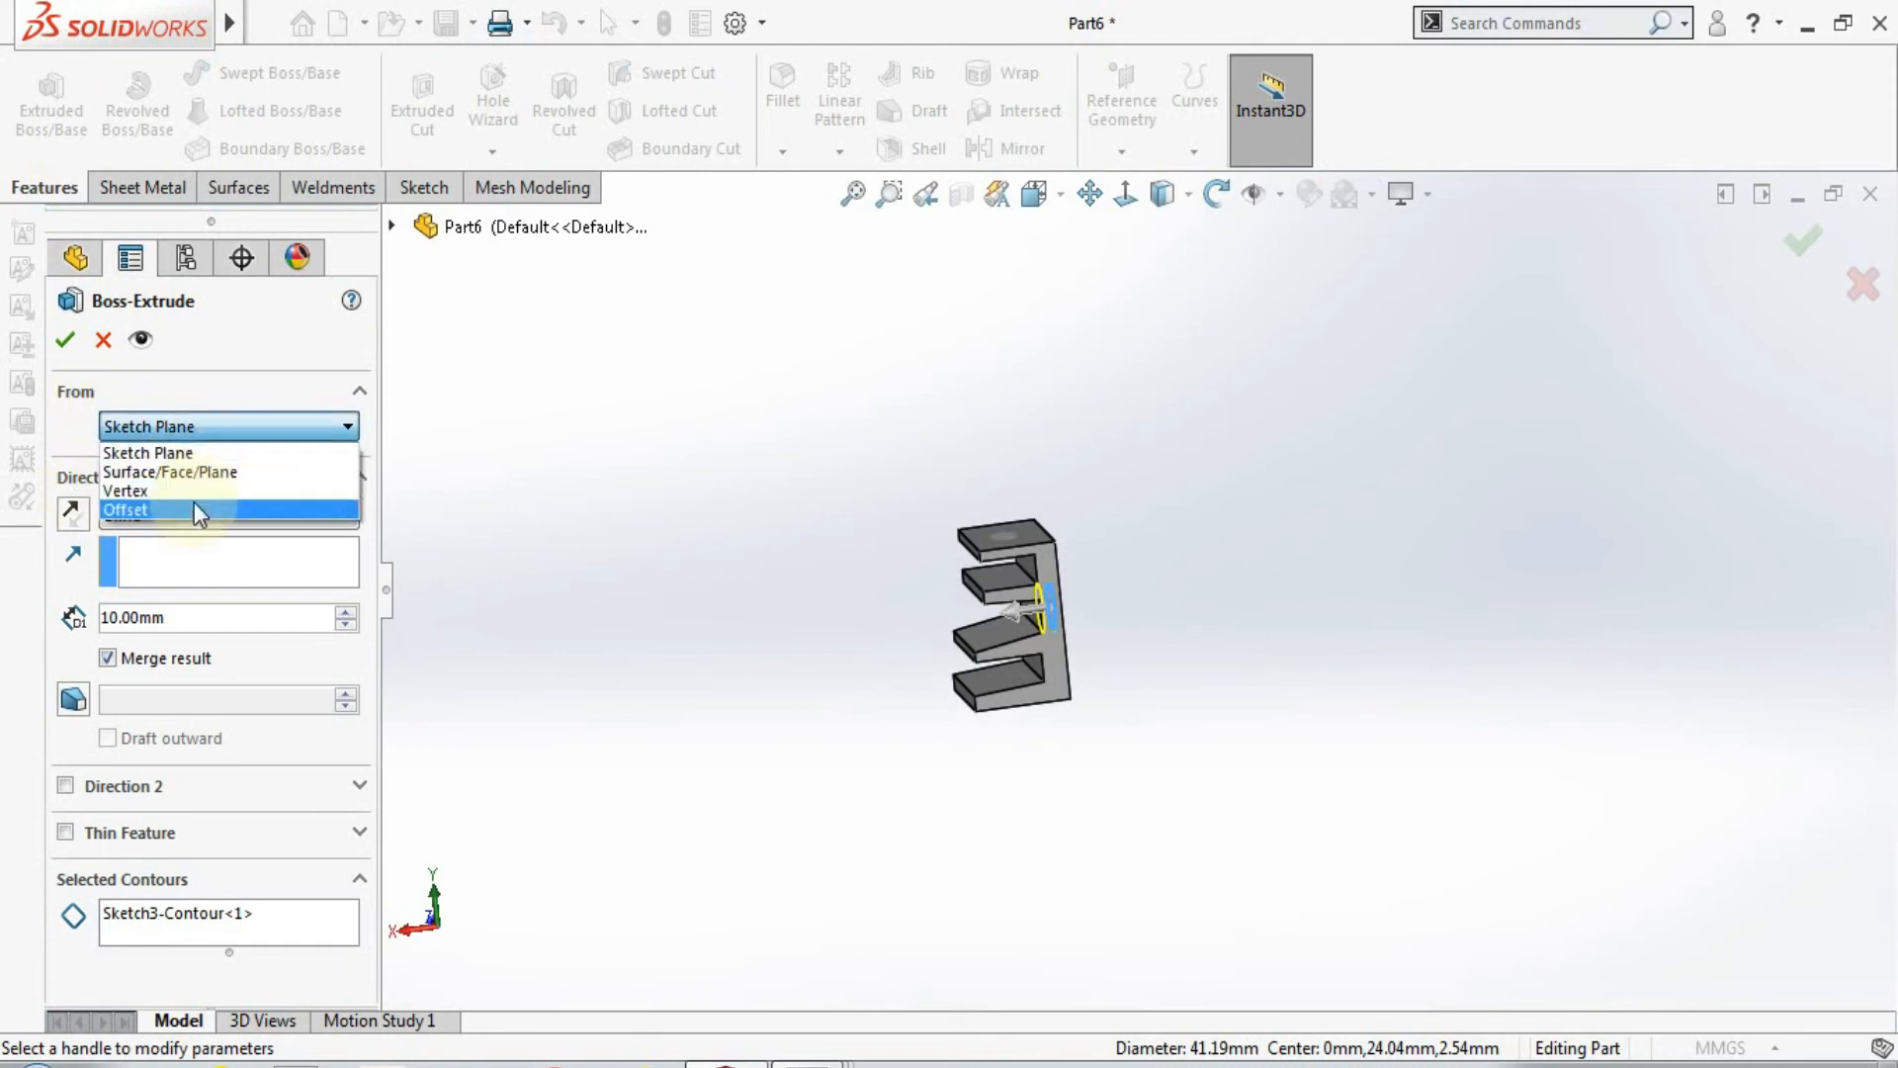
click(193, 502)
click(322, 466)
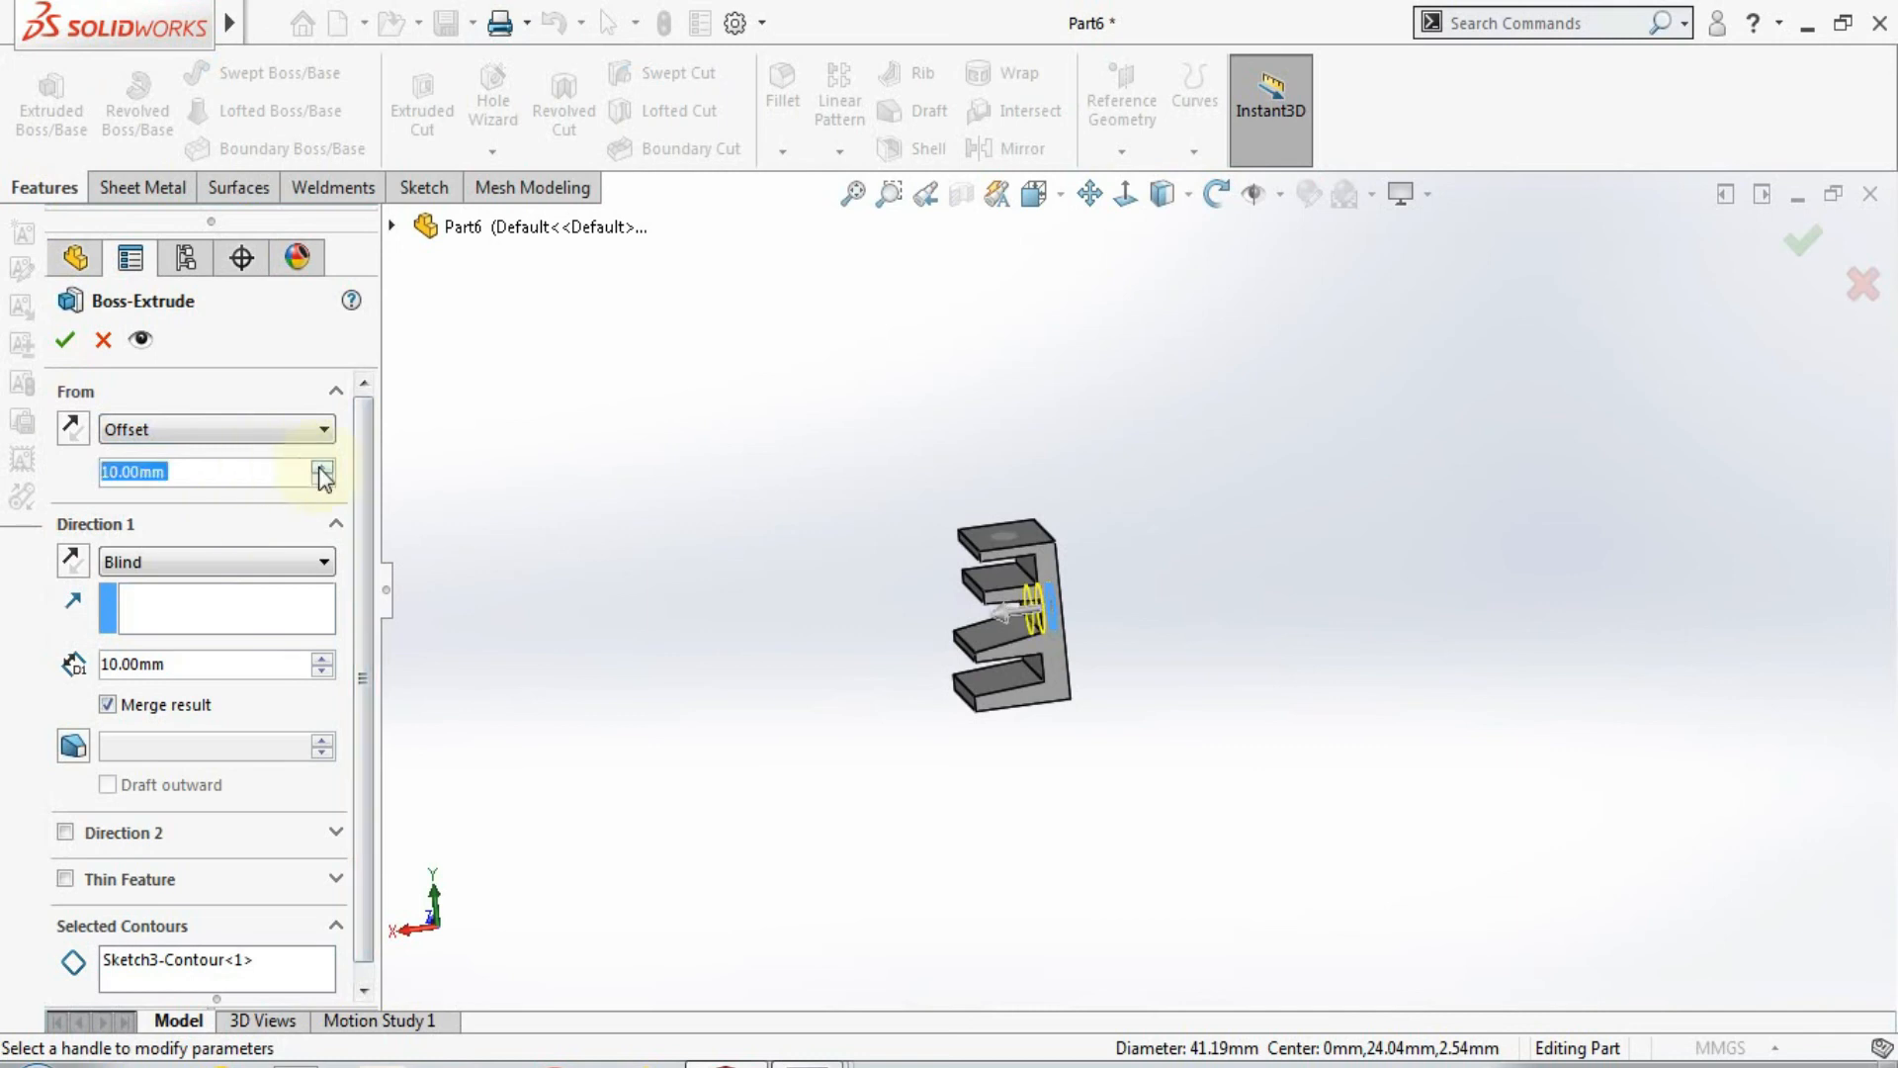
click(322, 466)
click(322, 466)
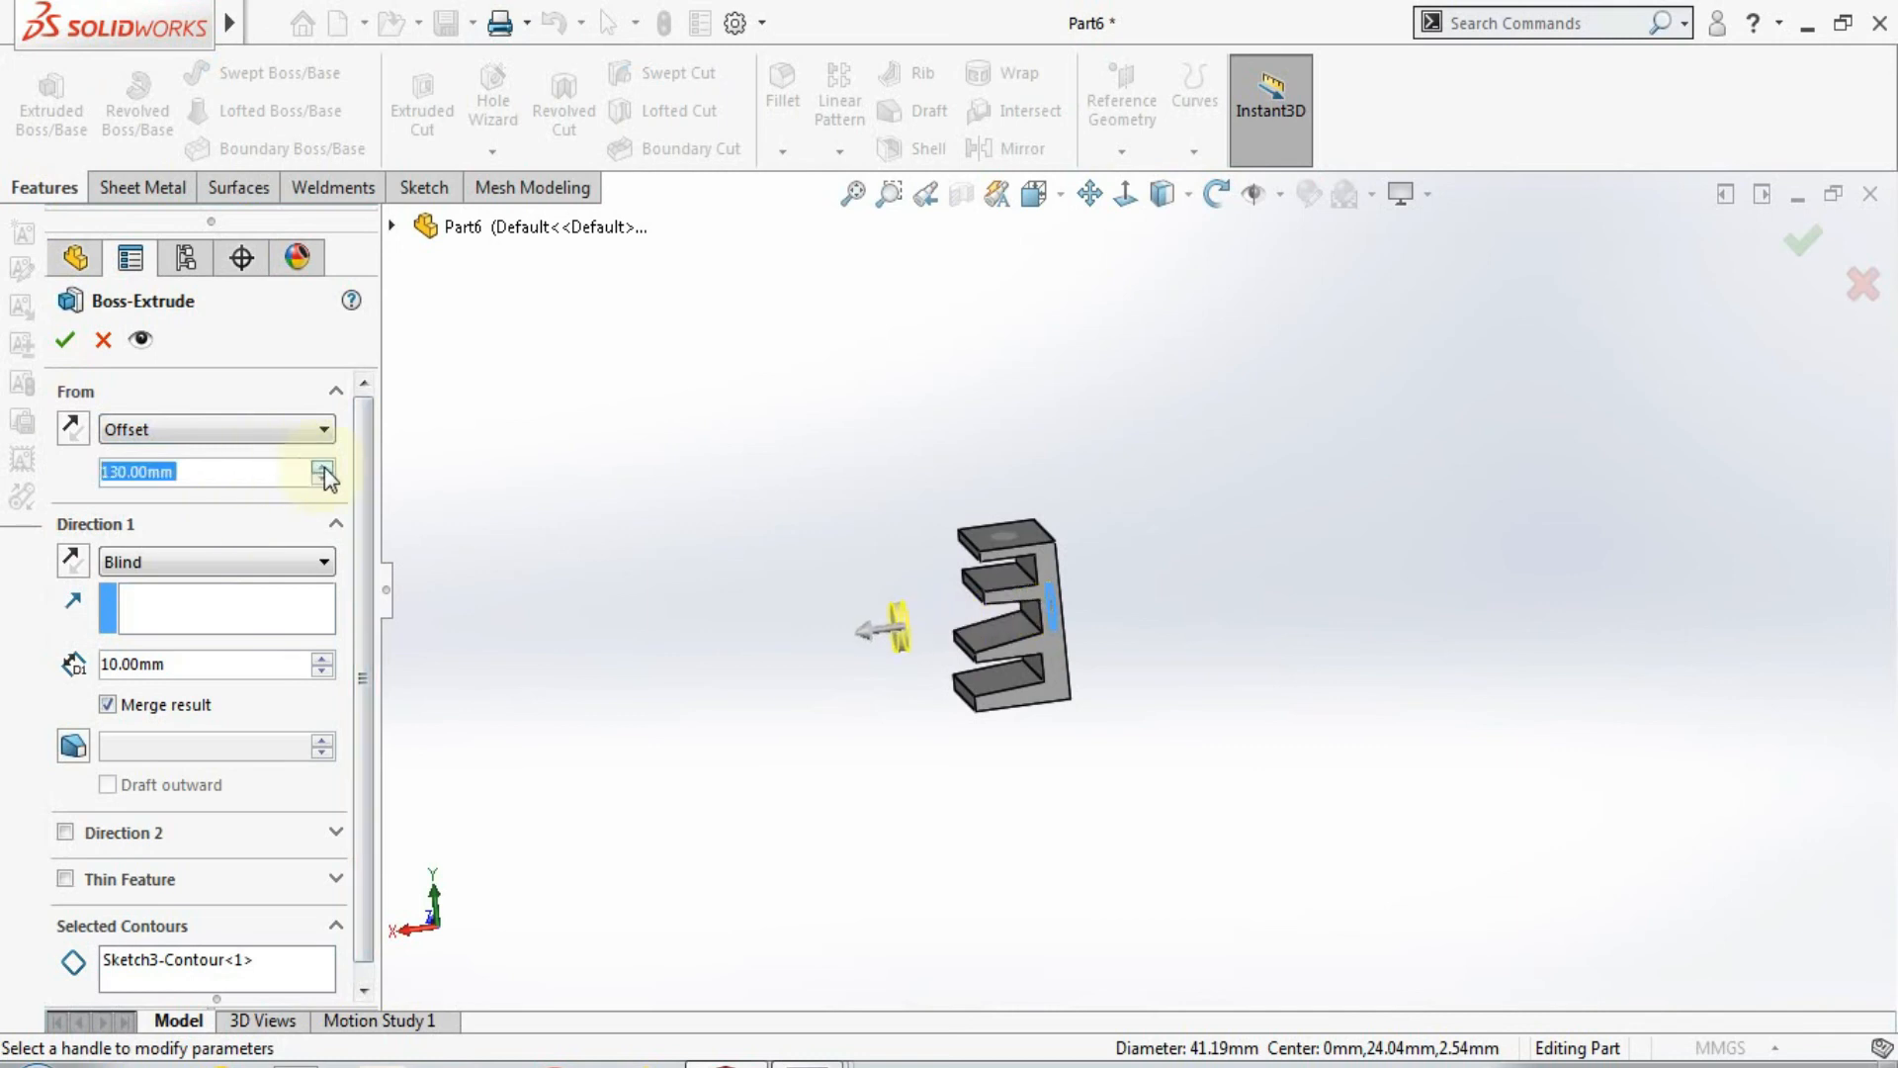
click(71, 428)
click(71, 428)
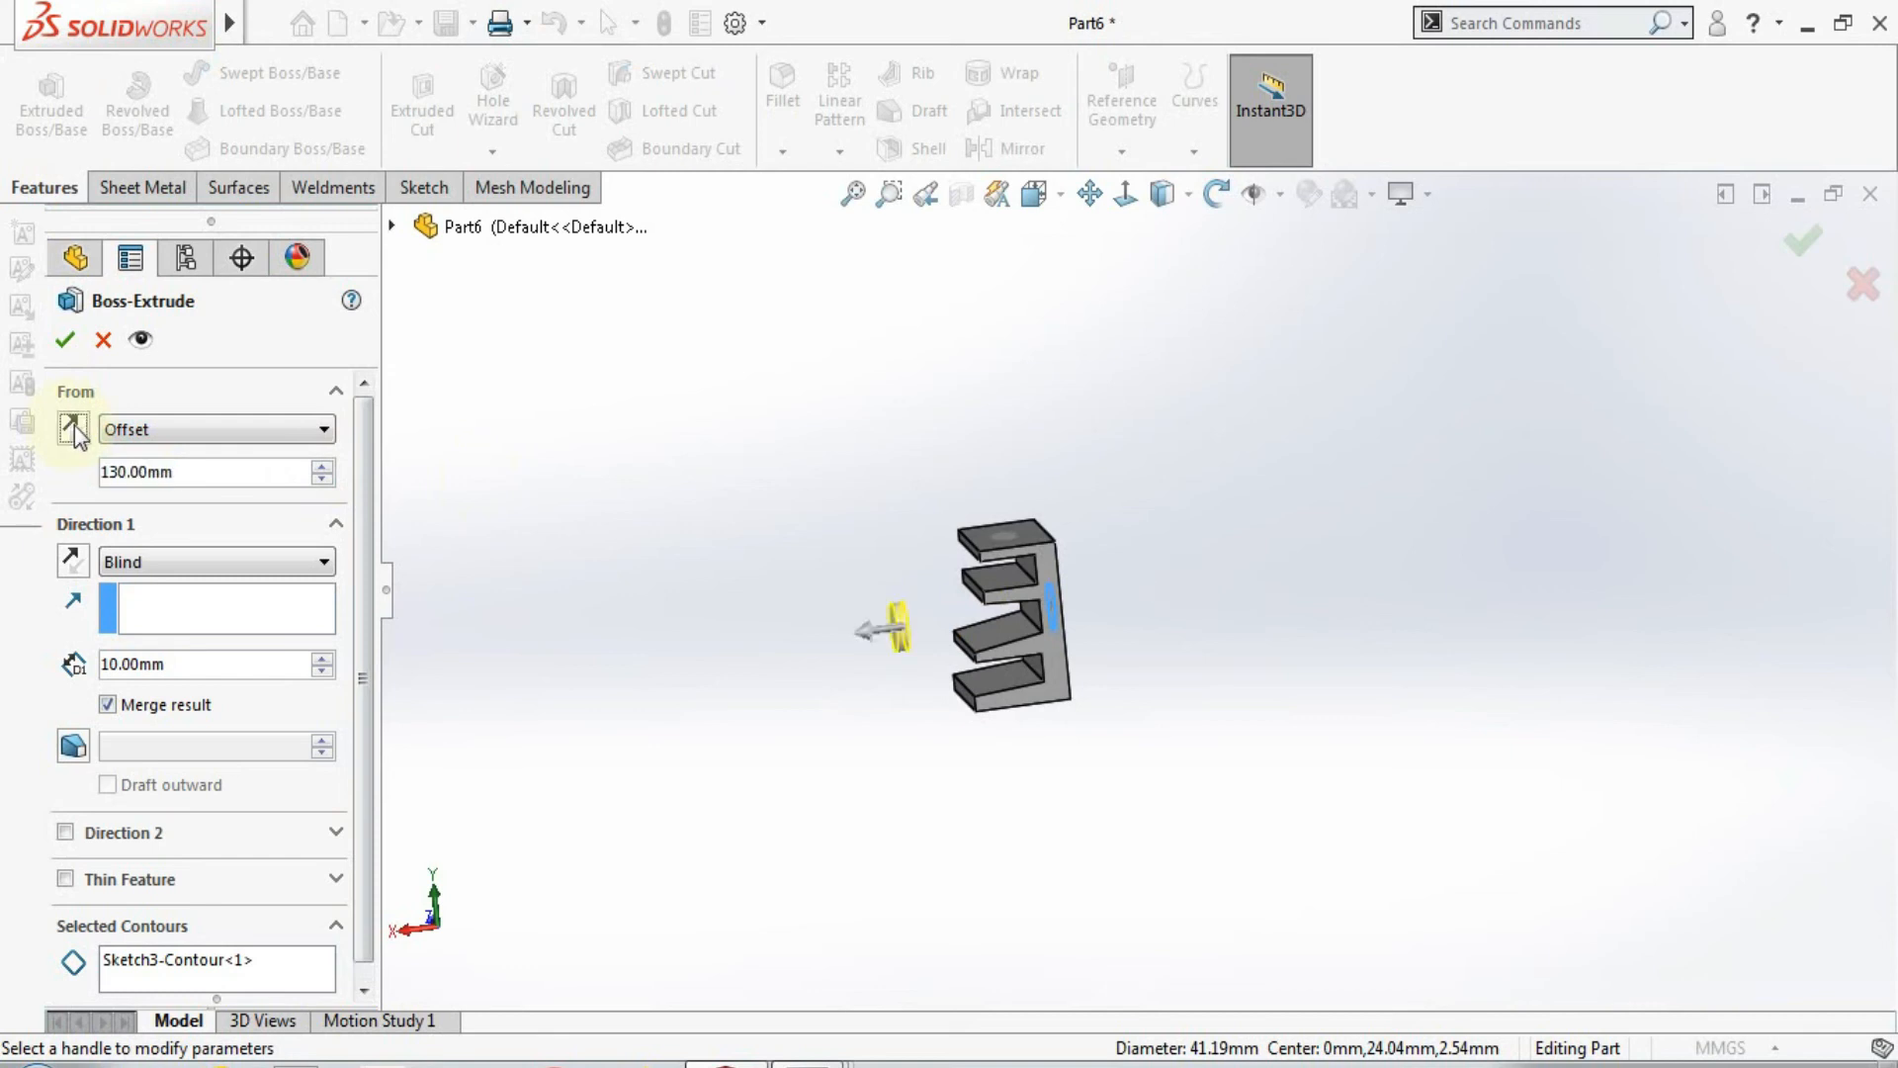
Step: Set the cylinder's blind depth to 80 mm and accept the extrusion
click(323, 657)
click(322, 657)
click(323, 657)
click(66, 339)
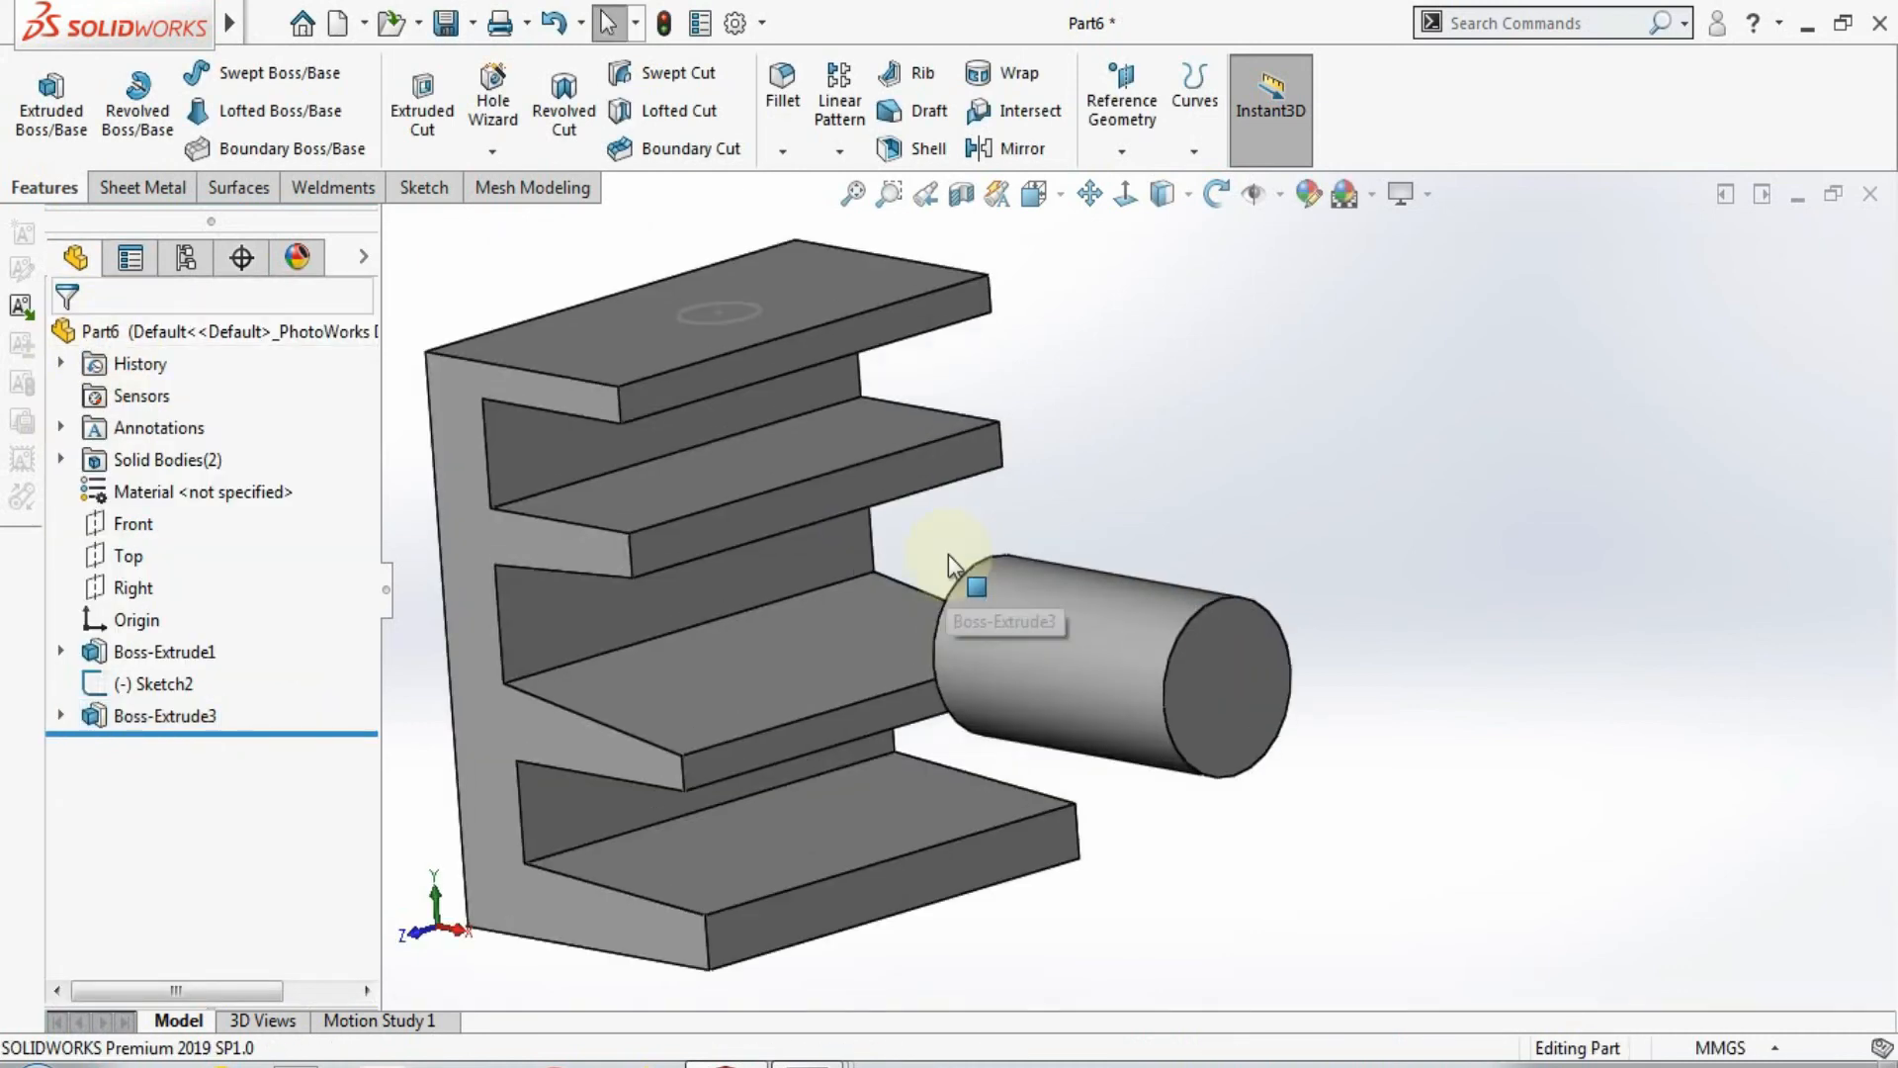
Step: Sketch a center rectangle about 23 by 26 mm on the cylinder's outer end face, centred on the circle
middle_drag(949, 555, 978, 504)
scroll(991, 585, up, 4)
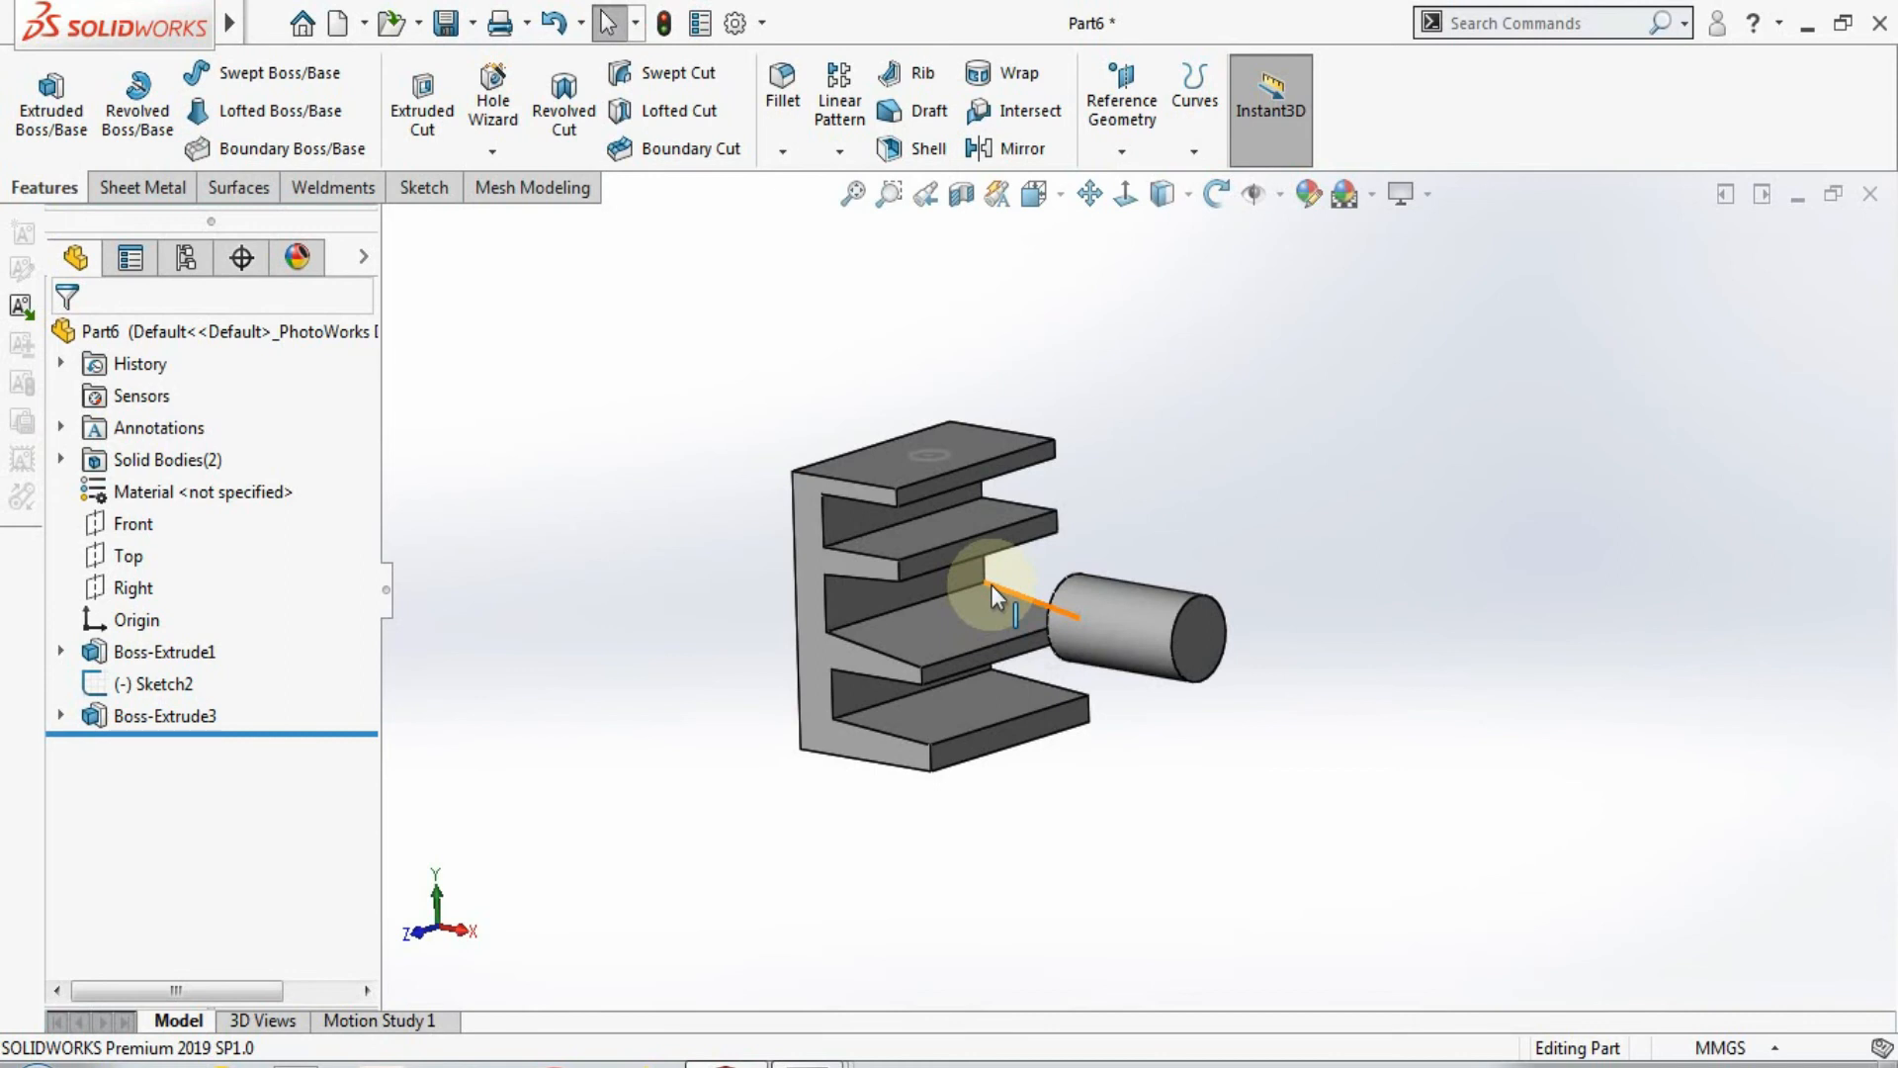
middle_drag(1143, 577, 1206, 602)
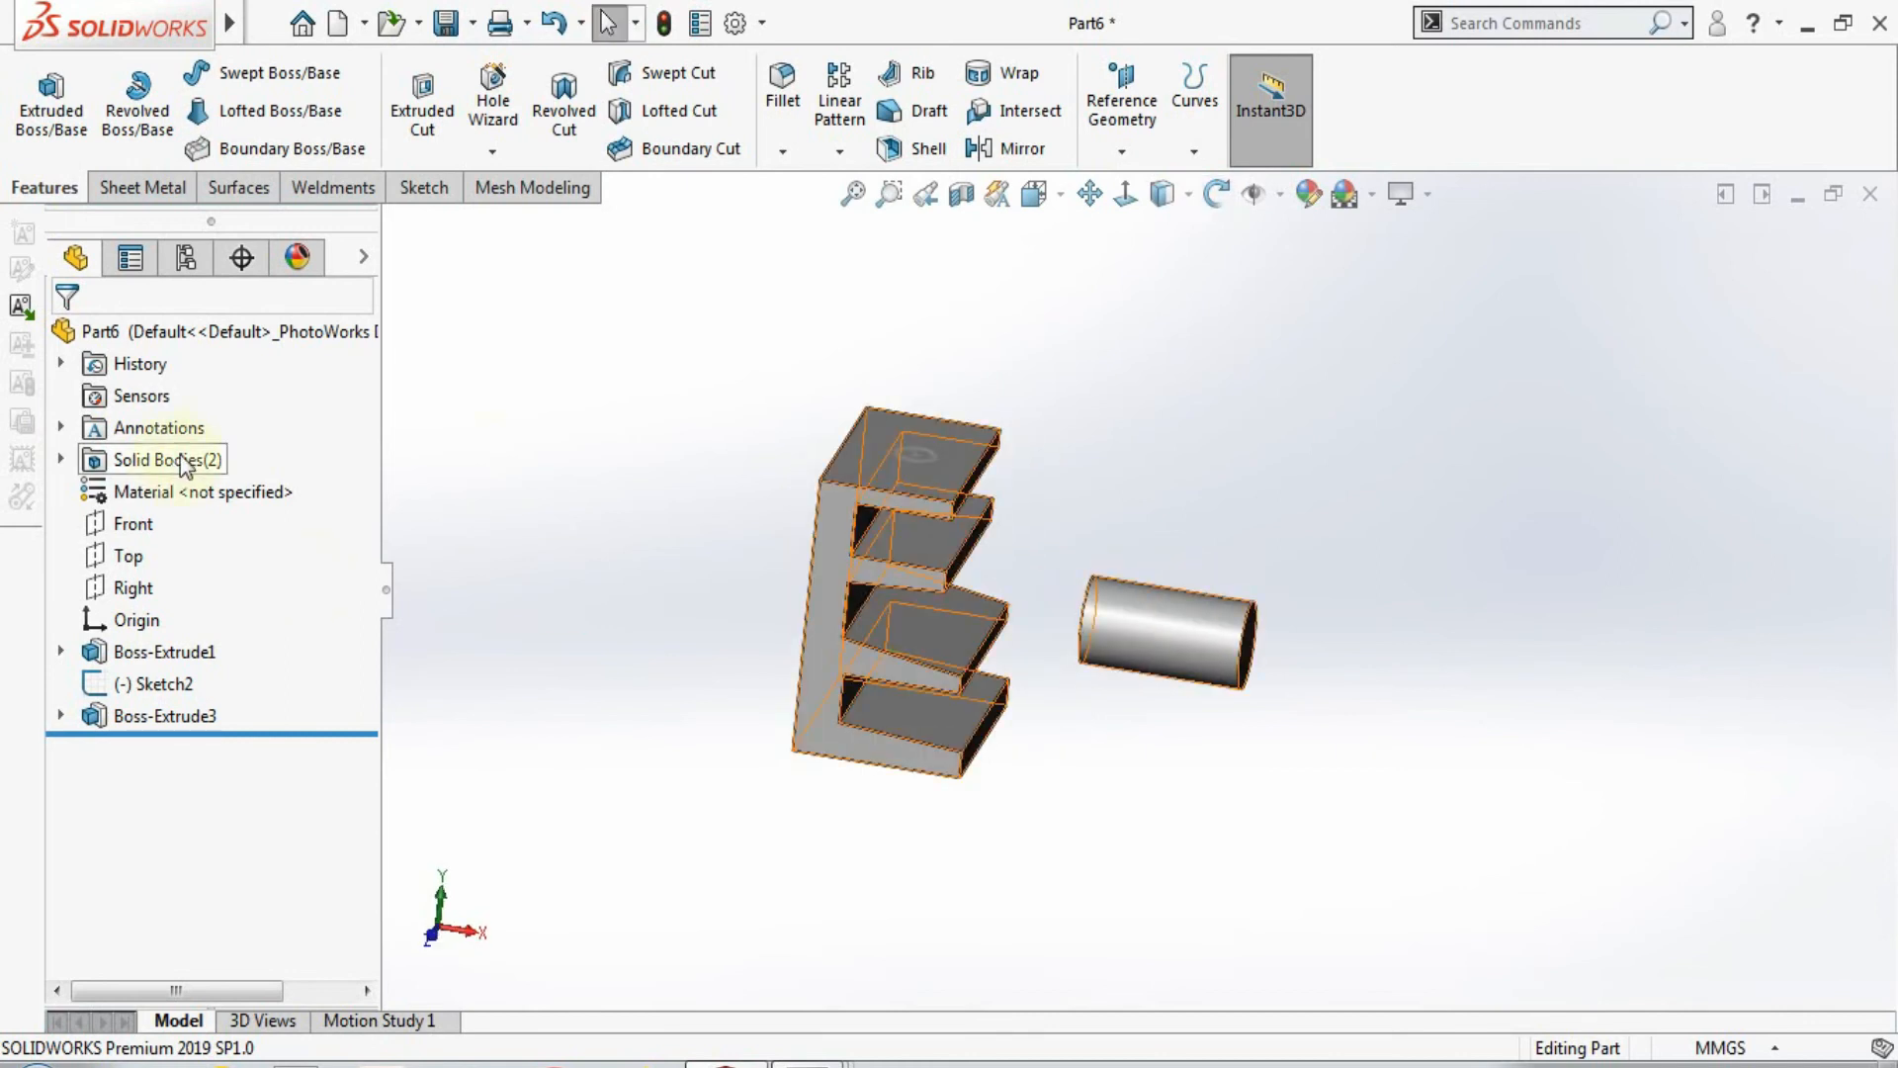
scroll(736, 554, down, 2)
middle_drag(714, 476, 615, 477)
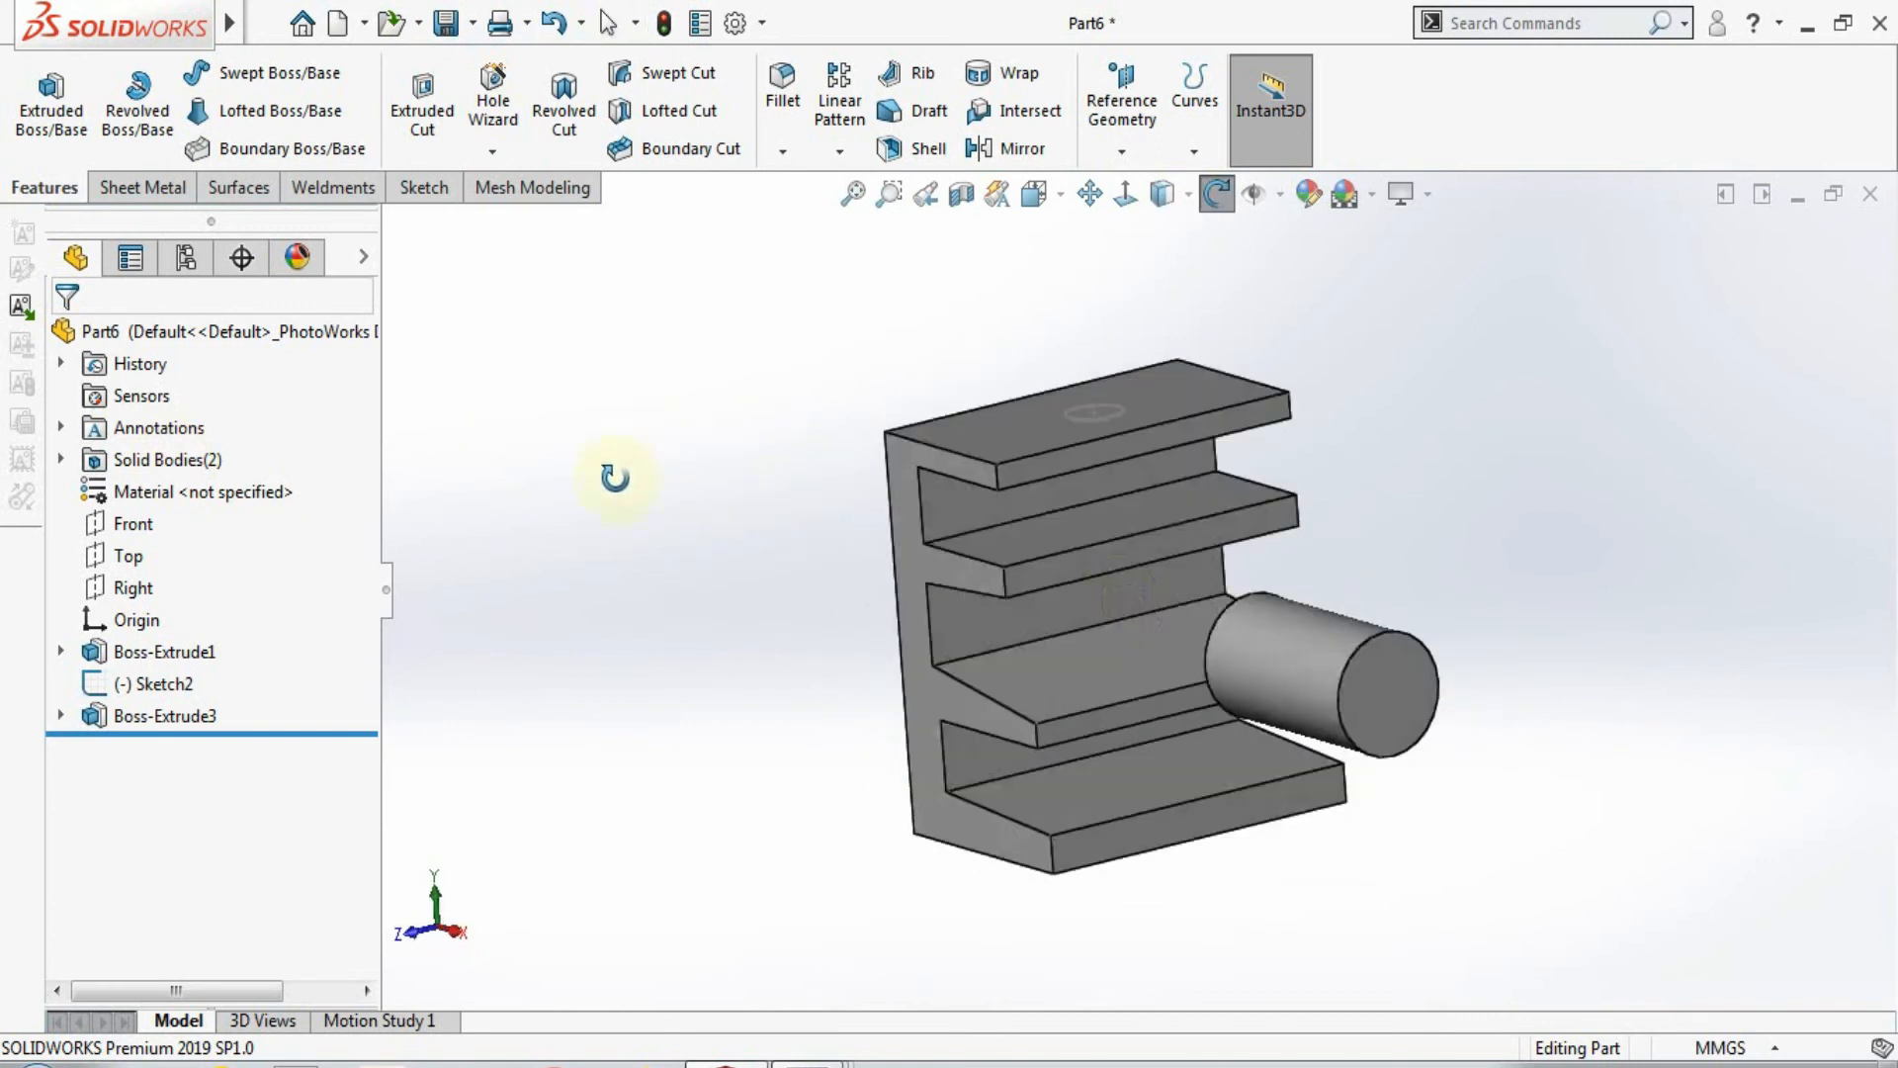
scroll(1323, 689, down, 2)
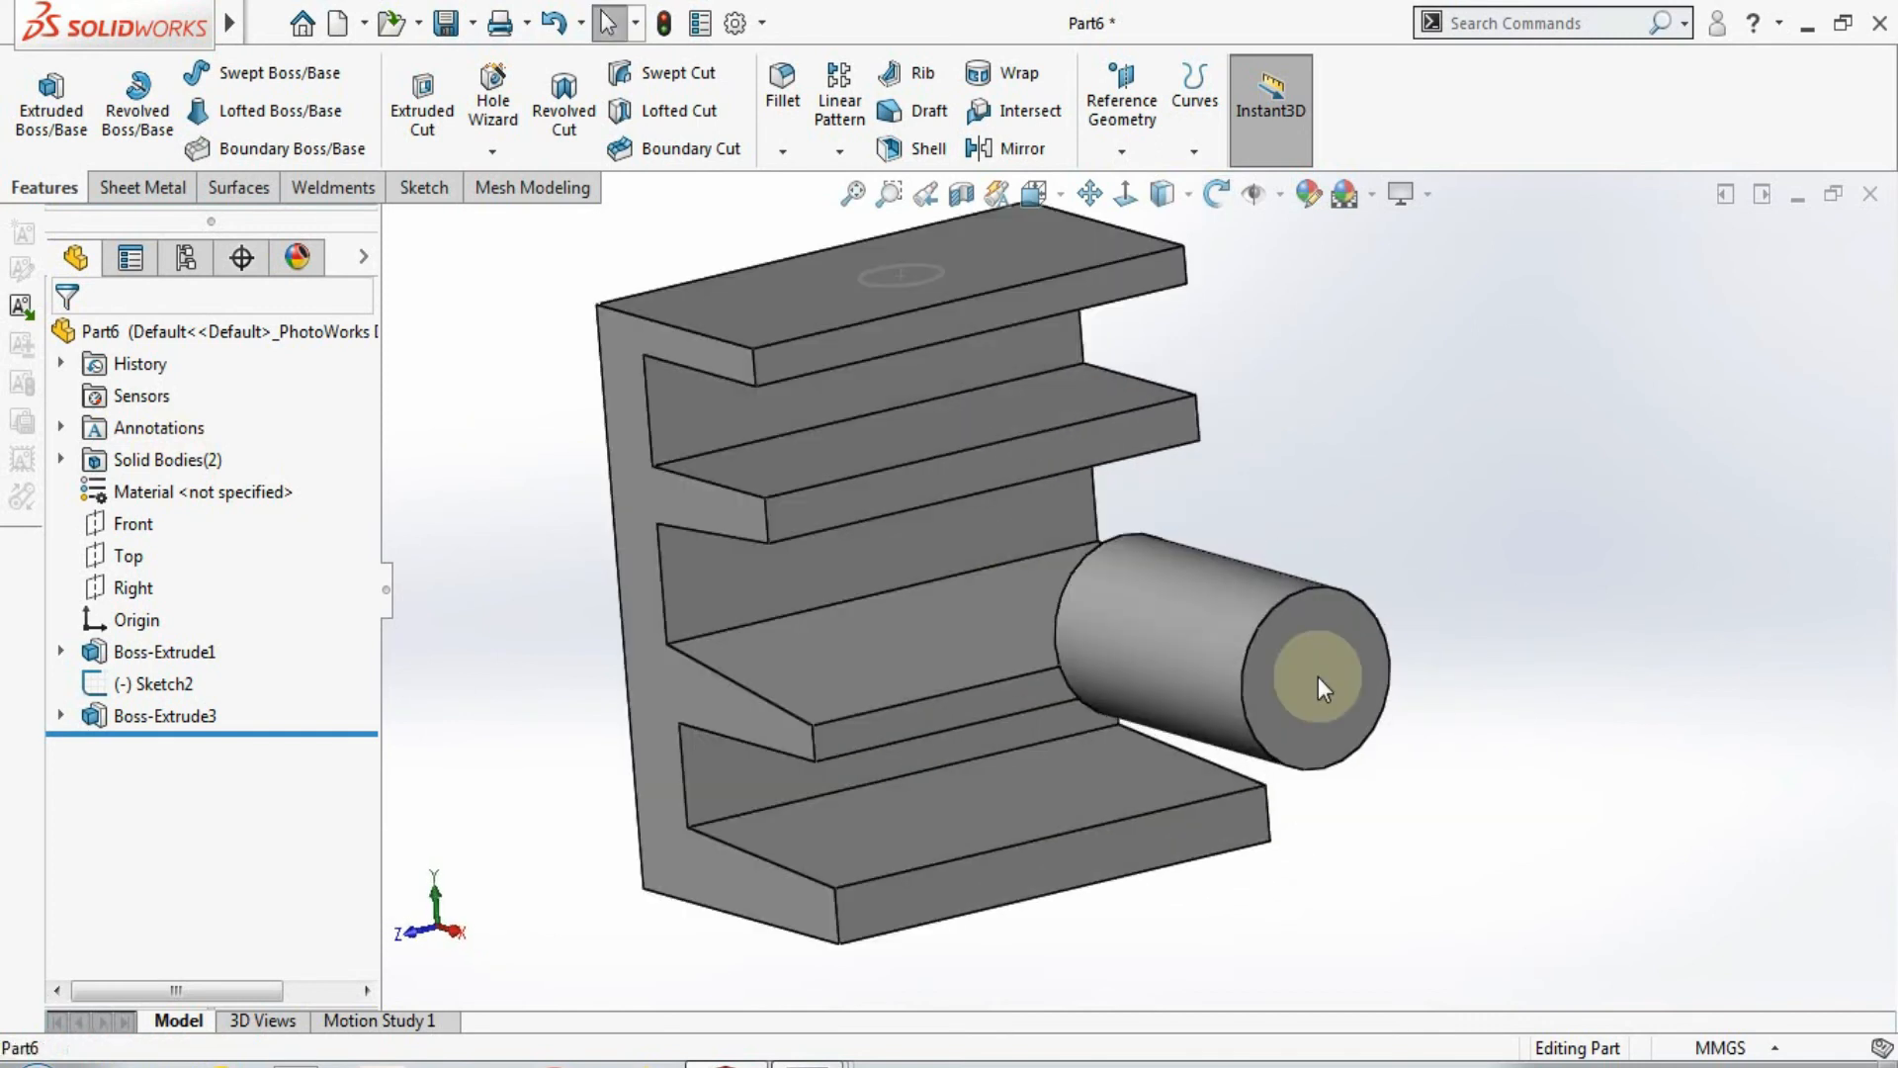
click(1323, 689)
click(1438, 594)
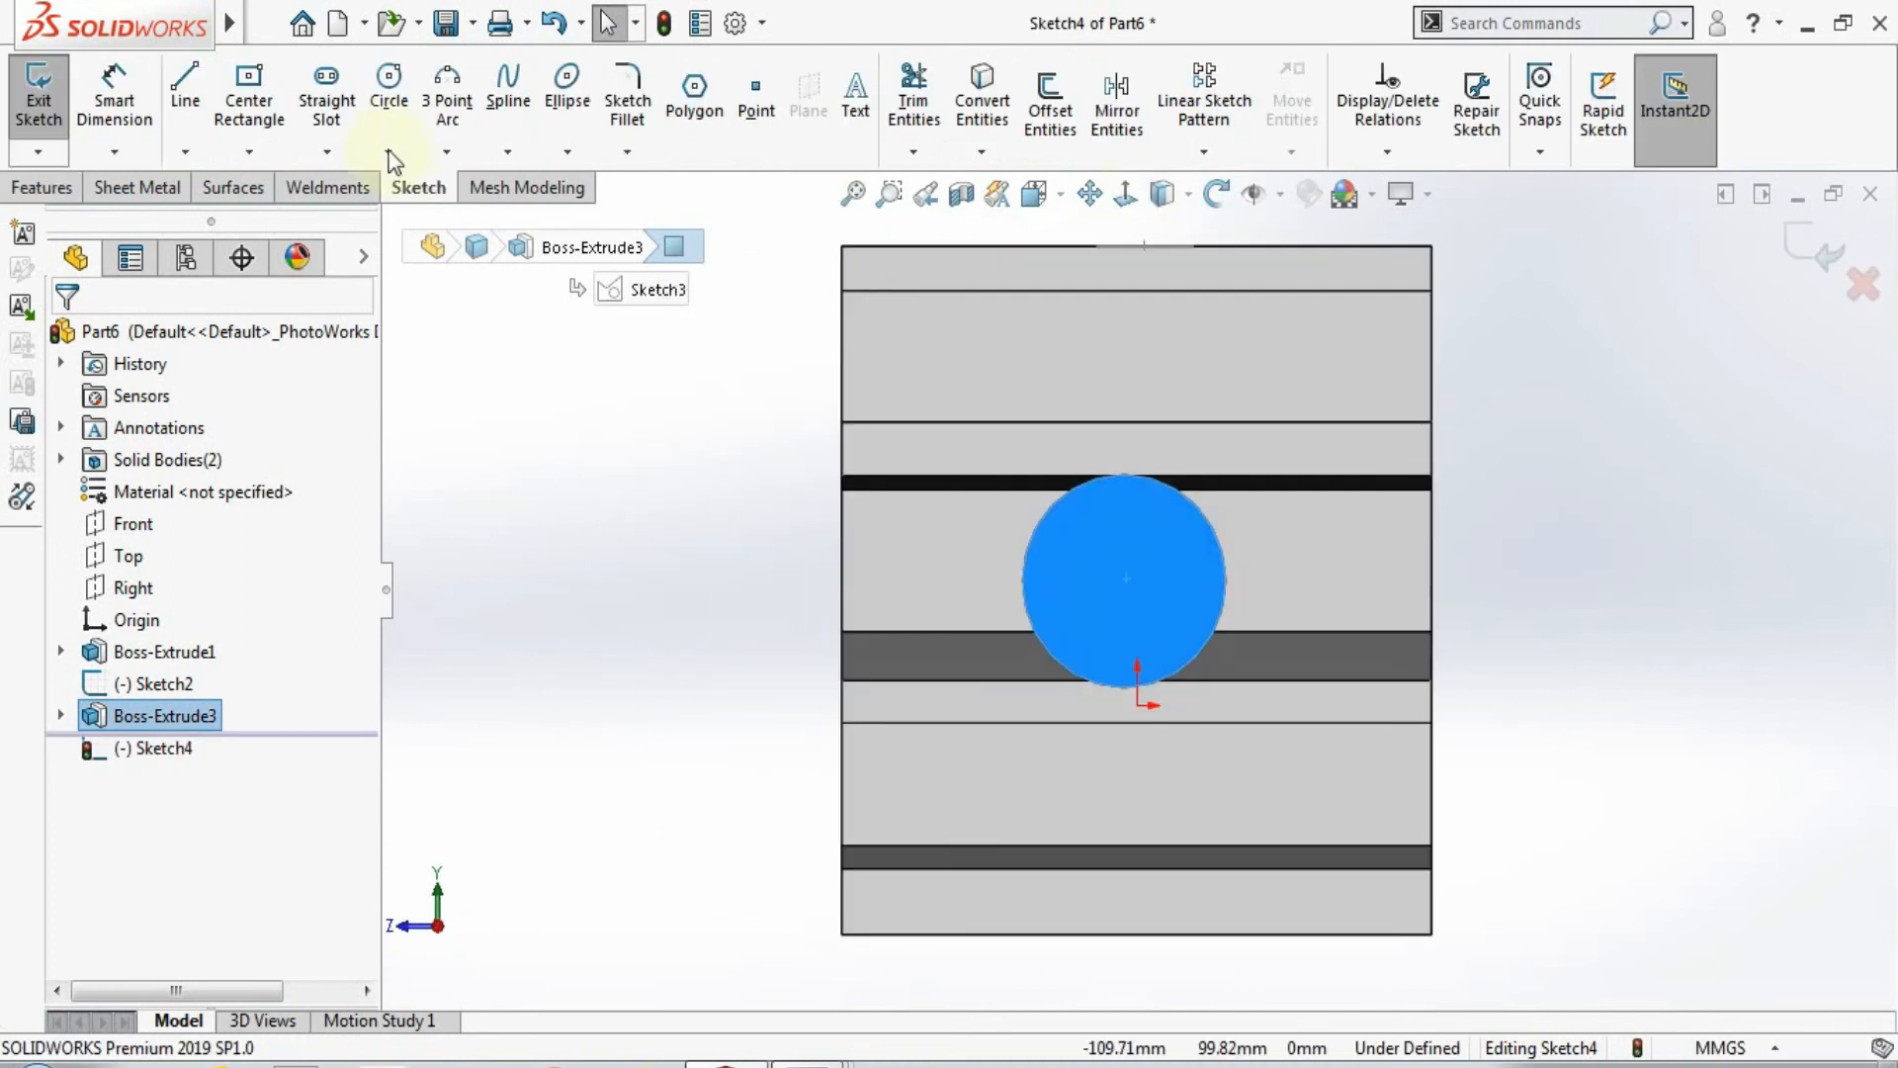
click(246, 102)
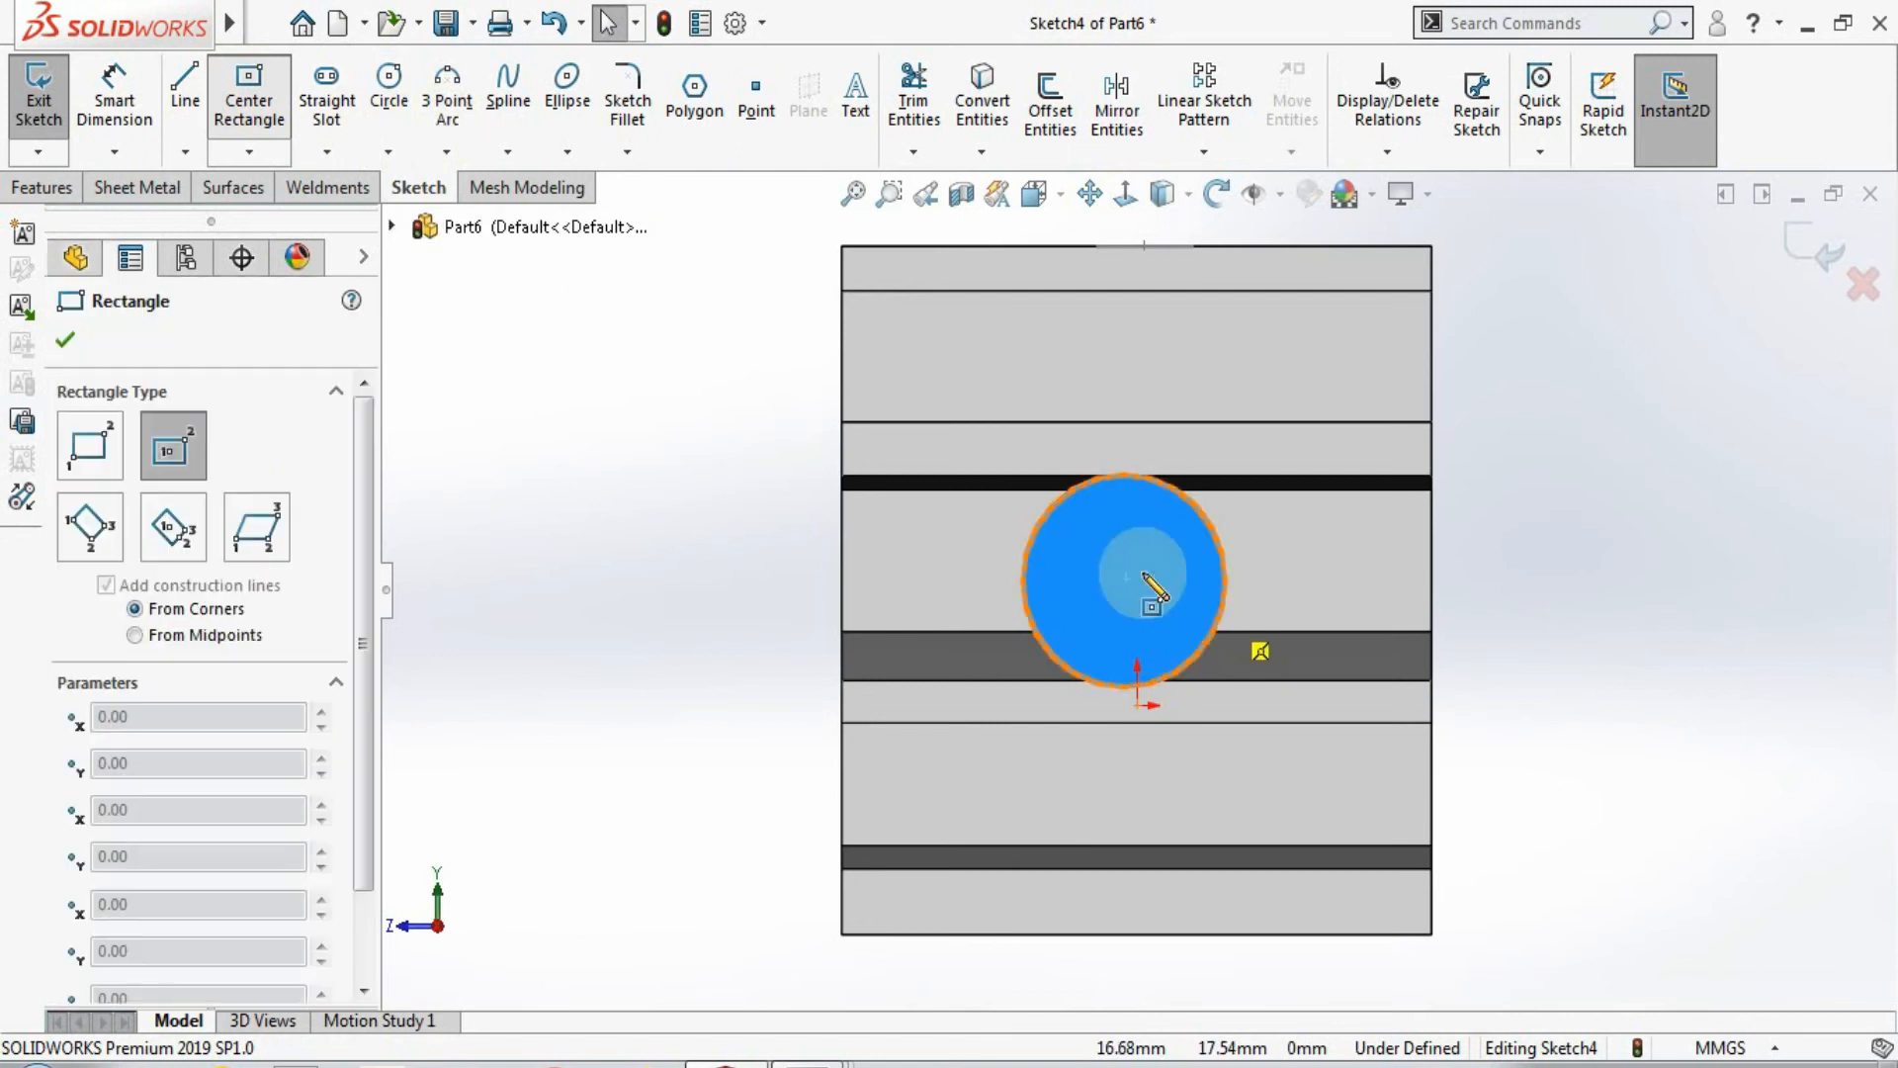
click(1124, 581)
click(1065, 513)
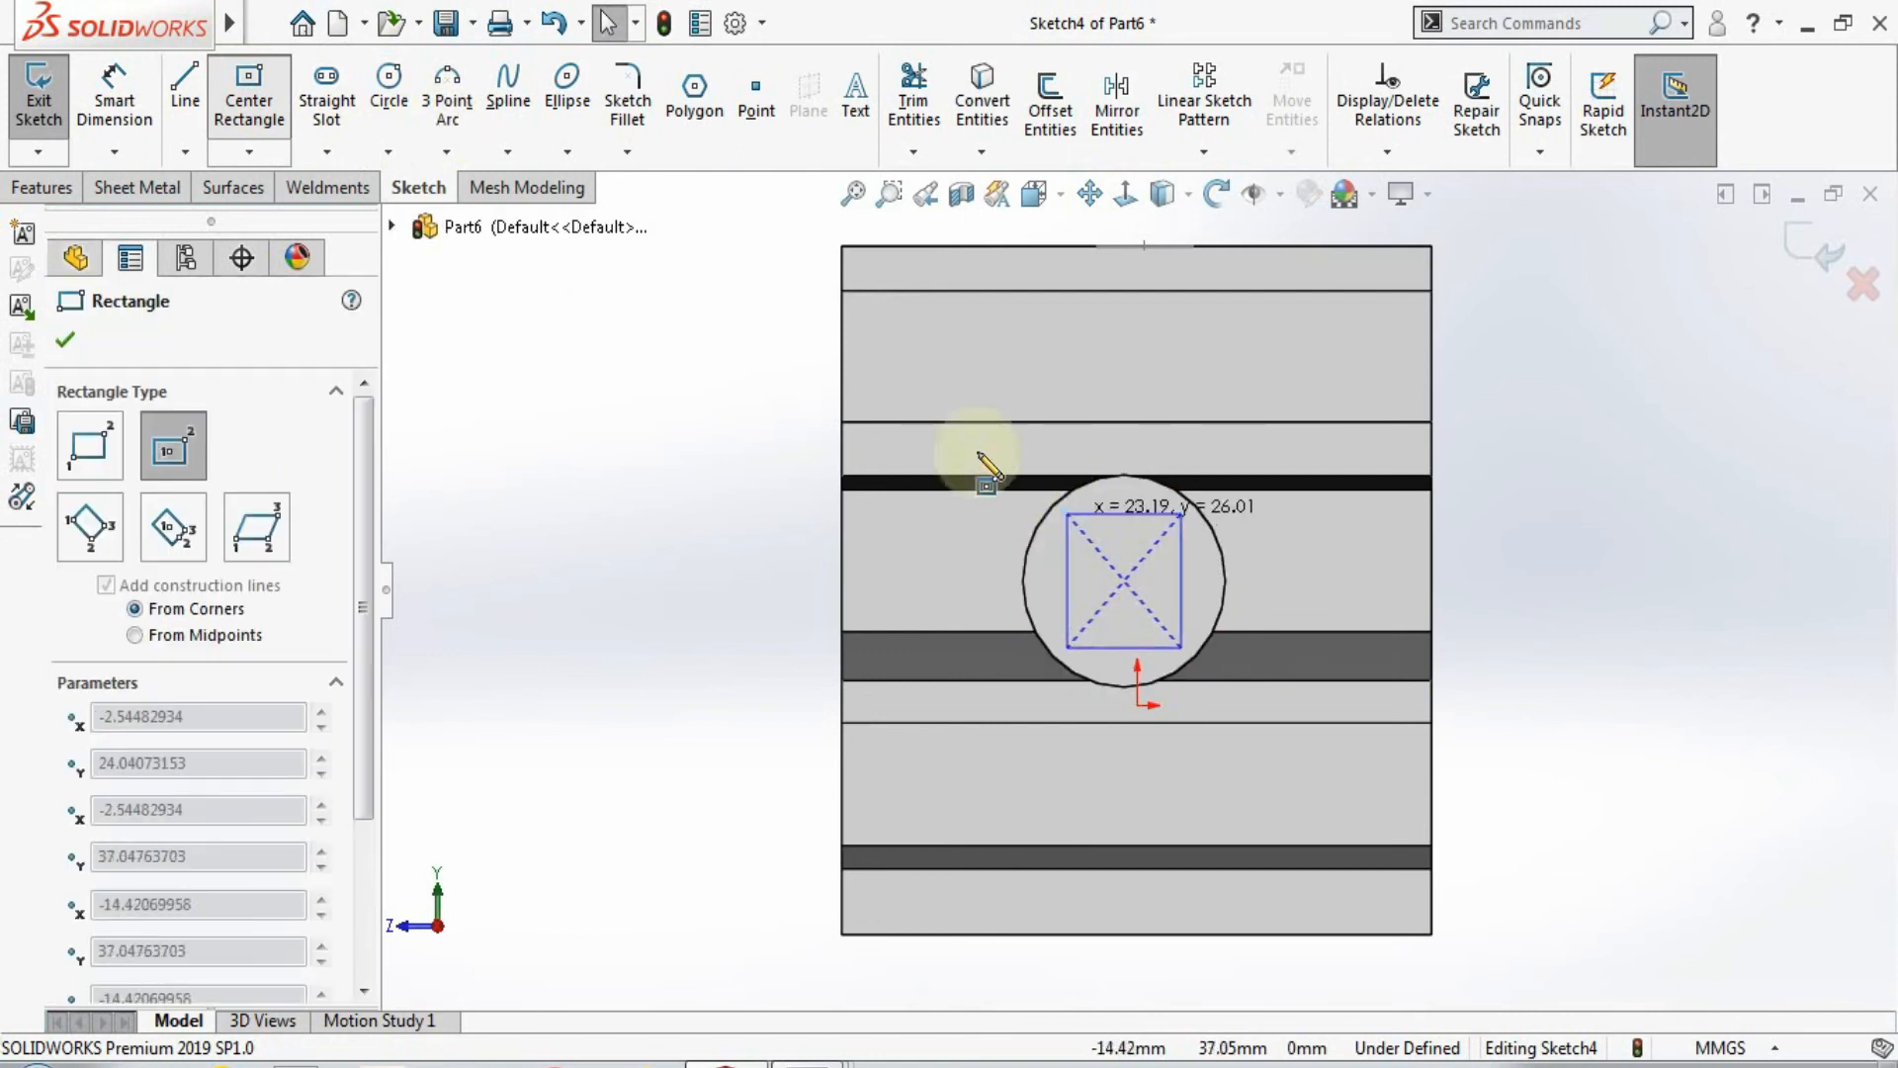
Step: Extrude the rectangle in the reversed direction with the Up To Body end condition, ending at the four-armed body, and accept it
click(41, 188)
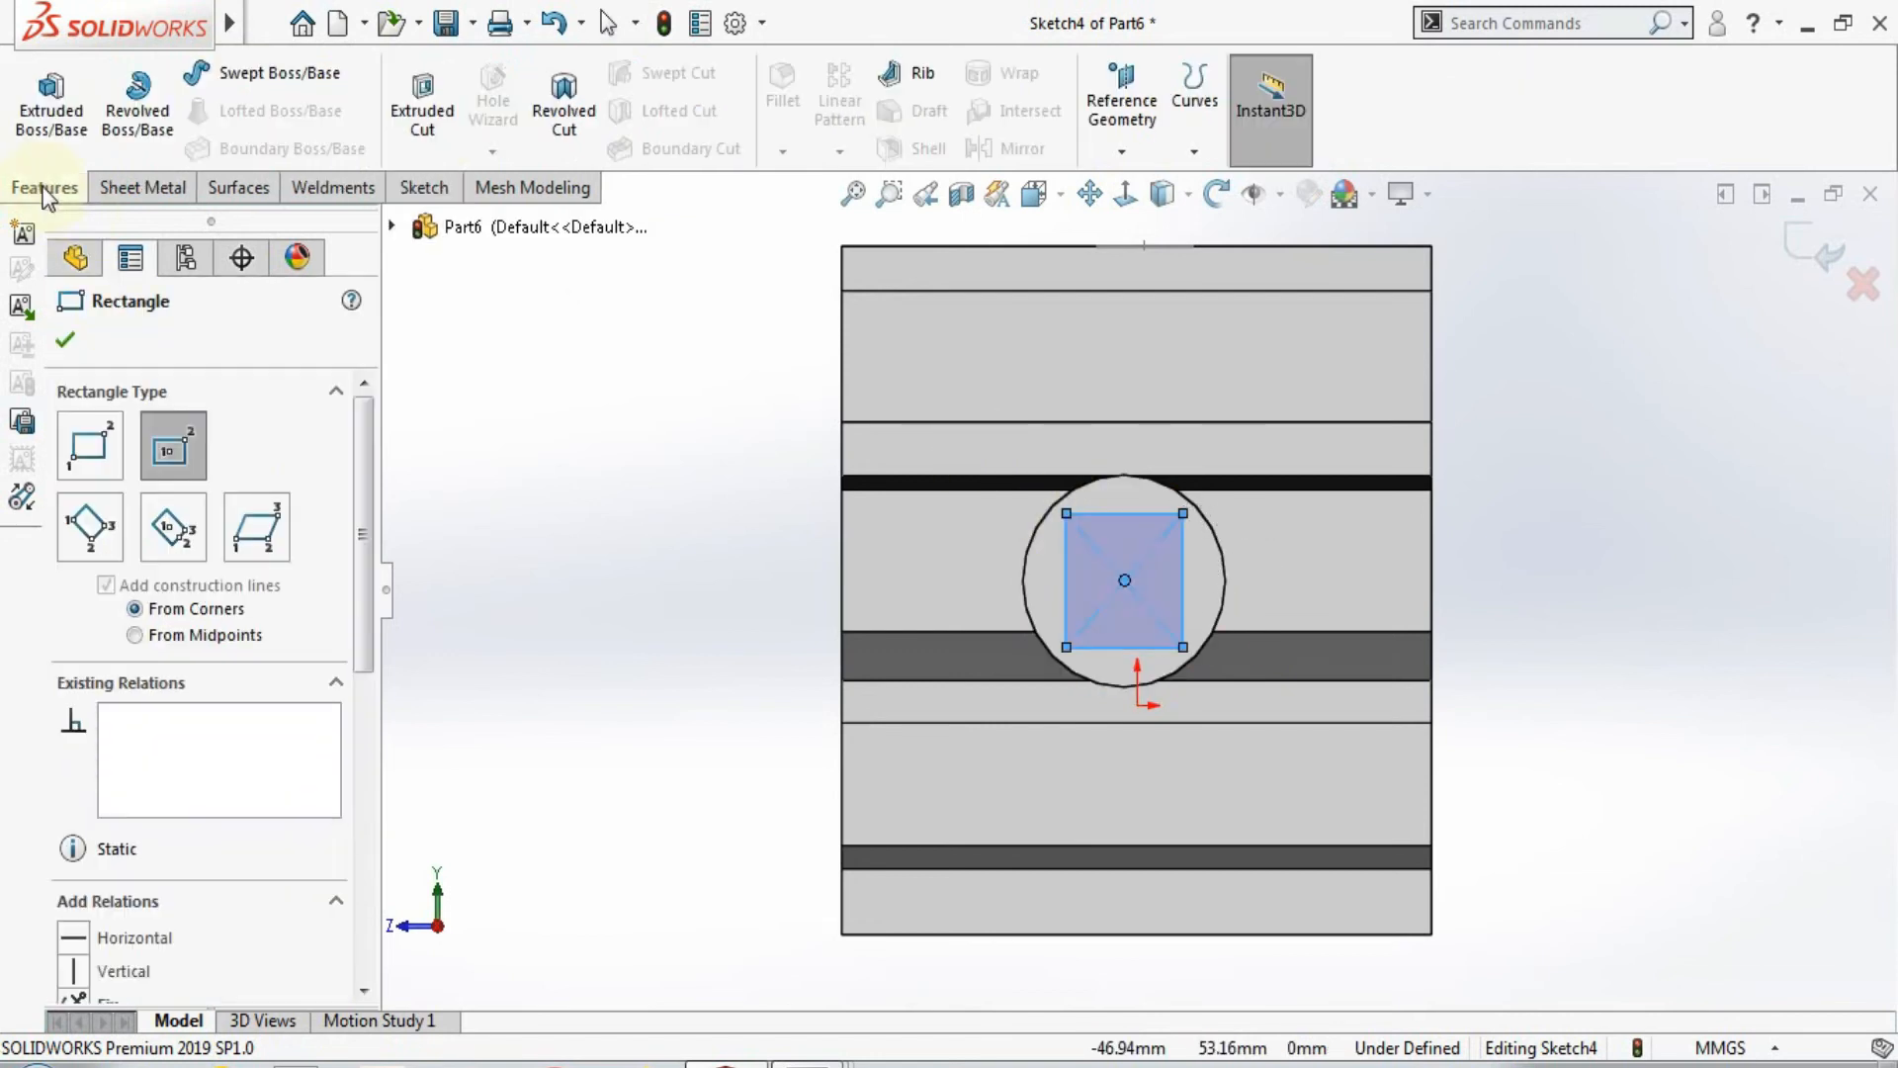
click(77, 99)
middle_drag(652, 494, 743, 605)
click(69, 519)
click(69, 516)
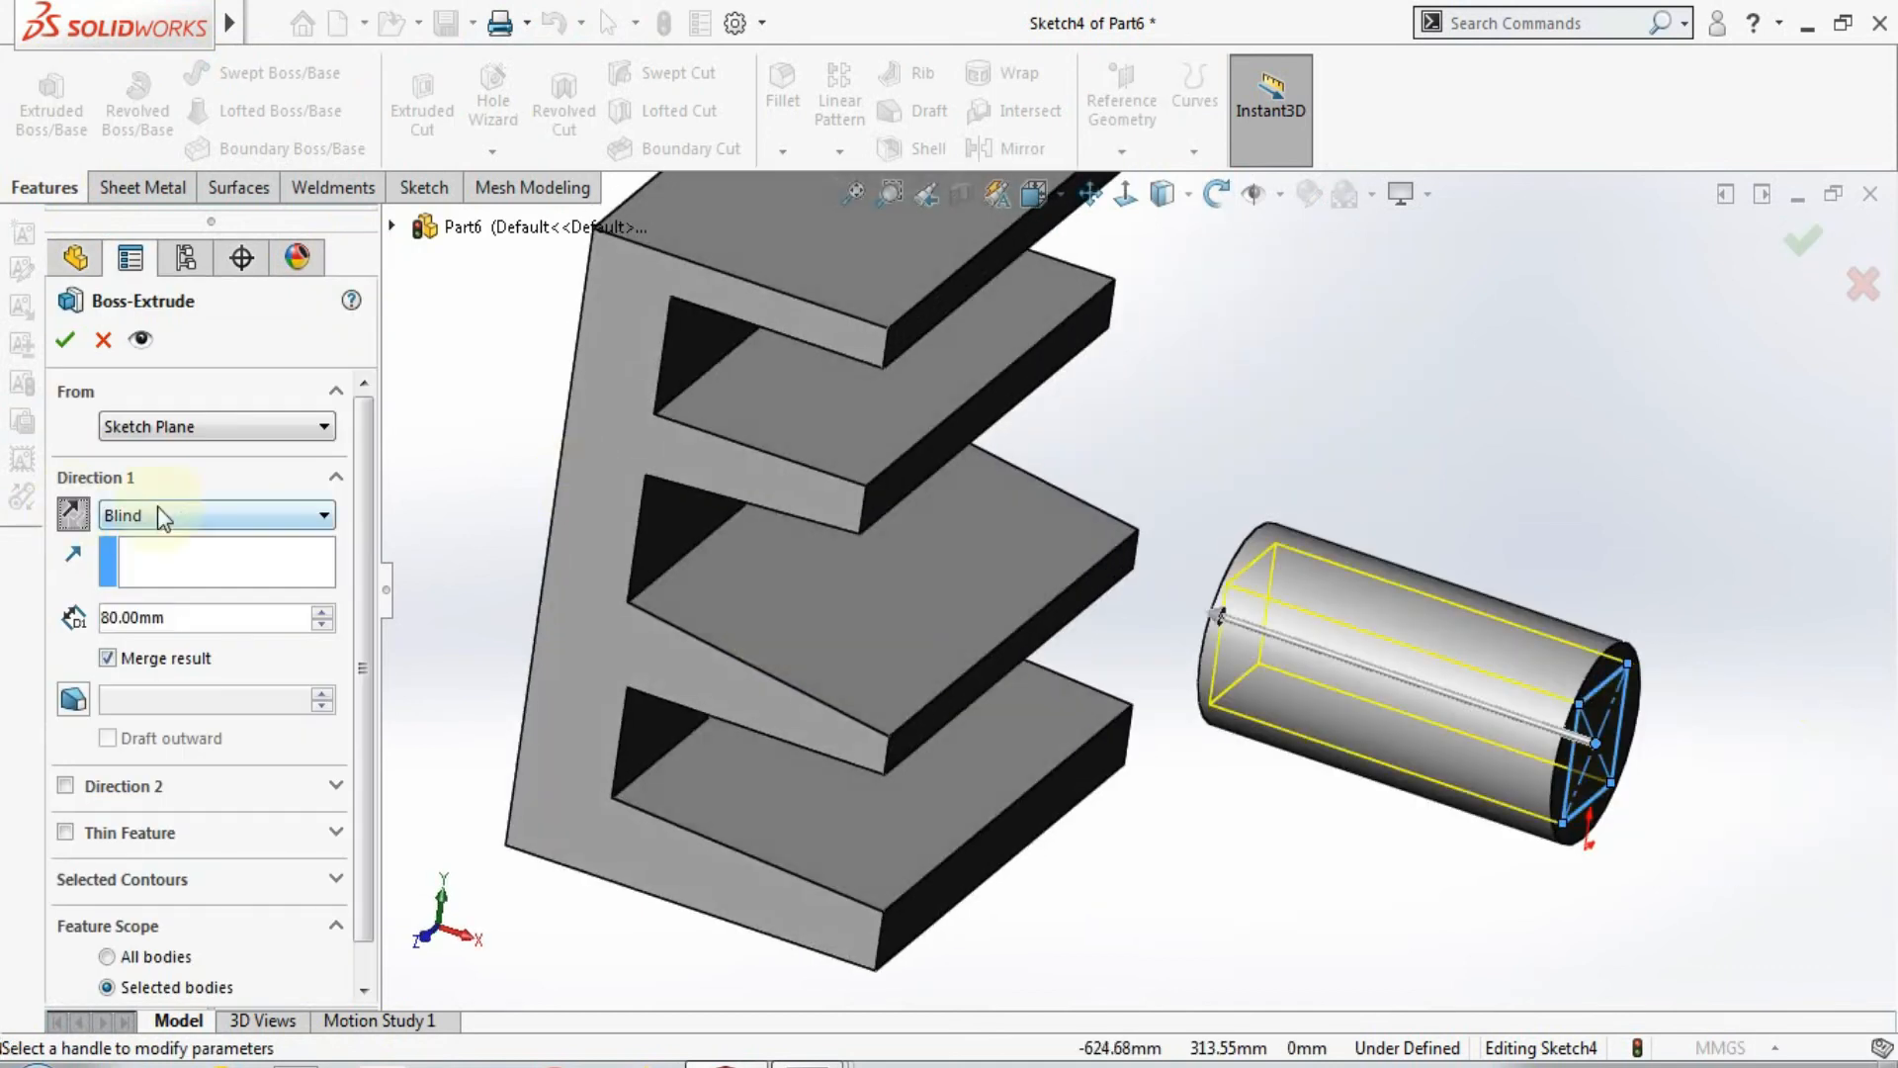
click(157, 514)
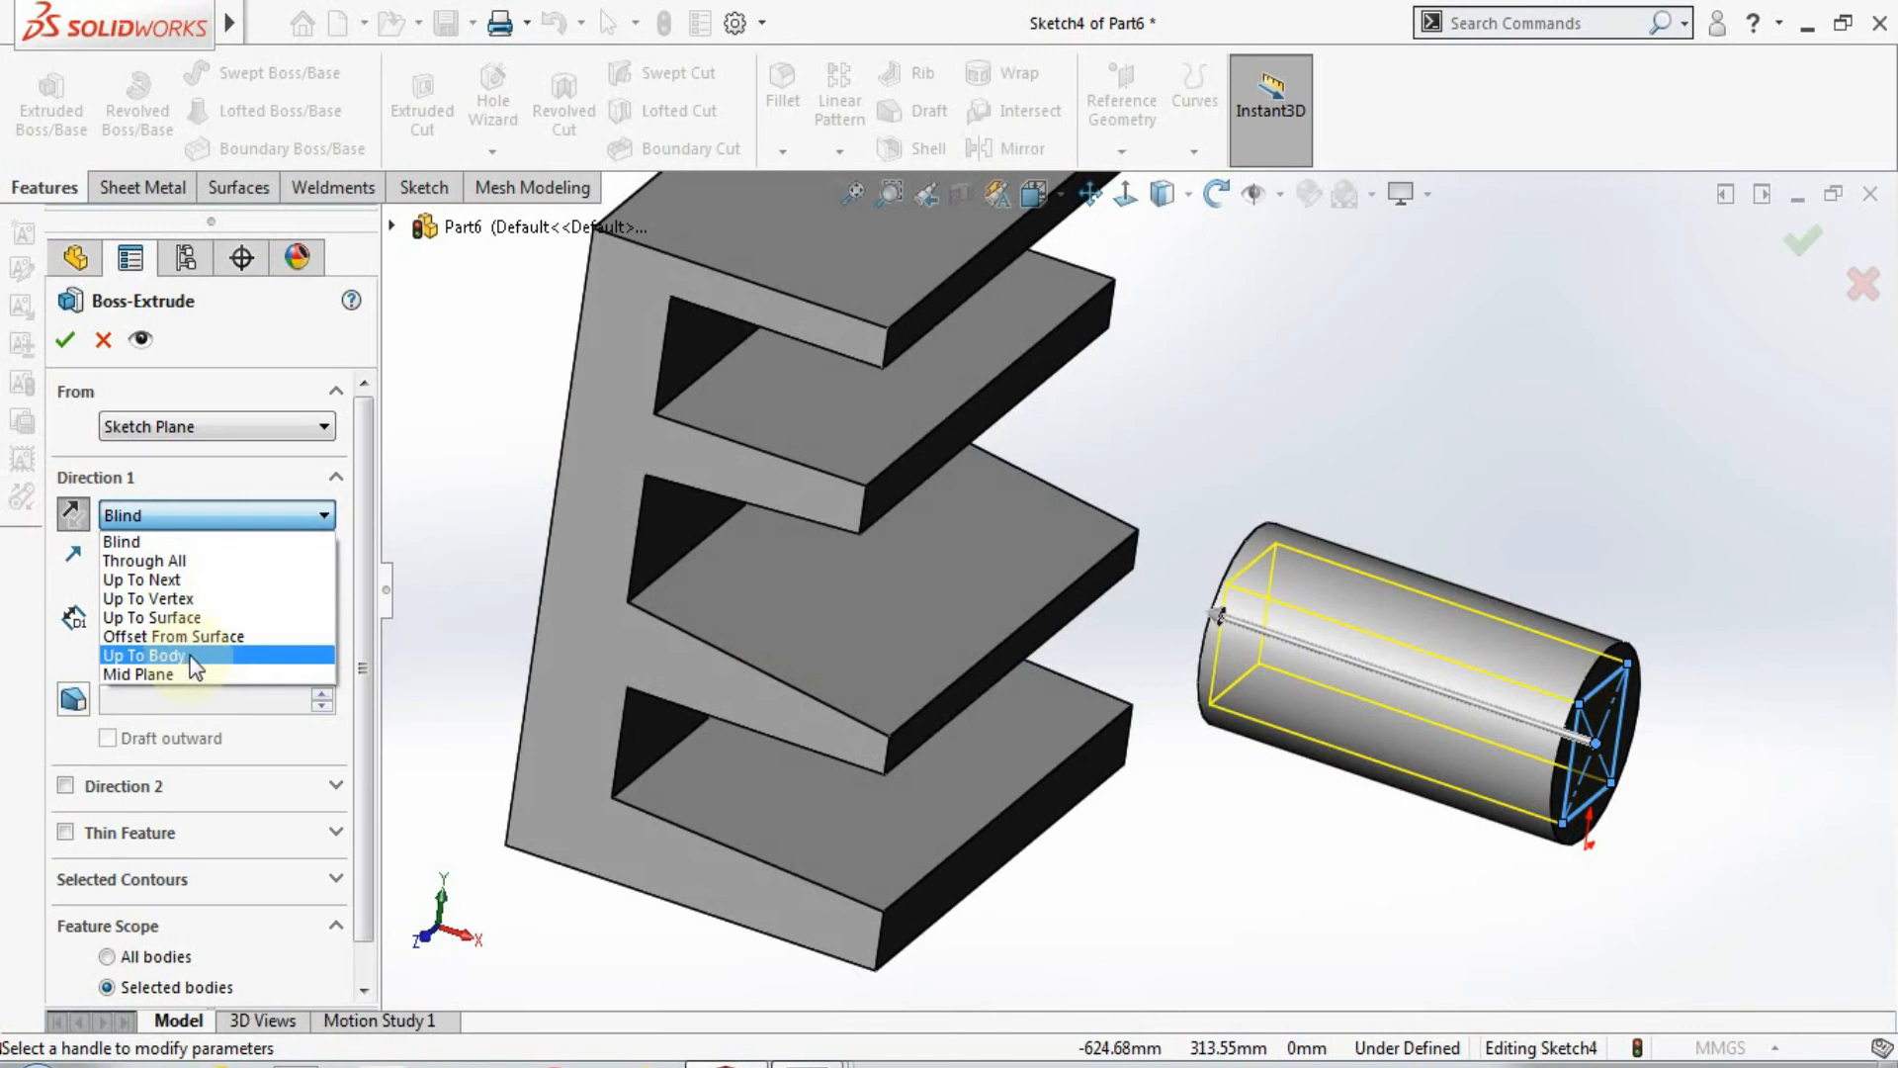
click(187, 660)
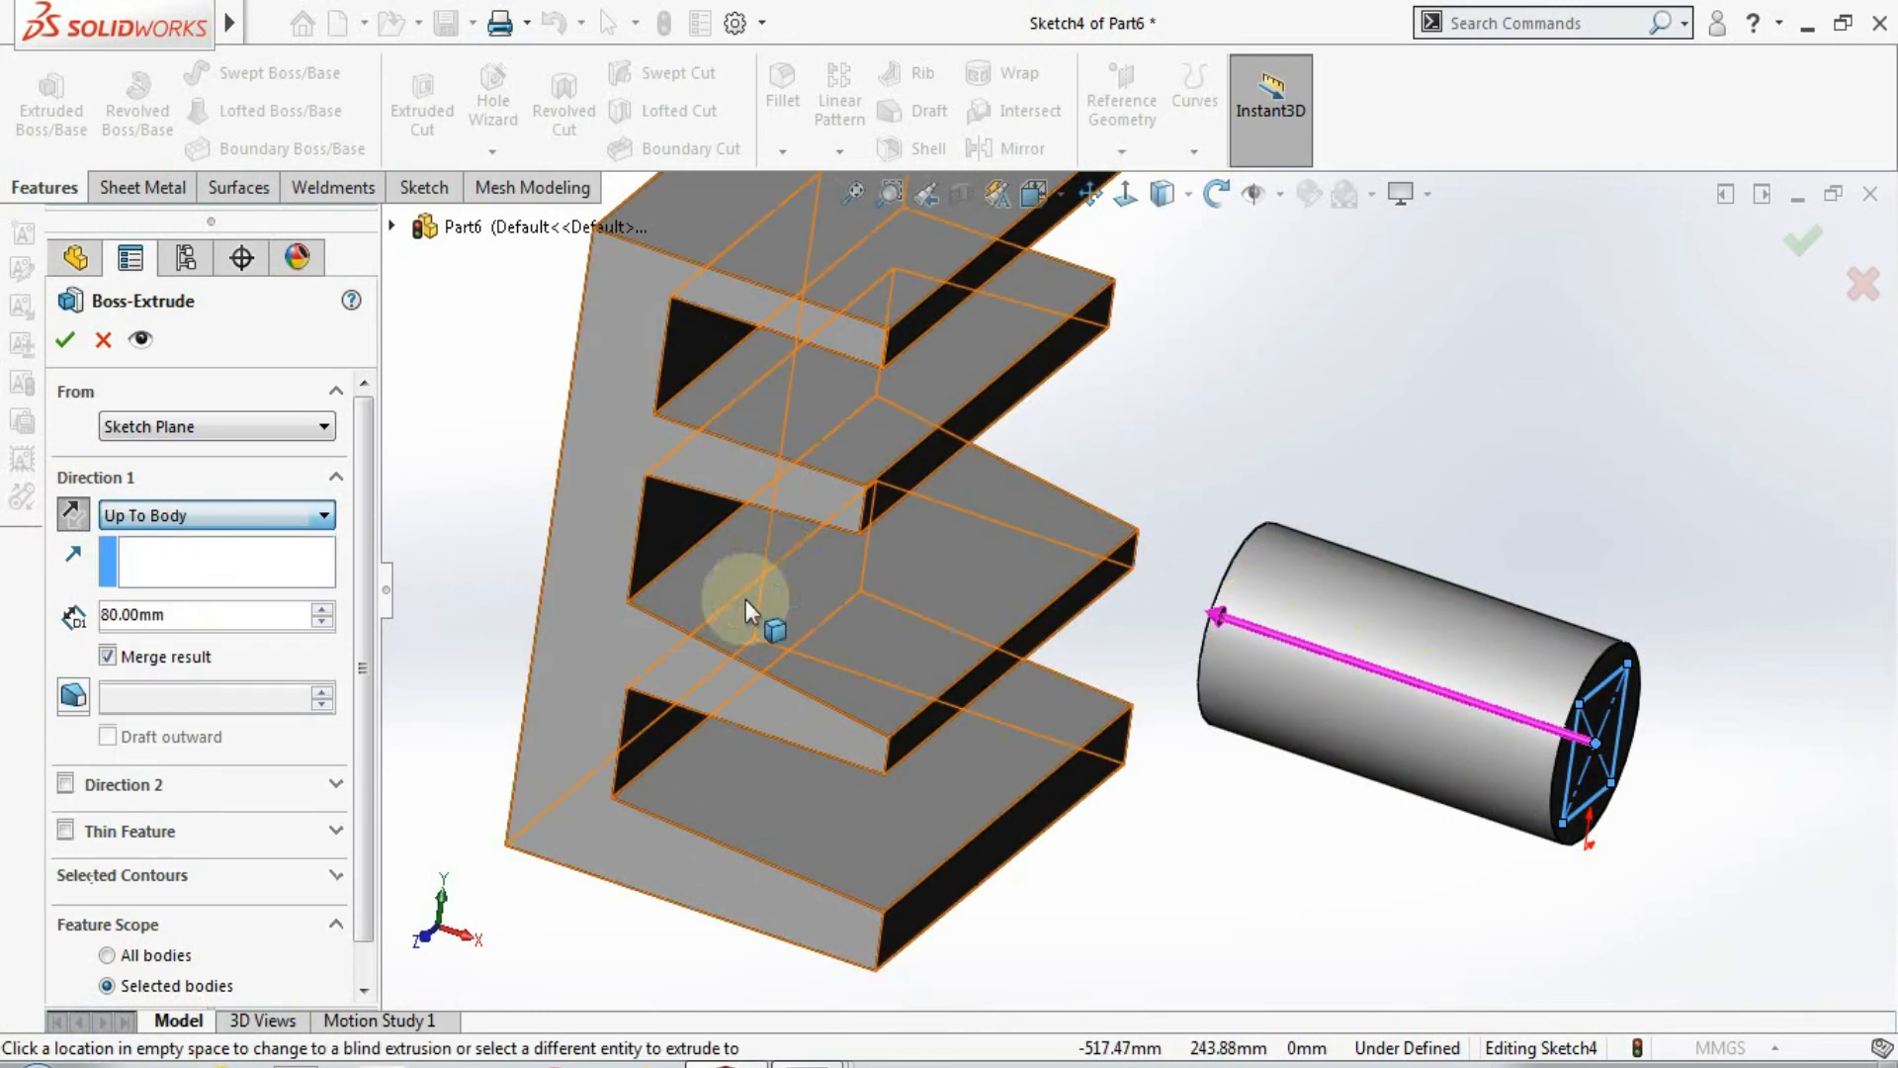
click(638, 470)
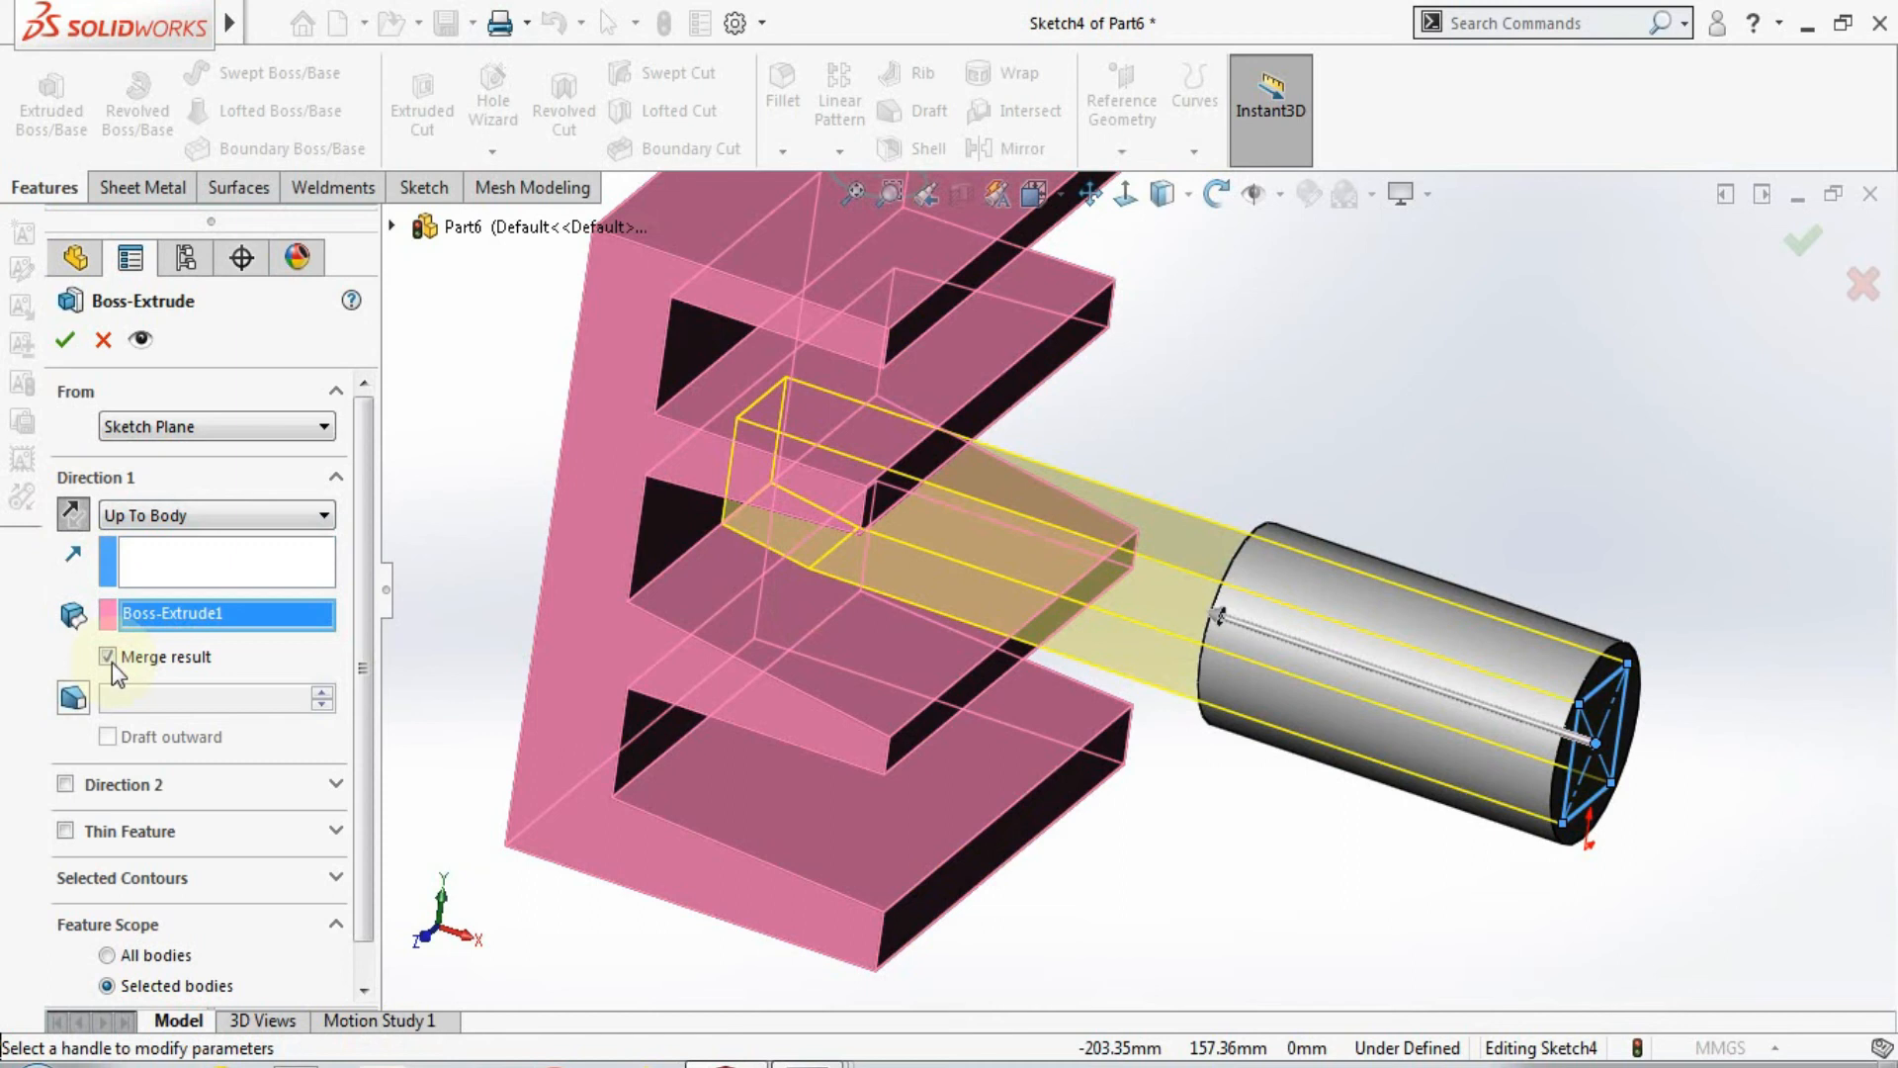
middle_drag(947, 769, 1453, 570)
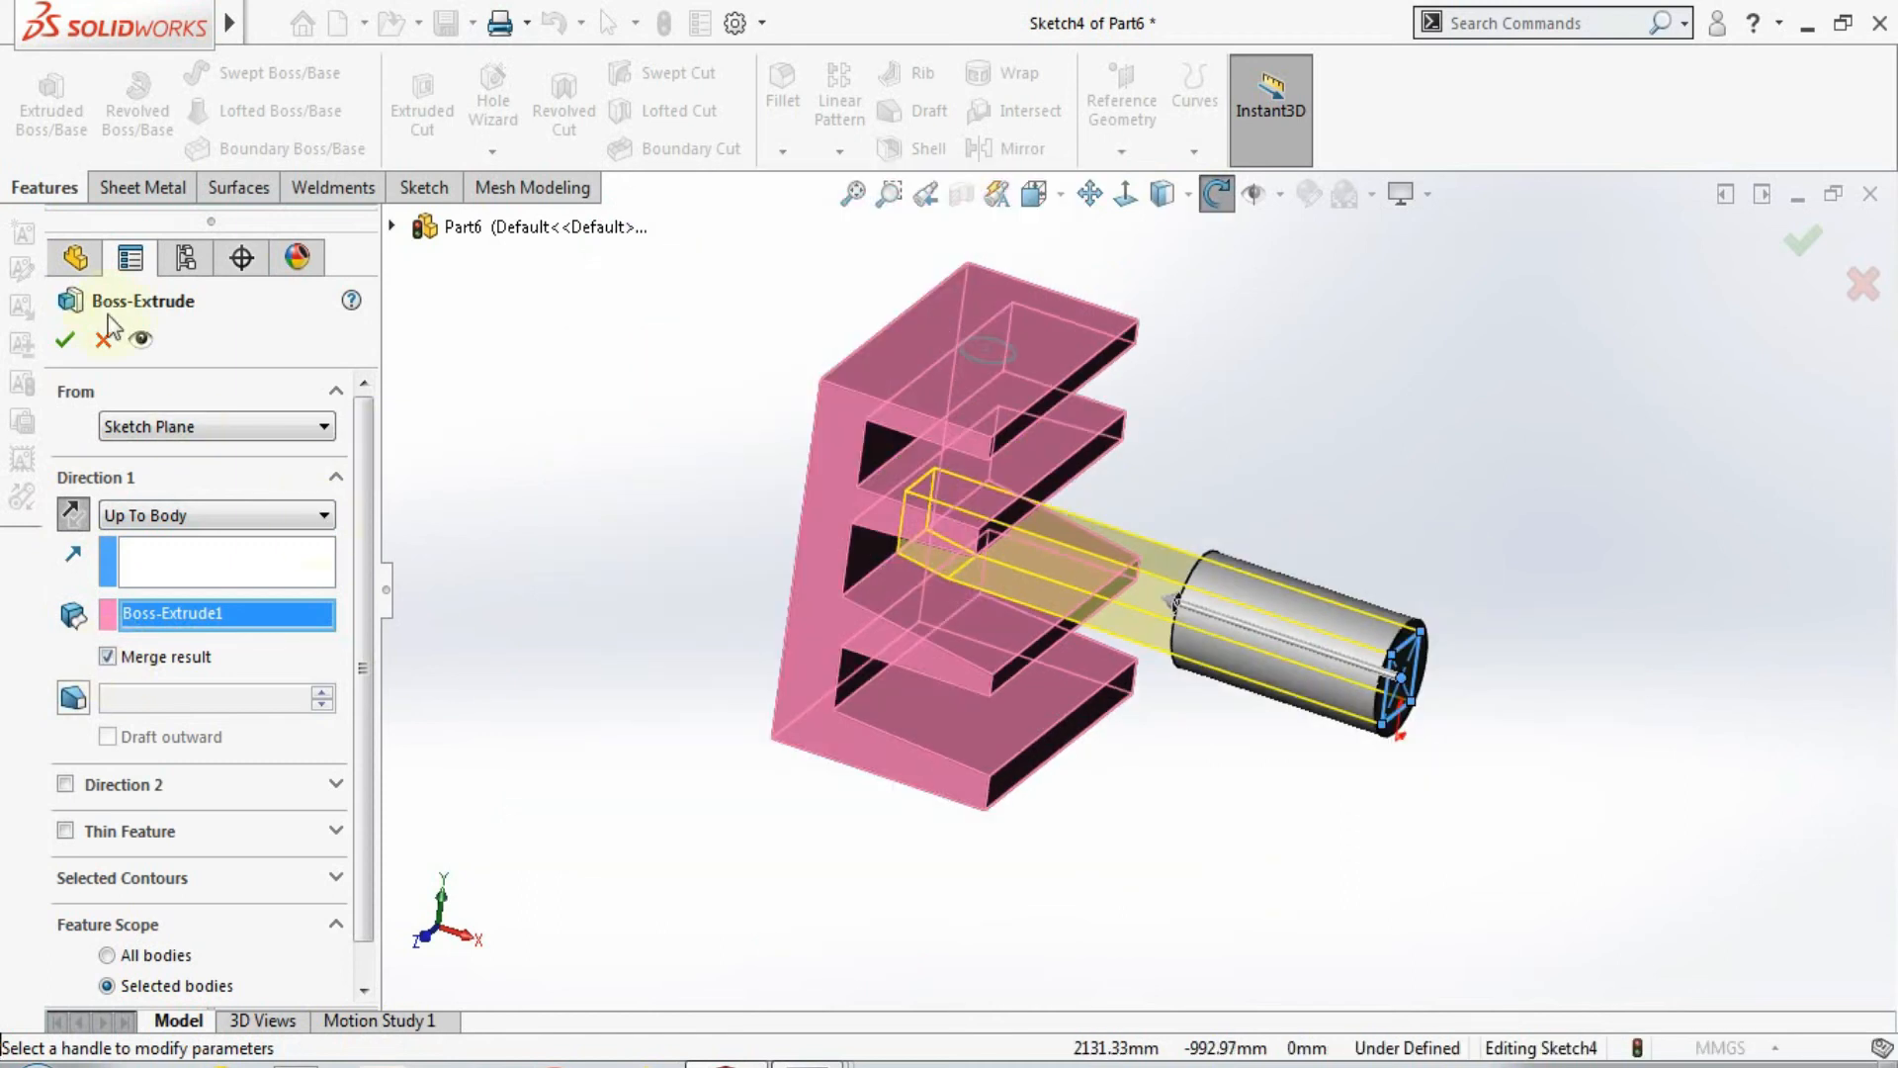
click(65, 341)
Step: Examine how the rectangular boss joins the cylinder to the four-armed body and undo the boss extrusion
scroll(1190, 571, down, 4)
scroll(1143, 613, down, 3)
middle_drag(1143, 613, 1052, 397)
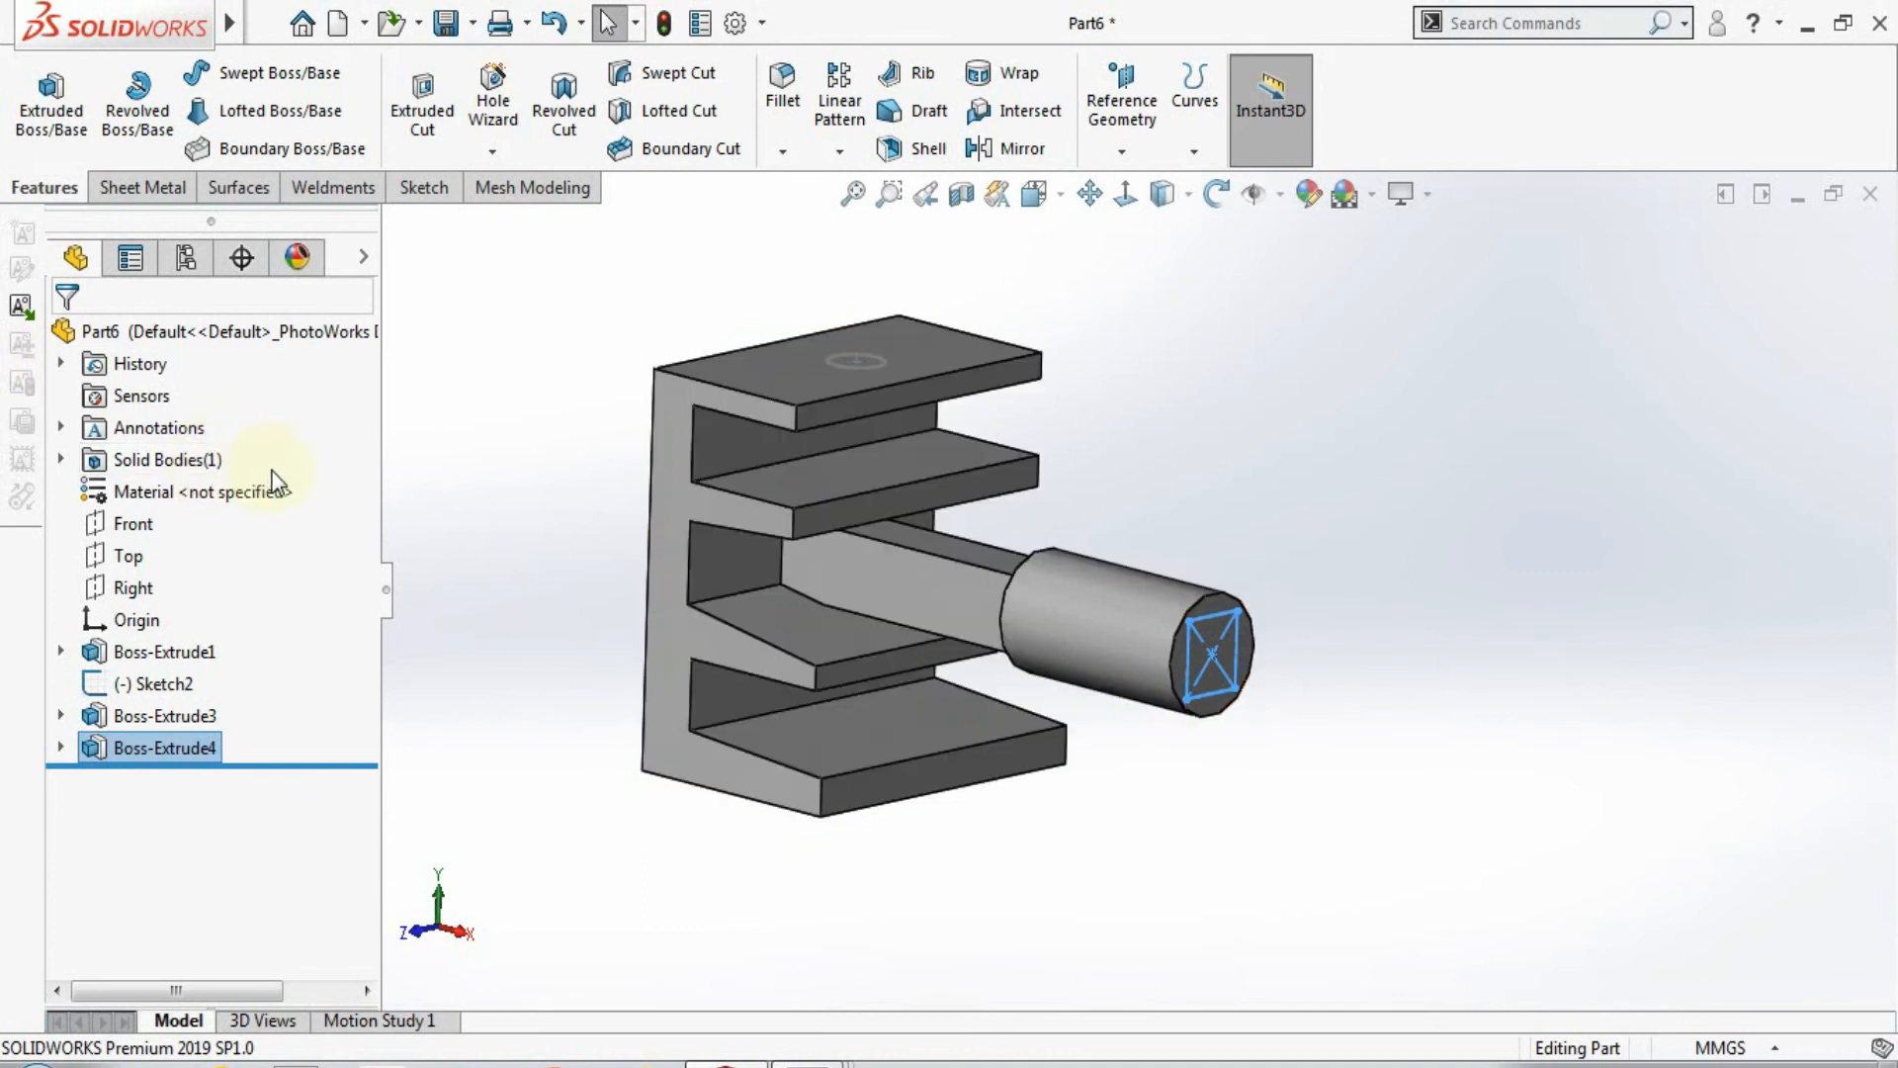
key(ctrl+z)
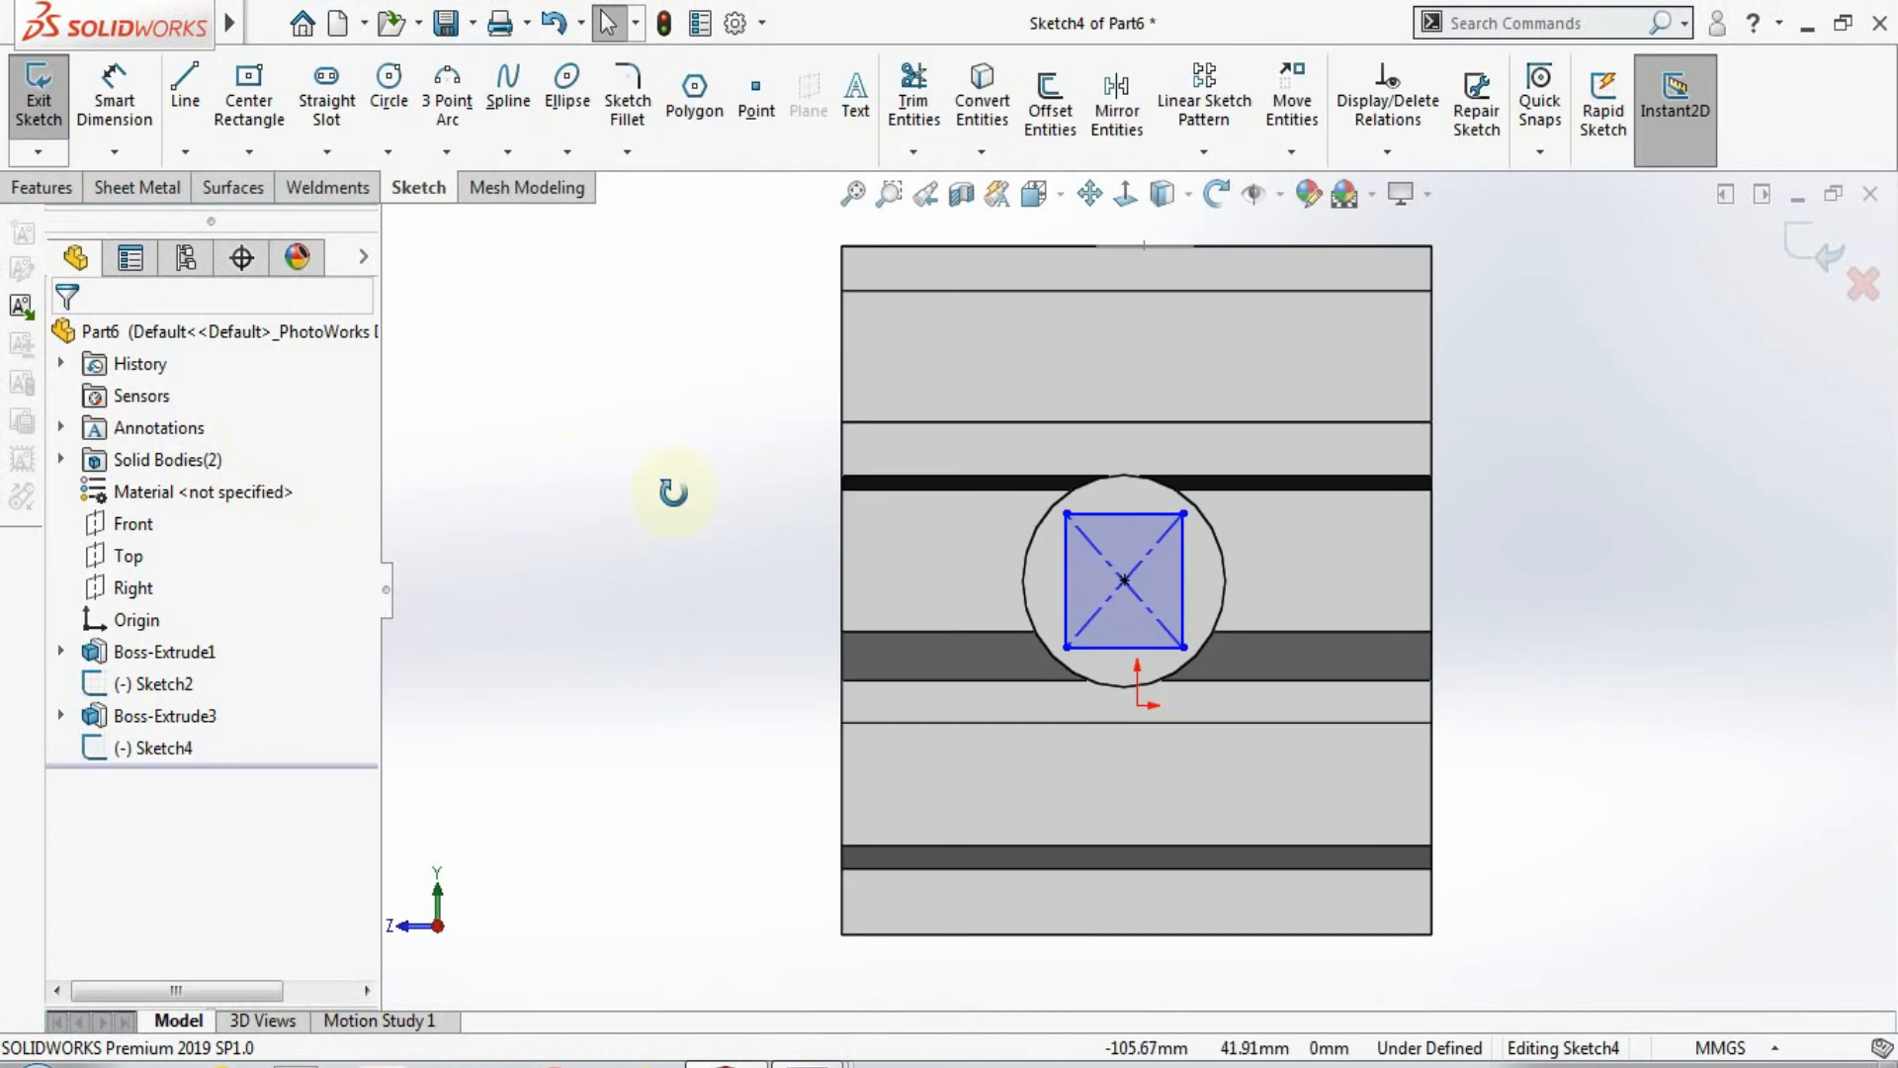
Step: Try to extrude the rectangle from a Vertex start condition, using the bottom corner of the four-armed part's spine
middle_drag(669, 491, 724, 584)
key(f)
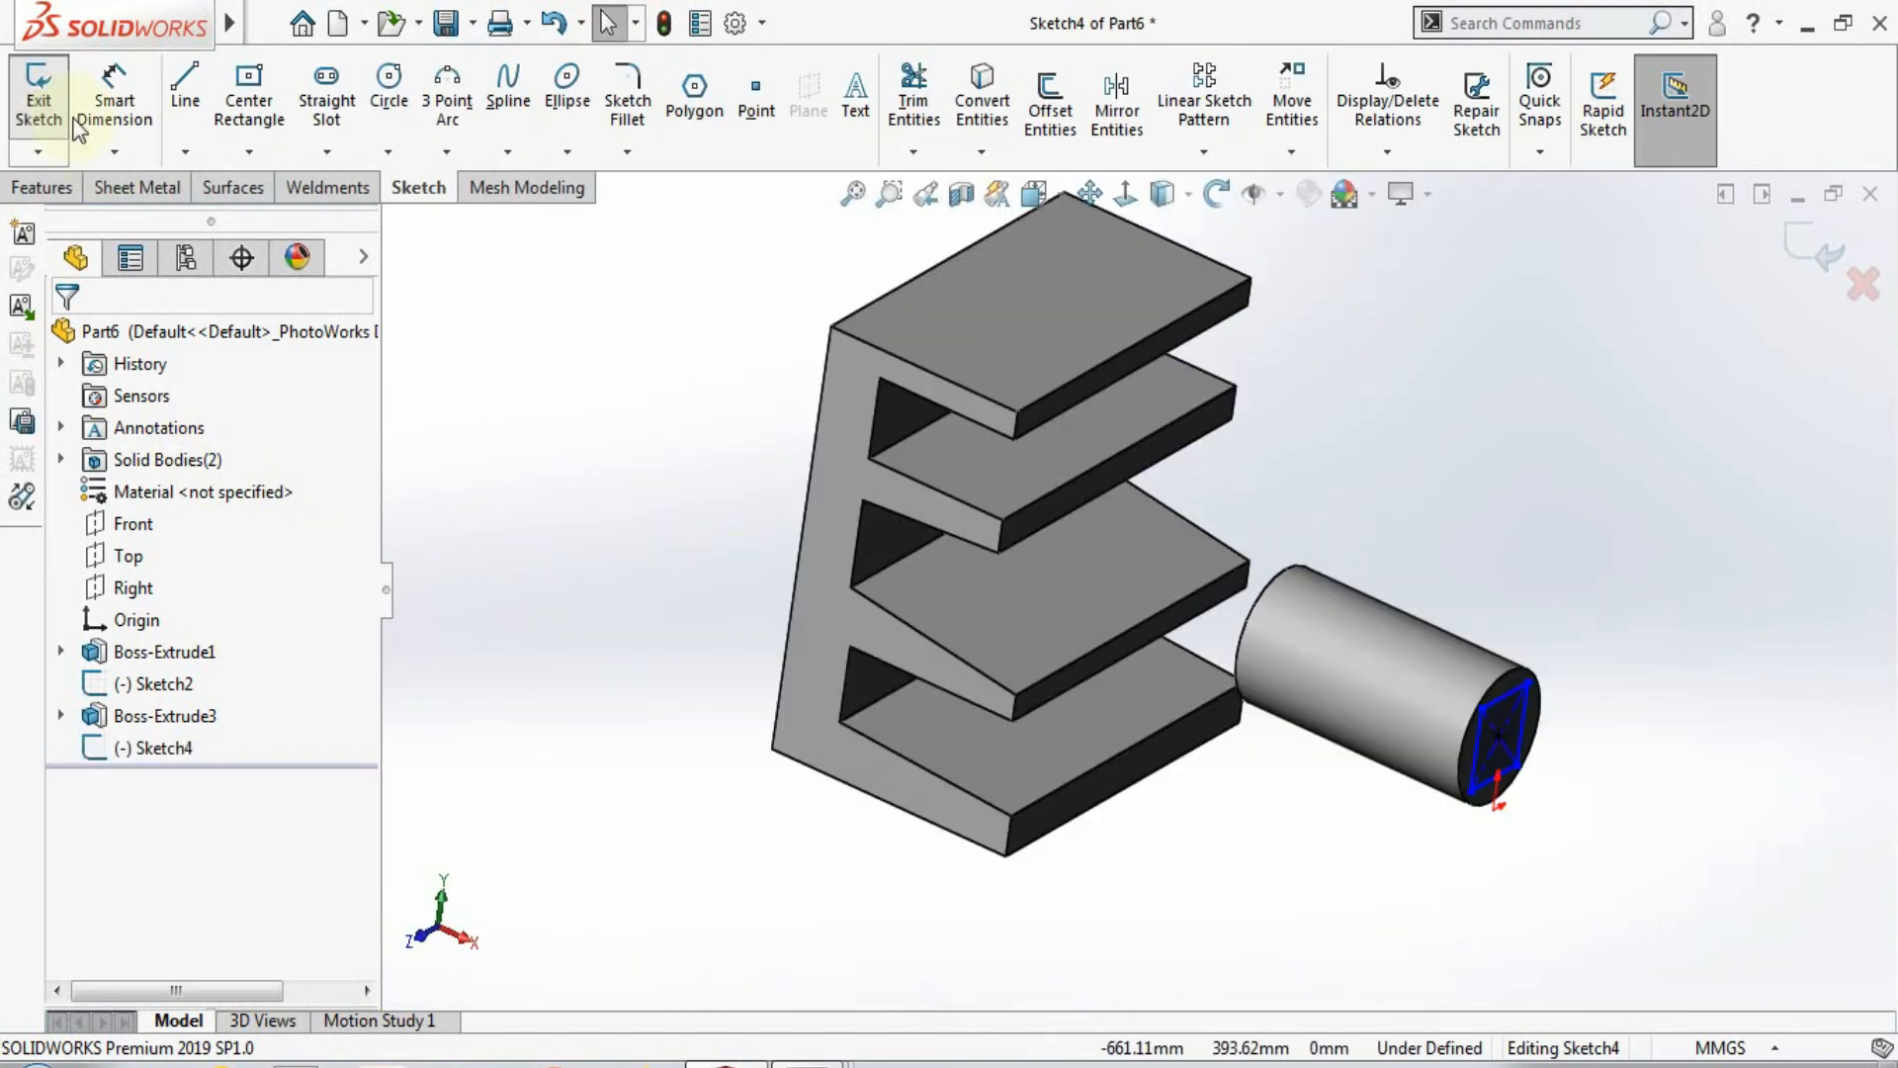
click(41, 187)
click(51, 109)
click(275, 430)
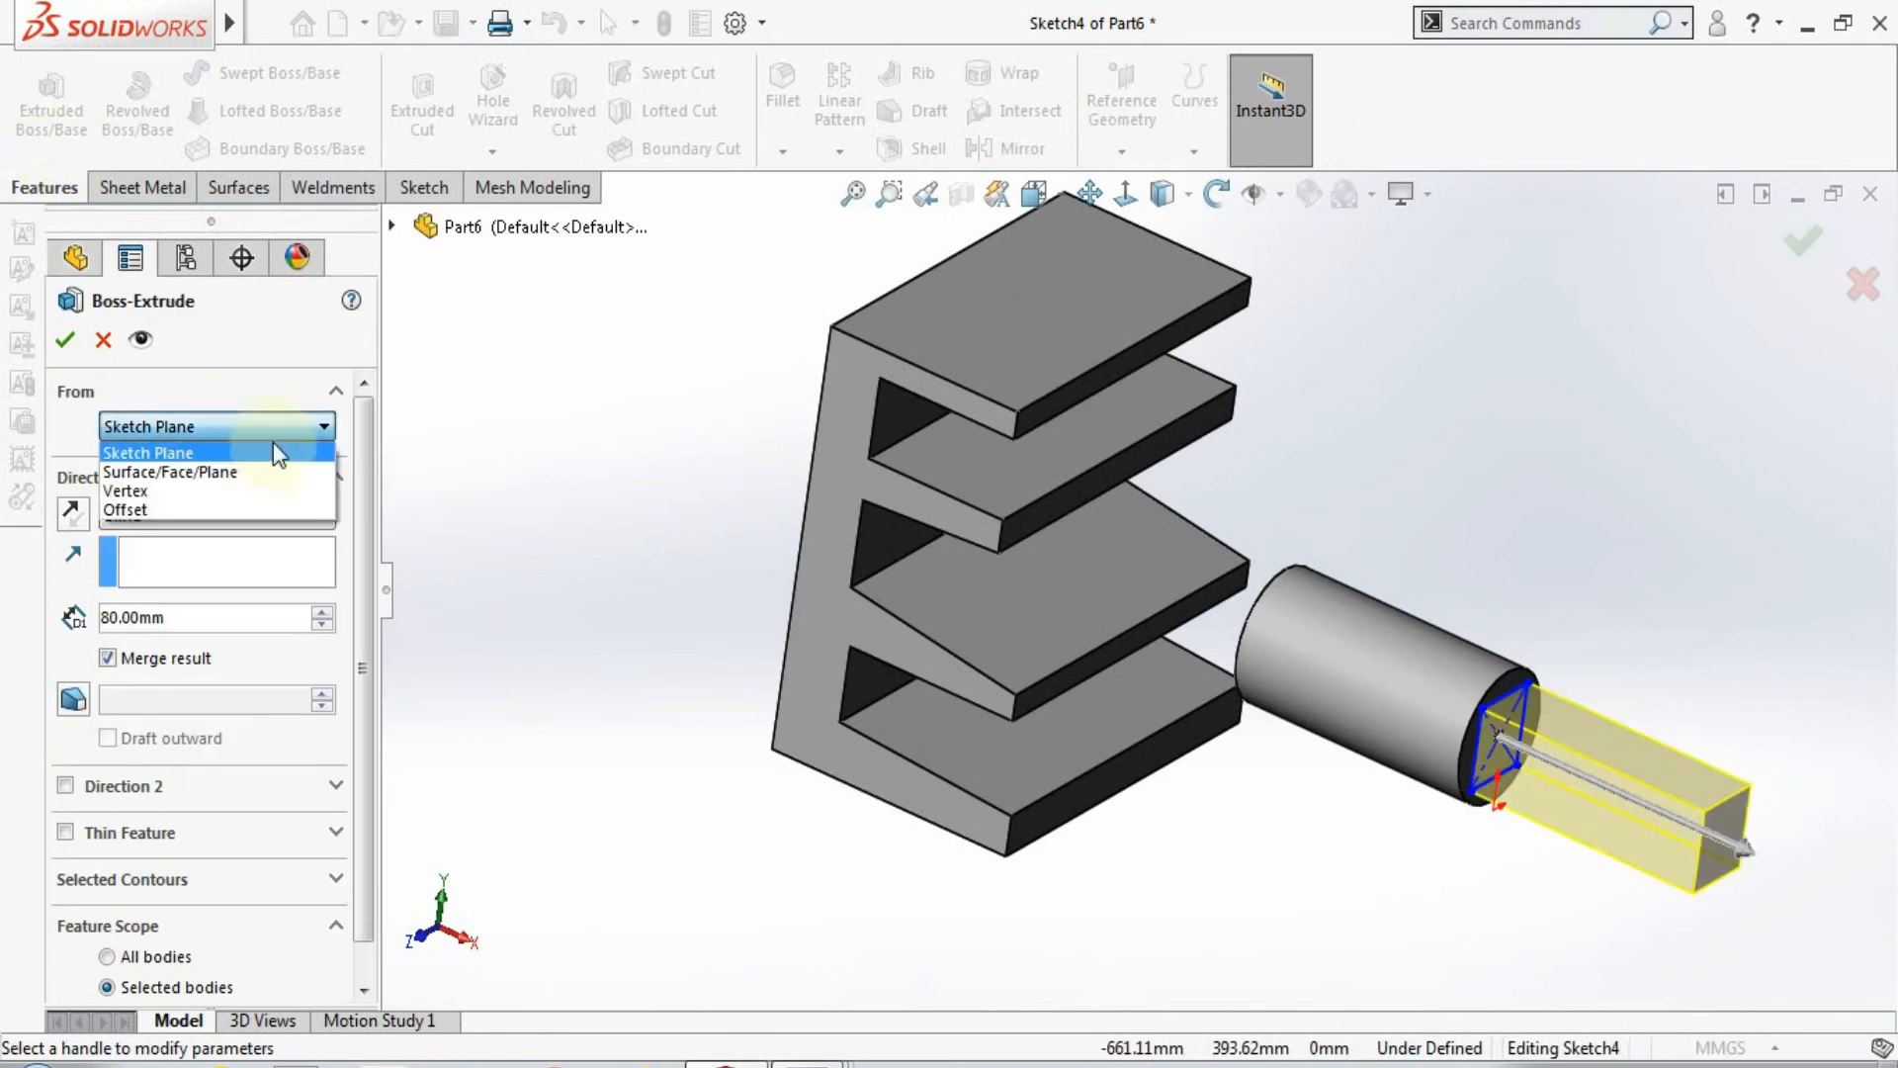
click(241, 490)
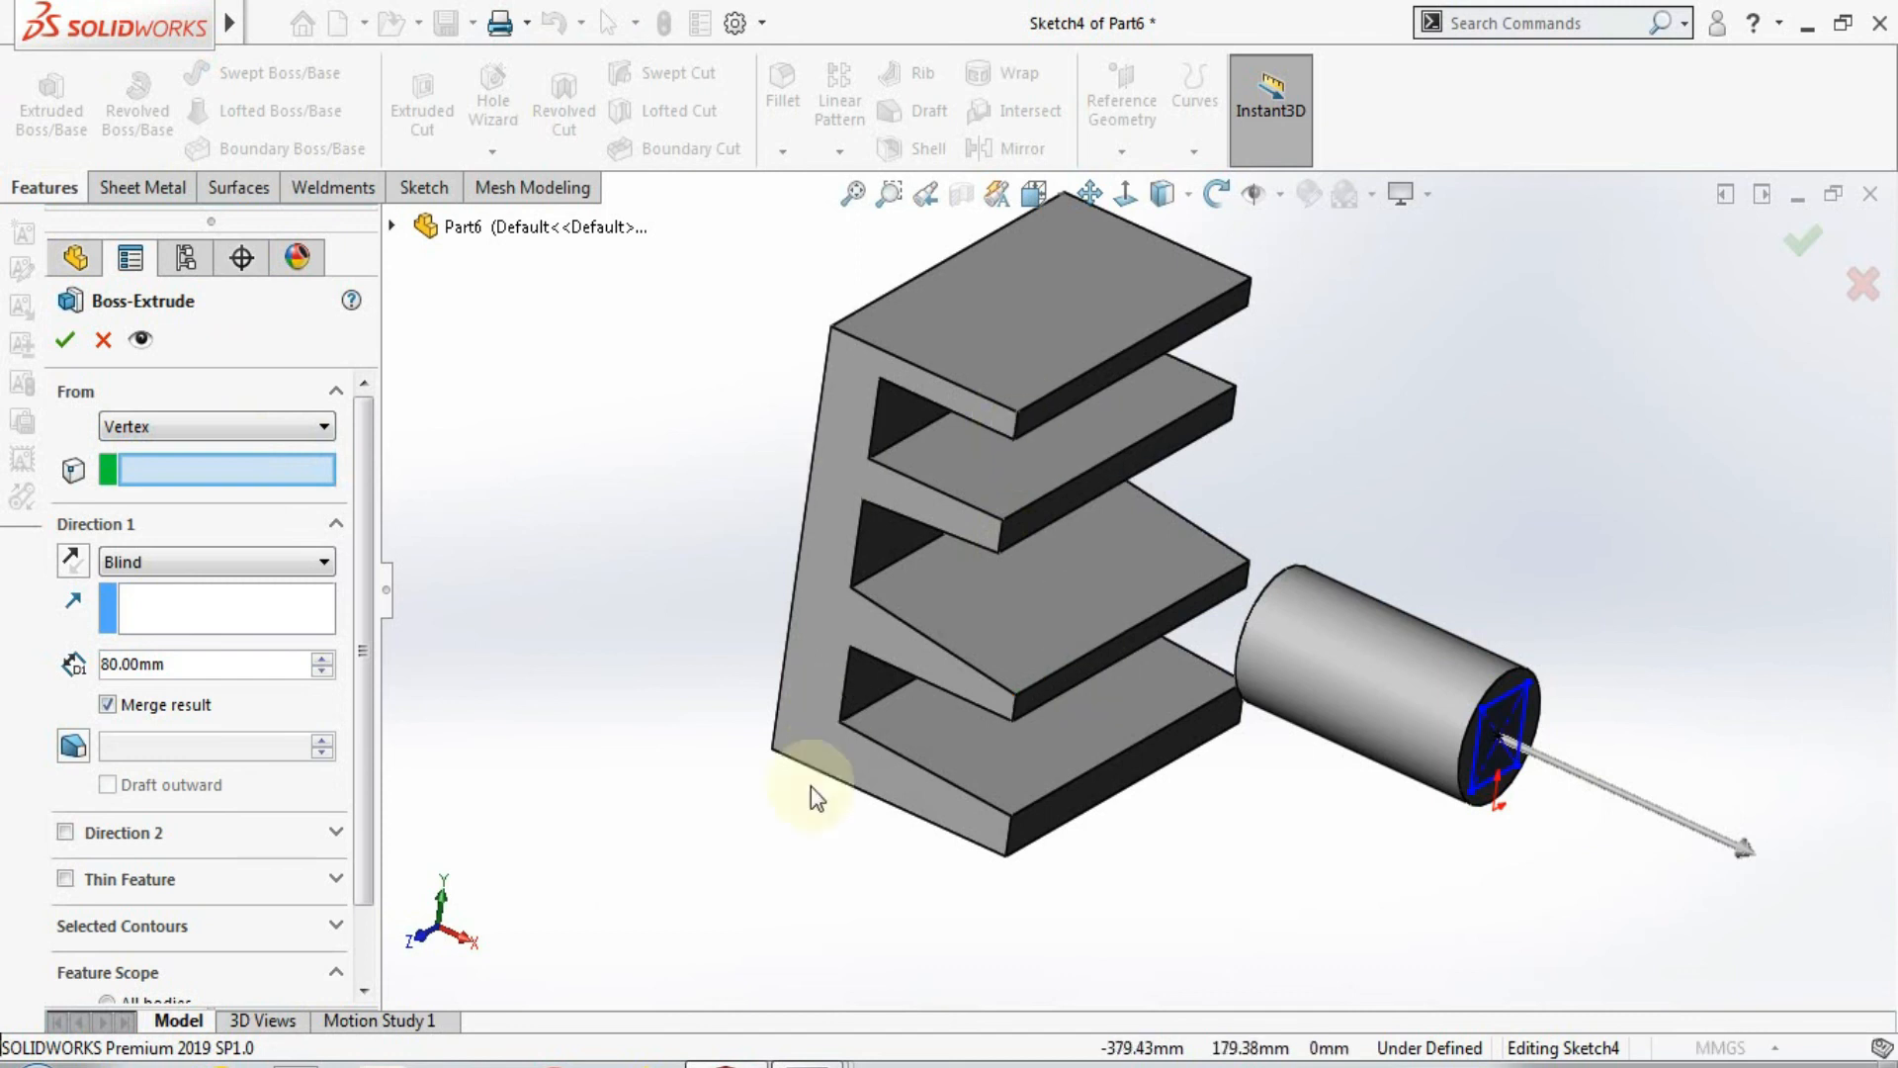
click(774, 750)
middle_drag(813, 750, 905, 741)
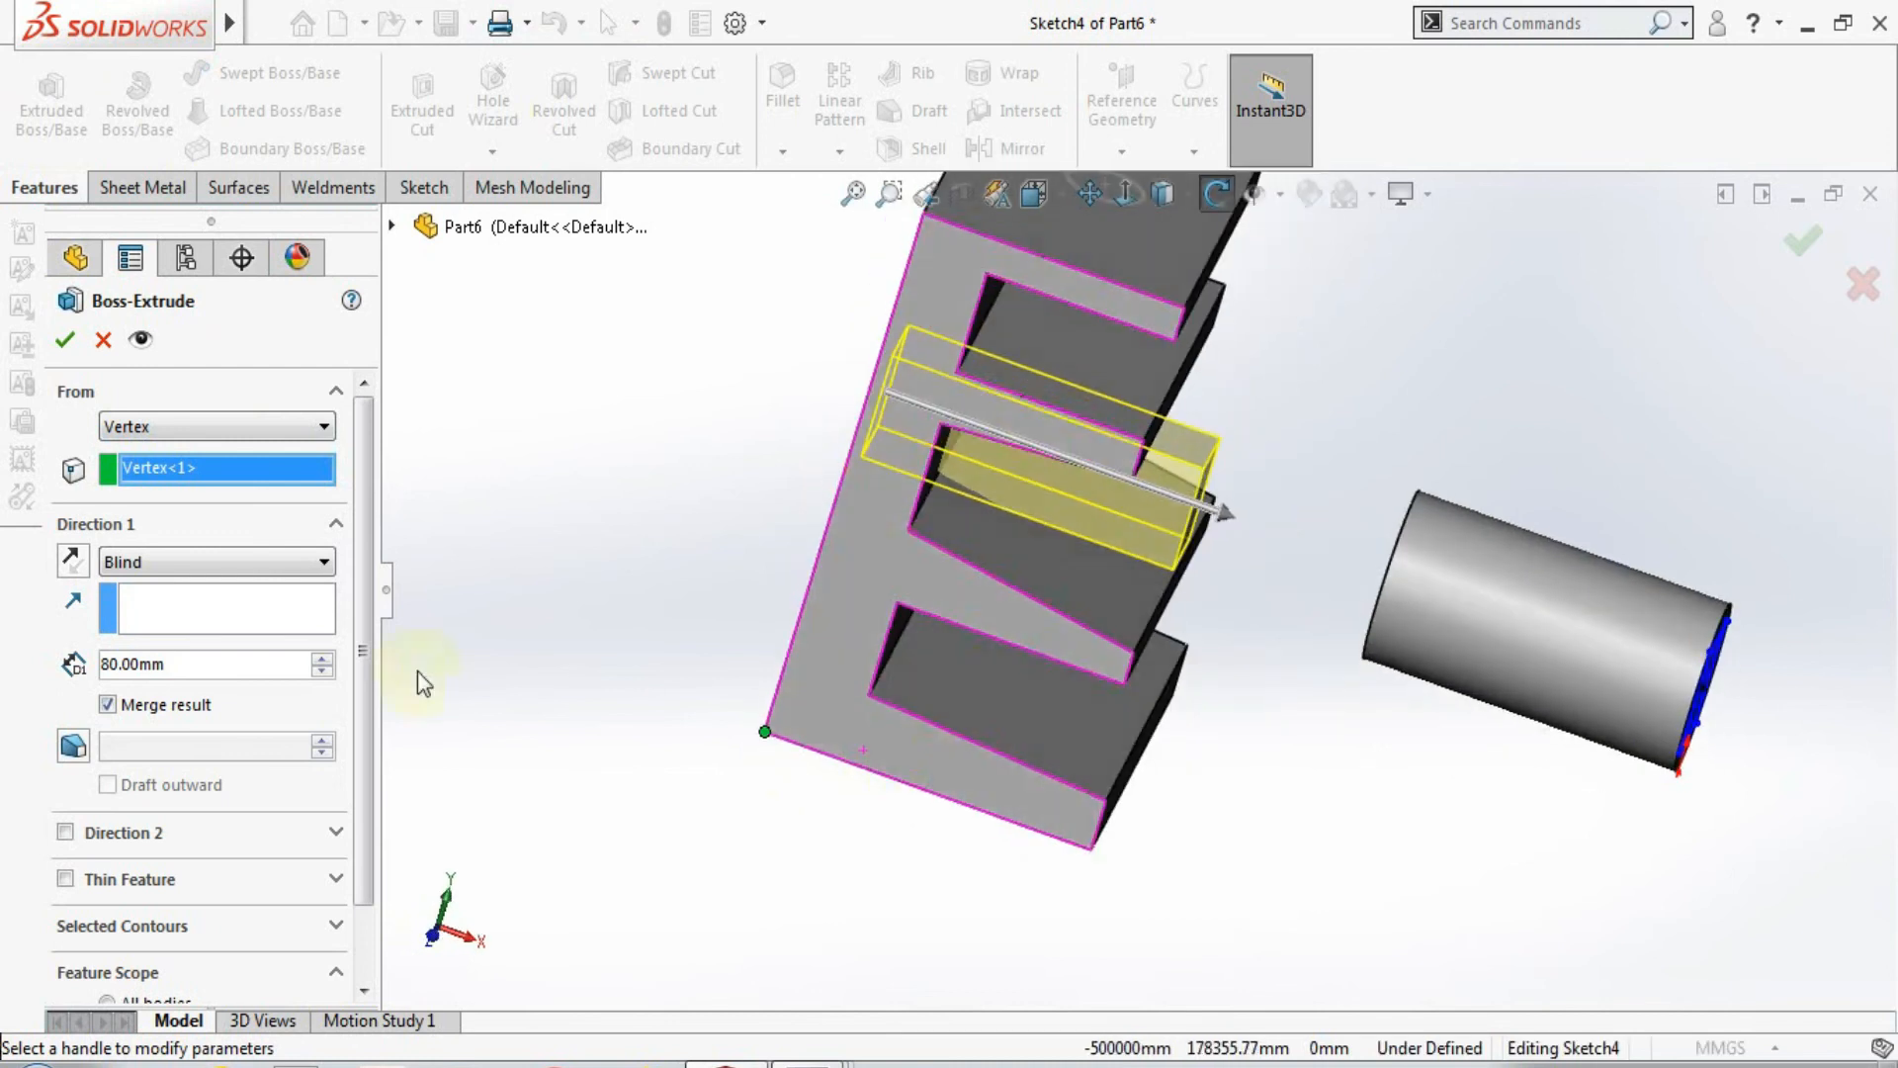
Step: Reverse the rectangular boss's direction, examine the preview beside the spine, and cancel the extrusion
click(72, 559)
middle_drag(535, 509, 510, 475)
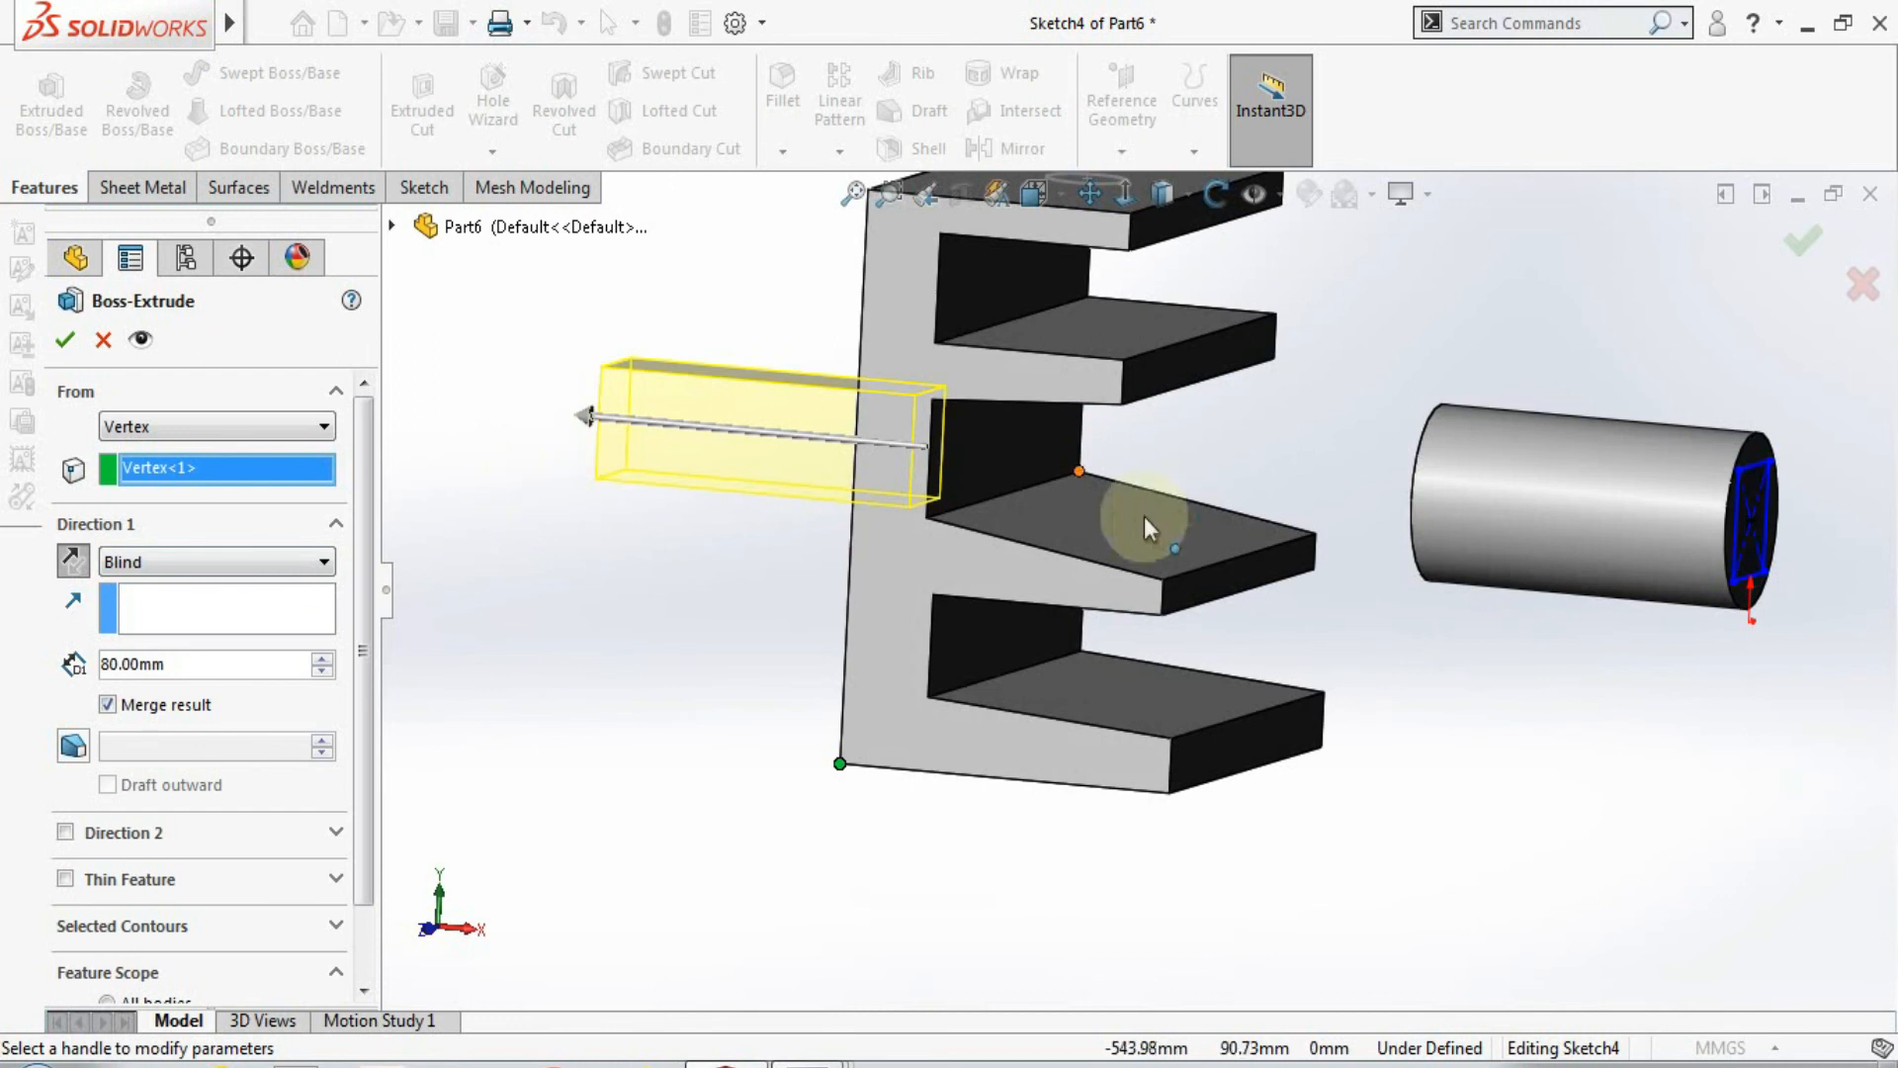
scroll(1154, 536, up, 2)
scroll(1154, 536, up, 1)
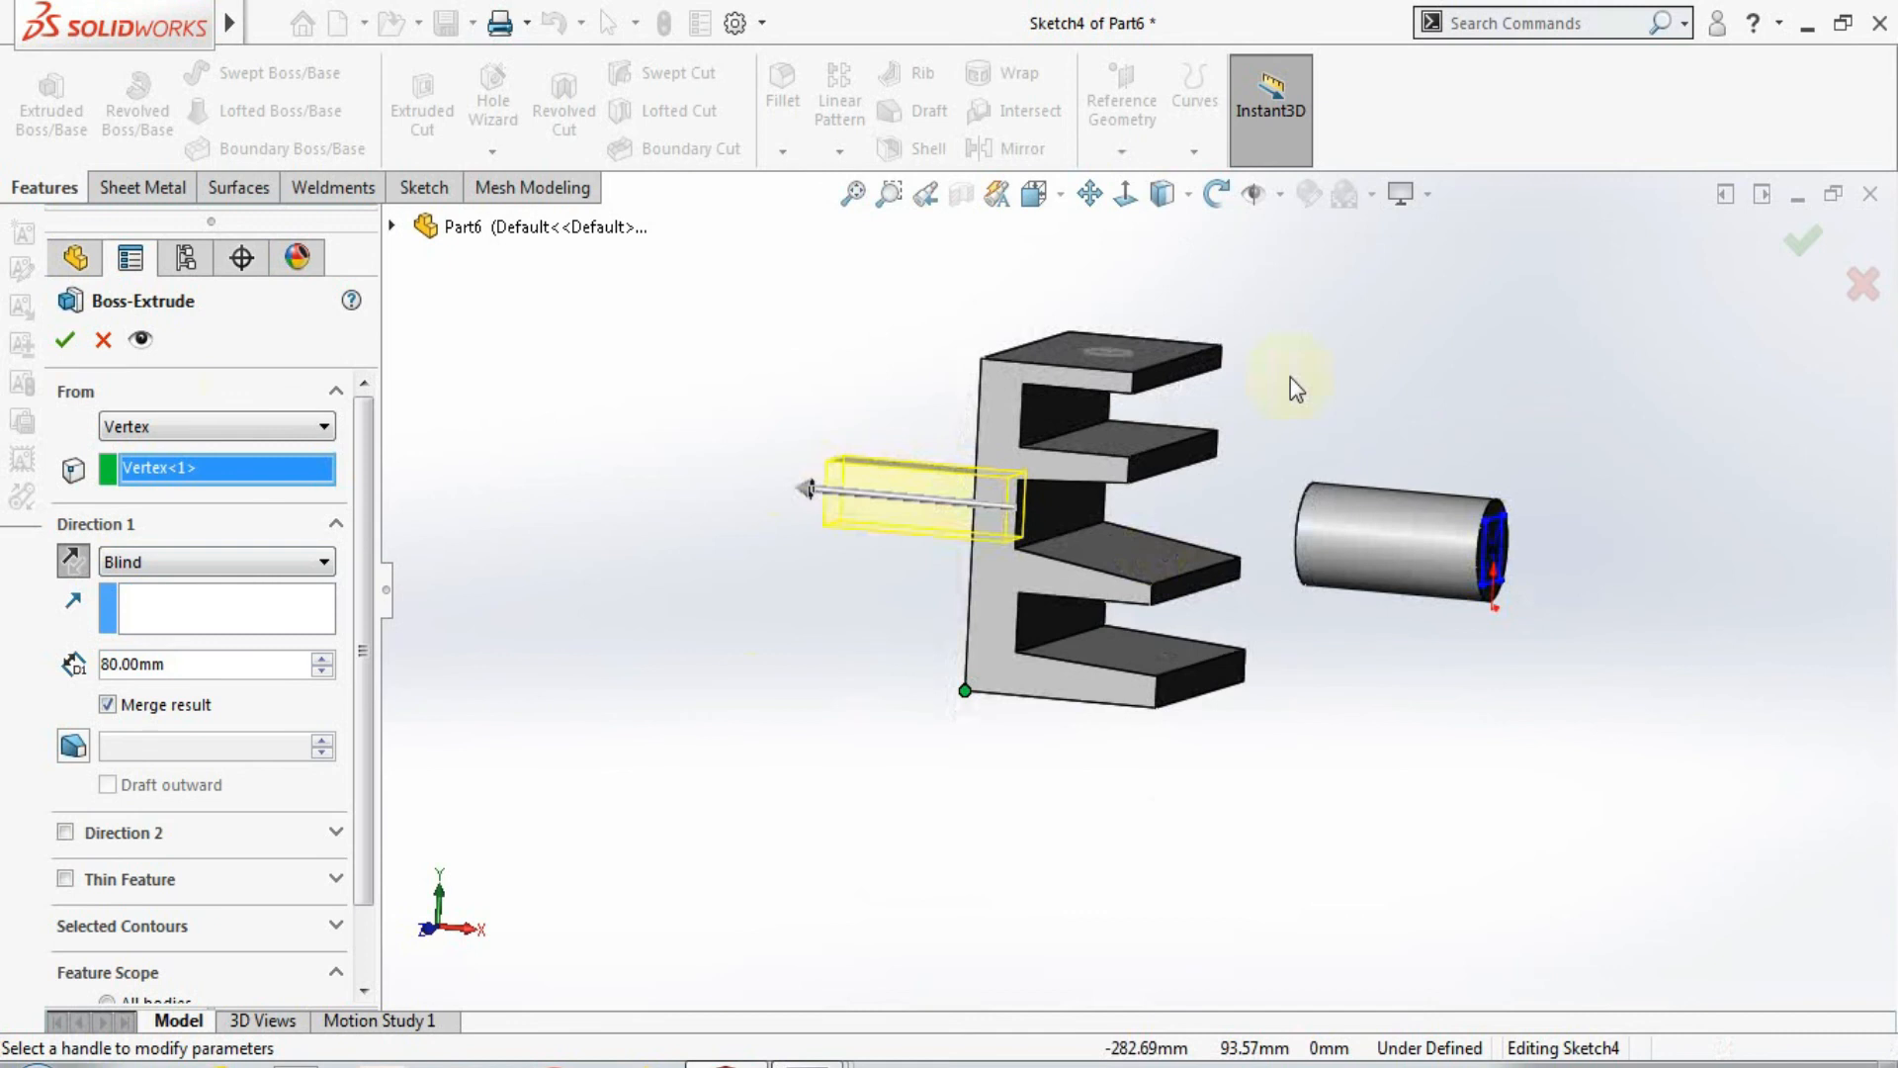
scroll(1295, 341, down, 2)
click(103, 340)
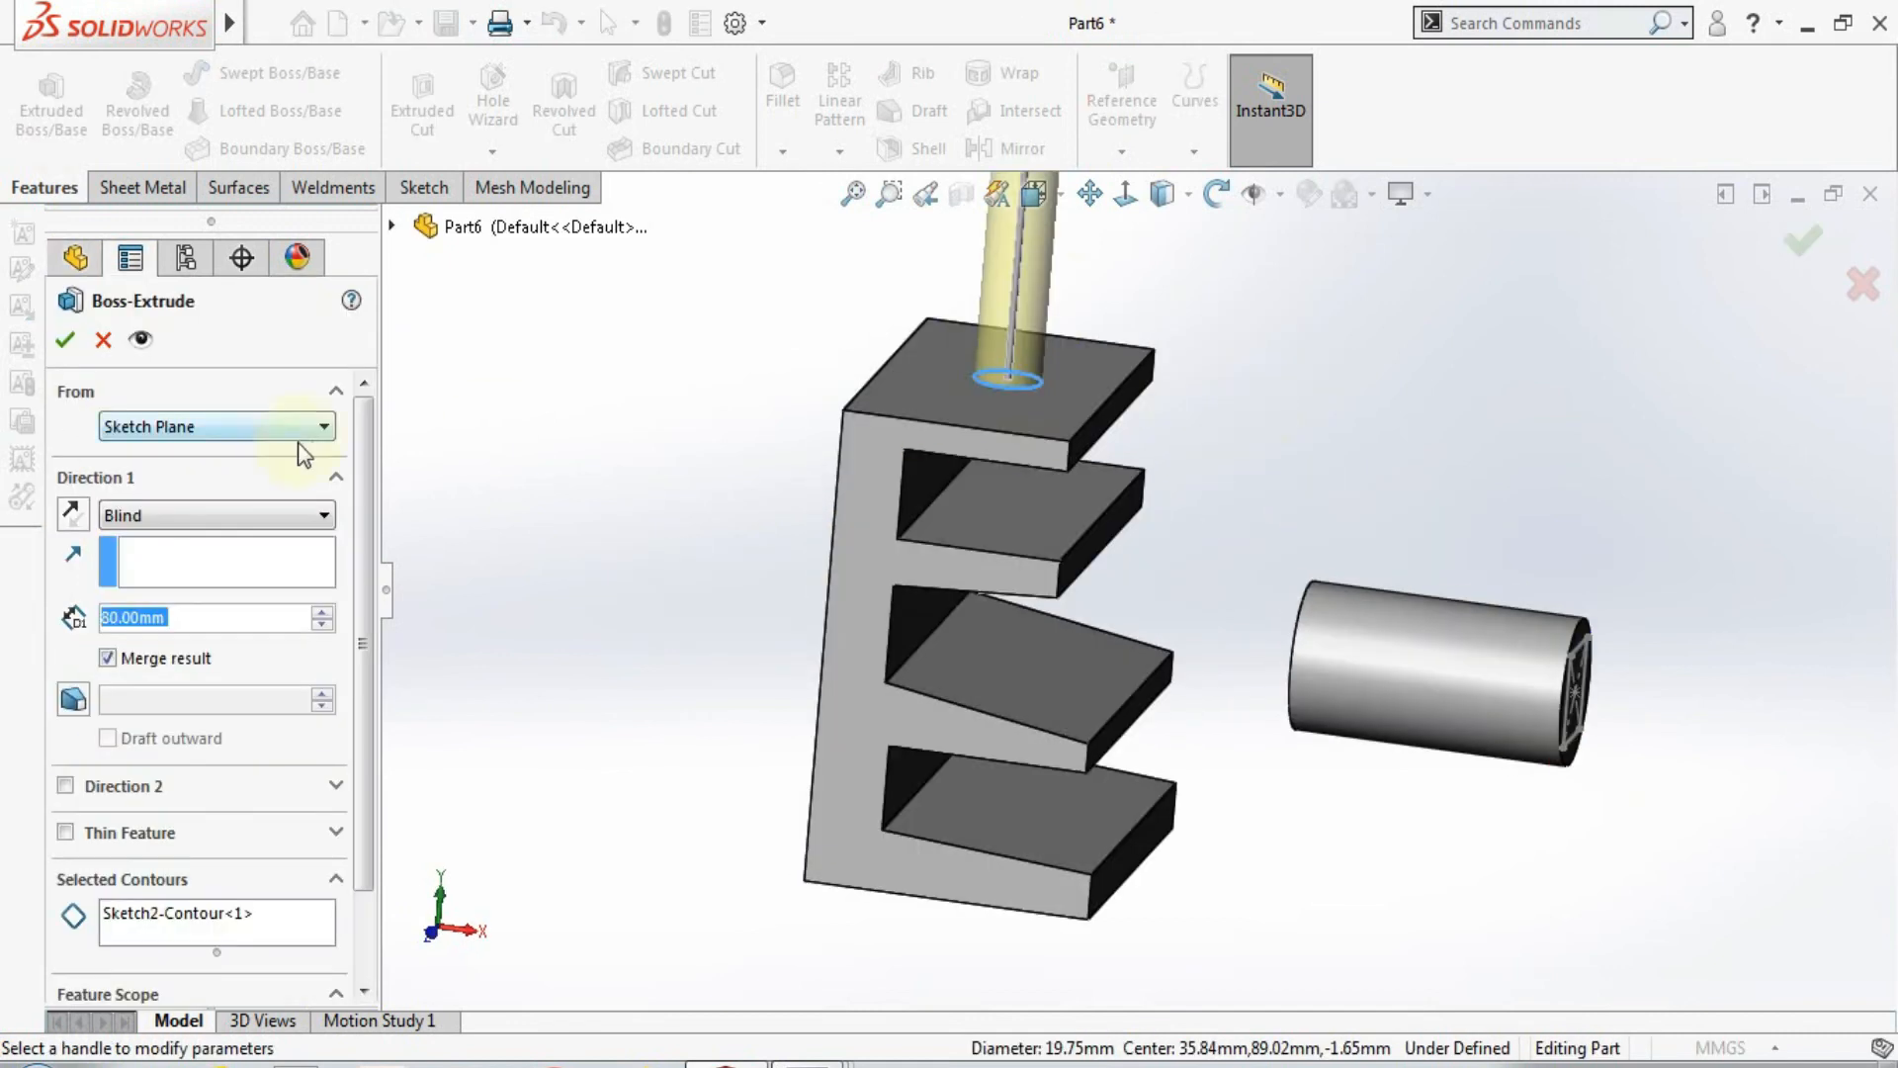
Step: Start the extrusion of the top arm's circle from Surface/Face/Plane, using the third arm's sloped upper face
click(191, 426)
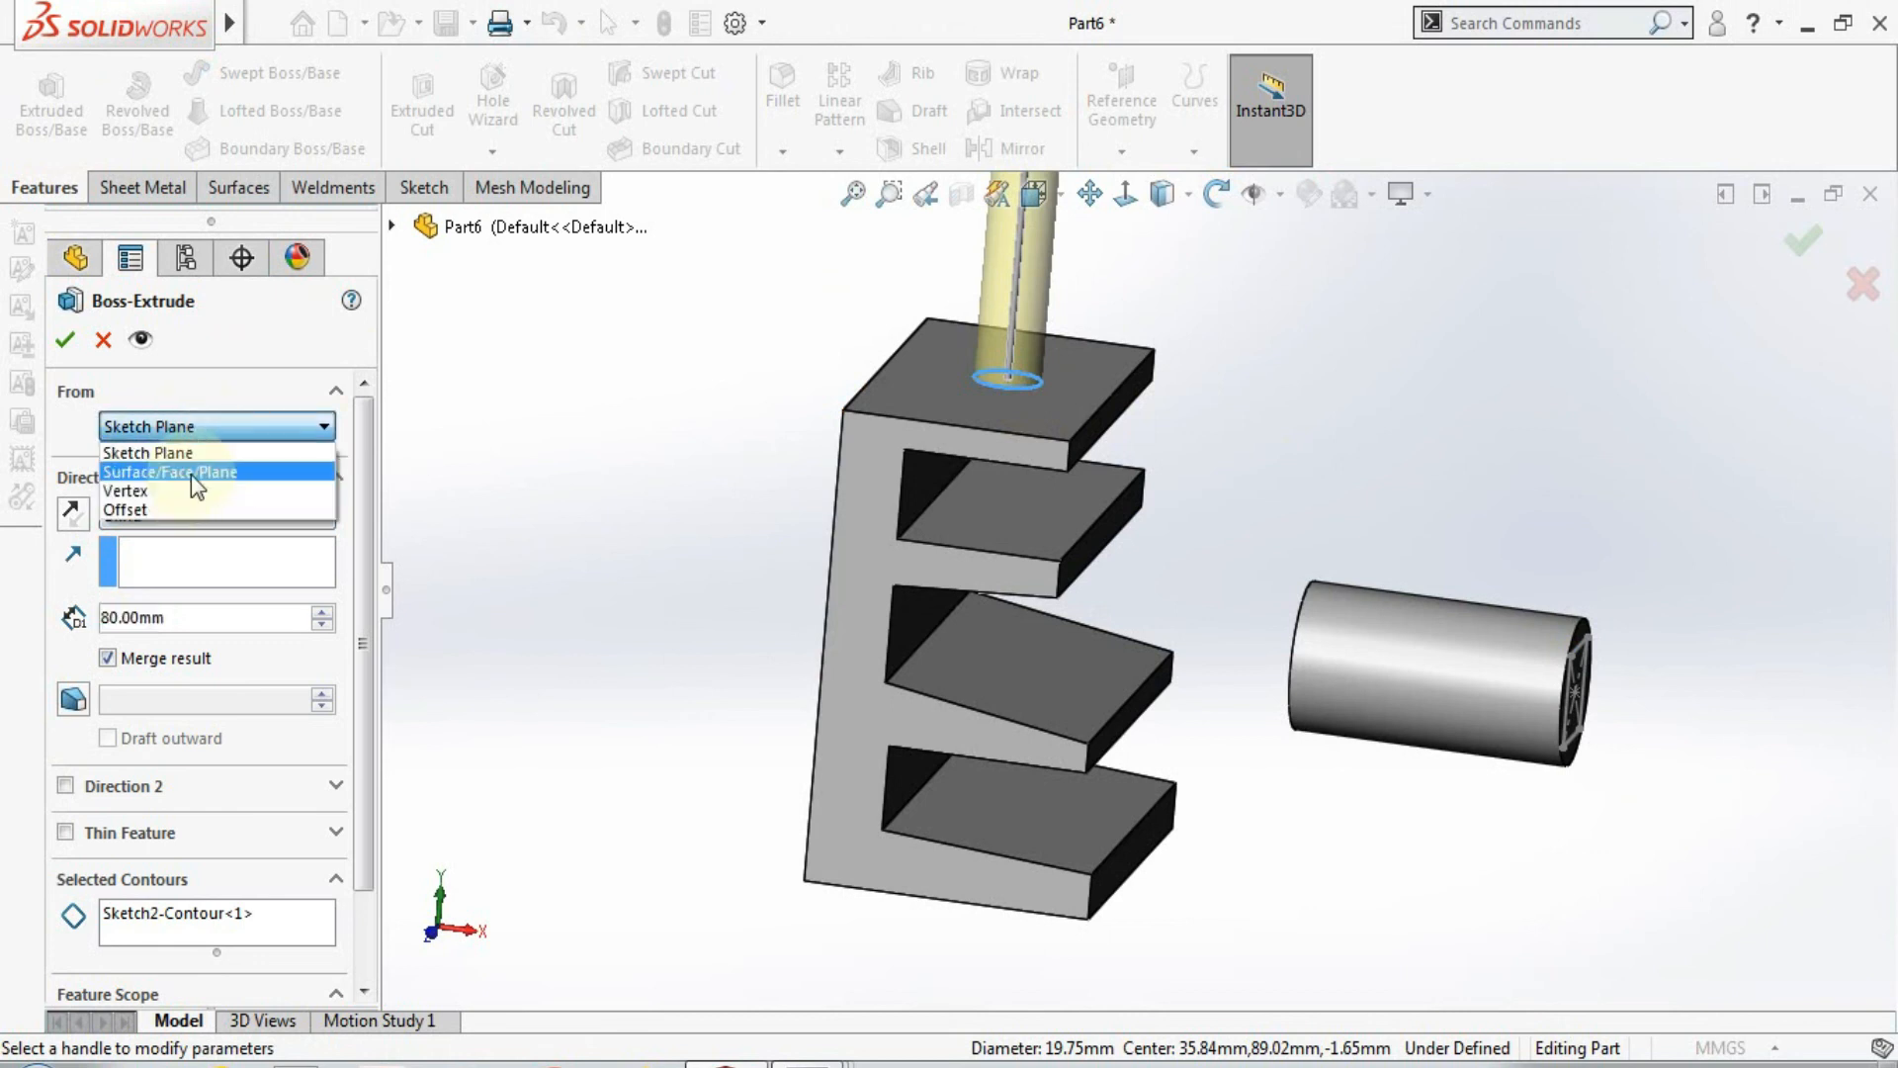
click(192, 475)
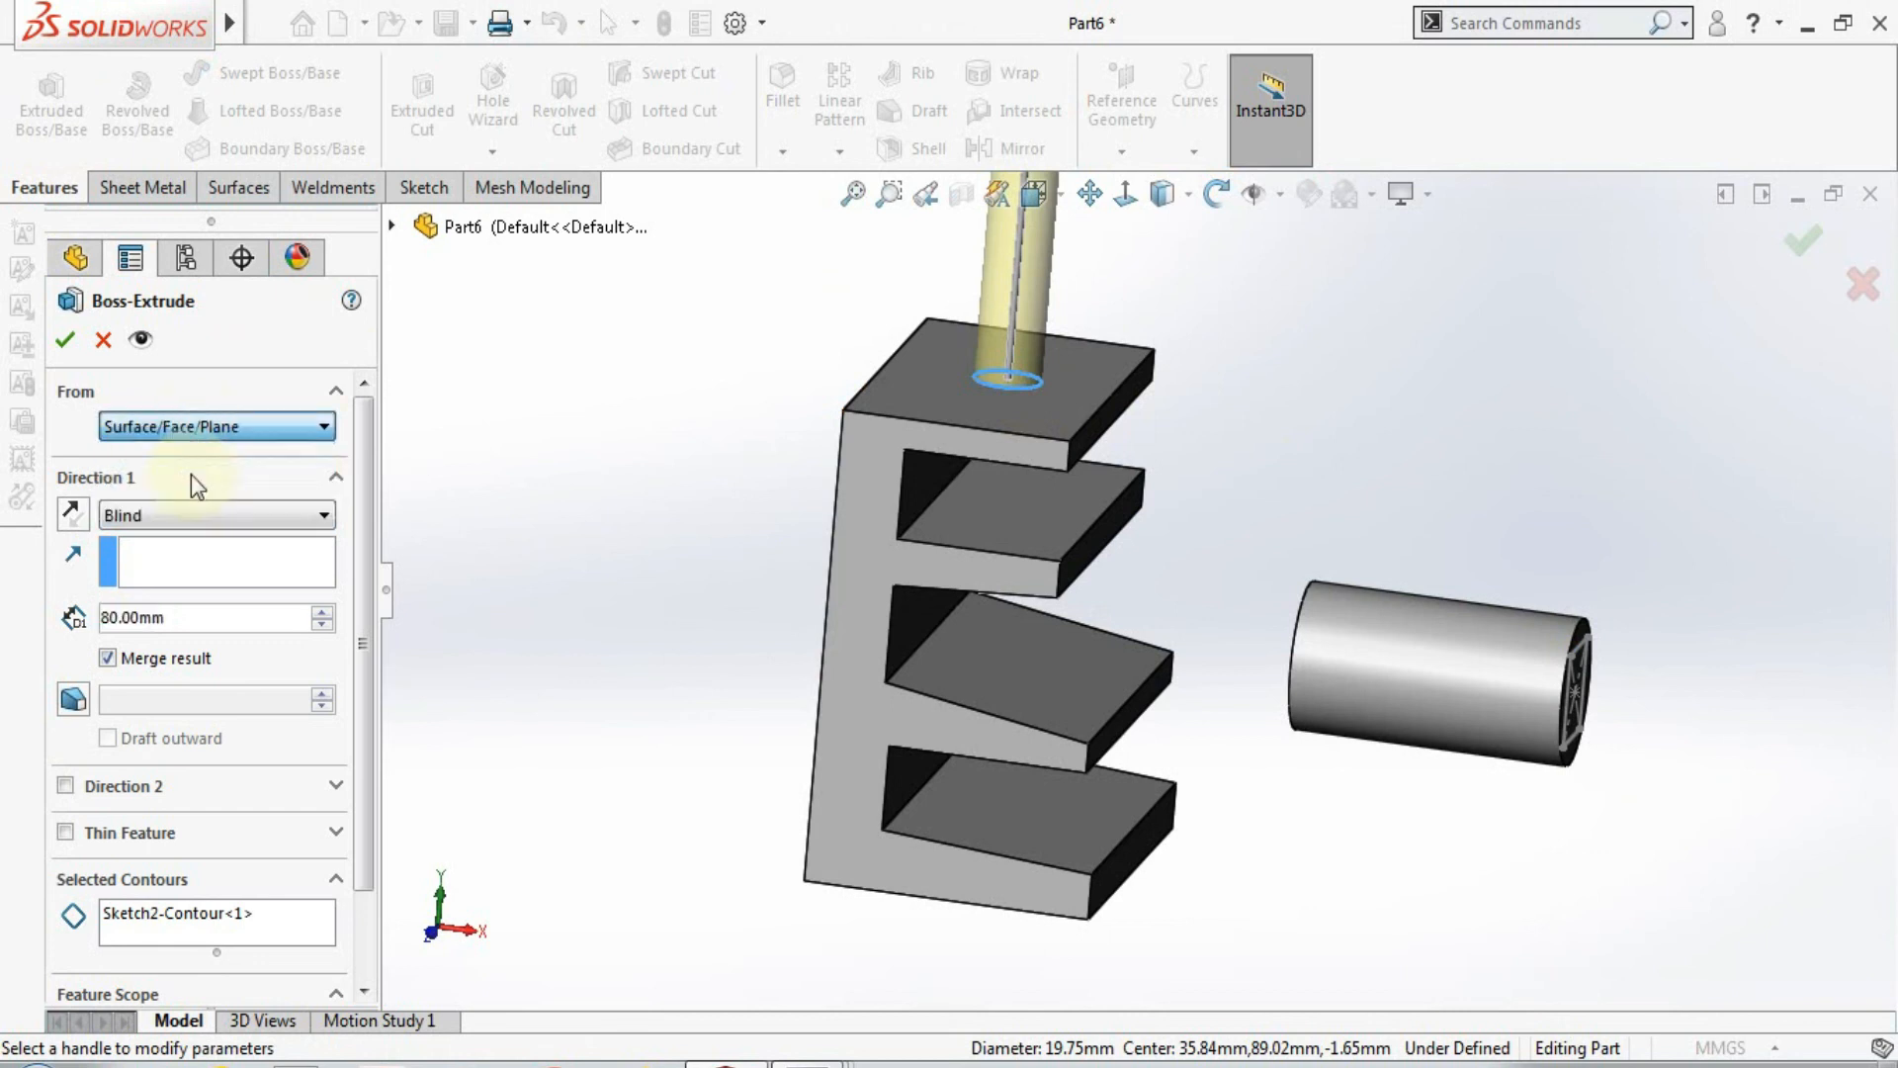
click(1050, 689)
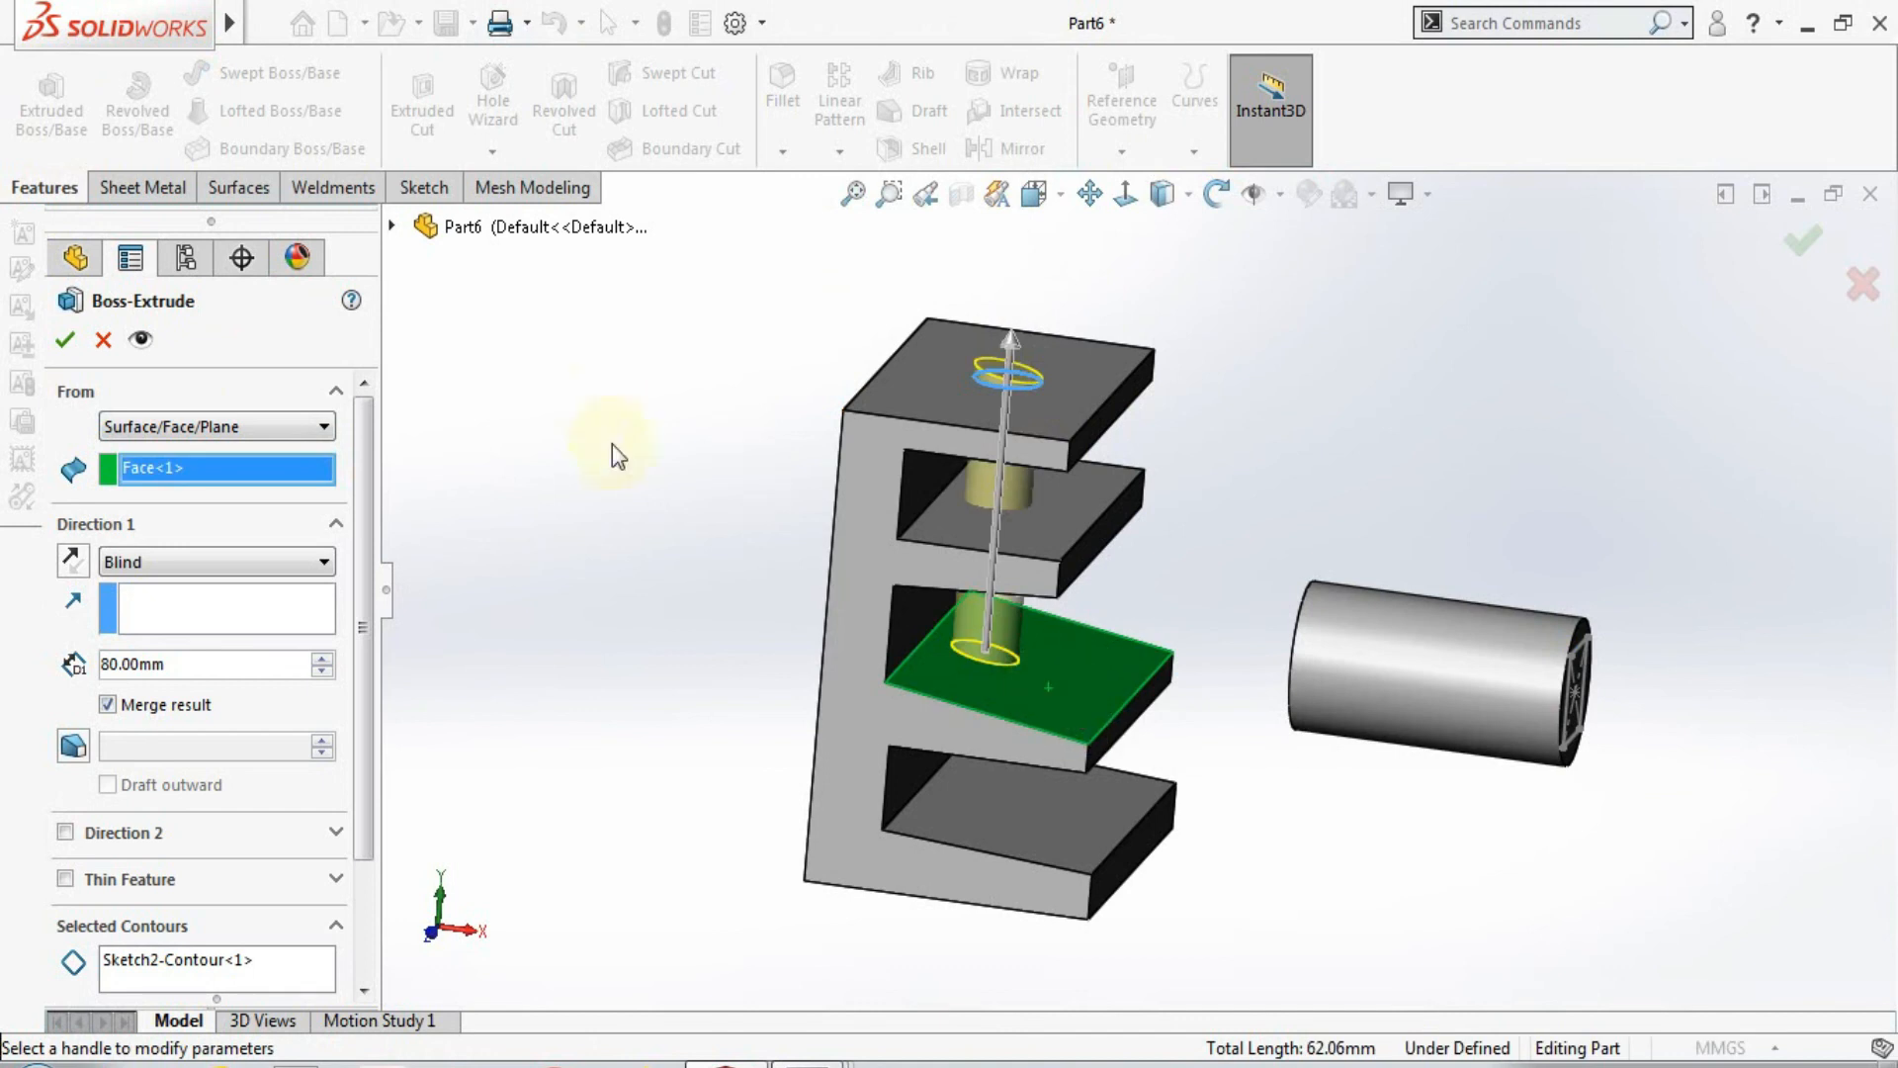
scroll(614, 444, down, 1)
middle_drag(614, 444, 525, 398)
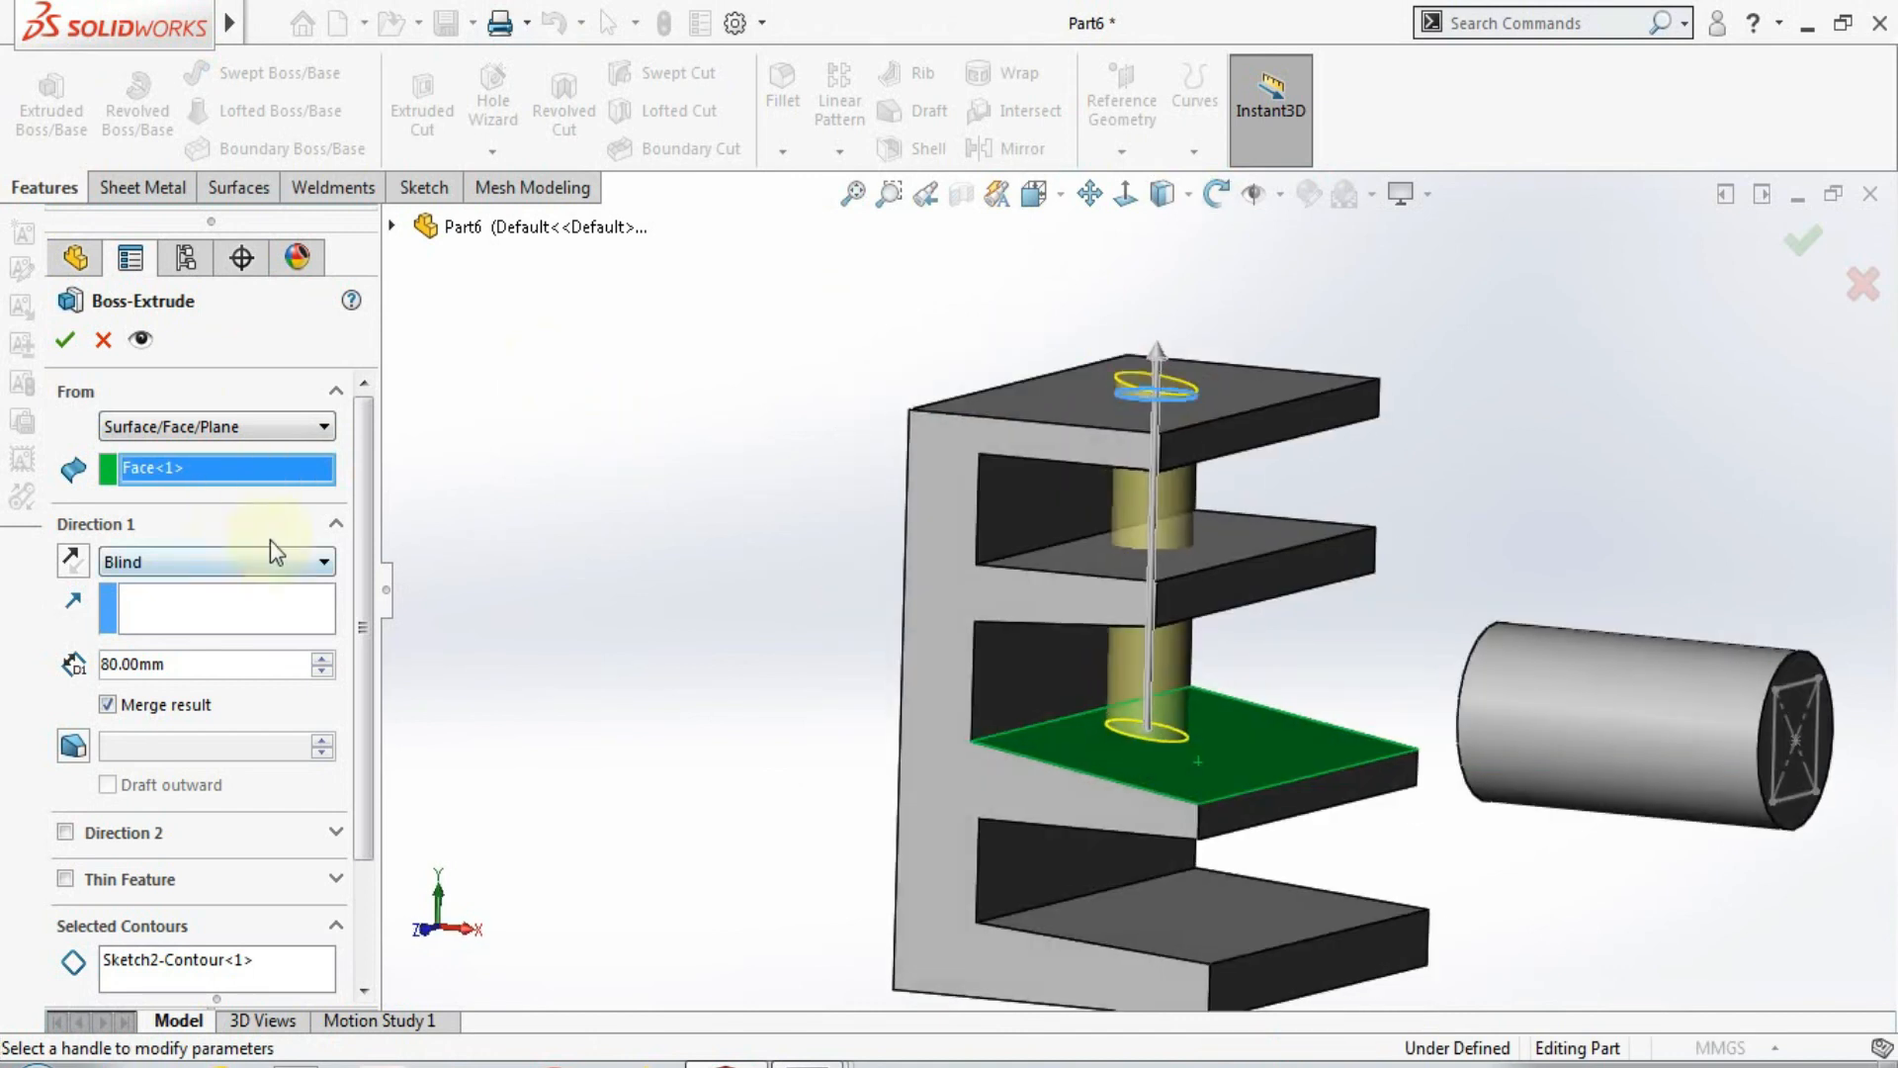
Step: Set the boss's blind depth to 10 mm and review the Selected Contours and Feature Scope options
click(321, 669)
click(322, 669)
click(321, 669)
click(321, 669)
click(321, 669)
click(322, 669)
click(325, 670)
middle_drag(773, 603, 732, 672)
drag(364, 696, 389, 812)
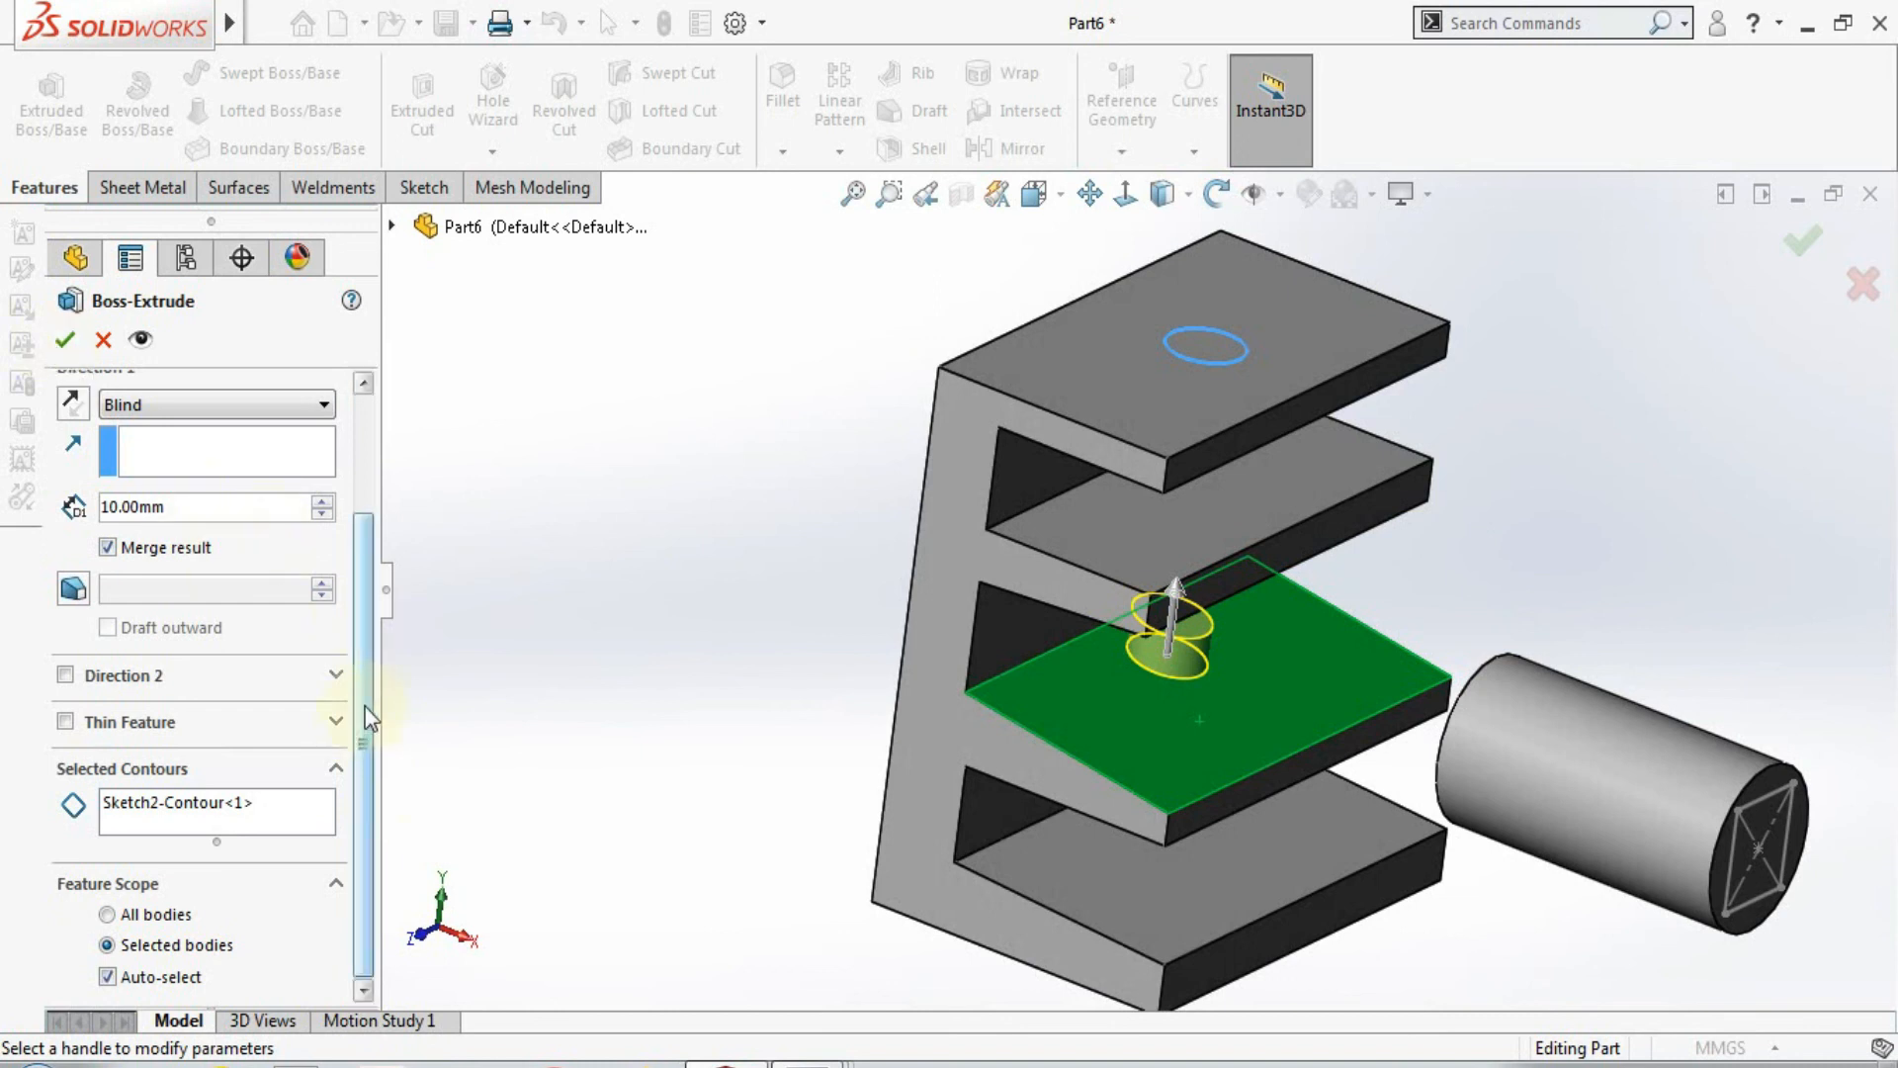
scroll(365, 684, up, 3)
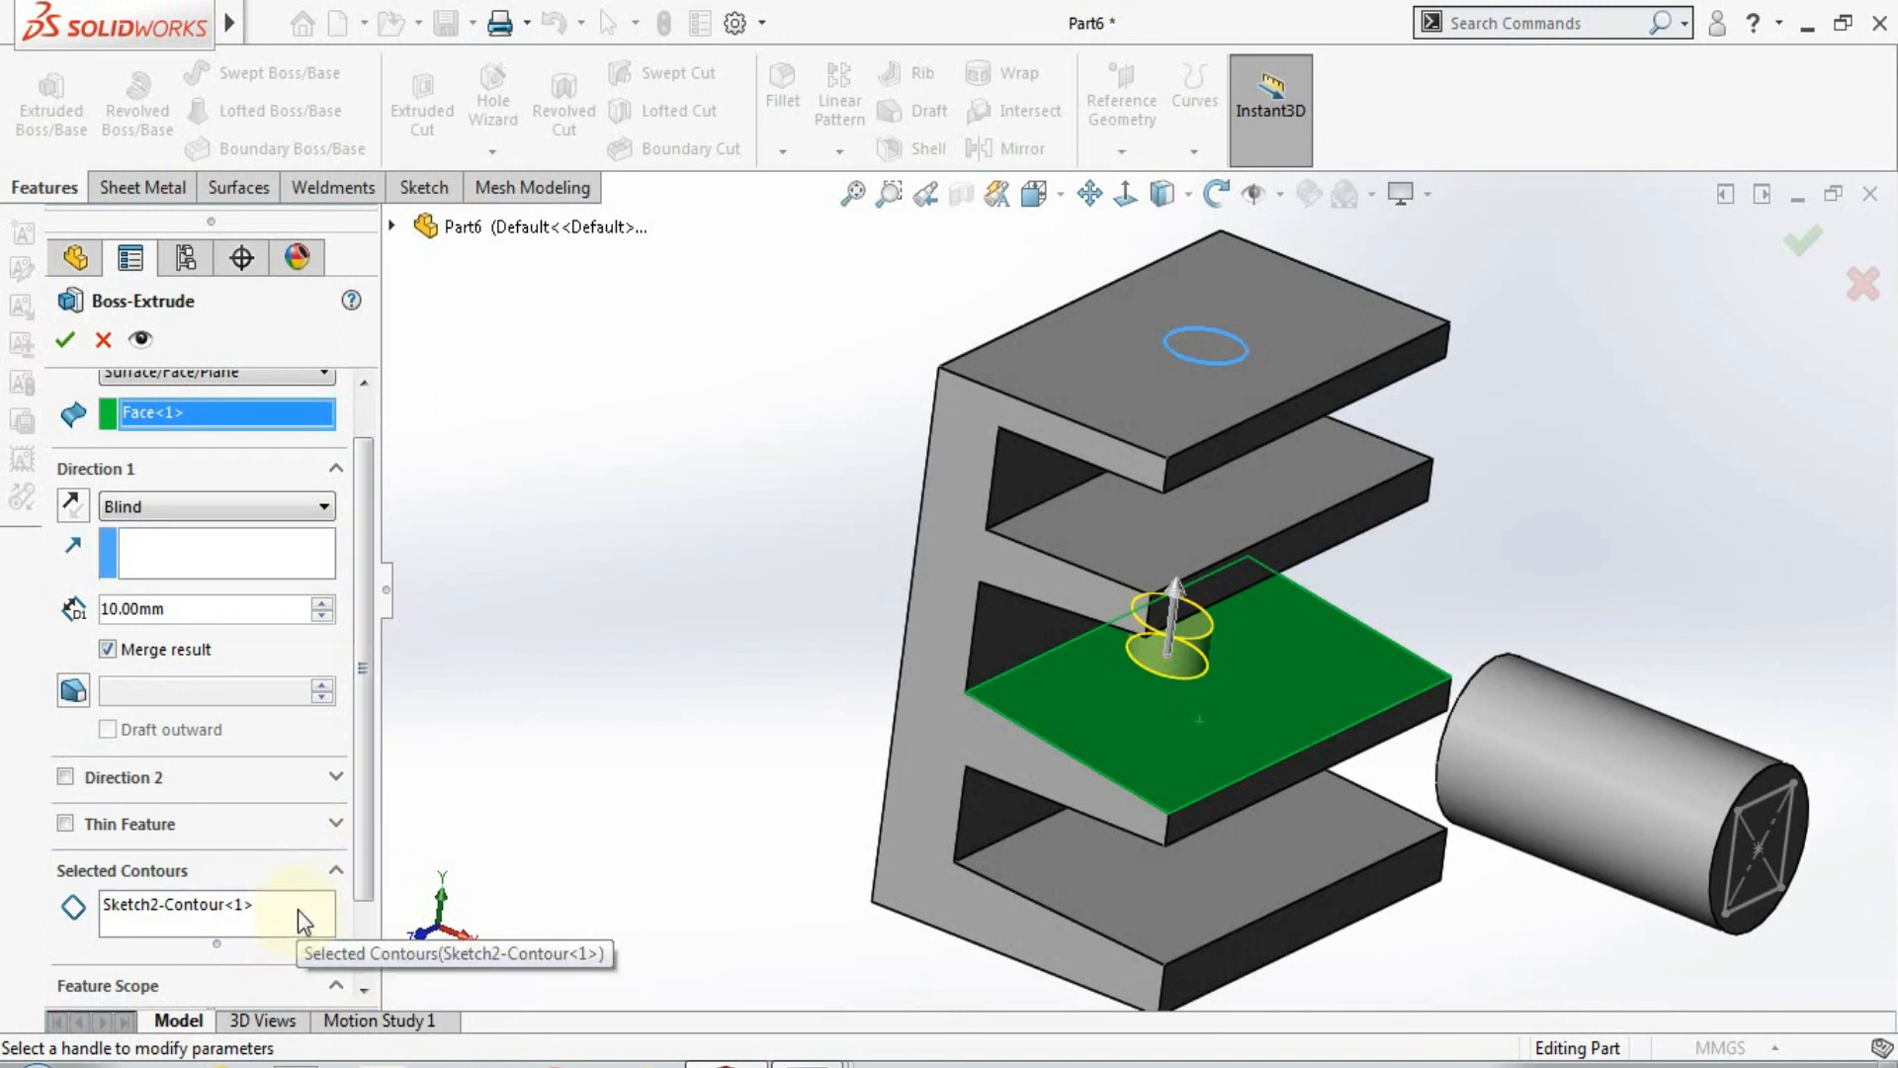
Step: Accept the 10 mm circular boss that starts on the third arm's sloped upper face
click(65, 341)
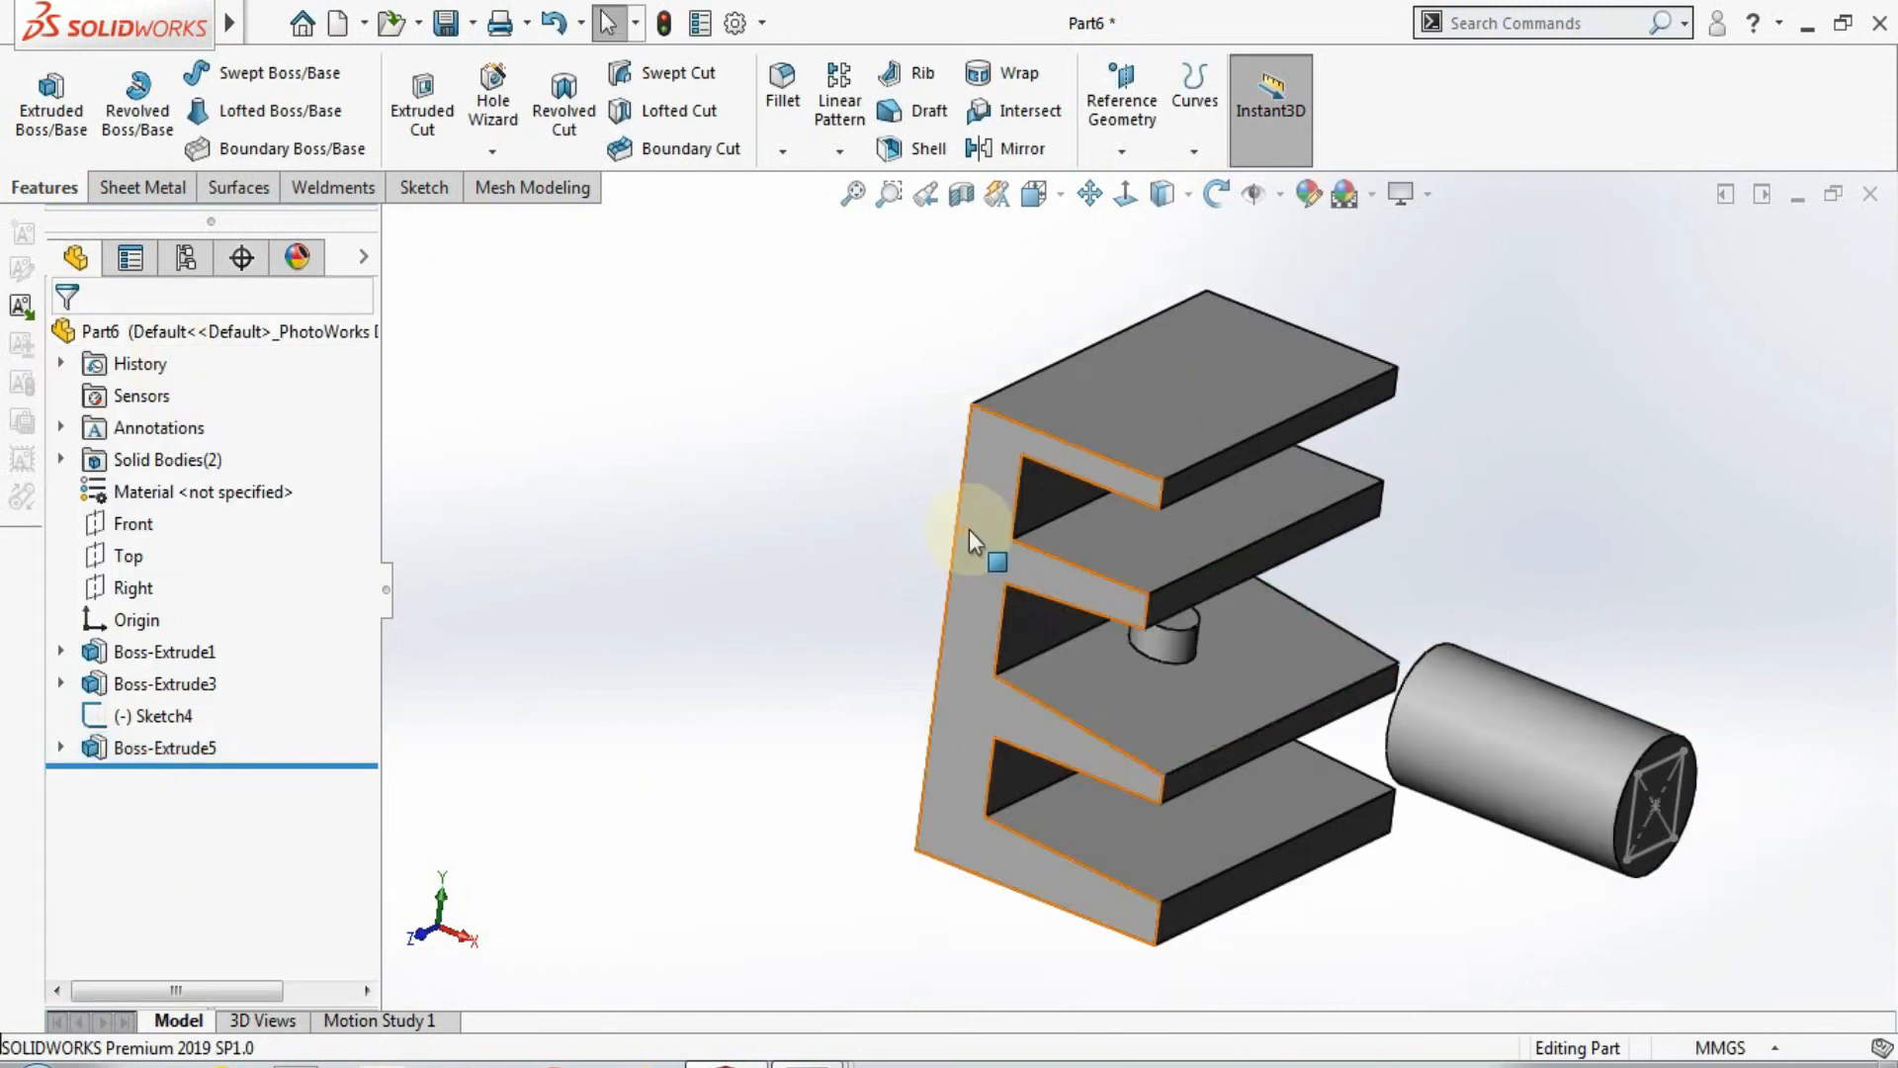
scroll(969, 530, up, 3)
middle_drag(1013, 455, 1041, 489)
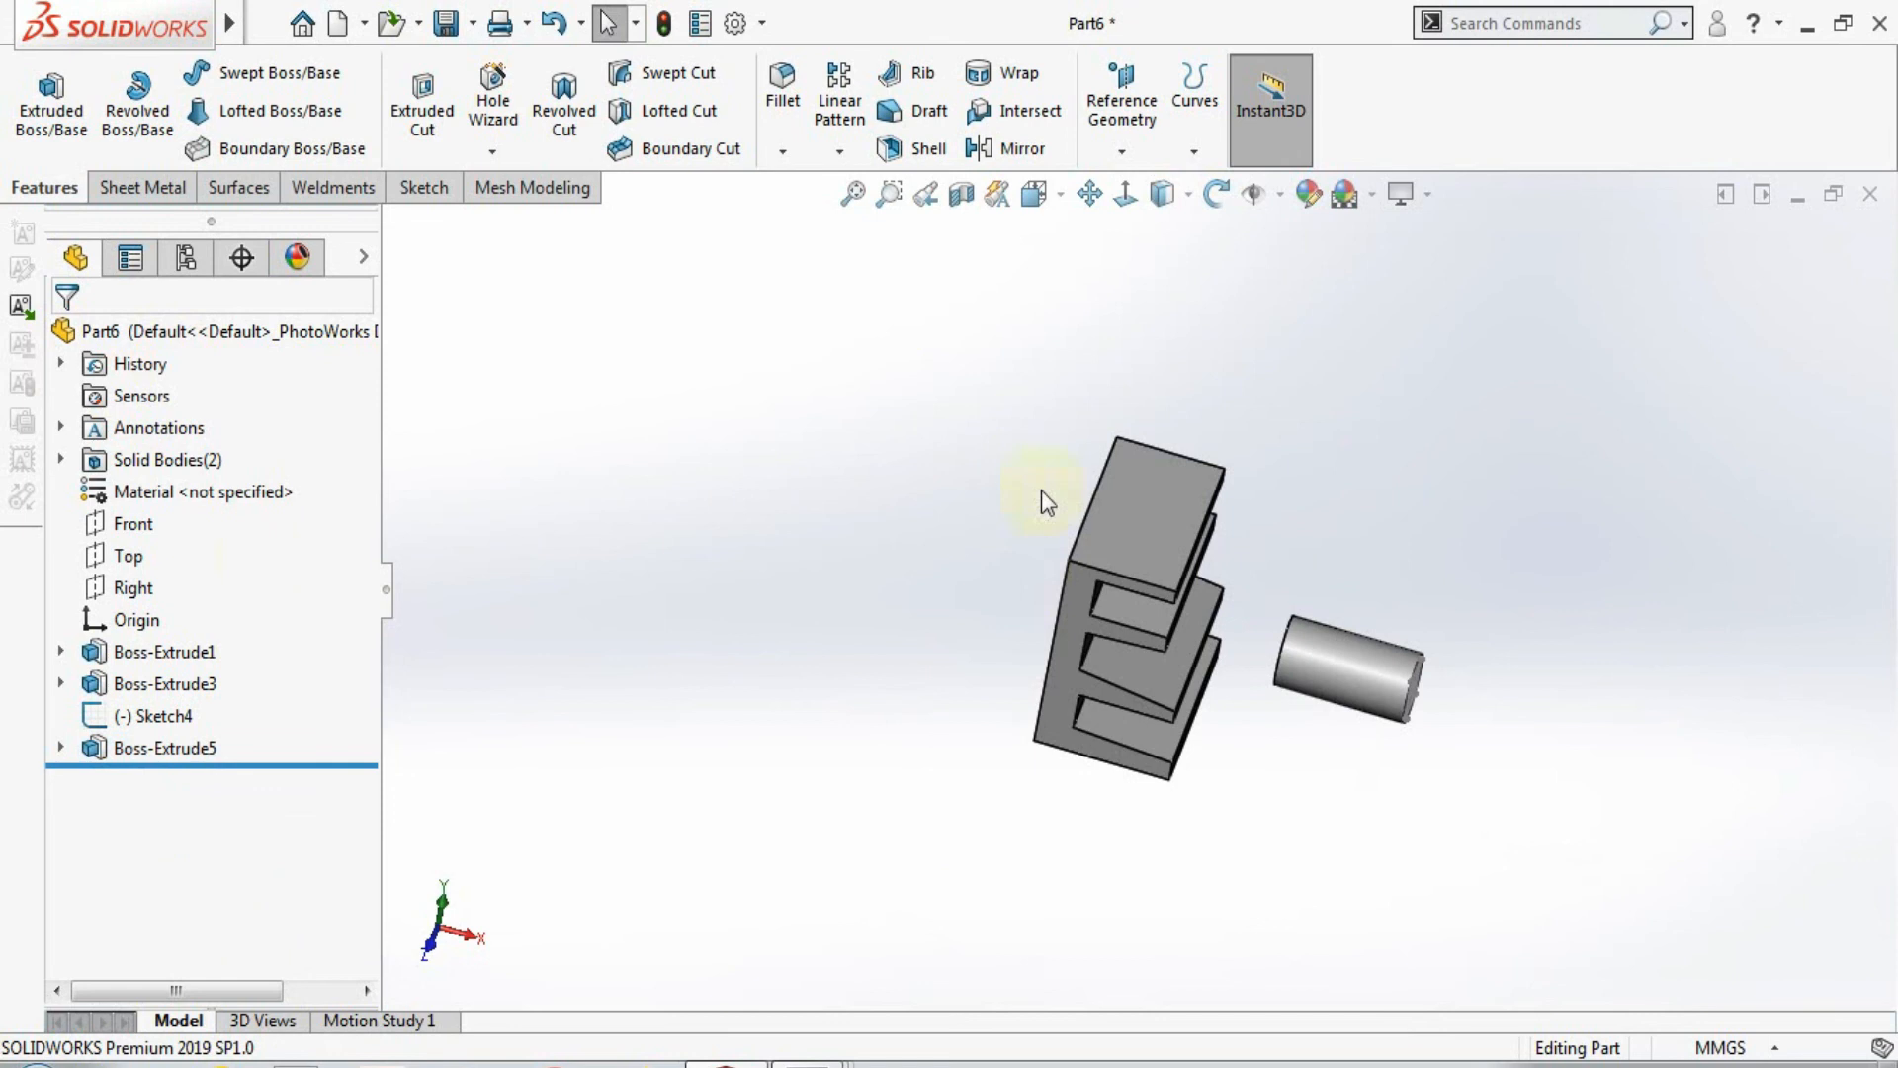
click(132, 524)
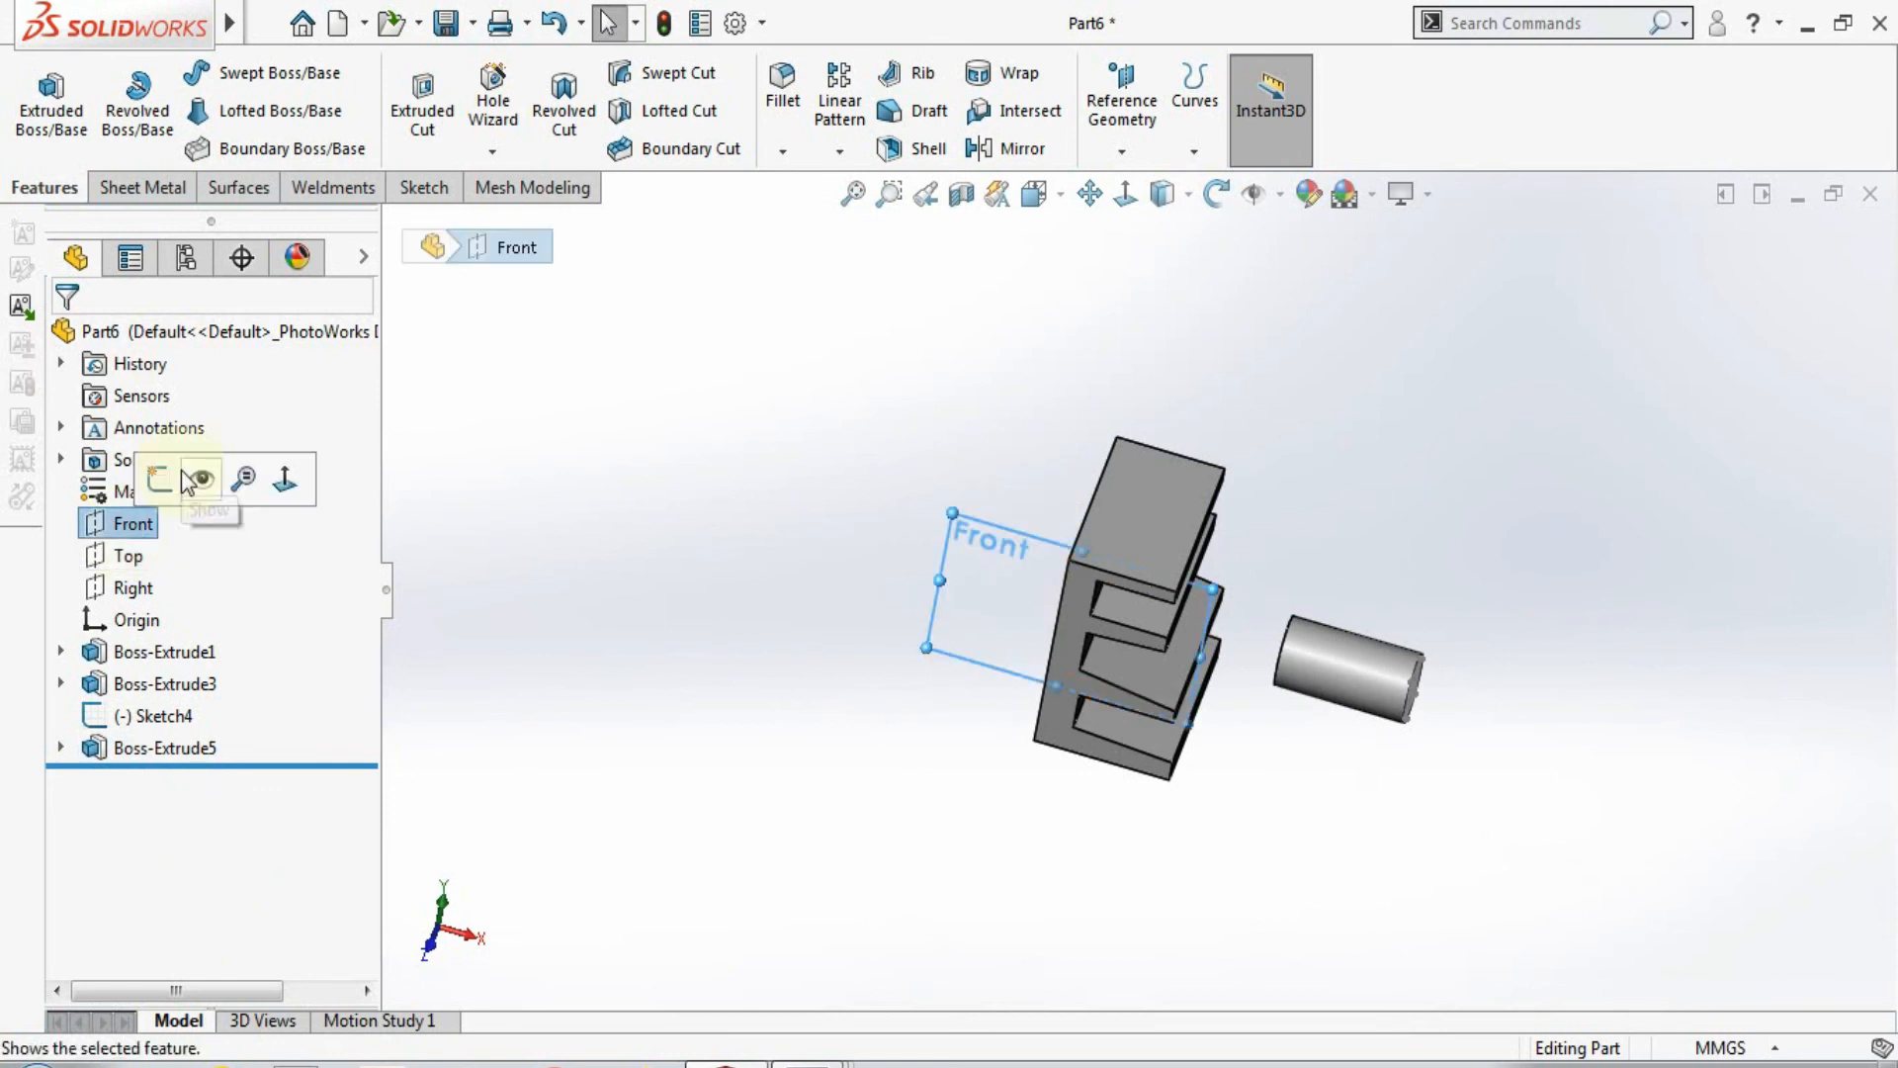
click(157, 479)
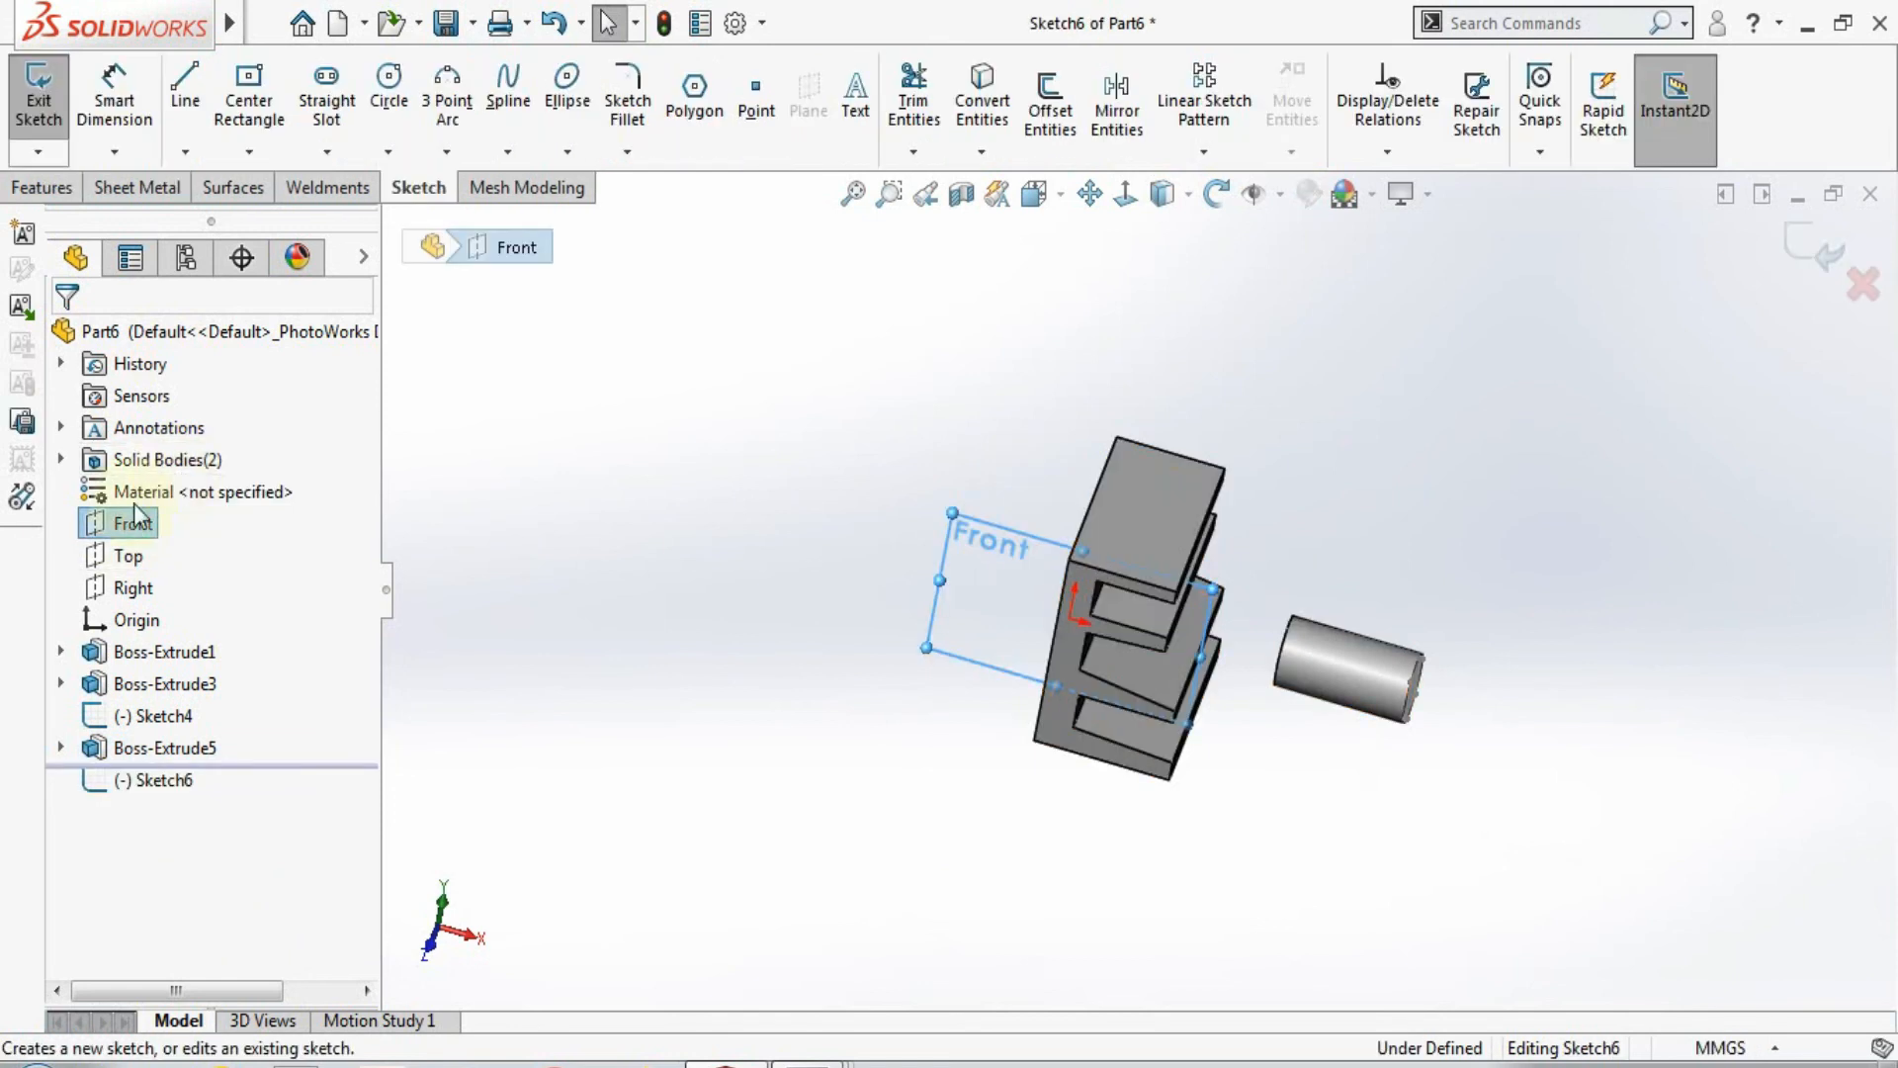
click(150, 502)
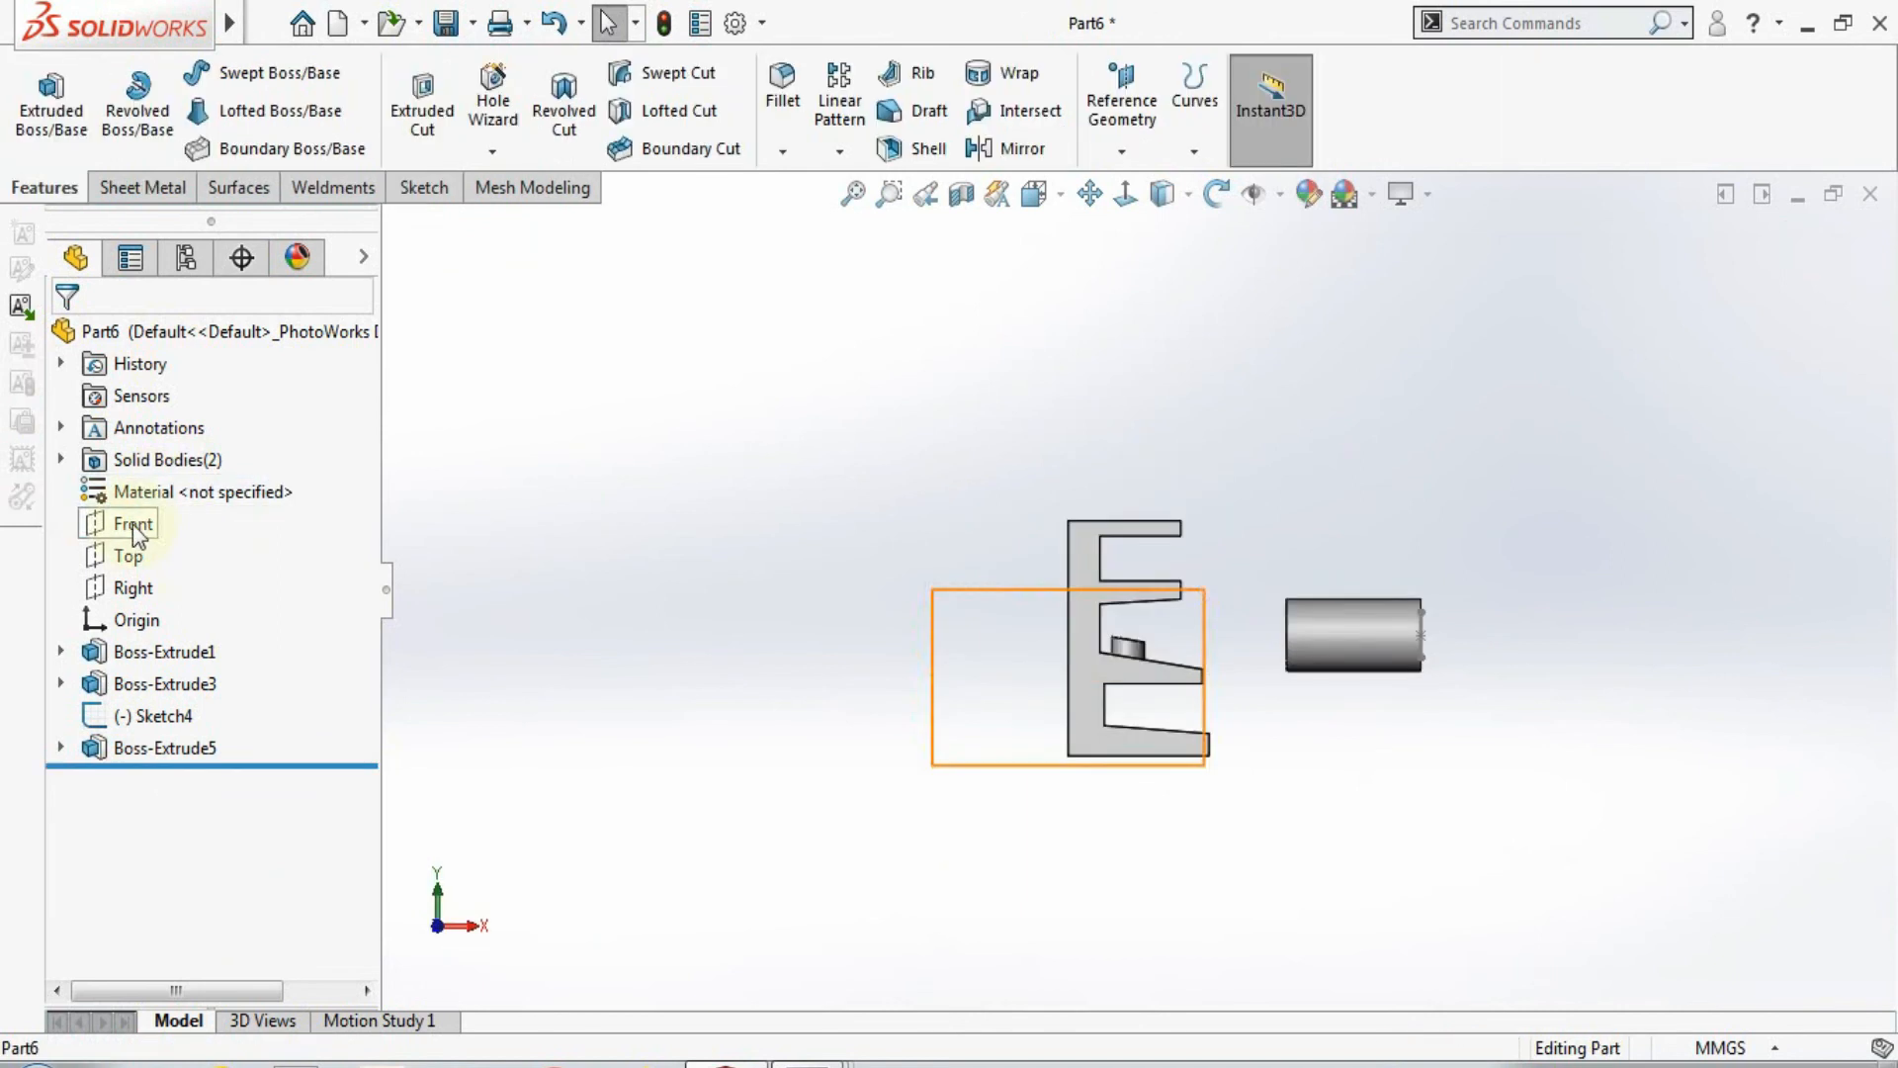
Step: Sketch two overlapping circles on the Front plane beside the four-armed part's spine, centred at about X -228, Y 37 and X -119, Y 0, and finish the sketch
click(133, 523)
click(158, 479)
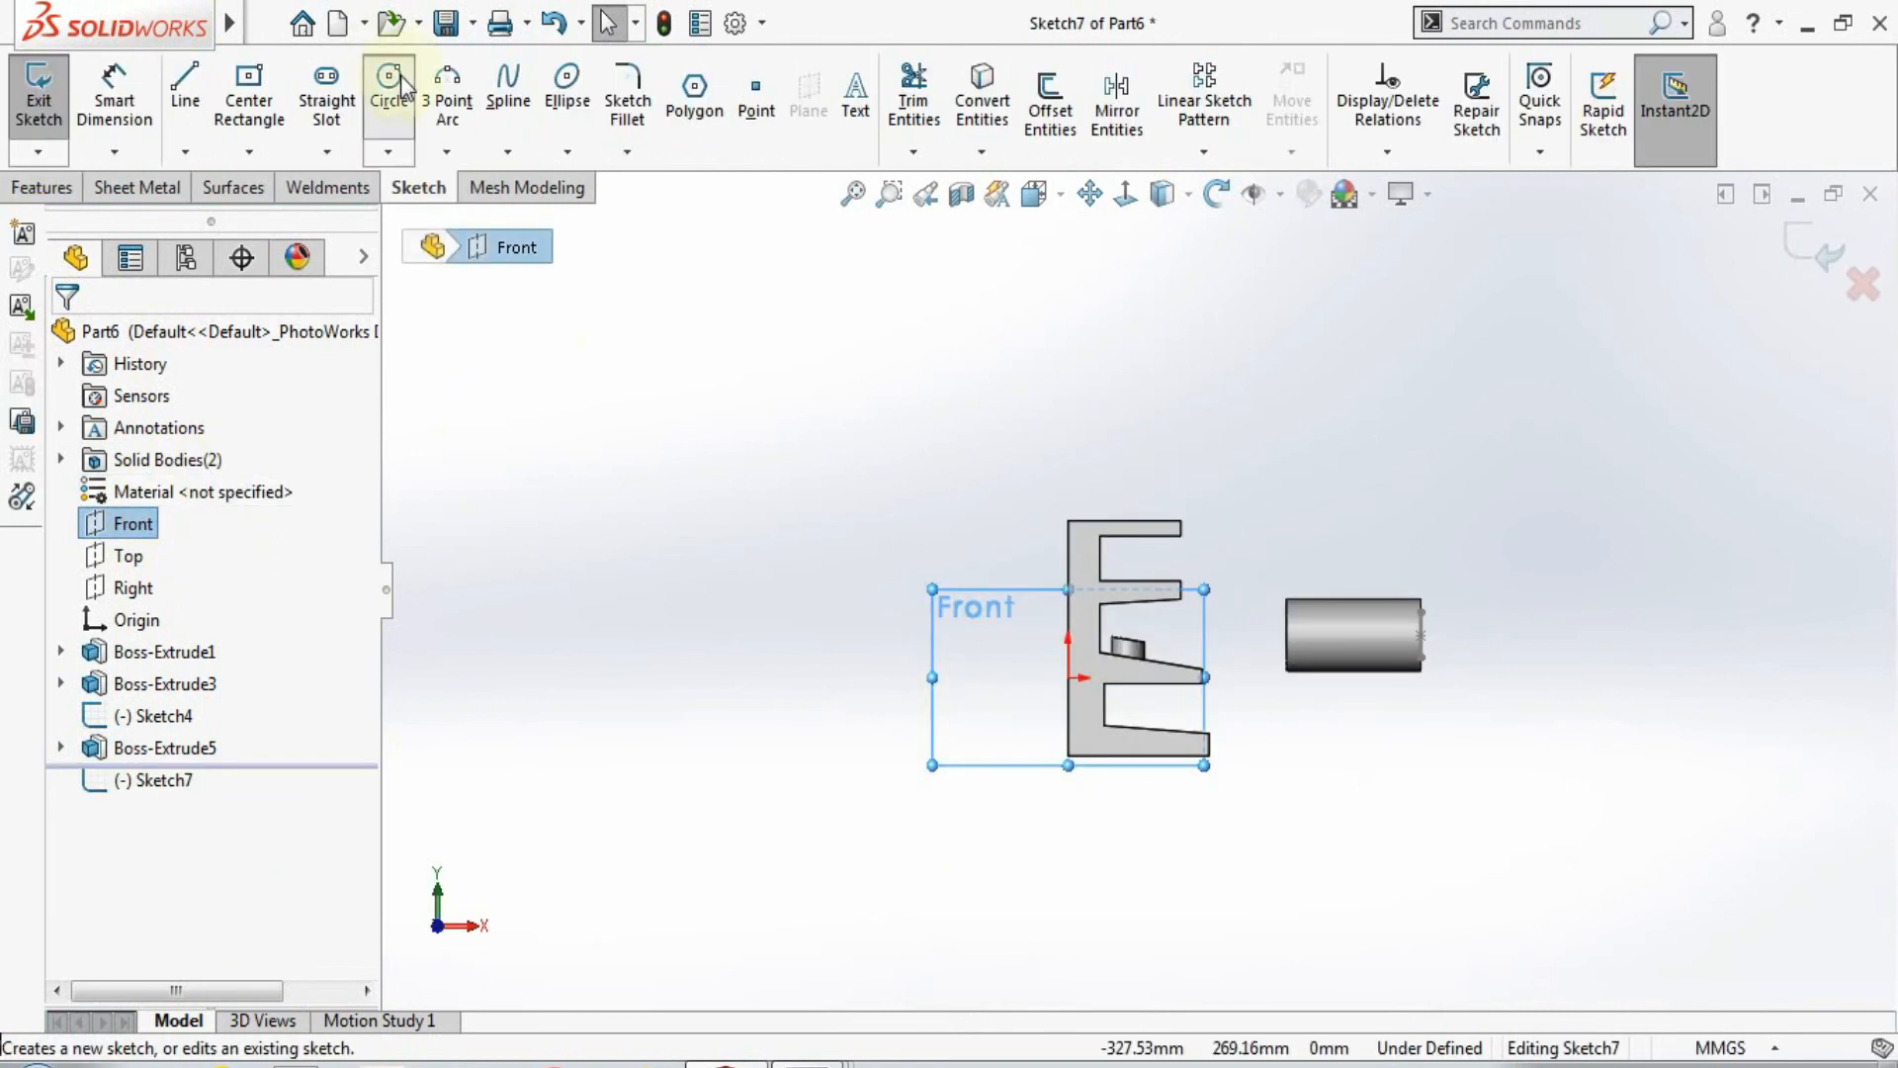
click(389, 89)
click(687, 614)
click(636, 477)
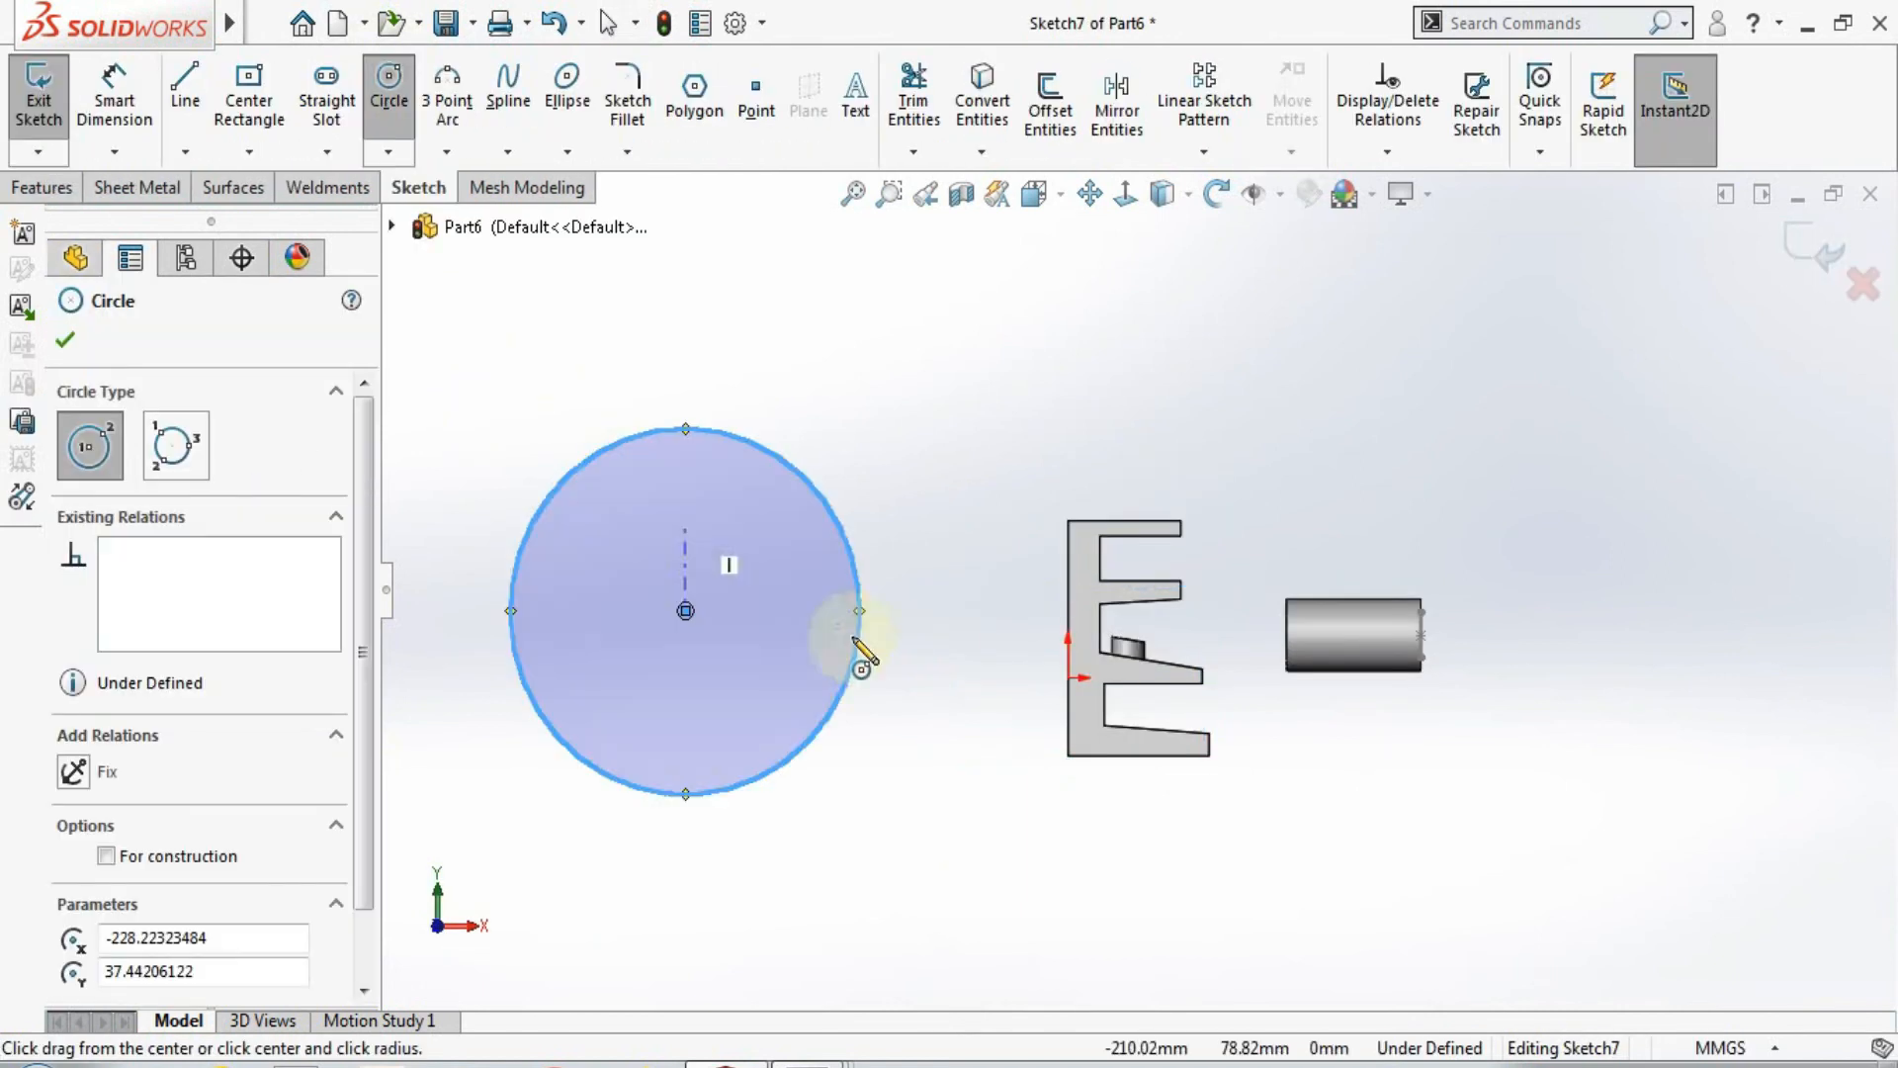
click(868, 677)
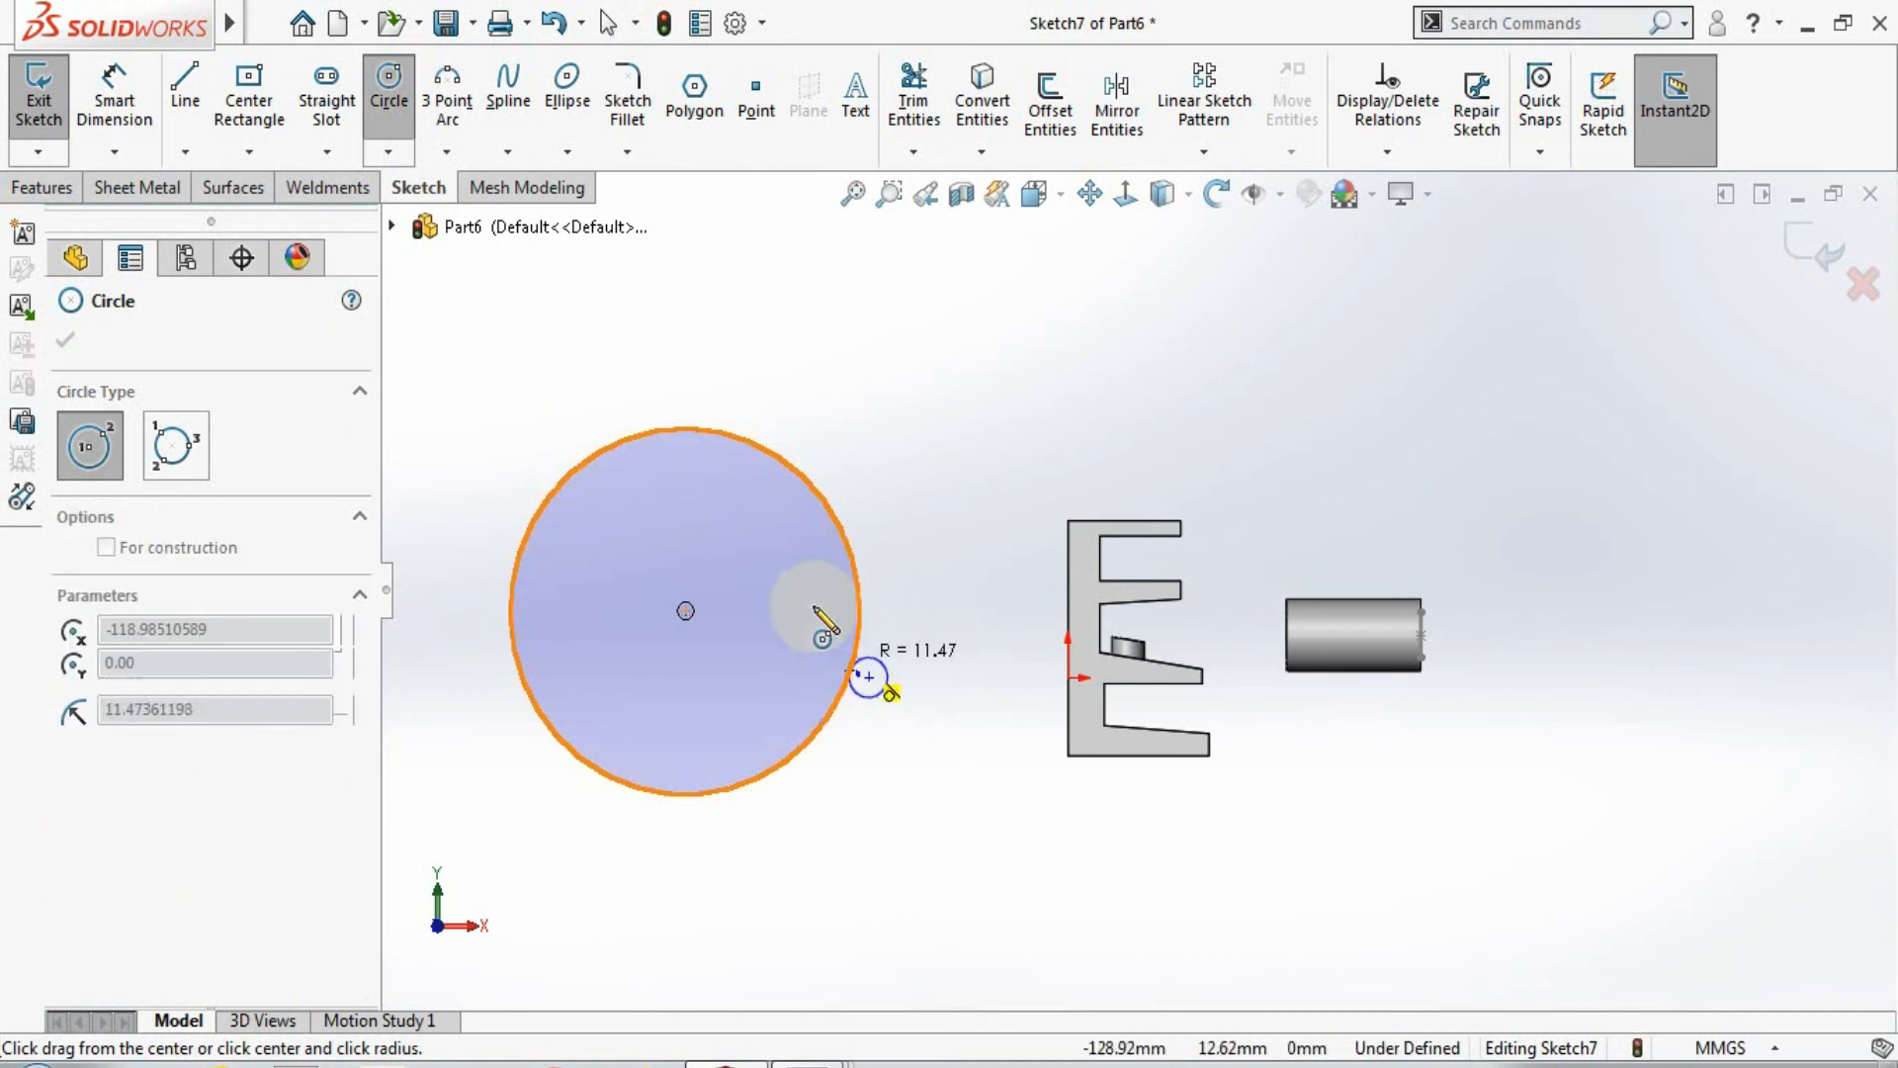
click(827, 502)
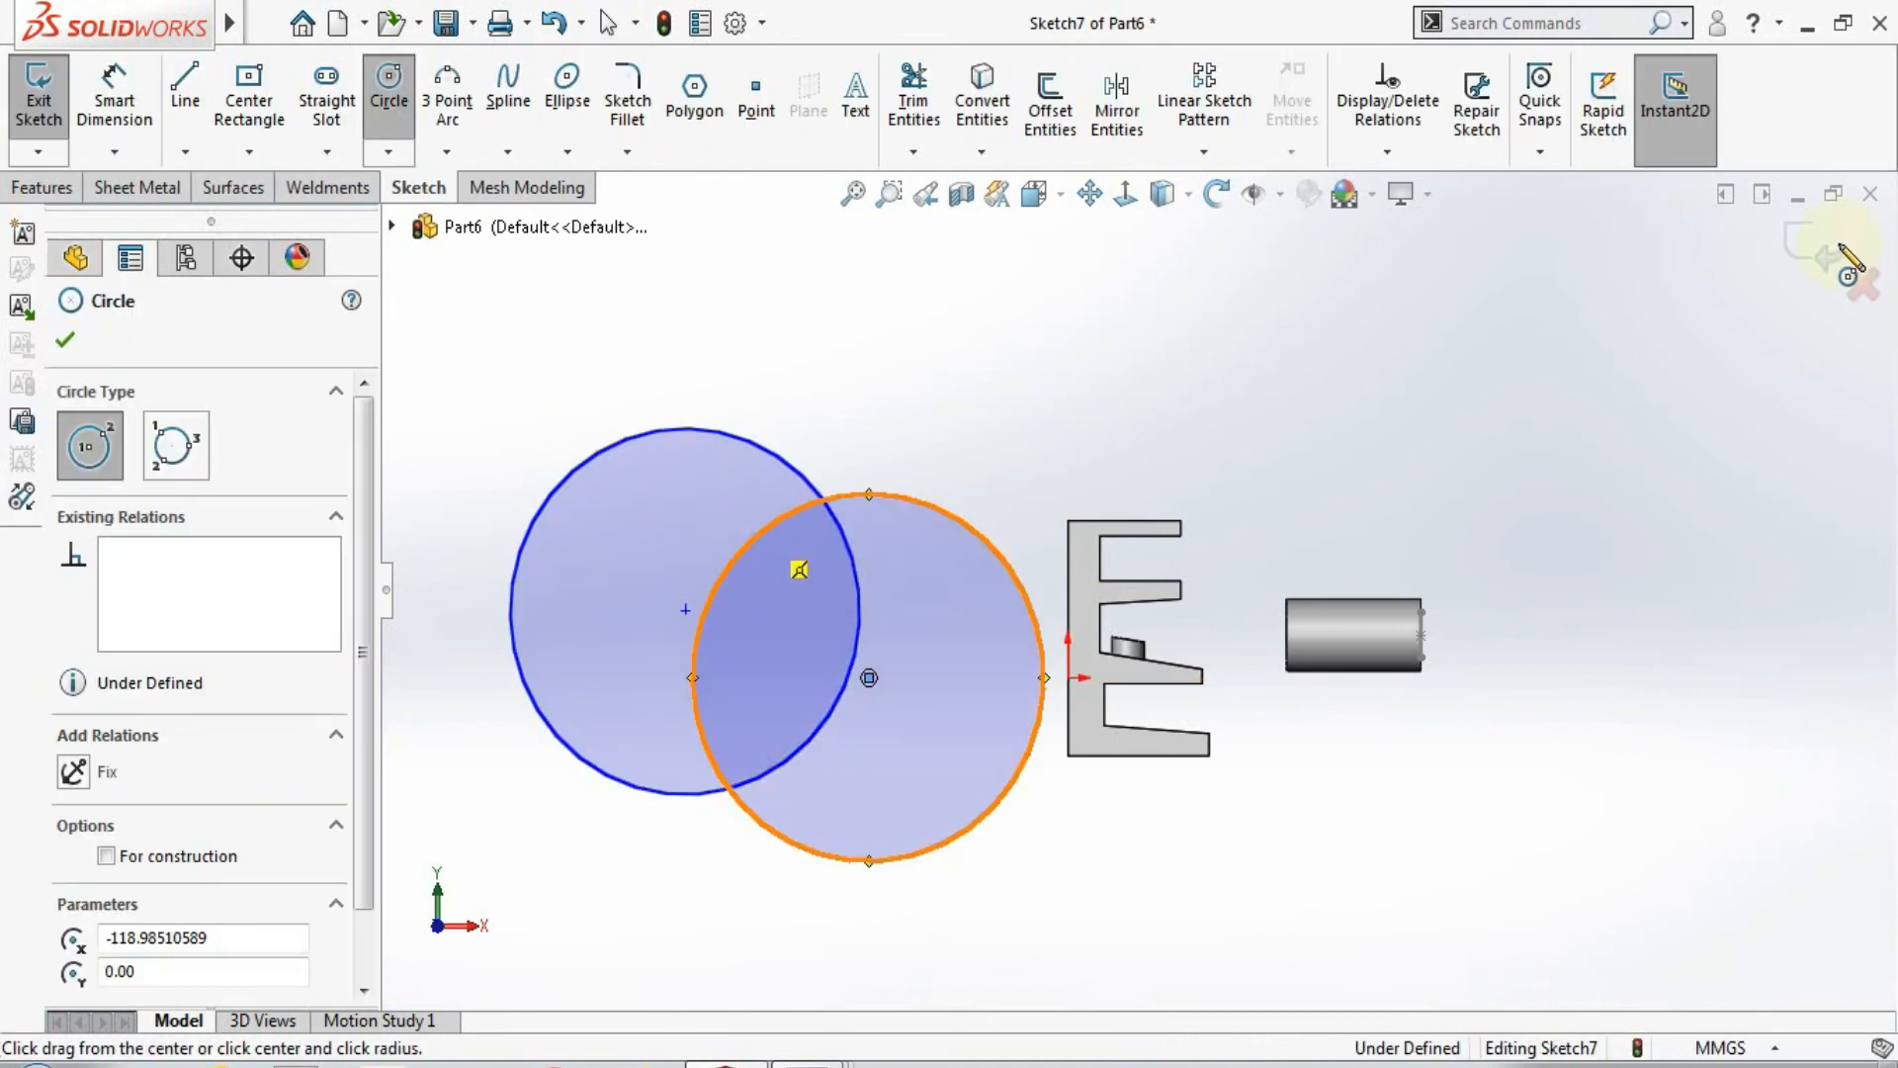
click(1846, 259)
Step: Start extruding the two-circle sketch, replacing the selected circle contour with only the lens-shaped region where the circles overlap
click(52, 99)
middle_drag(1063, 415, 1054, 282)
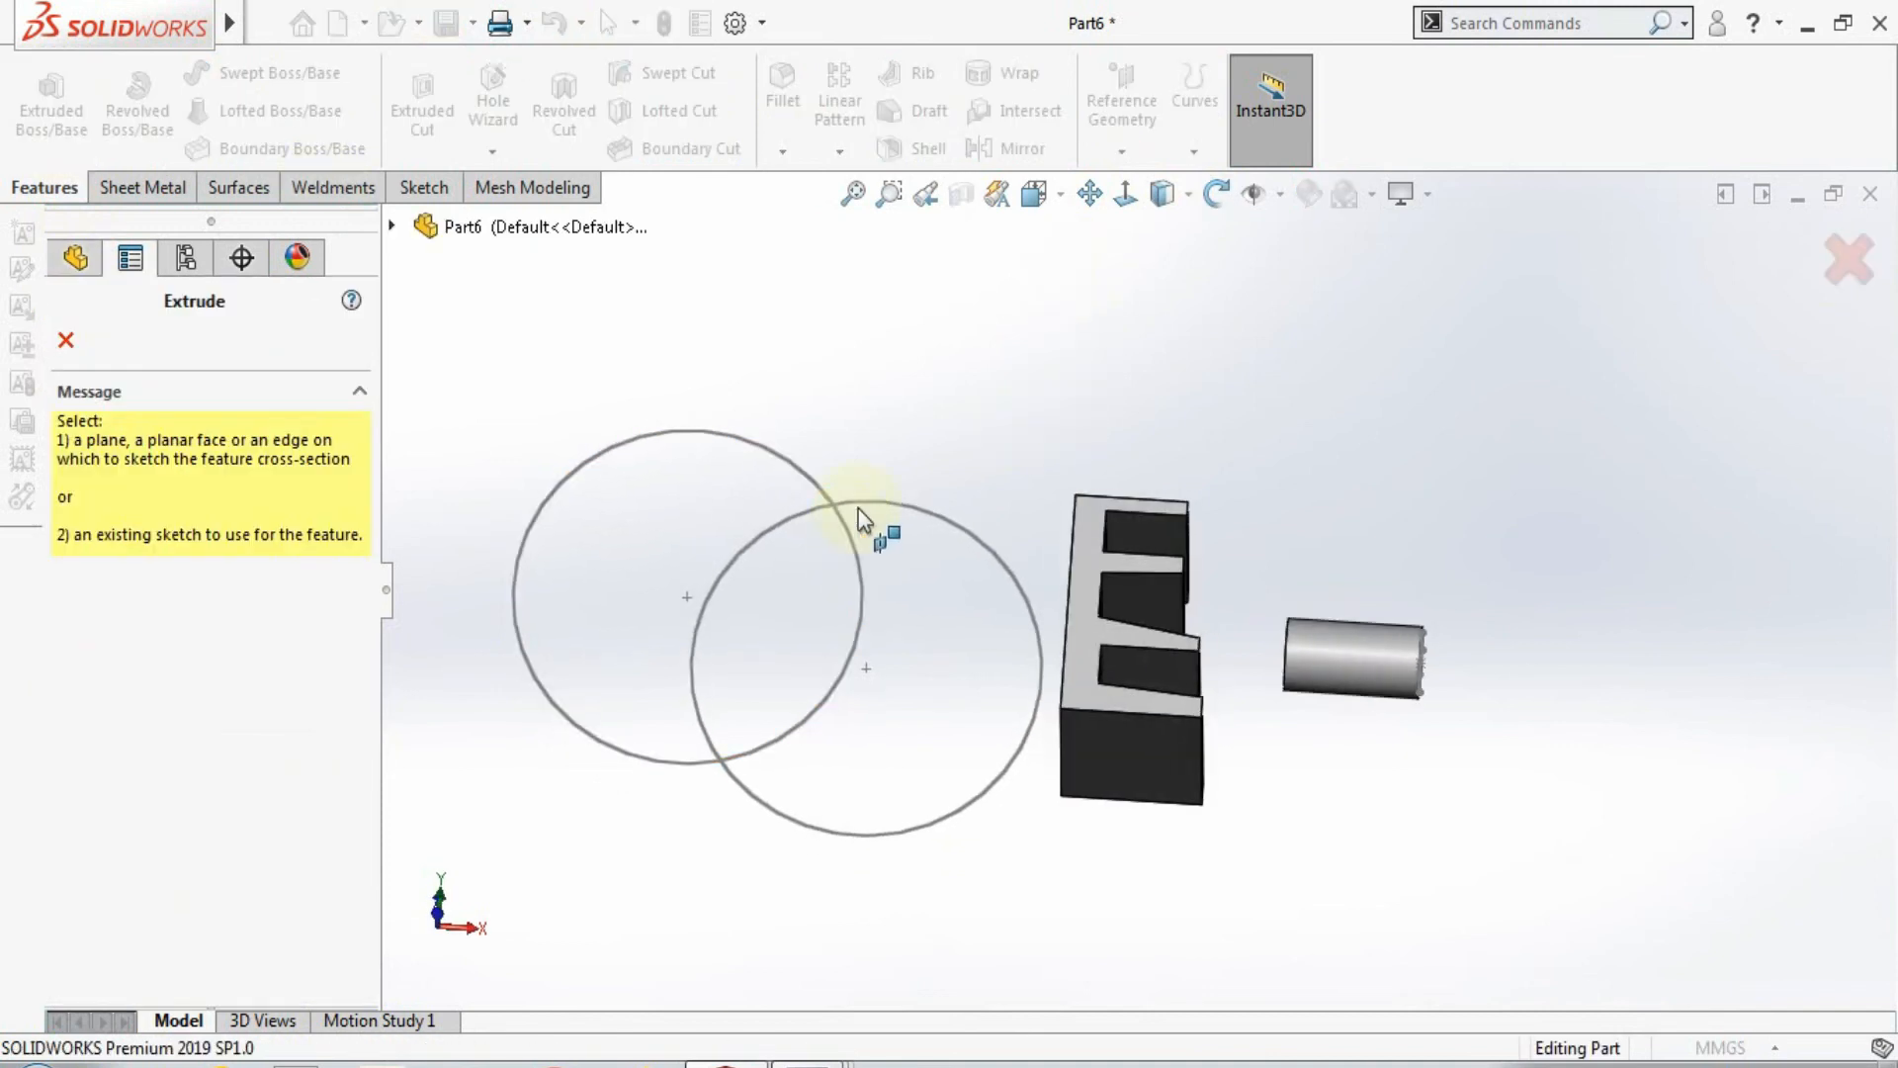
click(861, 513)
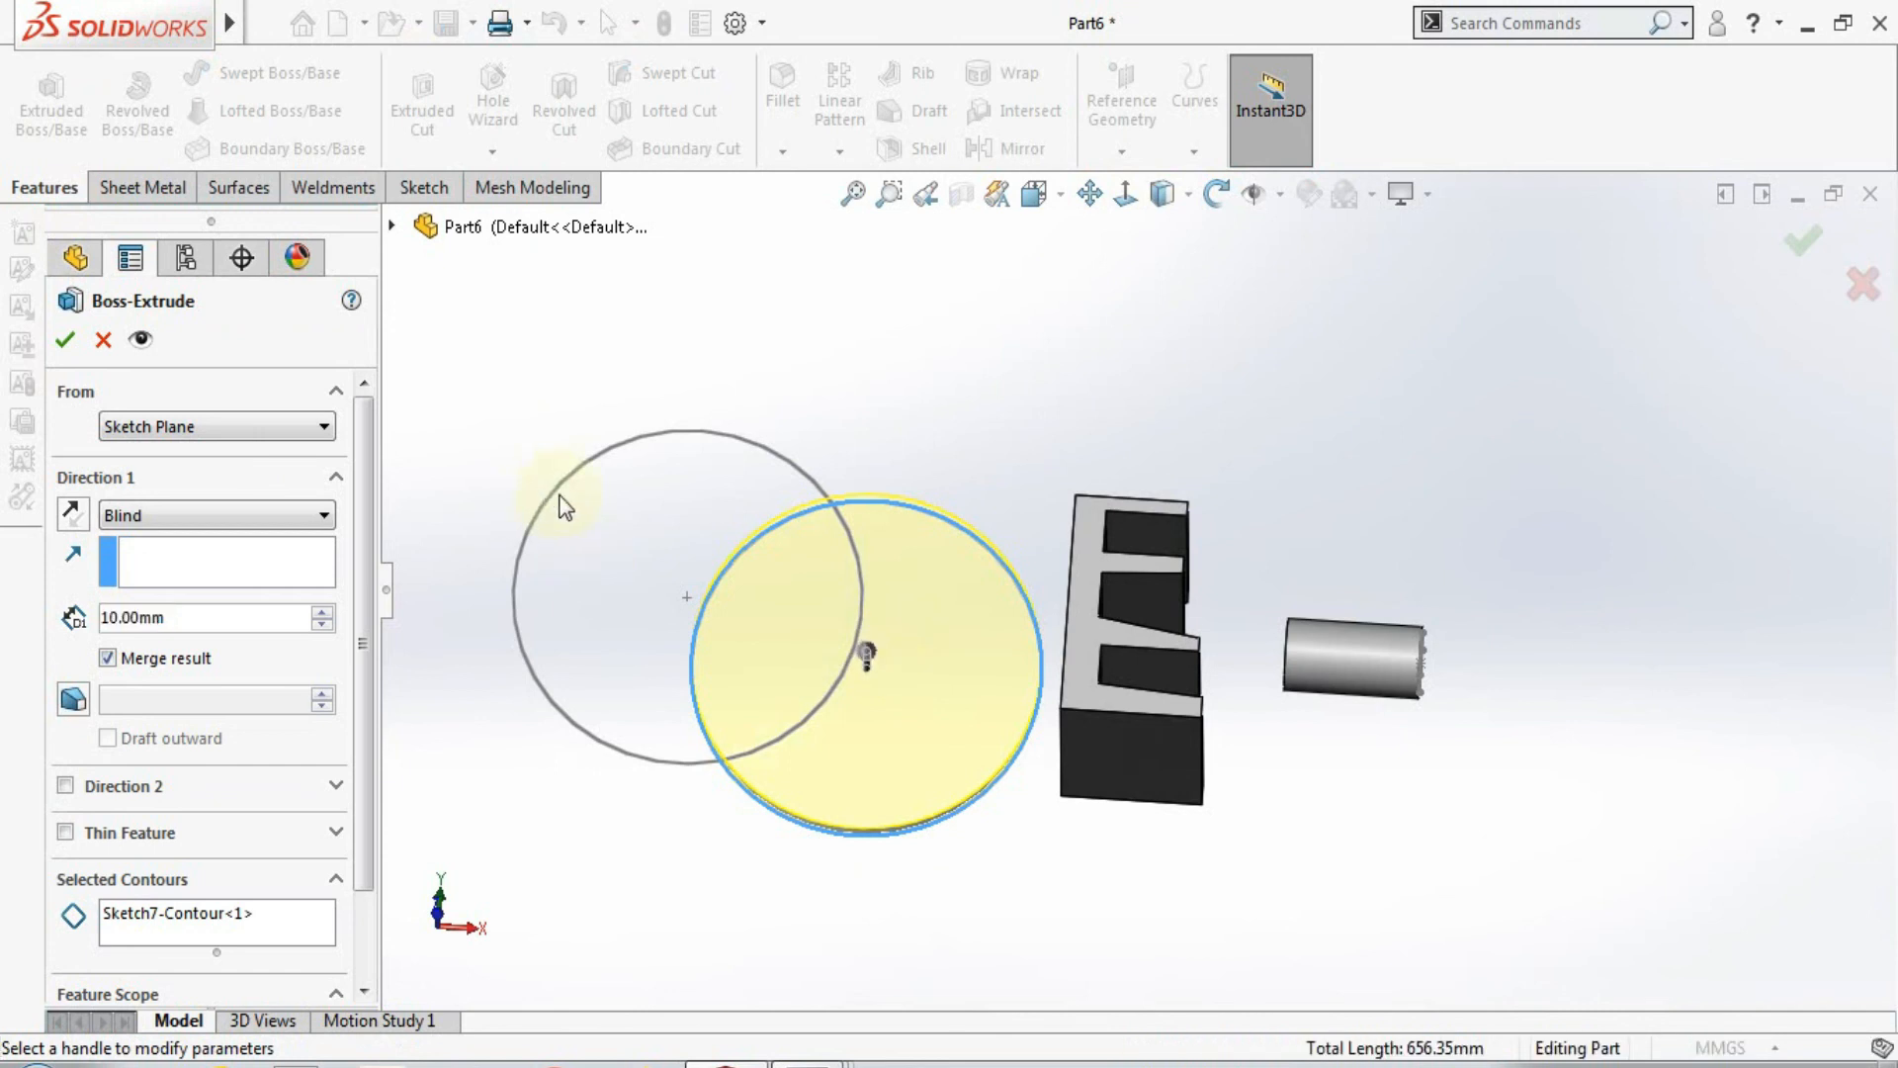
right_click(261, 922)
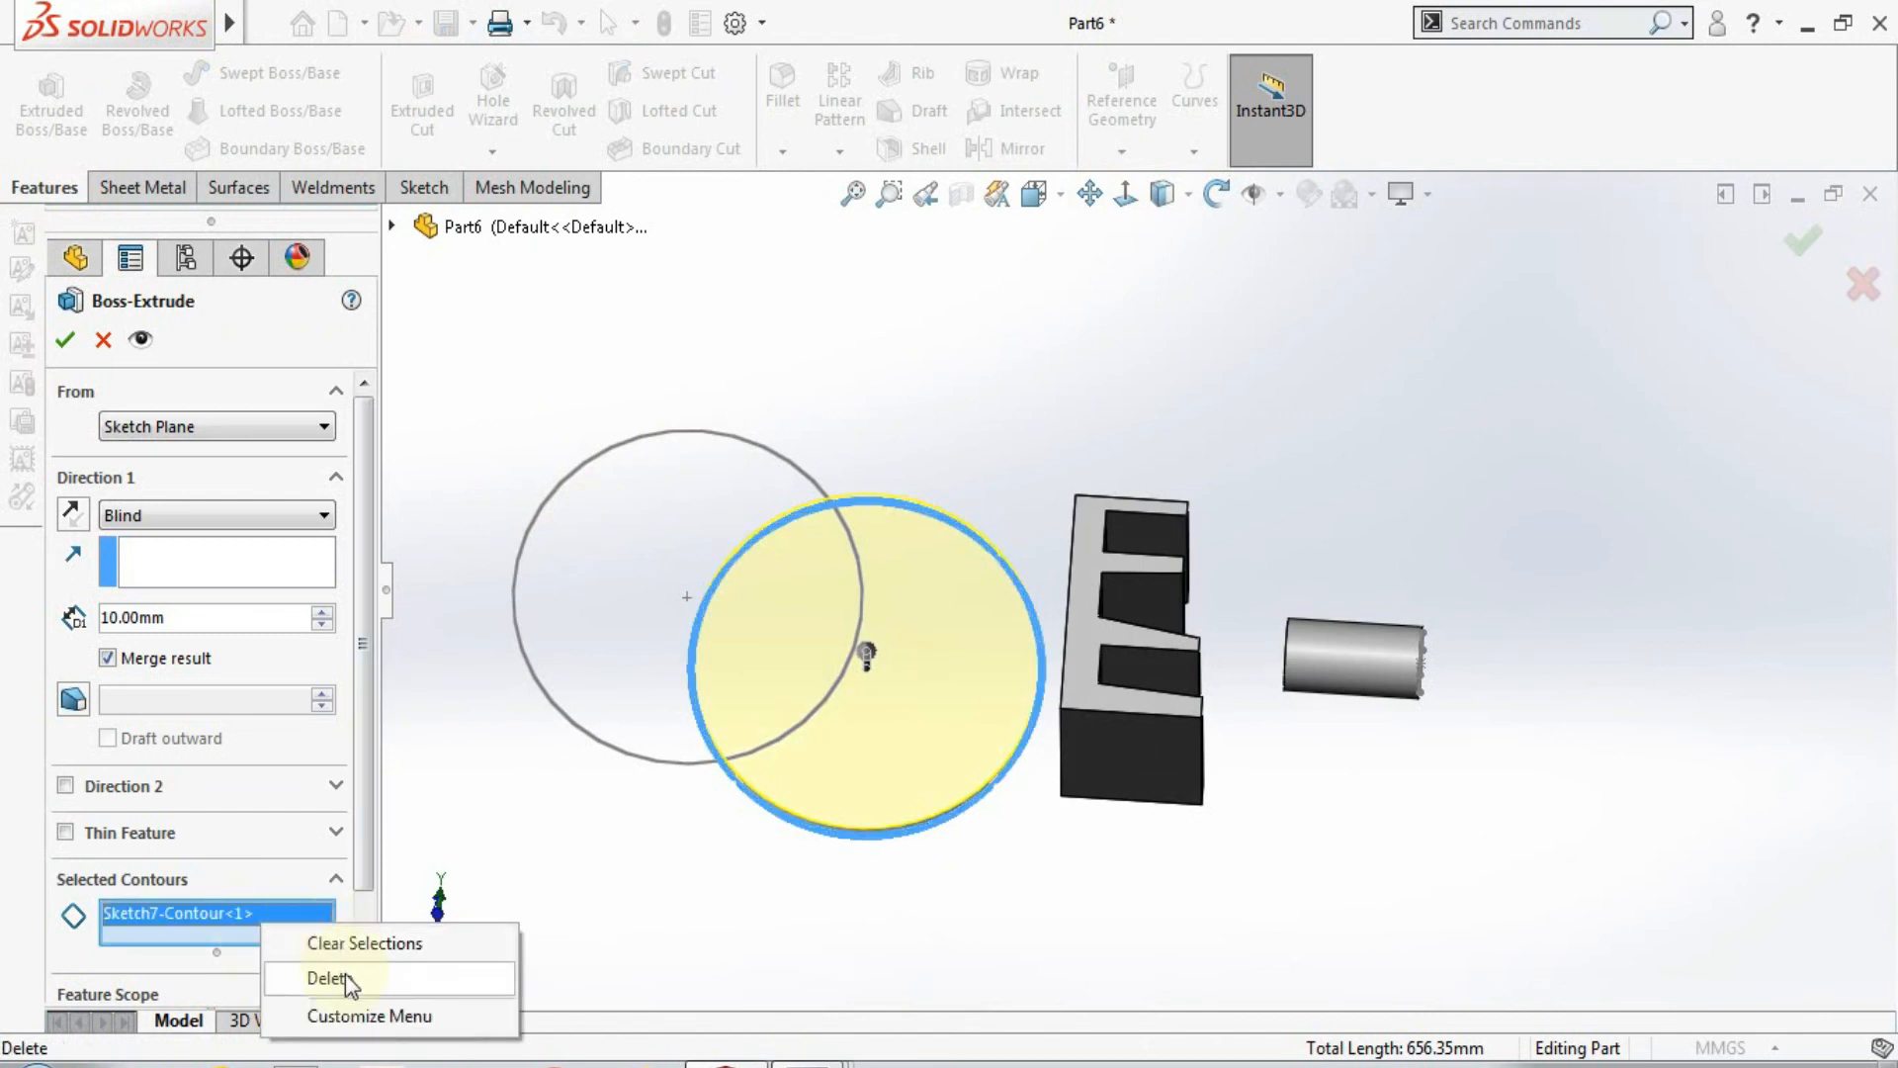
click(323, 951)
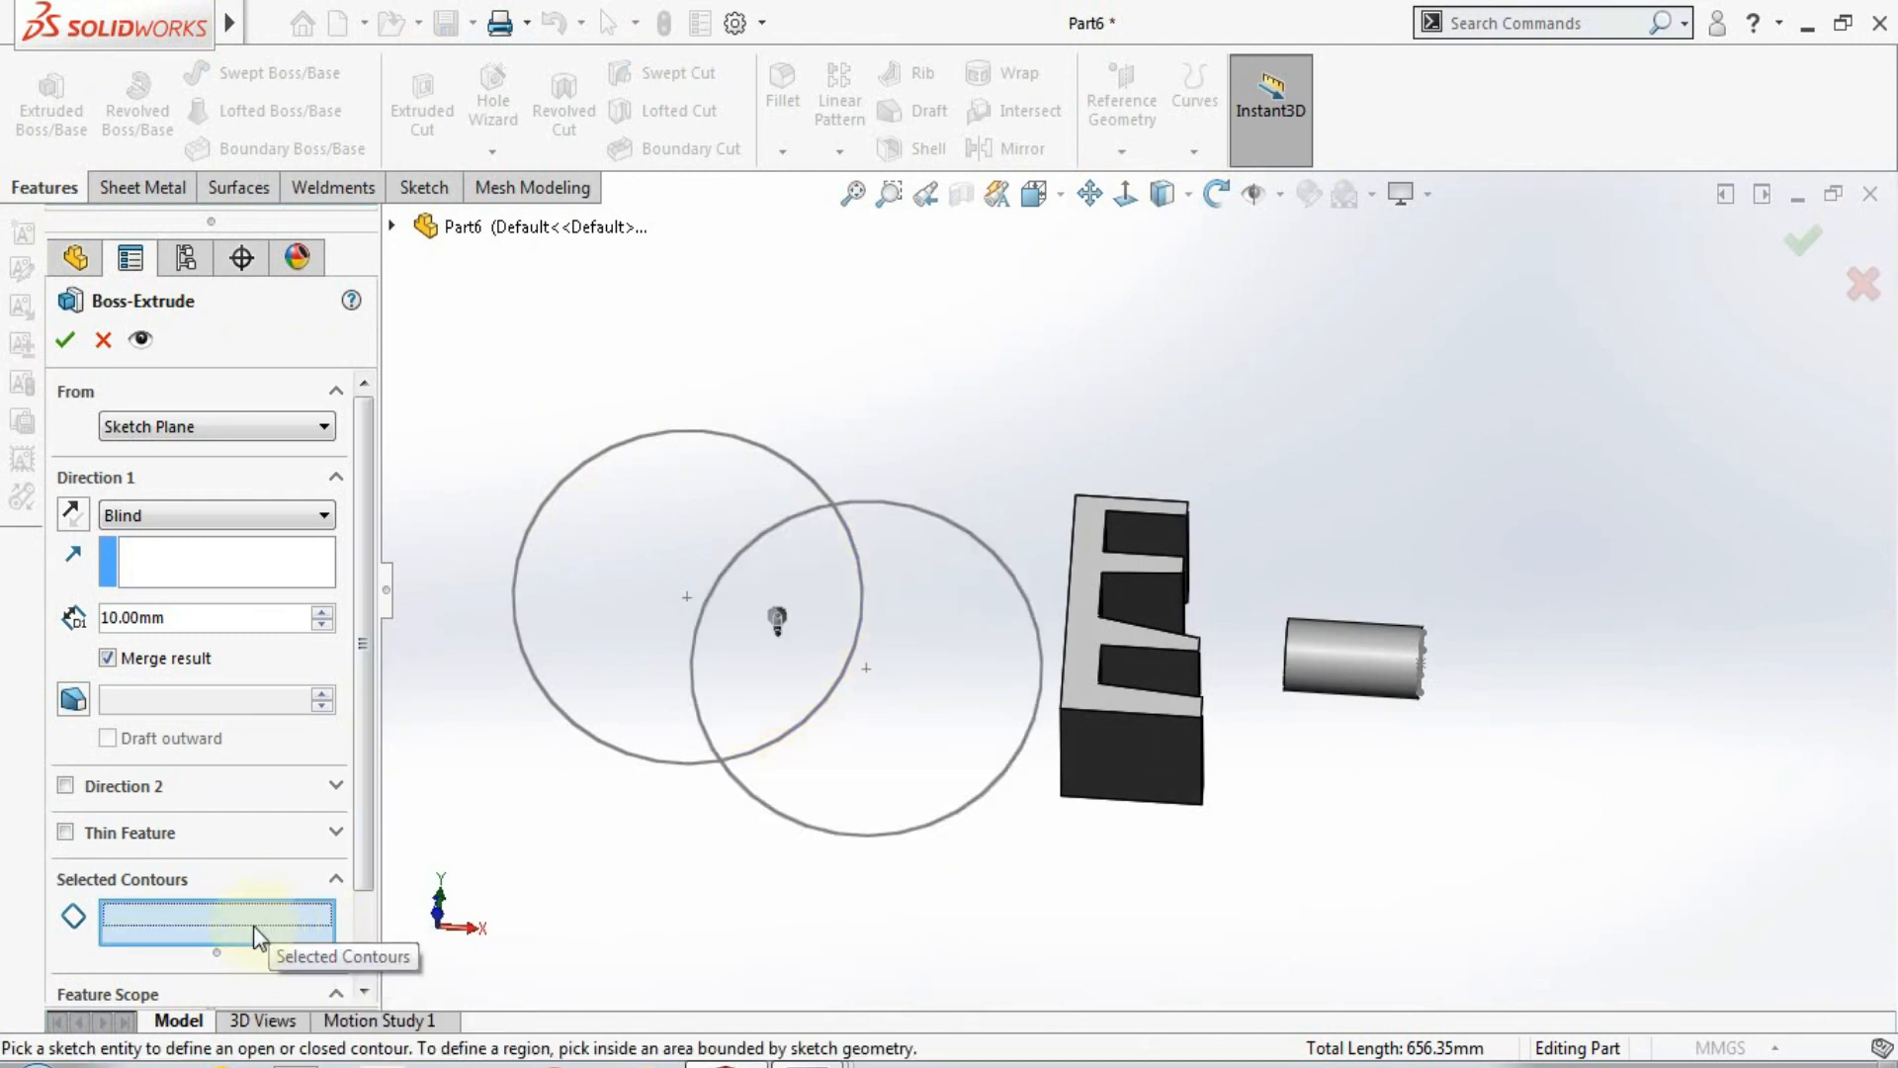
click(797, 670)
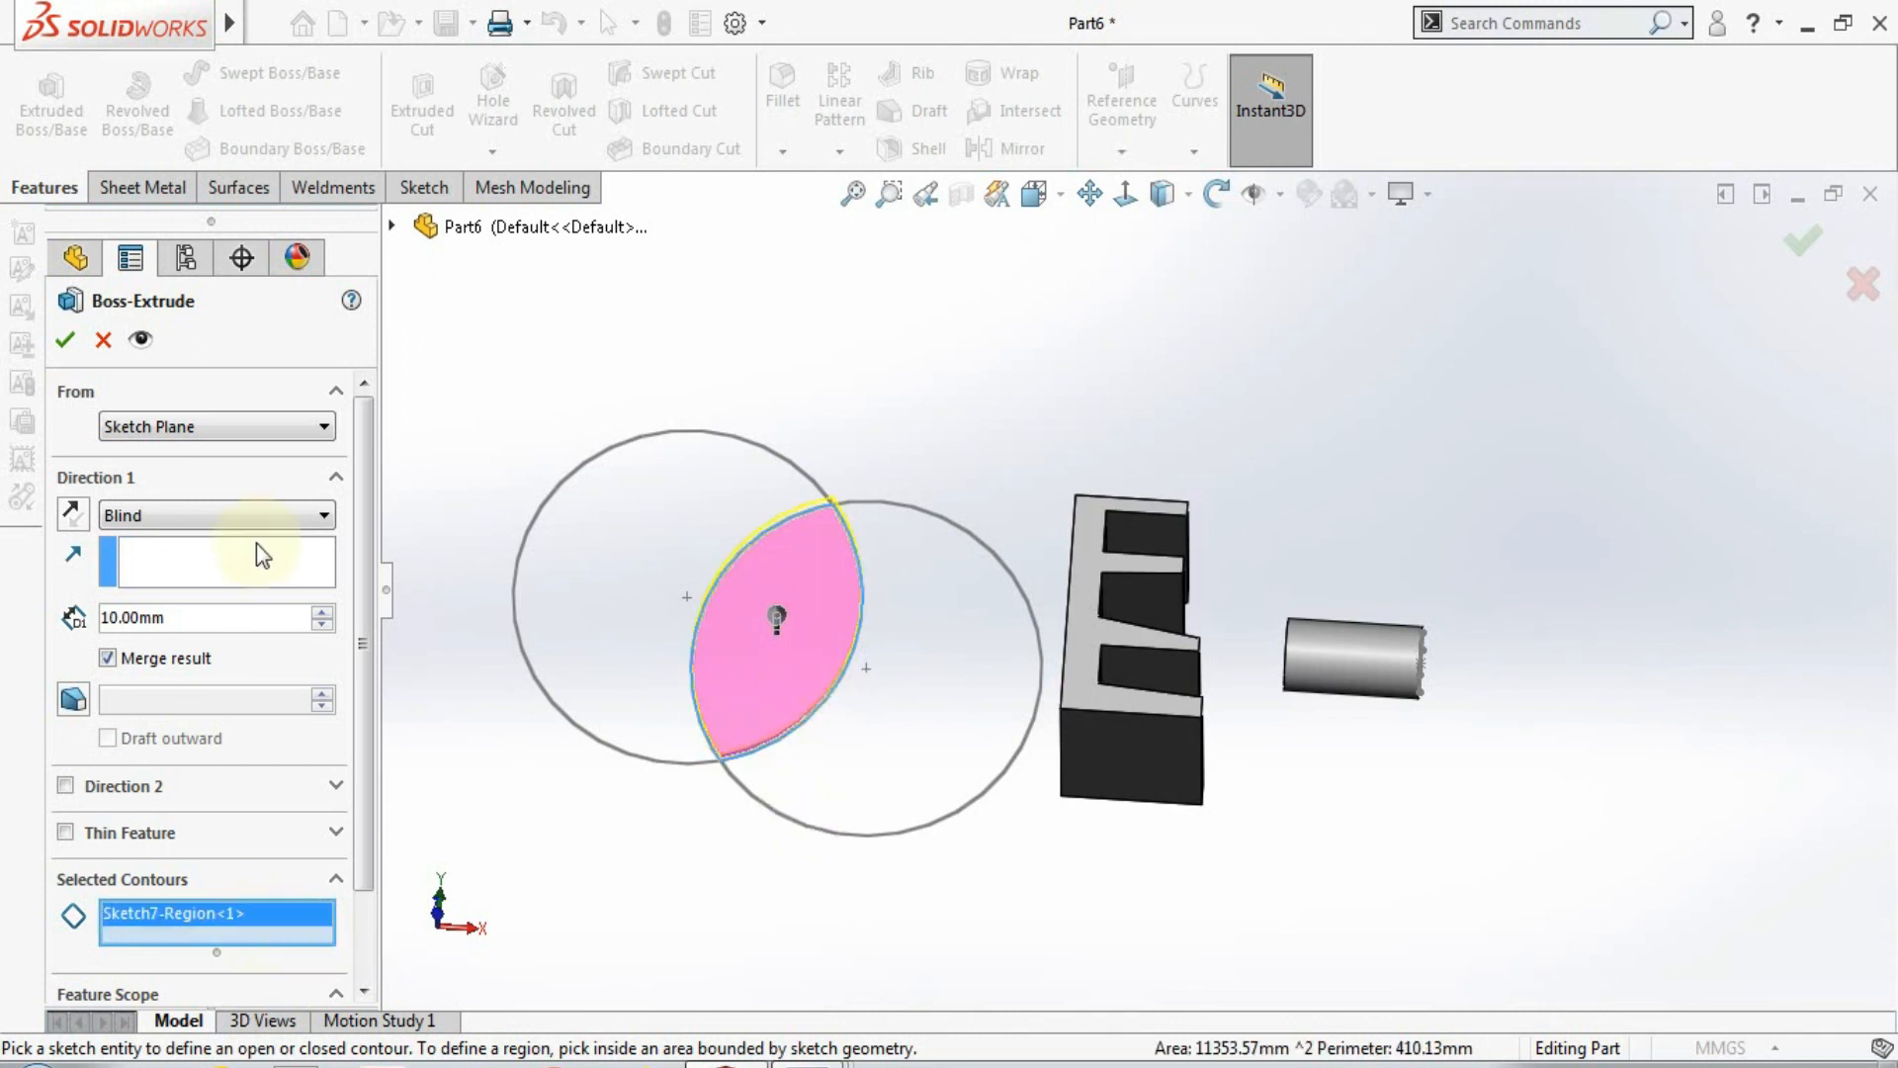
Step: Set the overlap region's blind depth to 110 mm and complete the extrusion
click(321, 610)
click(321, 610)
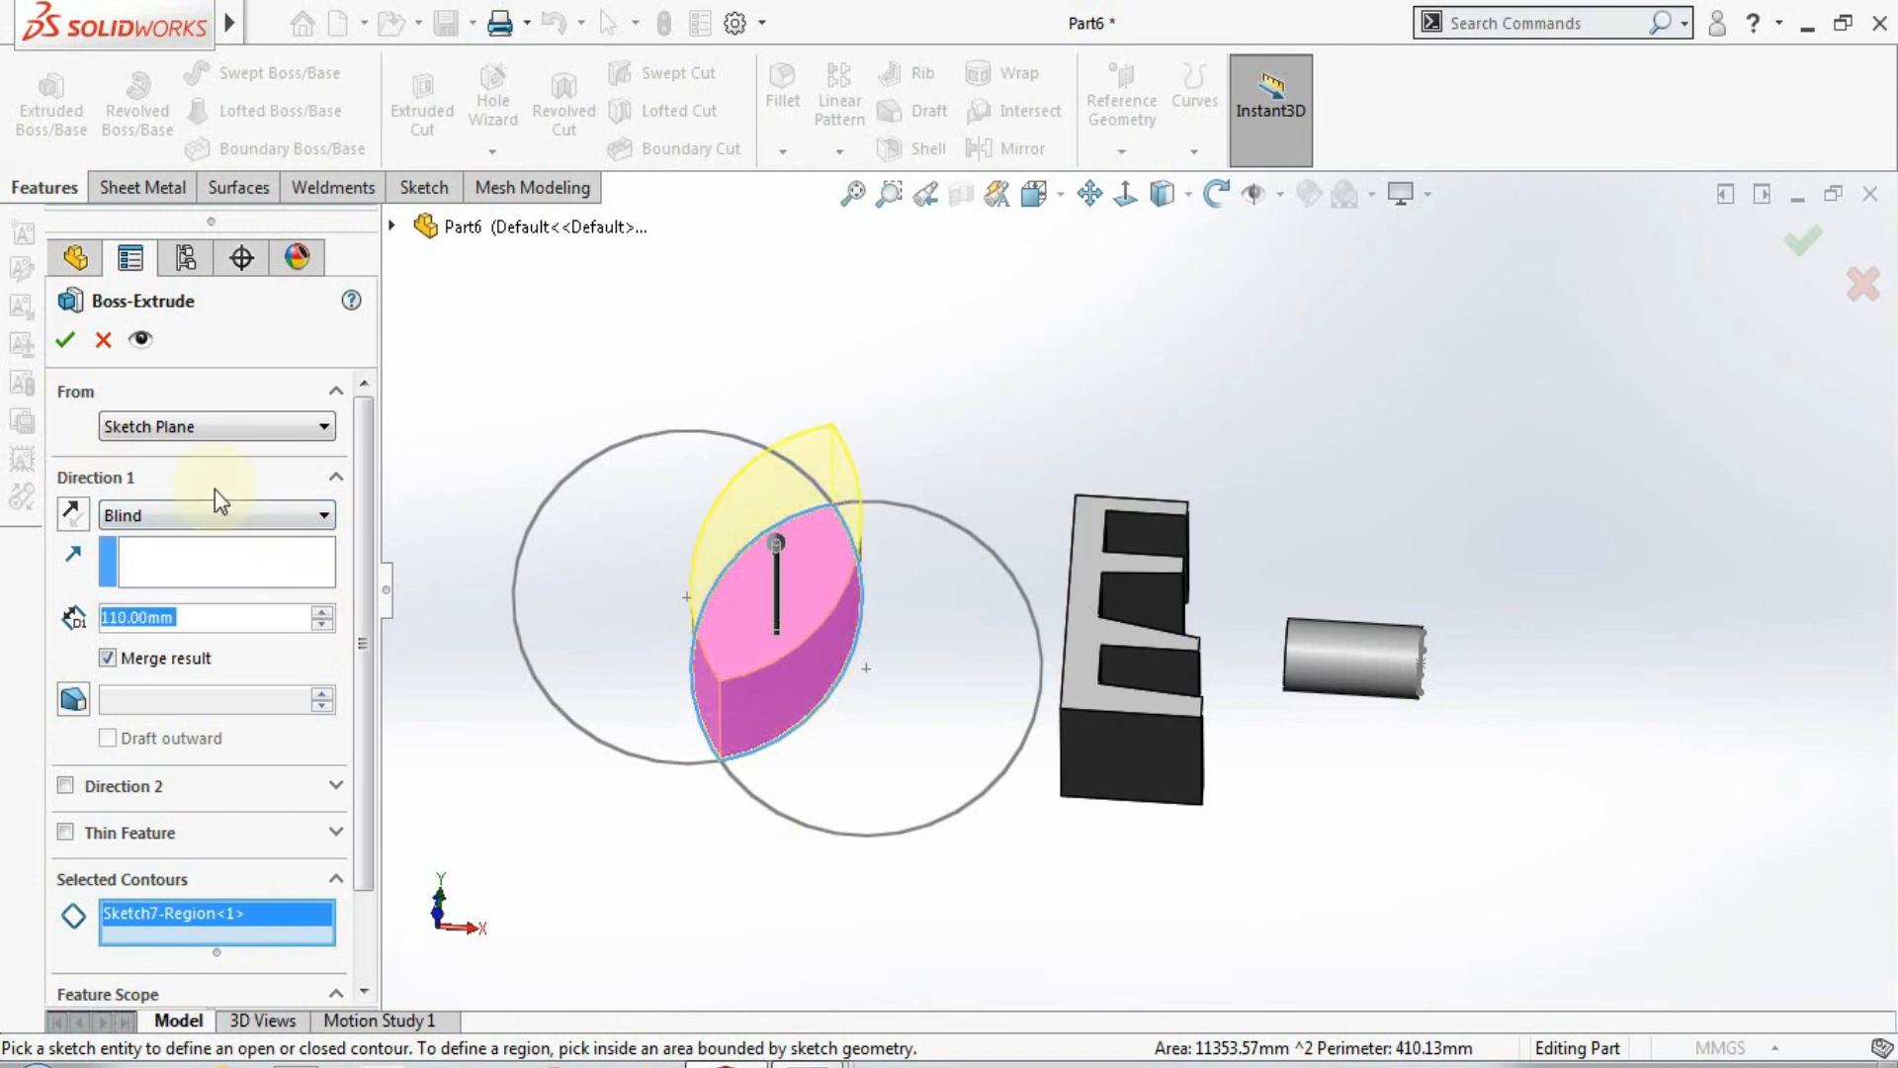
middle_drag(950, 445, 995, 474)
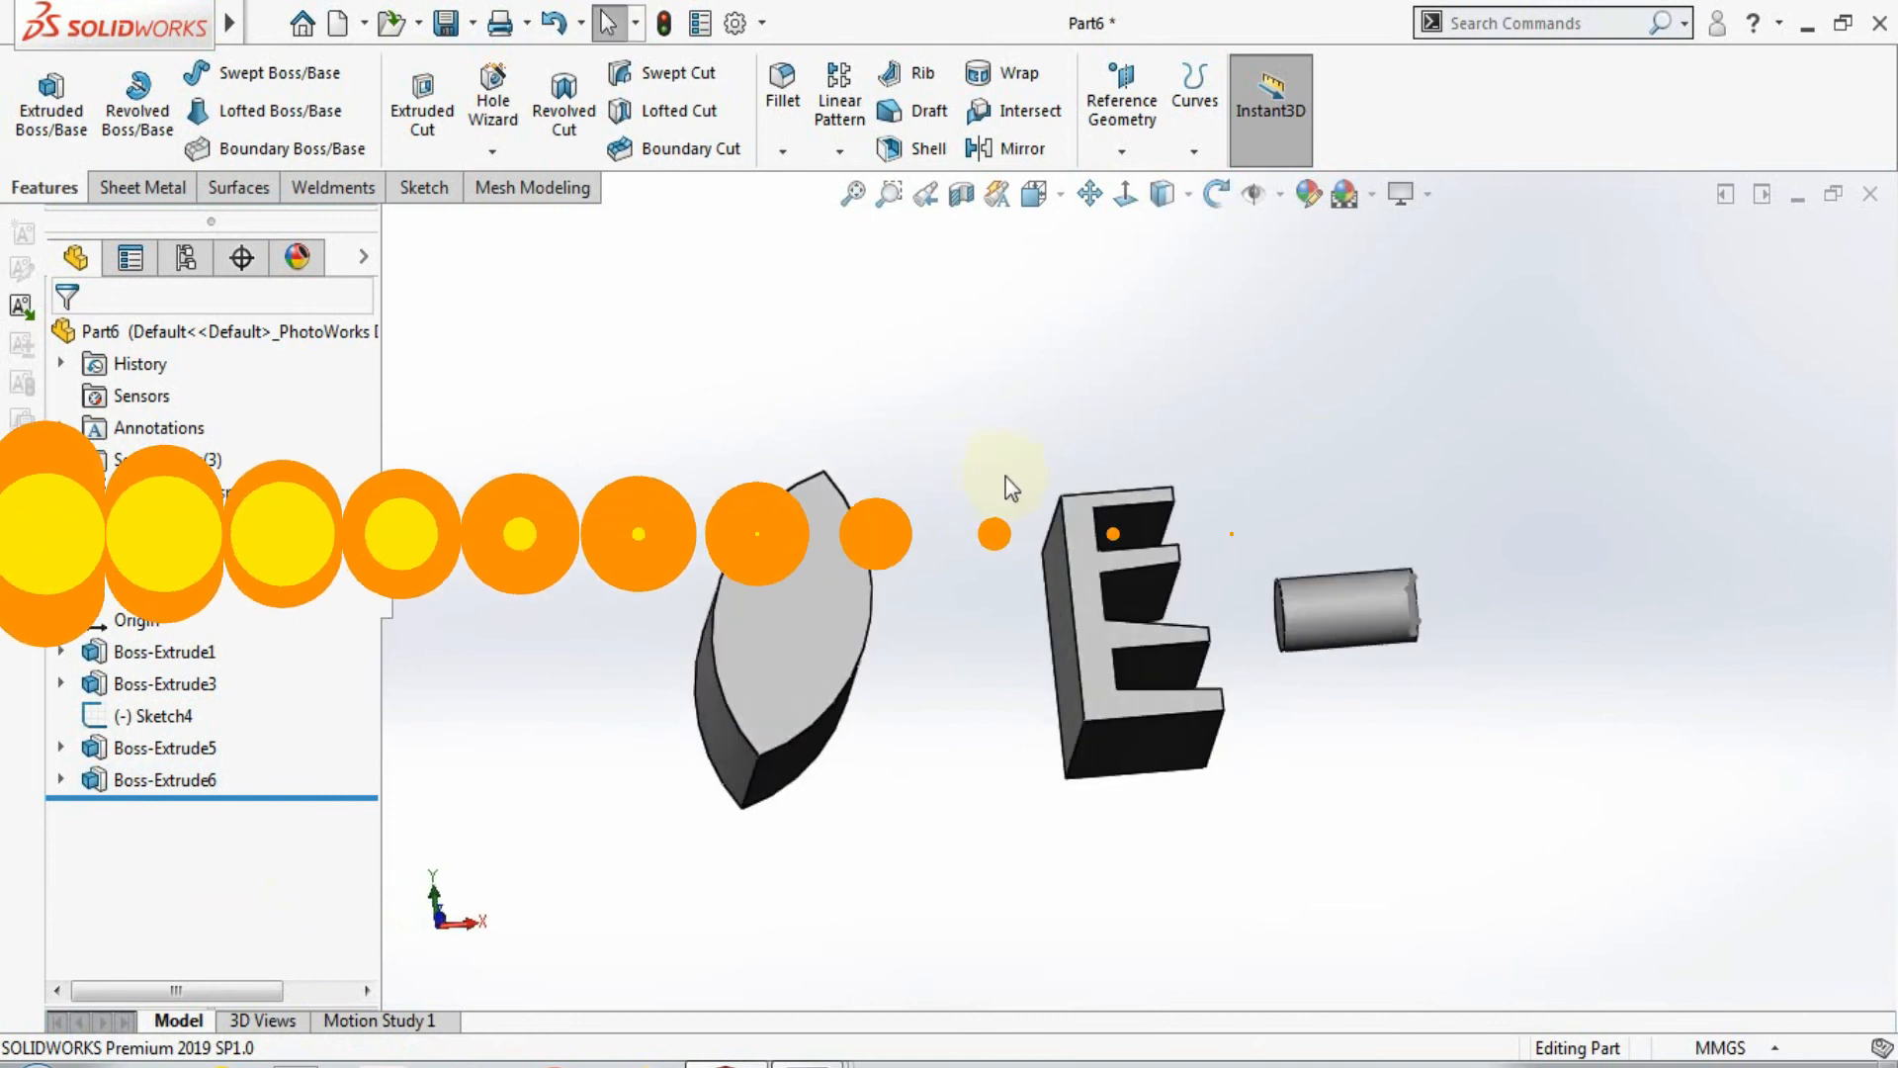